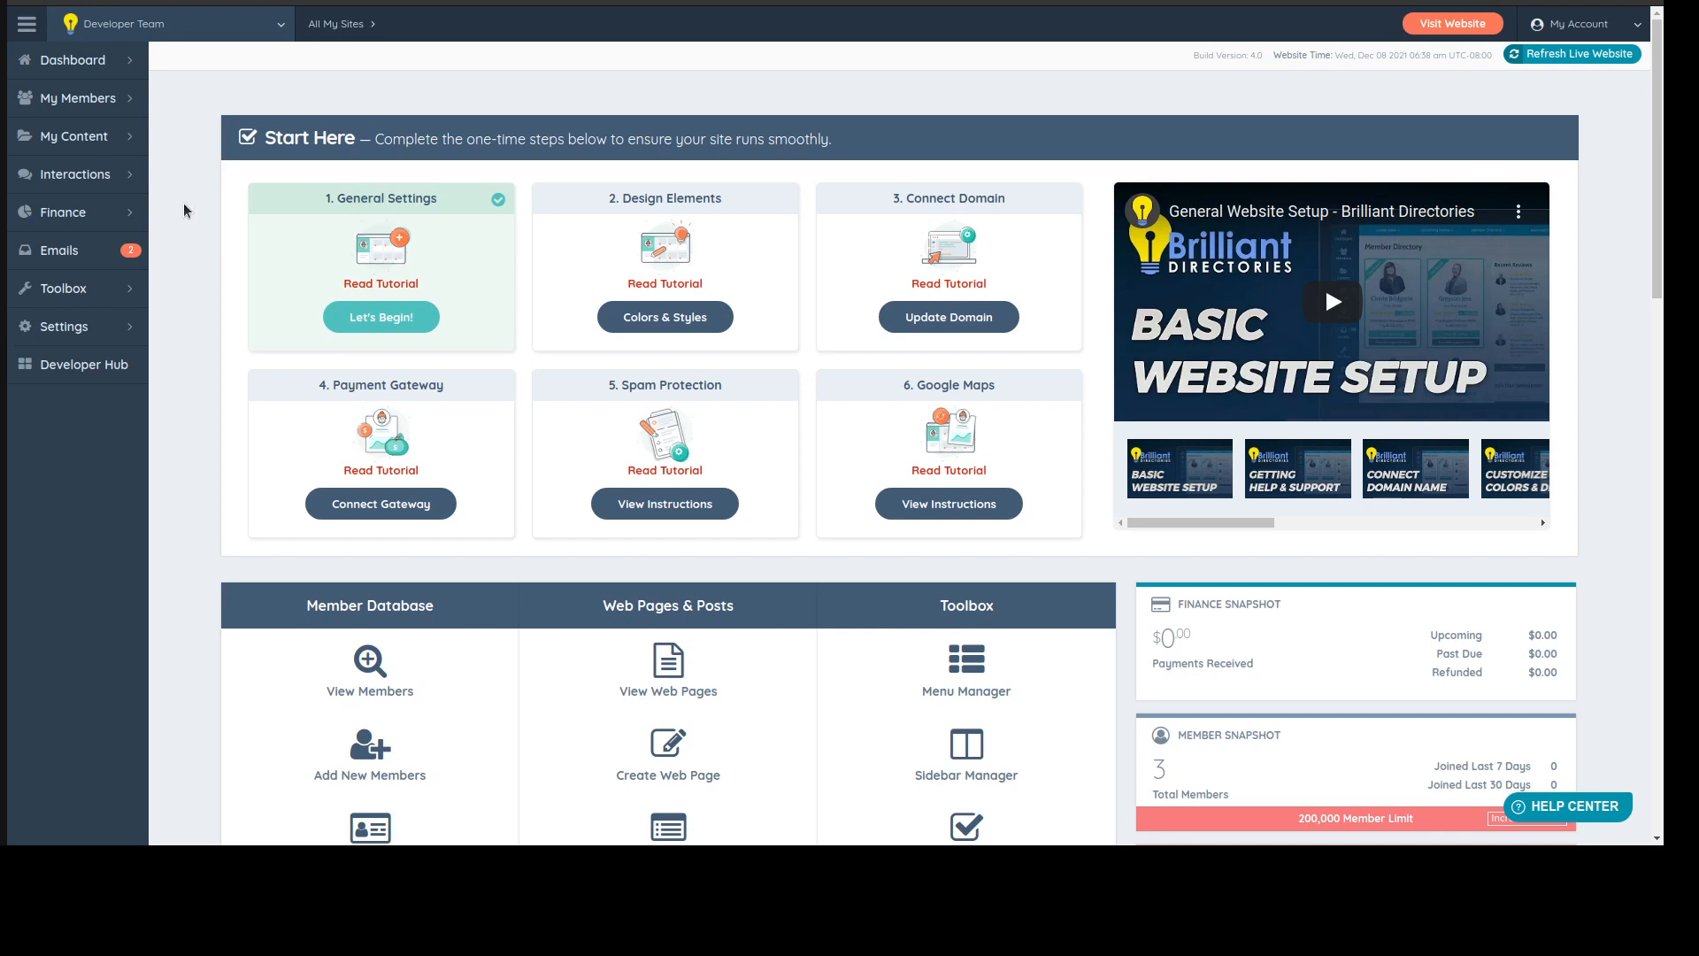
- Open the homepage design settings and expand the Search Box / Call to Action options
{"action": "mouse_move", "coordinate": [78, 293]}
{"action": "mouse_move", "coordinate": [78, 328]}
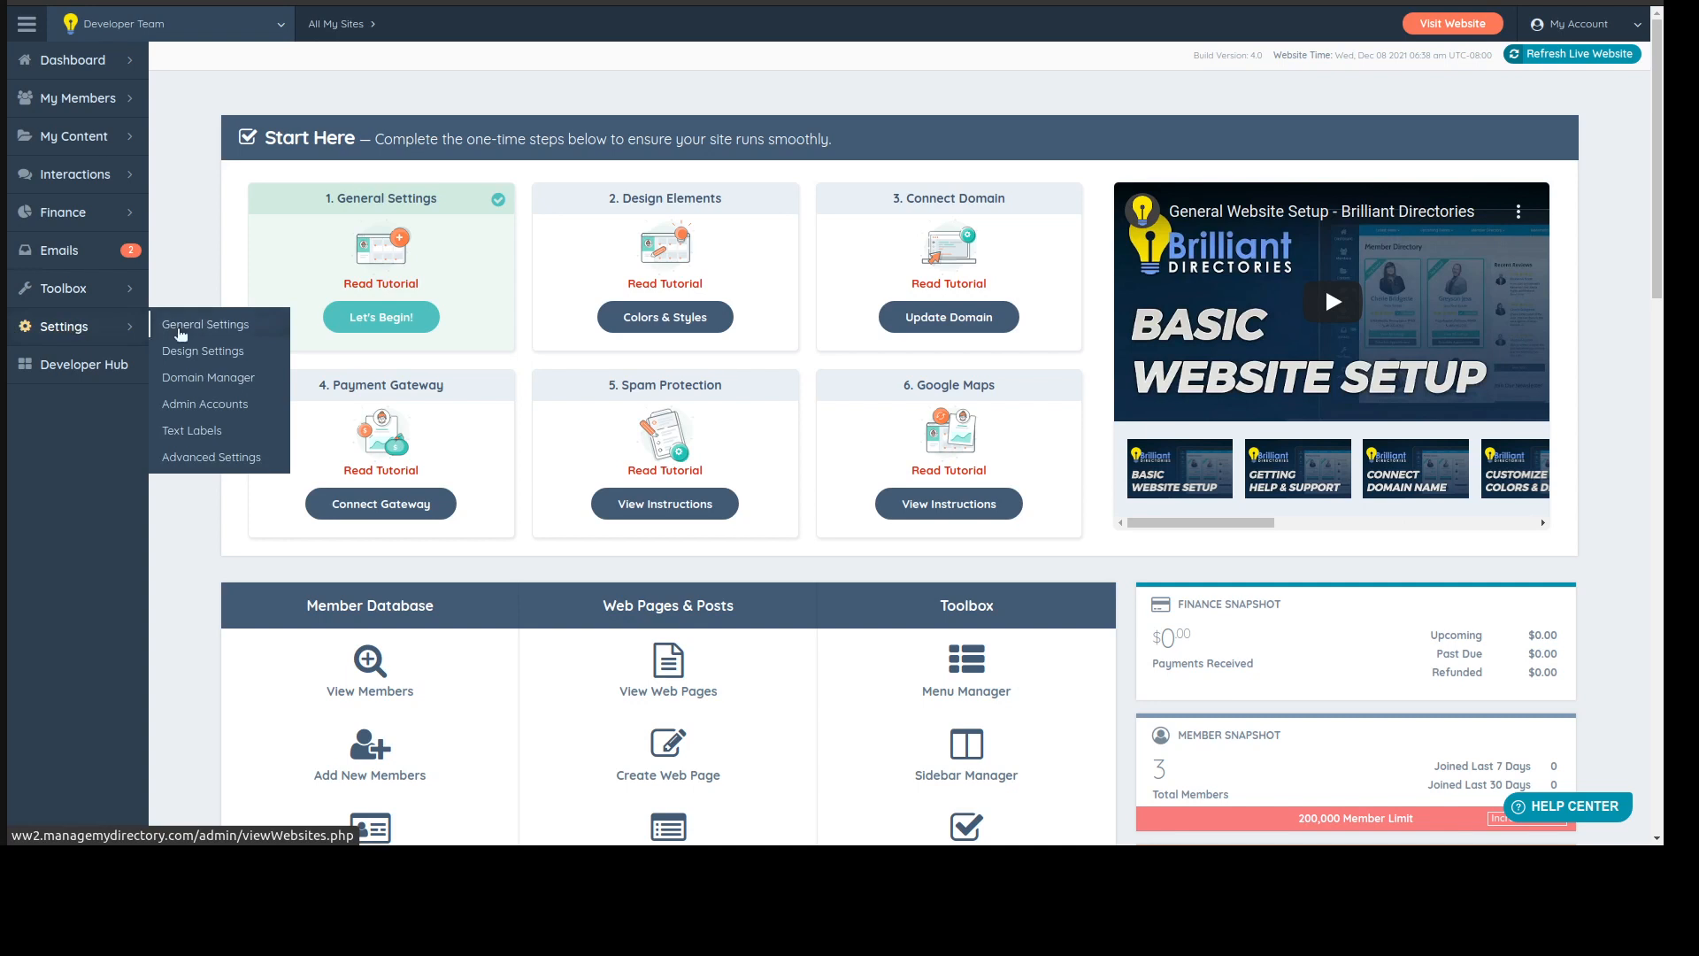
{"action": "left_click", "coordinate": [187, 354]}
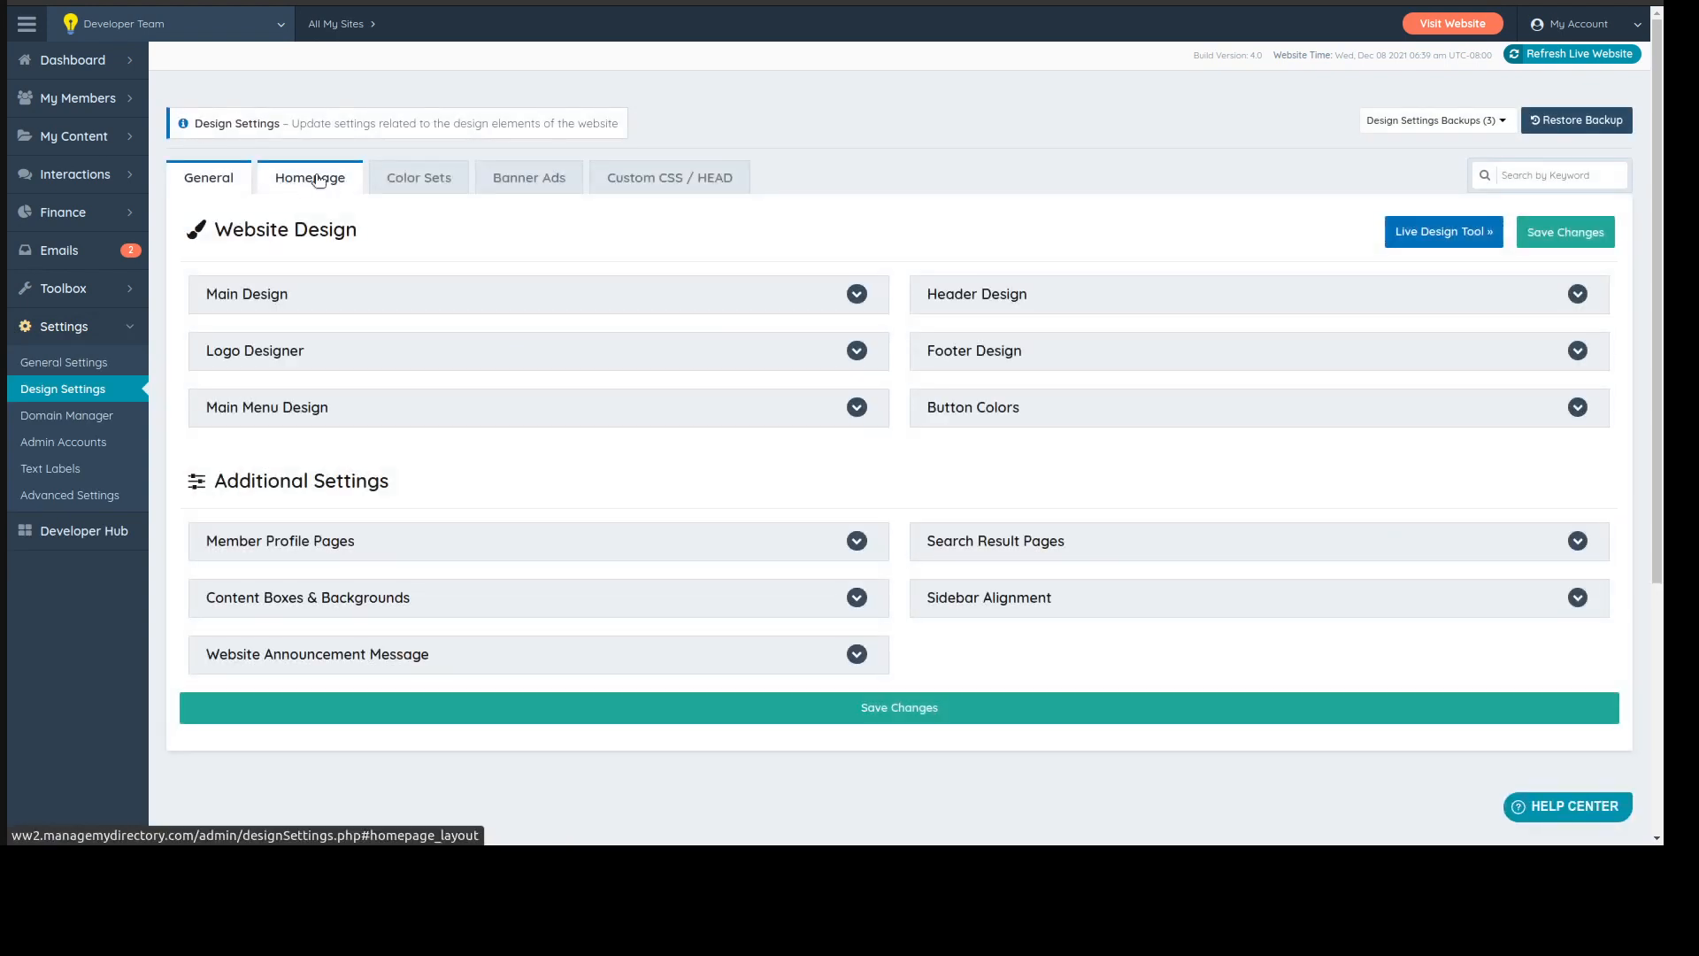
{"action": "left_click", "coordinate": [320, 181]}
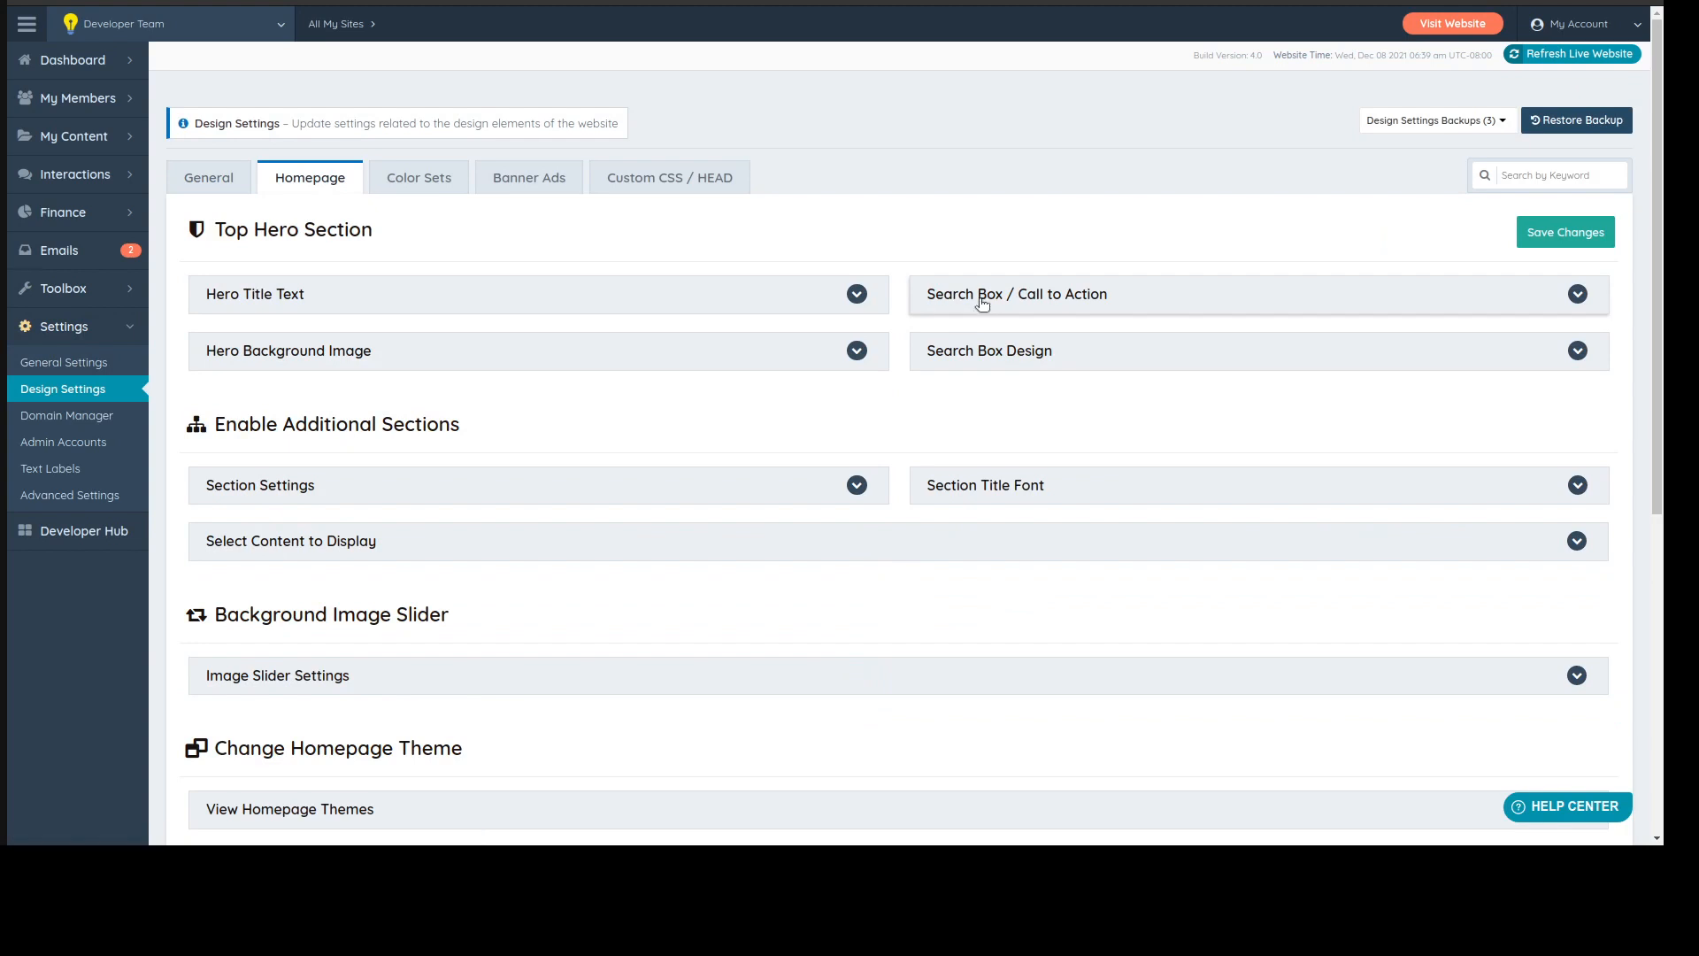
{"action": "left_click", "coordinate": [1094, 301]}
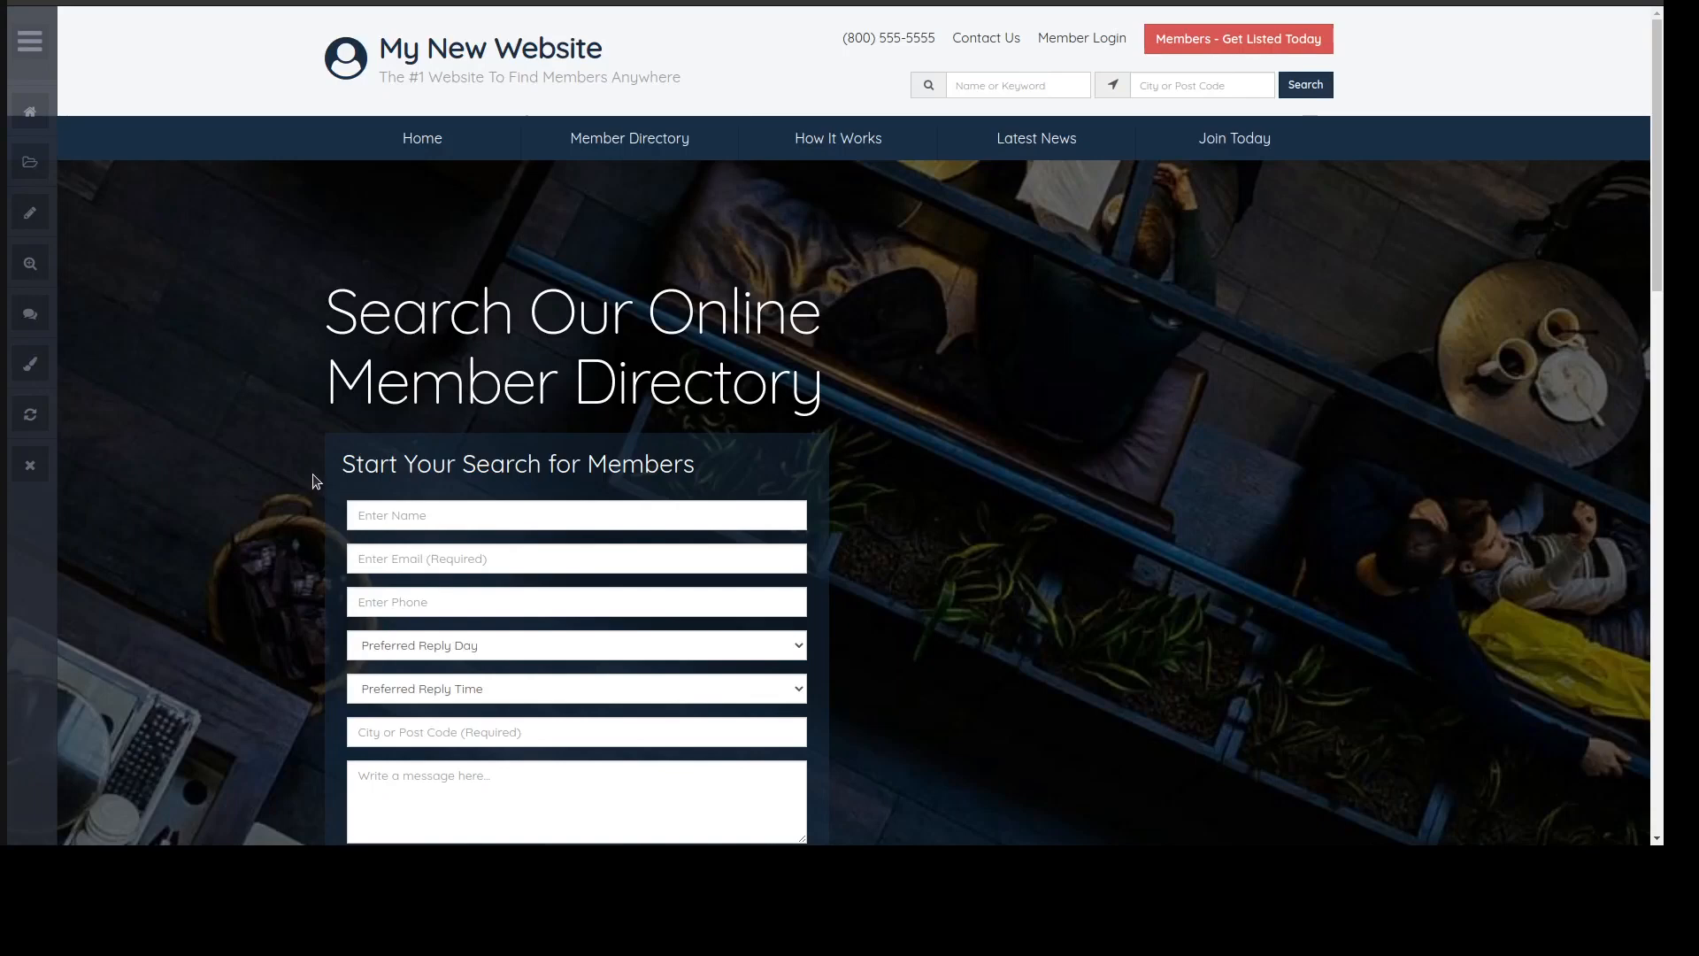
- Examine the lead capture form on the live homepage and return to the homepage design settings
{"action": "scroll", "coordinate": [583, 513], "scroll_direction": "down", "scroll_amount": 2}
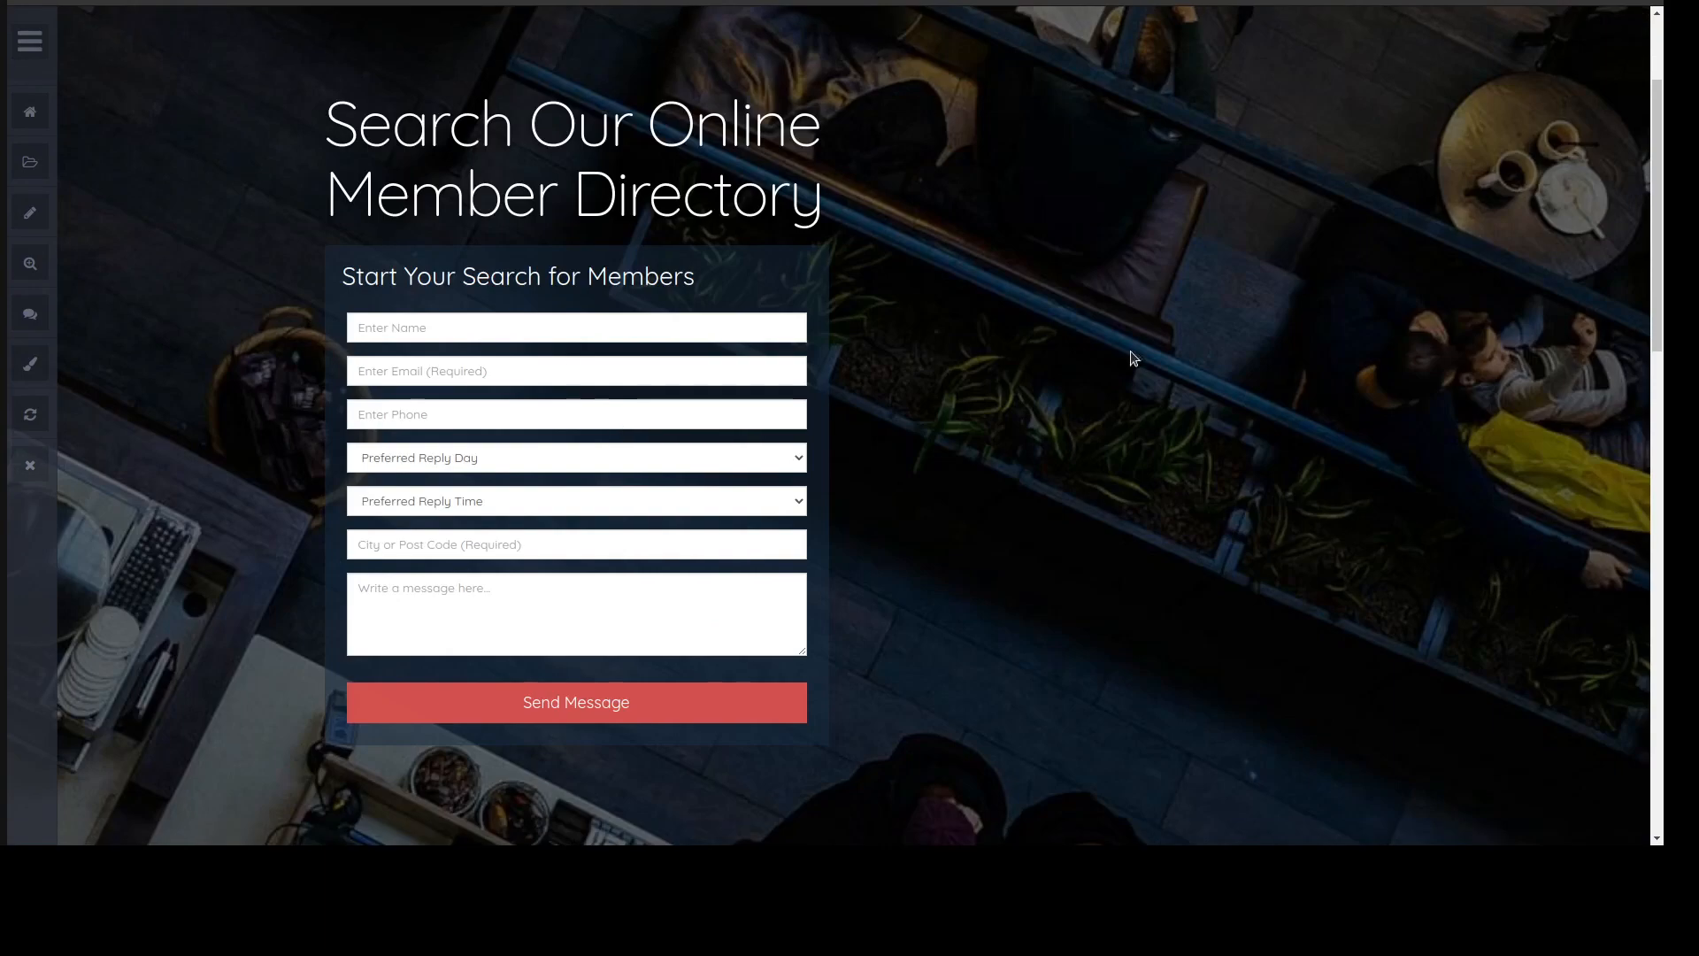
{"action": "scroll", "coordinate": [518, 351], "scroll_direction": "up", "scroll_amount": 1}
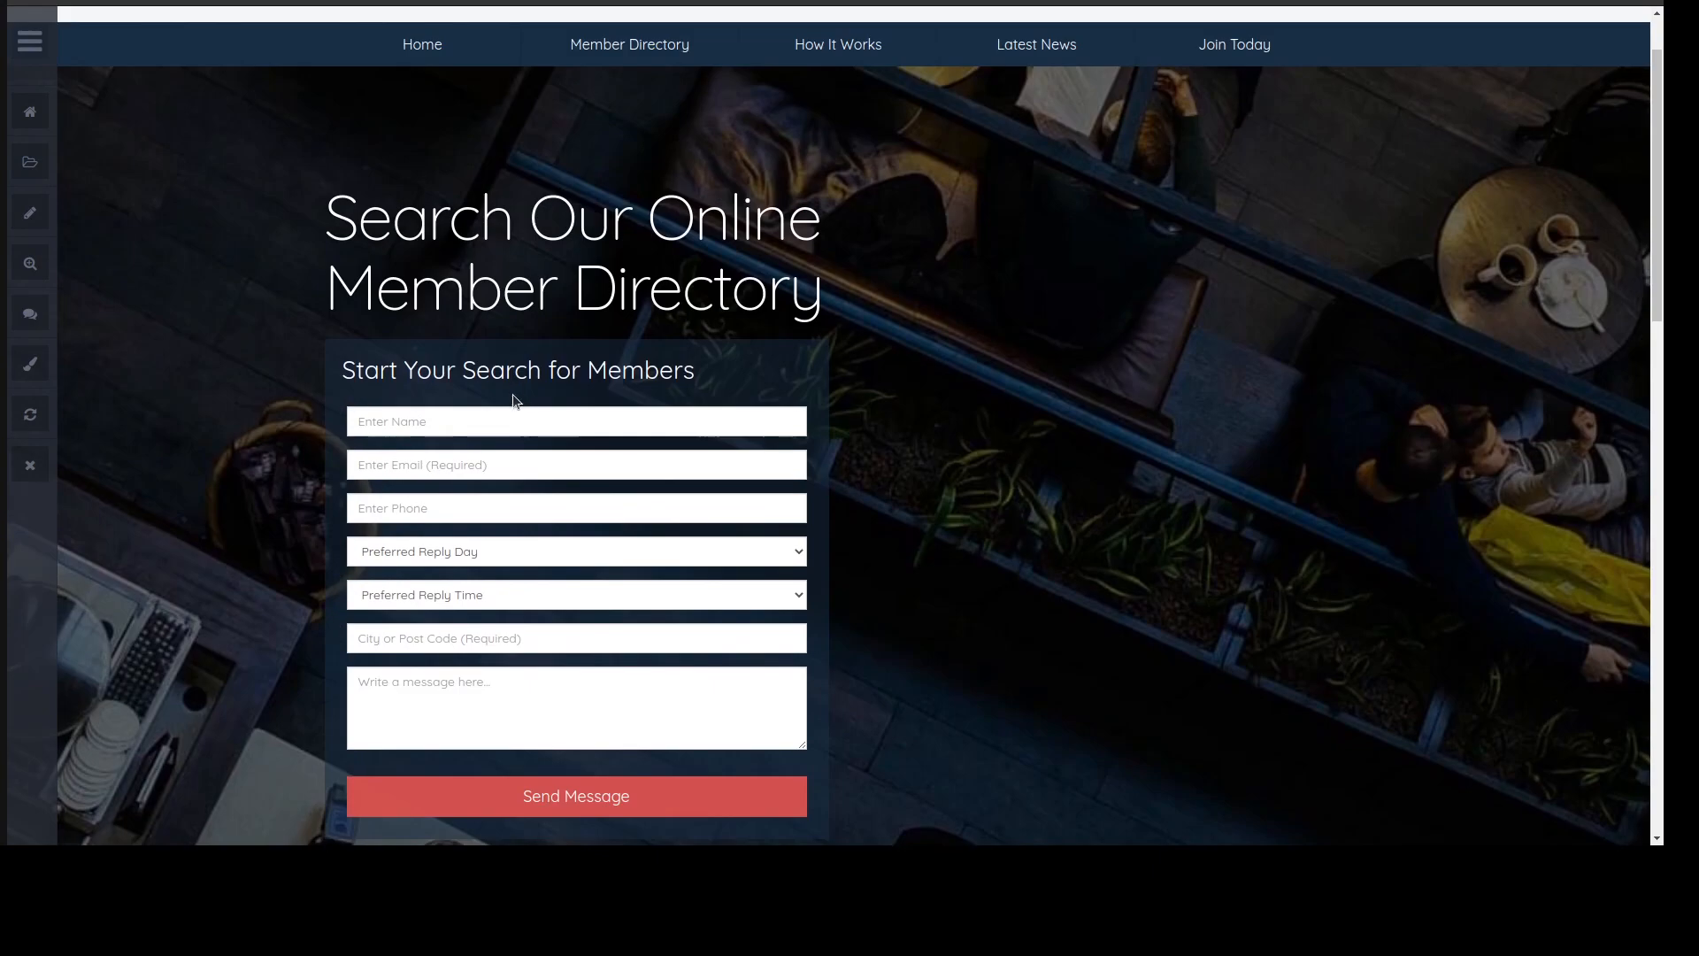
{"action": "scroll", "coordinate": [517, 398], "scroll_direction": "down", "scroll_amount": 1}
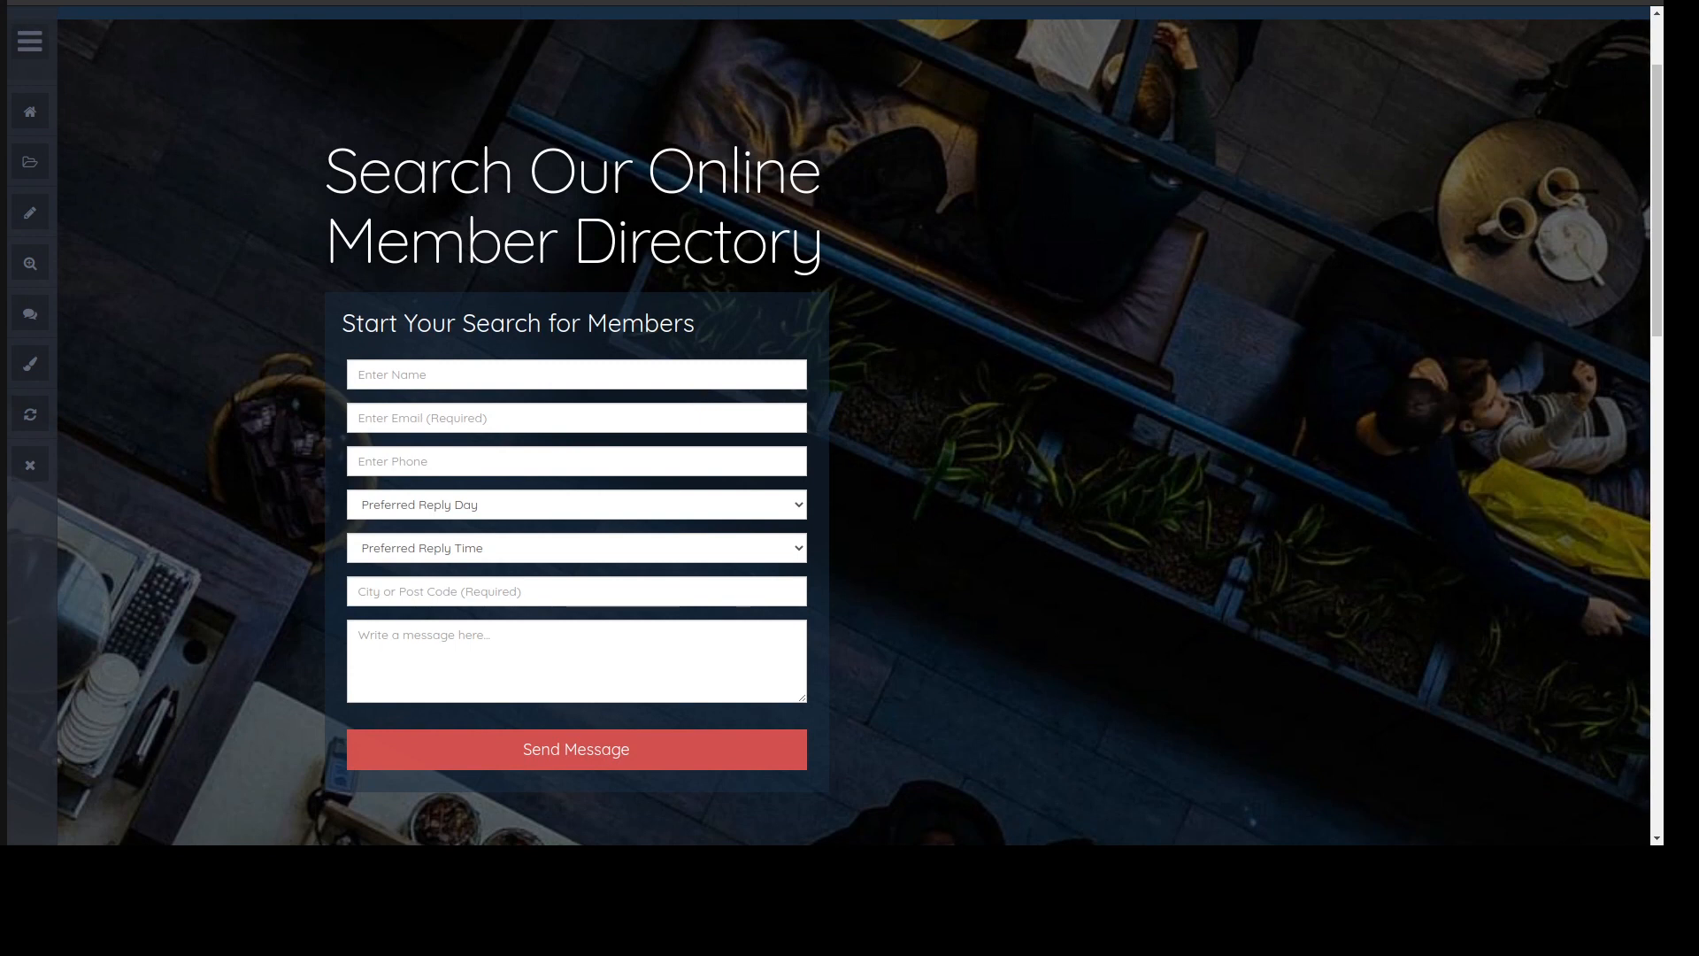
{"action": "key", "text": "ctrl+shift+Tab"}
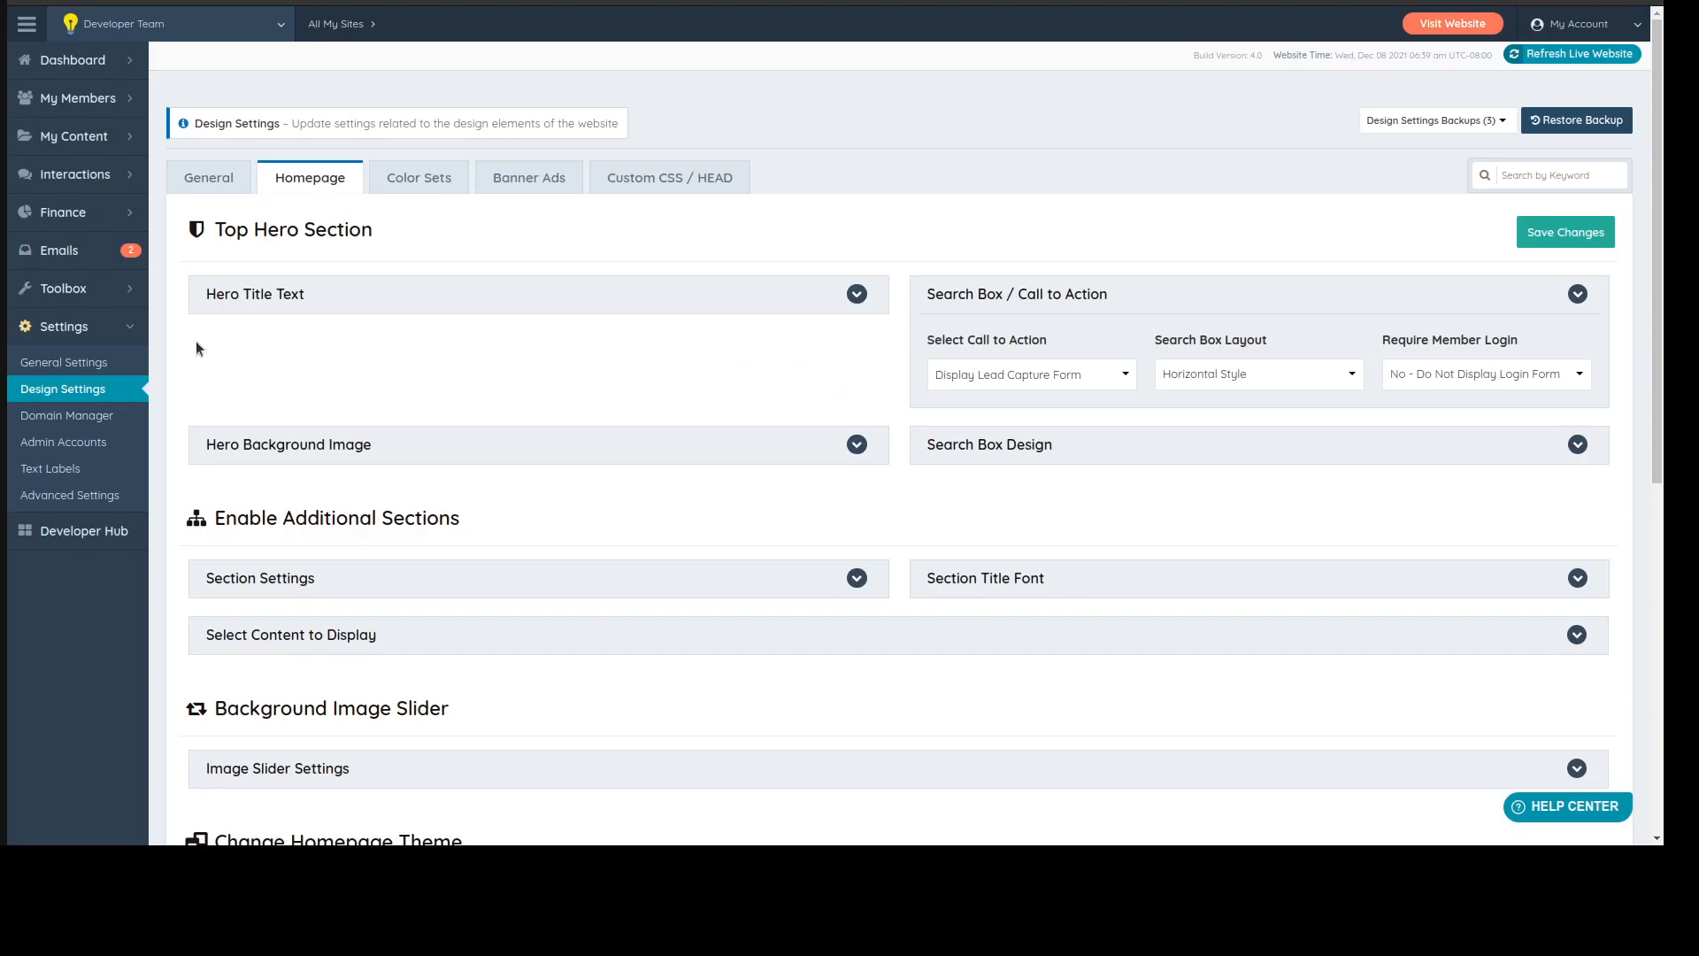
- Go to the Member Leads page and open the general lead settings
{"action": "mouse_move", "coordinate": [66, 182]}
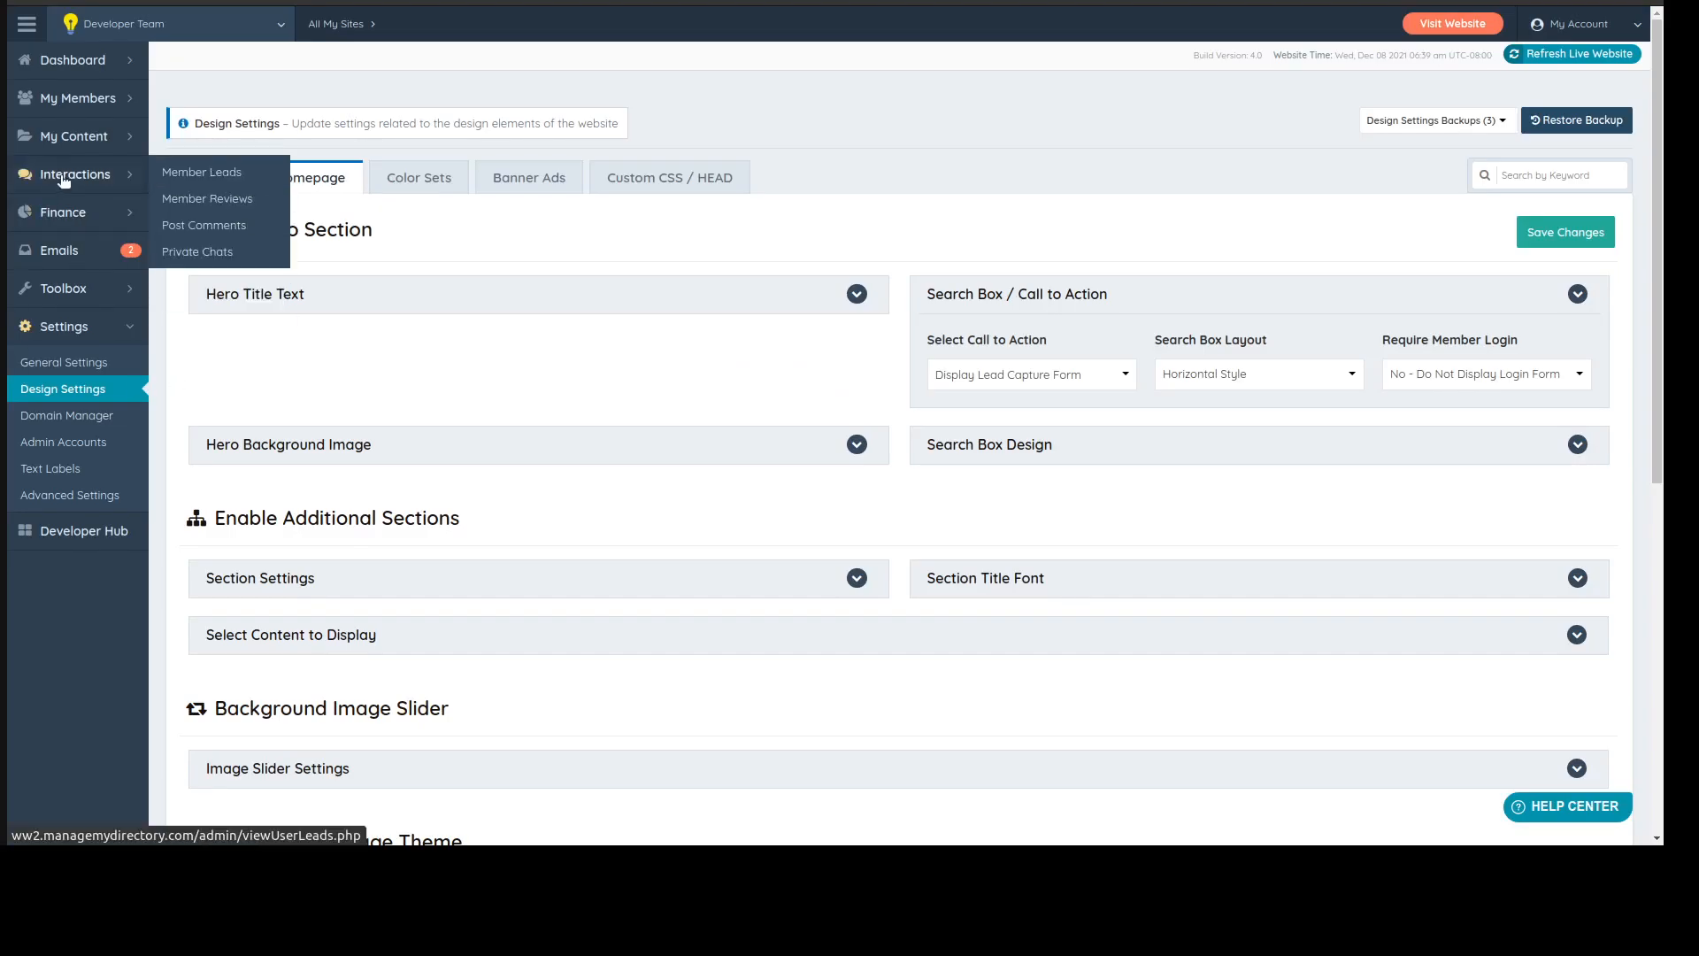
{"action": "left_click", "coordinate": [185, 171]}
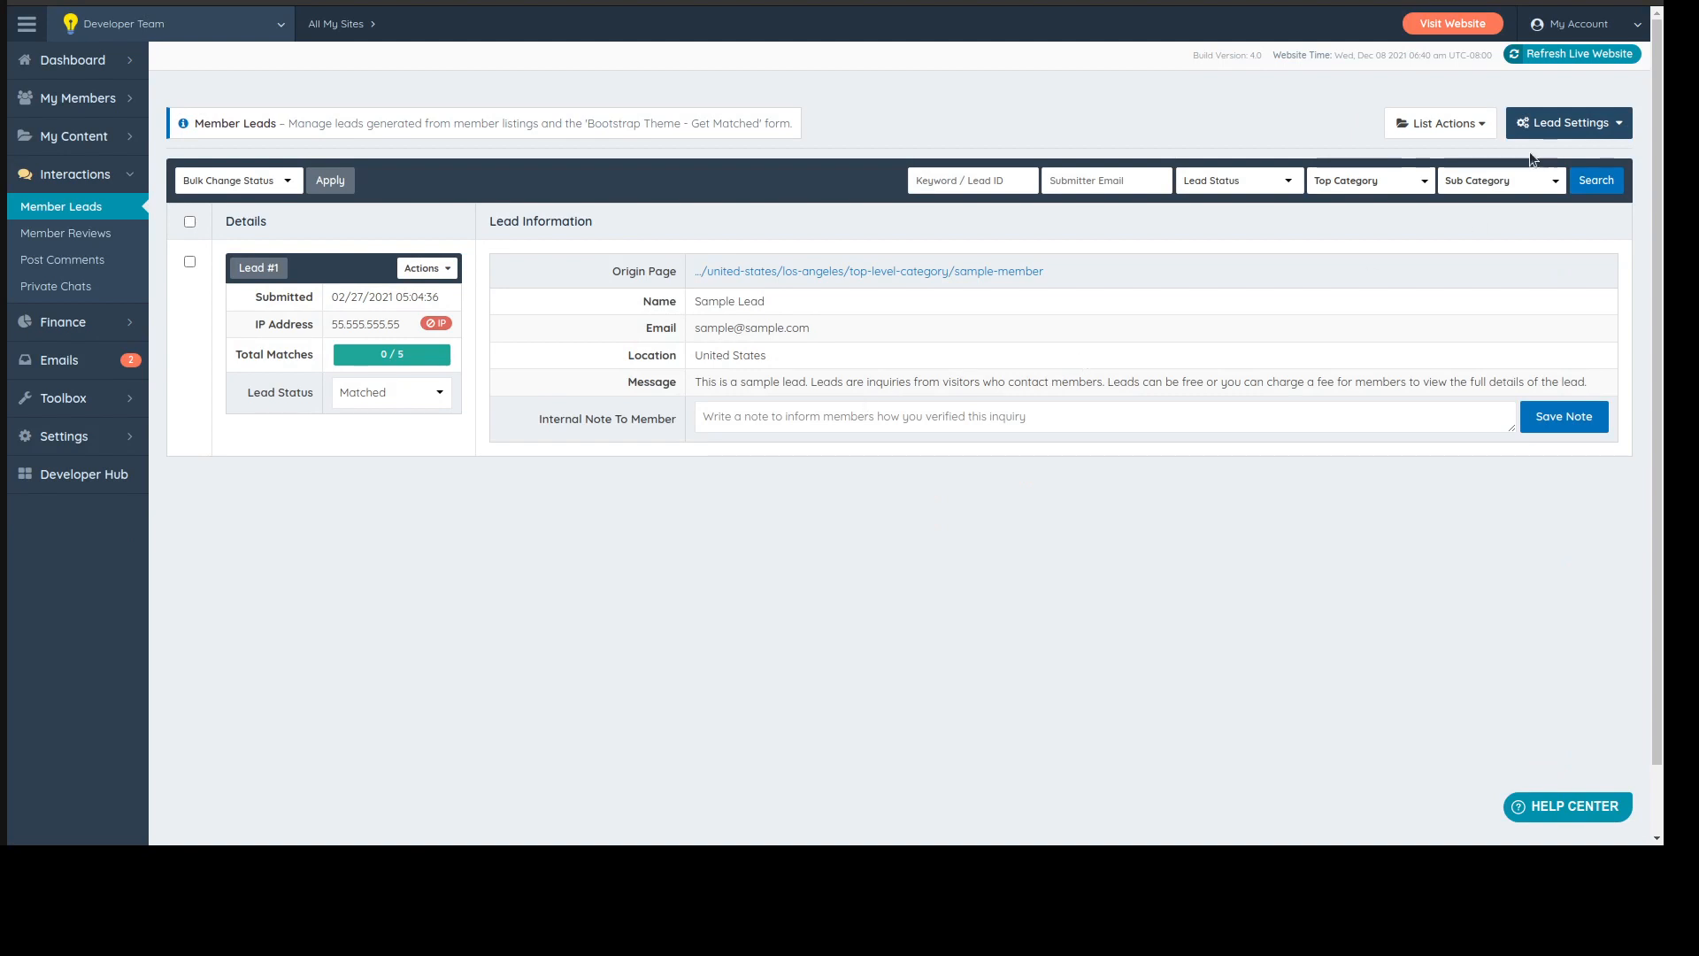
{"action": "left_click", "coordinate": [1563, 131]}
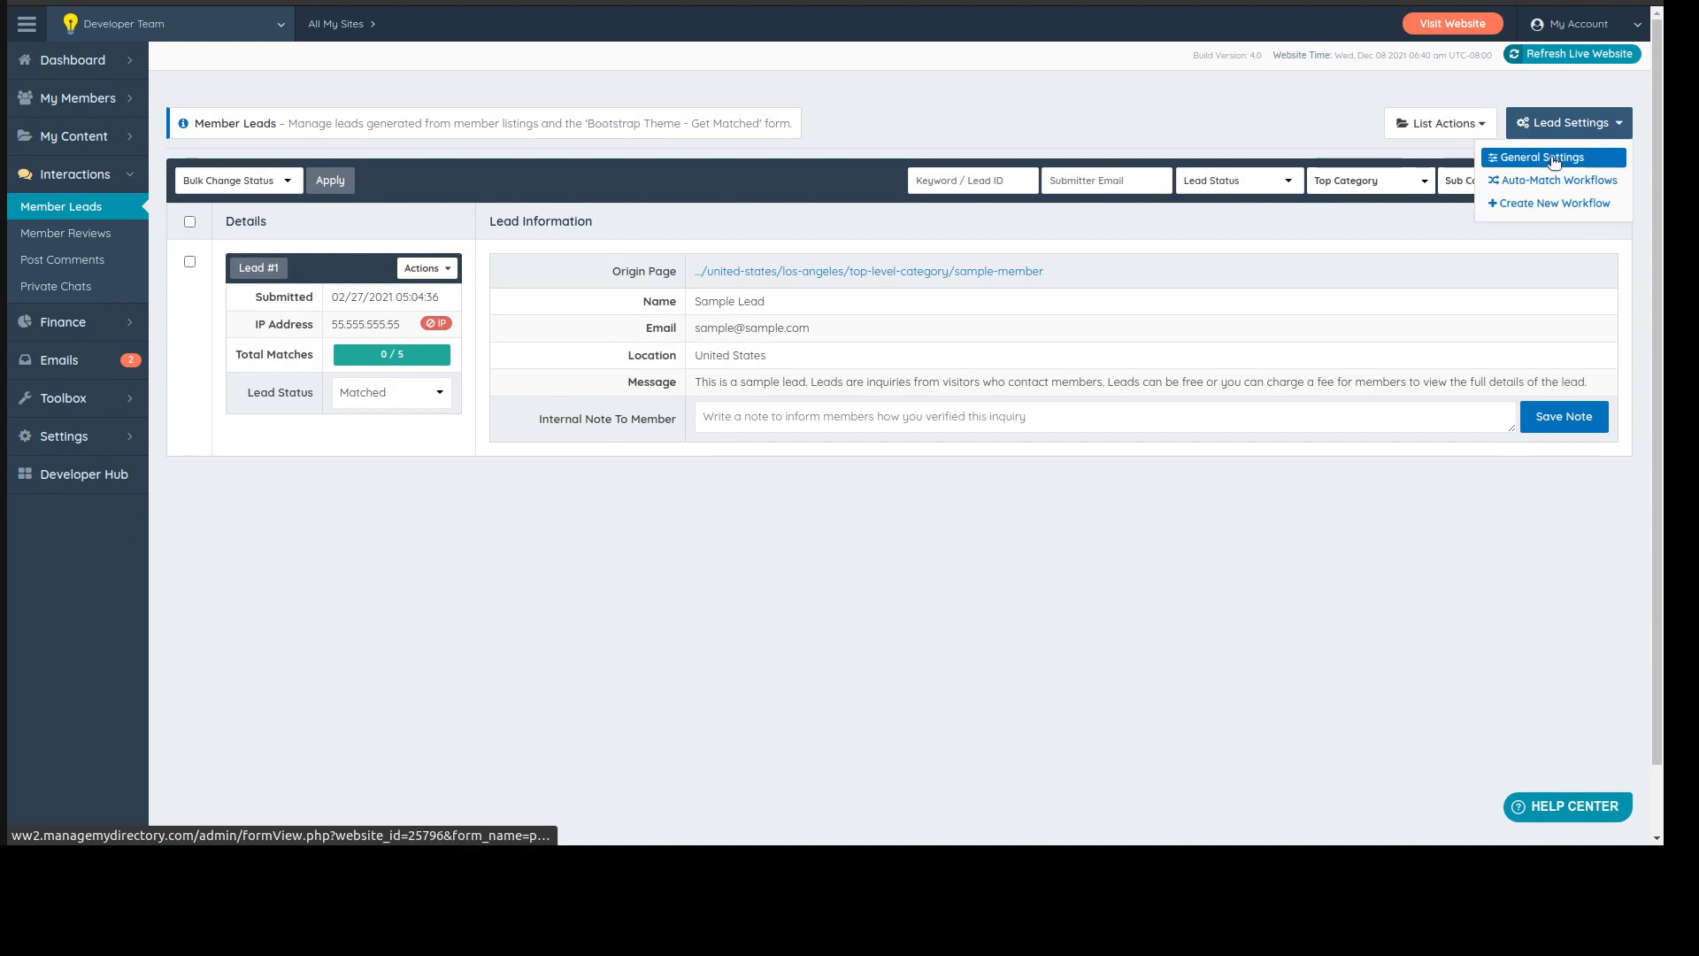
{"action": "left_click", "coordinate": [1554, 159]}
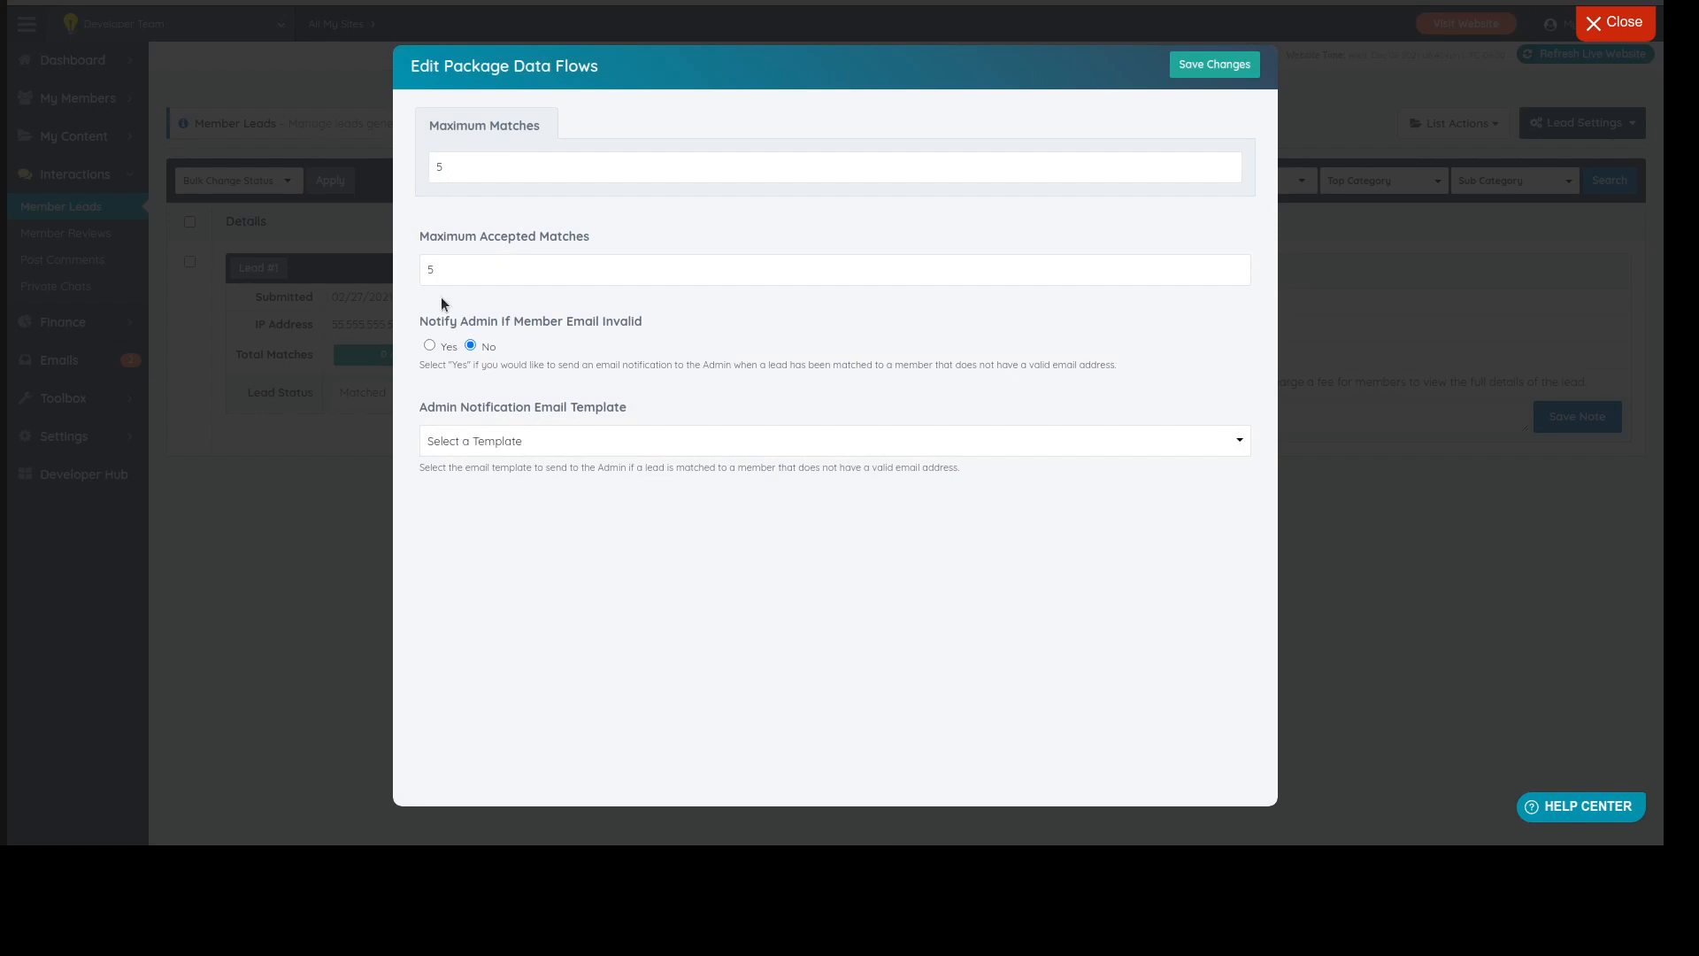
- Set Maximum Matches to 10 and Maximum Accepted Matches to 3 in the general lead settings
{"action": "left_click_drag", "start_coordinate": [505, 172], "coordinate": [416, 165]}
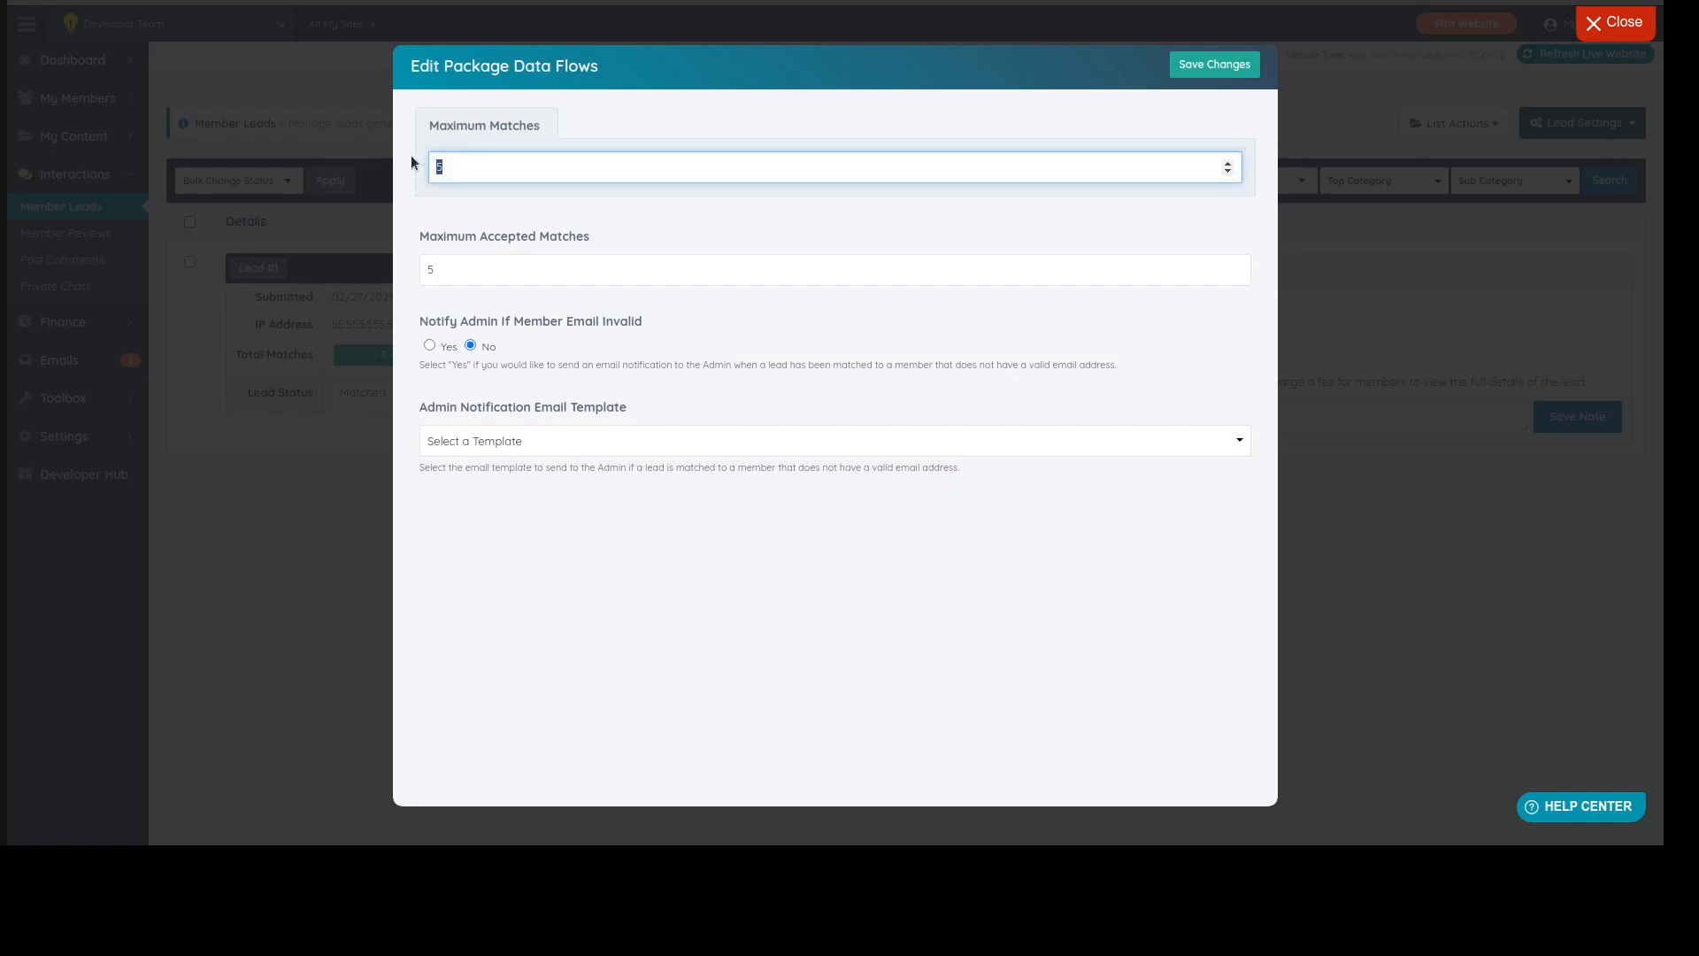
{"action": "left_click", "coordinate": [470, 188]}
{"action": "left_click_drag", "start_coordinate": [462, 164], "coordinate": [423, 165]}
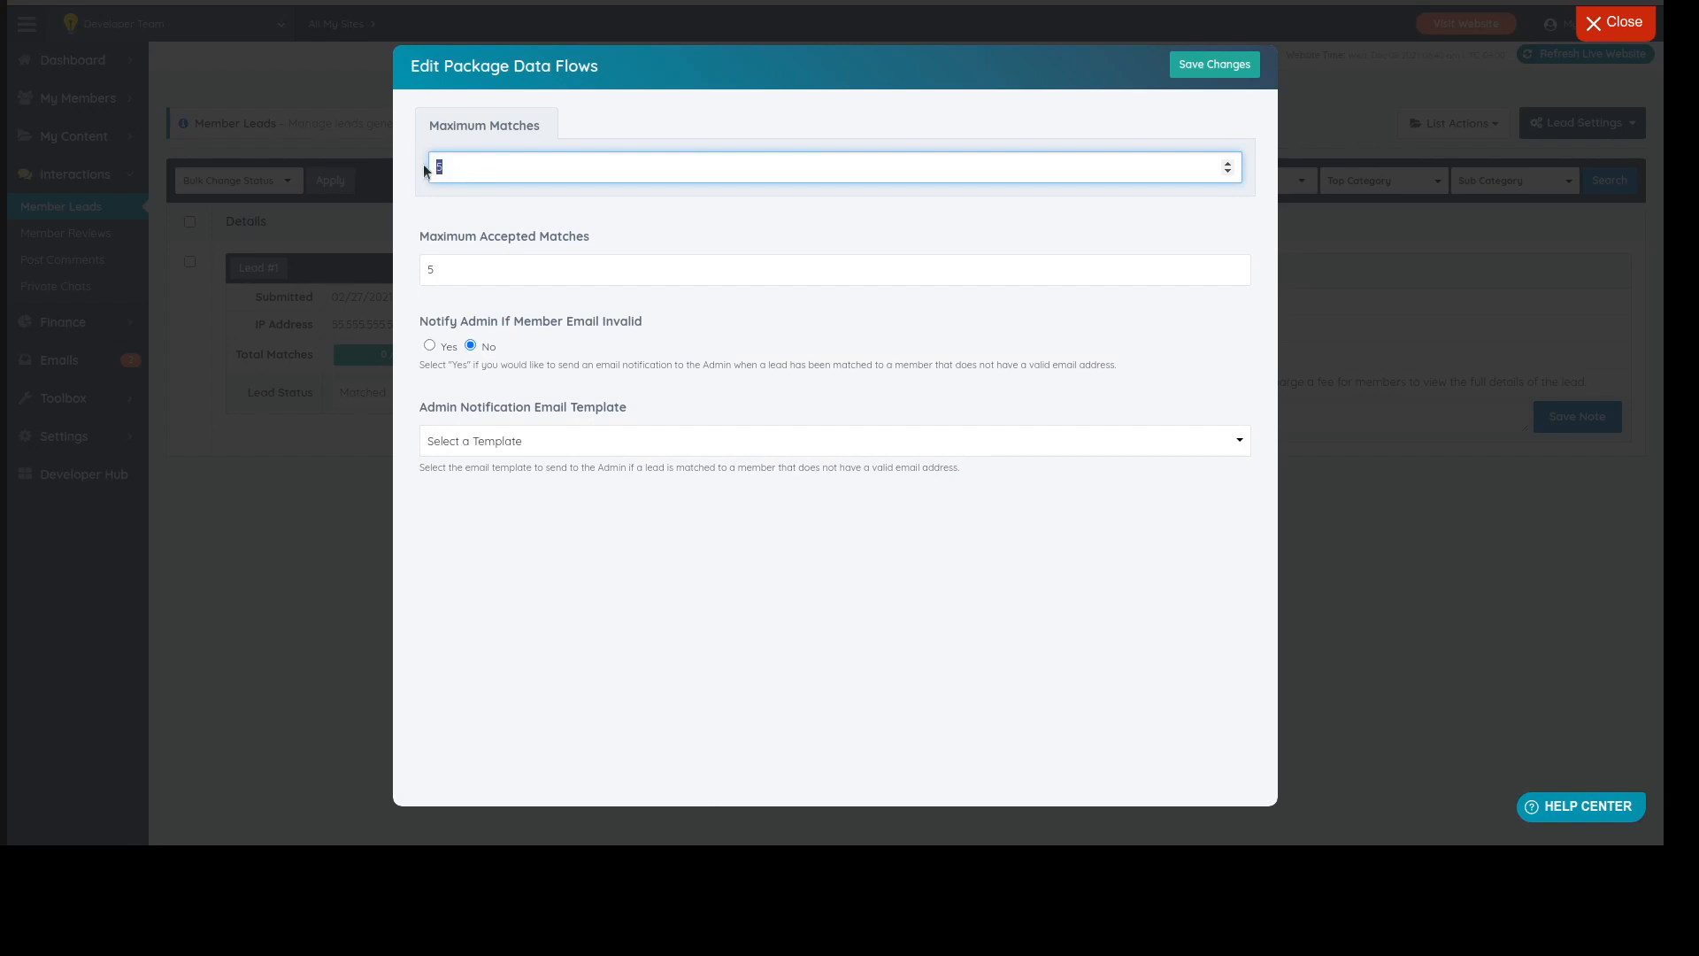
{"action": "left_click", "coordinate": [474, 166]}
{"action": "left_click_drag", "start_coordinate": [454, 269], "coordinate": [426, 269]}
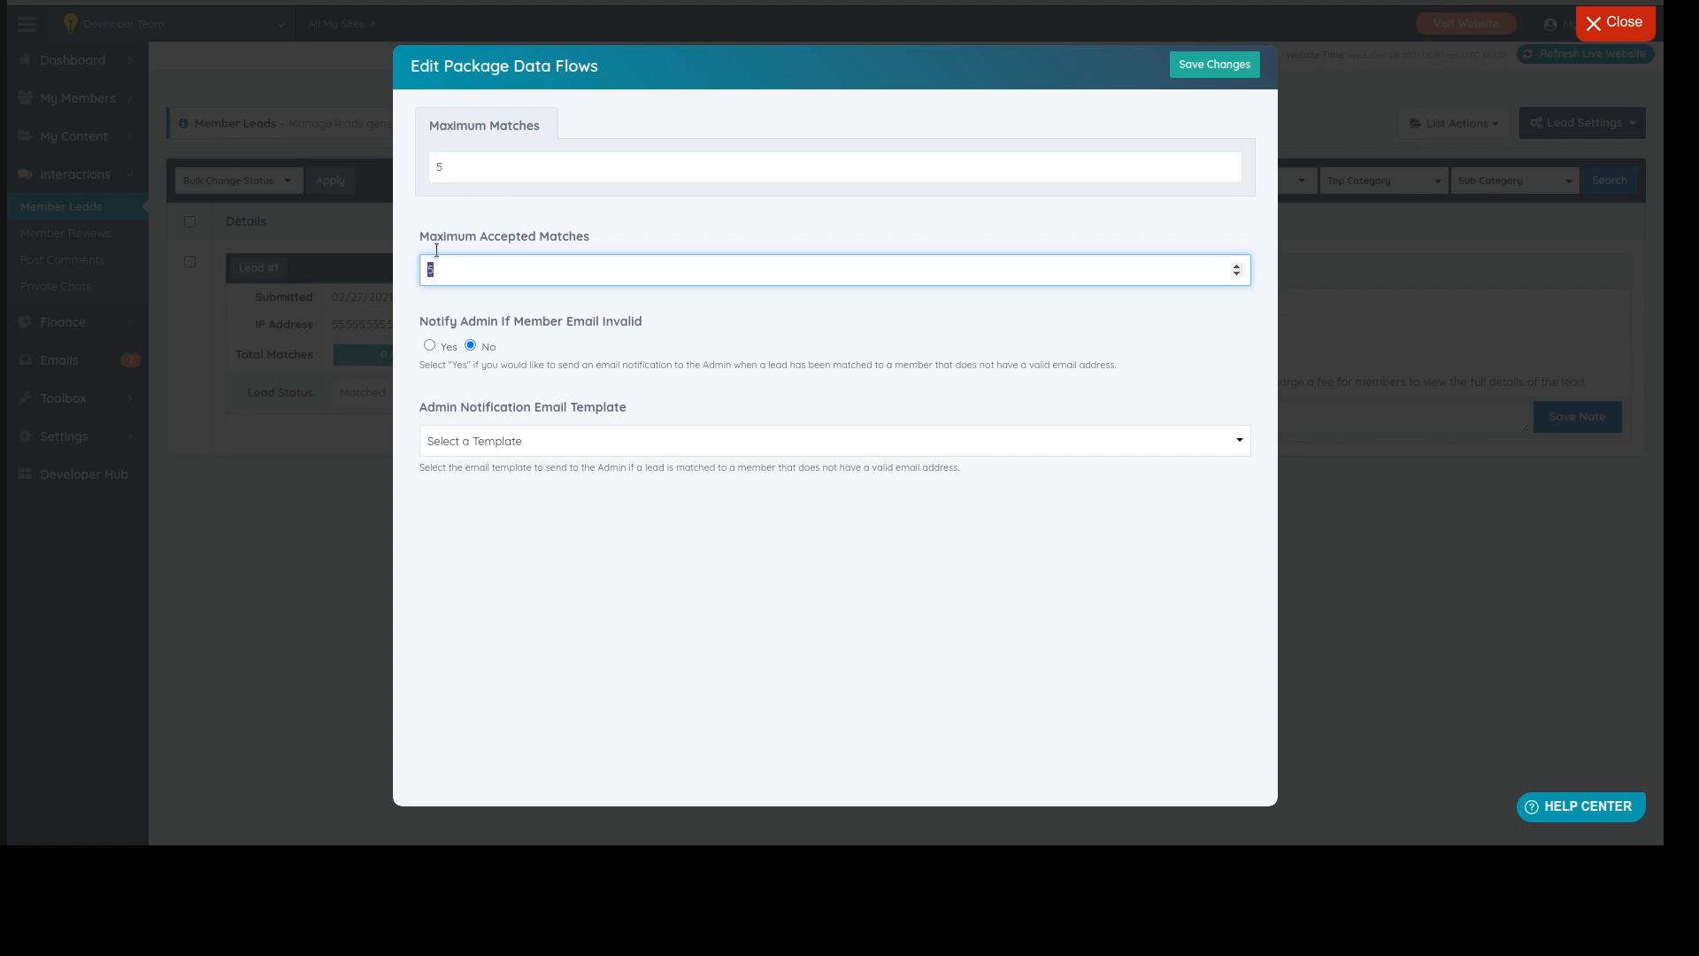
{"action": "left_click", "coordinate": [465, 165]}
{"action": "left_click_drag", "start_coordinate": [464, 164], "coordinate": [432, 166]}
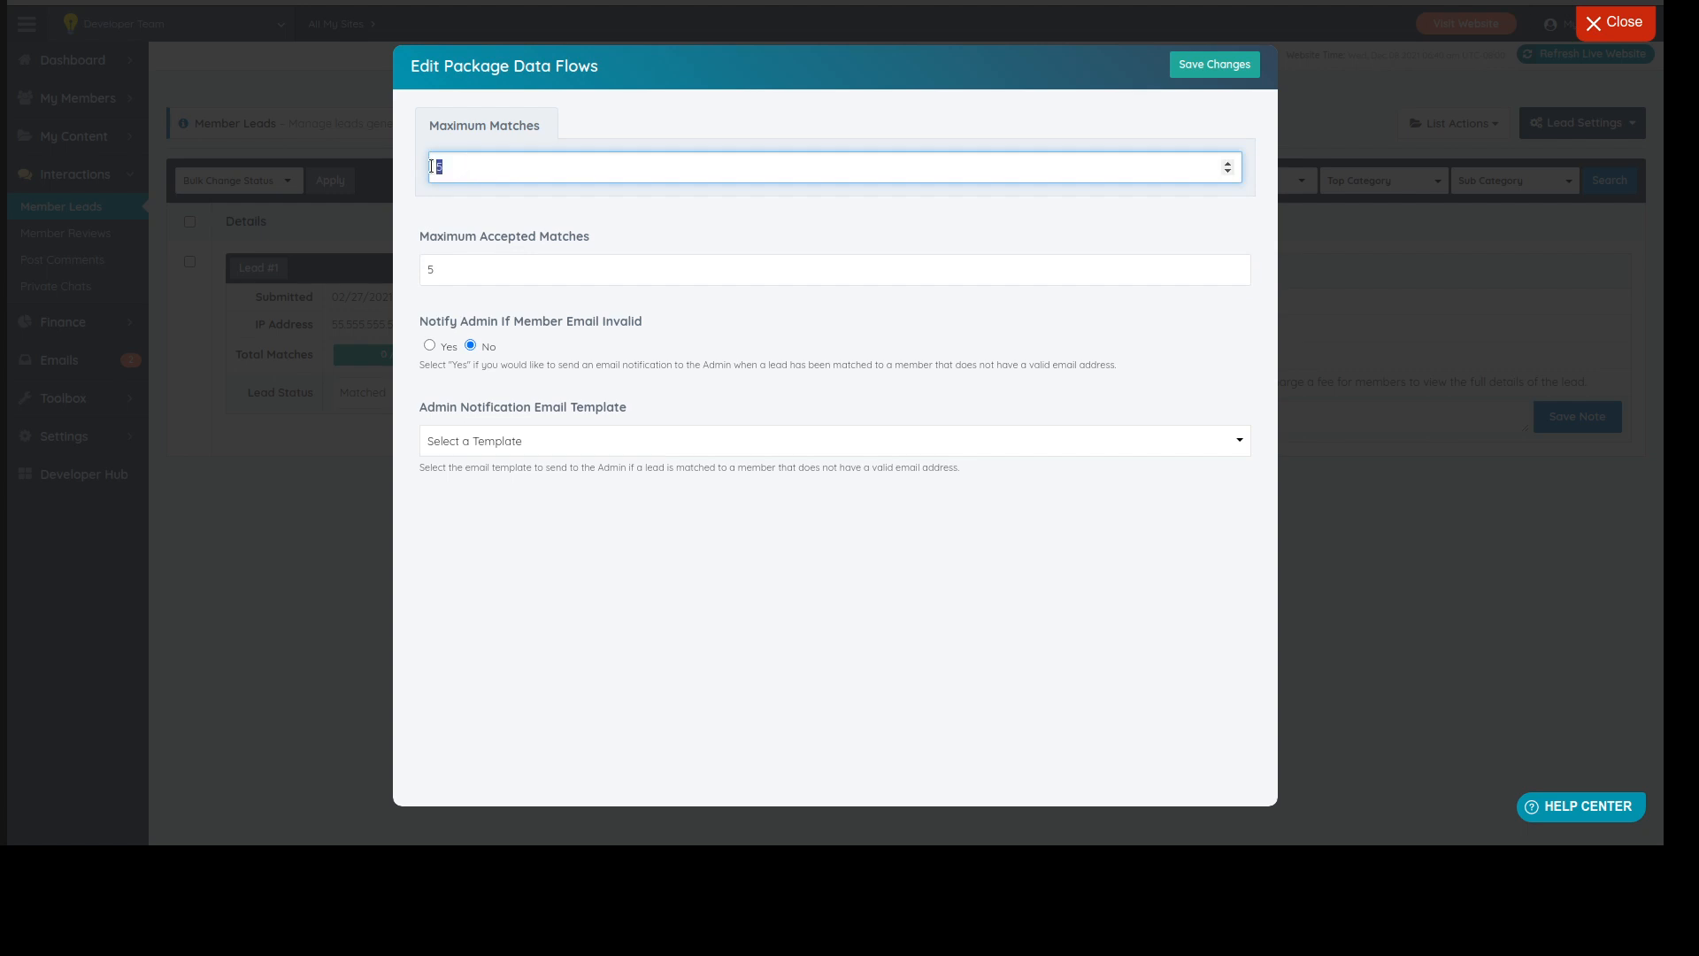
{"action": "type", "text": "10"}
{"action": "double_click", "coordinate": [450, 260]}
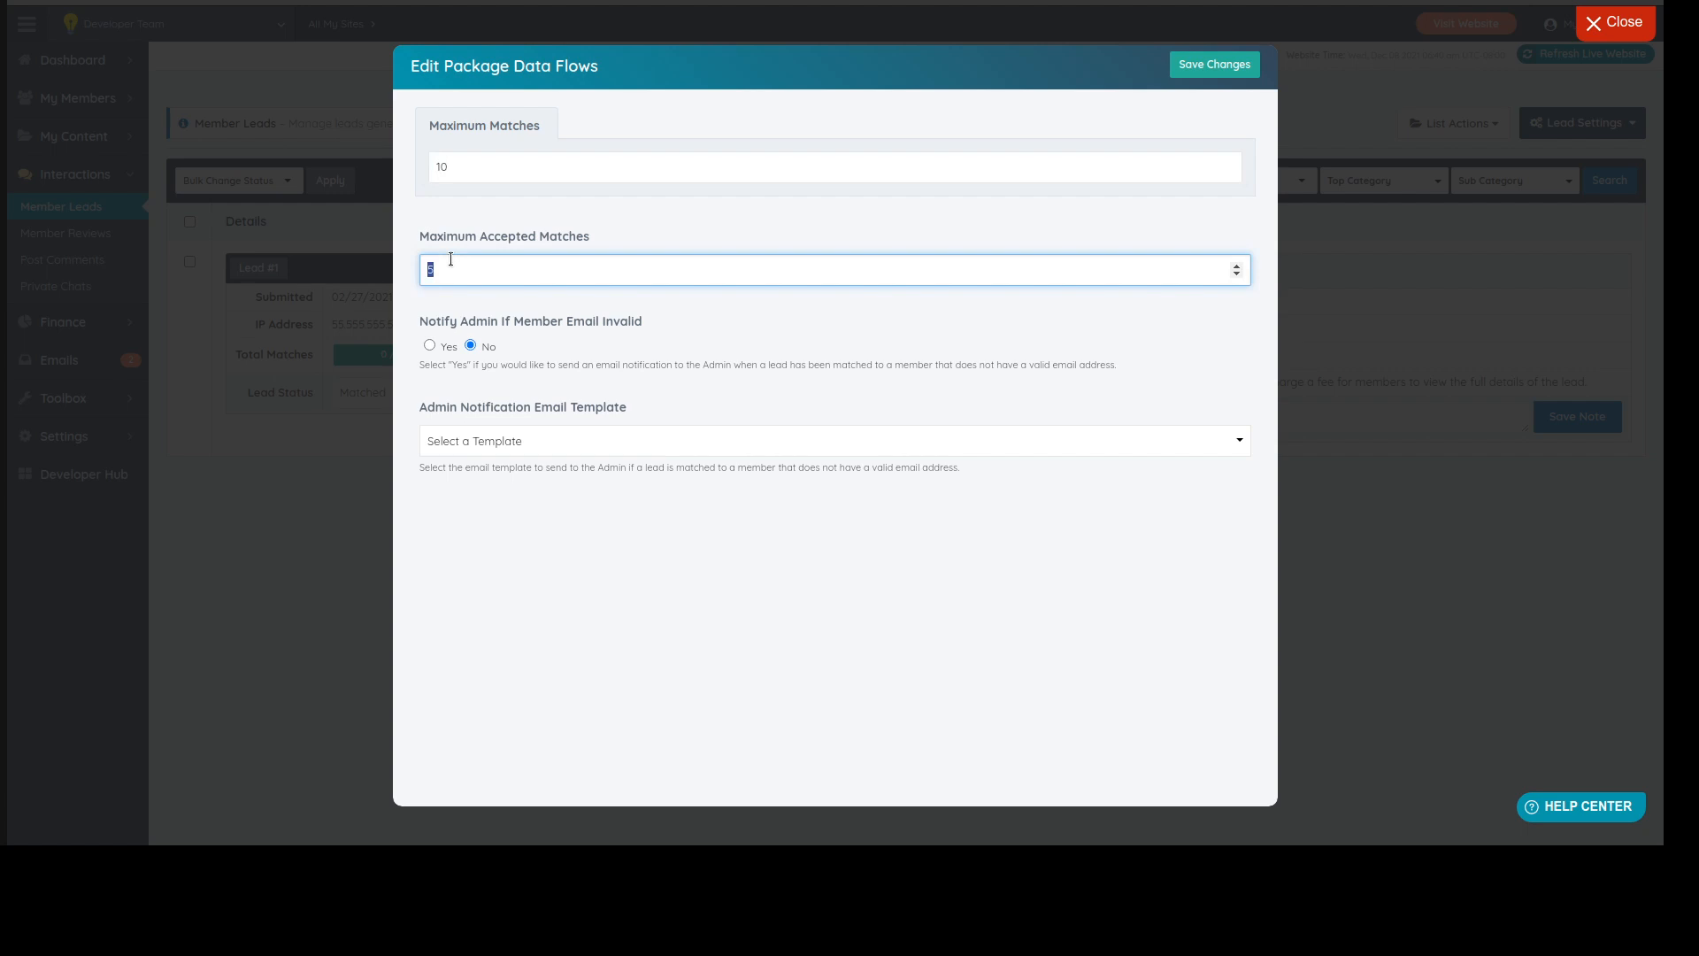
{"action": "type", "text": "3"}
- Check the two match limits and save the general lead settings
{"action": "left_click", "coordinate": [477, 174]}
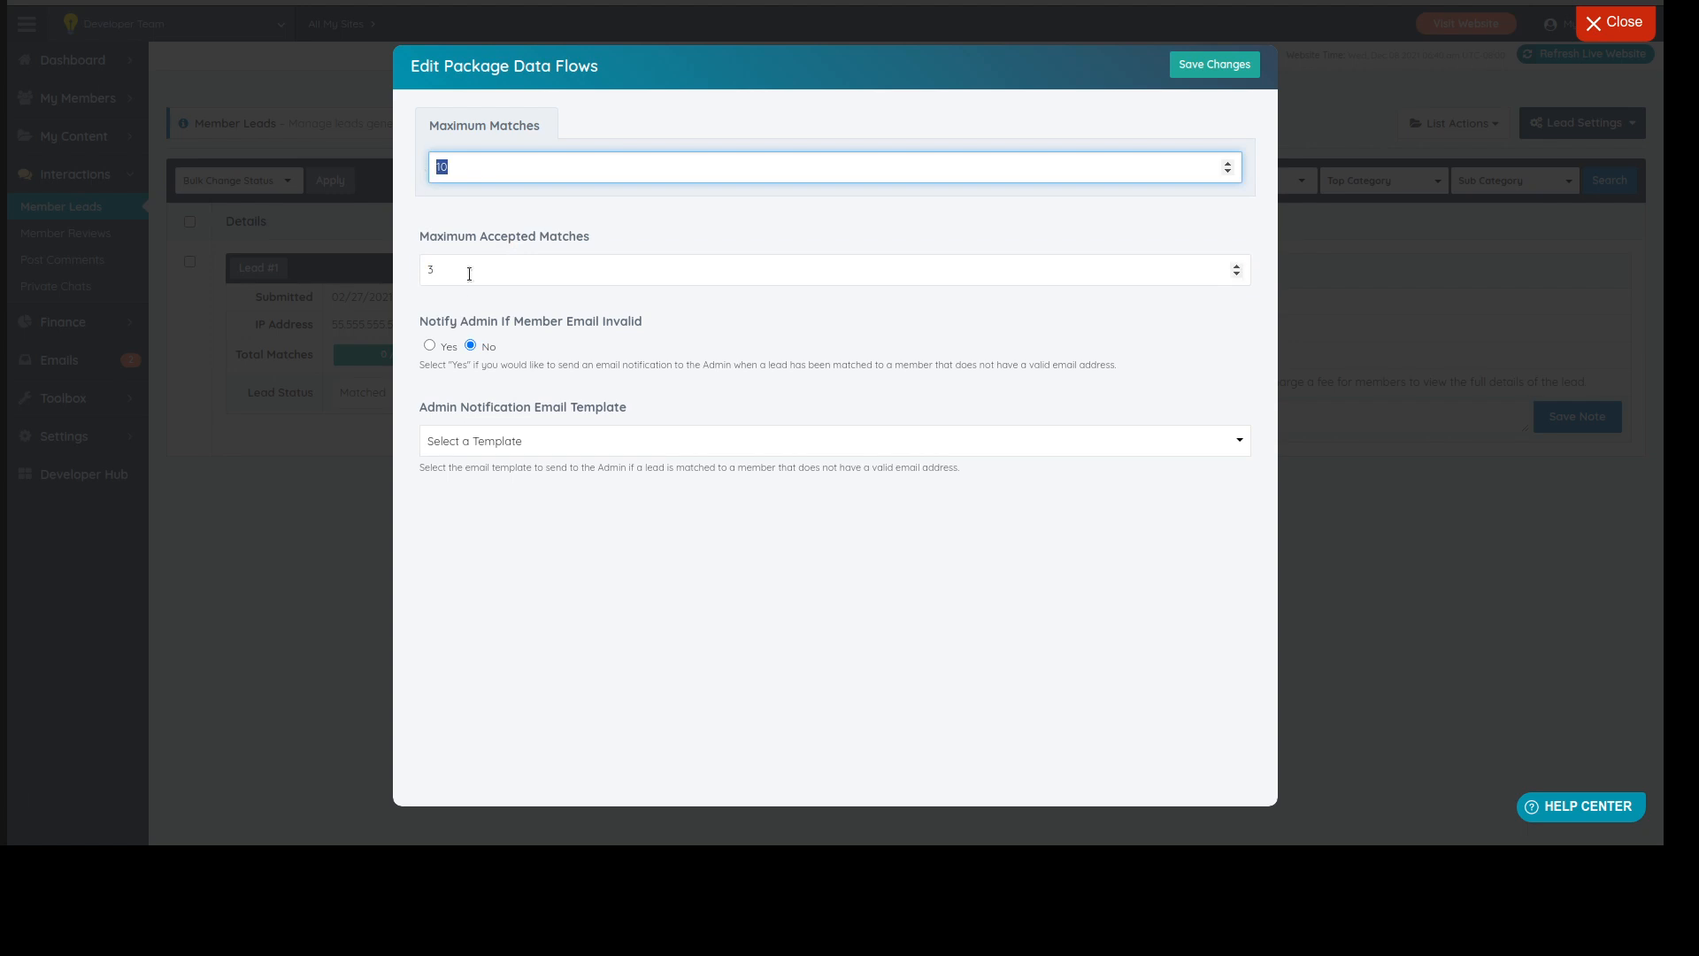
{"action": "key", "text": "Tab"}
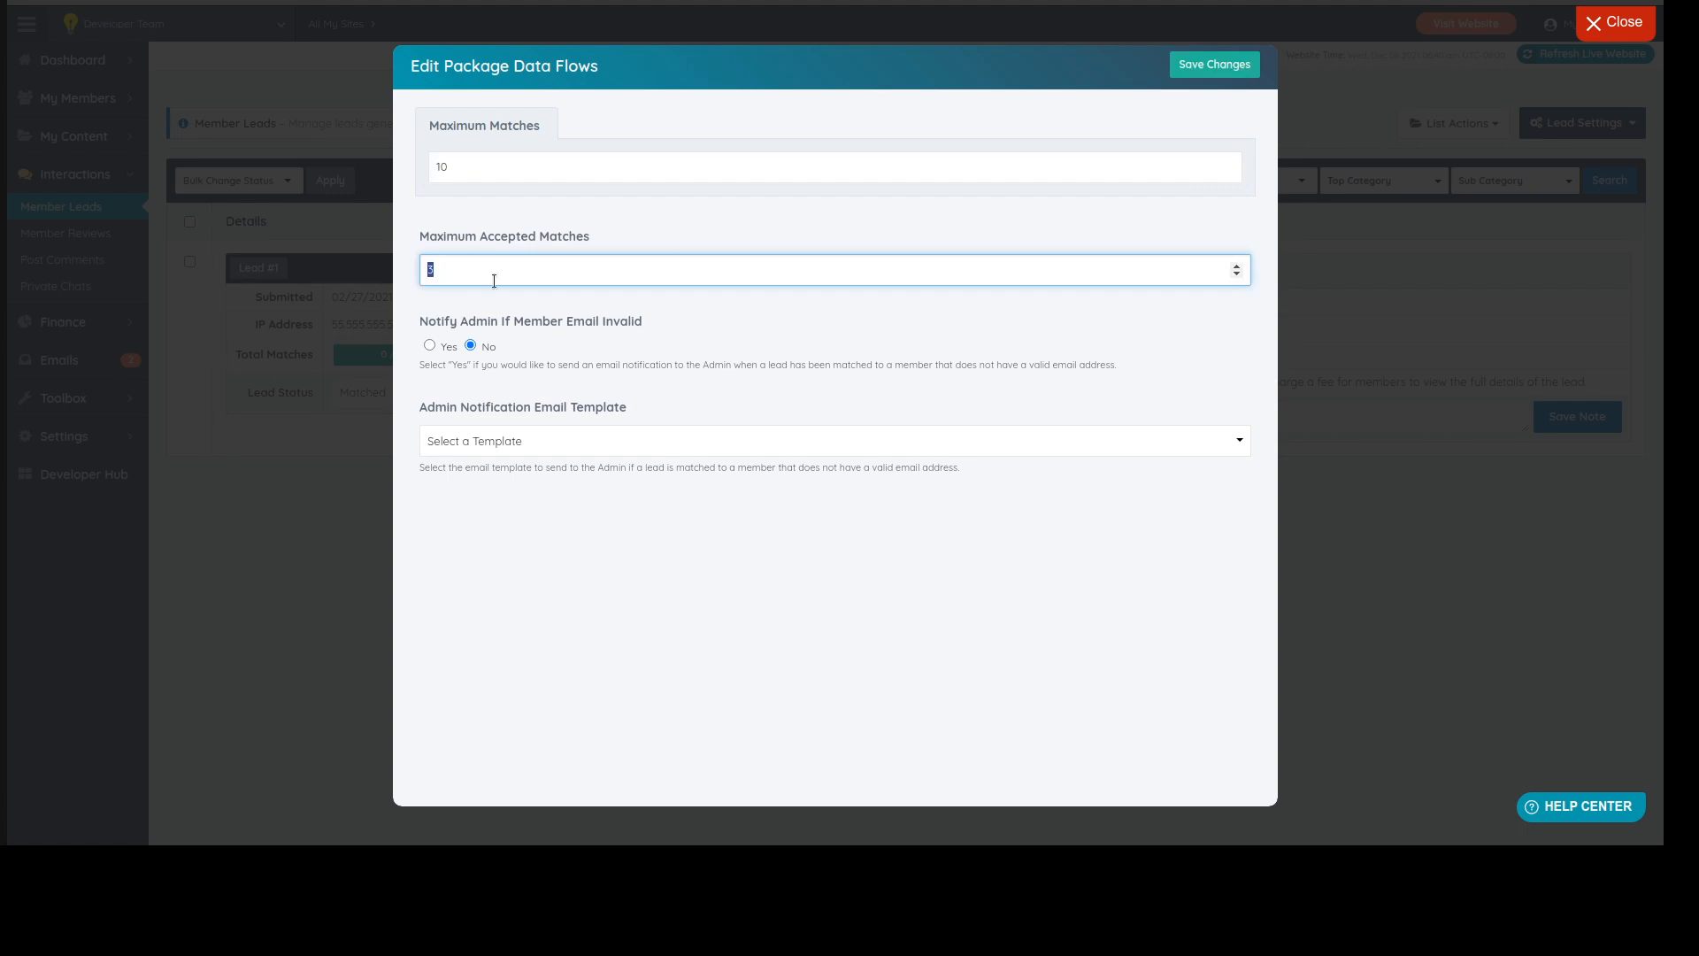
{"action": "left_click", "coordinate": [446, 269]}
{"action": "left_click_drag", "start_coordinate": [449, 267], "coordinate": [422, 270]}
{"action": "left_click_drag", "start_coordinate": [447, 166], "coordinate": [419, 168]}
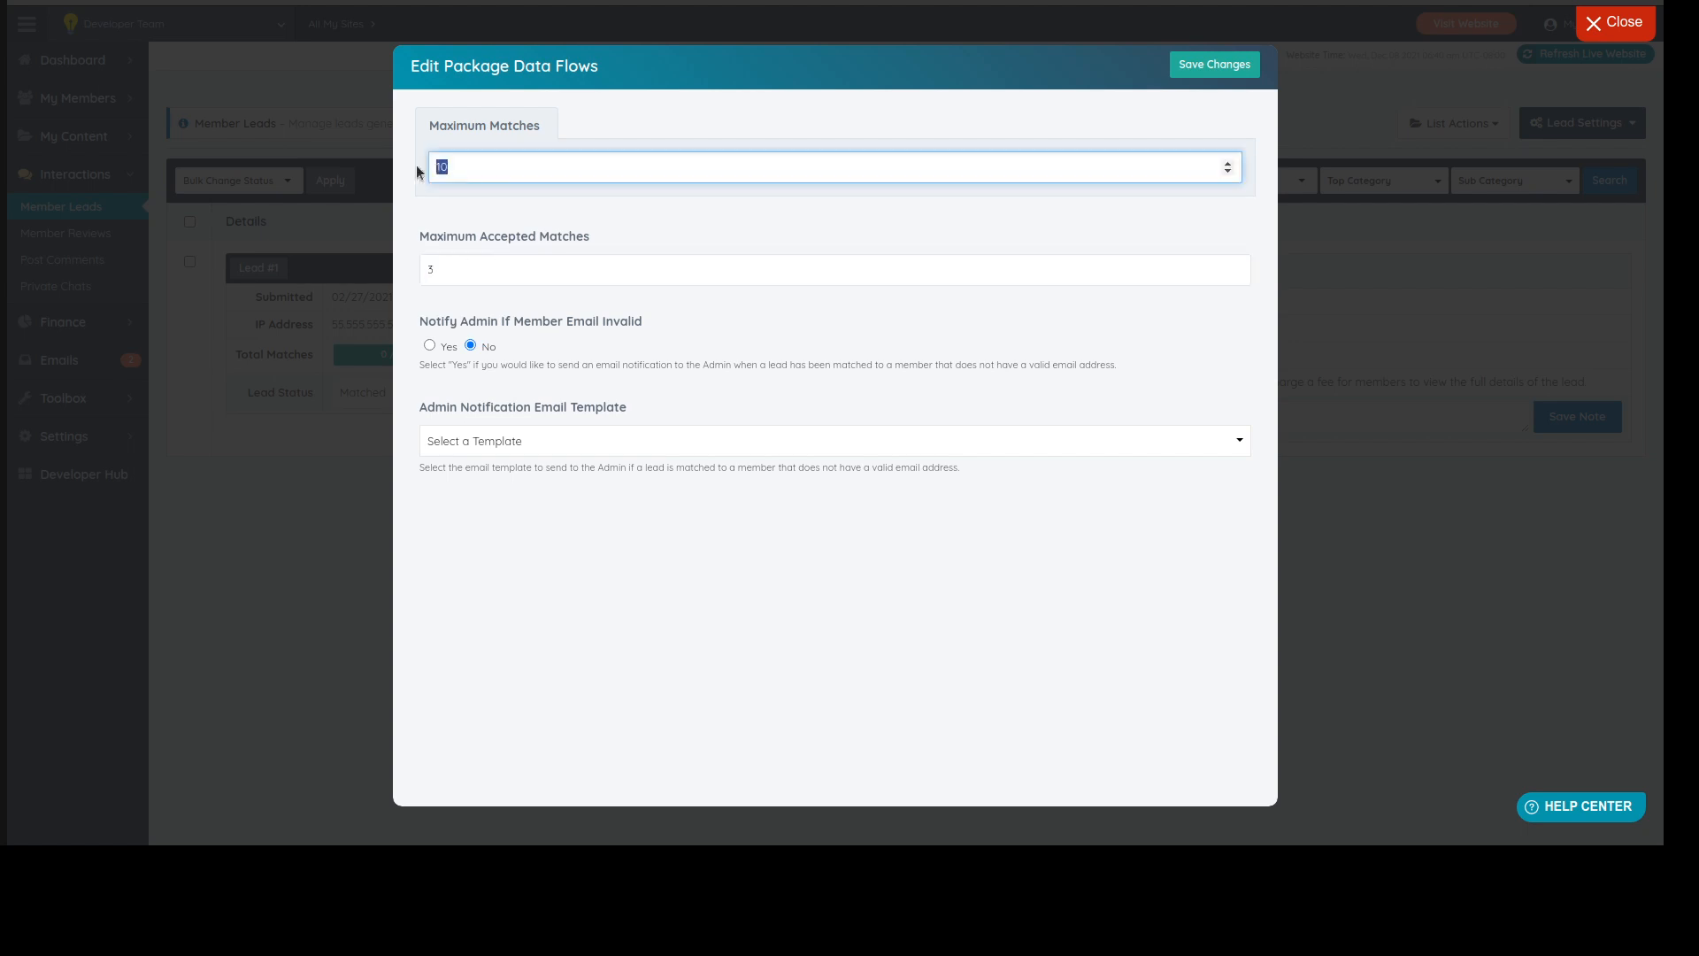
{"action": "left_click", "coordinate": [476, 297]}
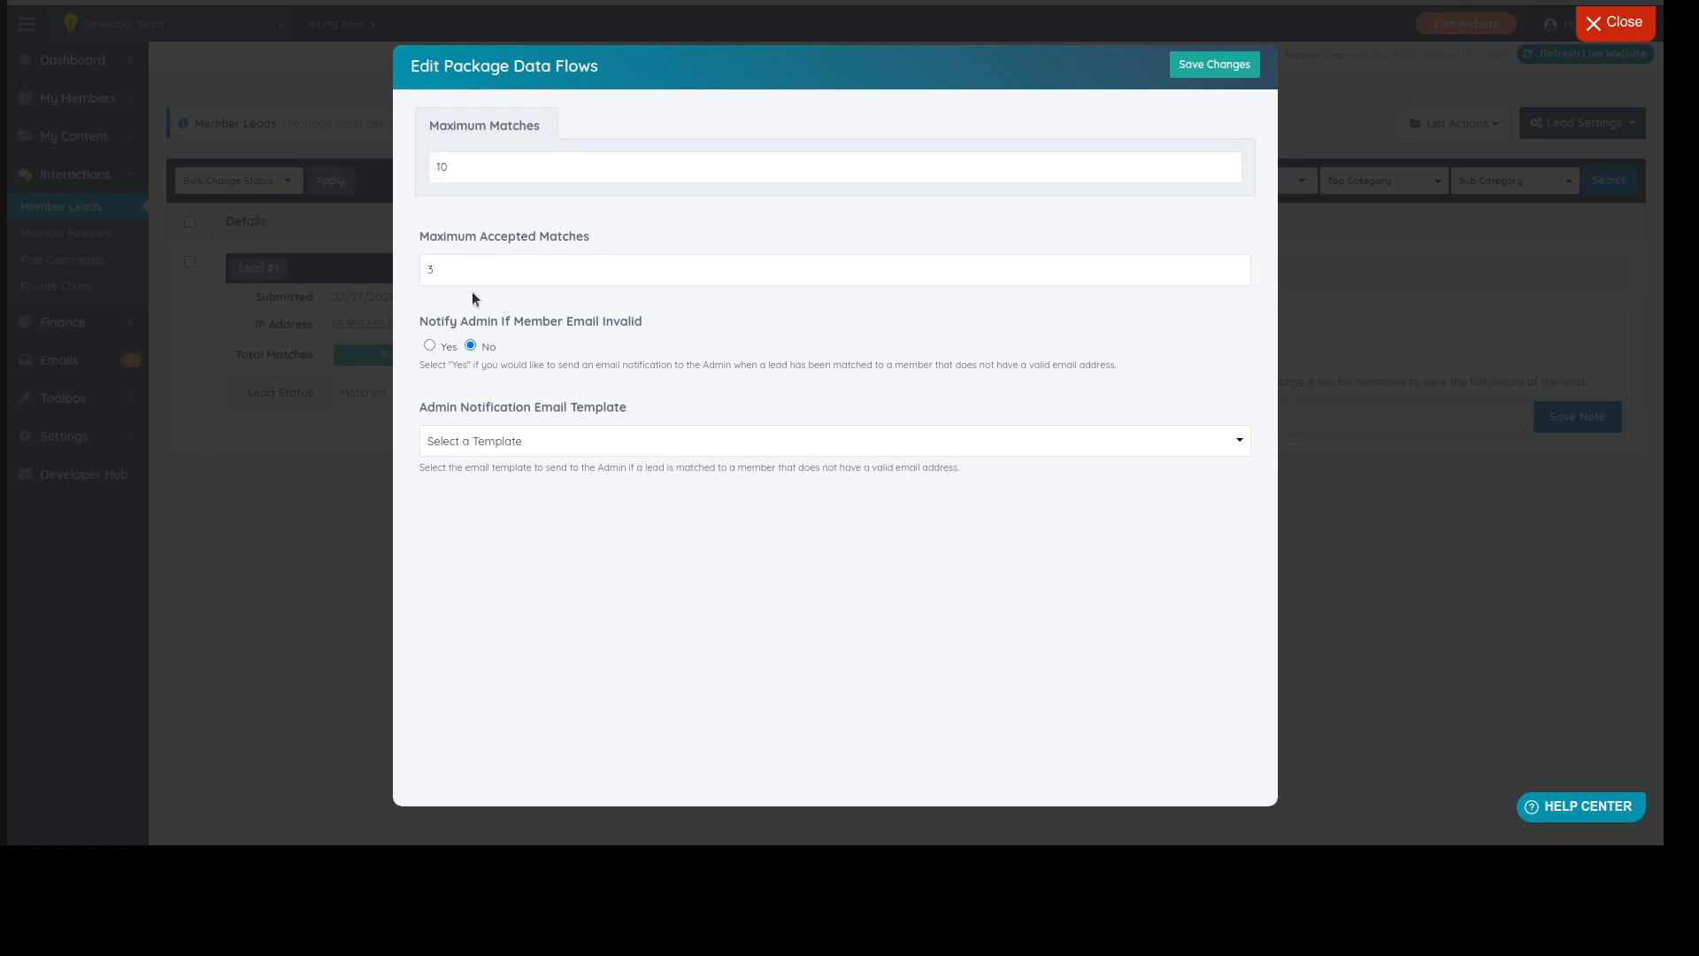
{"action": "left_click", "coordinate": [1190, 67]}
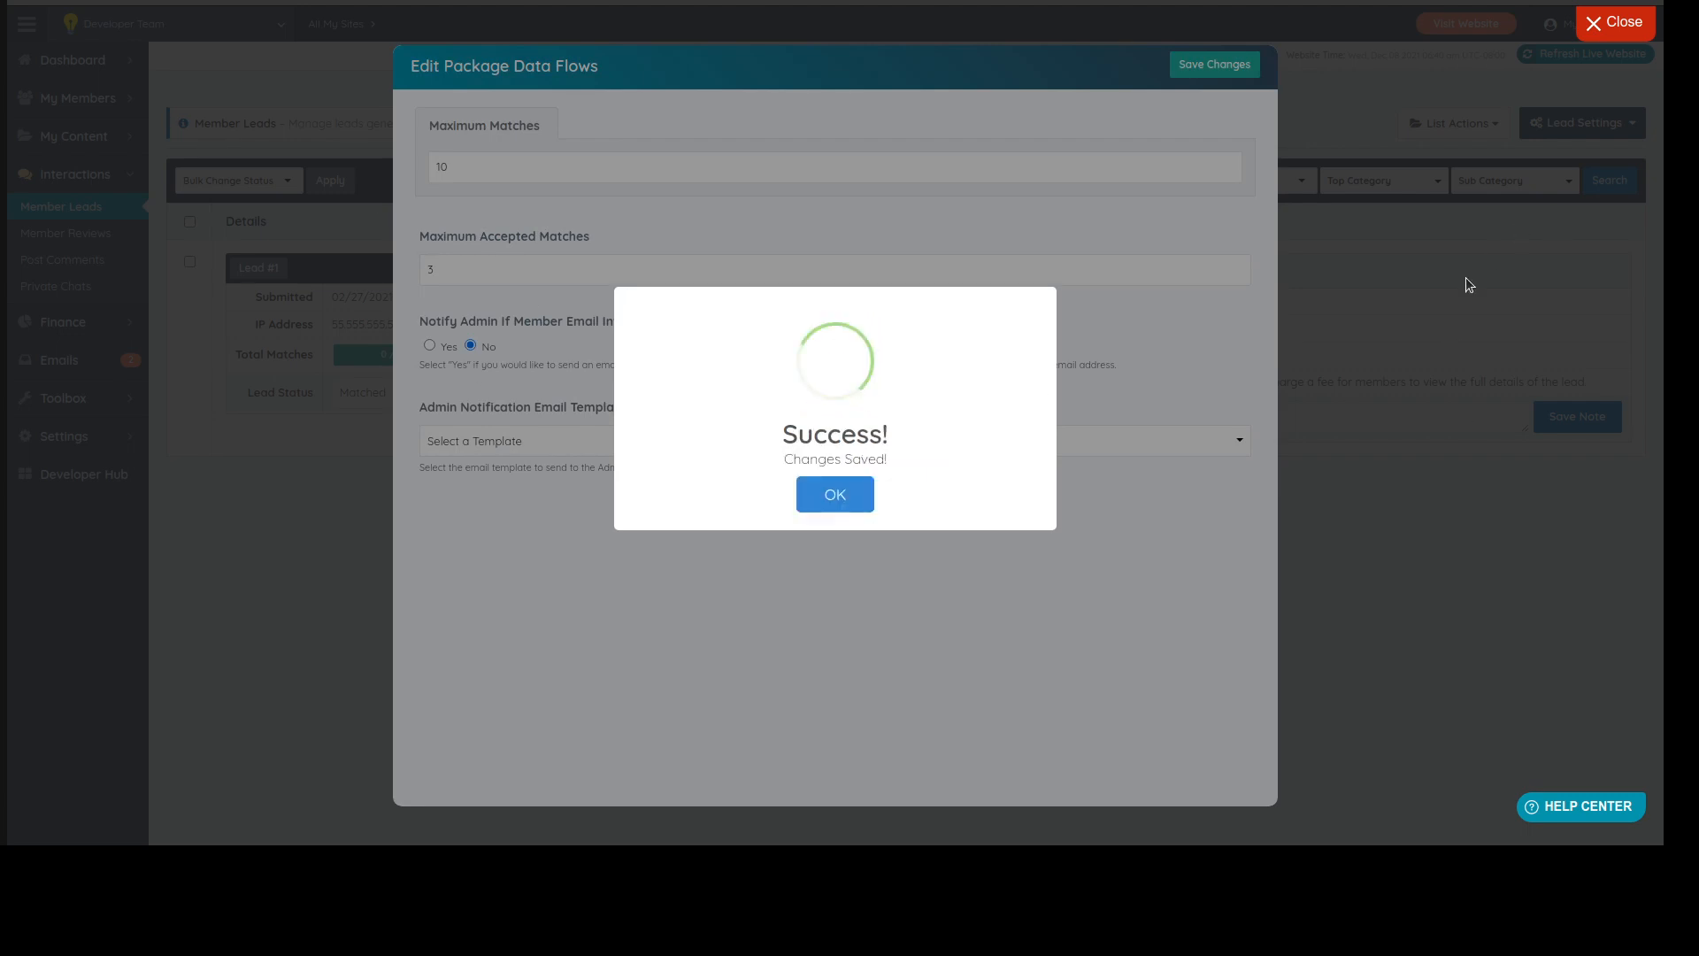
{"action": "left_click", "coordinate": [863, 504]}
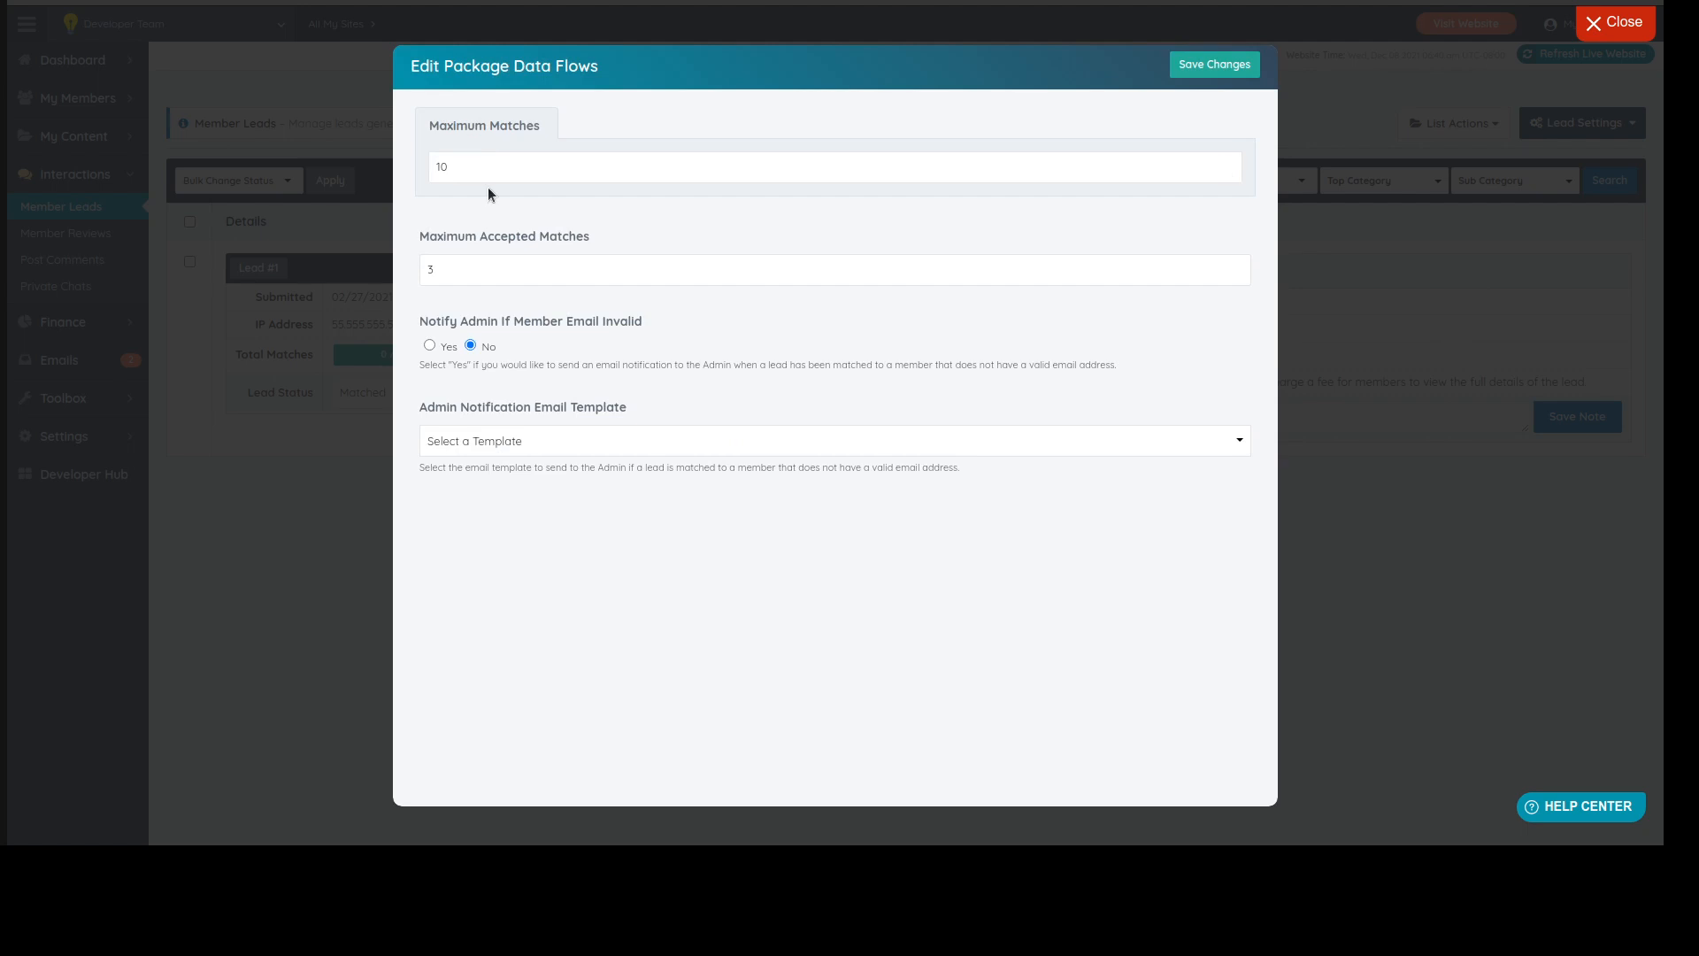
- Close the general lead settings and open the auto-match workflows list containing the default action
{"action": "double_click", "coordinate": [444, 167]}
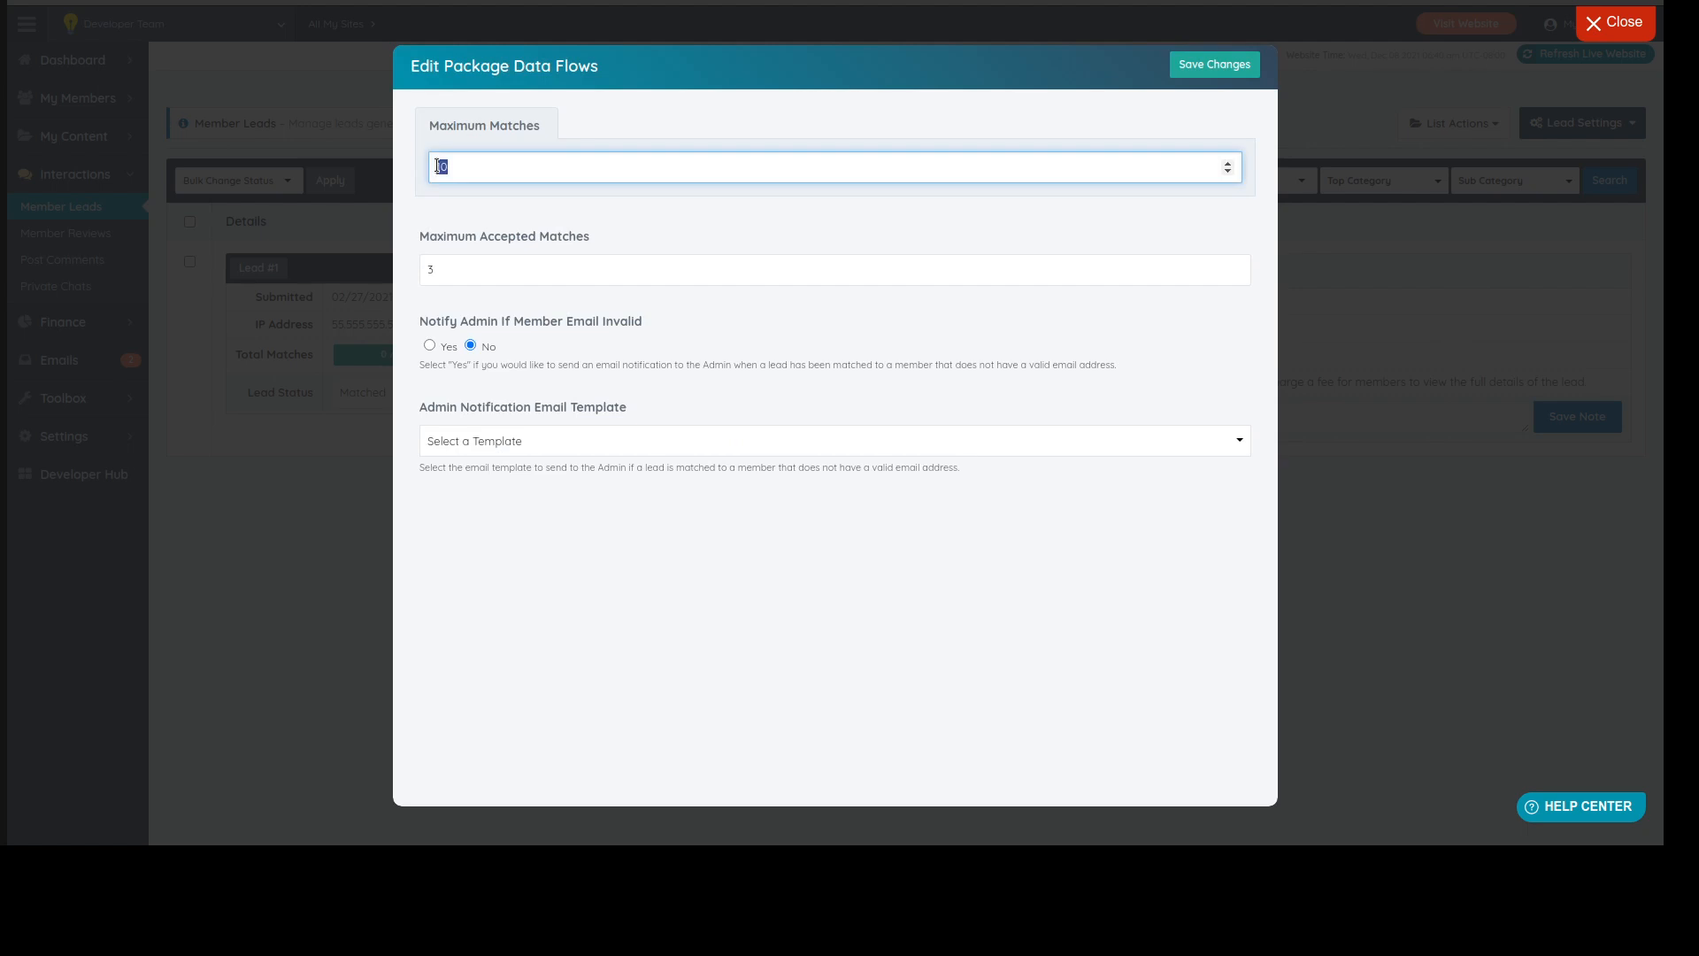
{"action": "left_click", "coordinate": [485, 165]}
{"action": "left_click", "coordinate": [458, 278]}
{"action": "left_click_drag", "start_coordinate": [458, 278], "coordinate": [395, 267]}
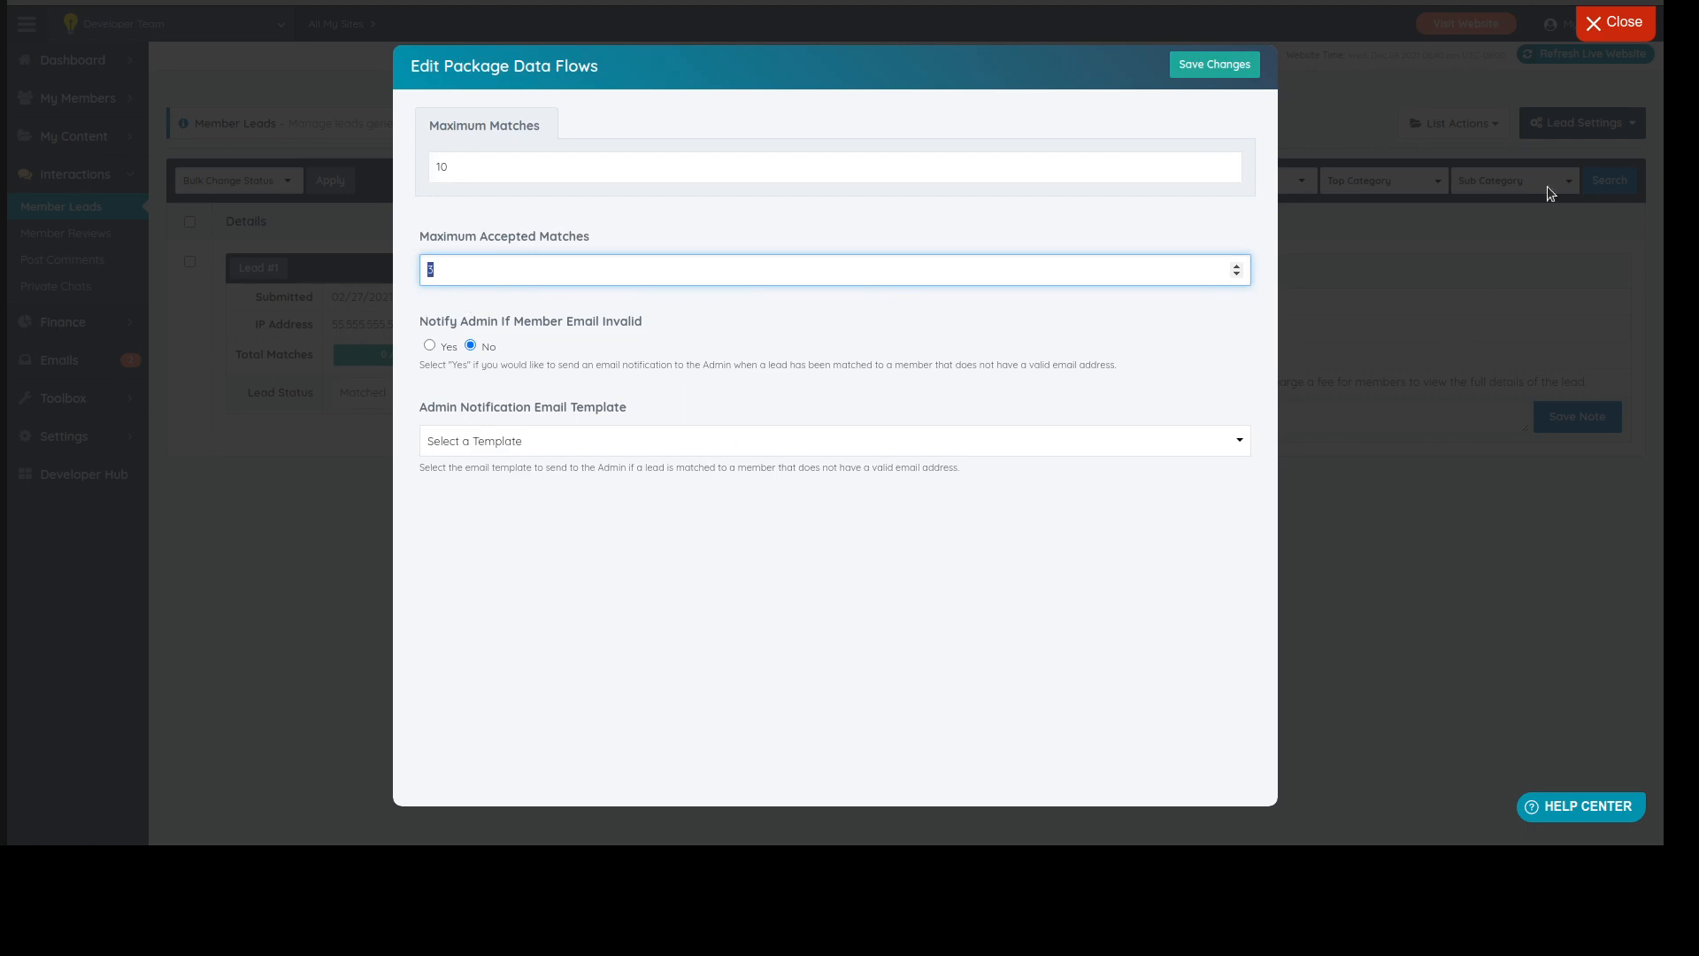
{"action": "left_click", "coordinate": [1509, 223]}
{"action": "left_click", "coordinate": [1569, 123]}
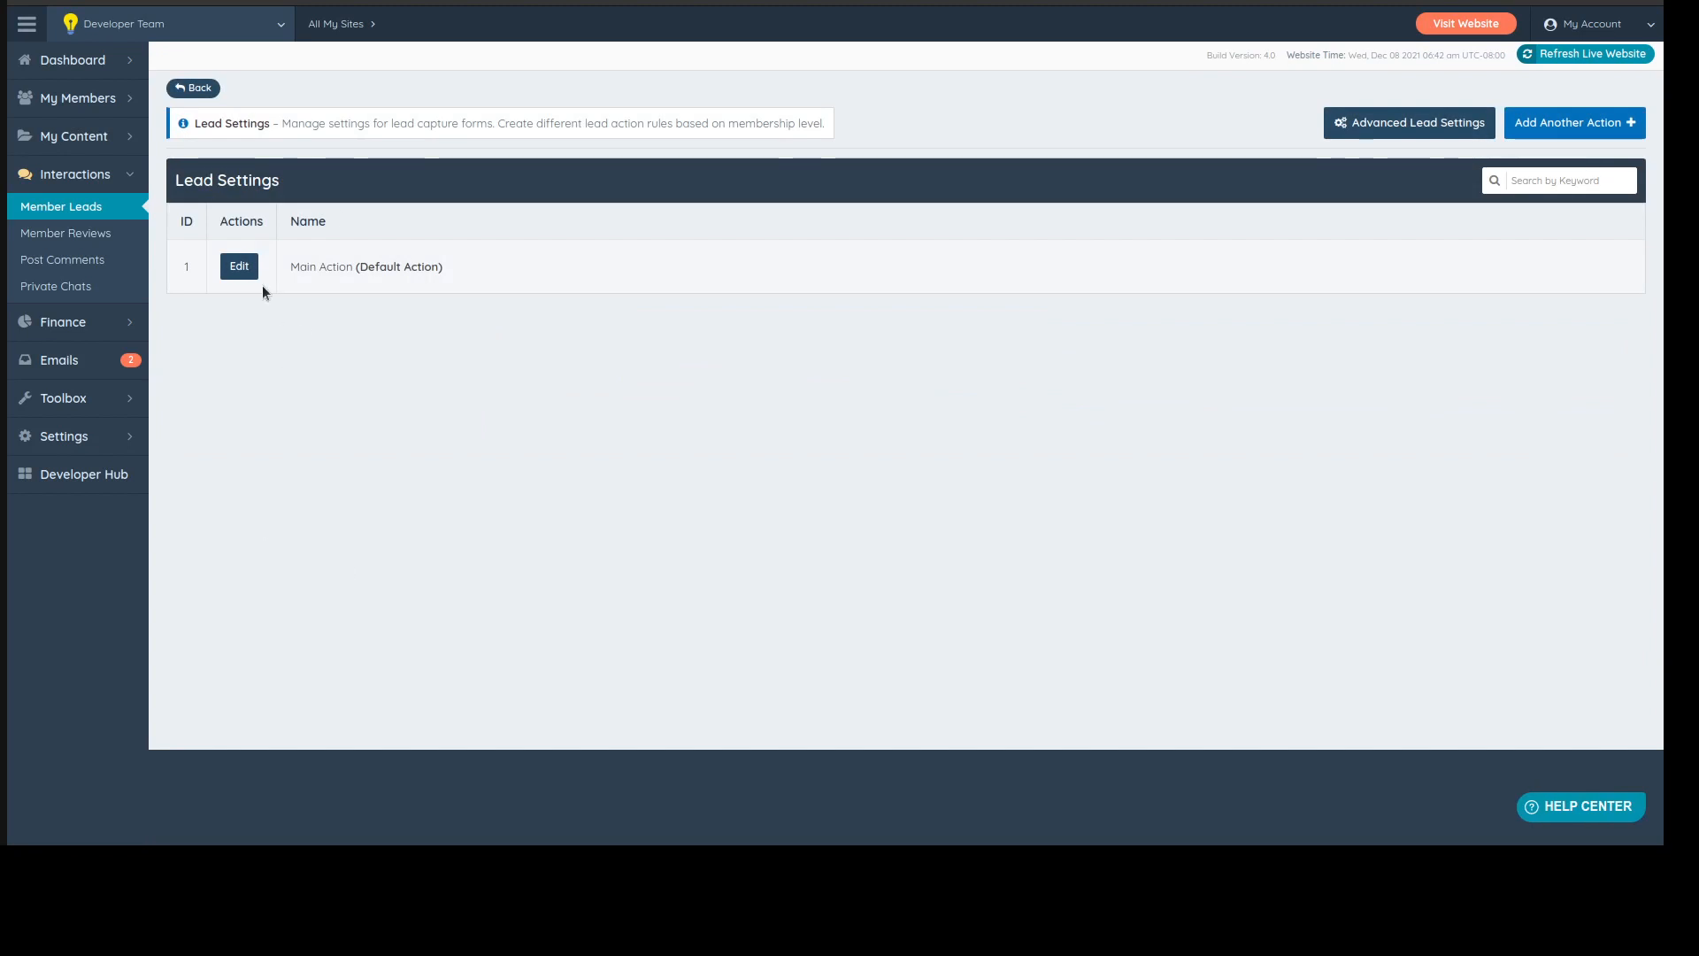
{"action": "left_click_drag", "start_coordinate": [300, 266], "coordinate": [386, 268]}
{"action": "left_click", "coordinate": [306, 269]}
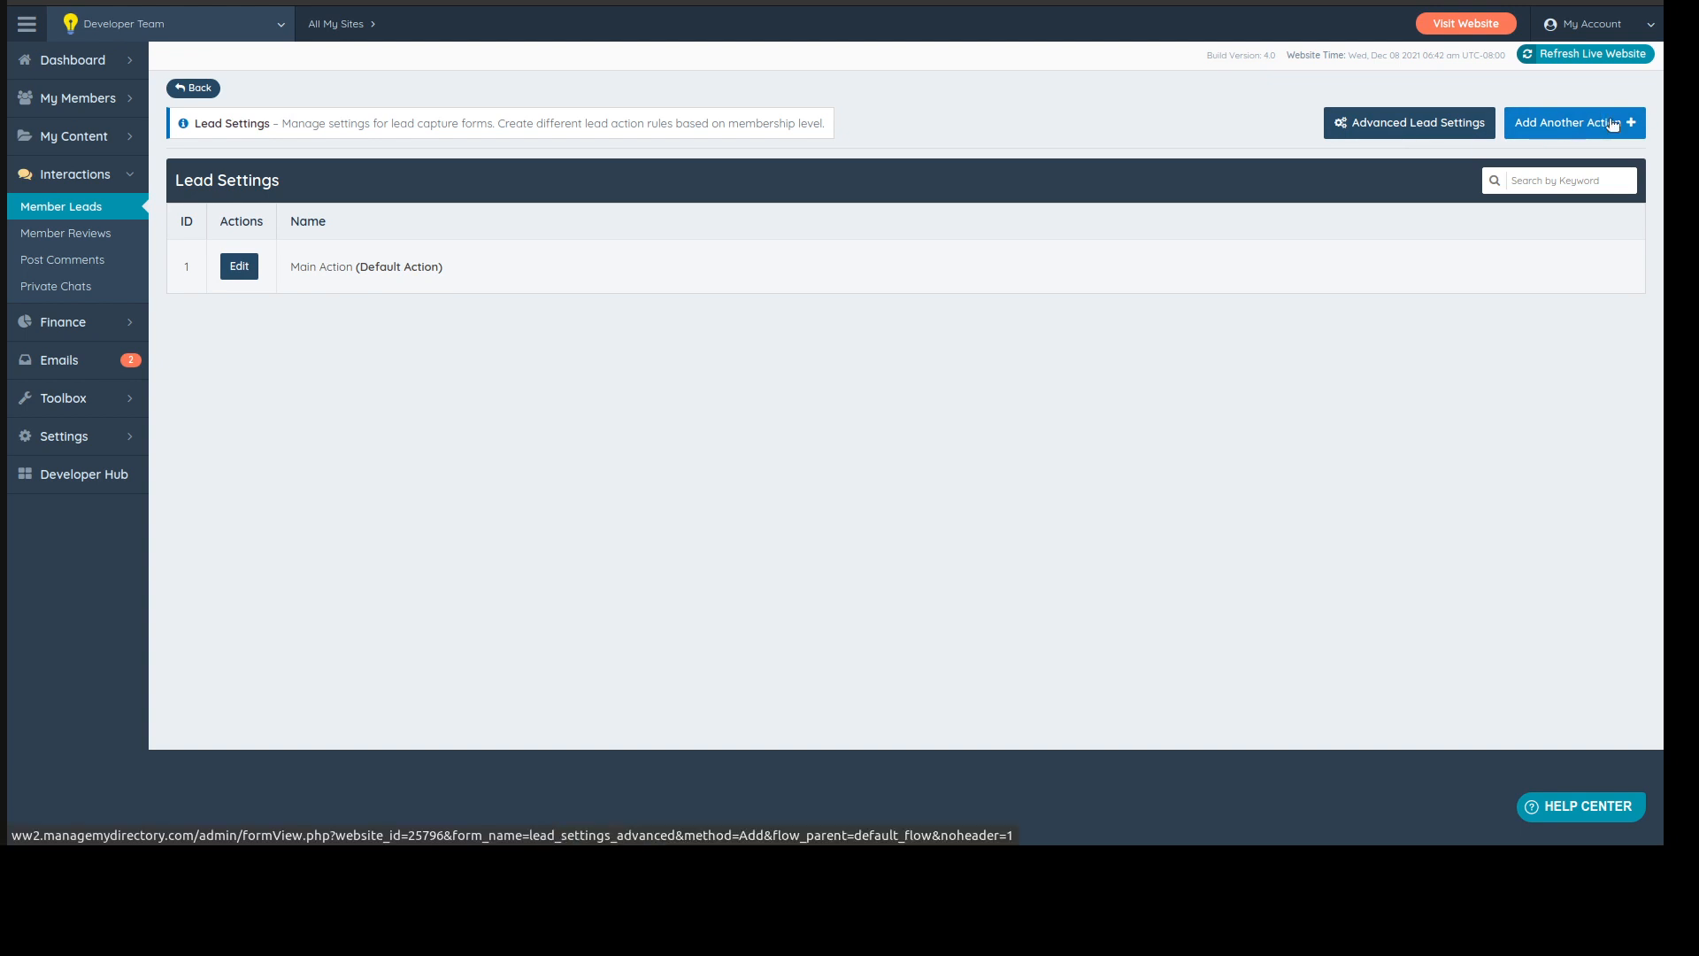
{"action": "left_click", "coordinate": [1579, 125]}
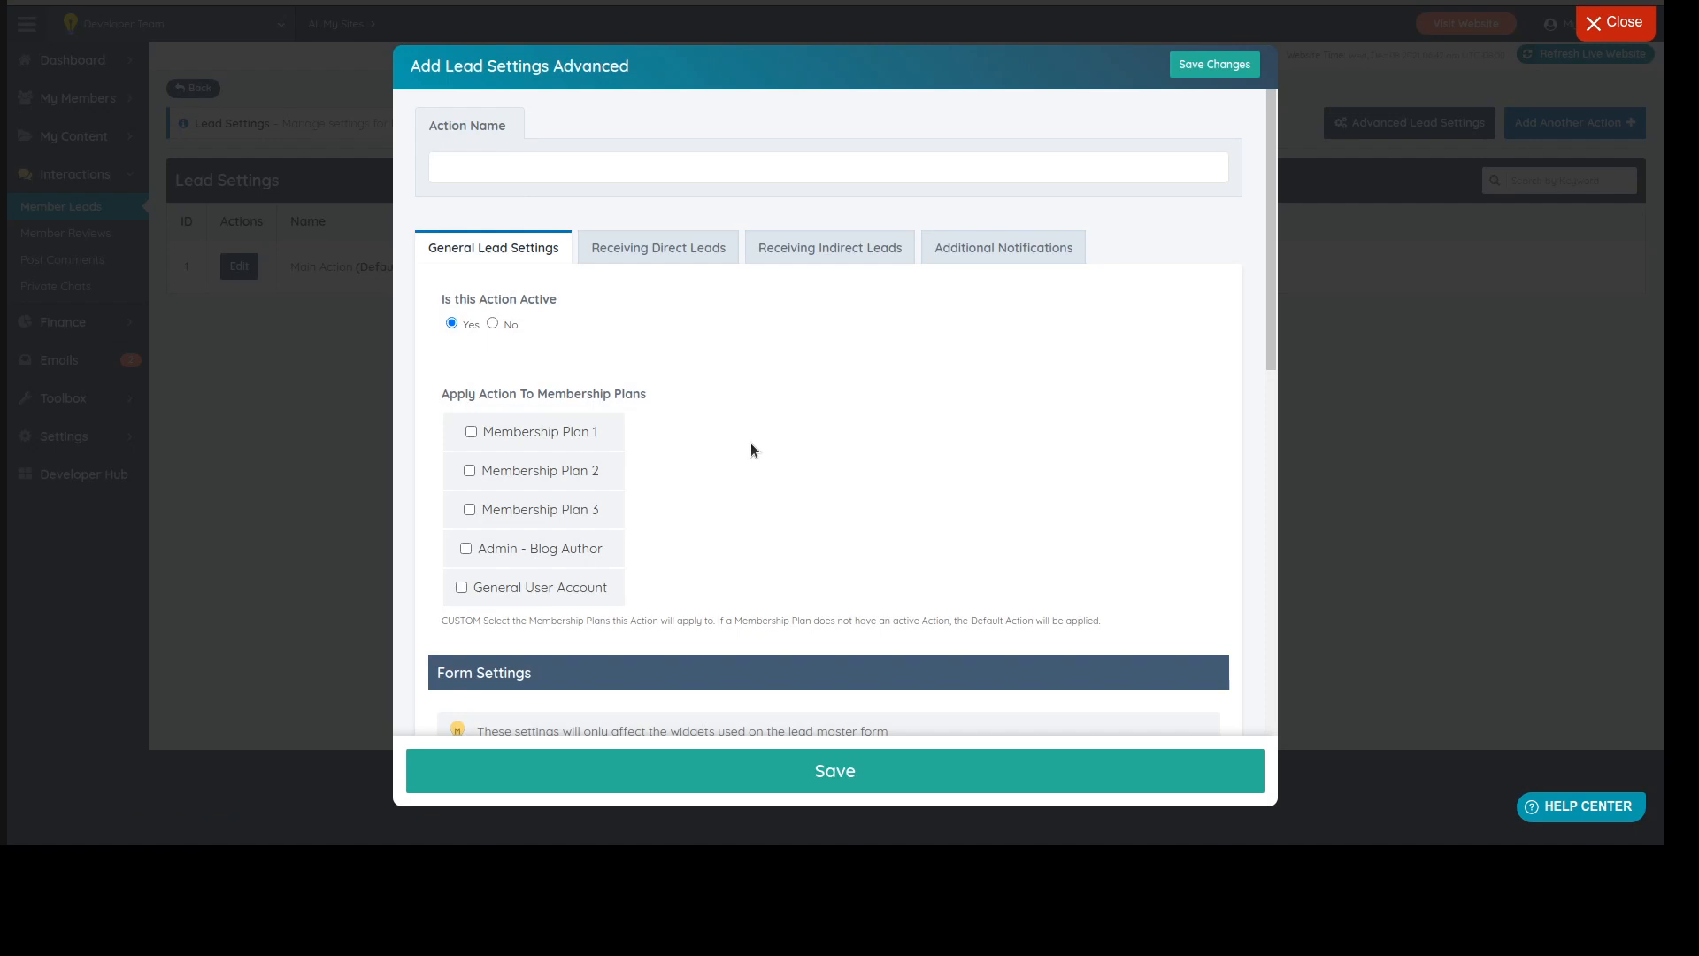
{"action": "scroll", "coordinate": [575, 384], "scroll_direction": "down", "scroll_amount": 1}
{"action": "scroll", "coordinate": [477, 375], "scroll_direction": "up", "scroll_amount": 1}
{"action": "left_click", "coordinate": [472, 162]}
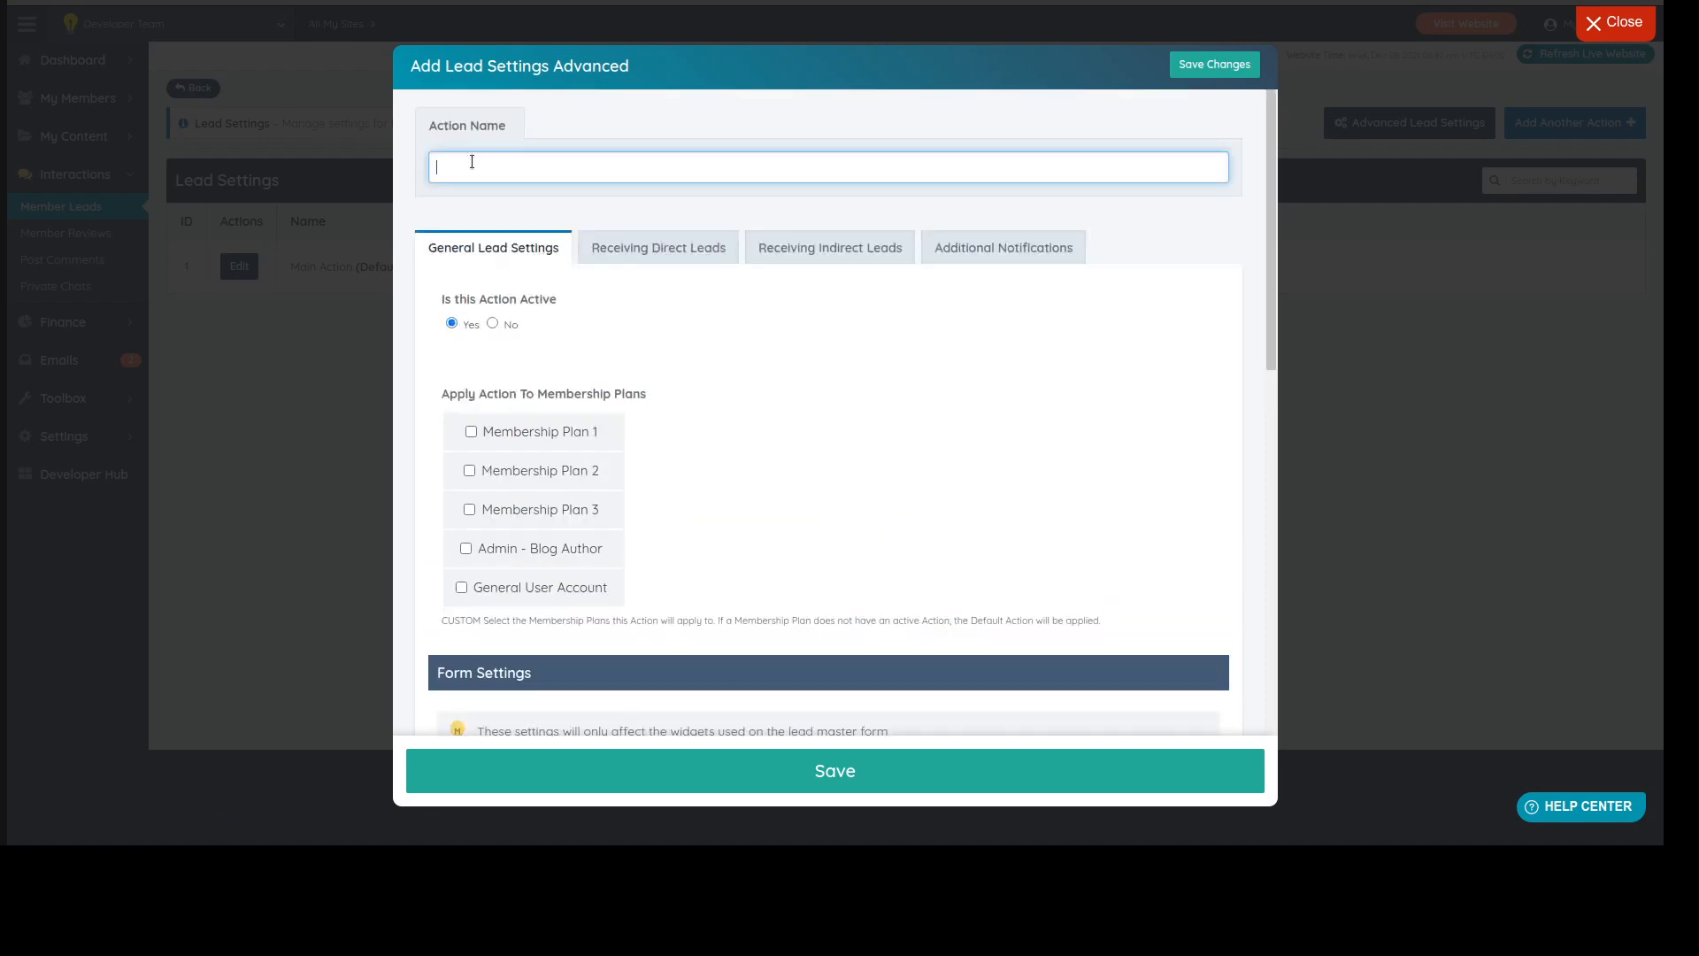
{"action": "left_click", "coordinate": [471, 432]}
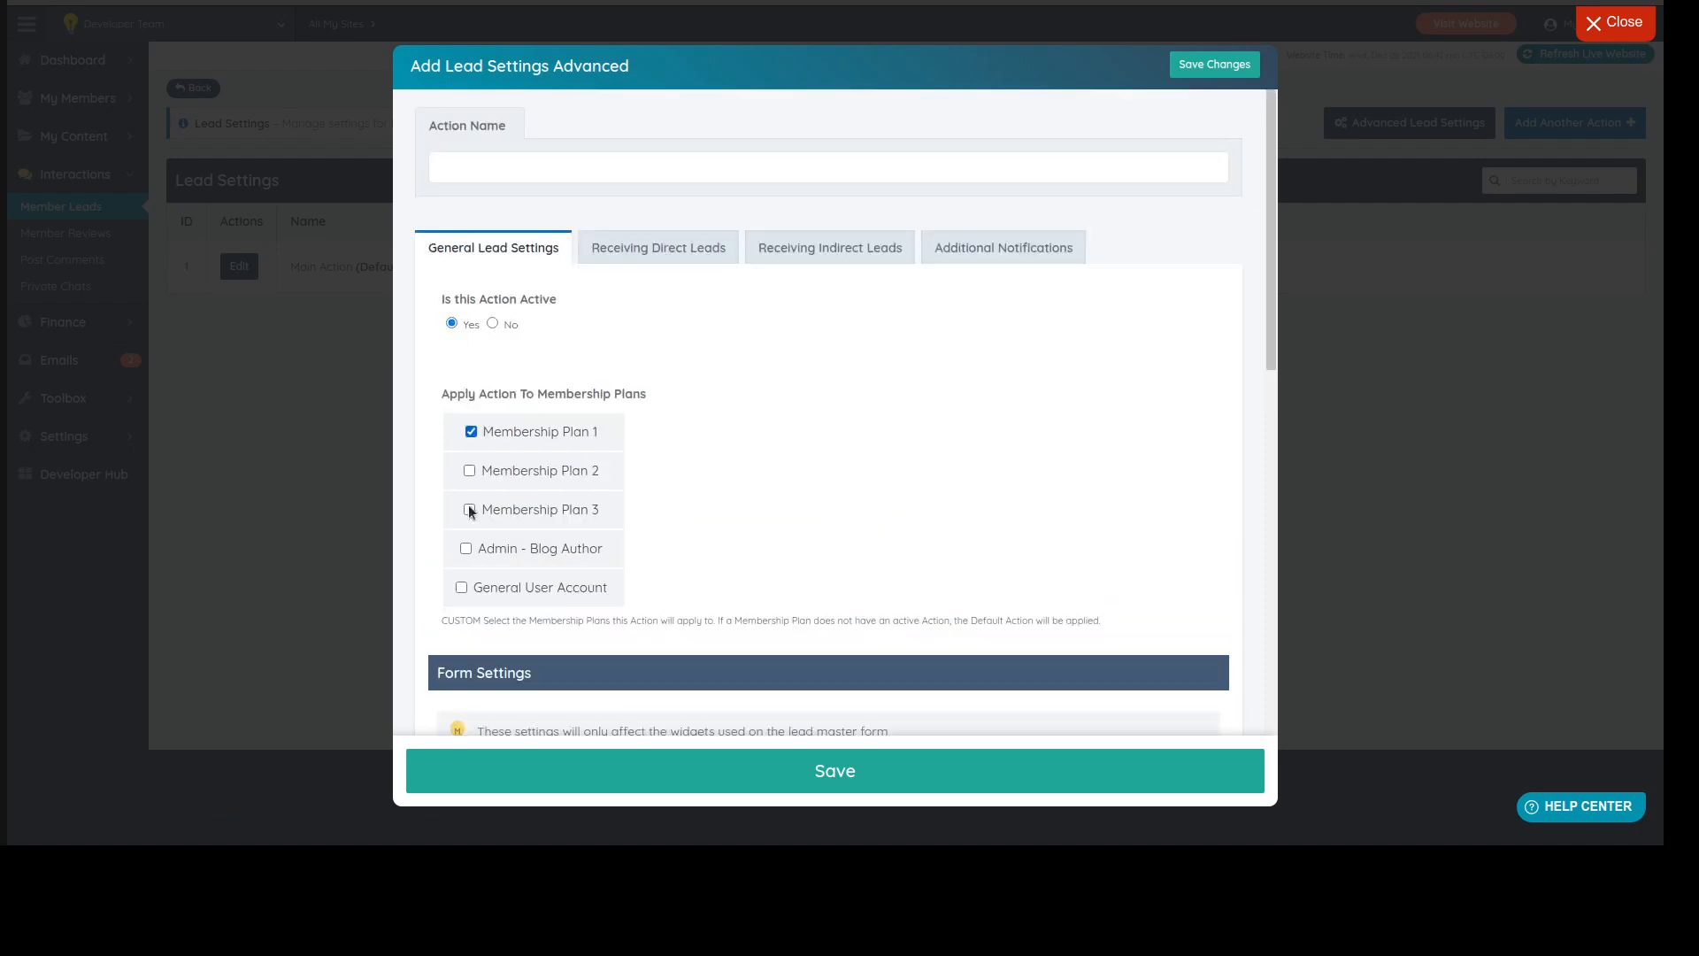
{"action": "left_click", "coordinate": [468, 431]}
{"action": "left_click", "coordinate": [468, 511]}
{"action": "left_click", "coordinate": [468, 510]}
{"action": "left_click", "coordinate": [1347, 397]}
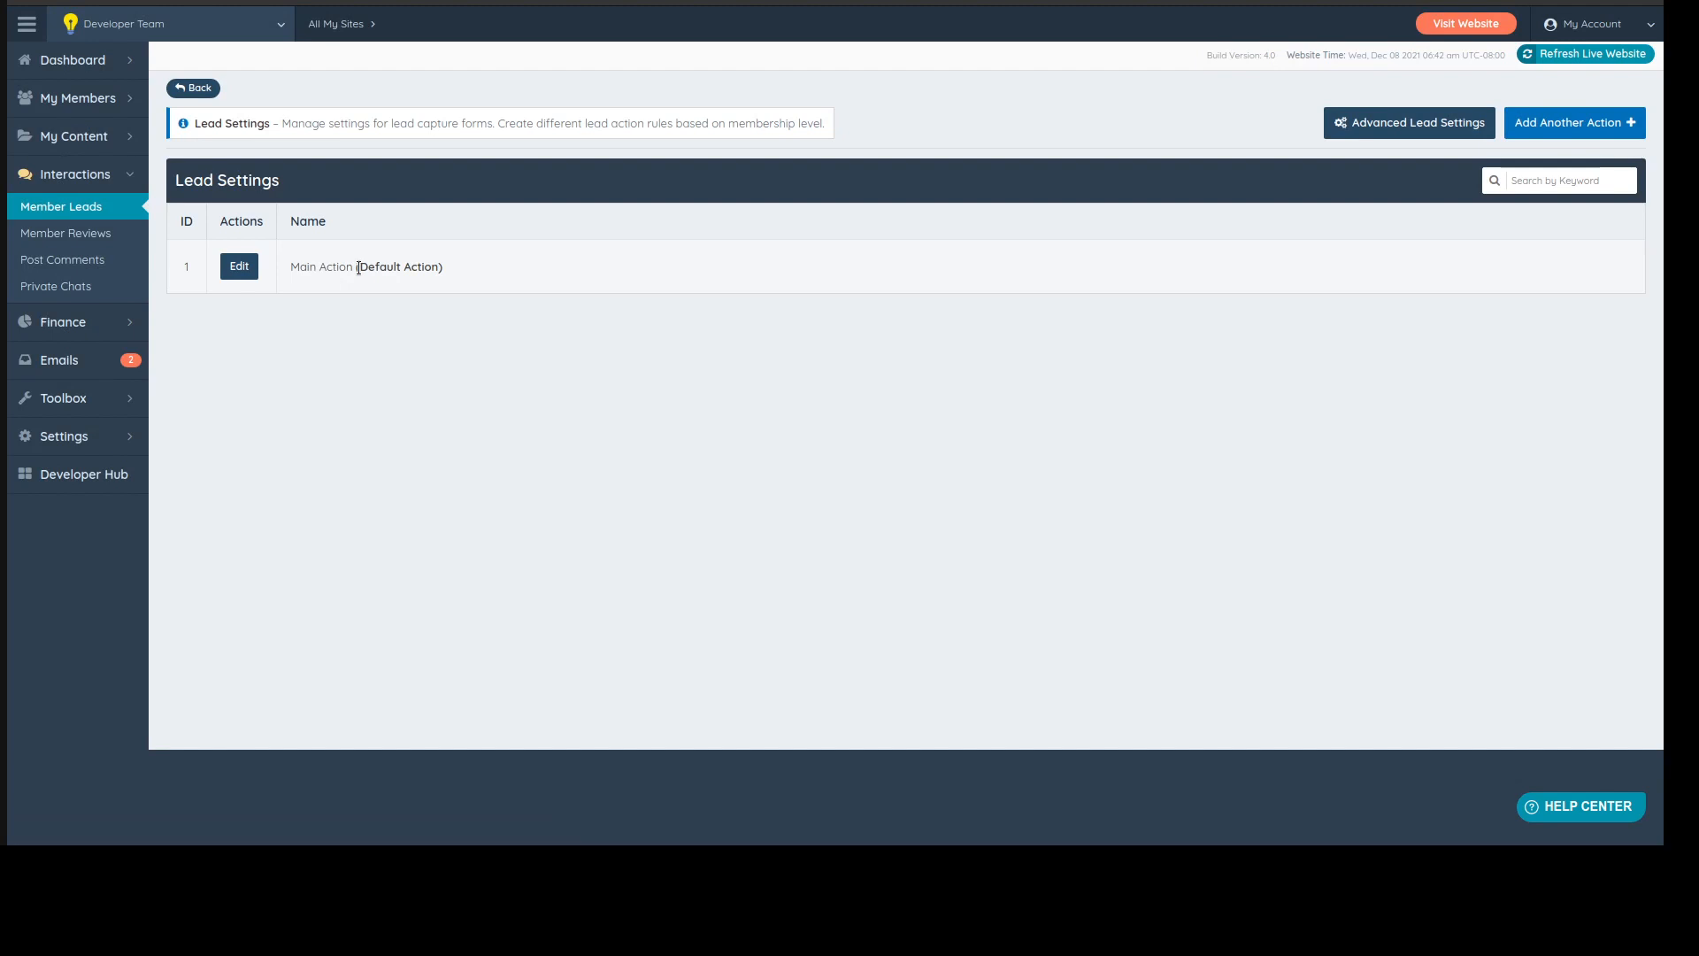
- Open the default Main Action for editing and examine its Maximum Lead Inquiries Per Day setting
{"action": "left_click", "coordinate": [322, 266]}
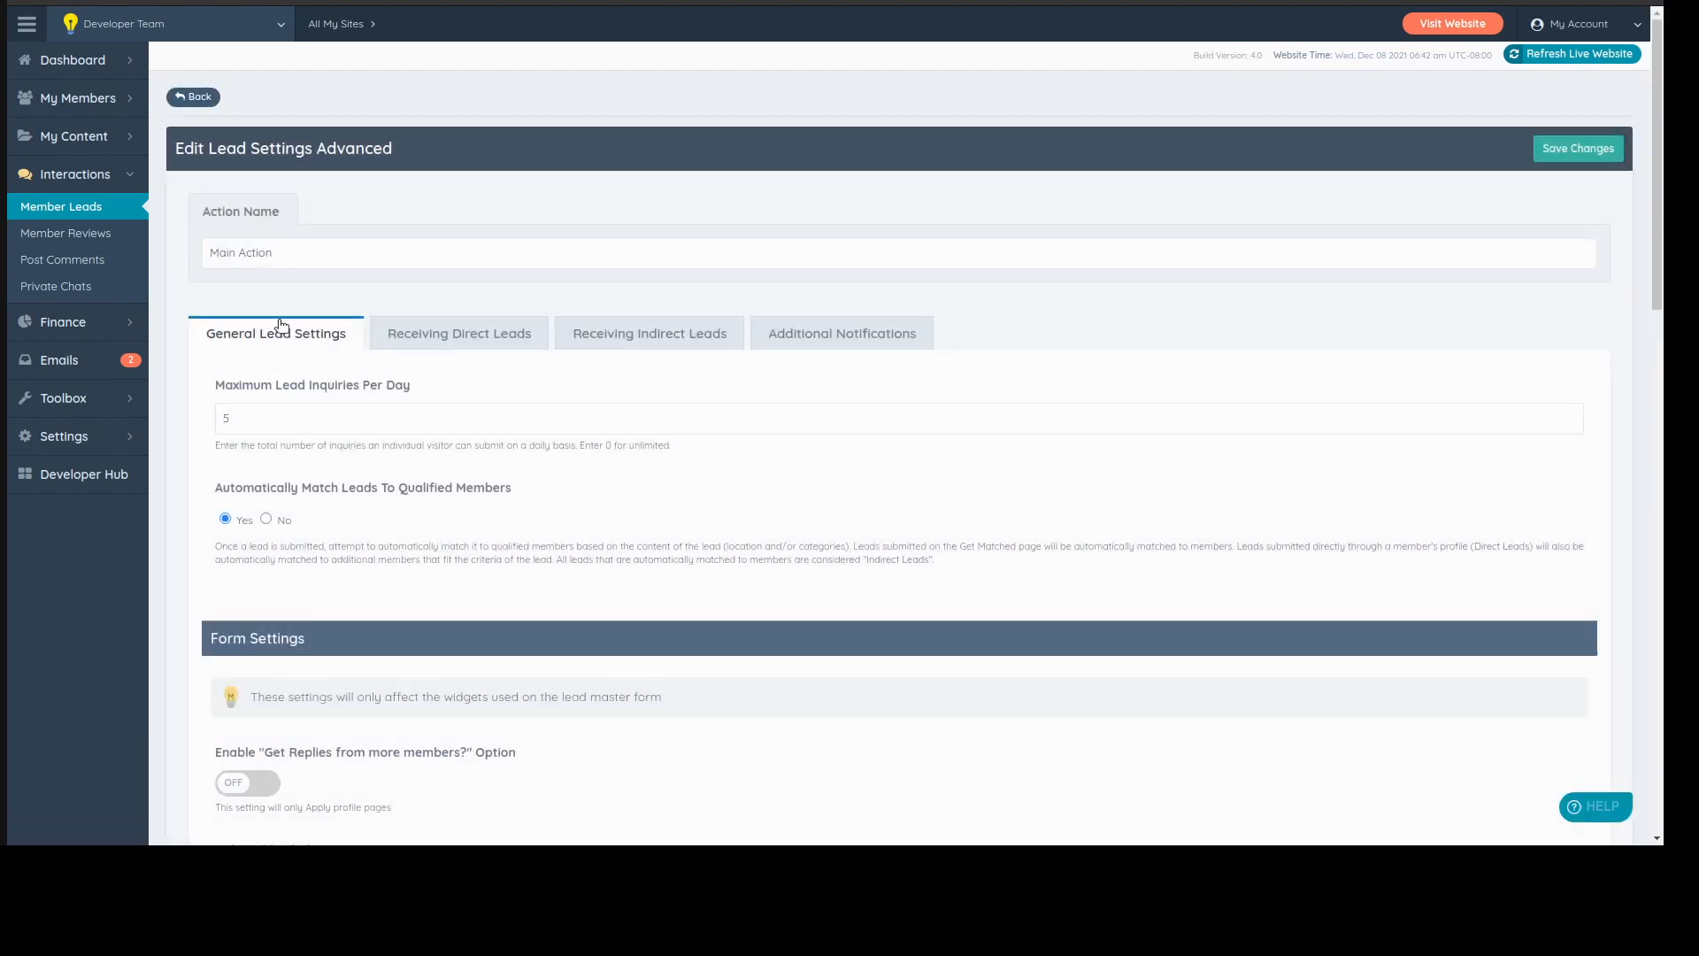
{"action": "scroll", "coordinate": [177, 274], "scroll_direction": "down", "scroll_amount": 2}
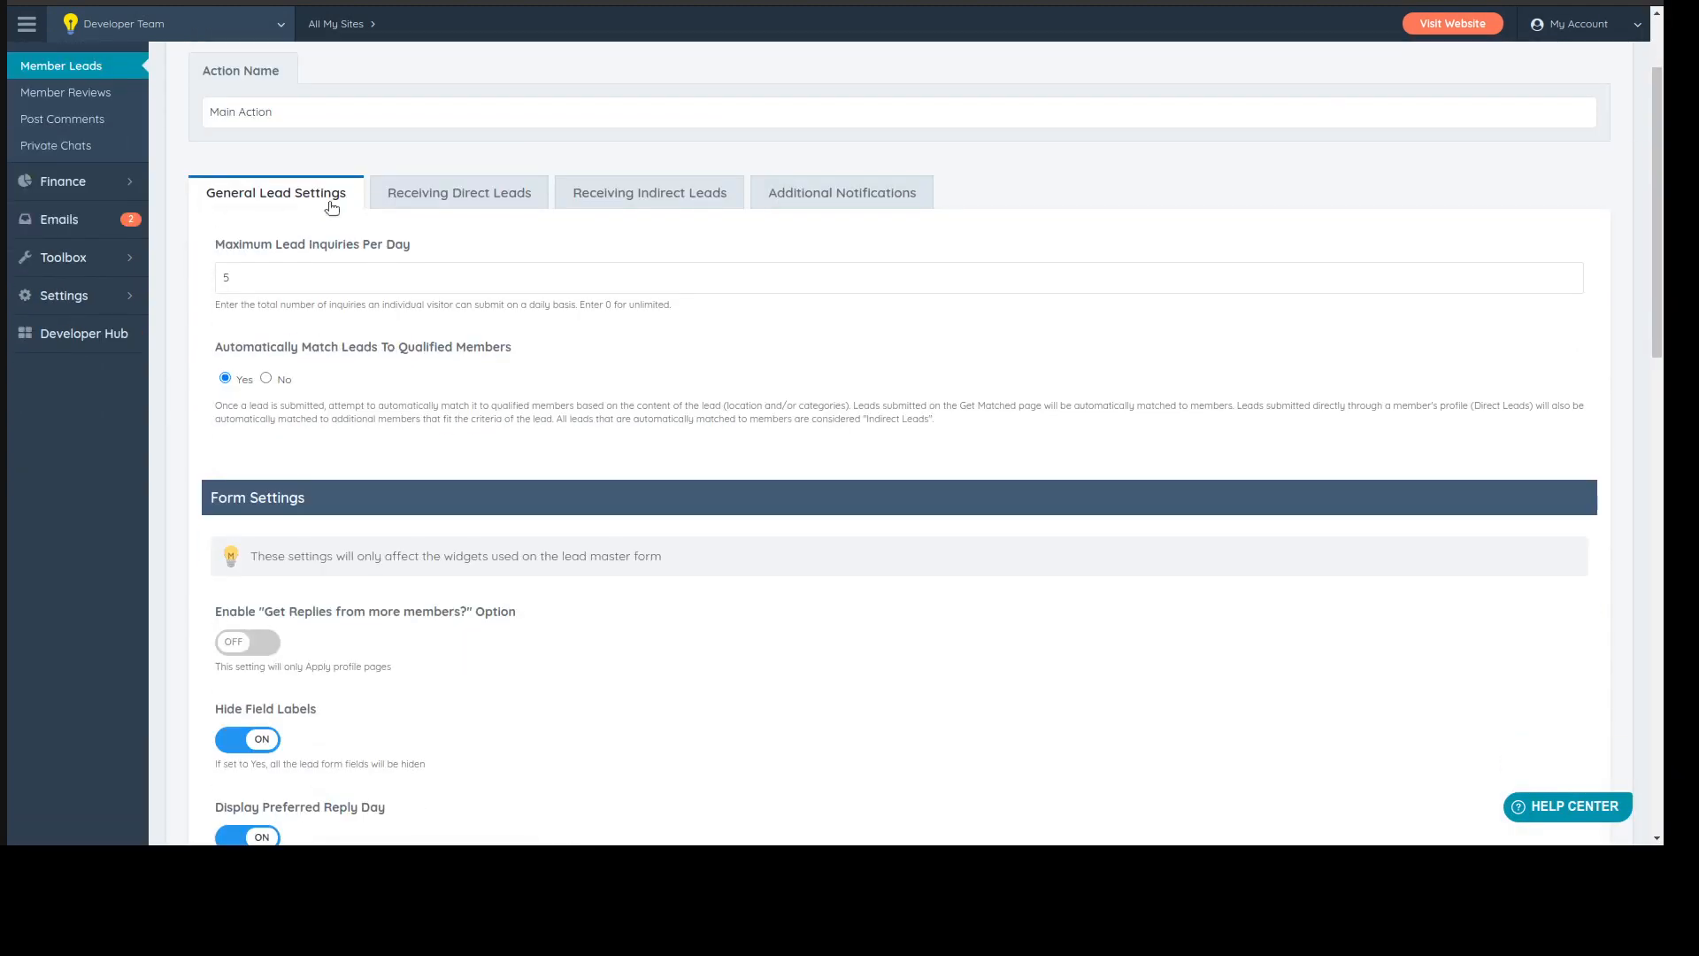
{"action": "scroll", "coordinate": [255, 376], "scroll_direction": "up", "scroll_amount": 1}
{"action": "left_click", "coordinate": [252, 378]}
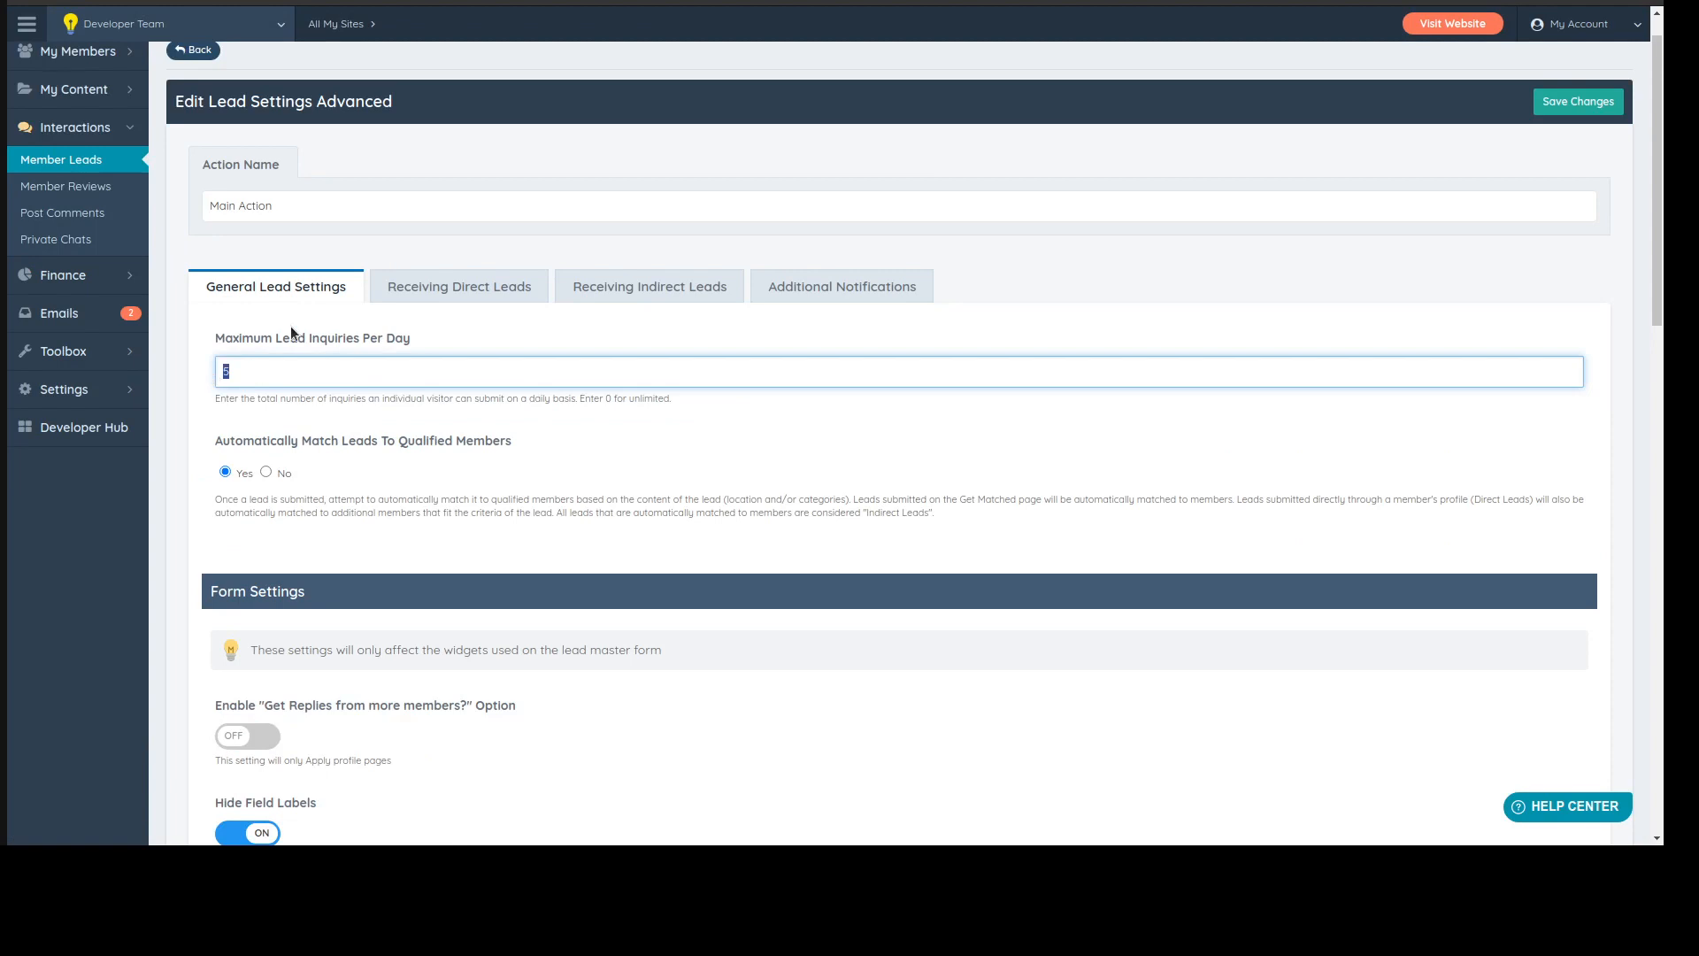
{"action": "left_click", "coordinate": [251, 378]}
{"action": "left_click_drag", "start_coordinate": [219, 397], "coordinate": [694, 398]}
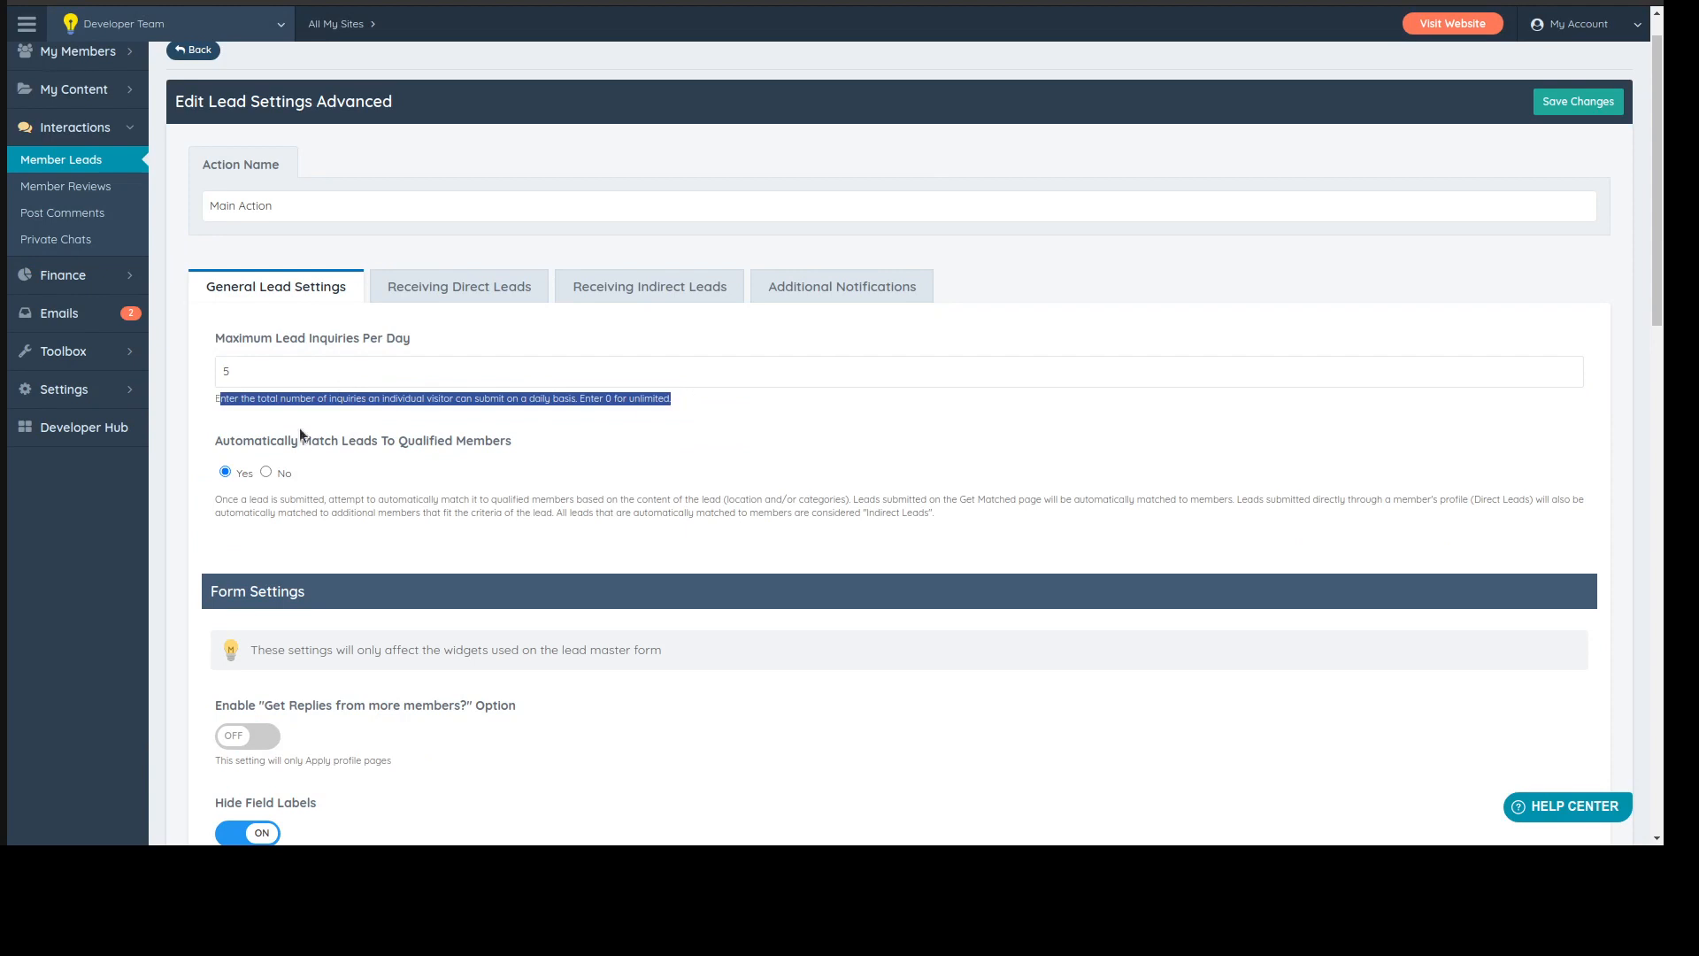
- Try 50 as the Maximum Lead Inquiries Per Day and set the limit back to 5
{"action": "left_click", "coordinate": [277, 398]}
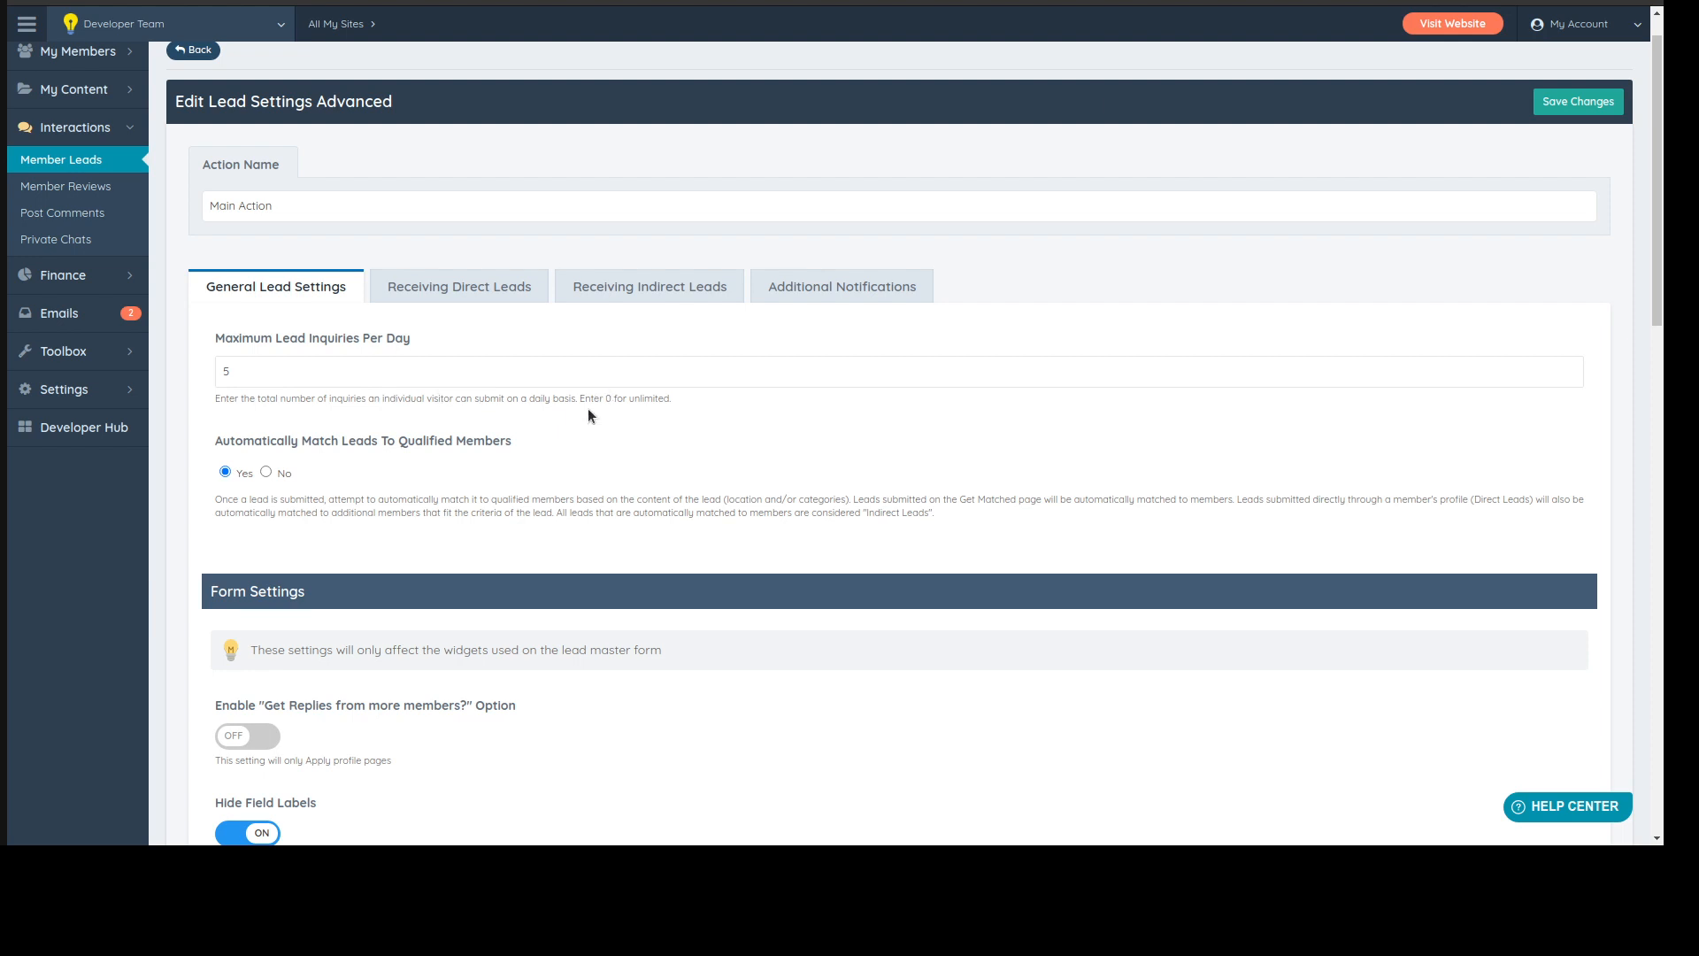
{"action": "double_click", "coordinate": [239, 372]}
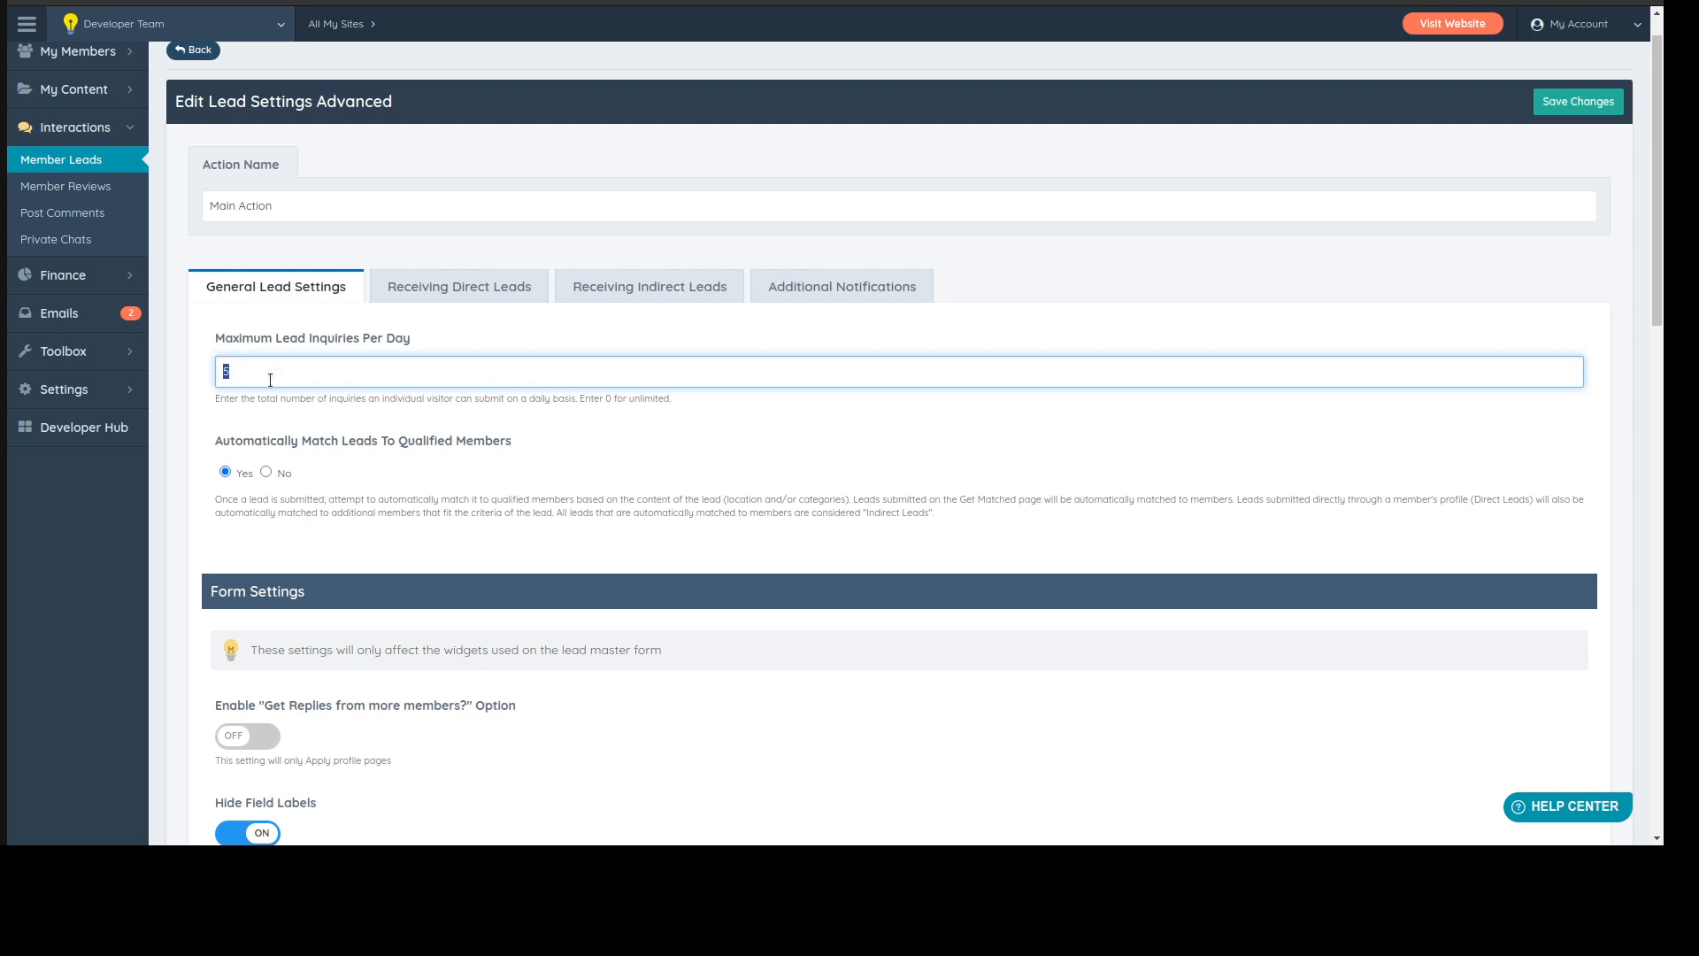
{"action": "type", "text": "50"}
{"action": "double_click", "coordinate": [270, 380]}
{"action": "type", "text": "5"}
{"action": "left_click", "coordinate": [254, 402]}
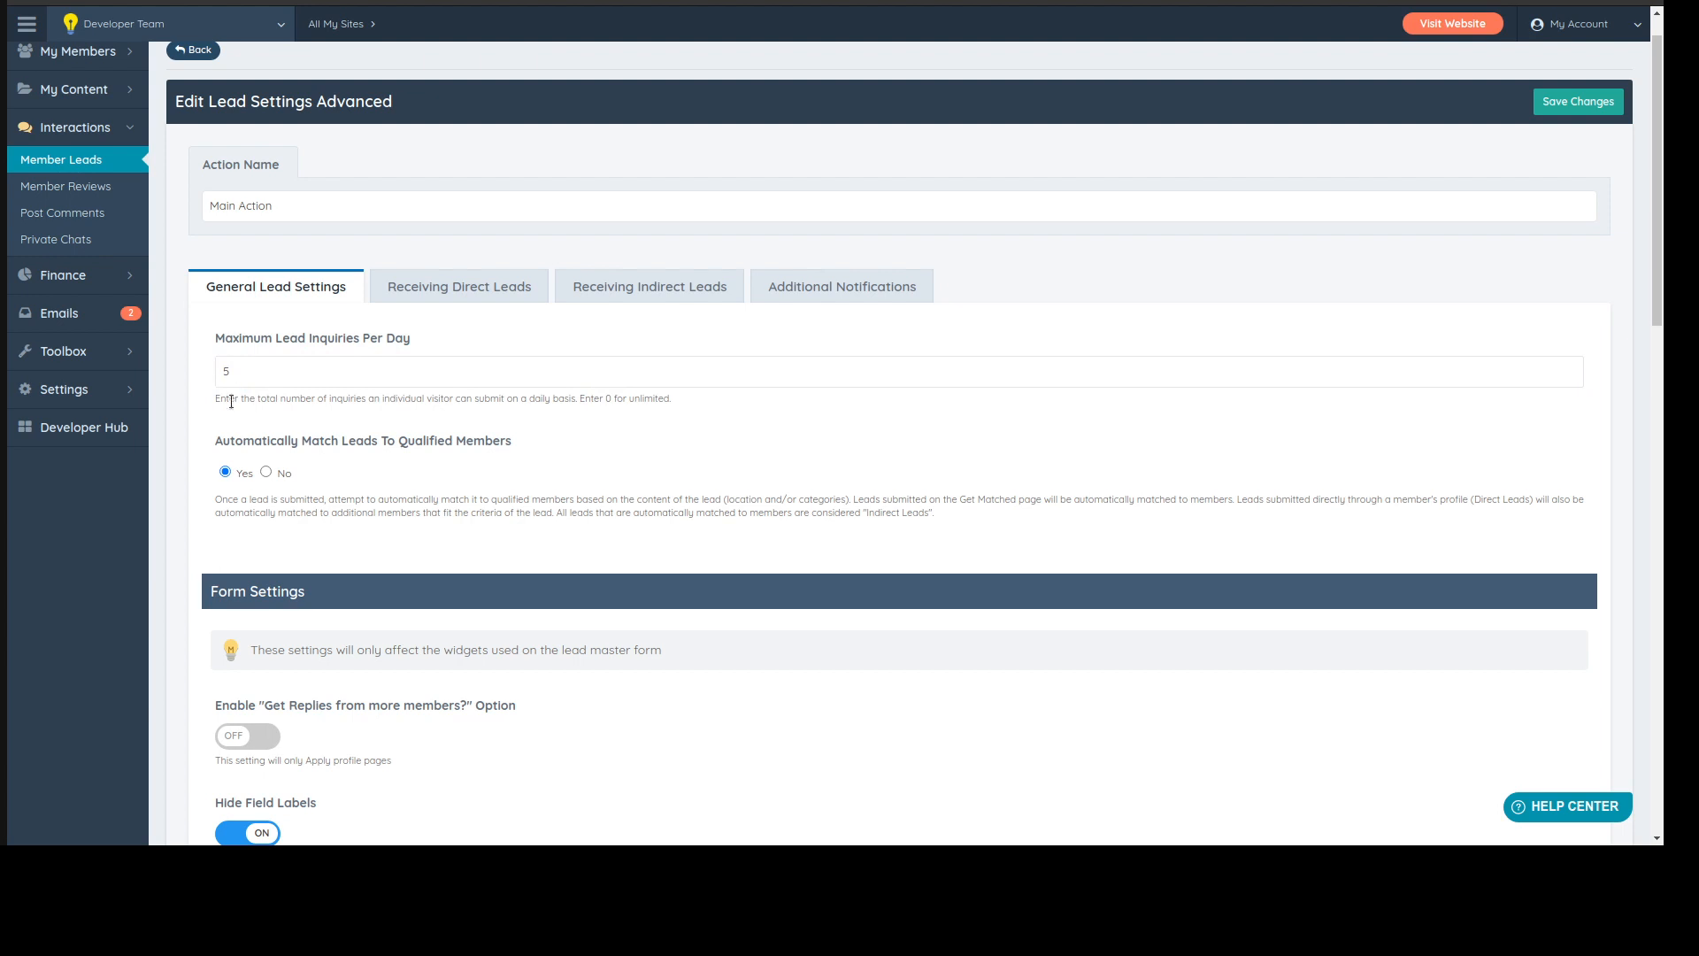
- Examine the Automatically Match Leads To Qualified Members setting and its description of matching by location and categories
{"action": "scroll", "coordinate": [226, 327], "scroll_direction": "down", "scroll_amount": 1}
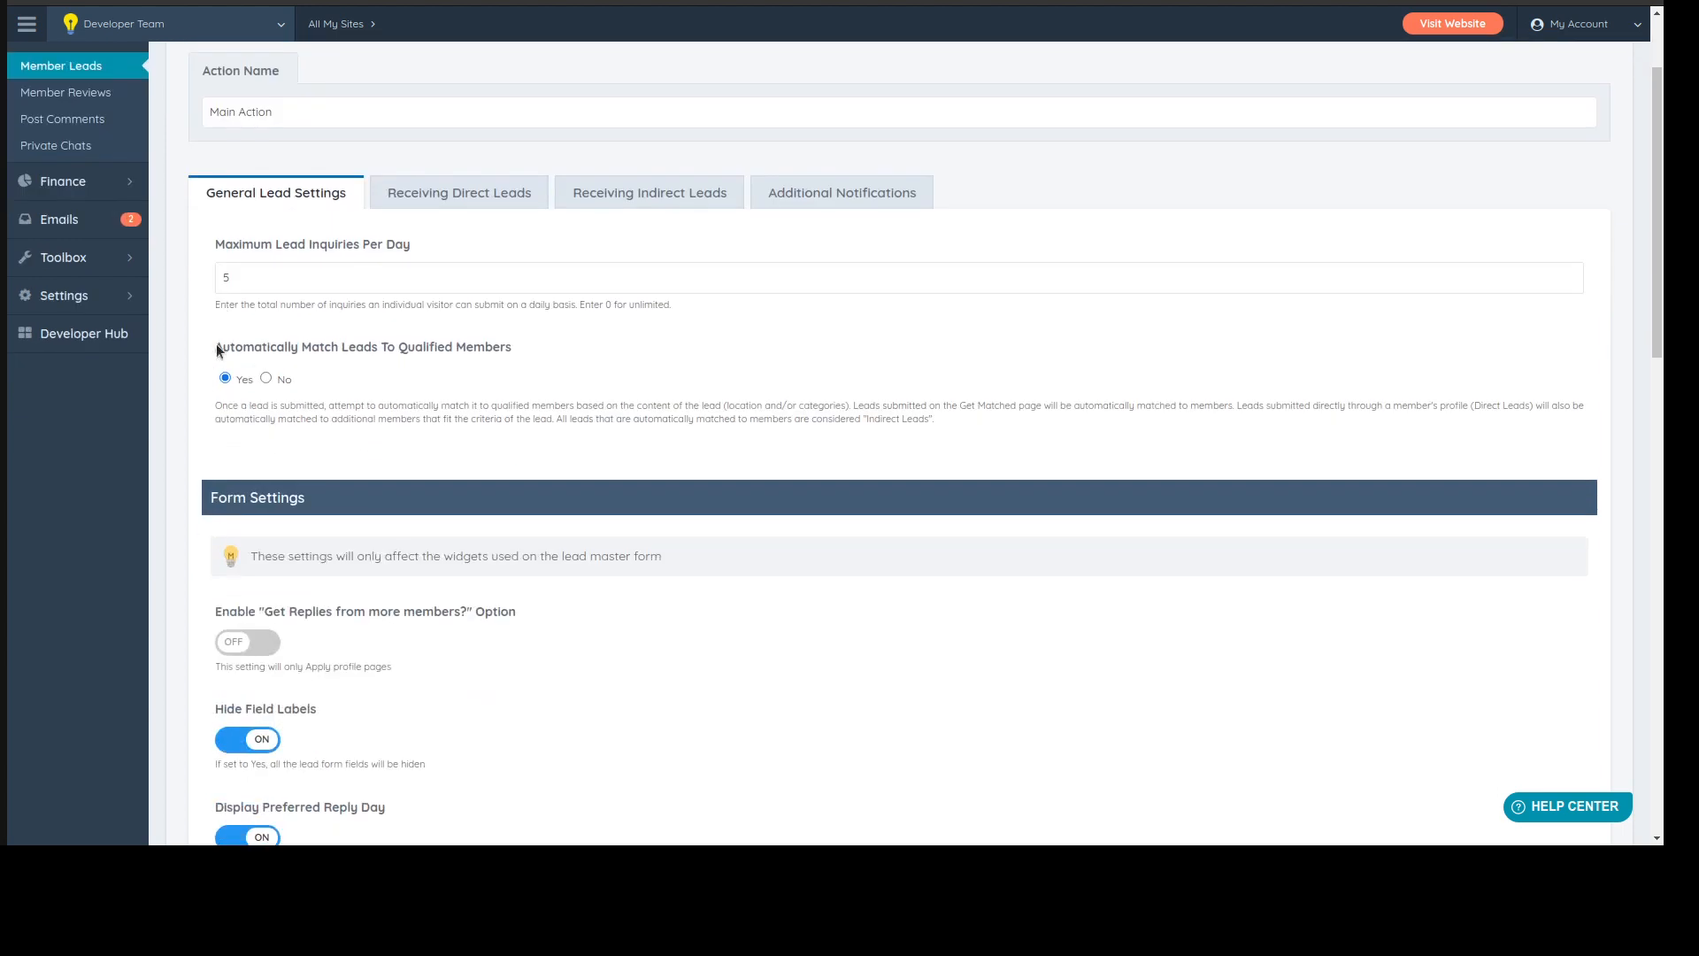
{"action": "left_click_drag", "start_coordinate": [214, 347], "coordinate": [569, 357]}
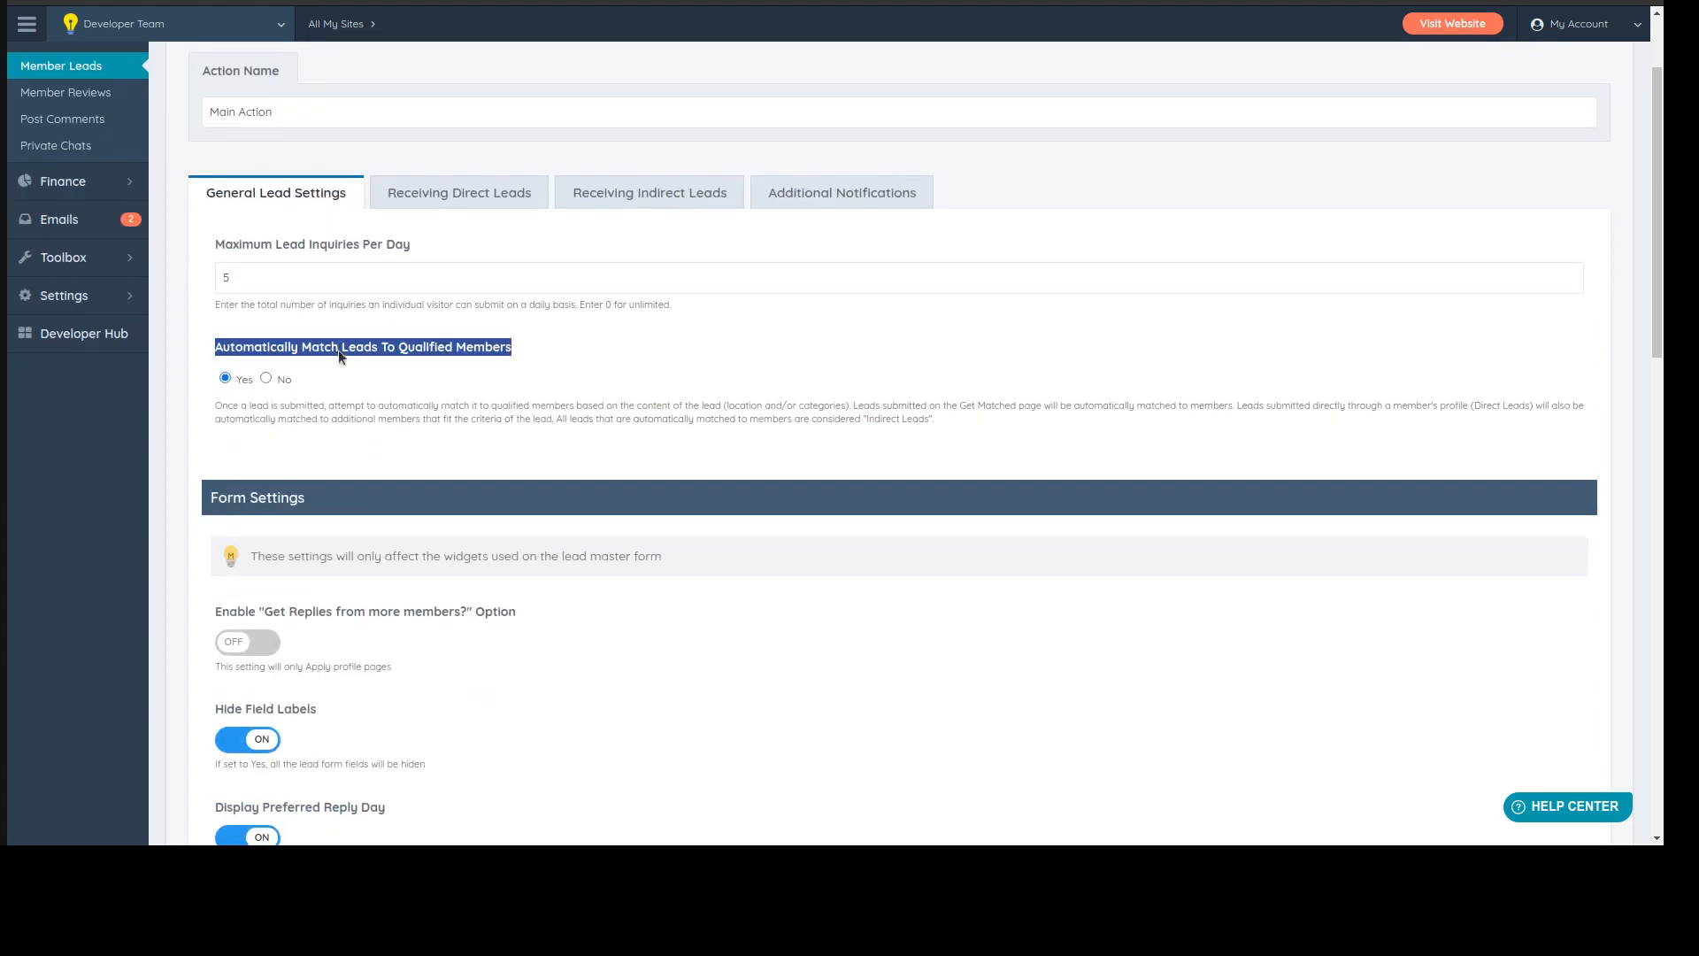
{"action": "left_click", "coordinate": [539, 360]}
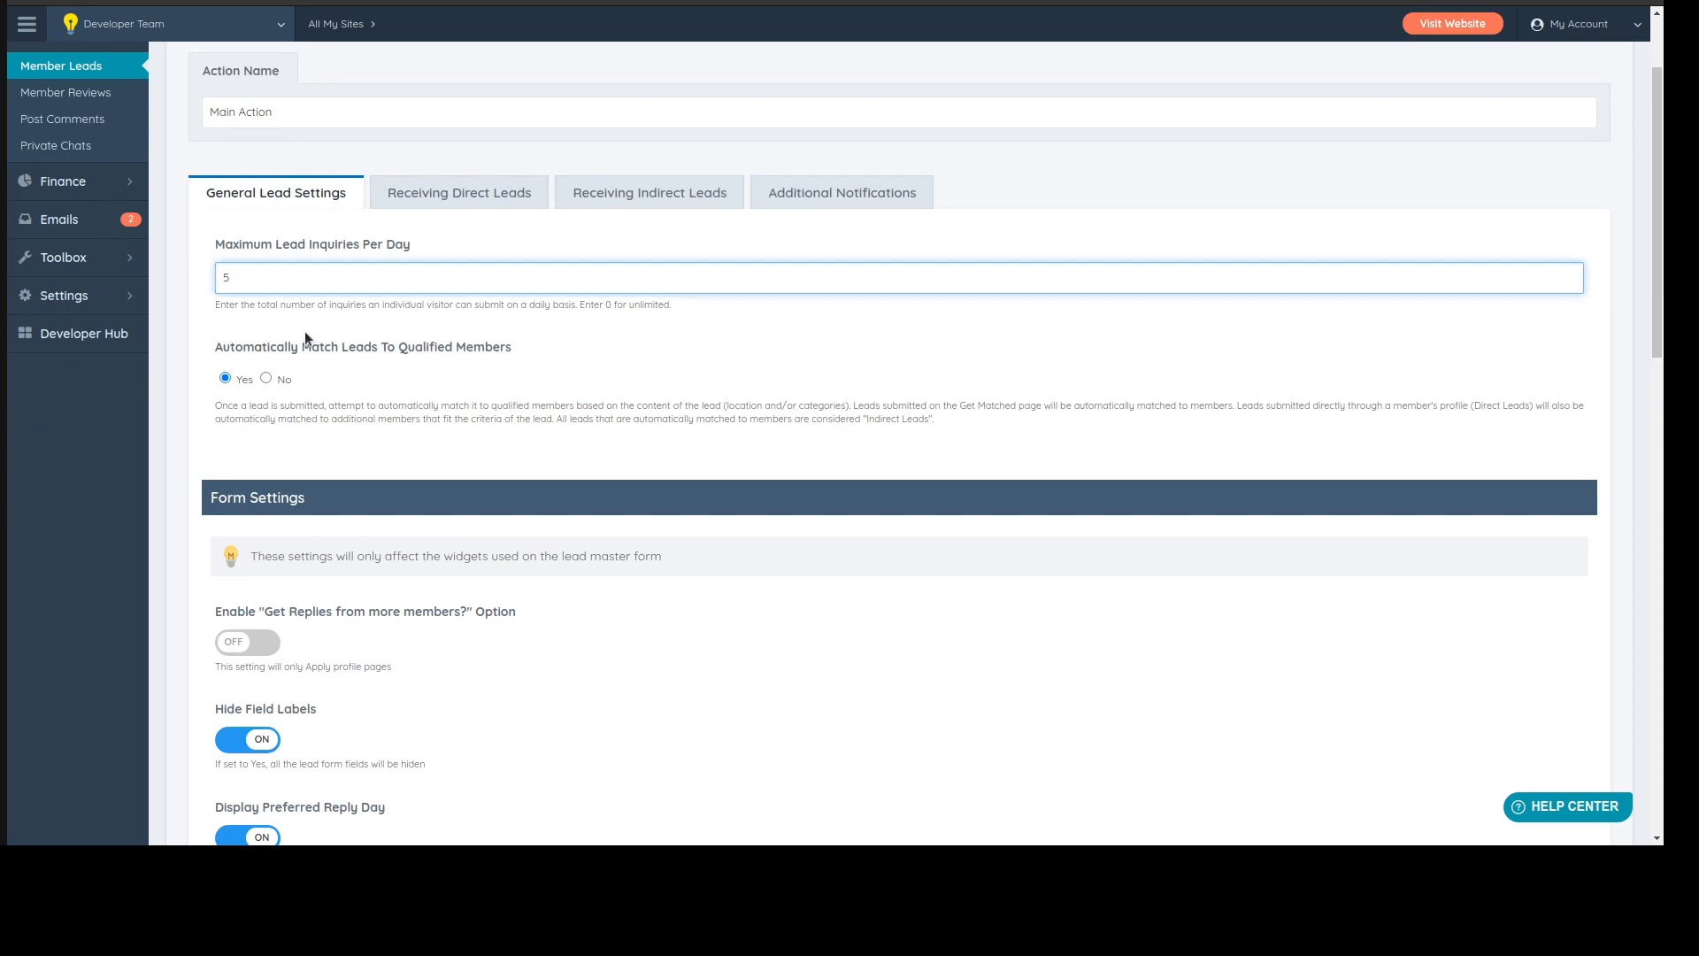
{"action": "scroll", "coordinate": [468, 425], "scroll_direction": "up", "scroll_amount": 1}
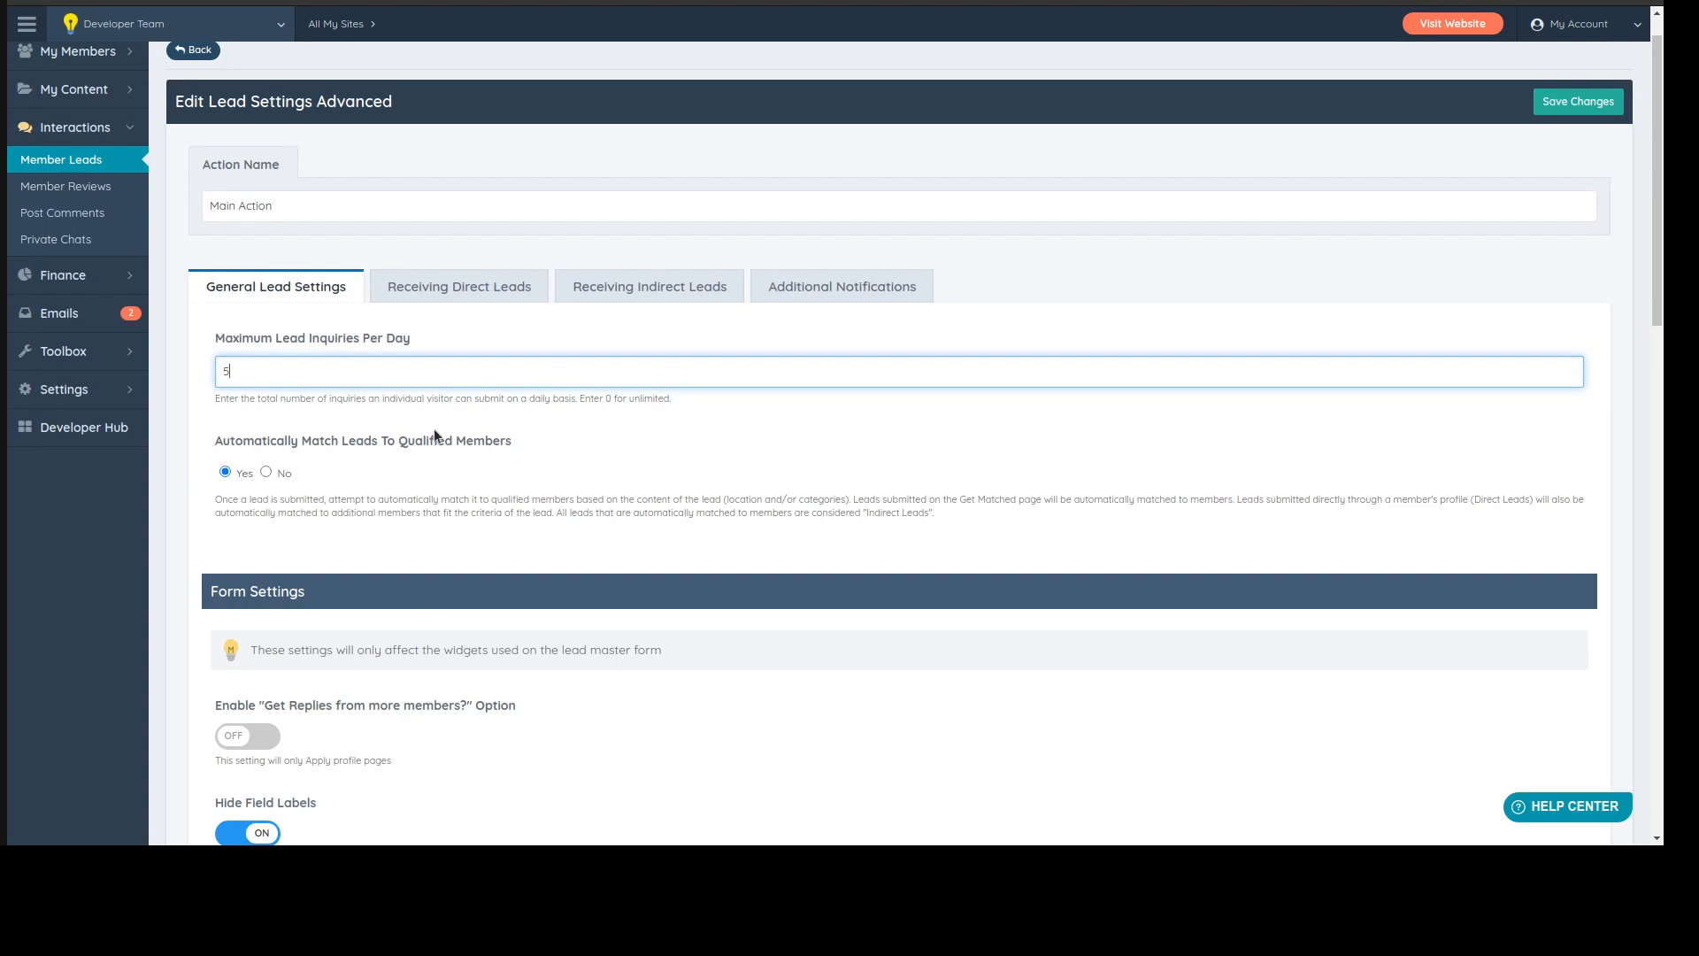
{"action": "left_click_drag", "start_coordinate": [215, 498], "coordinate": [1015, 518]}
{"action": "left_click", "coordinate": [363, 546]}
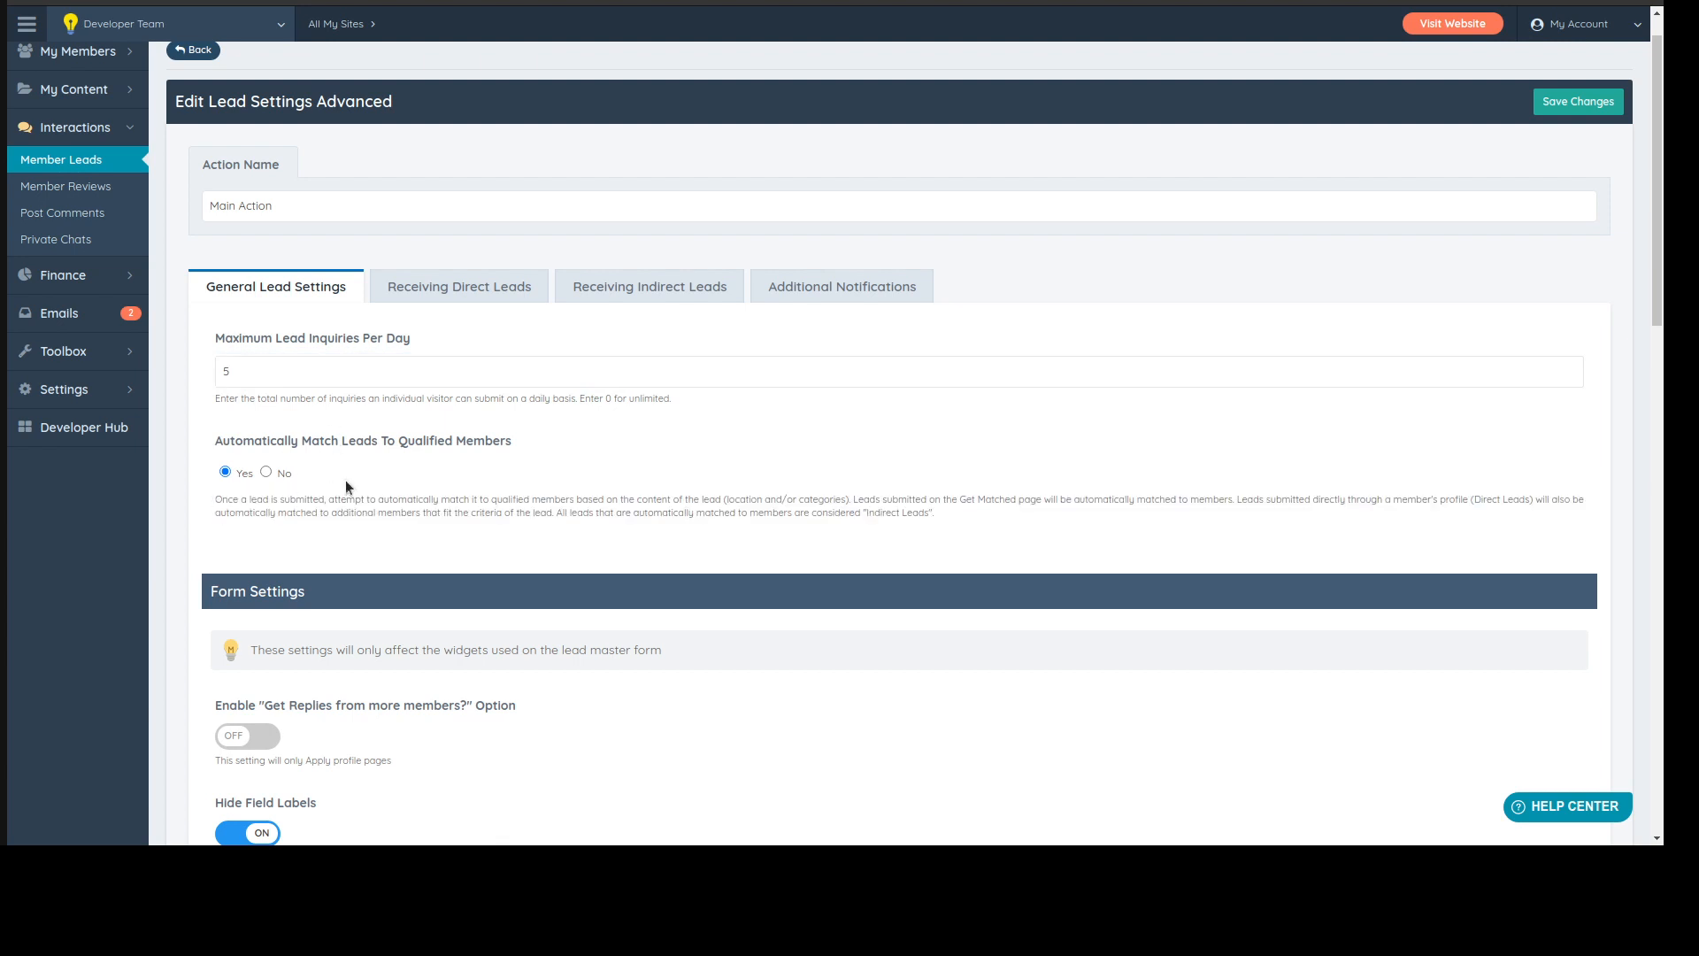
{"action": "left_click_drag", "start_coordinate": [333, 501], "coordinate": [532, 499]}
{"action": "left_click", "coordinate": [574, 497]}
{"action": "left_click_drag", "start_coordinate": [724, 500], "coordinate": [853, 498]}
{"action": "left_click", "coordinate": [855, 498]}
{"action": "scroll", "coordinate": [676, 466], "scroll_direction": "down", "scroll_amount": 1}
{"action": "scroll", "coordinate": [676, 466], "scroll_direction": "down", "scroll_amount": 1}
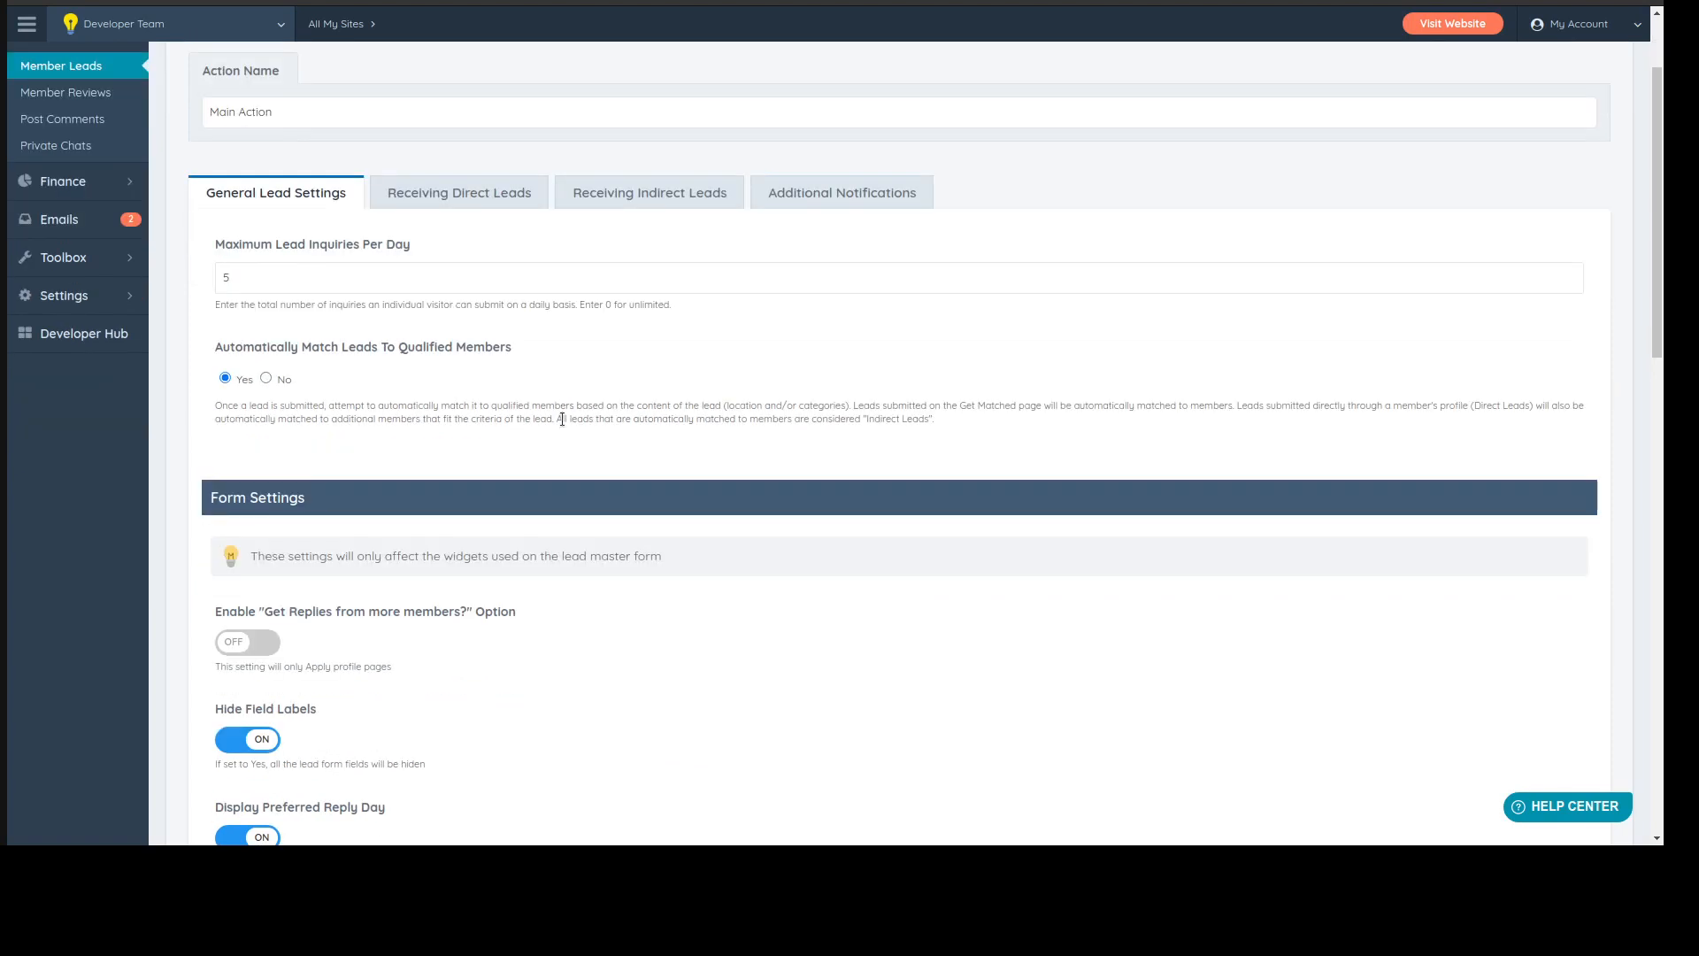
- Review how the auto-match description defines indirect leads and treats leads from the Get Matched page and member profiles
{"action": "left_click_drag", "start_coordinate": [554, 424], "coordinate": [859, 420]}
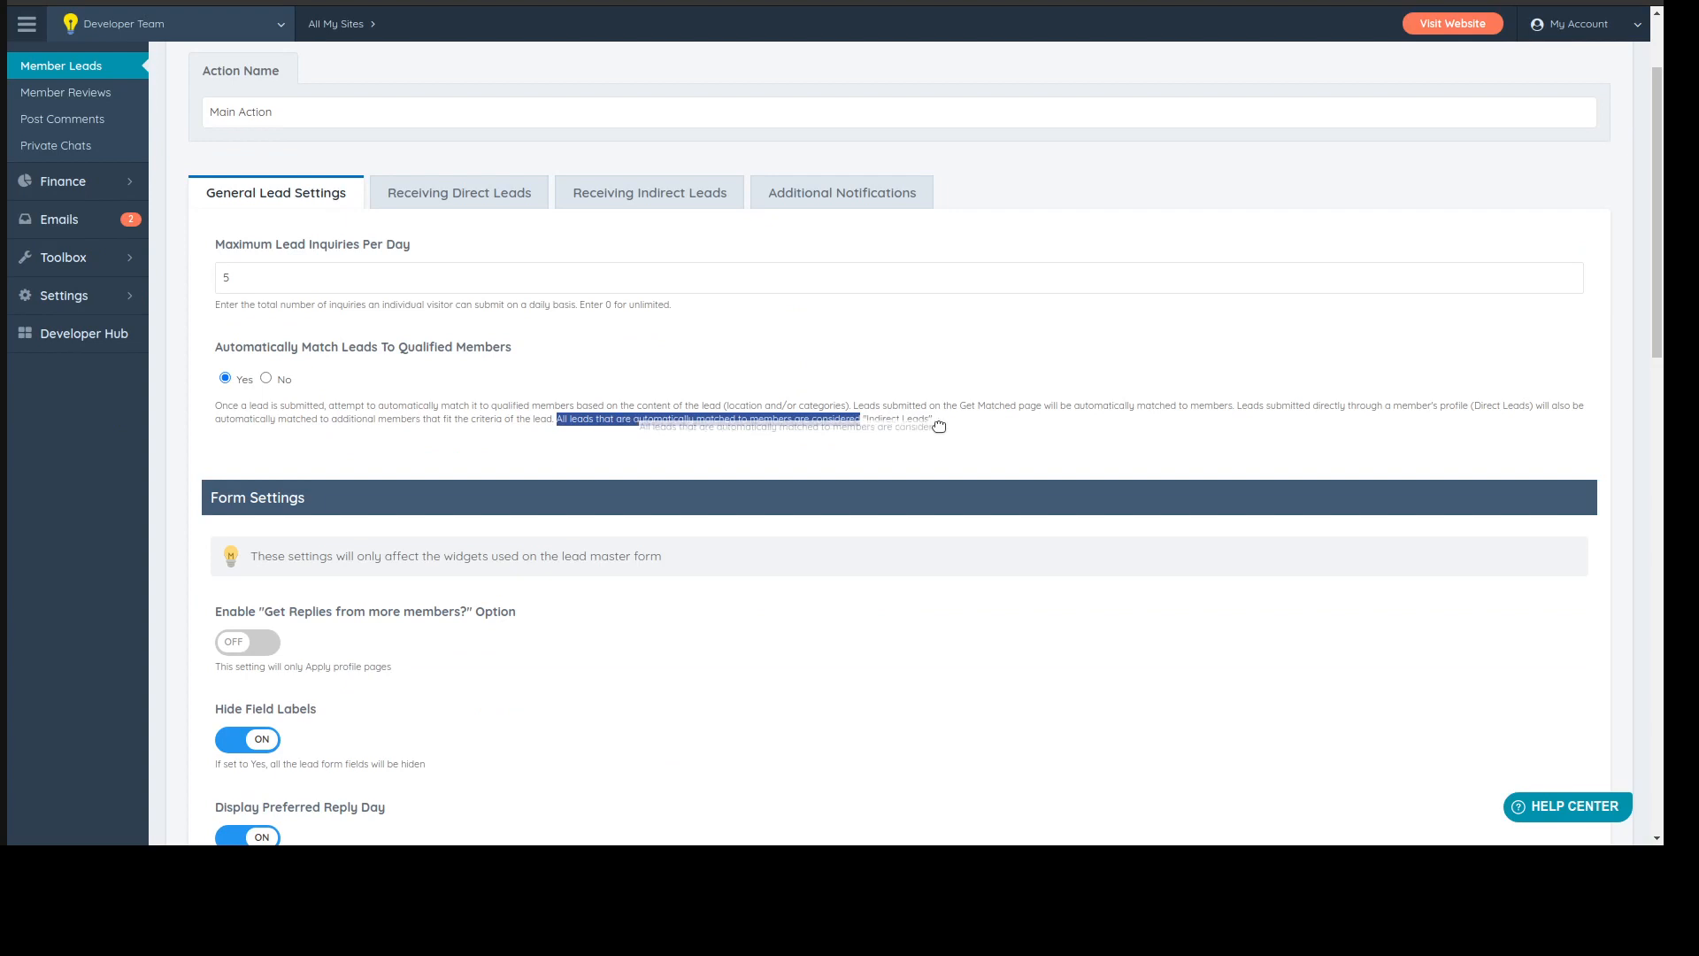
{"action": "left_click", "coordinate": [899, 421]}
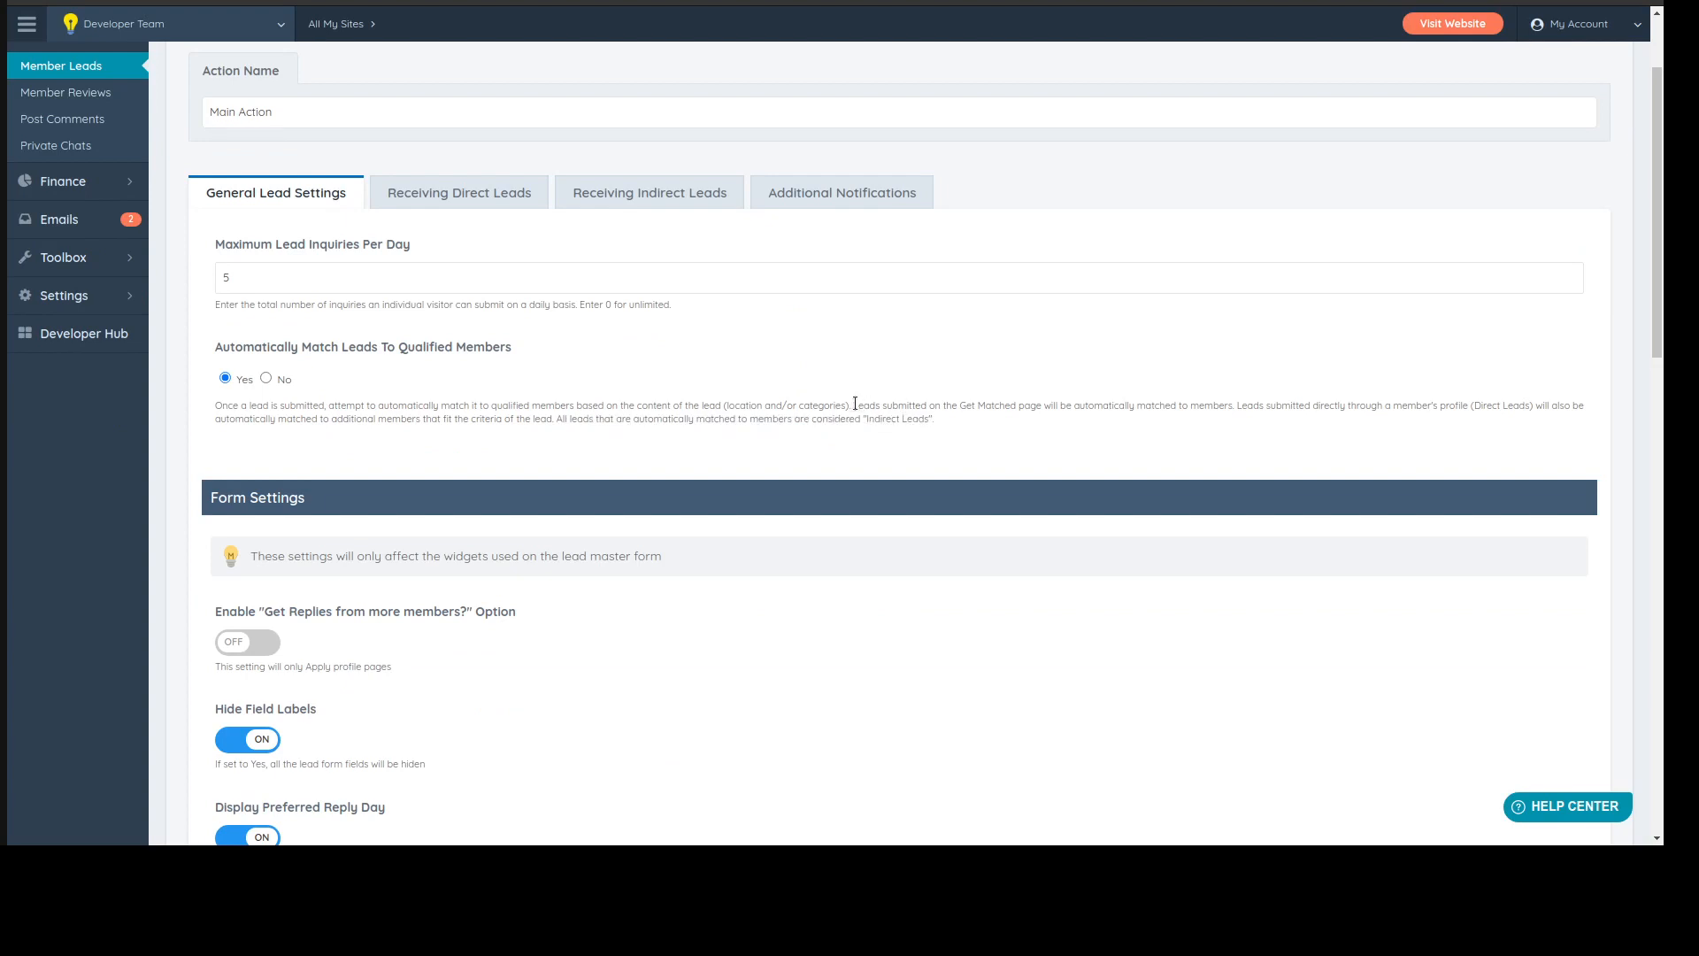
{"action": "left_click_drag", "start_coordinate": [854, 405], "coordinate": [1540, 406]}
{"action": "left_click", "coordinate": [1290, 400]}
{"action": "left_click", "coordinate": [1488, 403]}
{"action": "left_click", "coordinate": [1576, 402]}
{"action": "left_click_drag", "start_coordinate": [934, 419], "coordinate": [537, 400]}
{"action": "left_click", "coordinate": [486, 168]}
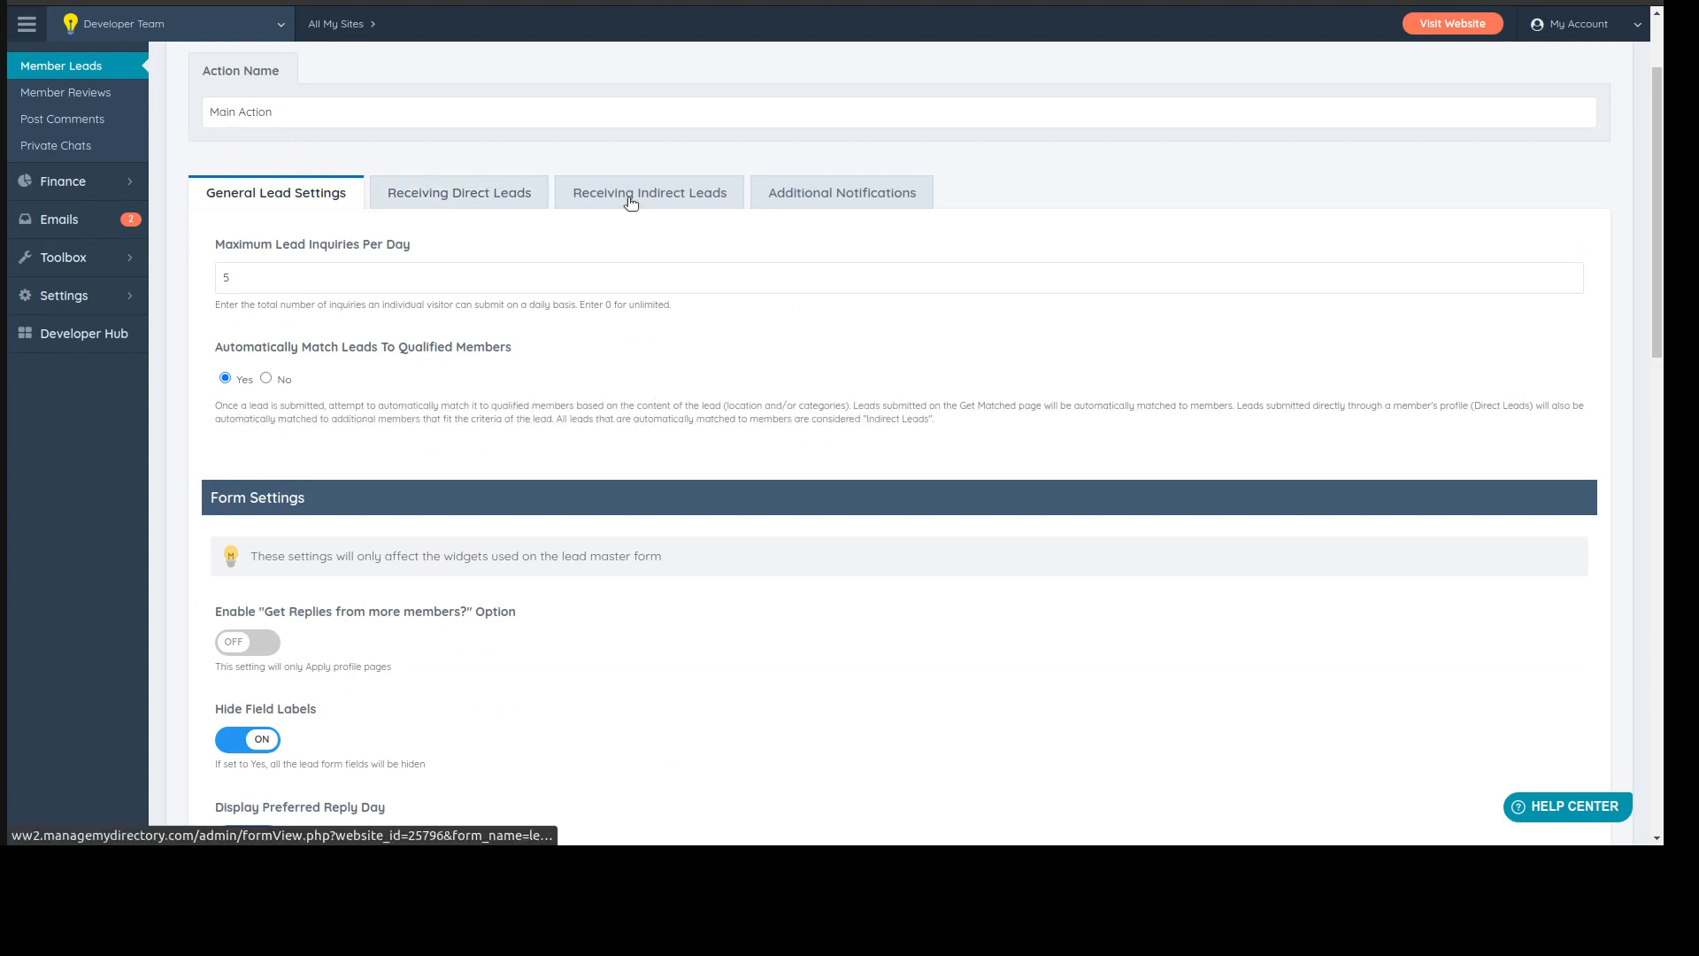
{"action": "left_click", "coordinate": [630, 198]}
{"action": "left_click", "coordinate": [486, 188]}
{"action": "left_click", "coordinate": [564, 186]}
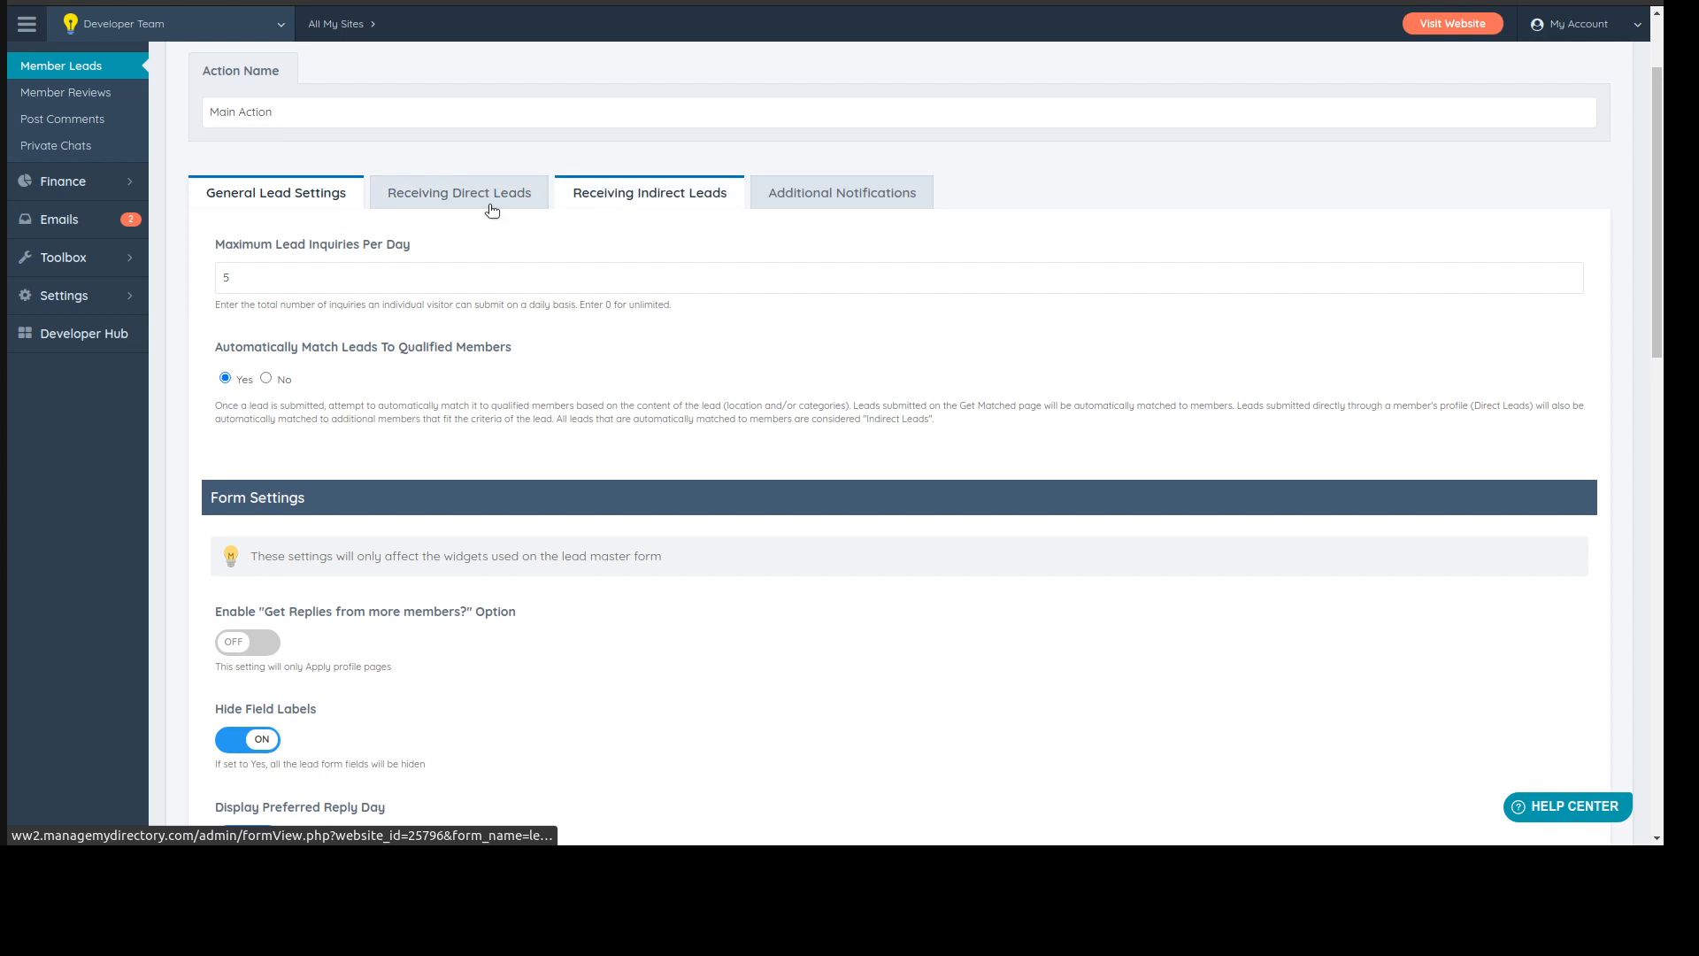
{"action": "left_click", "coordinate": [459, 200]}
{"action": "left_click", "coordinate": [568, 189]}
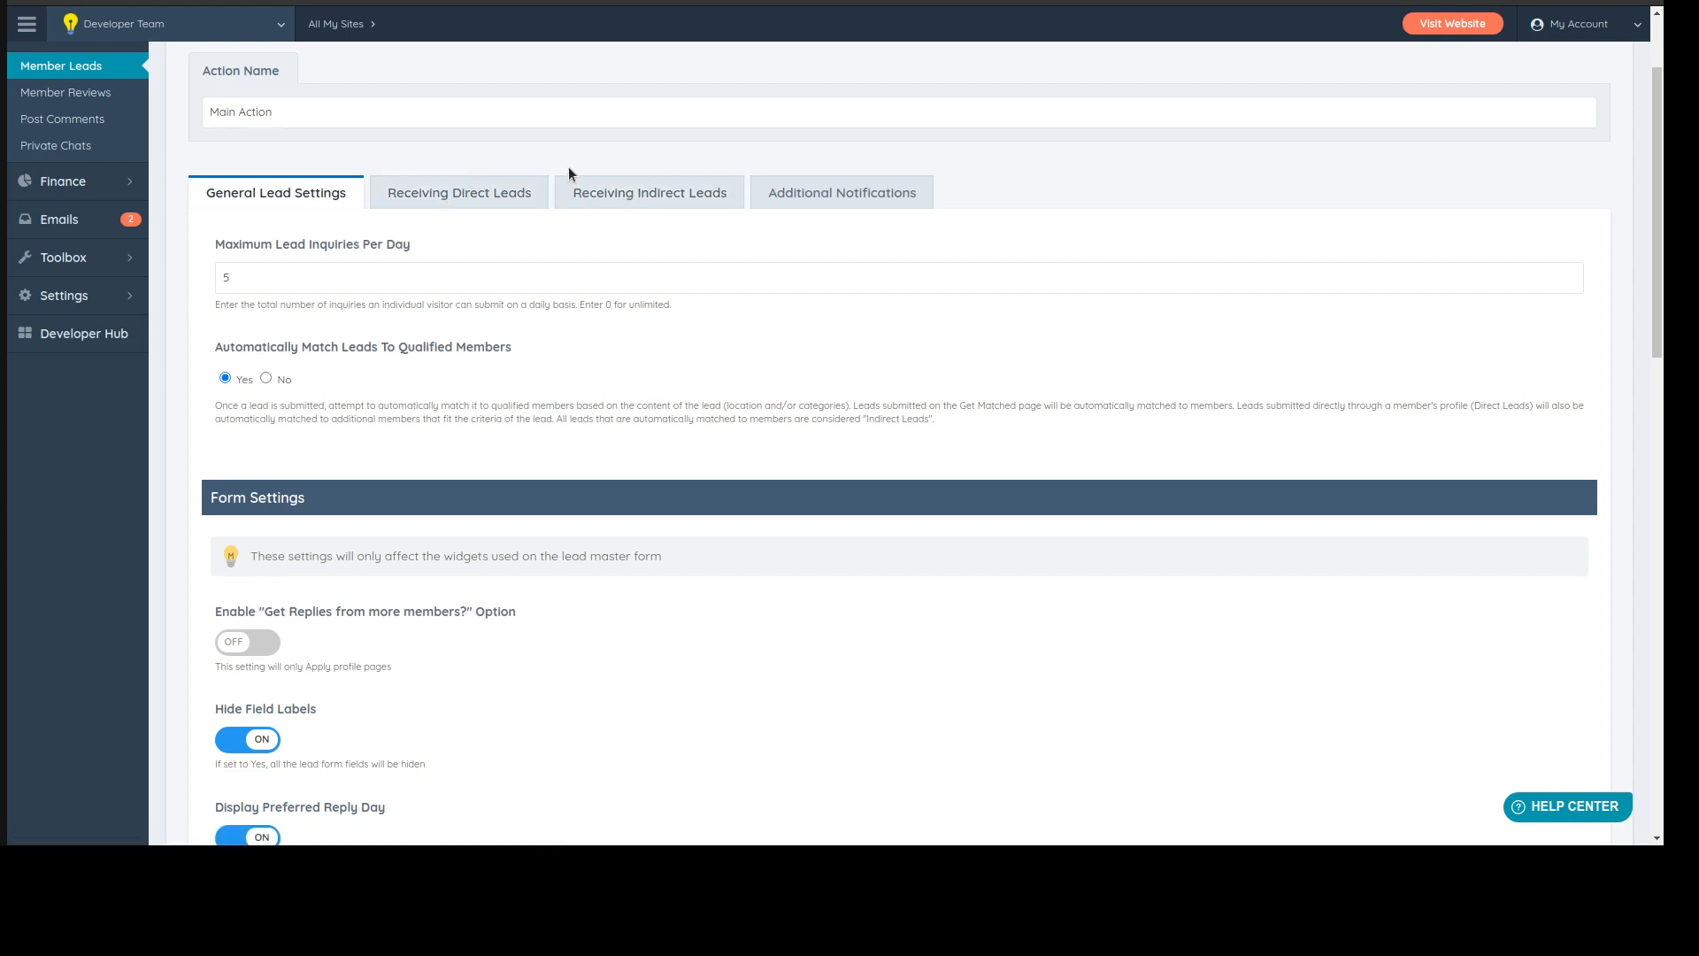
{"action": "left_click", "coordinate": [668, 202]}
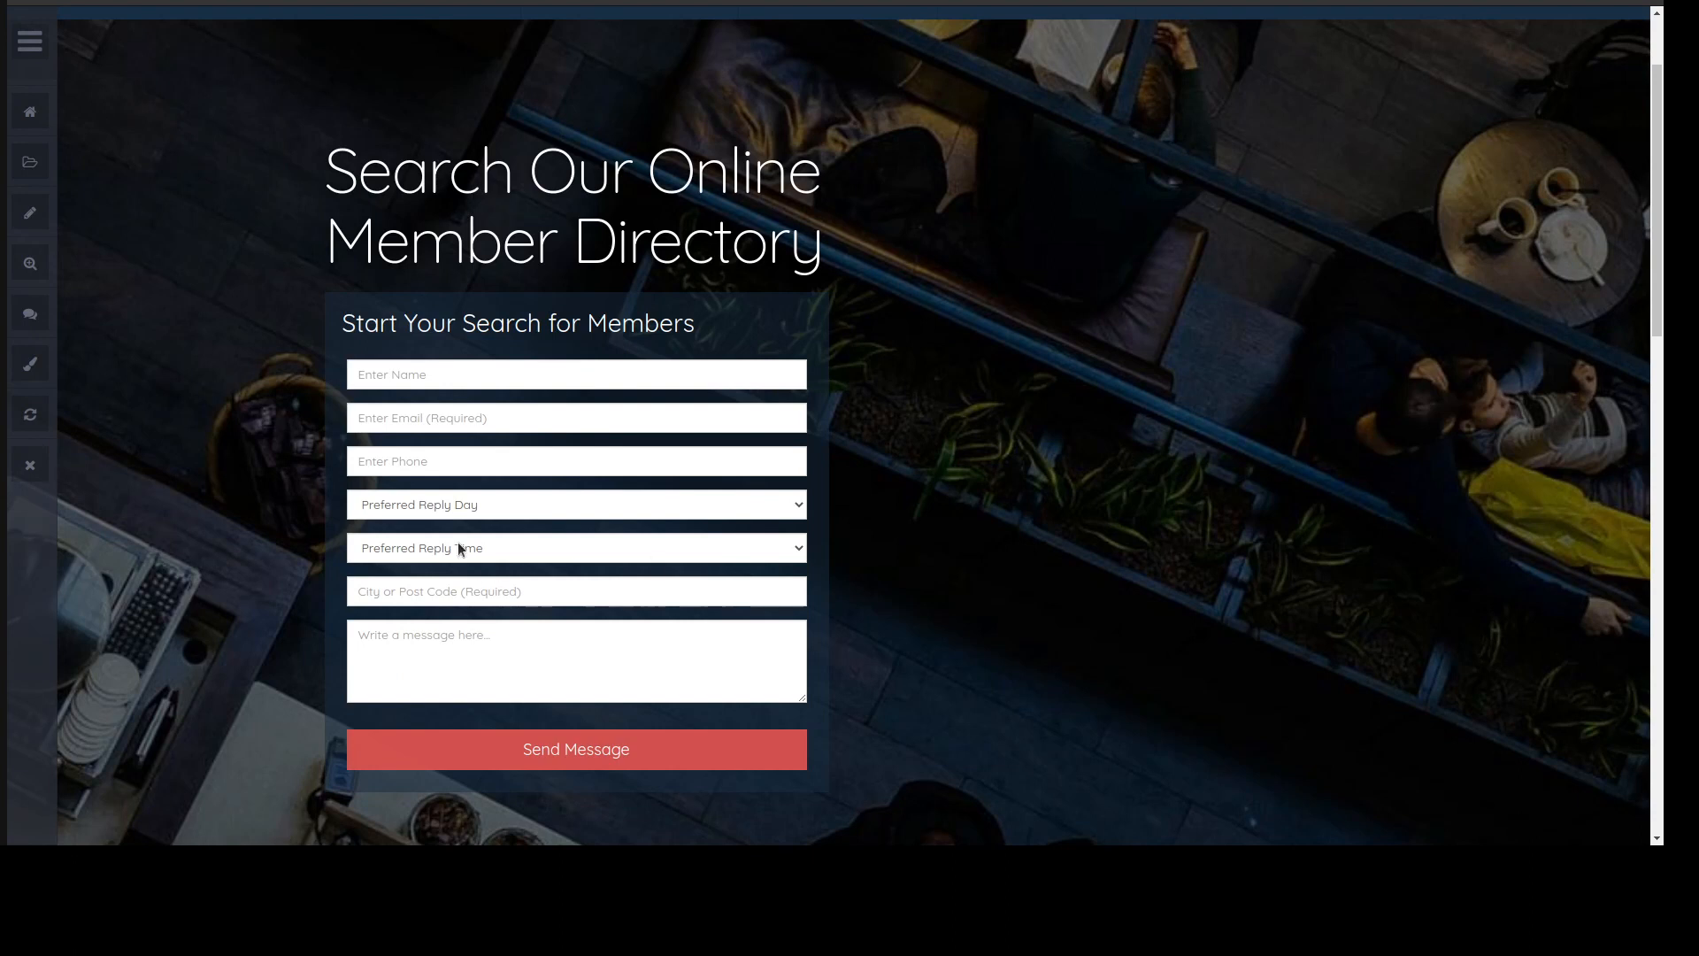
- Switch to the live website, check the homepage lead form, and open the Sample Member listing from the member results
{"action": "scroll", "coordinate": [785, 436], "scroll_direction": "up", "scroll_amount": 1}
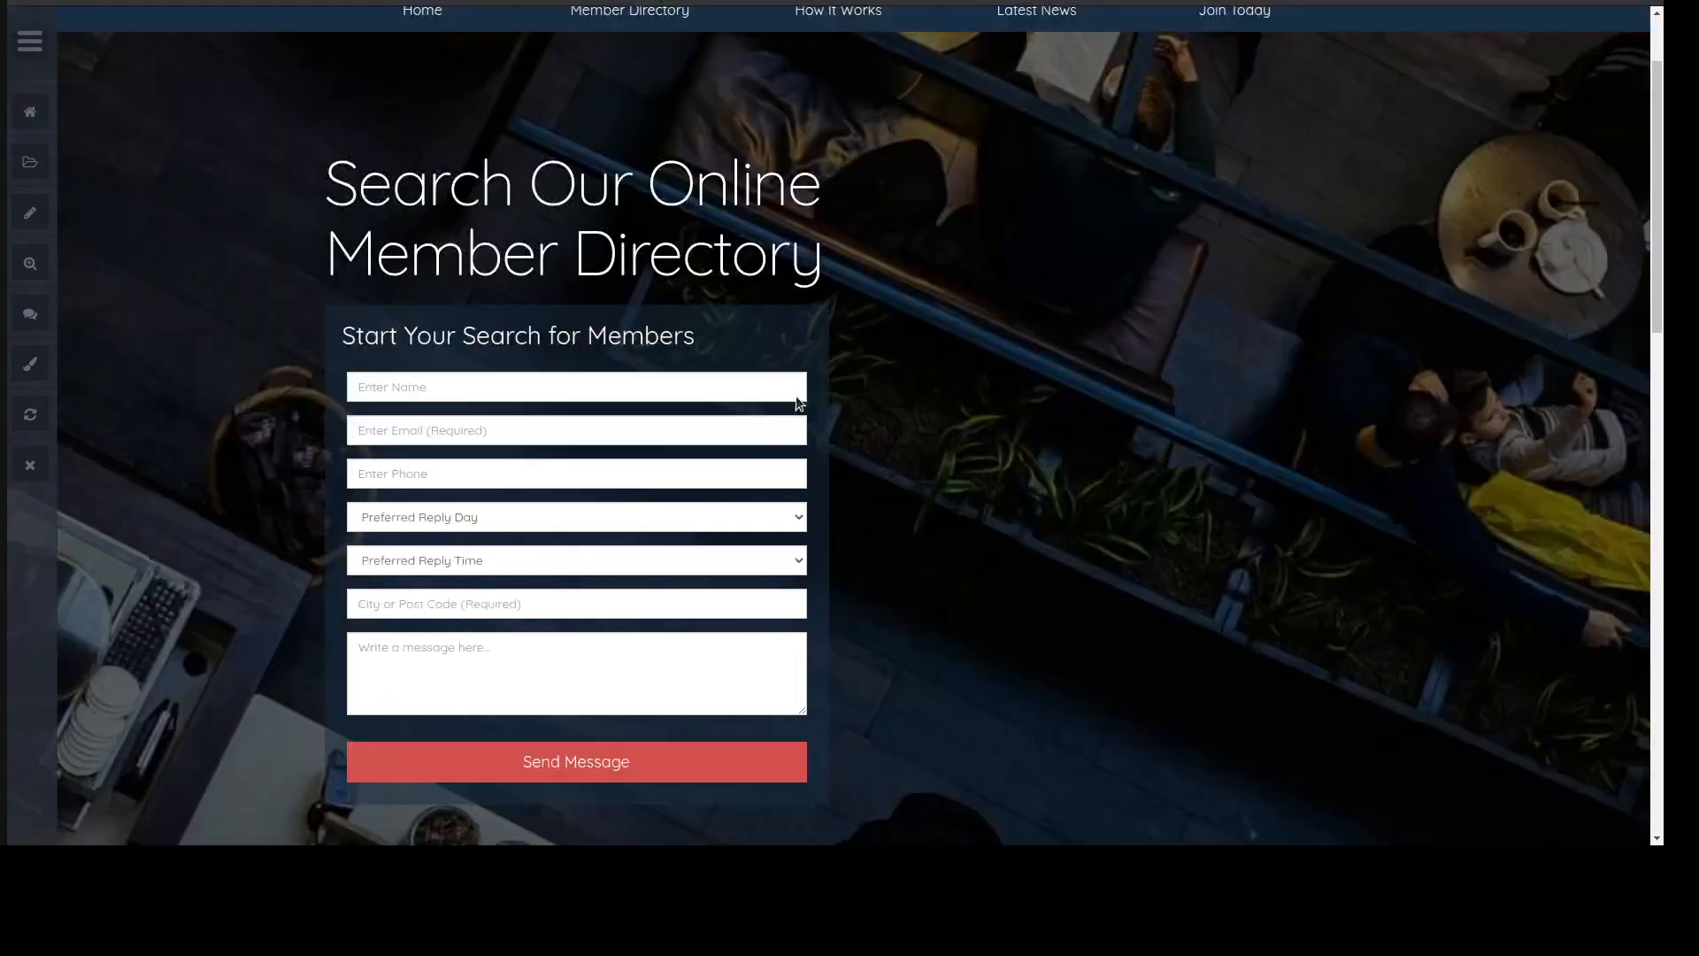
{"action": "scroll", "coordinate": [797, 394], "scroll_direction": "up", "scroll_amount": 3}
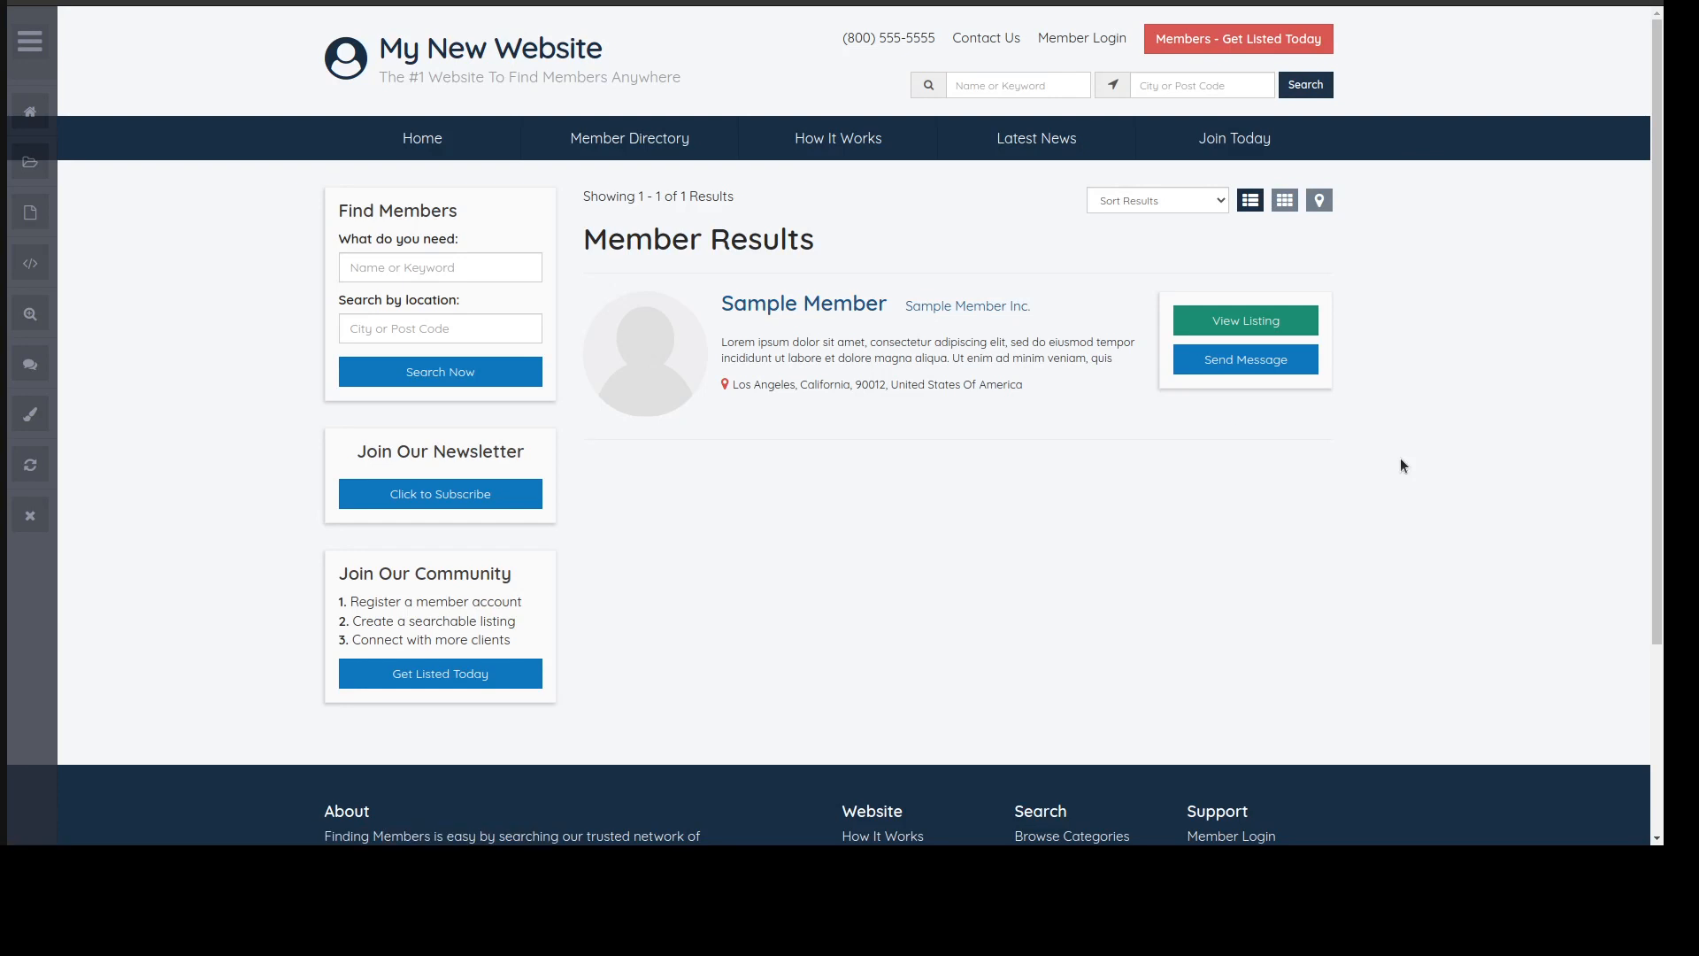
{"action": "left_click", "coordinate": [1308, 321]}
{"action": "scroll", "coordinate": [1508, 387], "scroll_direction": "down", "scroll_amount": 2}
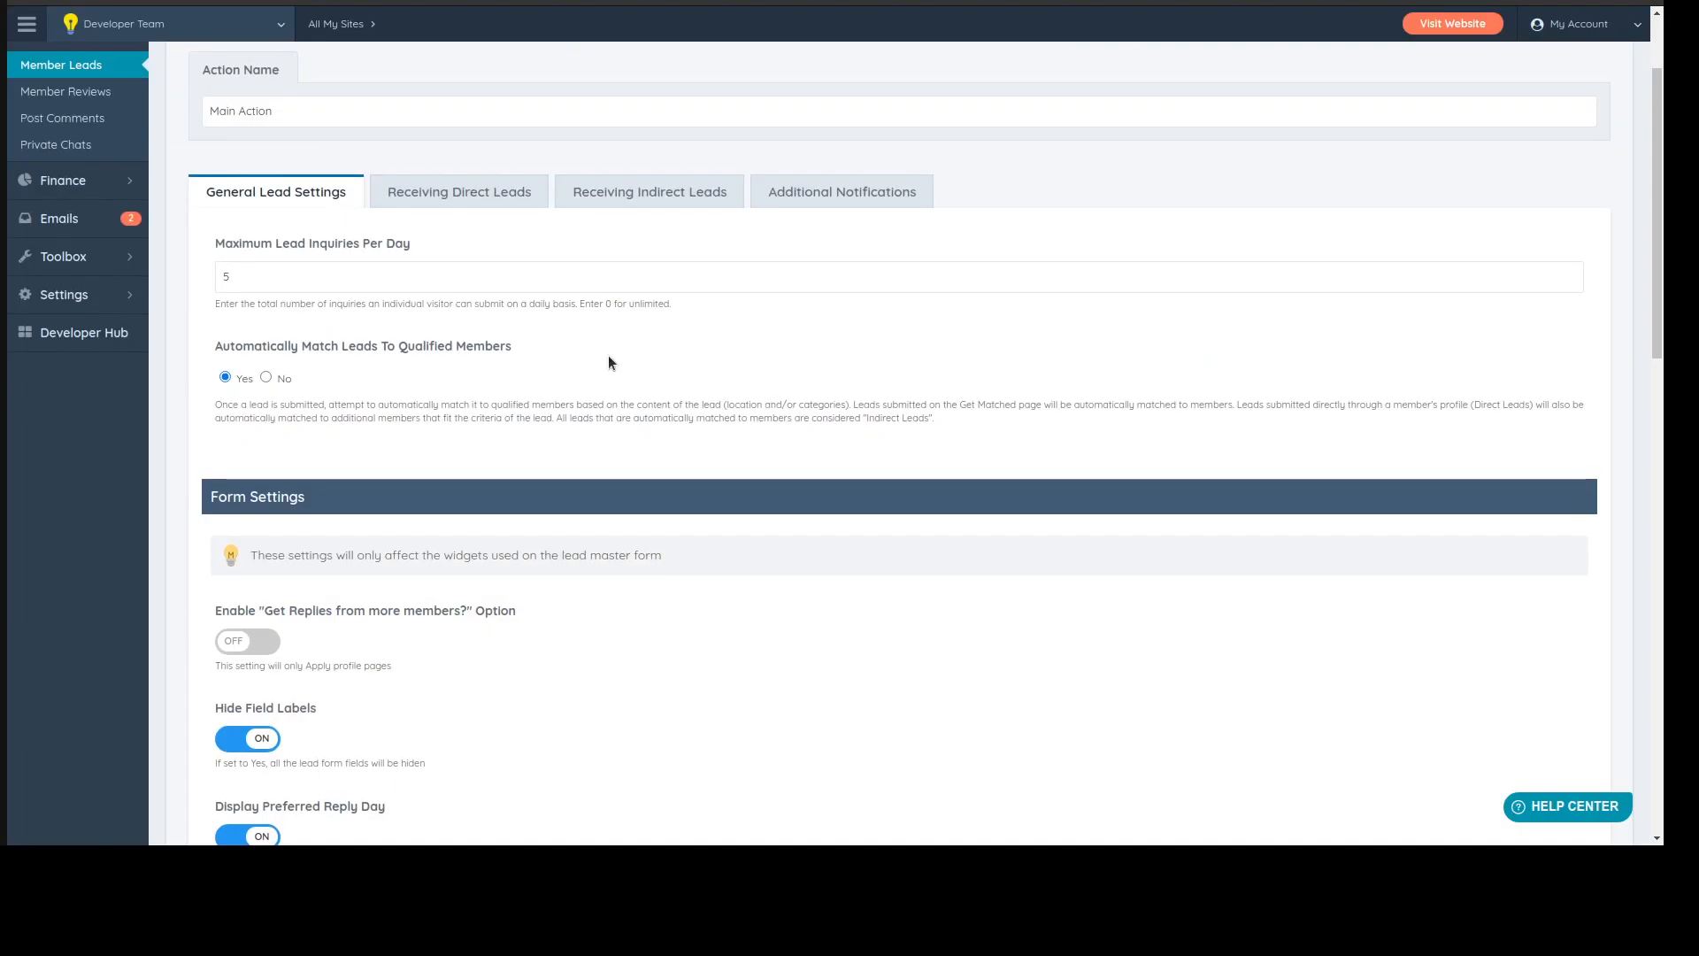
- Enable the "Get Replies from more members?" option in the Main Action's Form Settings and save the changes
{"action": "scroll", "coordinate": [269, 465], "scroll_direction": "down", "scroll_amount": 2}
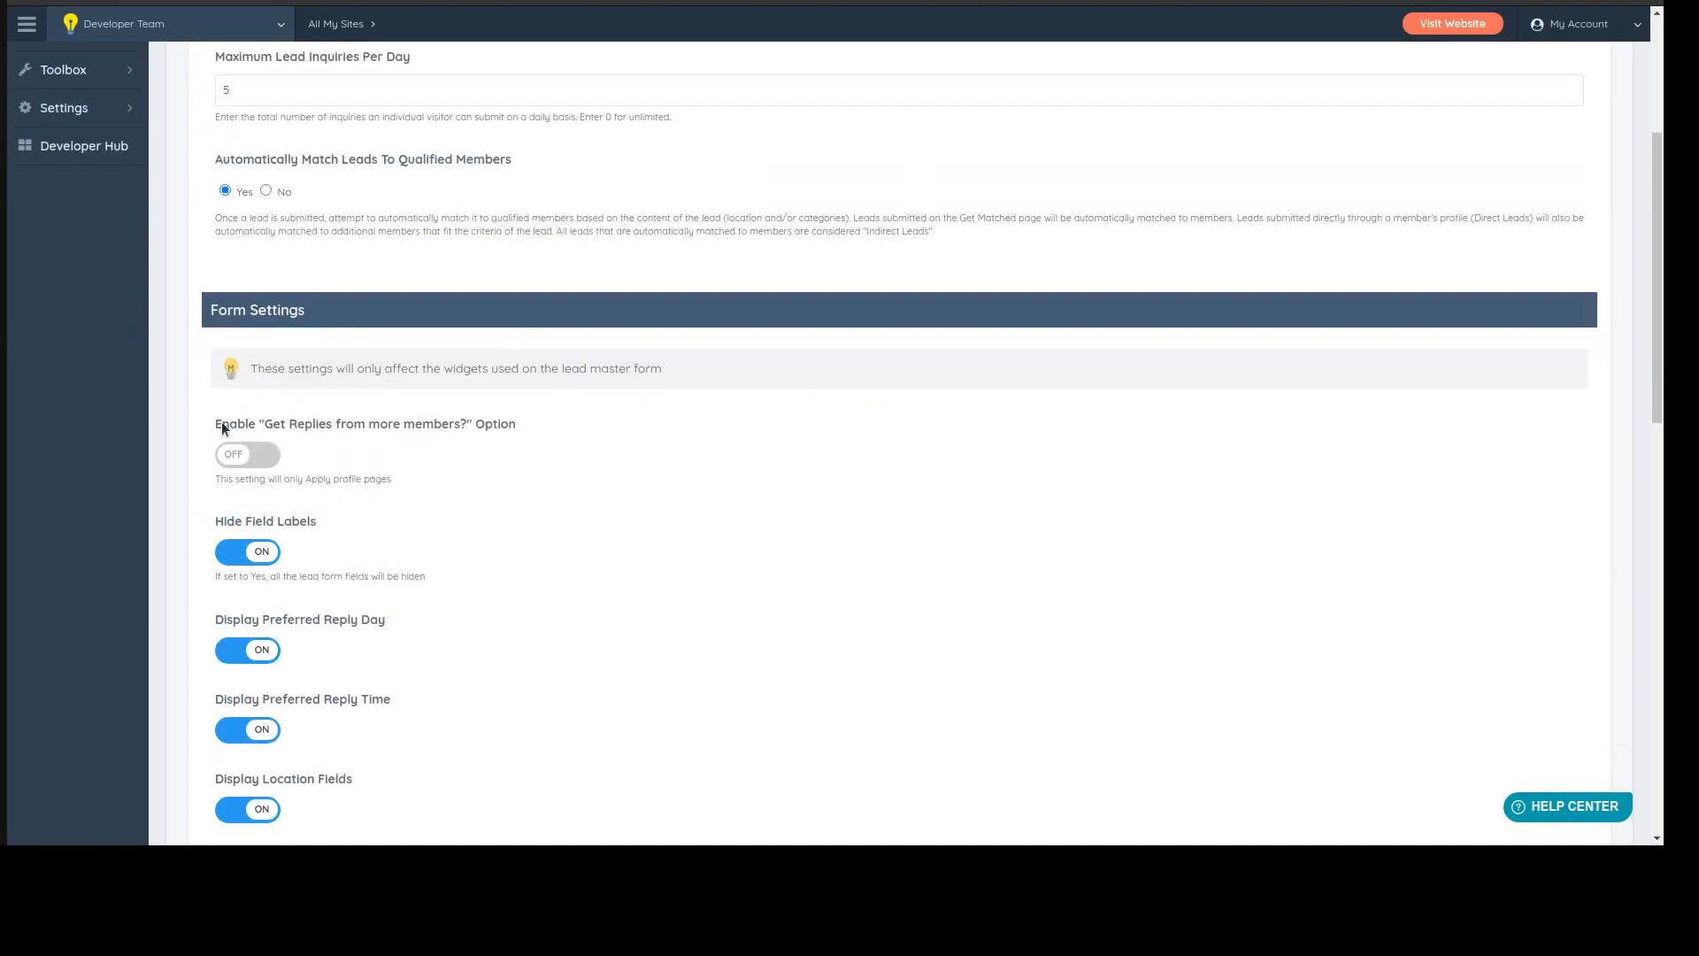
{"action": "left_click_drag", "start_coordinate": [222, 424], "coordinate": [535, 435]}
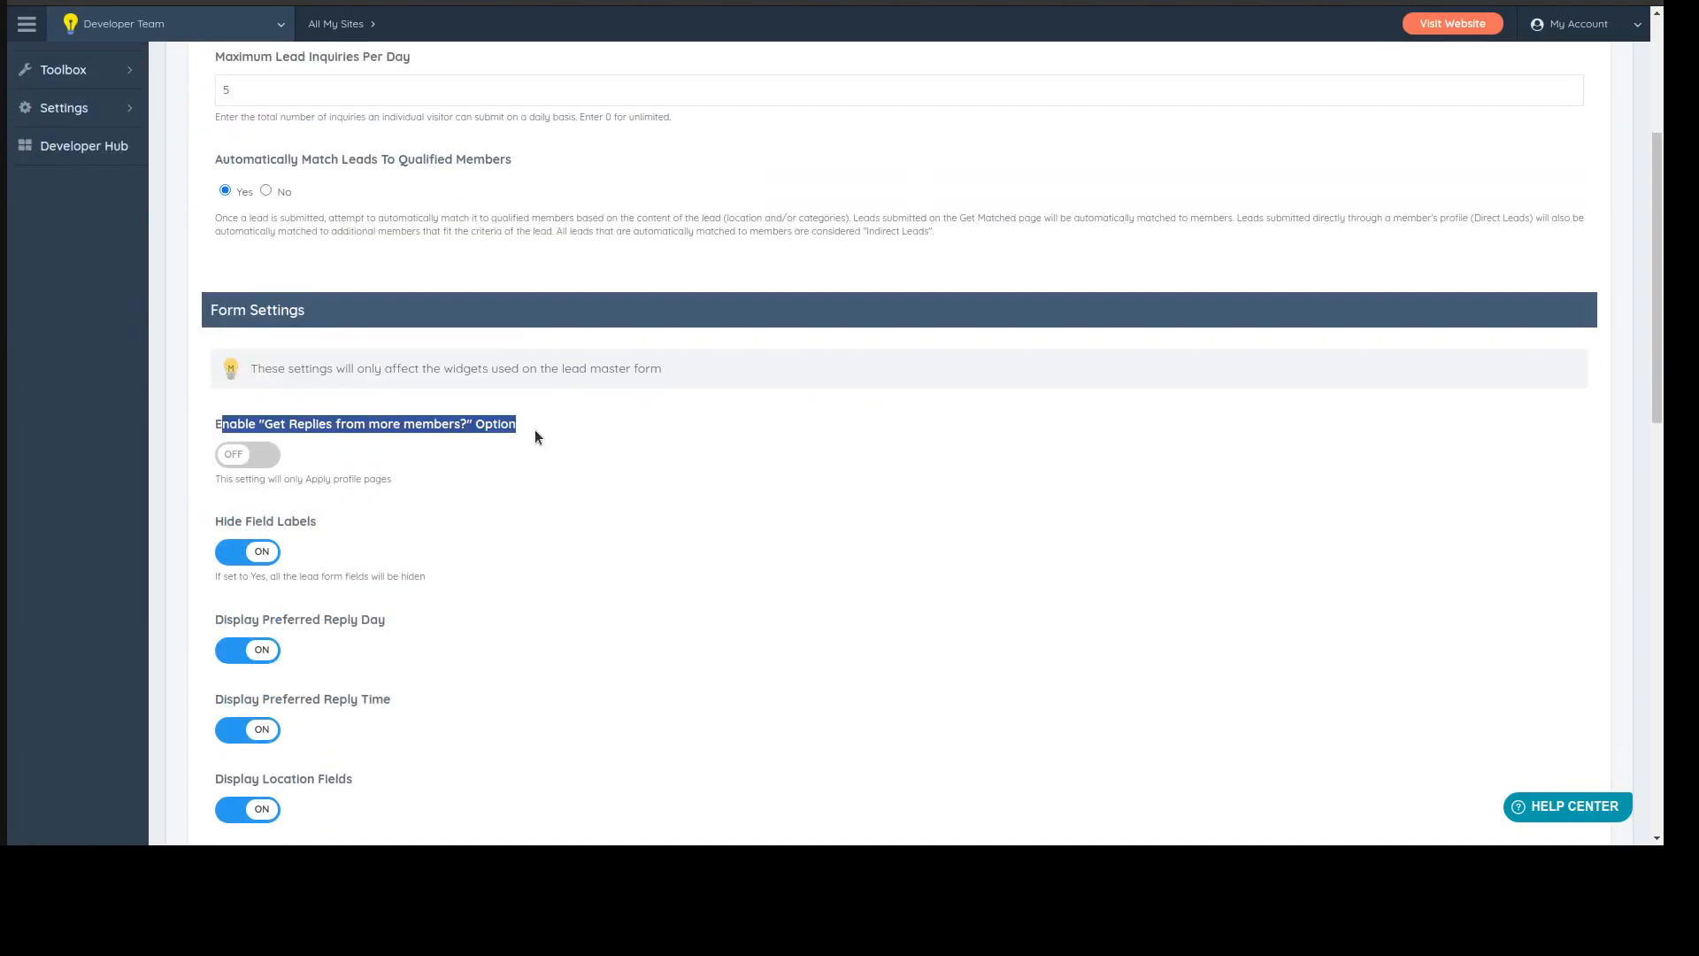
{"action": "left_click", "coordinate": [371, 427]}
{"action": "left_click", "coordinate": [237, 459]}
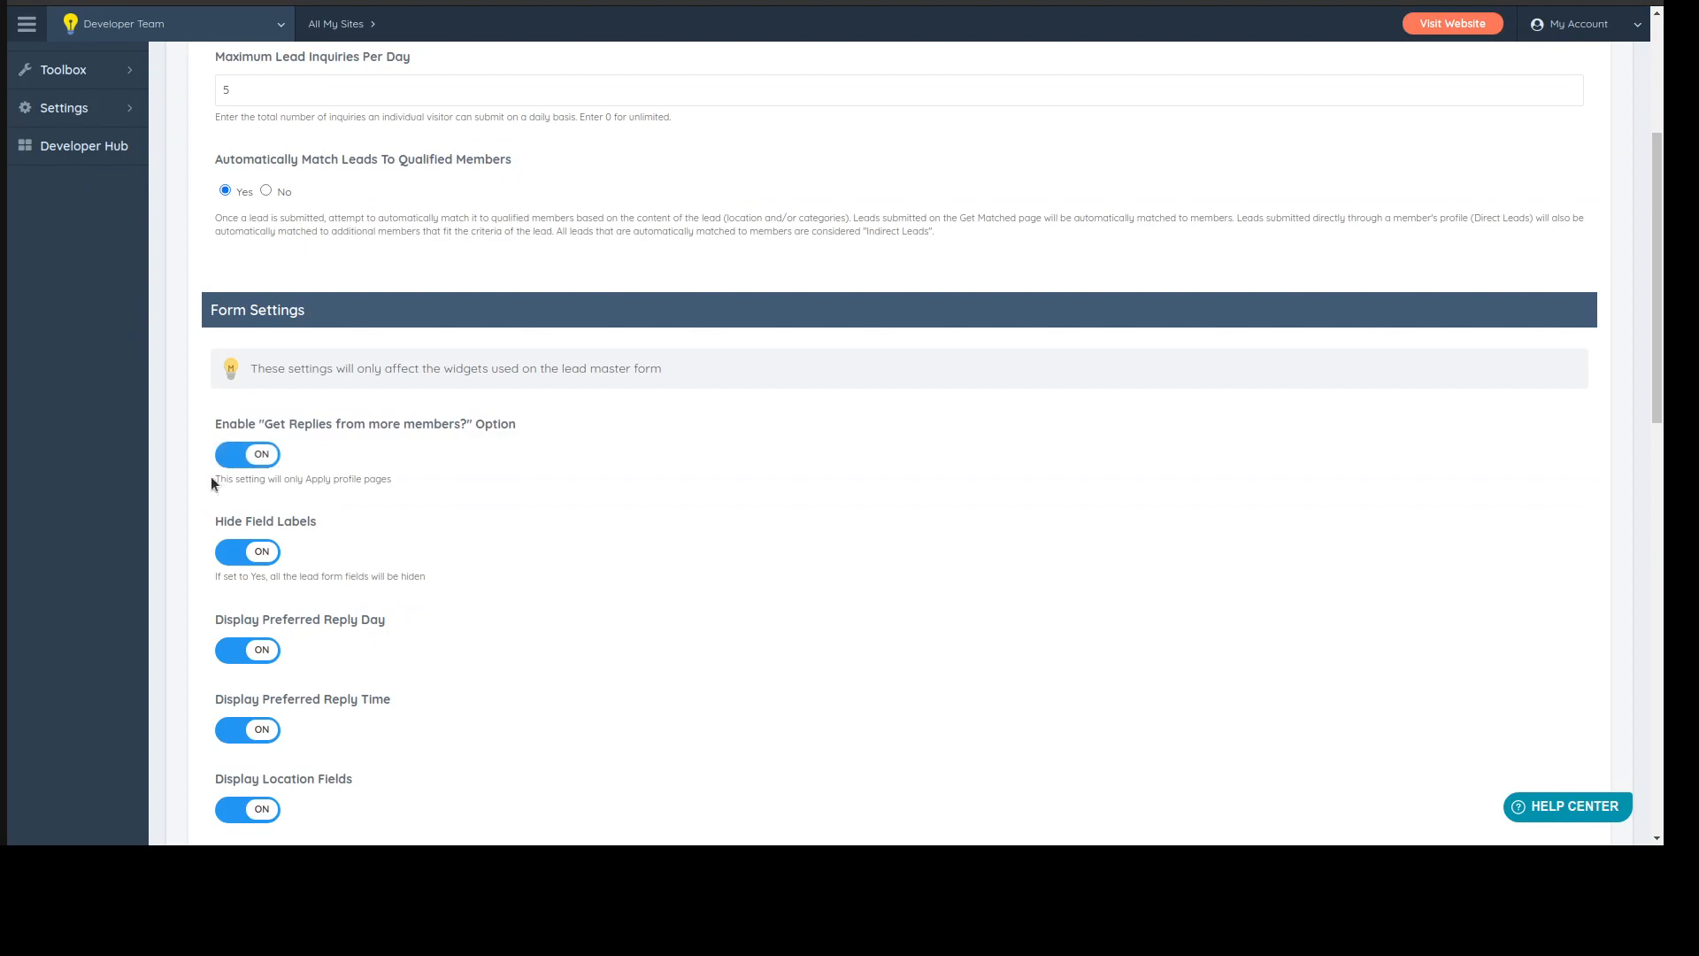
{"action": "scroll", "coordinate": [784, 513], "scroll_direction": "up", "scroll_amount": 4}
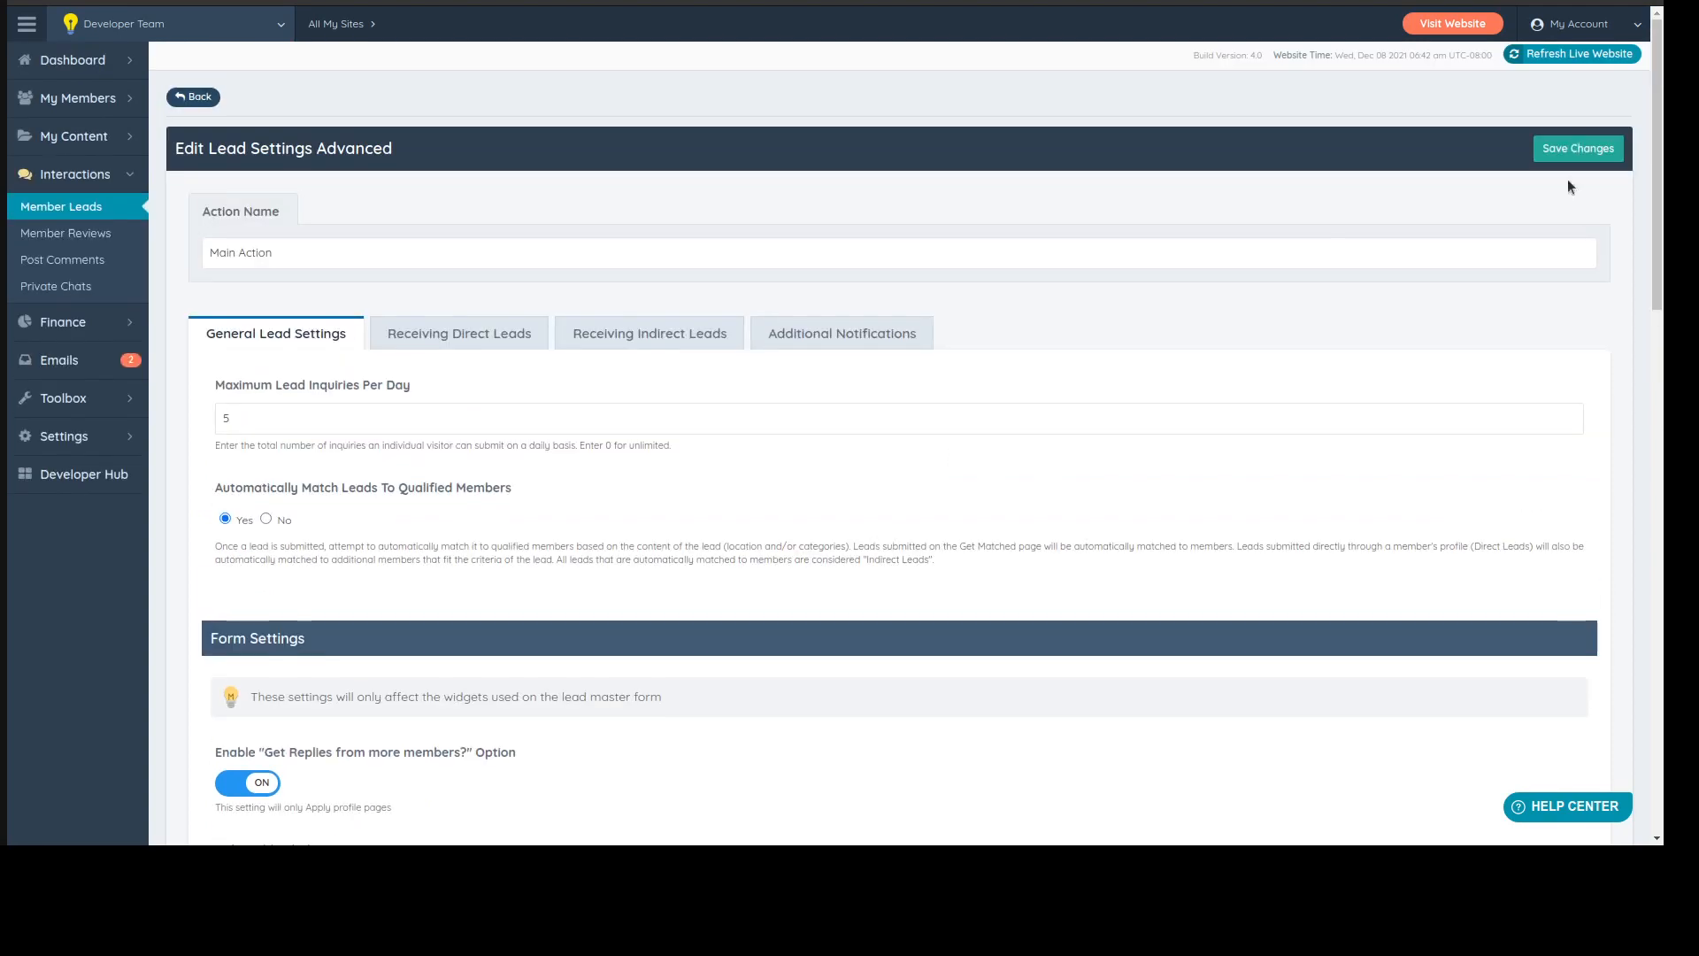
{"action": "left_click", "coordinate": [1579, 147]}
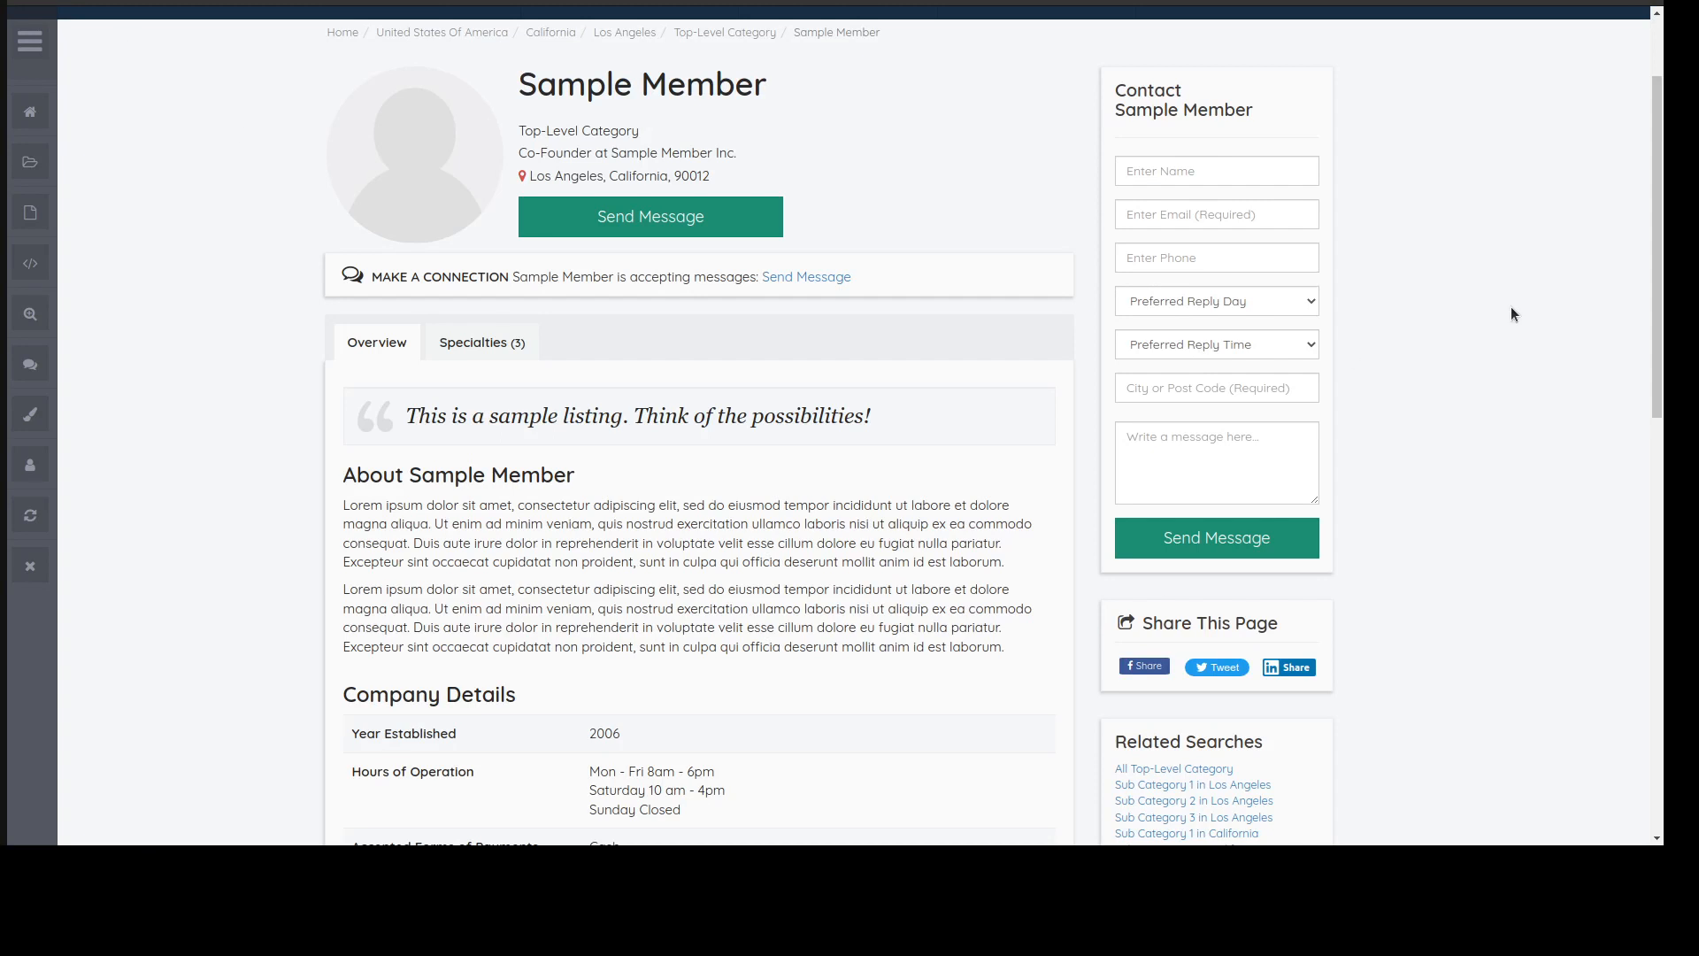
- Reload the Sample Member profile on the live website and examine its contact form and profile details
{"action": "key", "text": "F5"}
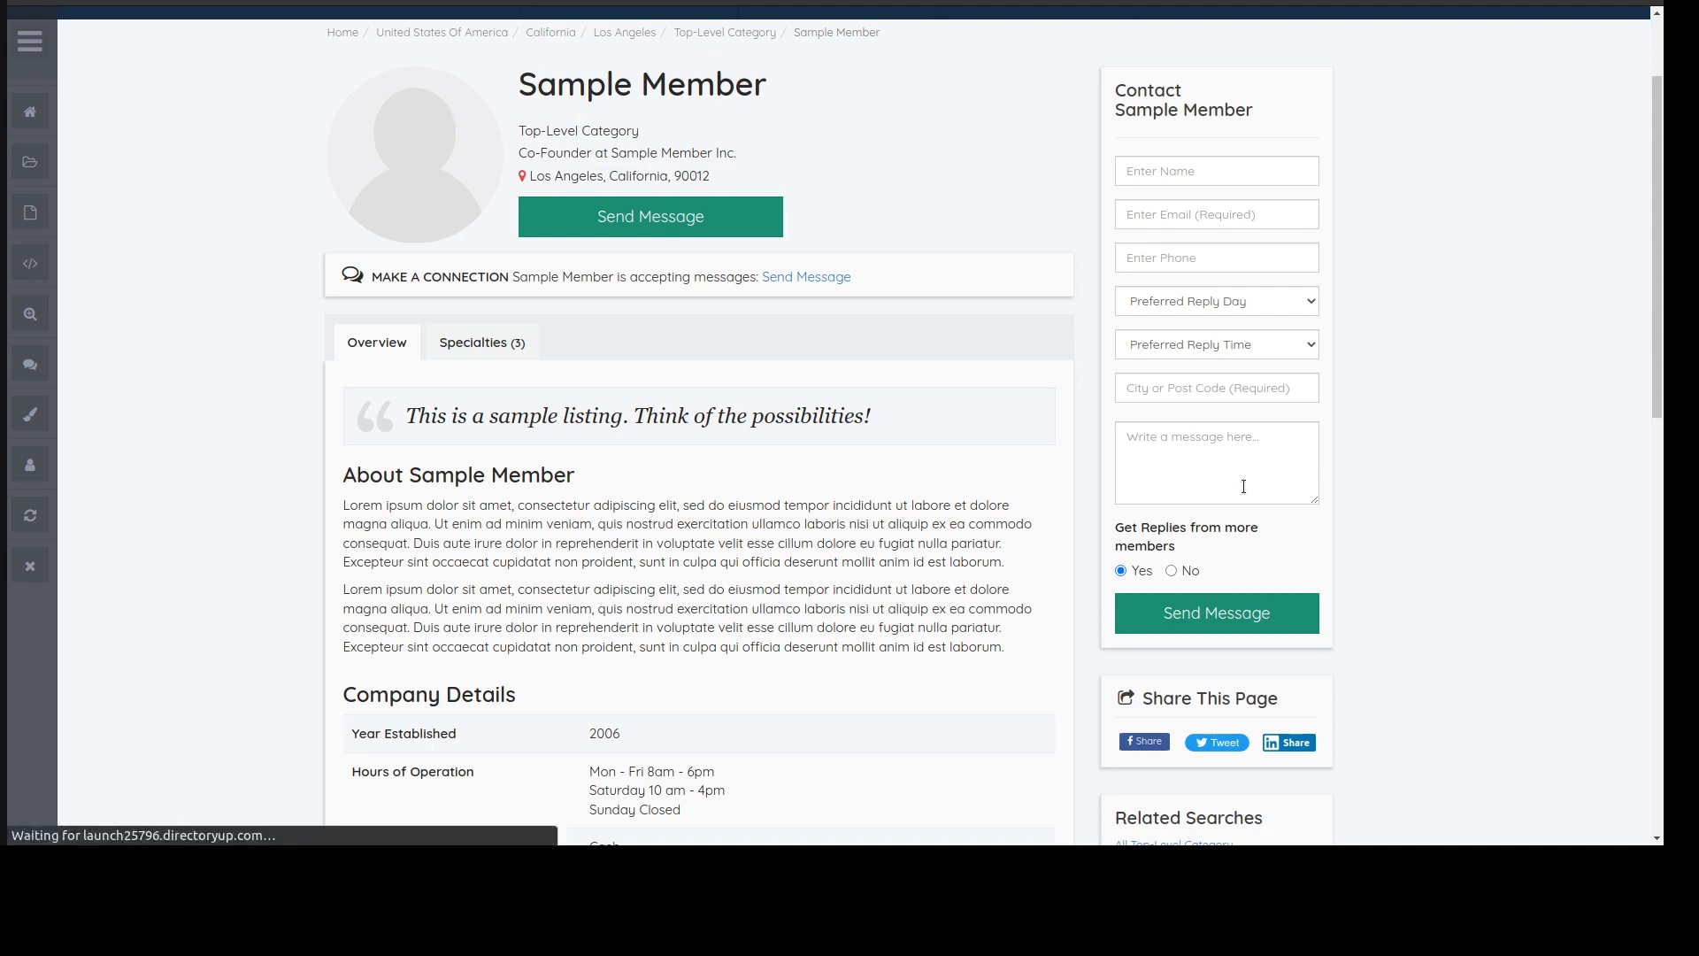
{"action": "left_click_drag", "start_coordinate": [520, 84], "coordinate": [789, 77]}
{"action": "left_click", "coordinate": [561, 90]}
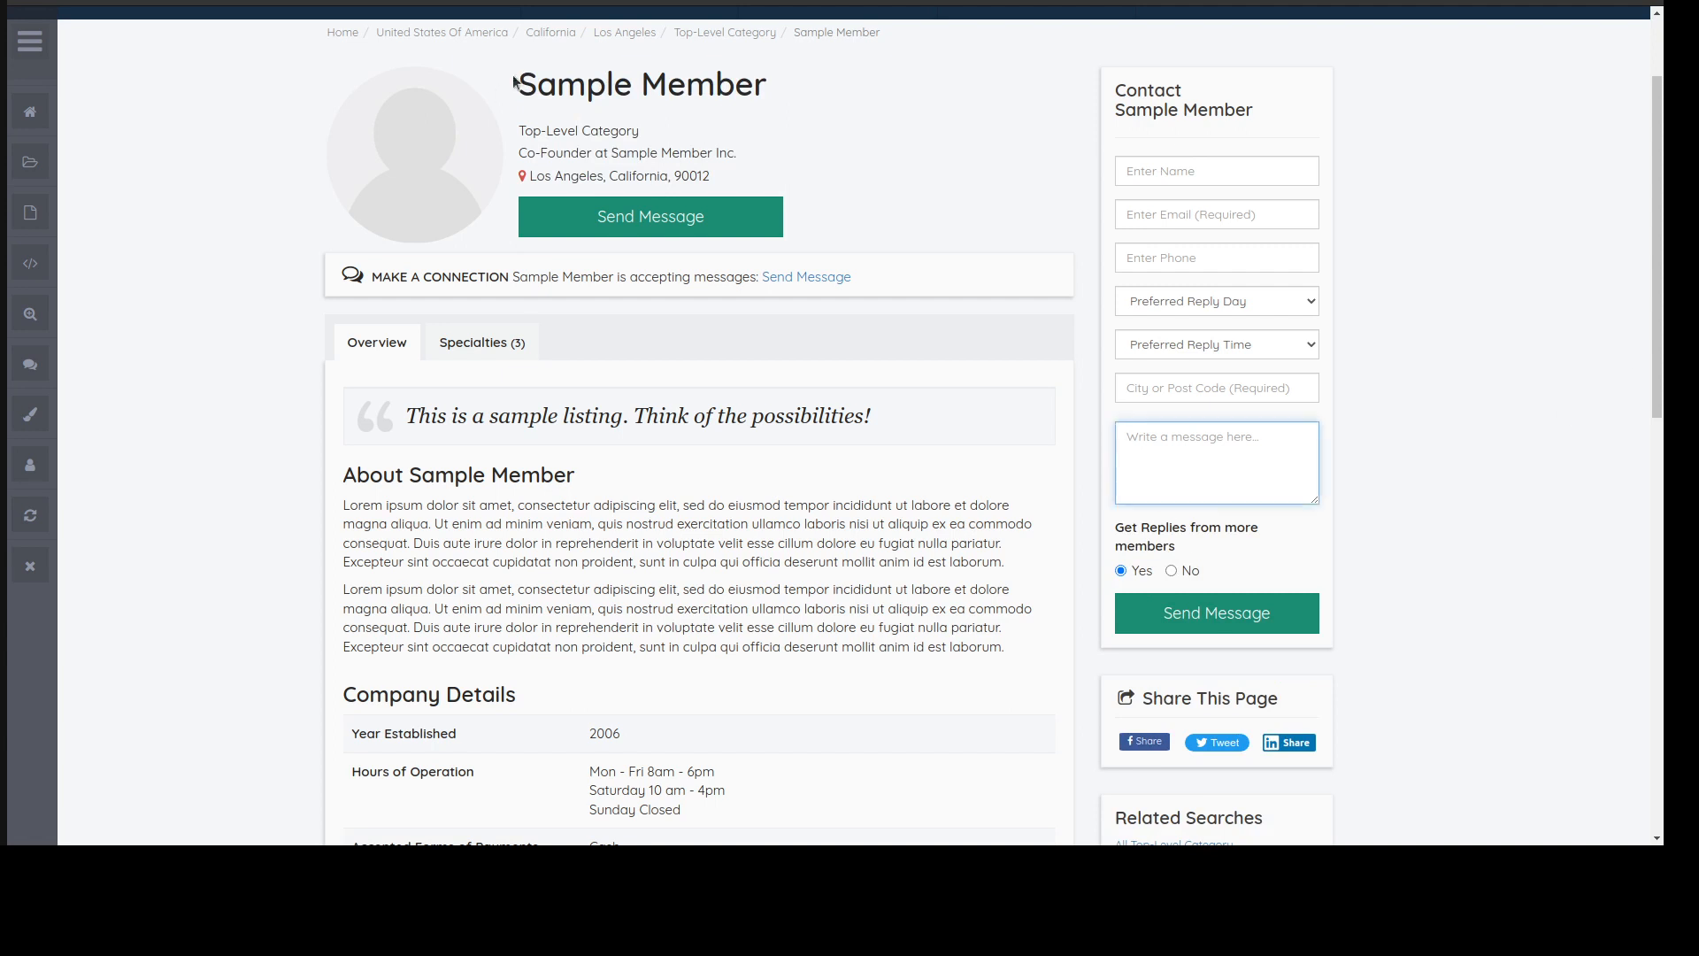
{"action": "left_click_drag", "start_coordinate": [516, 83], "coordinate": [779, 460]}
{"action": "left_click", "coordinate": [780, 522]}
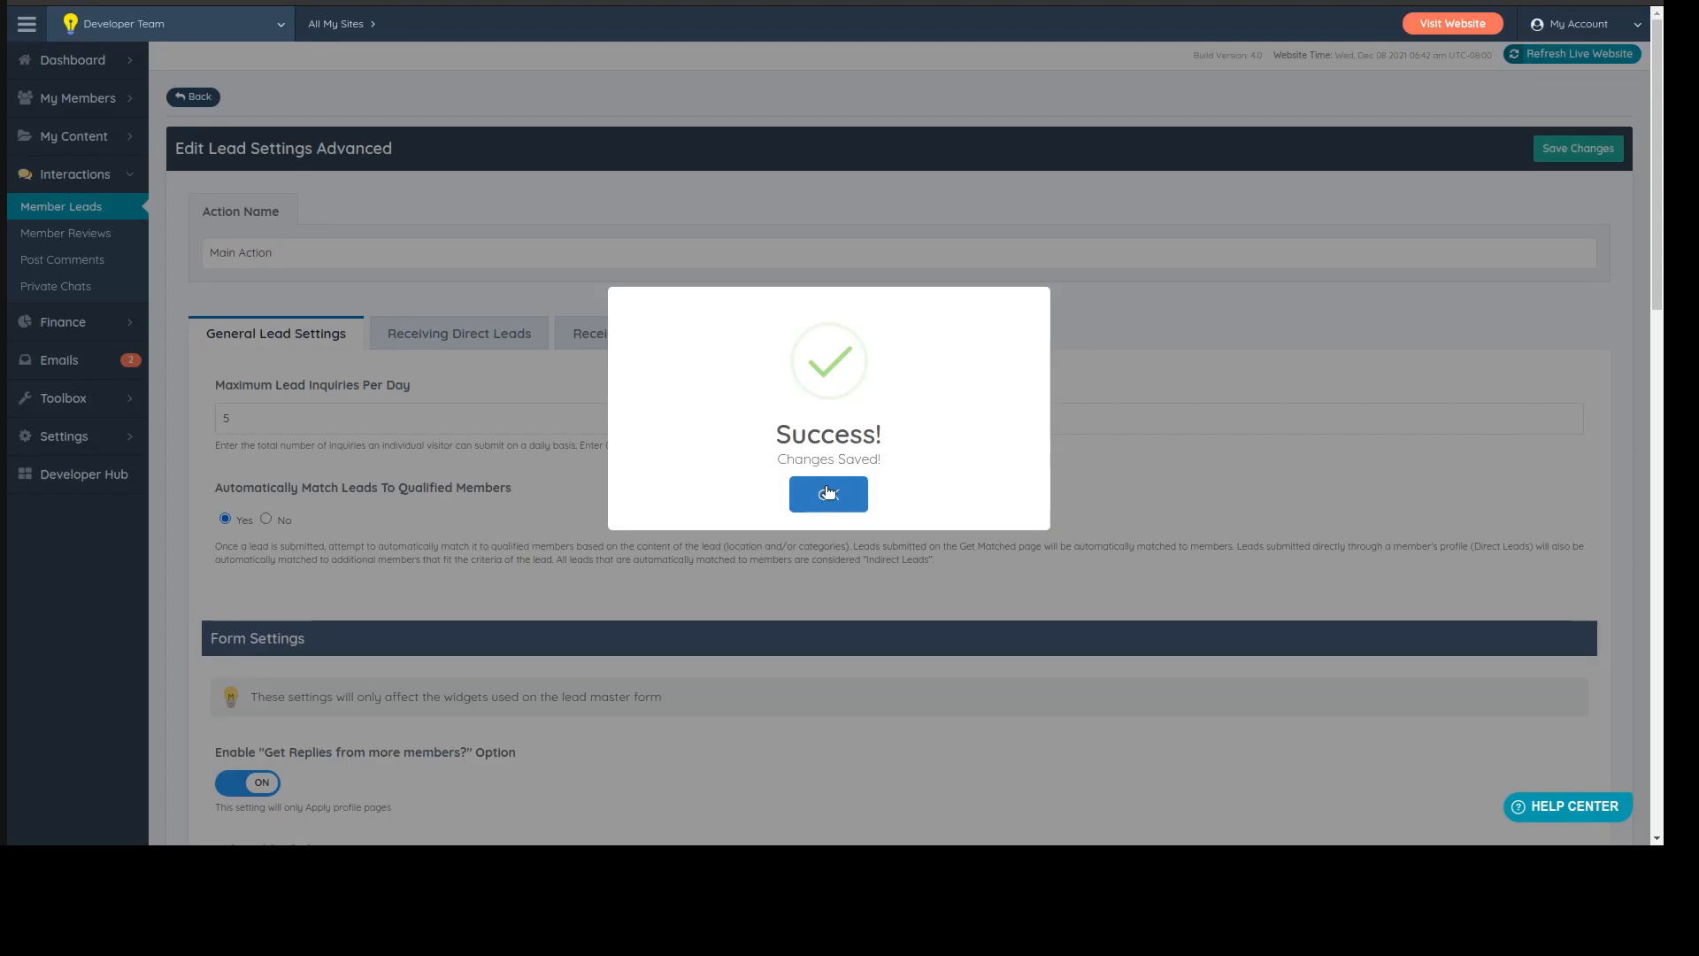
- Dismiss the save confirmation and review the Form Settings for field labels, preferred reply day and time, location and category fields
{"action": "left_click", "coordinate": [828, 494]}
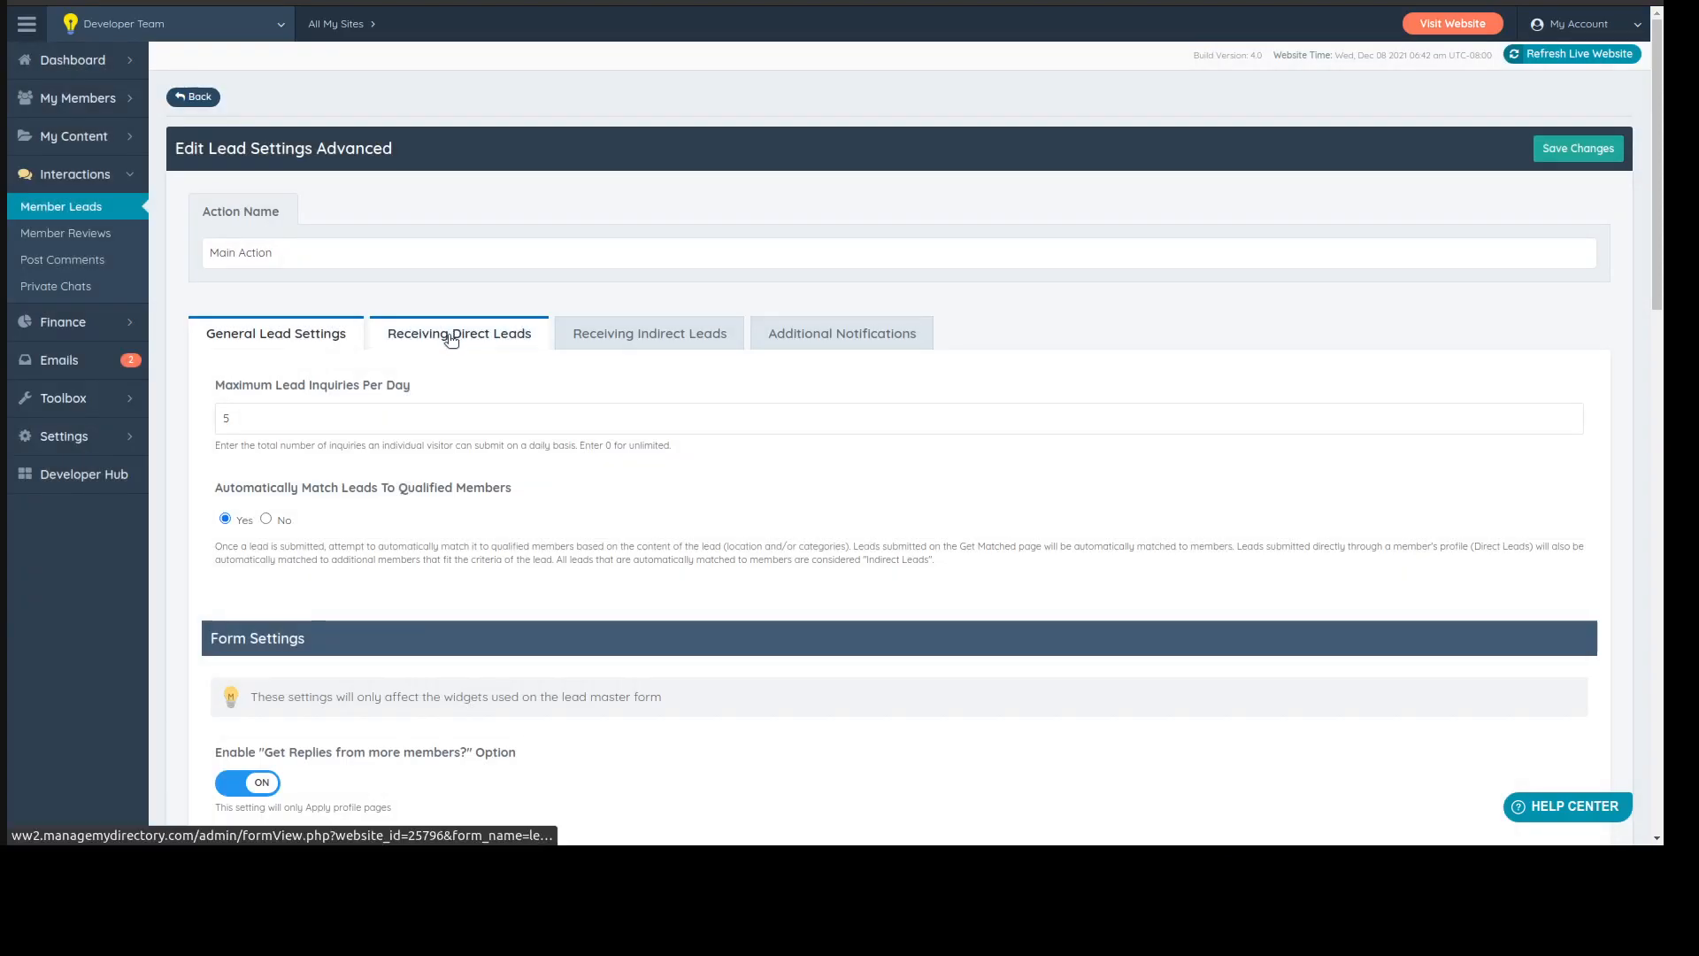
{"action": "scroll", "coordinate": [245, 405], "scroll_direction": "down", "scroll_amount": 2}
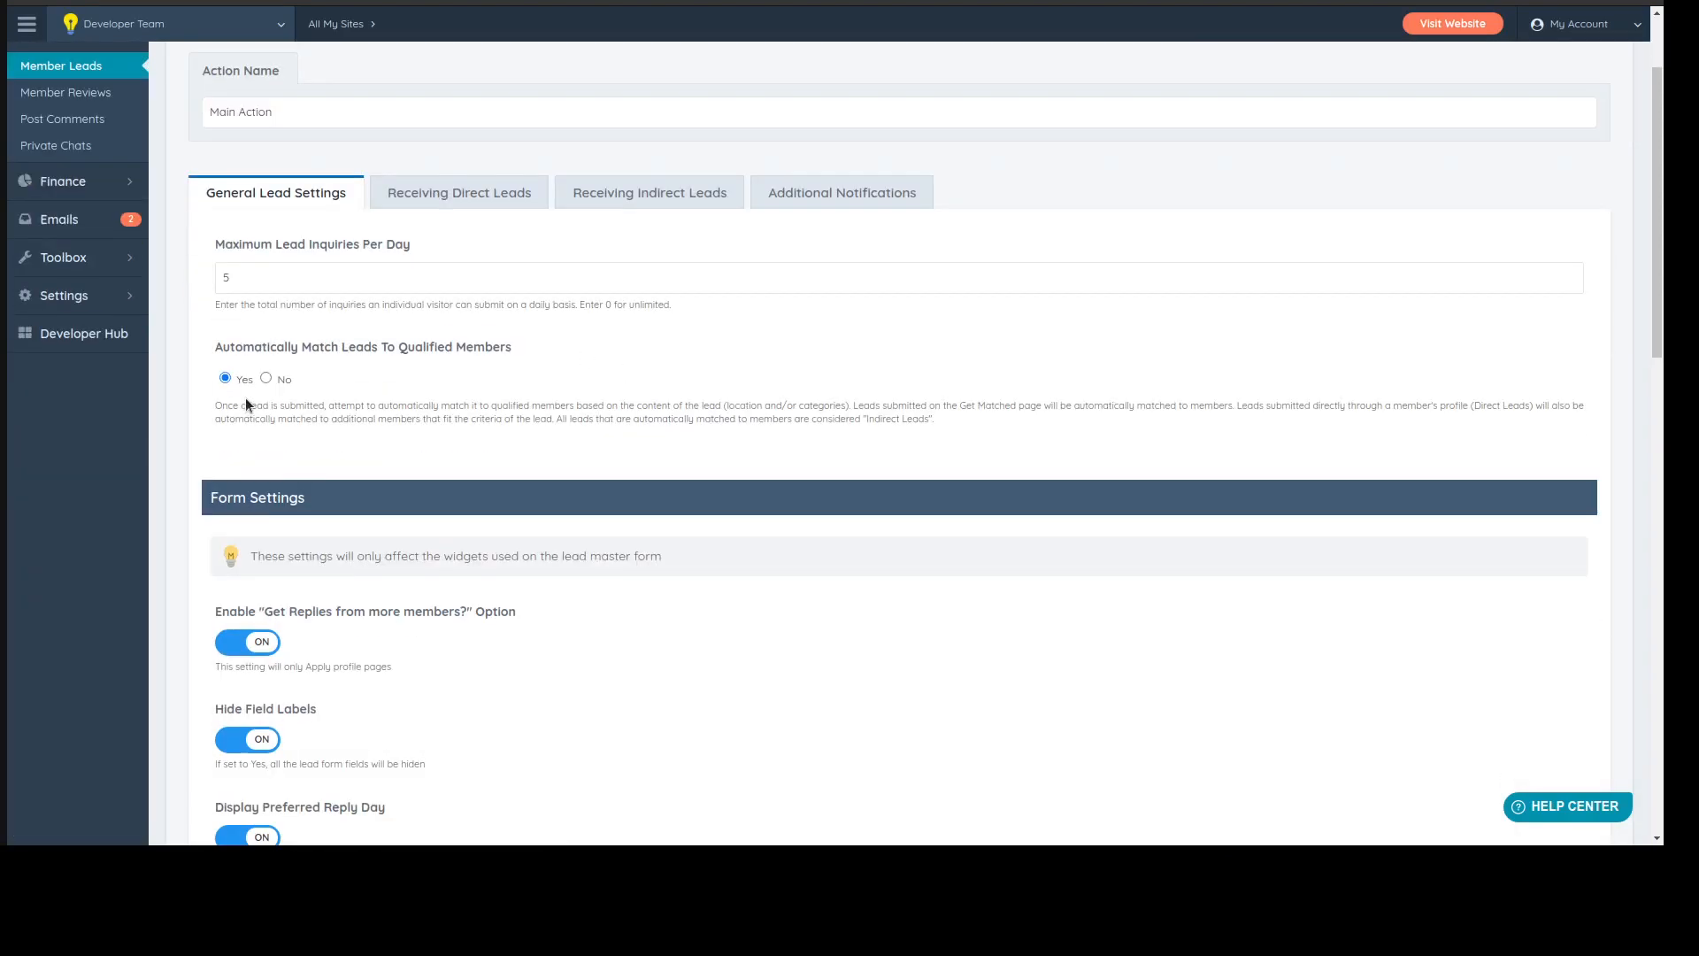
{"action": "scroll", "coordinate": [412, 329], "scroll_direction": "down", "scroll_amount": 4}
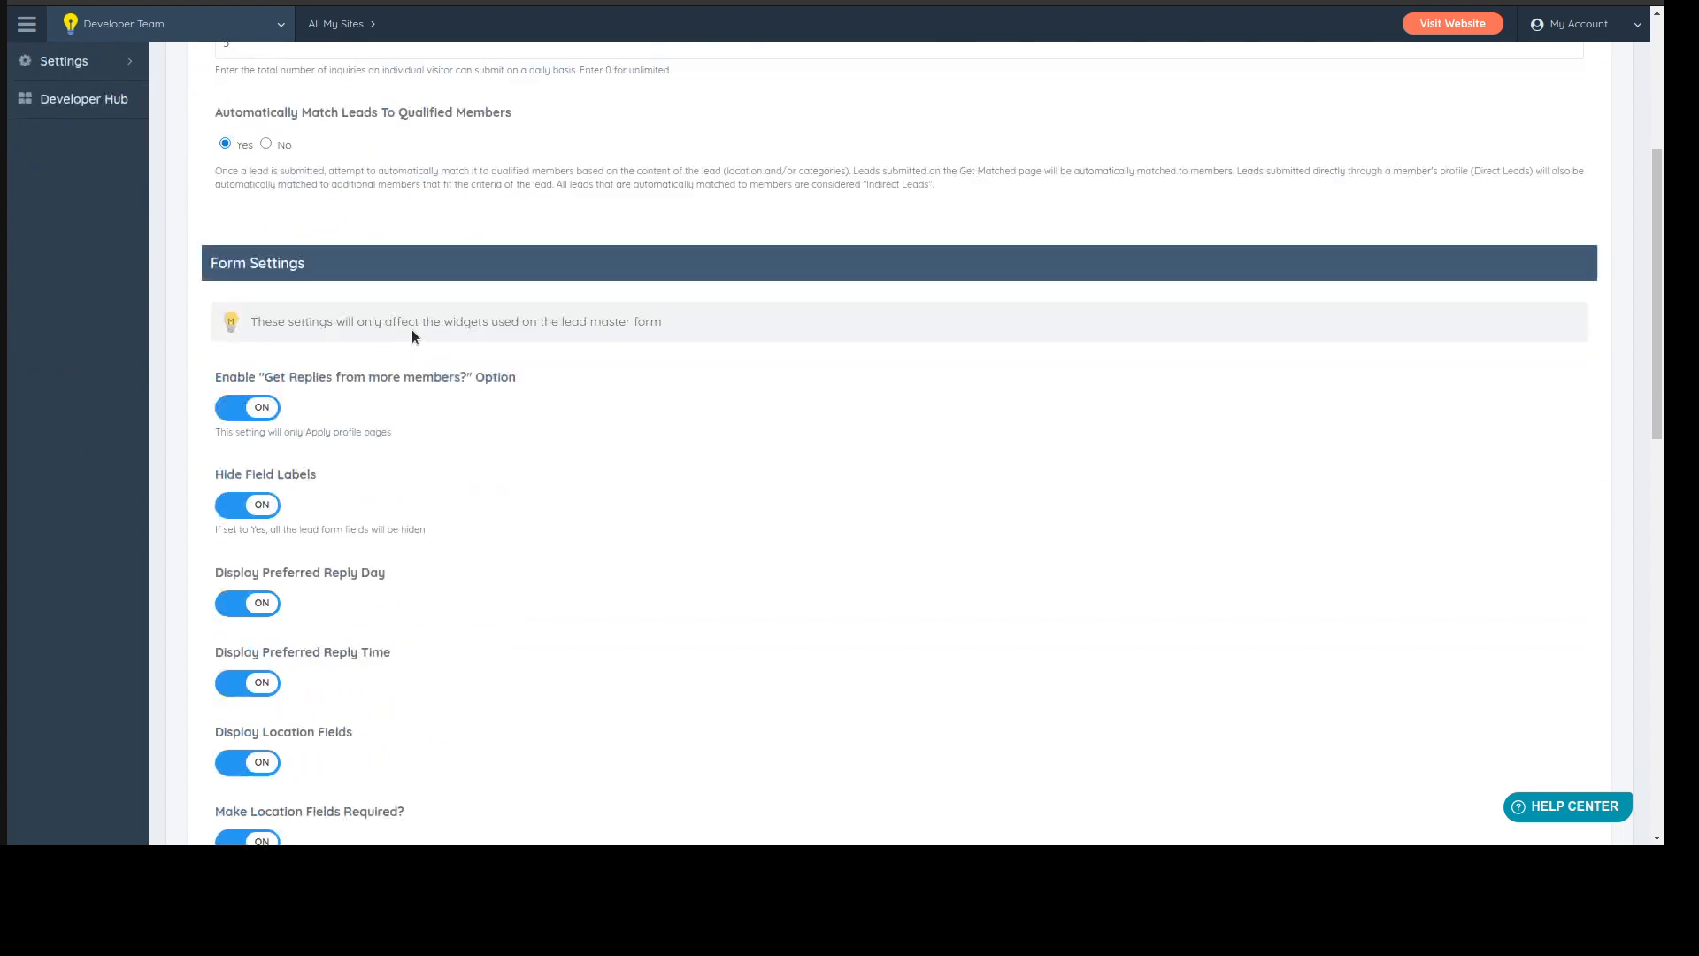
{"action": "scroll", "coordinate": [400, 332], "scroll_direction": "down", "scroll_amount": 2}
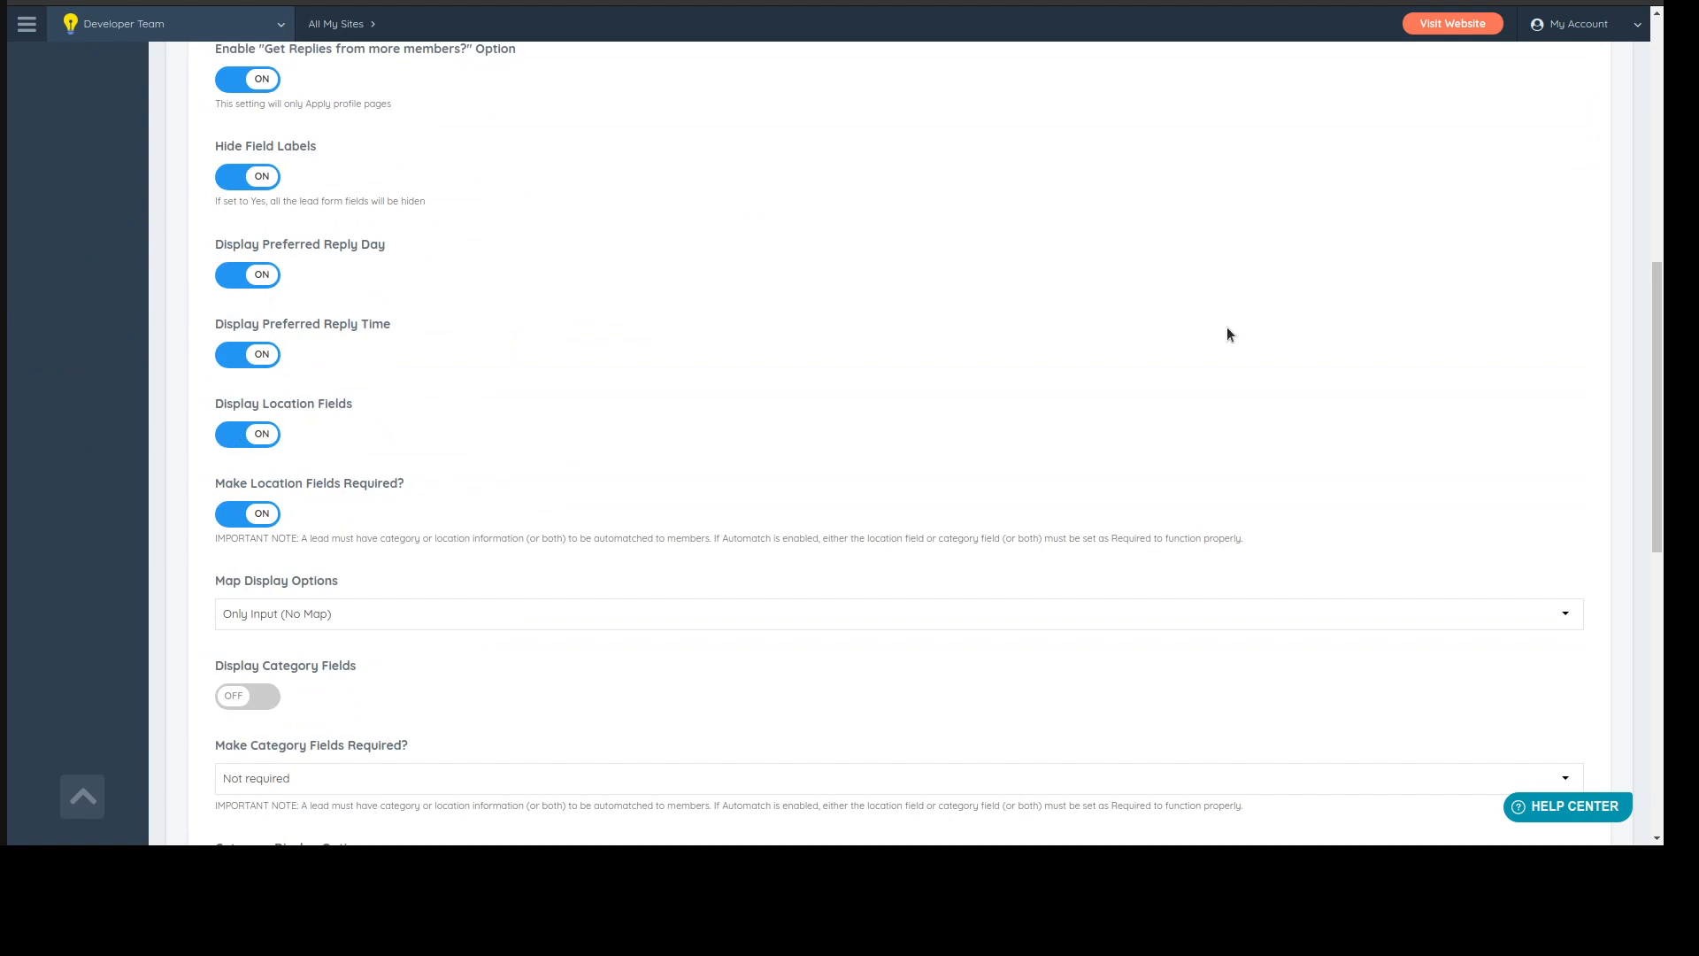
{"action": "scroll", "coordinate": [362, 398], "scroll_direction": "up", "scroll_amount": 1}
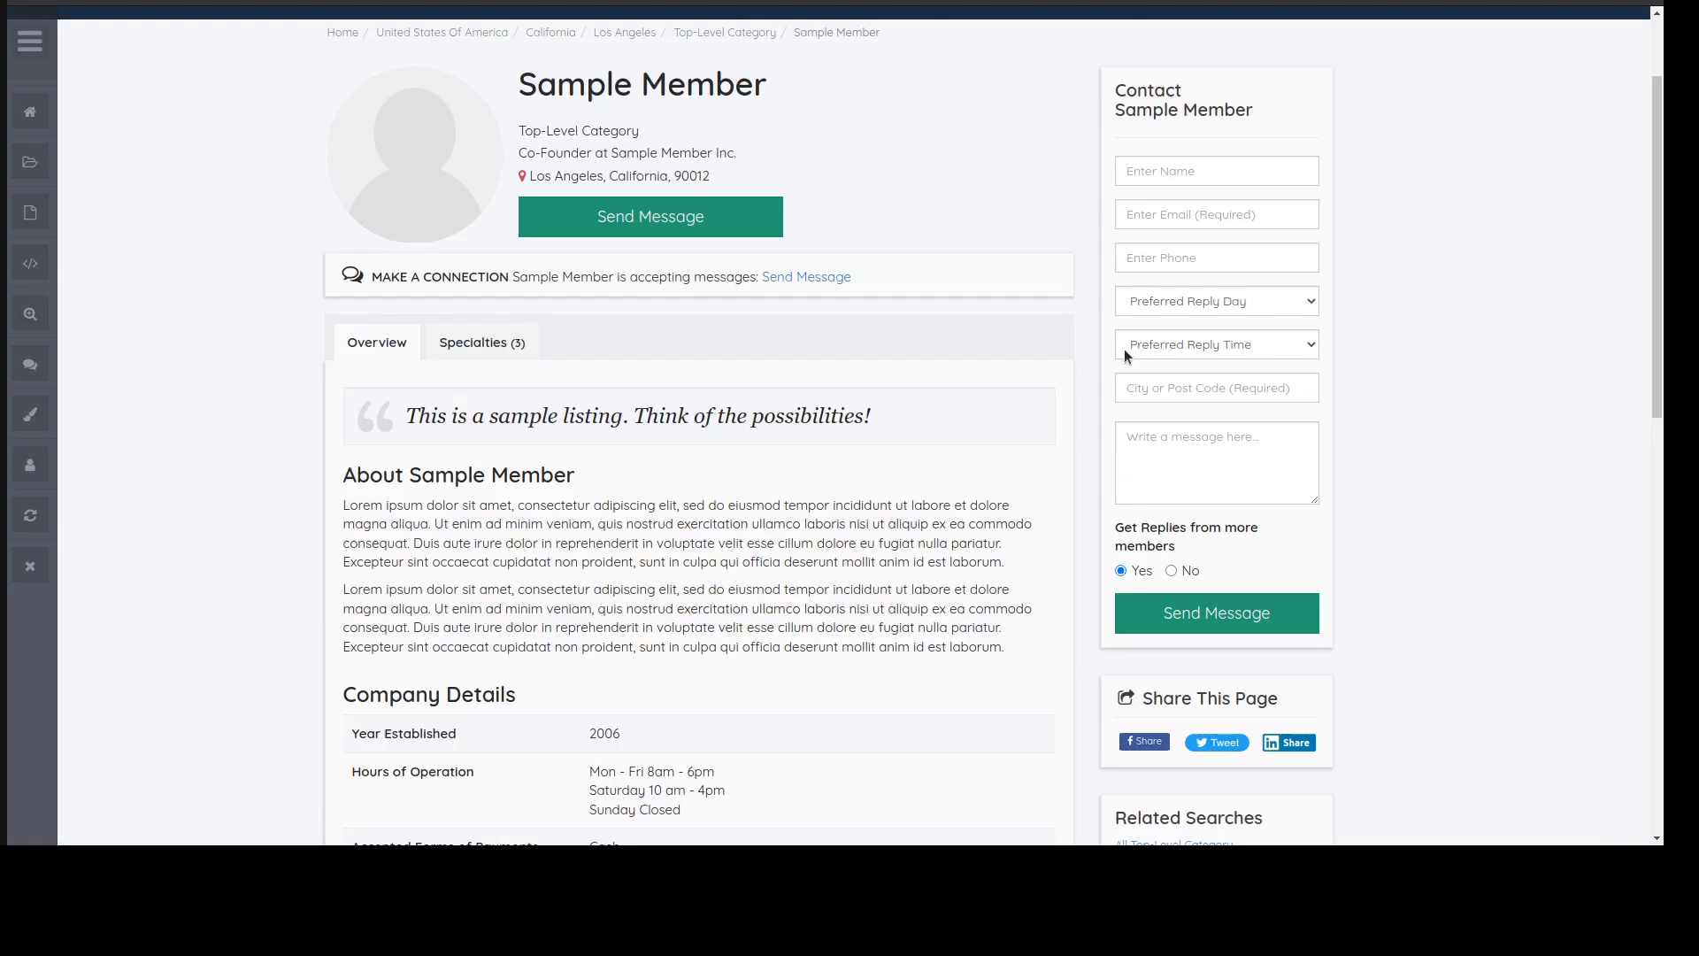
- Examine the Preferred Reply Day and Preferred Reply Time choices in the Sample Member profile's contact form
{"action": "left_click", "coordinate": [1186, 299]}
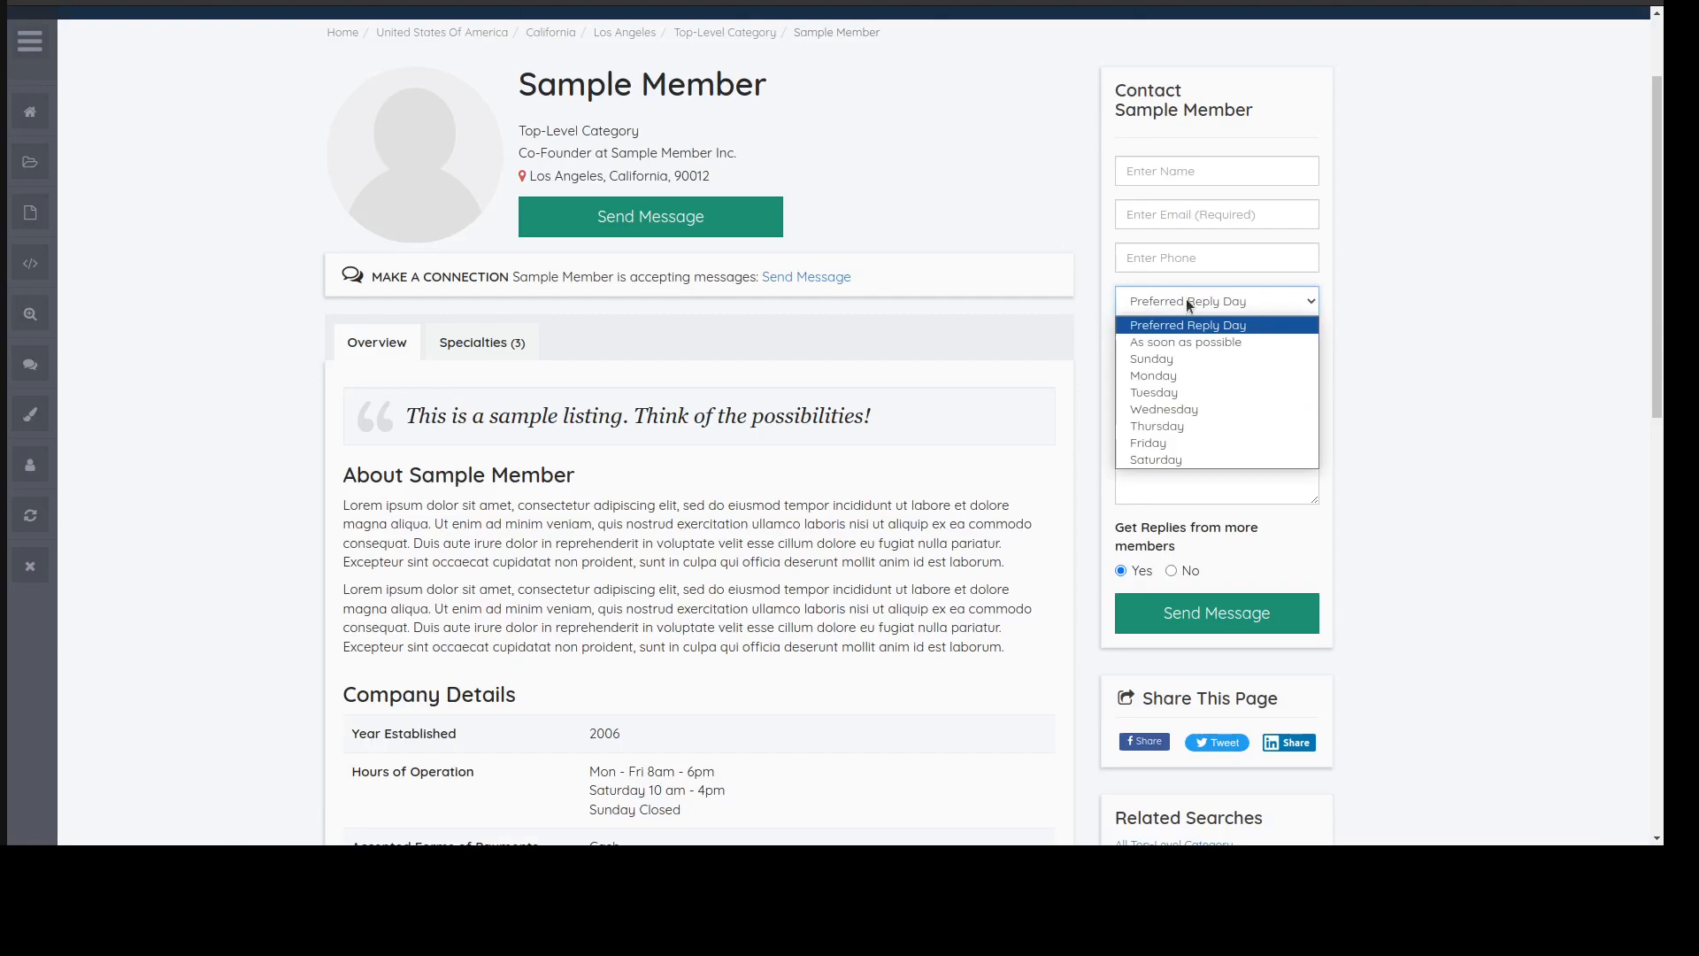
{"action": "left_click", "coordinate": [1186, 299]}
{"action": "left_click", "coordinate": [1172, 342]}
{"action": "left_click", "coordinate": [1174, 341]}
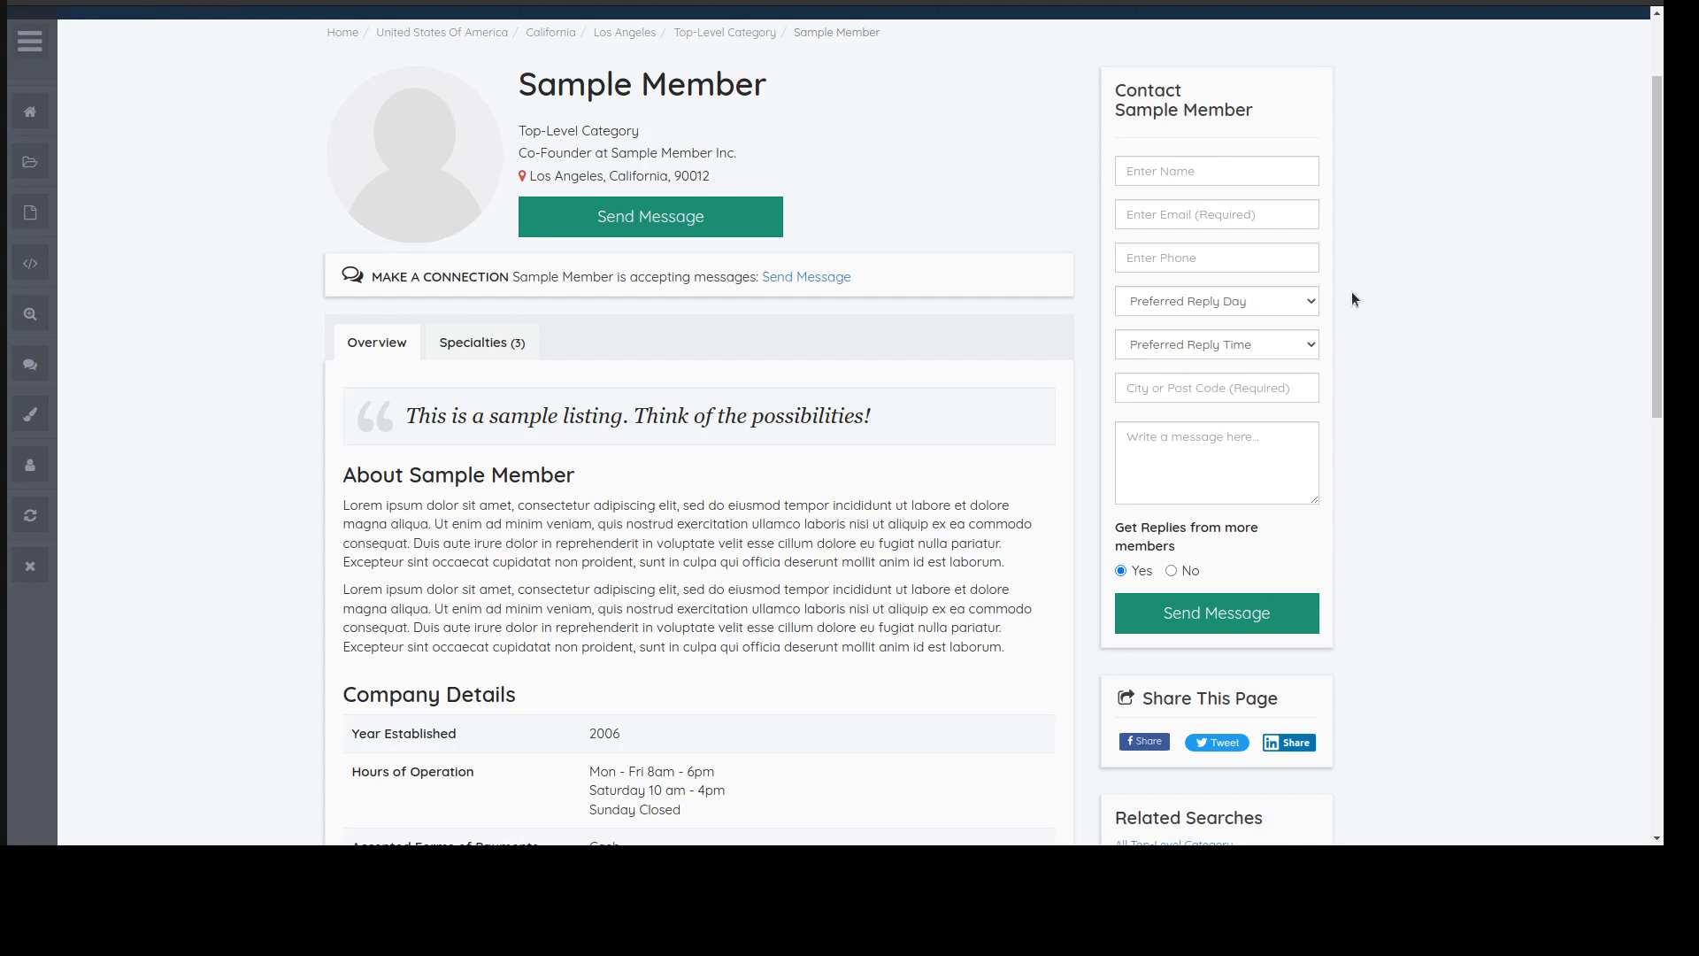
{"action": "left_click", "coordinate": [1187, 292]}
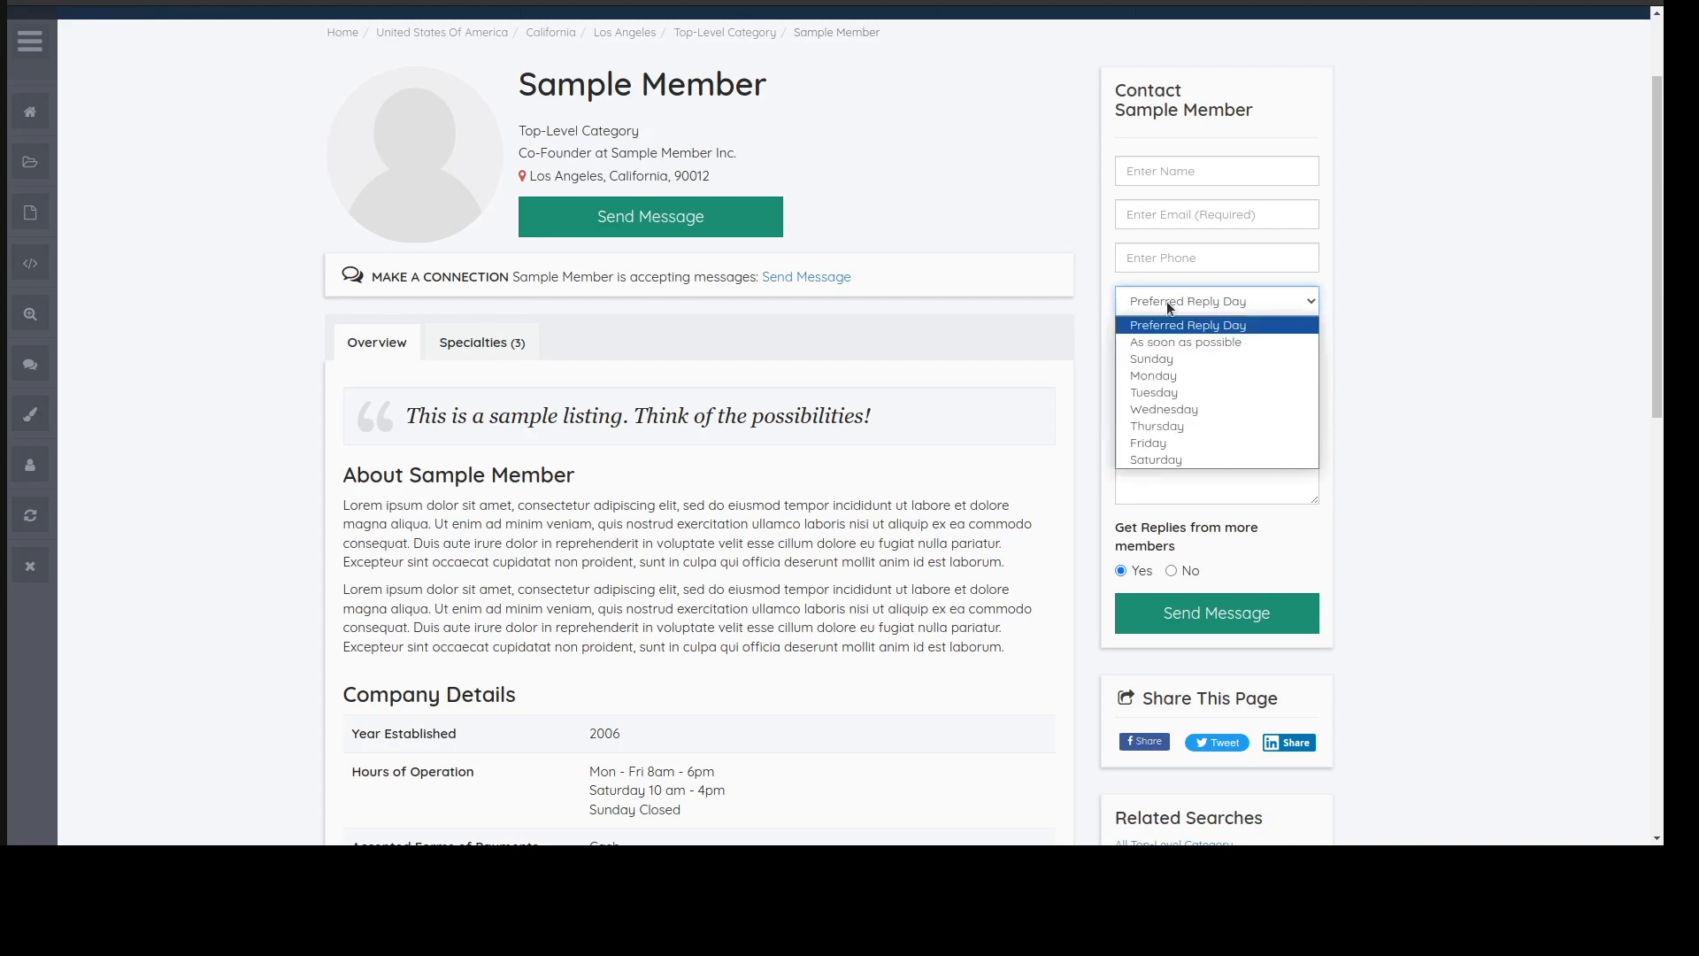
{"action": "left_click", "coordinate": [1166, 300]}
{"action": "left_click", "coordinate": [1168, 352]}
{"action": "left_click", "coordinate": [1166, 351]}
{"action": "left_click", "coordinate": [1354, 312]}
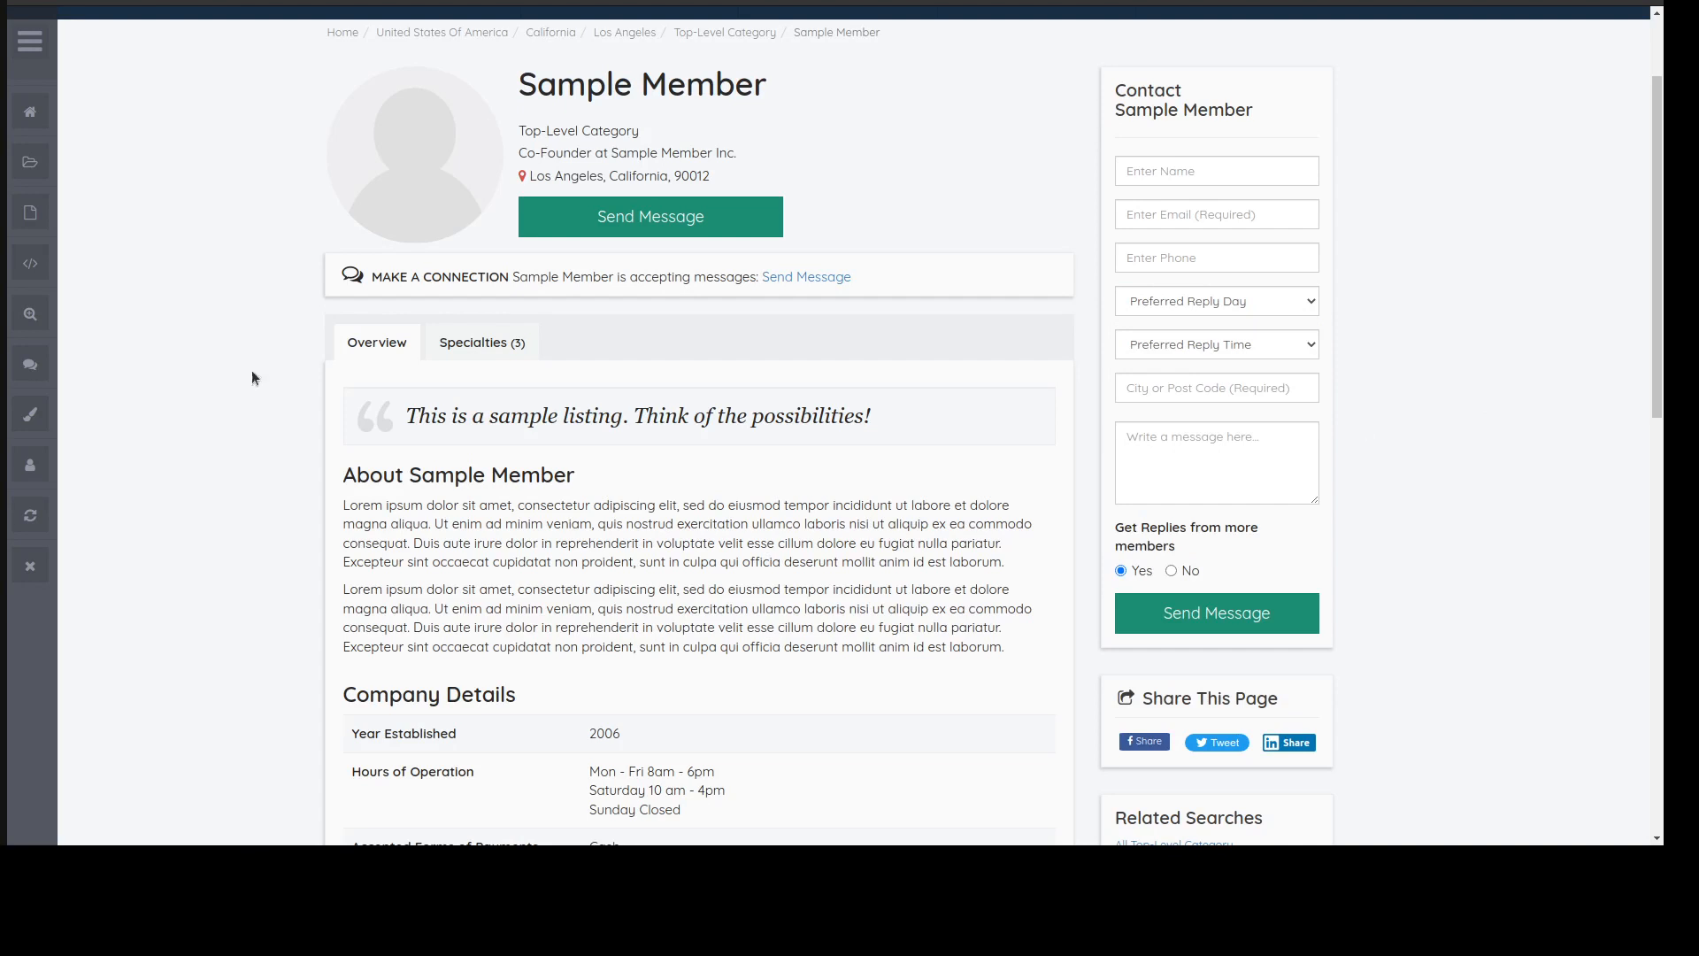
- Examine the name, email, phone, reply day and reply time fields of the Sample Member contact form, including the available choices
{"action": "left_click", "coordinate": [1161, 172]}
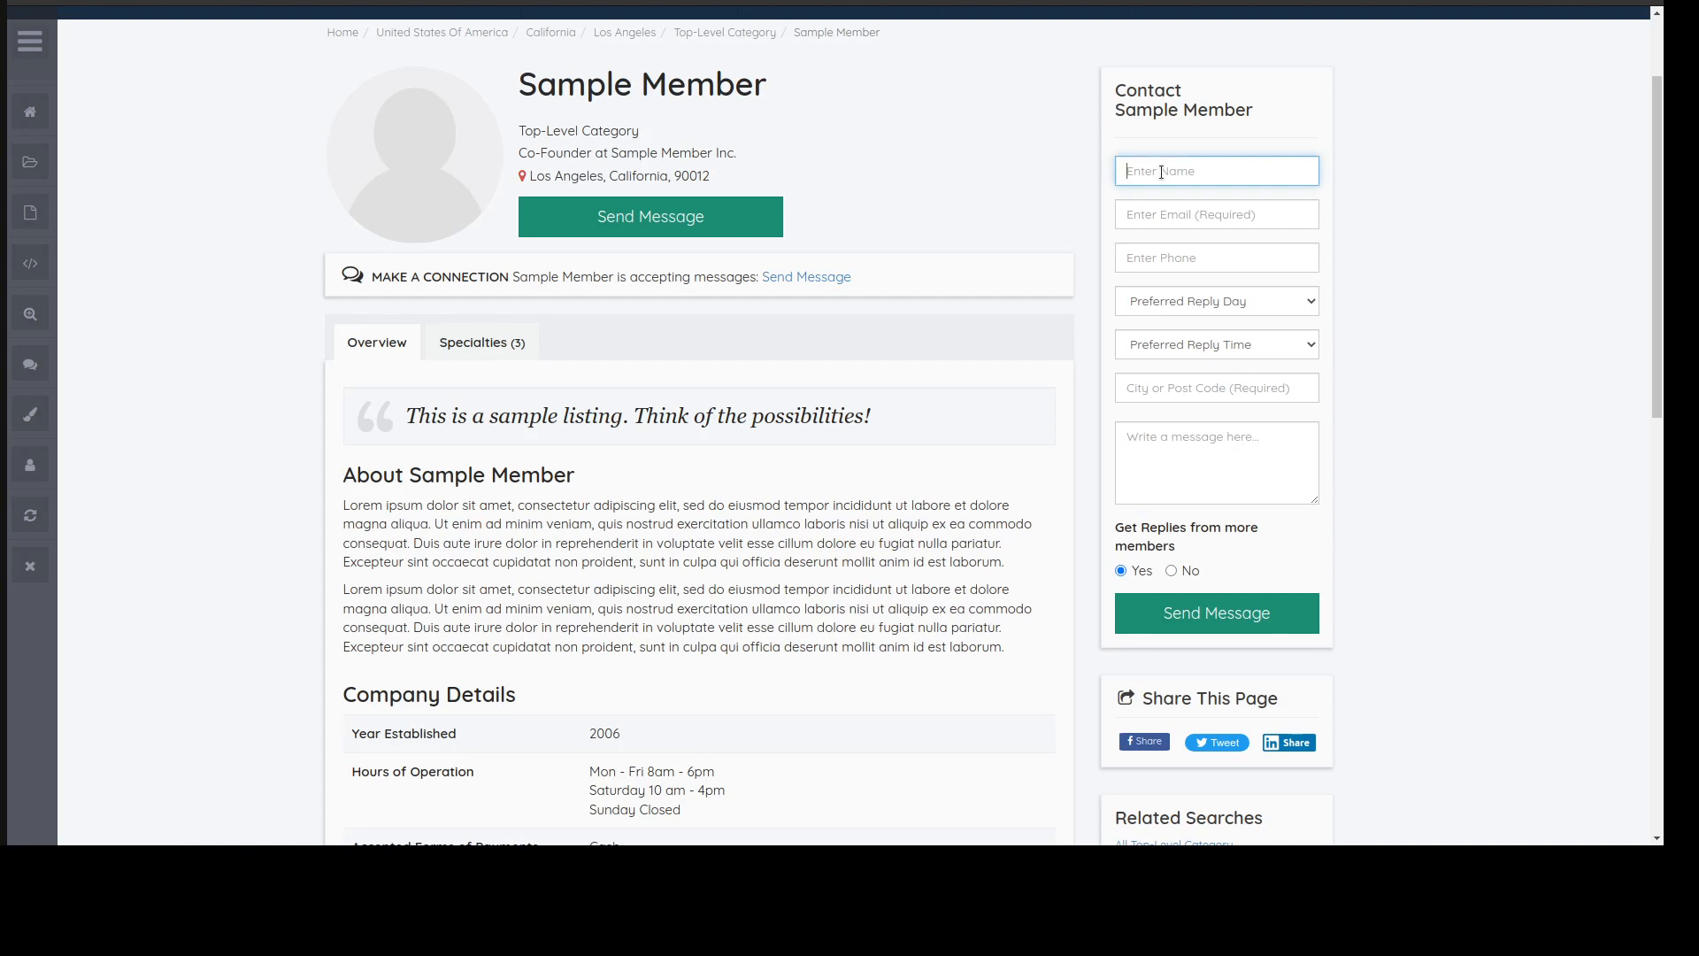
{"action": "left_click", "coordinate": [1153, 225]}
{"action": "left_click", "coordinate": [1152, 256]}
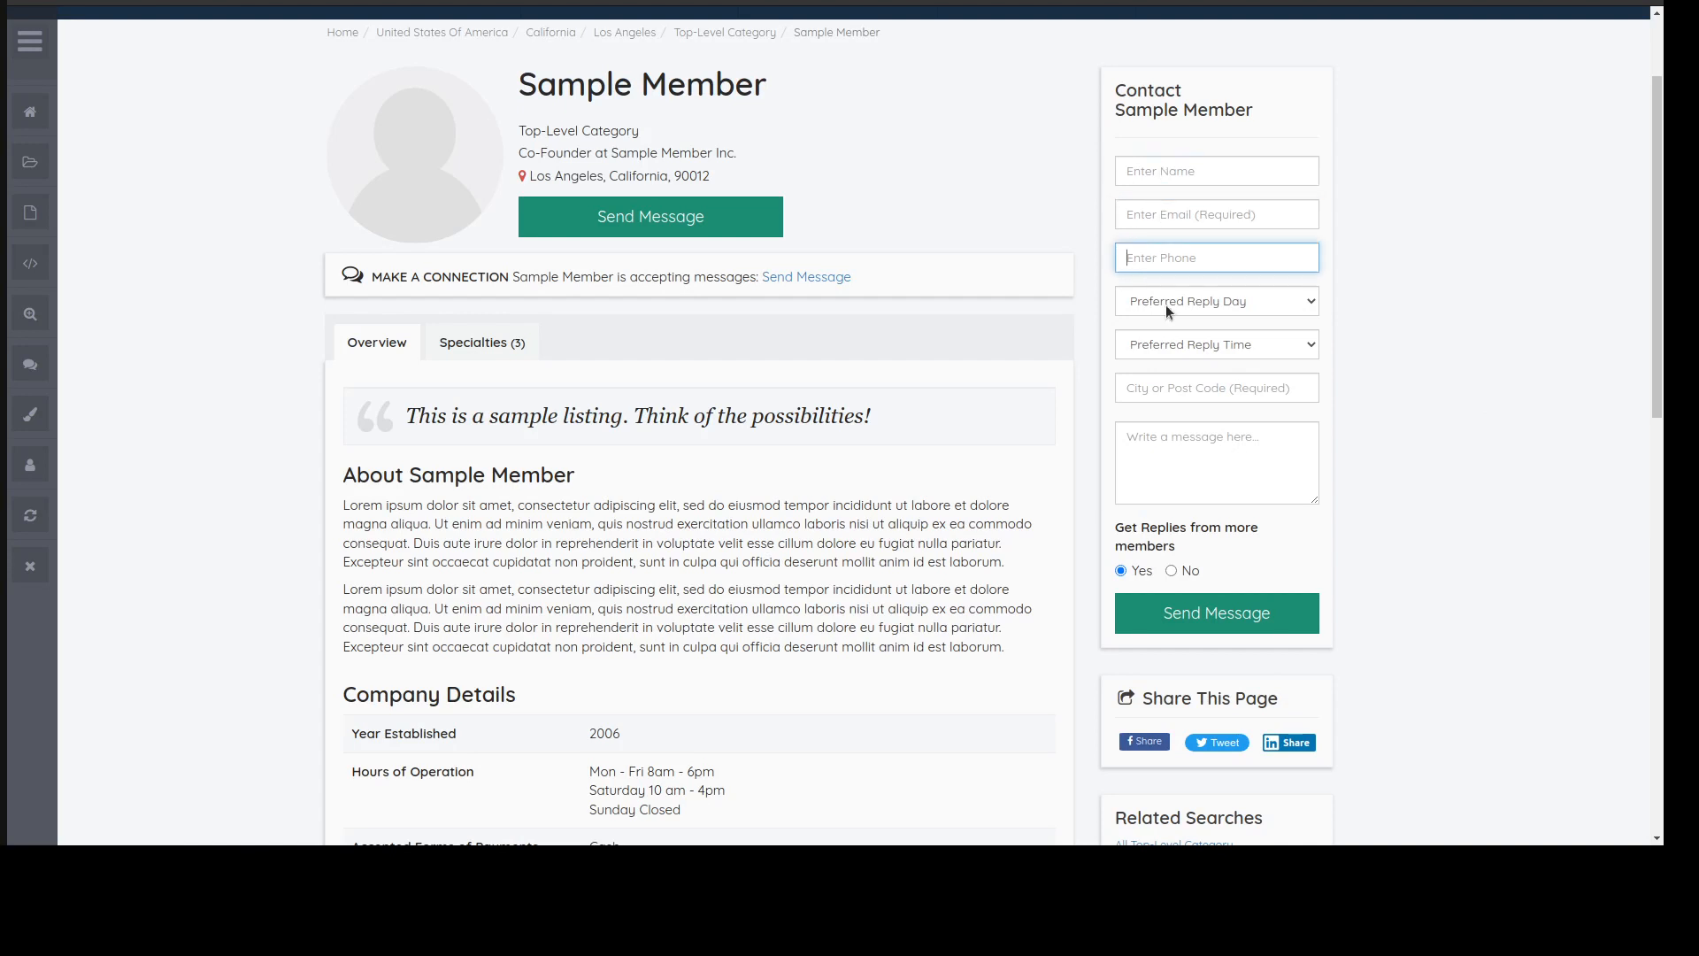
{"action": "left_click", "coordinate": [1165, 304]}
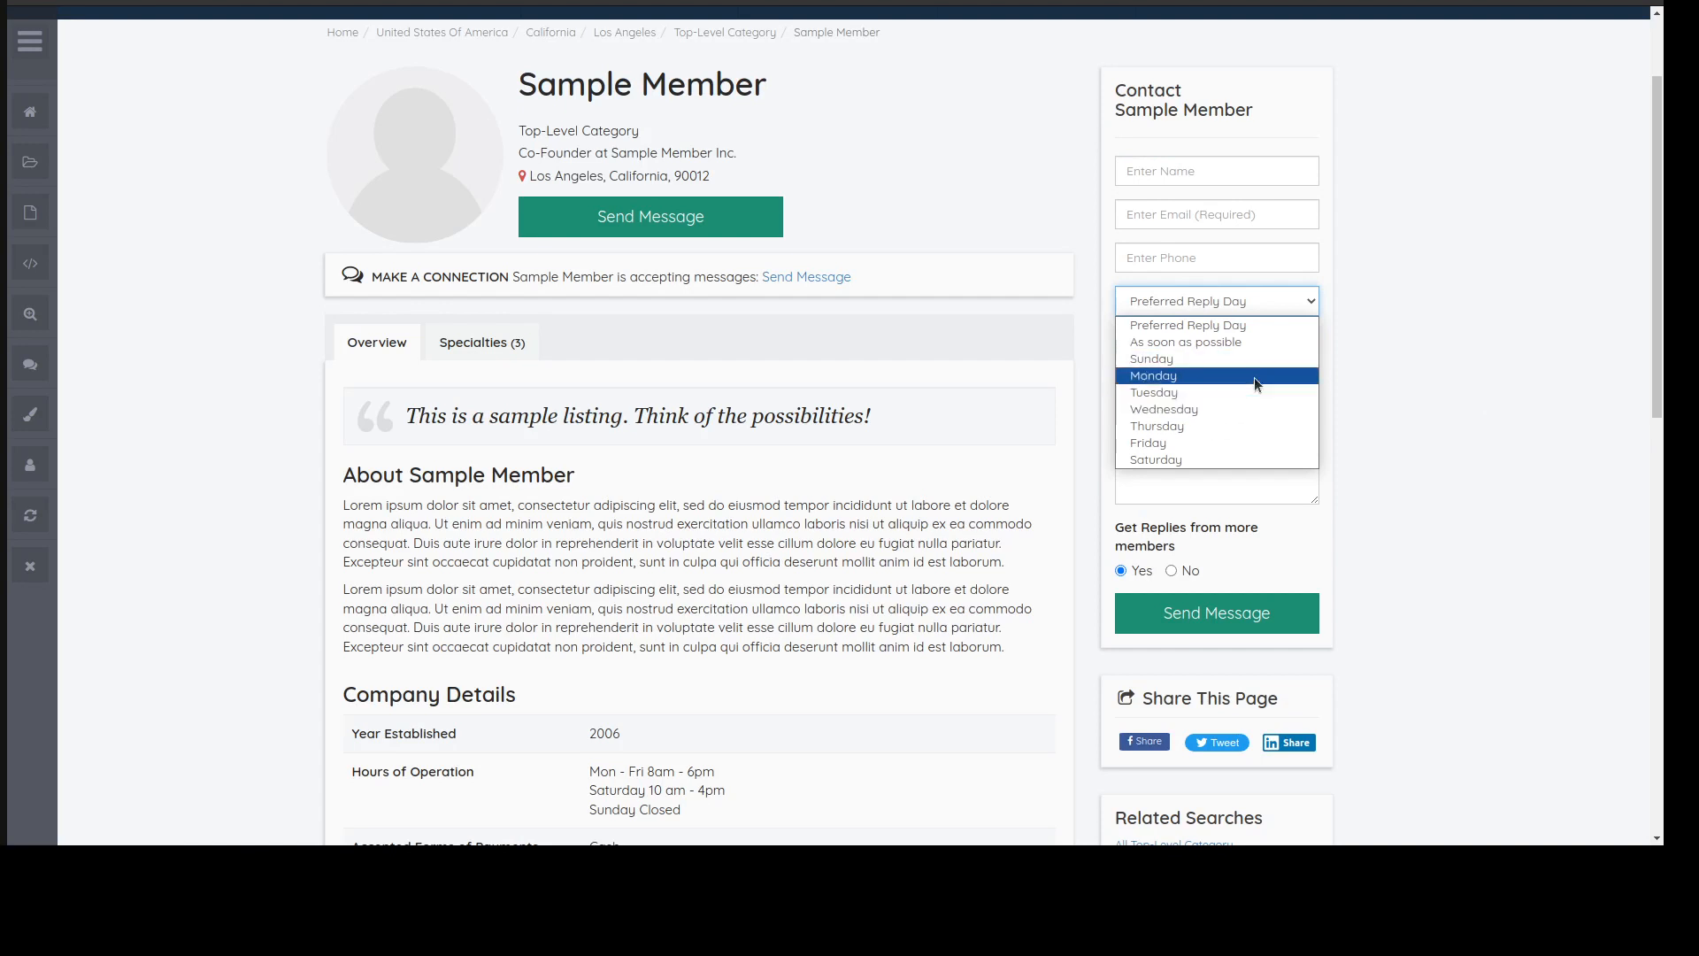
{"action": "left_click", "coordinate": [1419, 365]}
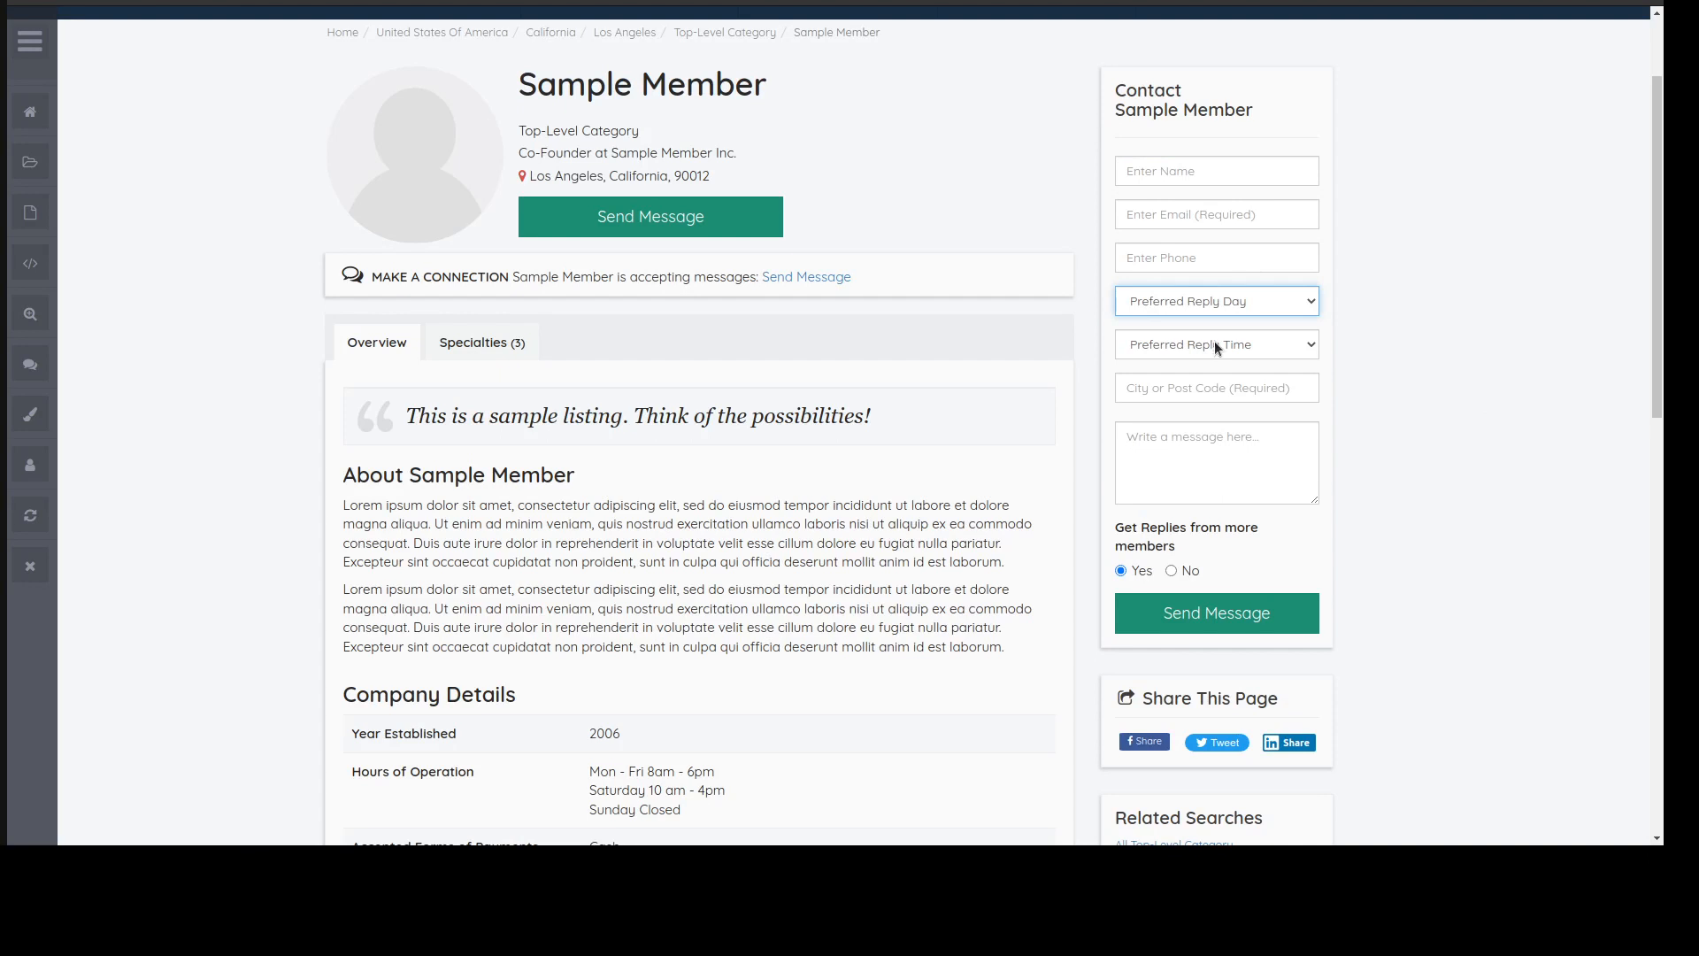
{"action": "left_click", "coordinate": [1172, 343]}
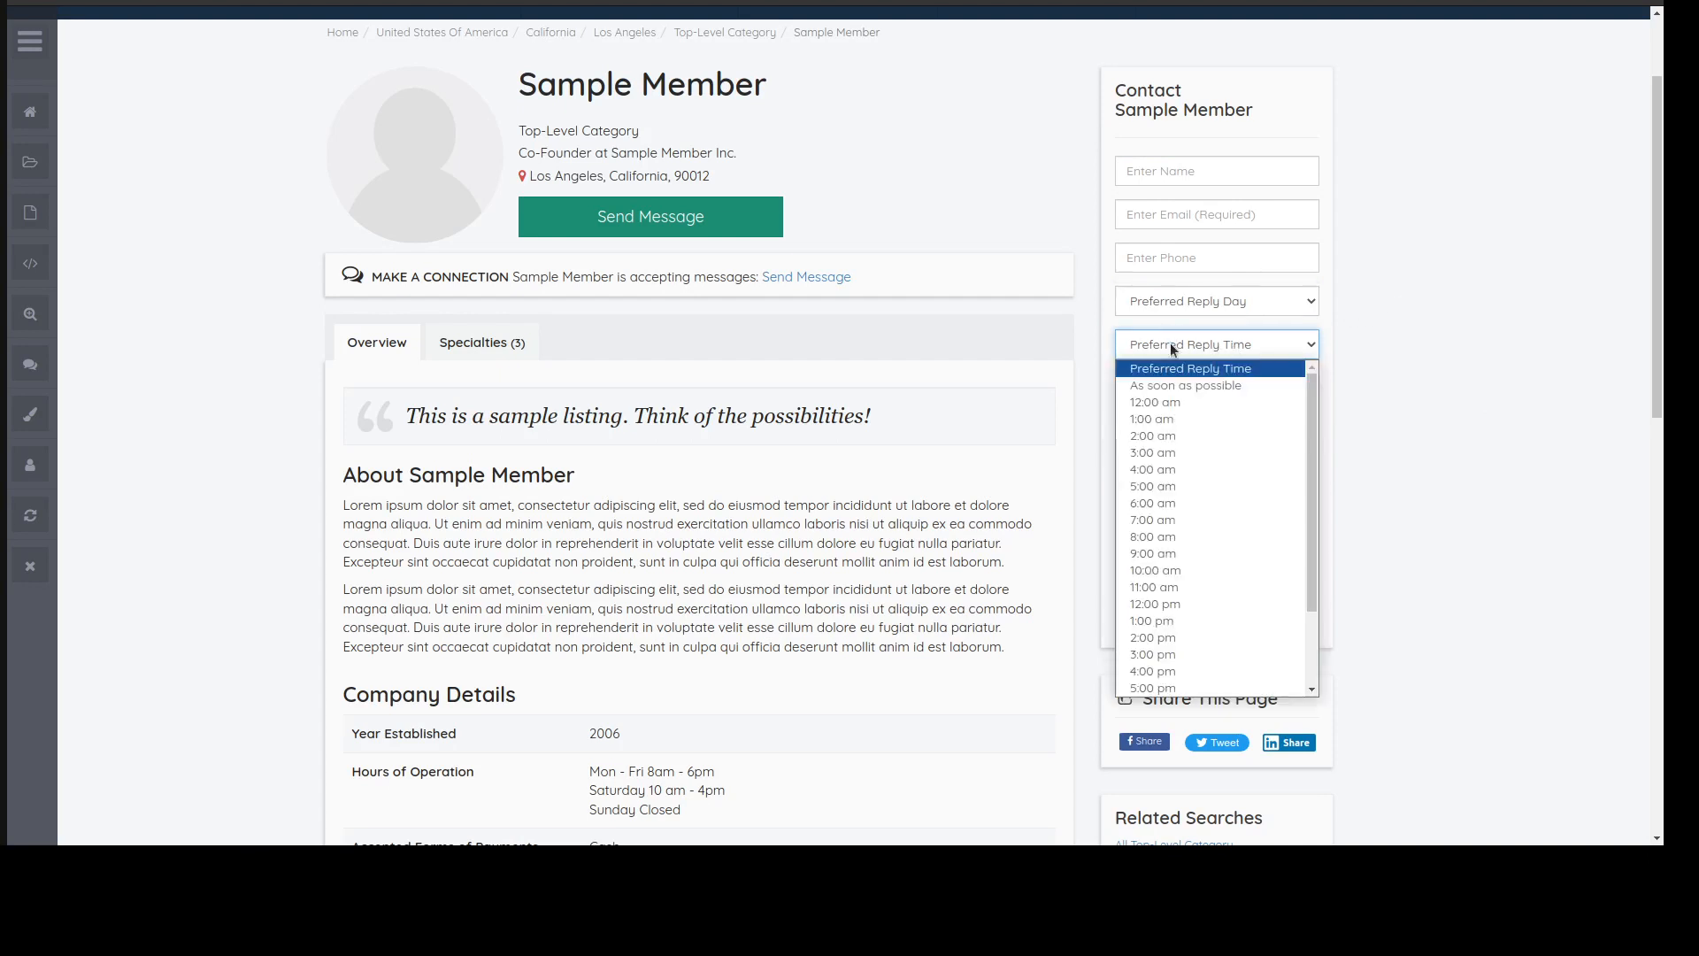
{"action": "left_click", "coordinate": [1170, 342]}
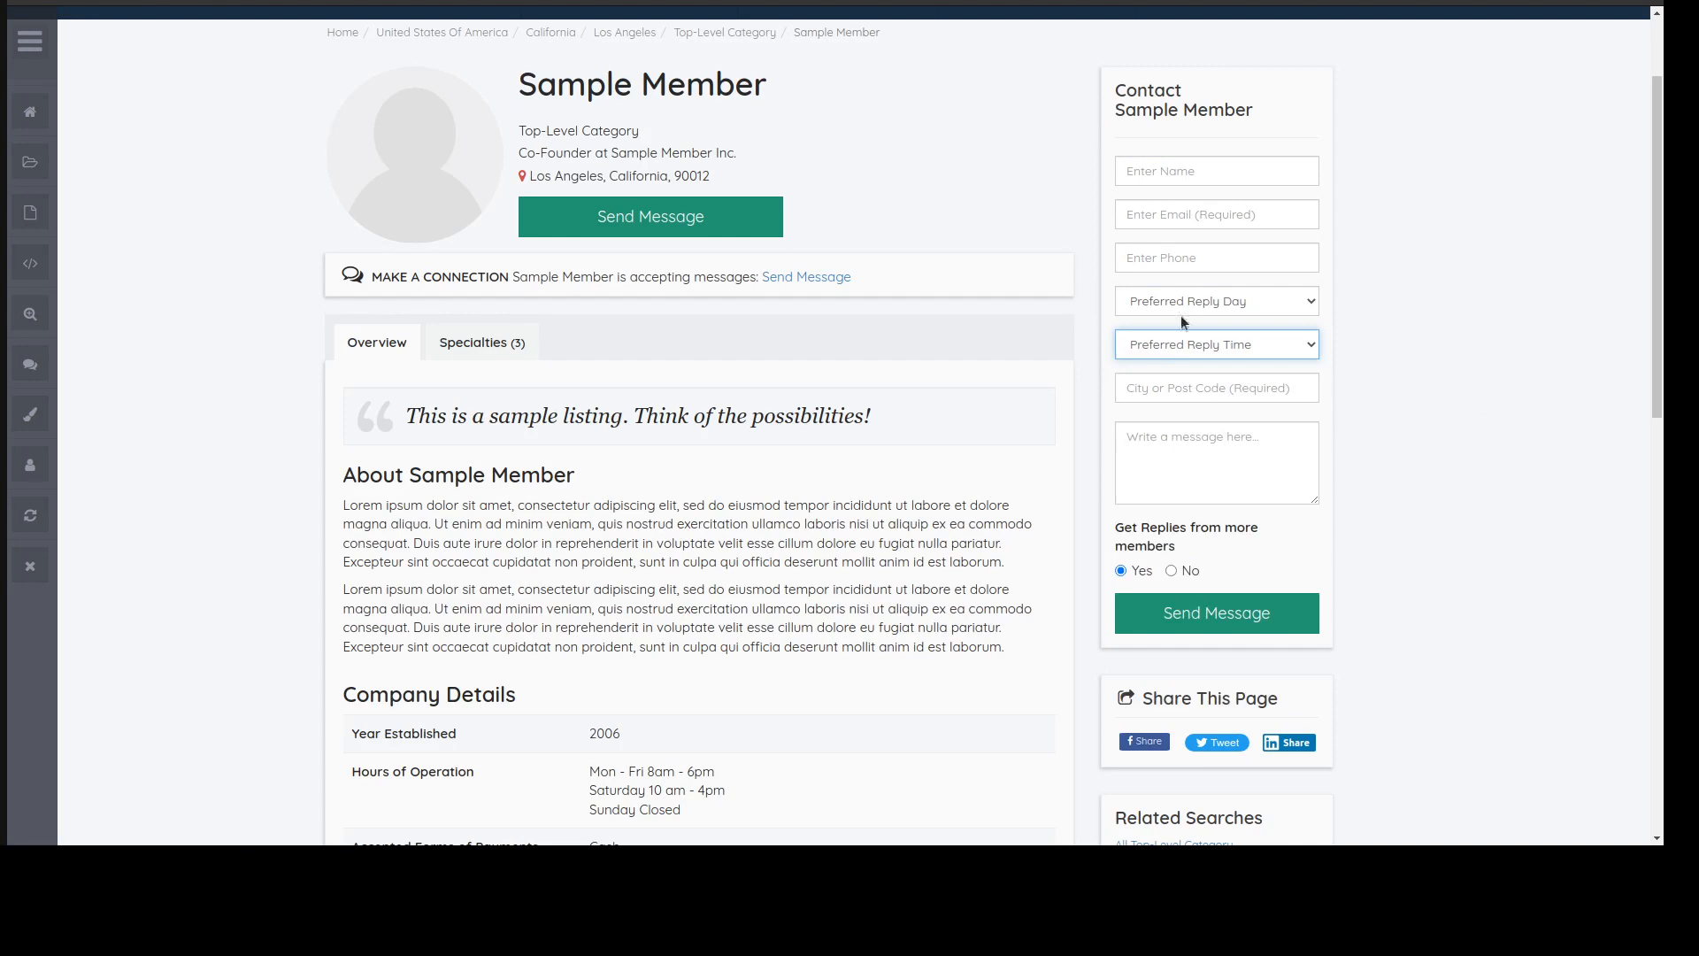
{"action": "left_click", "coordinate": [1382, 306]}
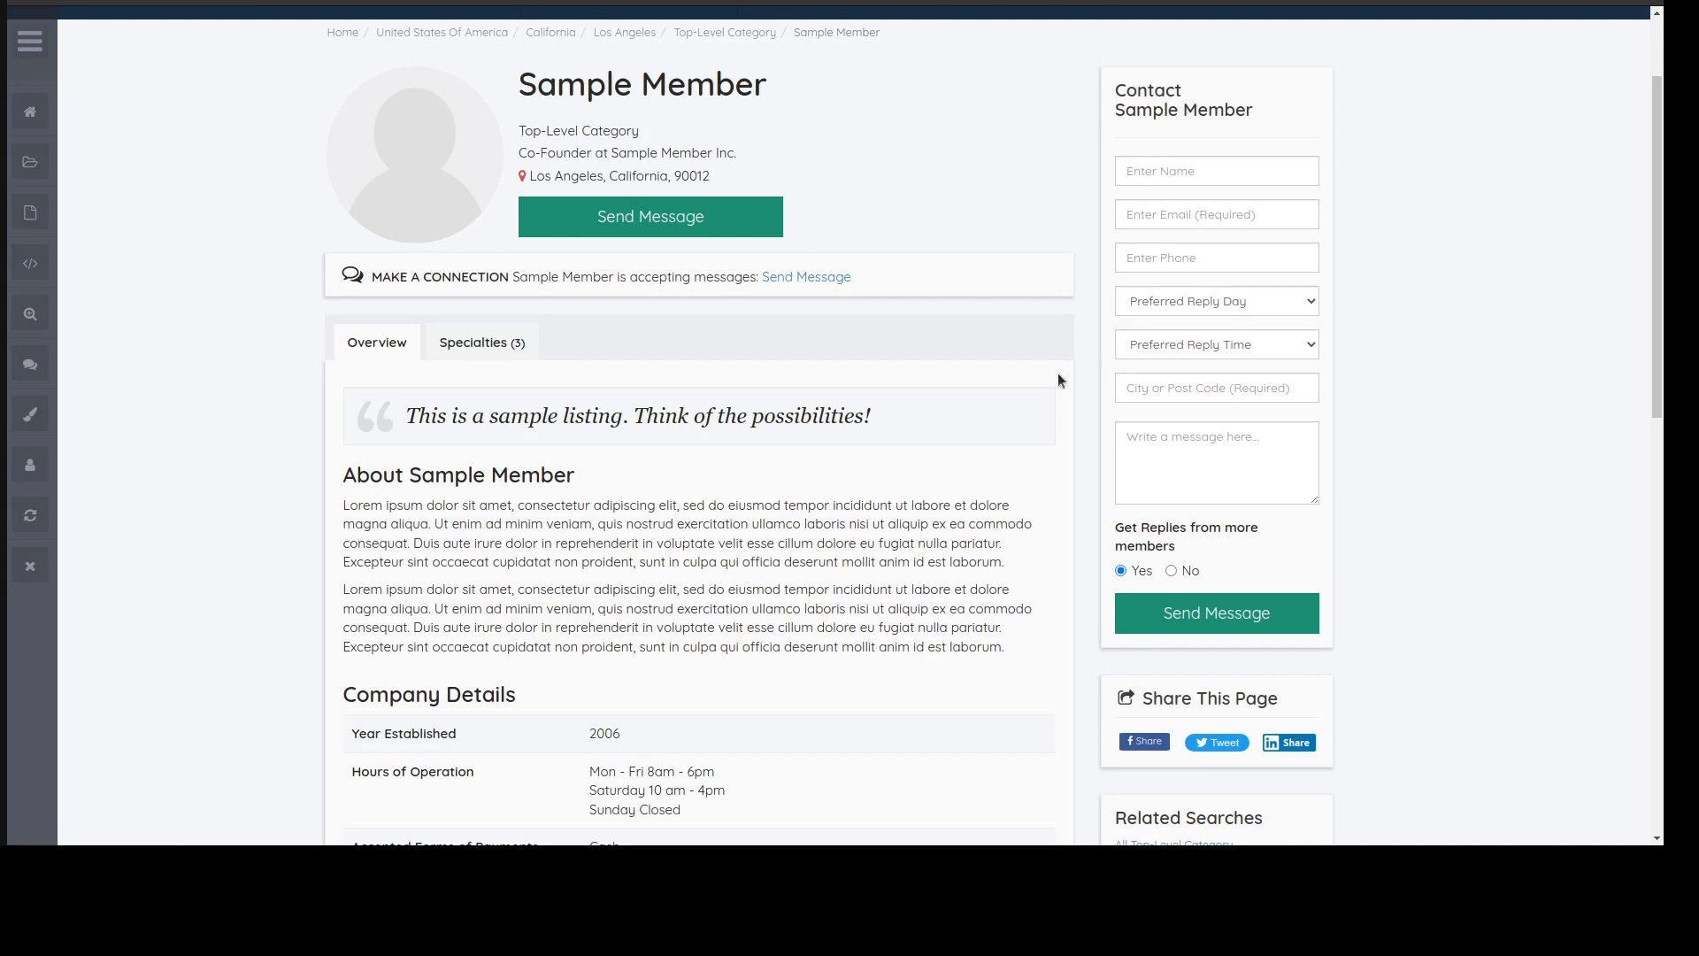
{"action": "left_click", "coordinate": [1183, 350]}
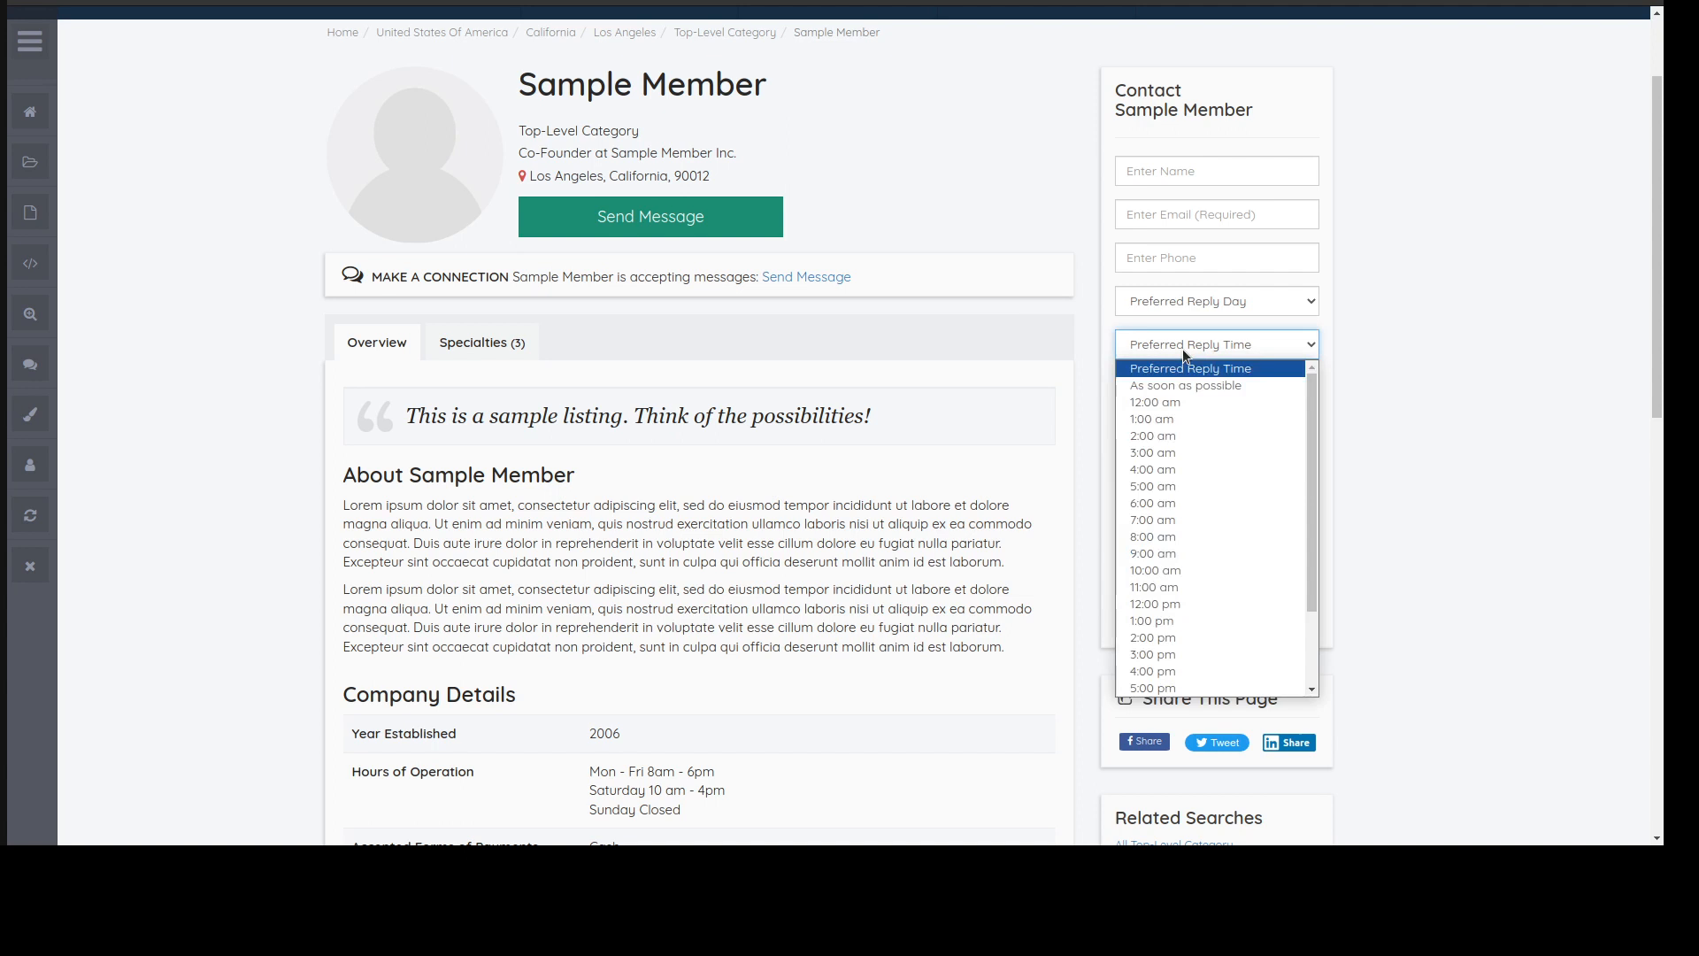
{"action": "left_click", "coordinate": [1584, 328]}
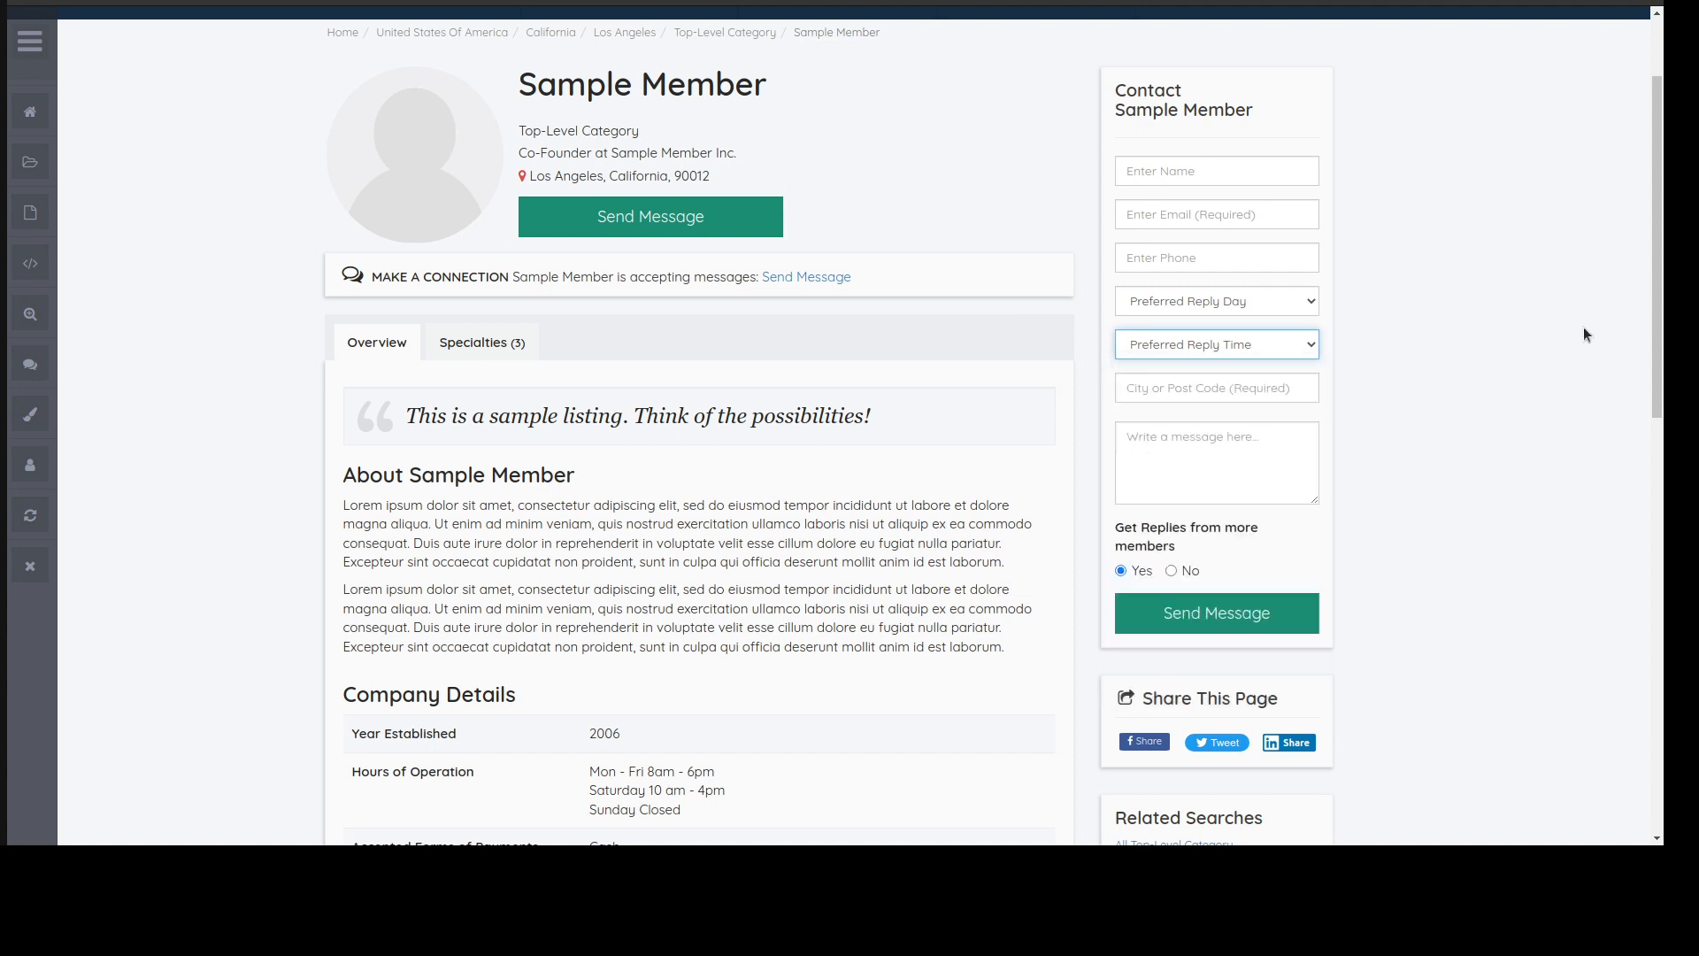
{"action": "left_click", "coordinate": [1391, 384]}
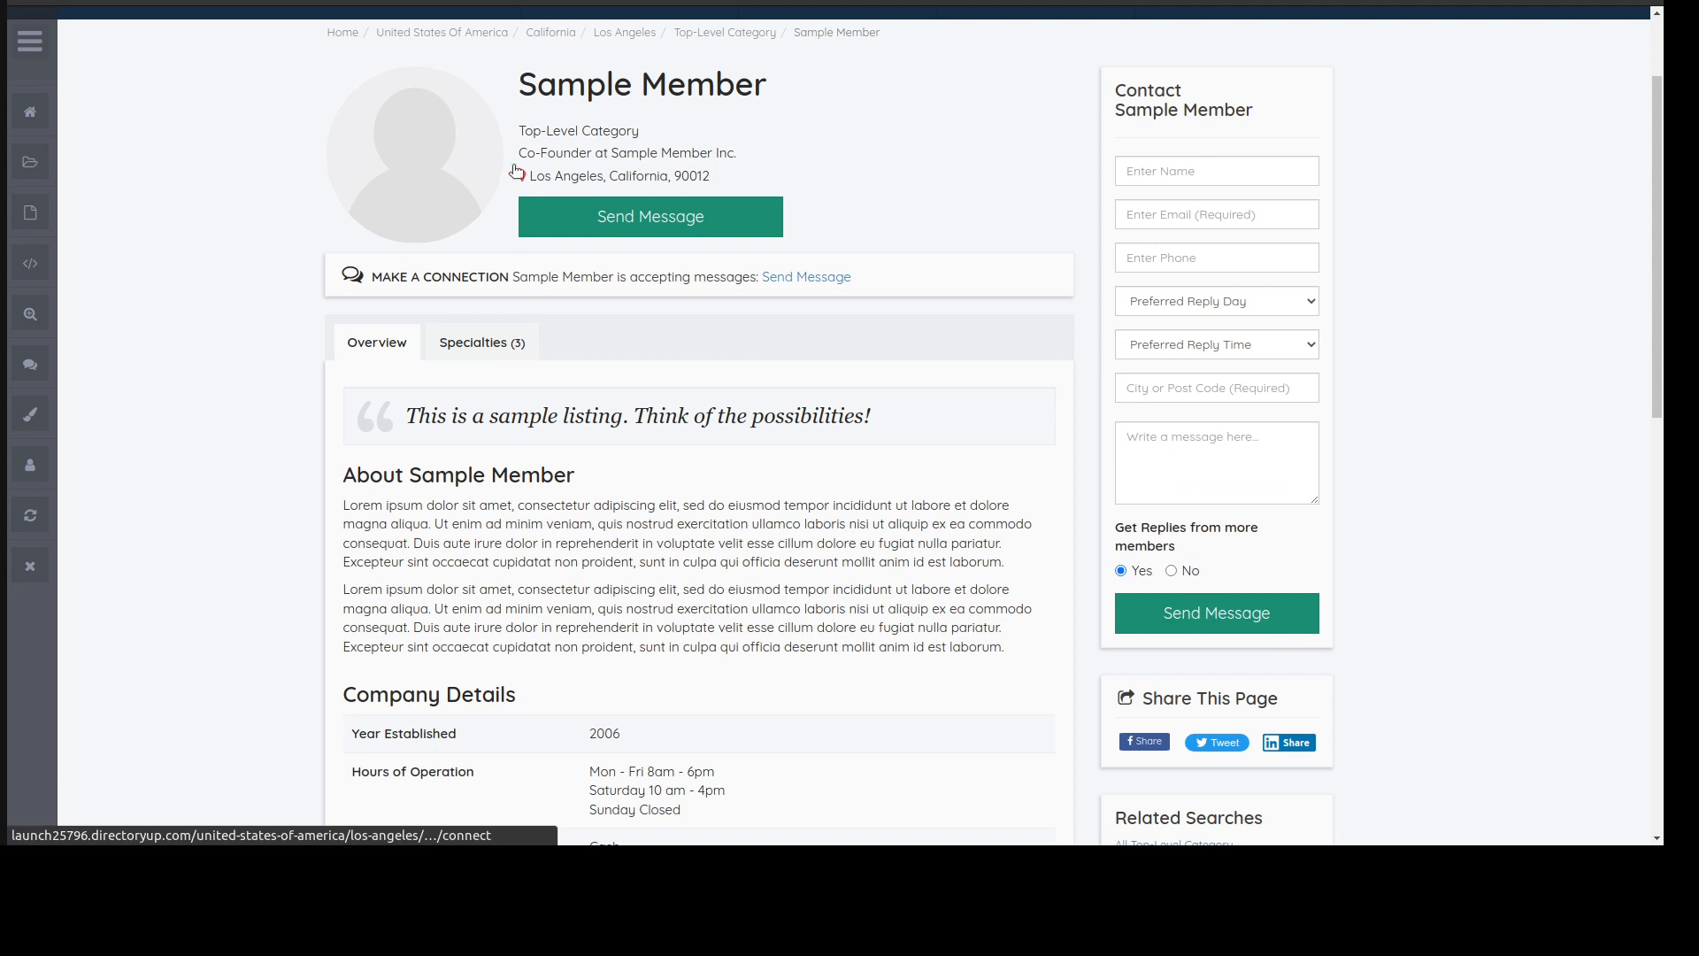
{"action": "left_click", "coordinate": [1191, 343]}
{"action": "key", "text": "Escape"}
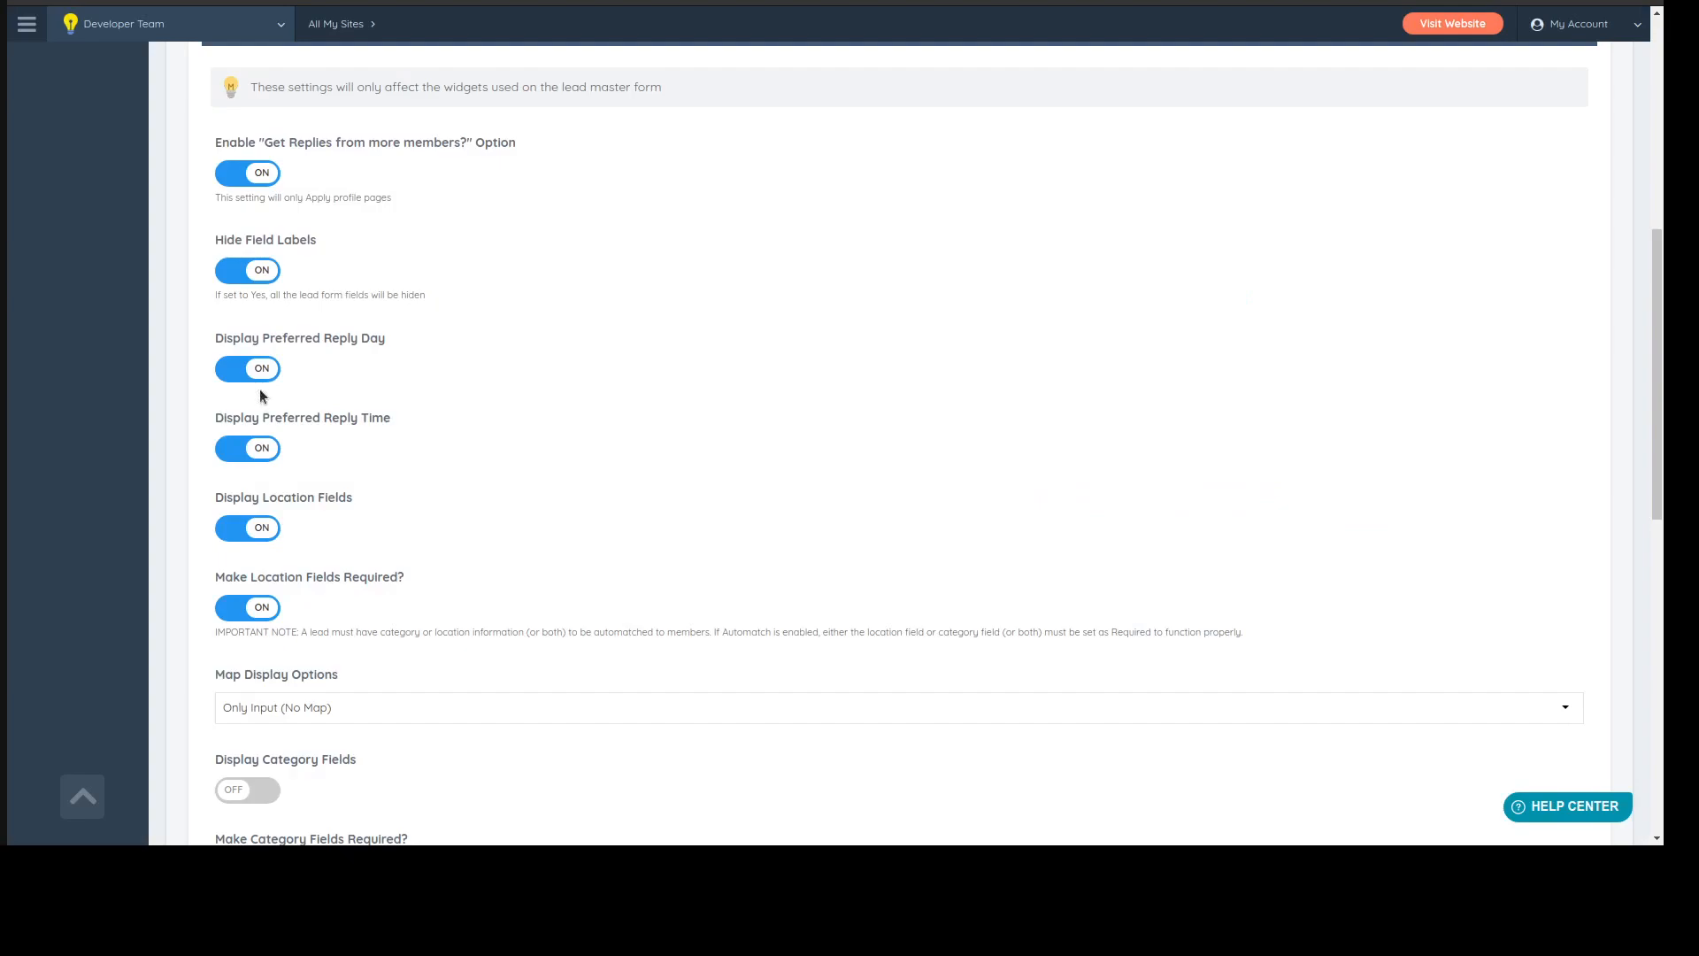
- Turn off Display Preferred Reply Day and Display Preferred Reply Time in the Main Action's Form Settings and save the changes
{"action": "left_click", "coordinate": [247, 370]}
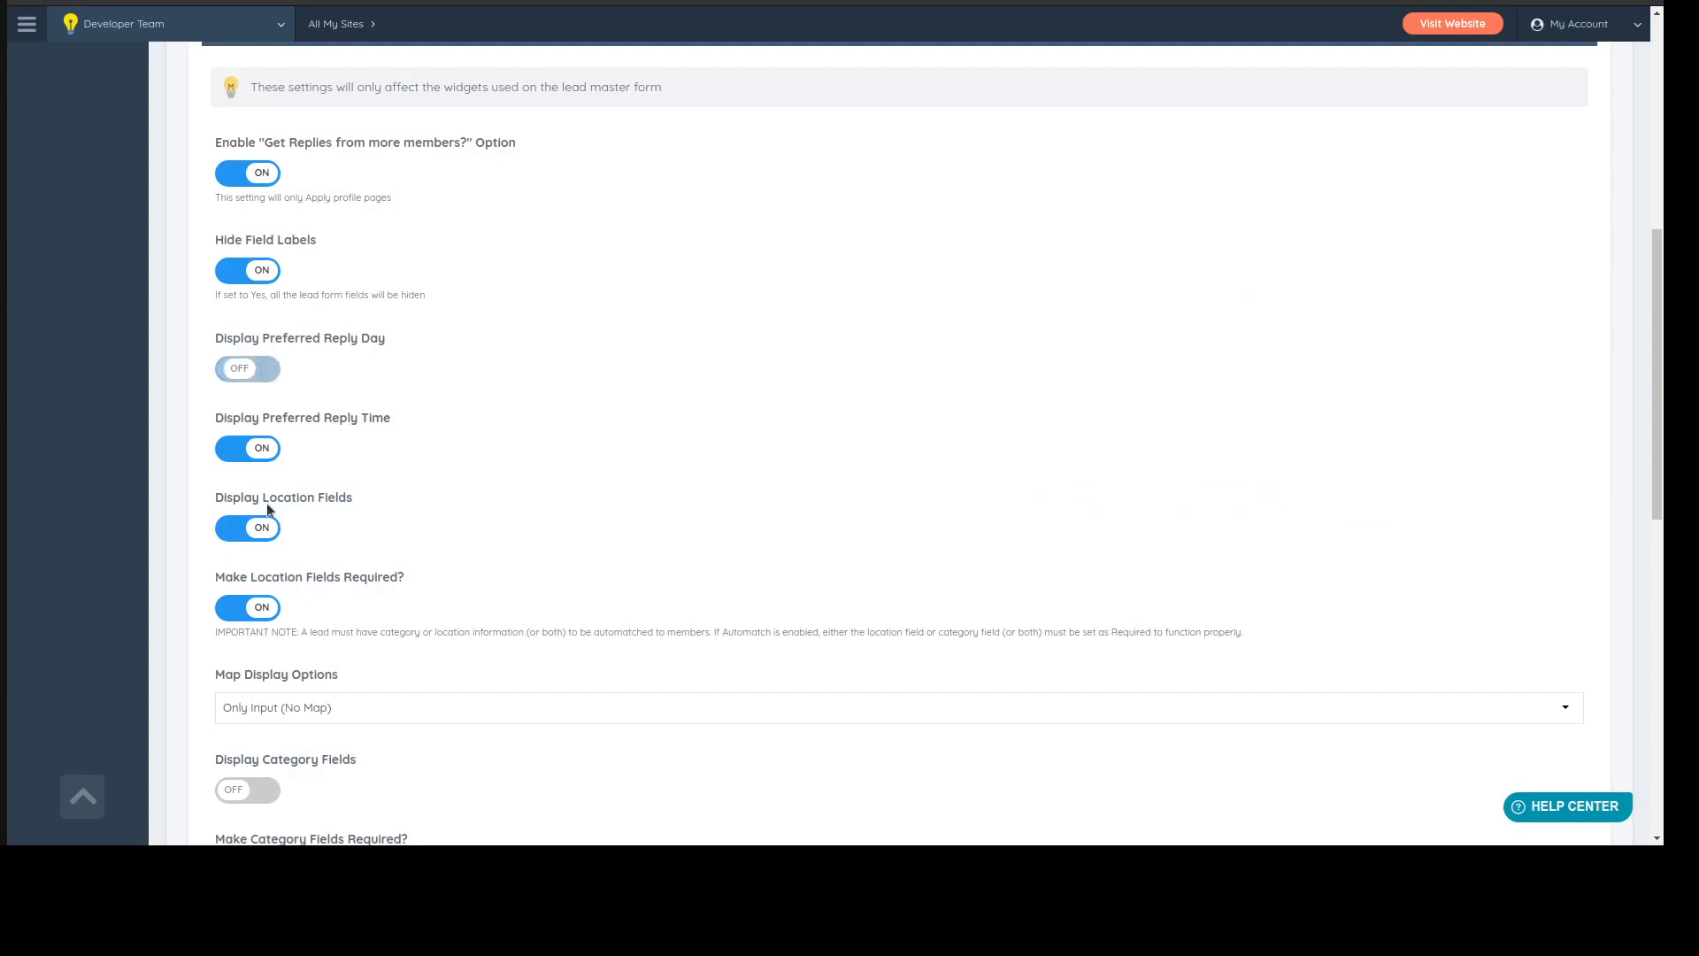
{"action": "left_click", "coordinate": [248, 450]}
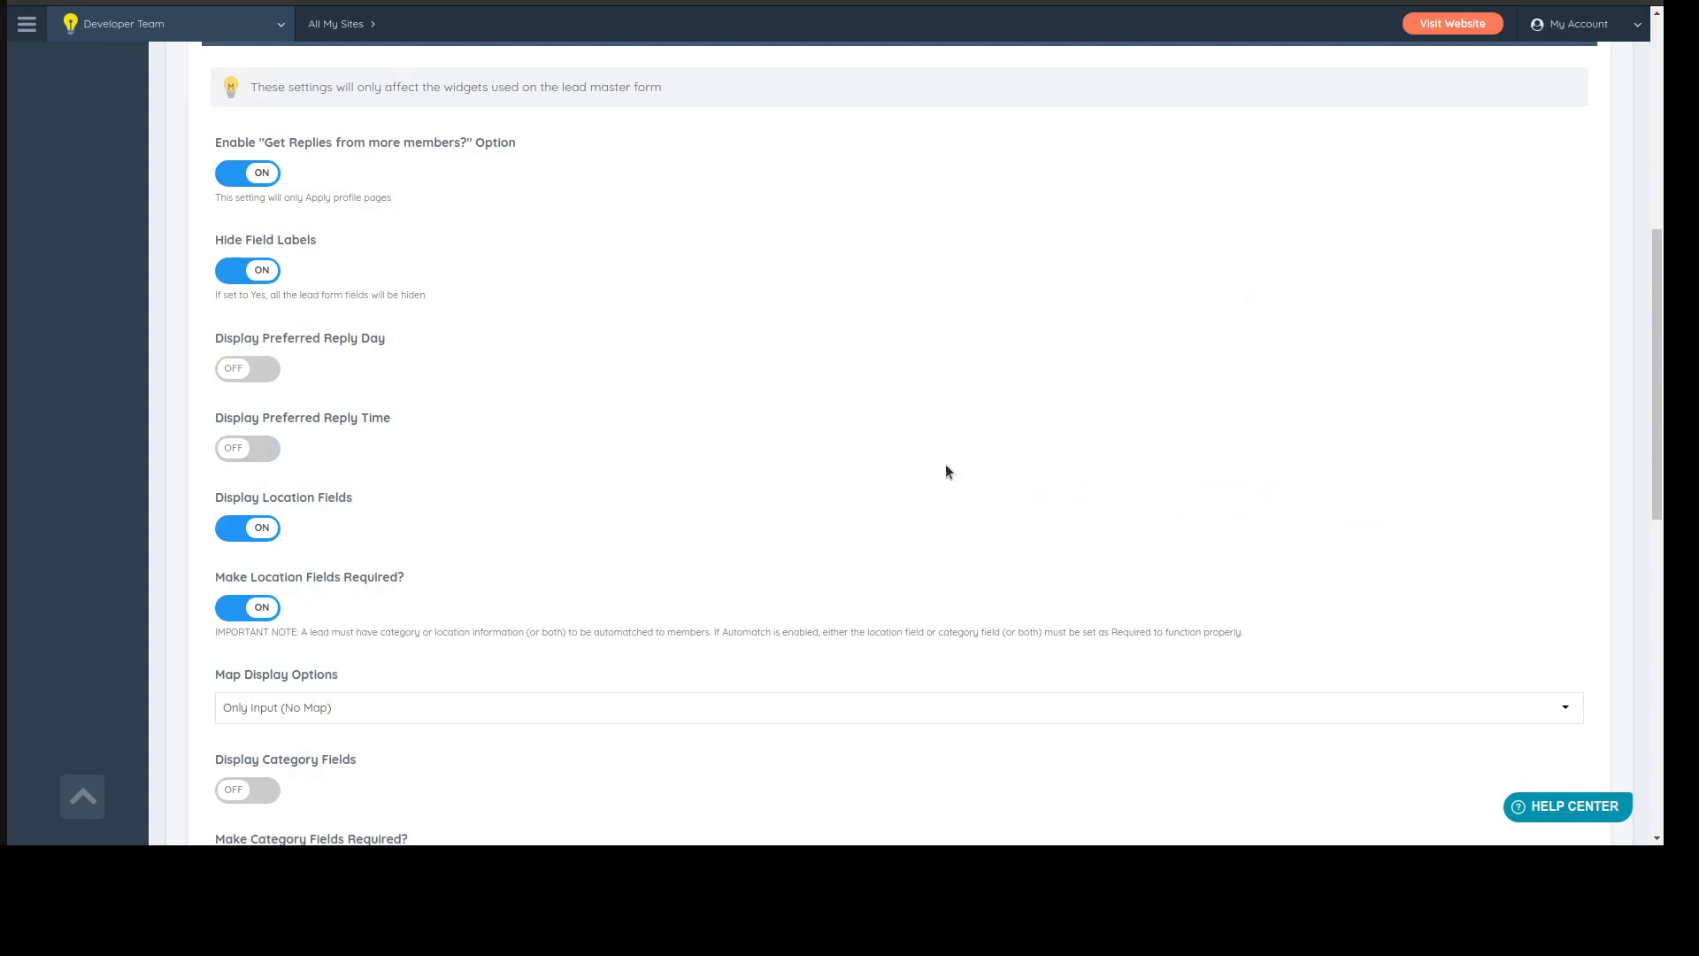
{"action": "scroll", "coordinate": [945, 471], "scroll_direction": "up", "scroll_amount": 7}
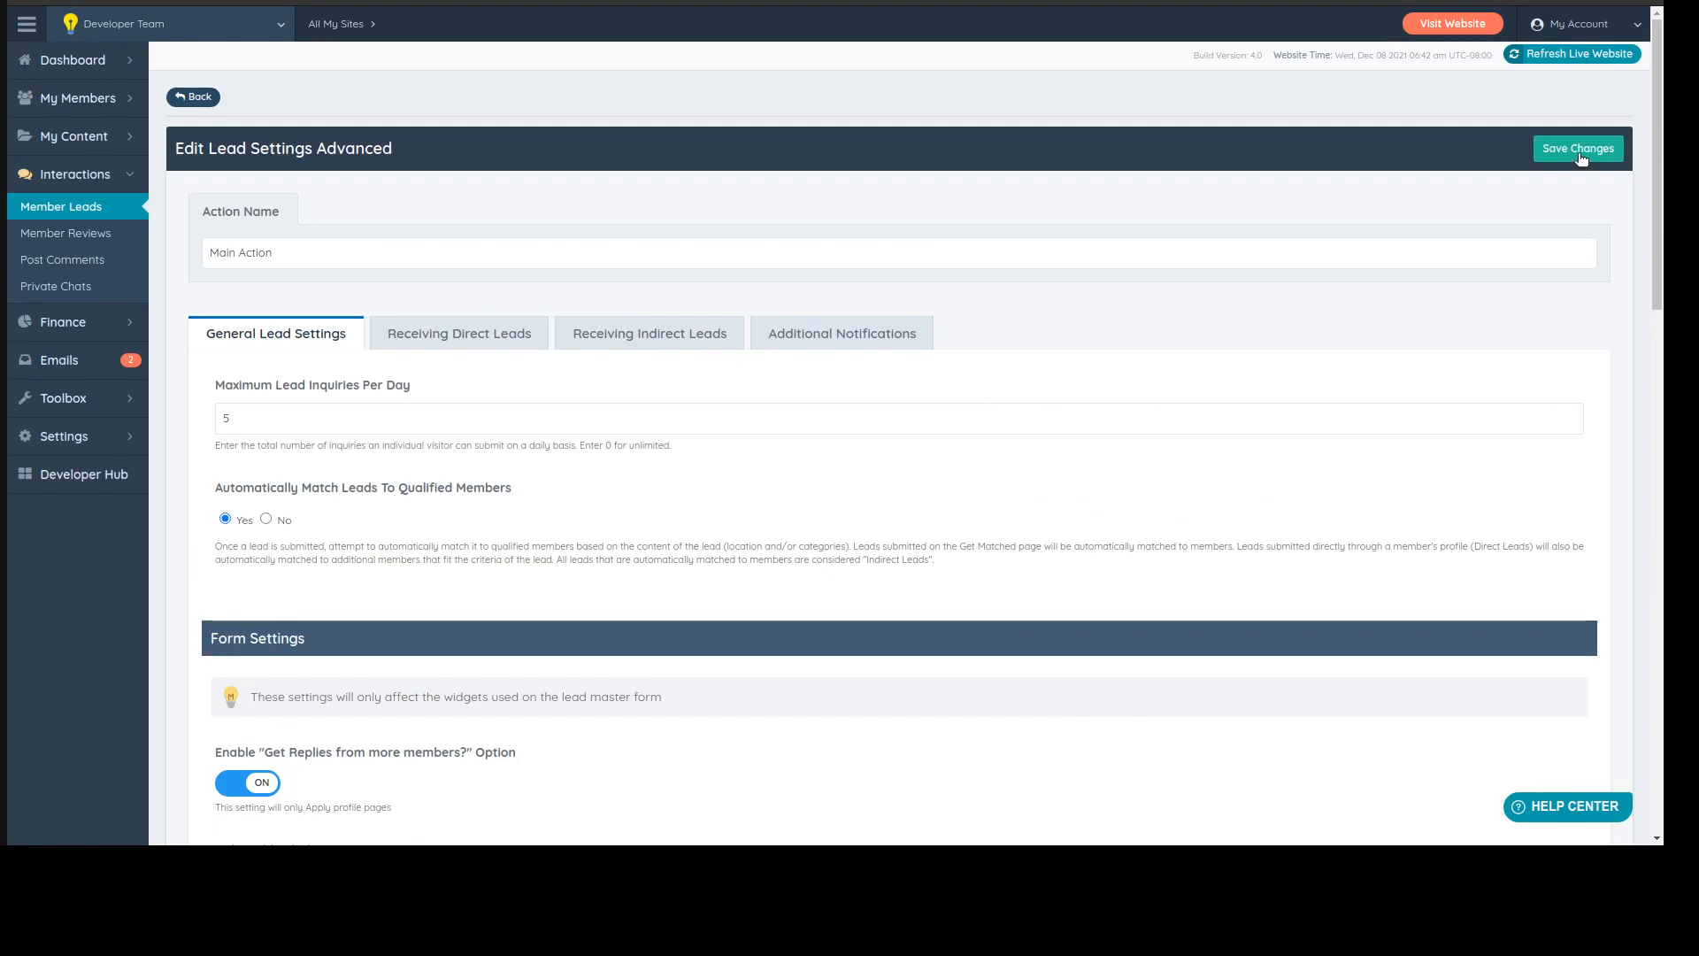
{"action": "left_click", "coordinate": [1580, 151]}
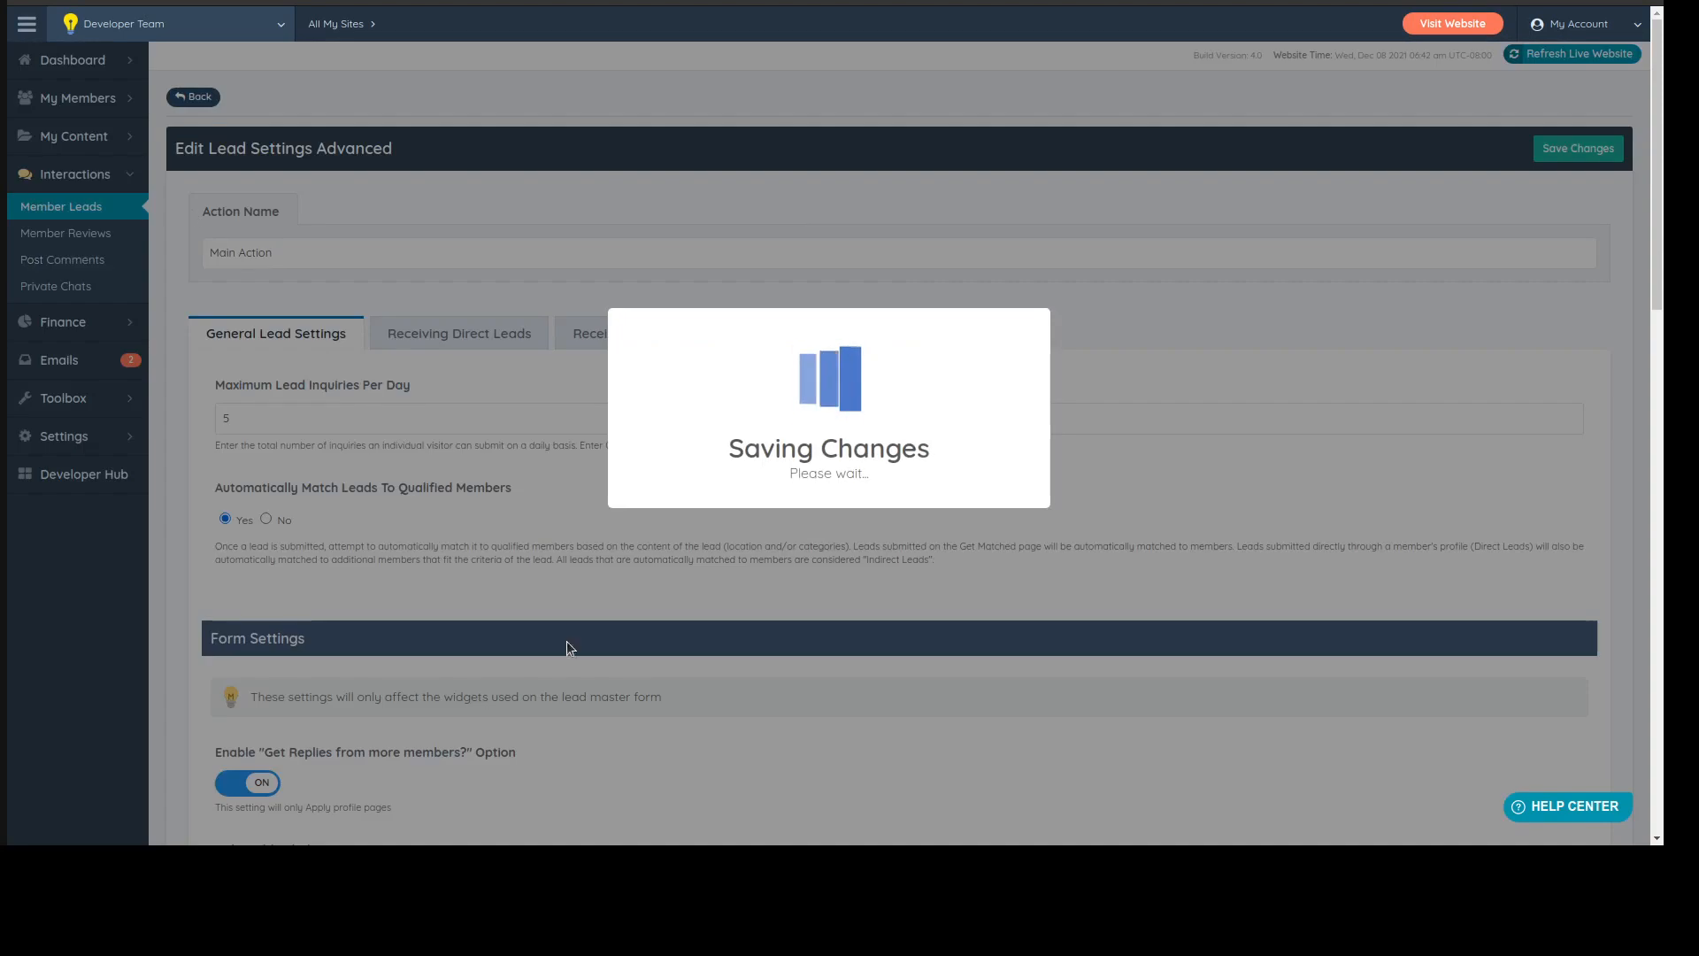
{"action": "scroll", "coordinate": [566, 641], "scroll_direction": "down", "scroll_amount": 8}
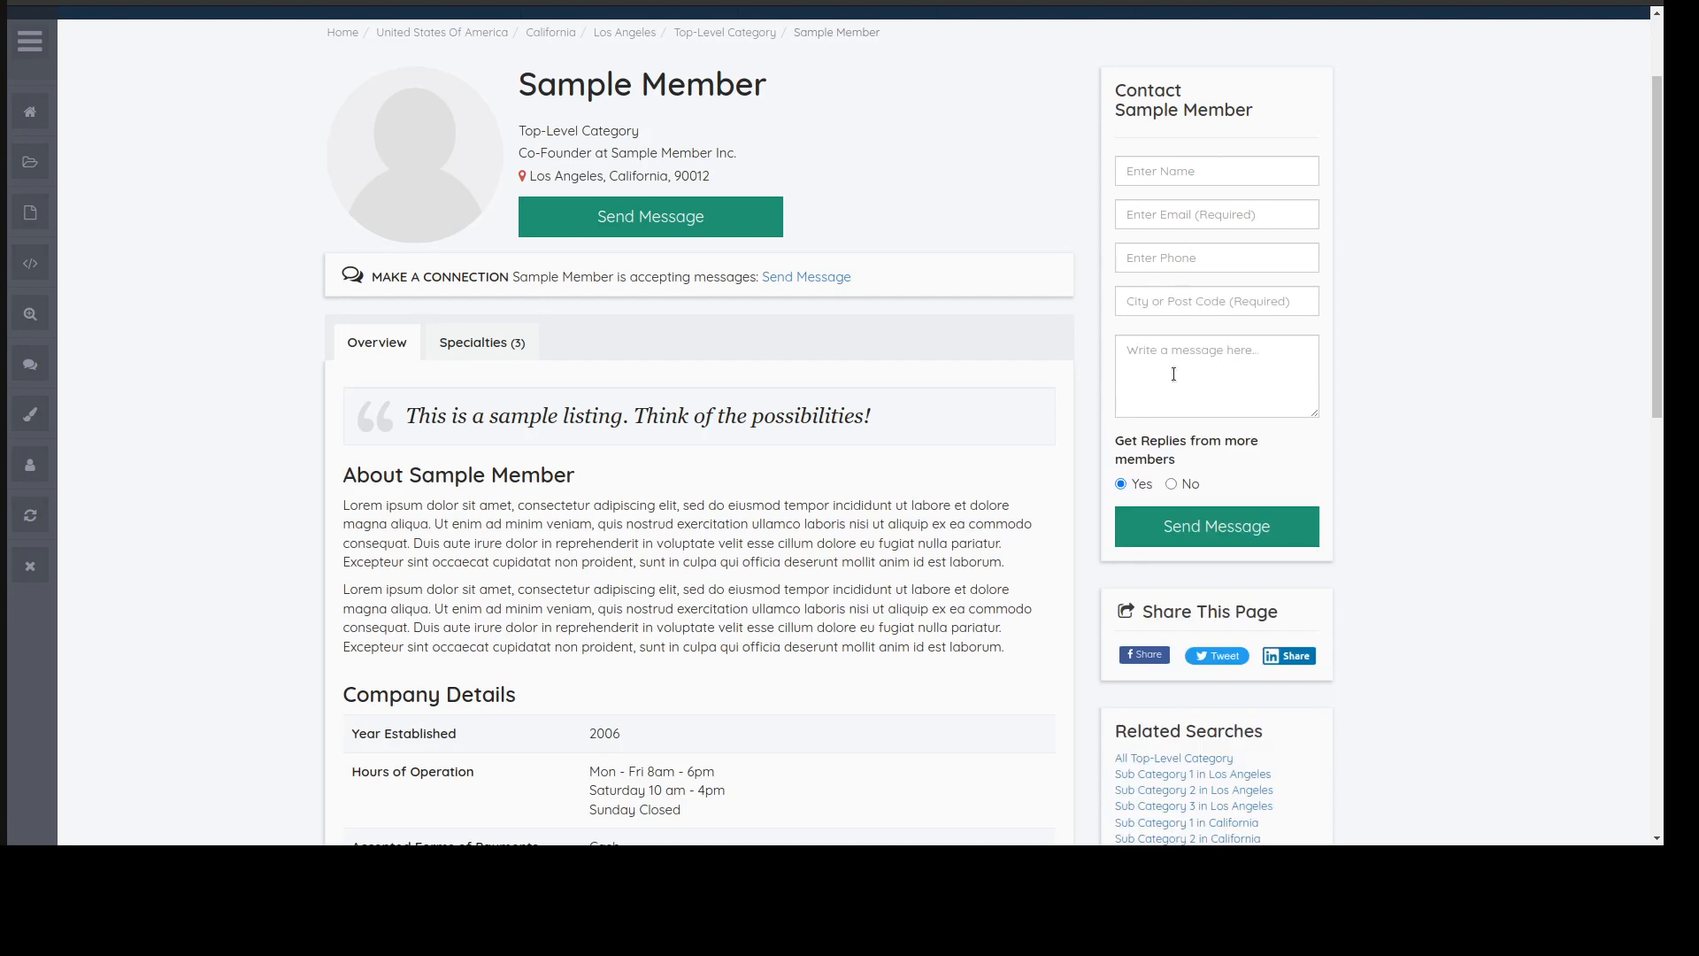
- Check the location, message and "Get Replies from more members" fields in the updated Sample Member contact form
{"action": "left_click", "coordinate": [1172, 306]}
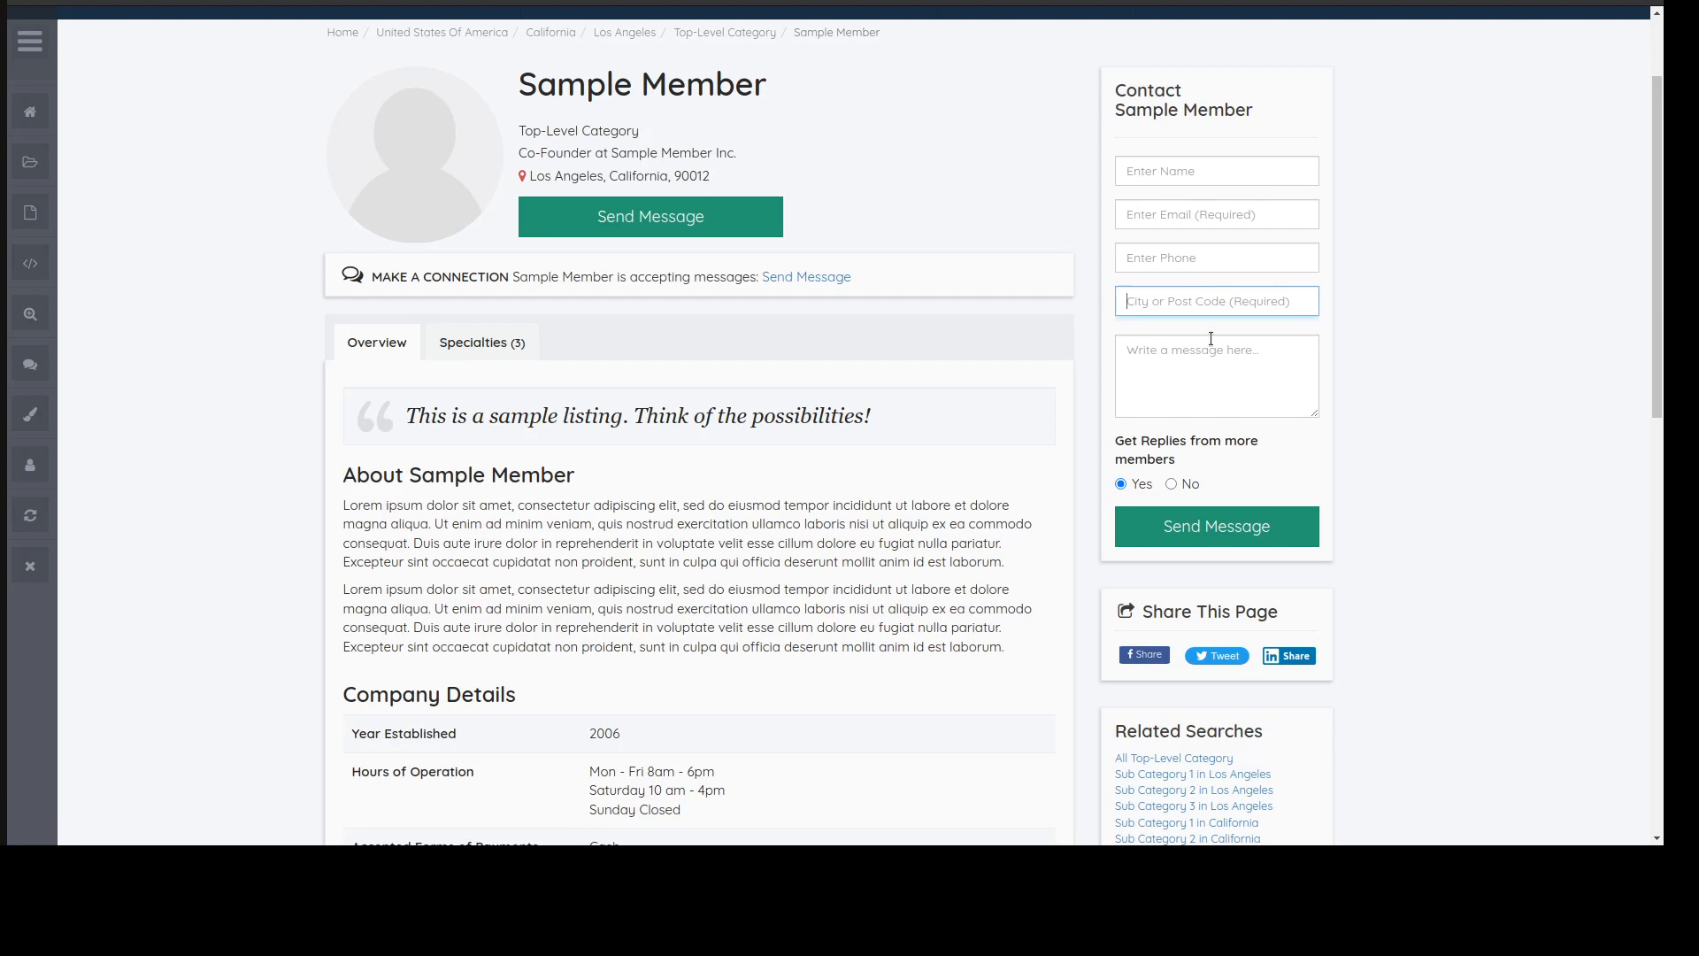
{"action": "left_click", "coordinate": [1241, 357]}
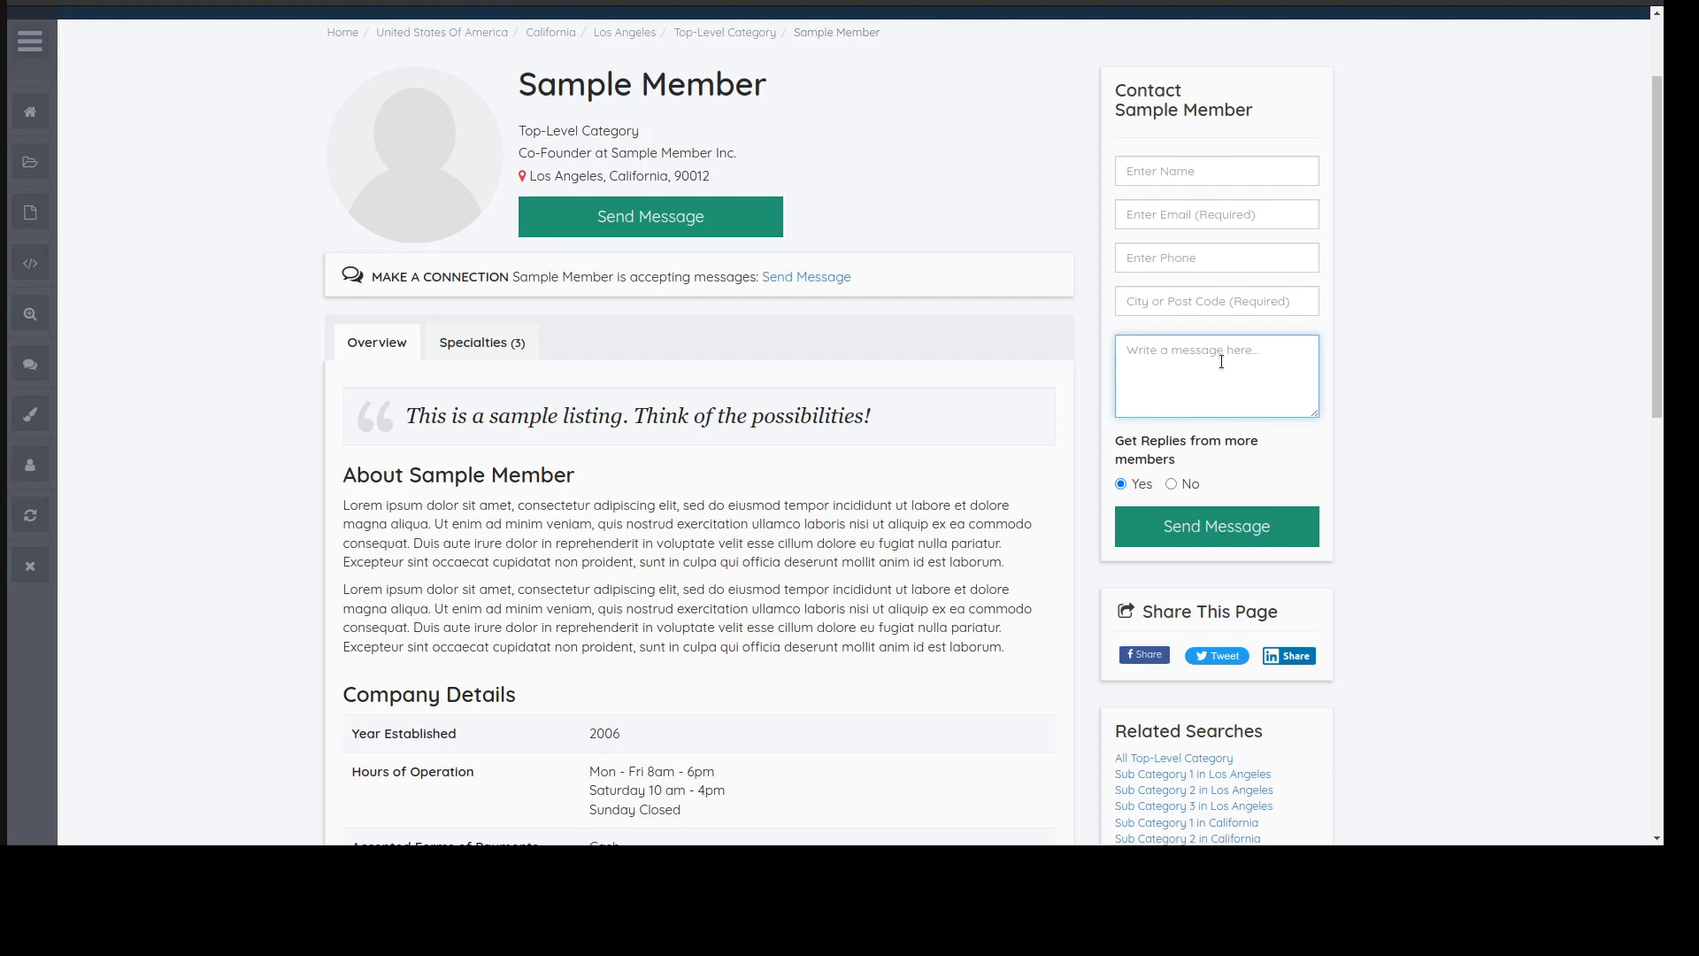
{"action": "left_click", "coordinate": [1166, 480]}
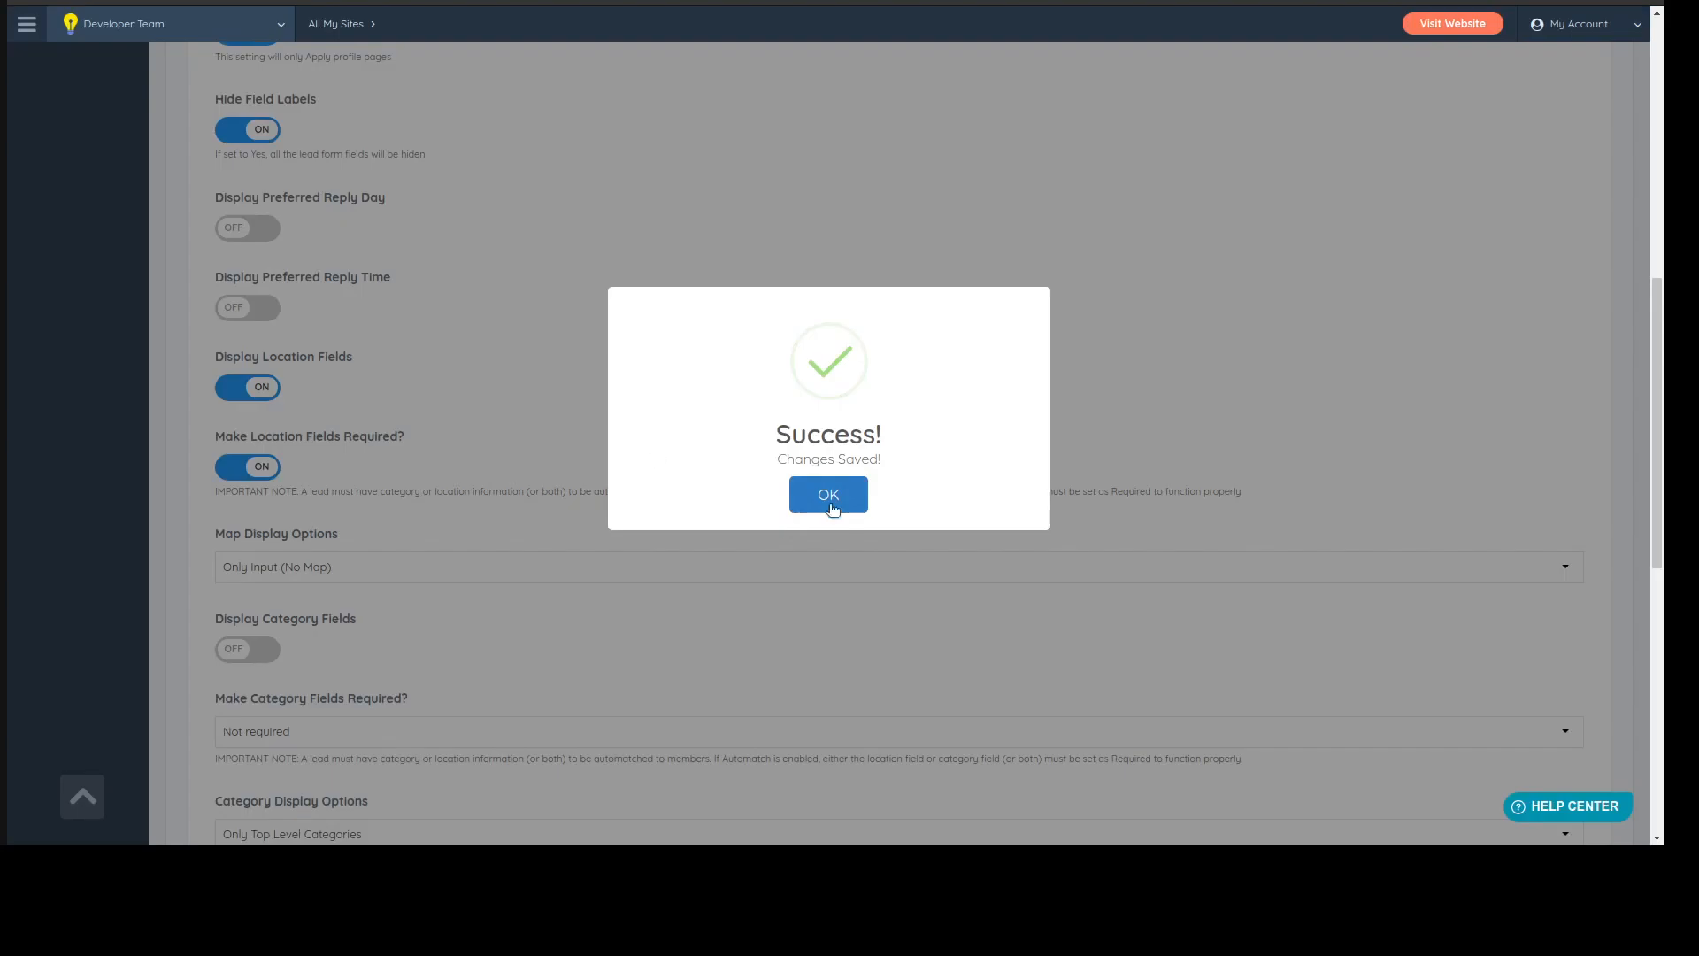
- Dismiss the save confirmation and review the "Automatically Match Leads To Qualified Members" setting in the General Lead Settings
{"action": "left_click", "coordinate": [827, 494]}
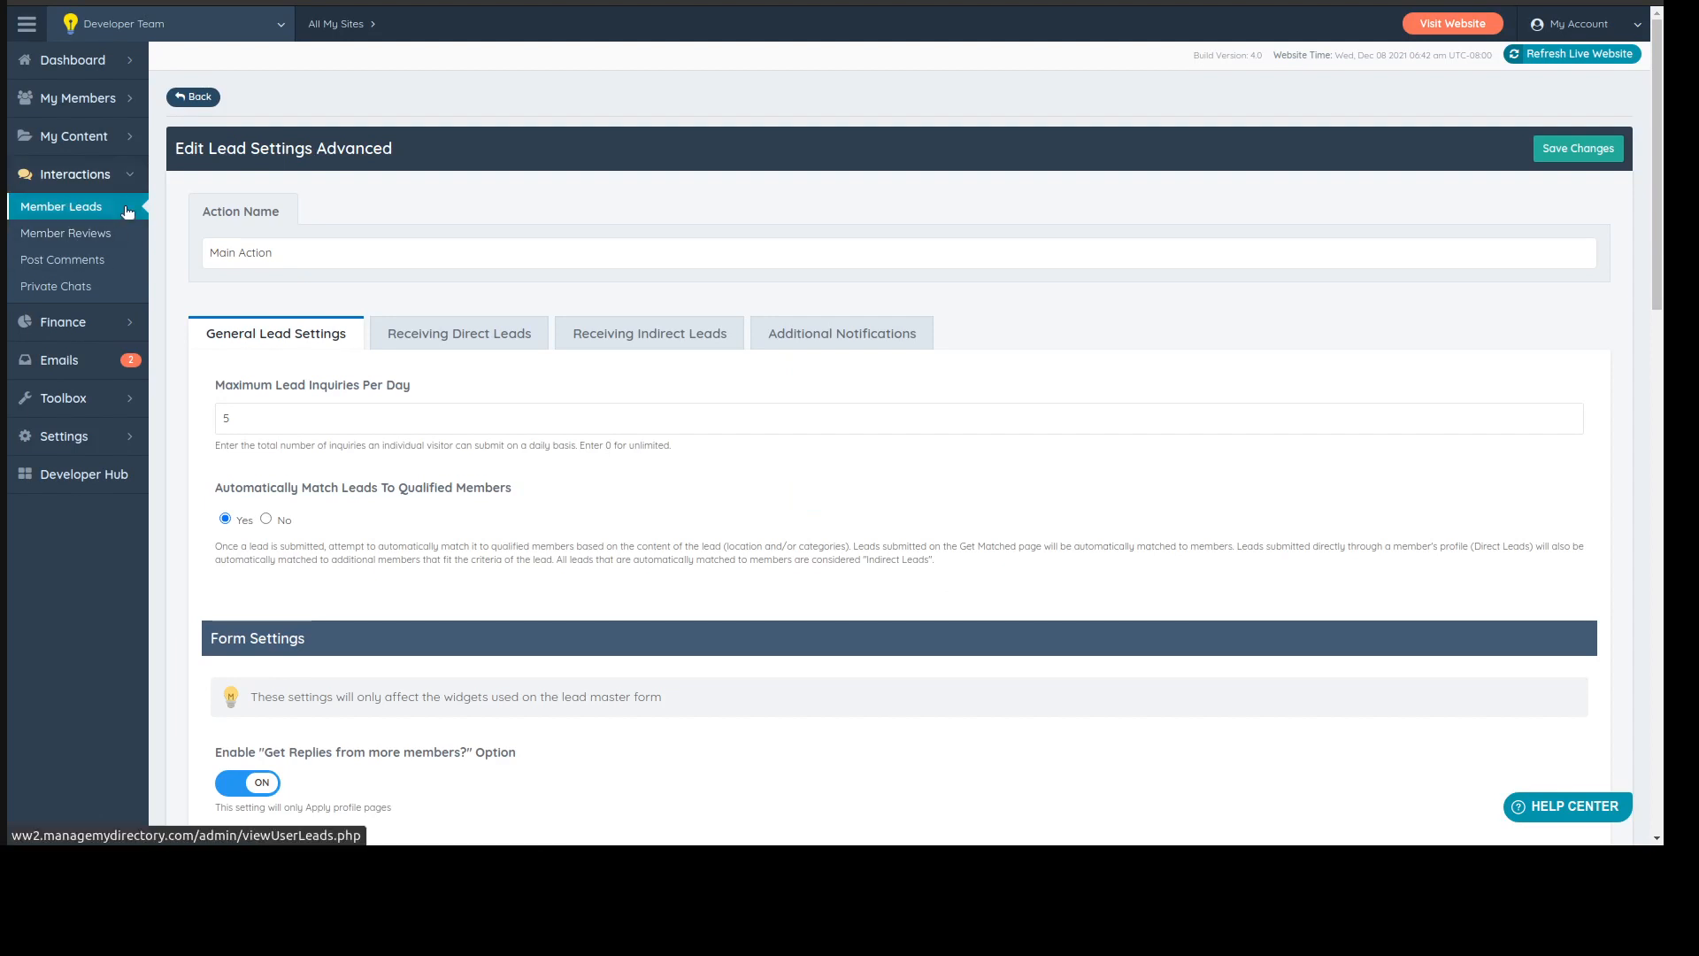
{"action": "scroll", "coordinate": [379, 482], "scroll_direction": "down", "scroll_amount": 2}
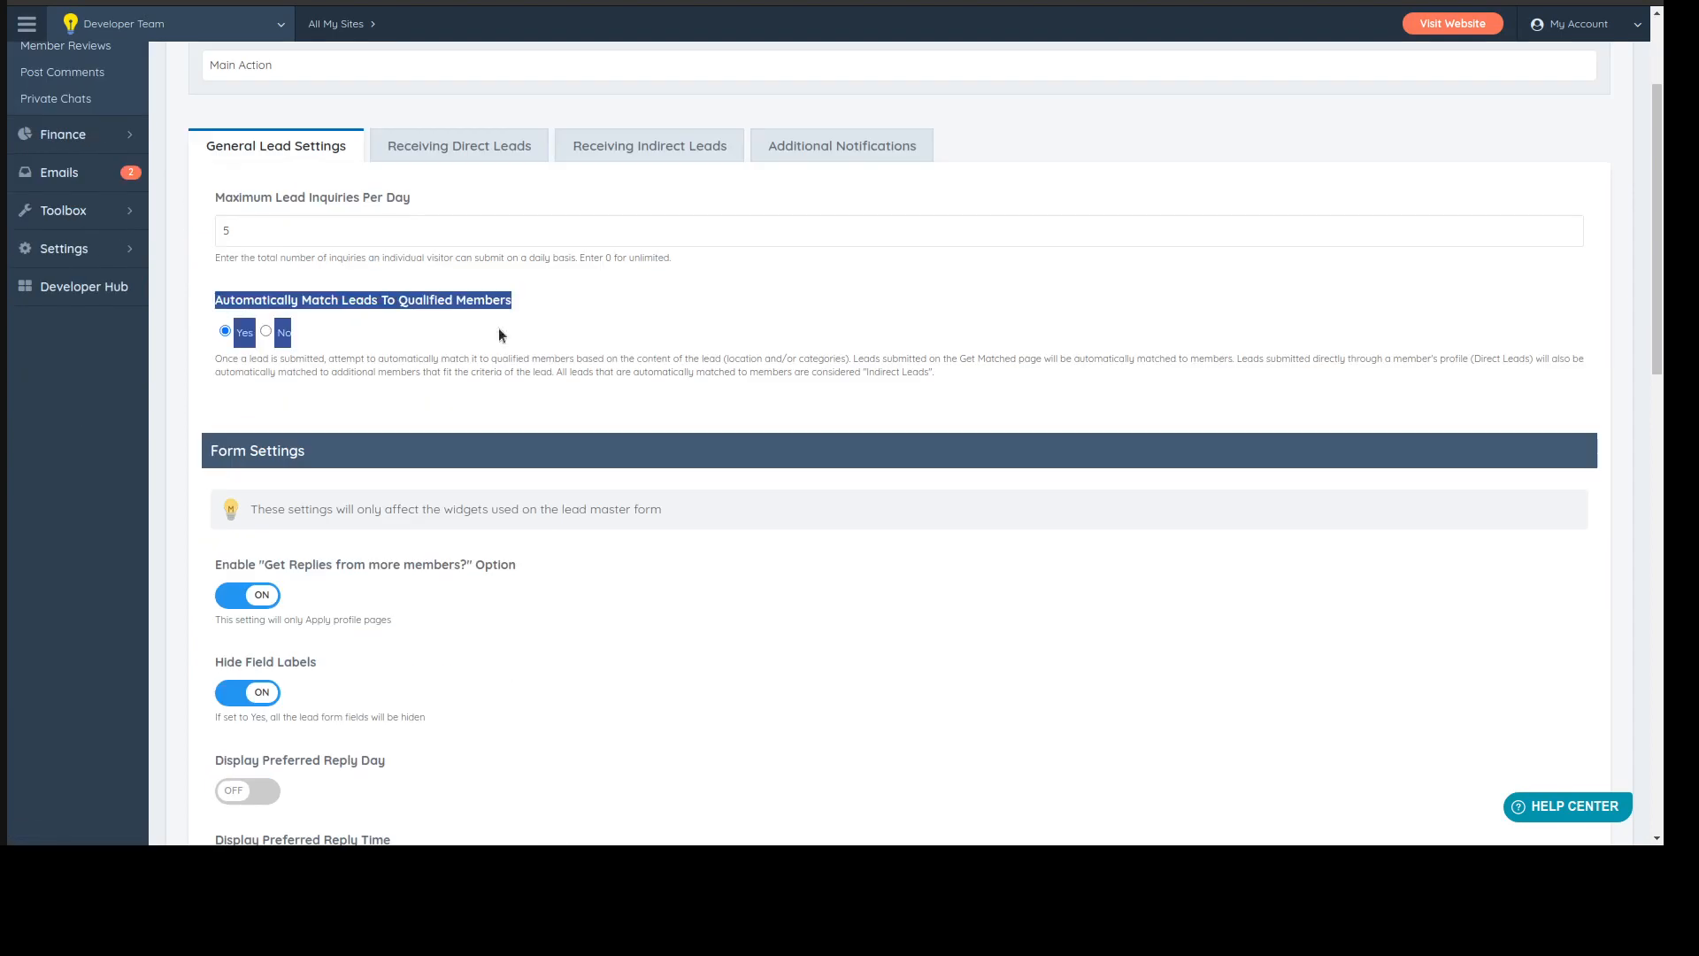
{"action": "left_click", "coordinate": [271, 319]}
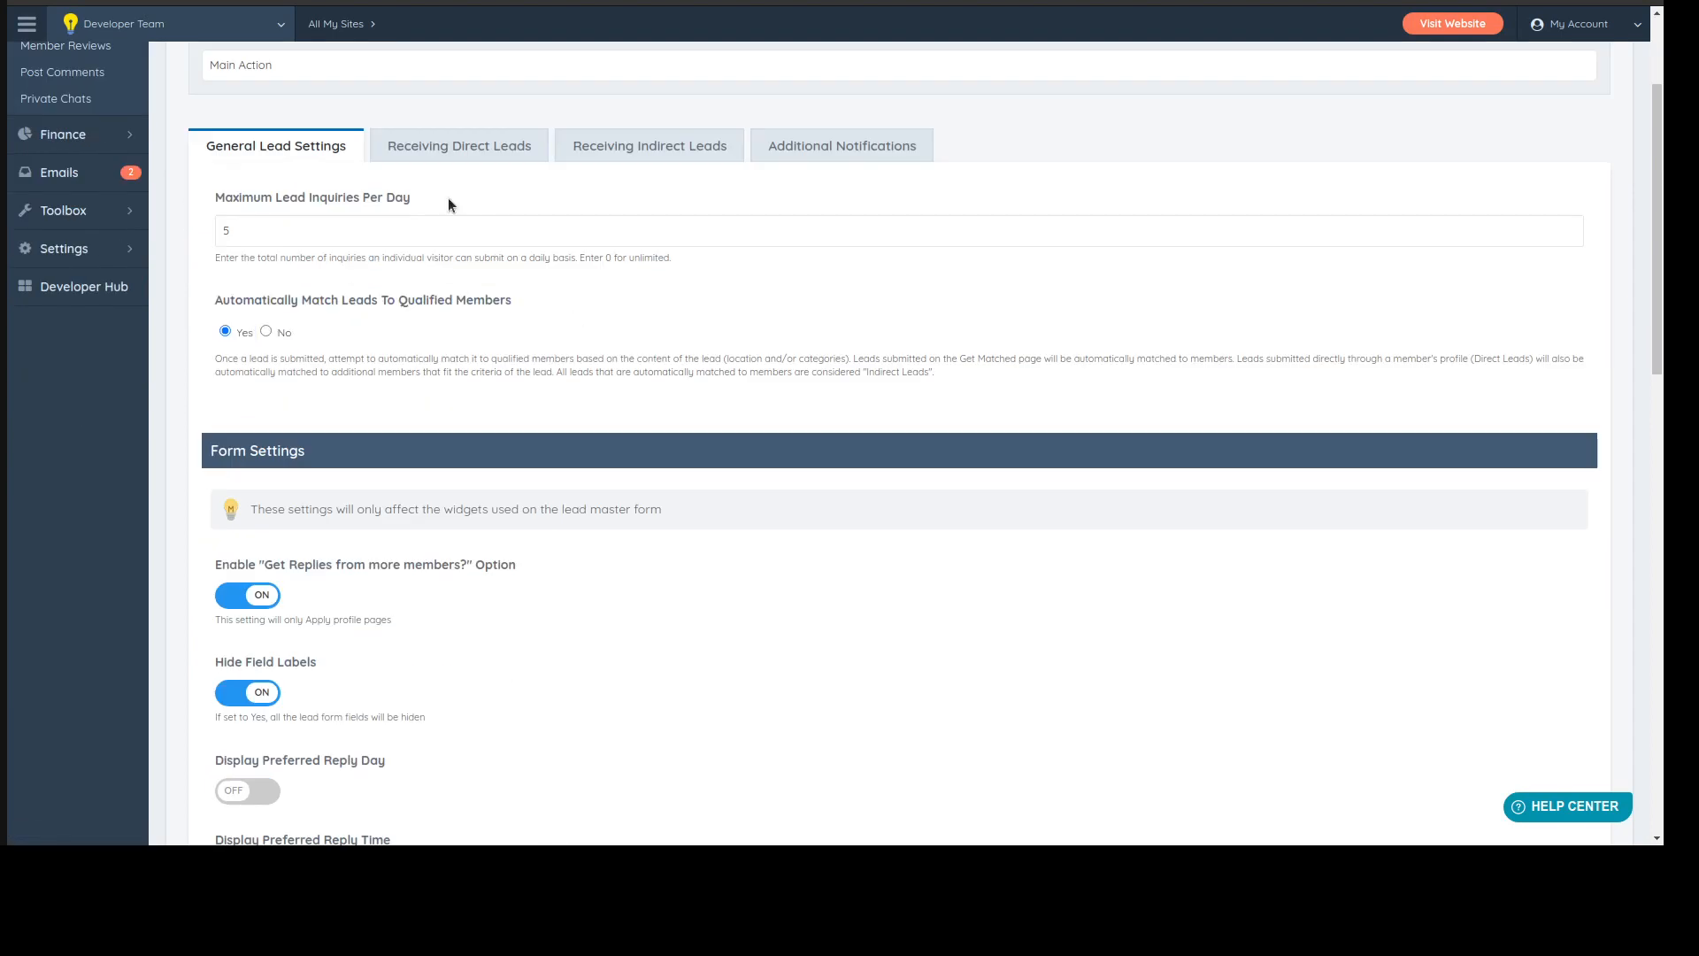
- Examine the available Map Display Options for the location field in the Form Settings without changing the selection
{"action": "scroll", "coordinate": [449, 301], "scroll_direction": "down", "scroll_amount": 8}
{"action": "scroll", "coordinate": [458, 328], "scroll_direction": "down", "scroll_amount": 3}
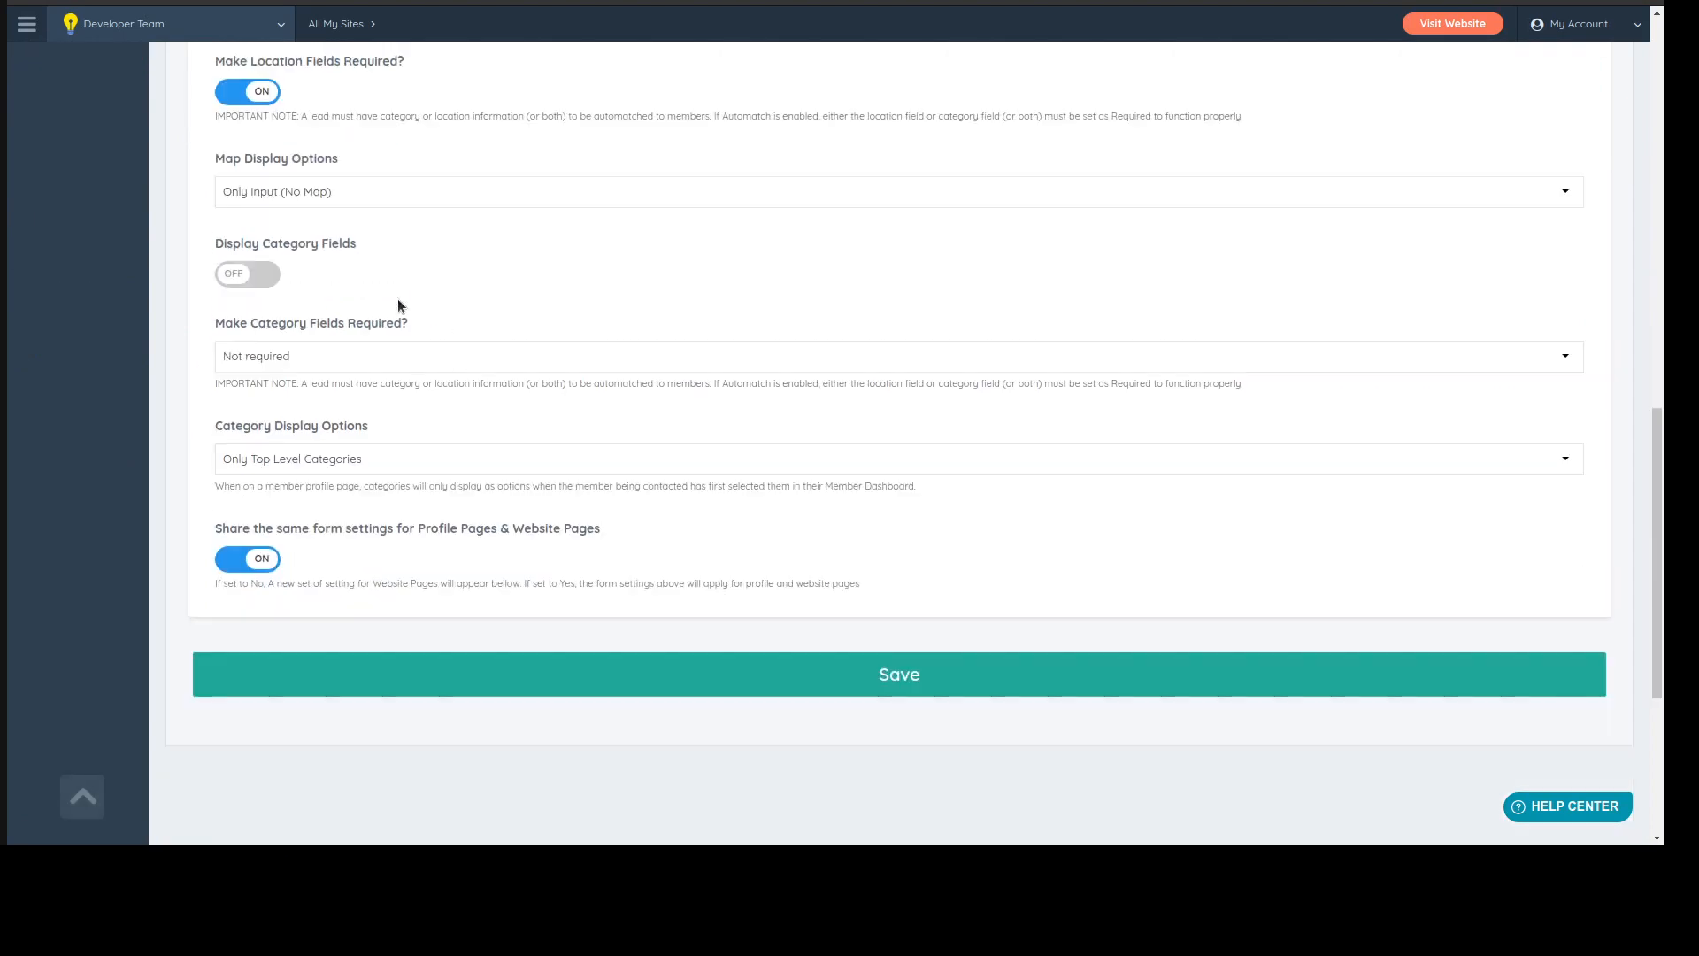
{"action": "scroll", "coordinate": [266, 292], "scroll_direction": "up", "scroll_amount": 1}
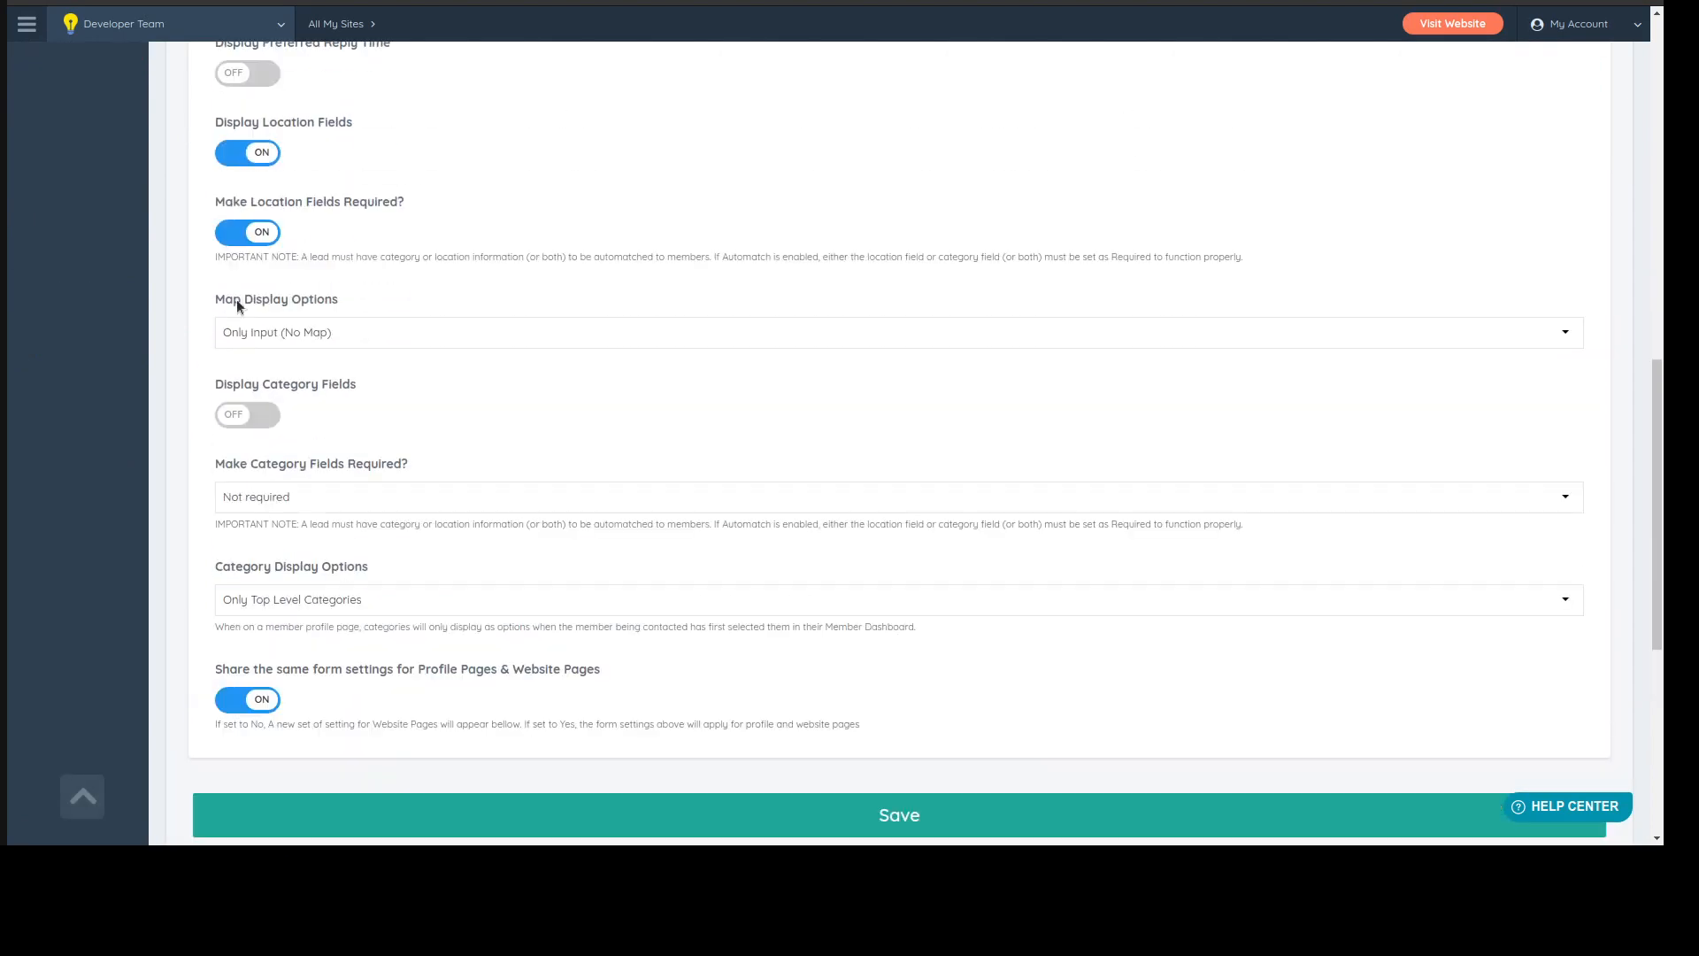
{"action": "left_click", "coordinate": [276, 331]}
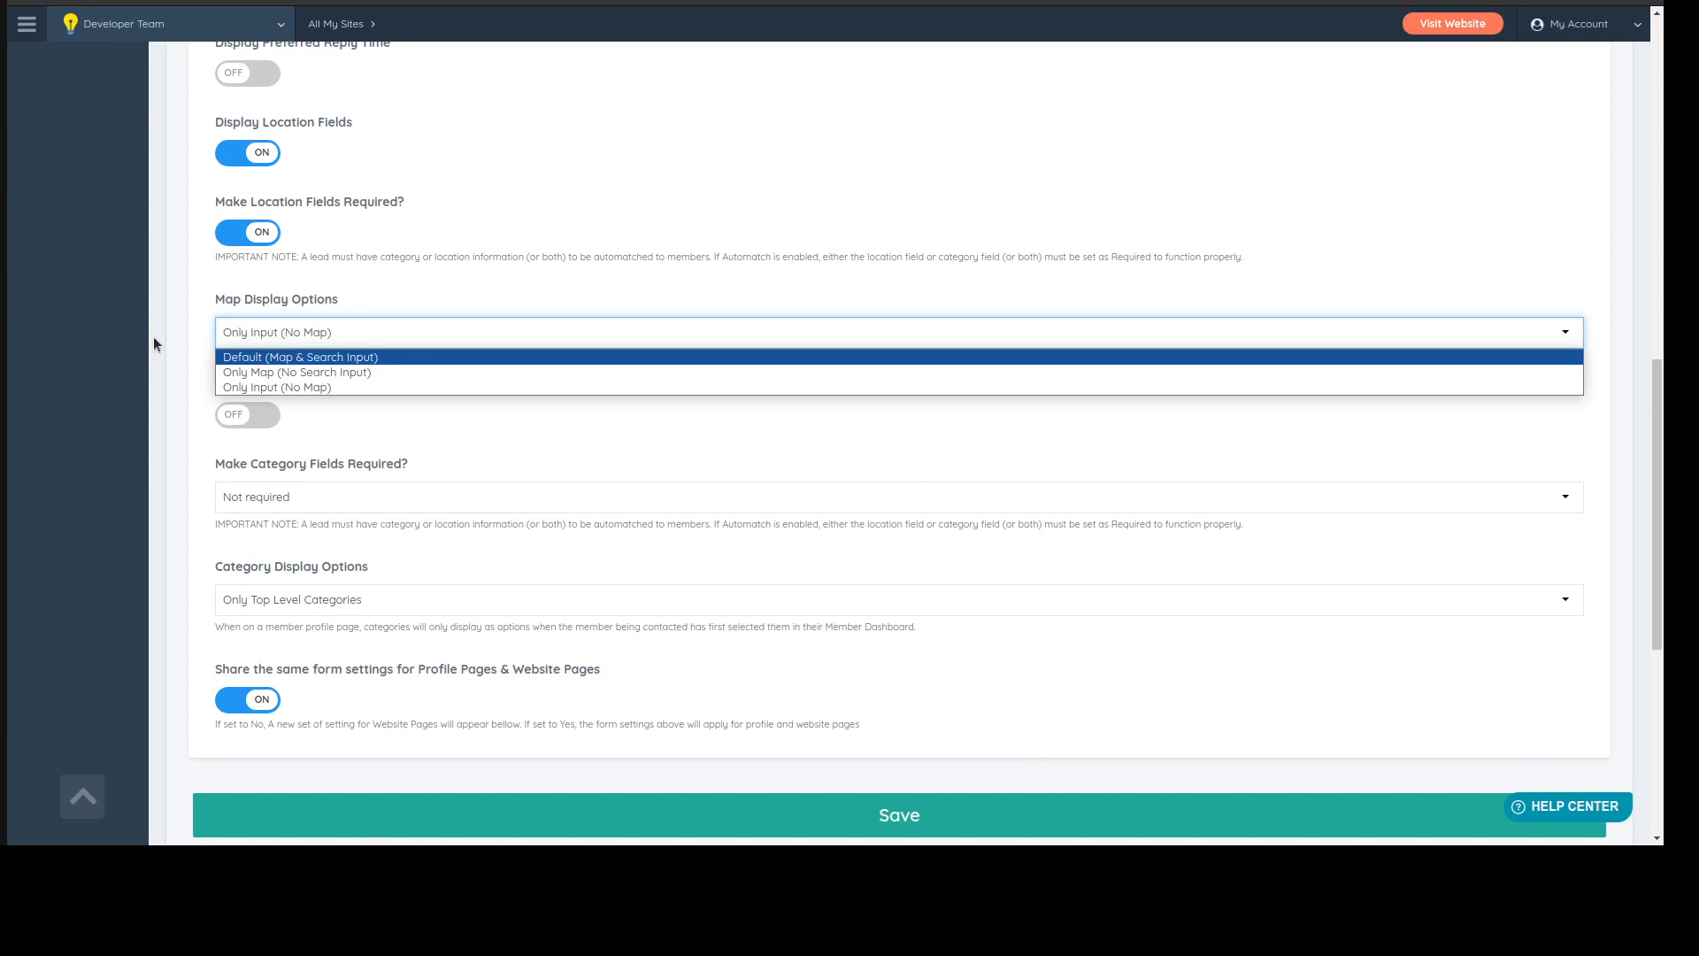
{"action": "left_click", "coordinate": [164, 311]}
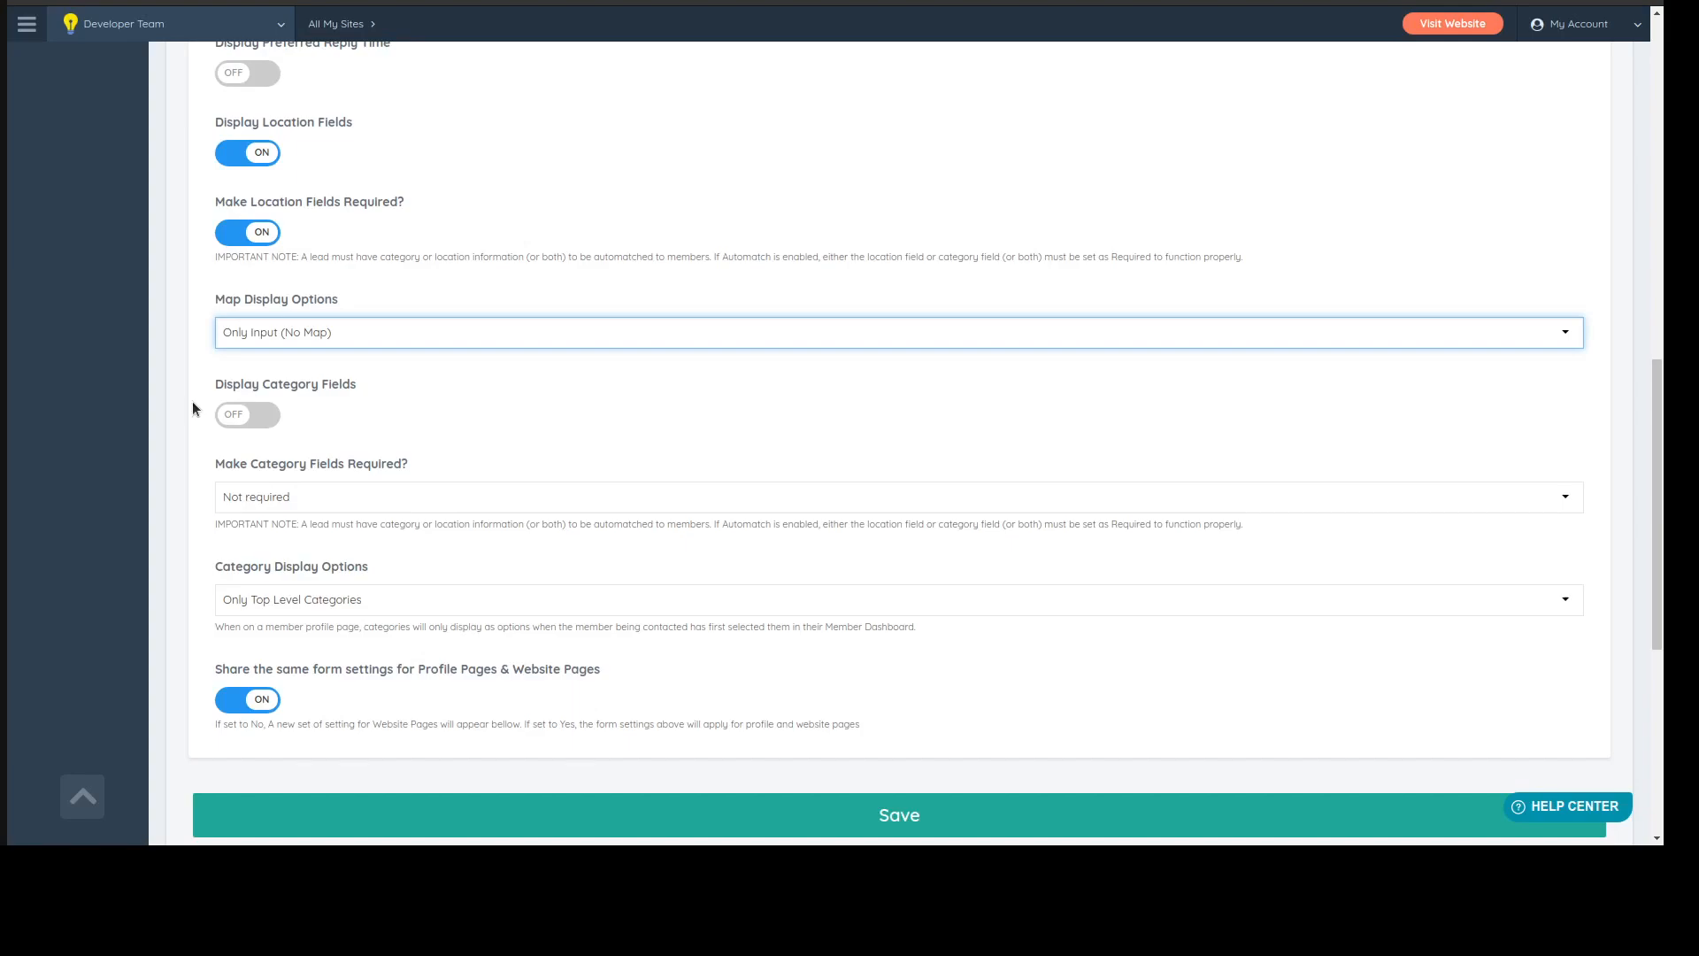
- Enable Display Category Fields in the Main Action's Form Settings and save the changes
{"action": "scroll", "coordinate": [195, 405], "scroll_direction": "down", "scroll_amount": 1}
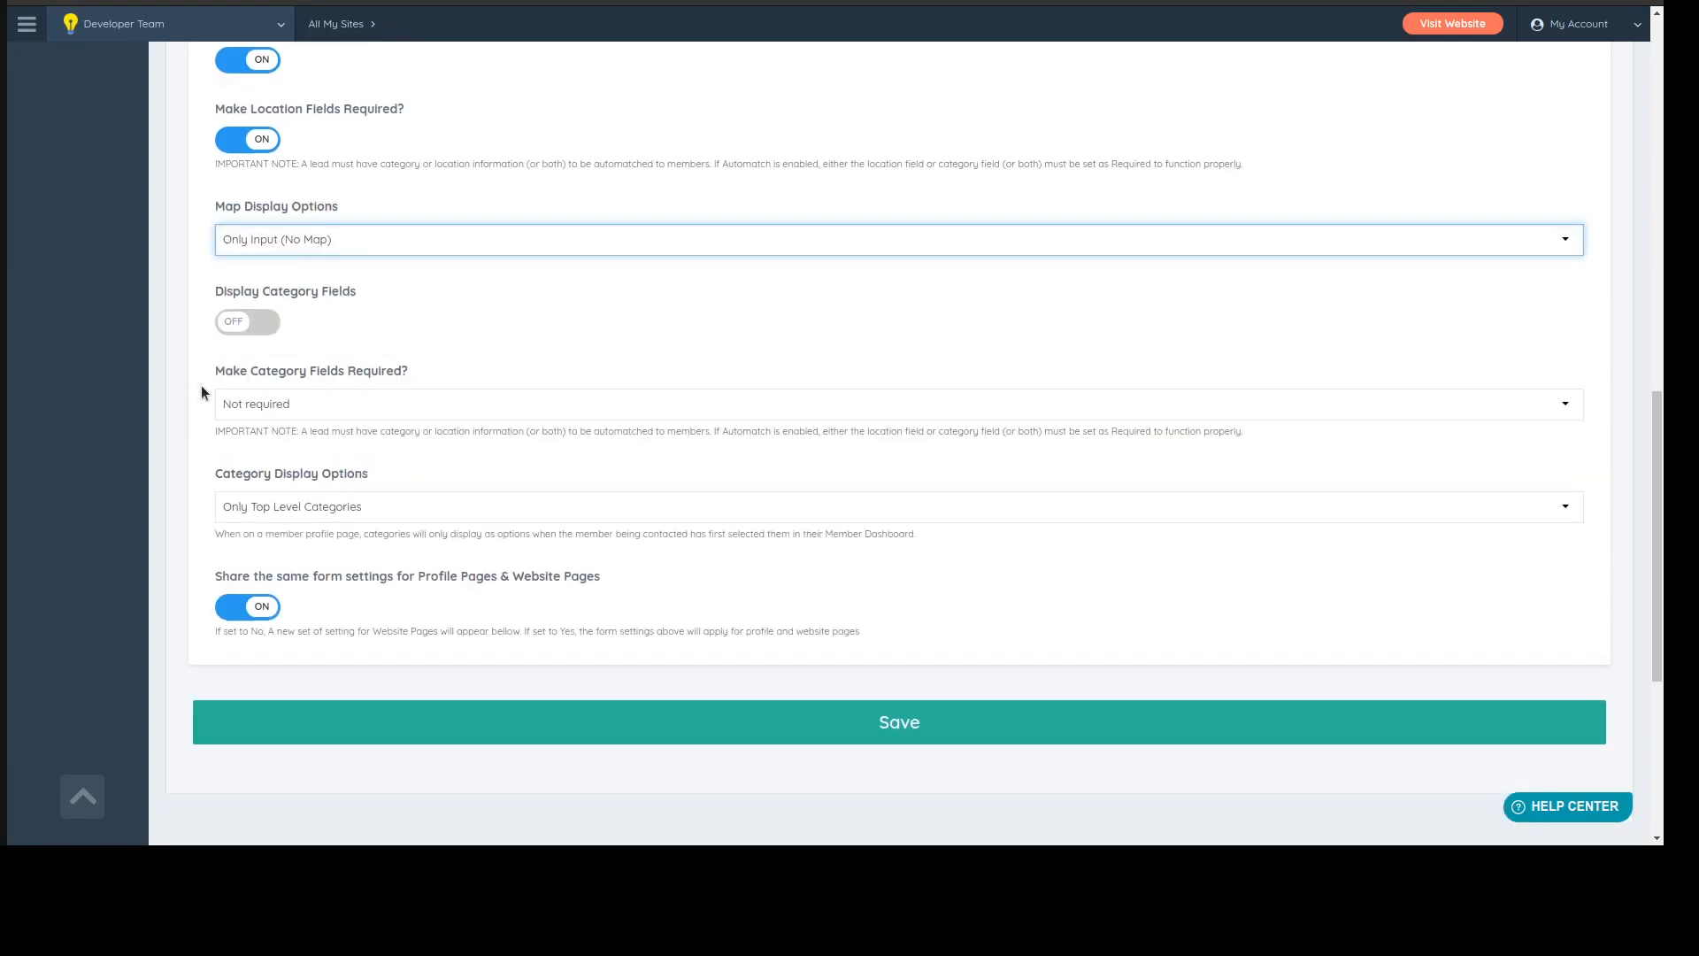
{"action": "left_click", "coordinate": [233, 329]}
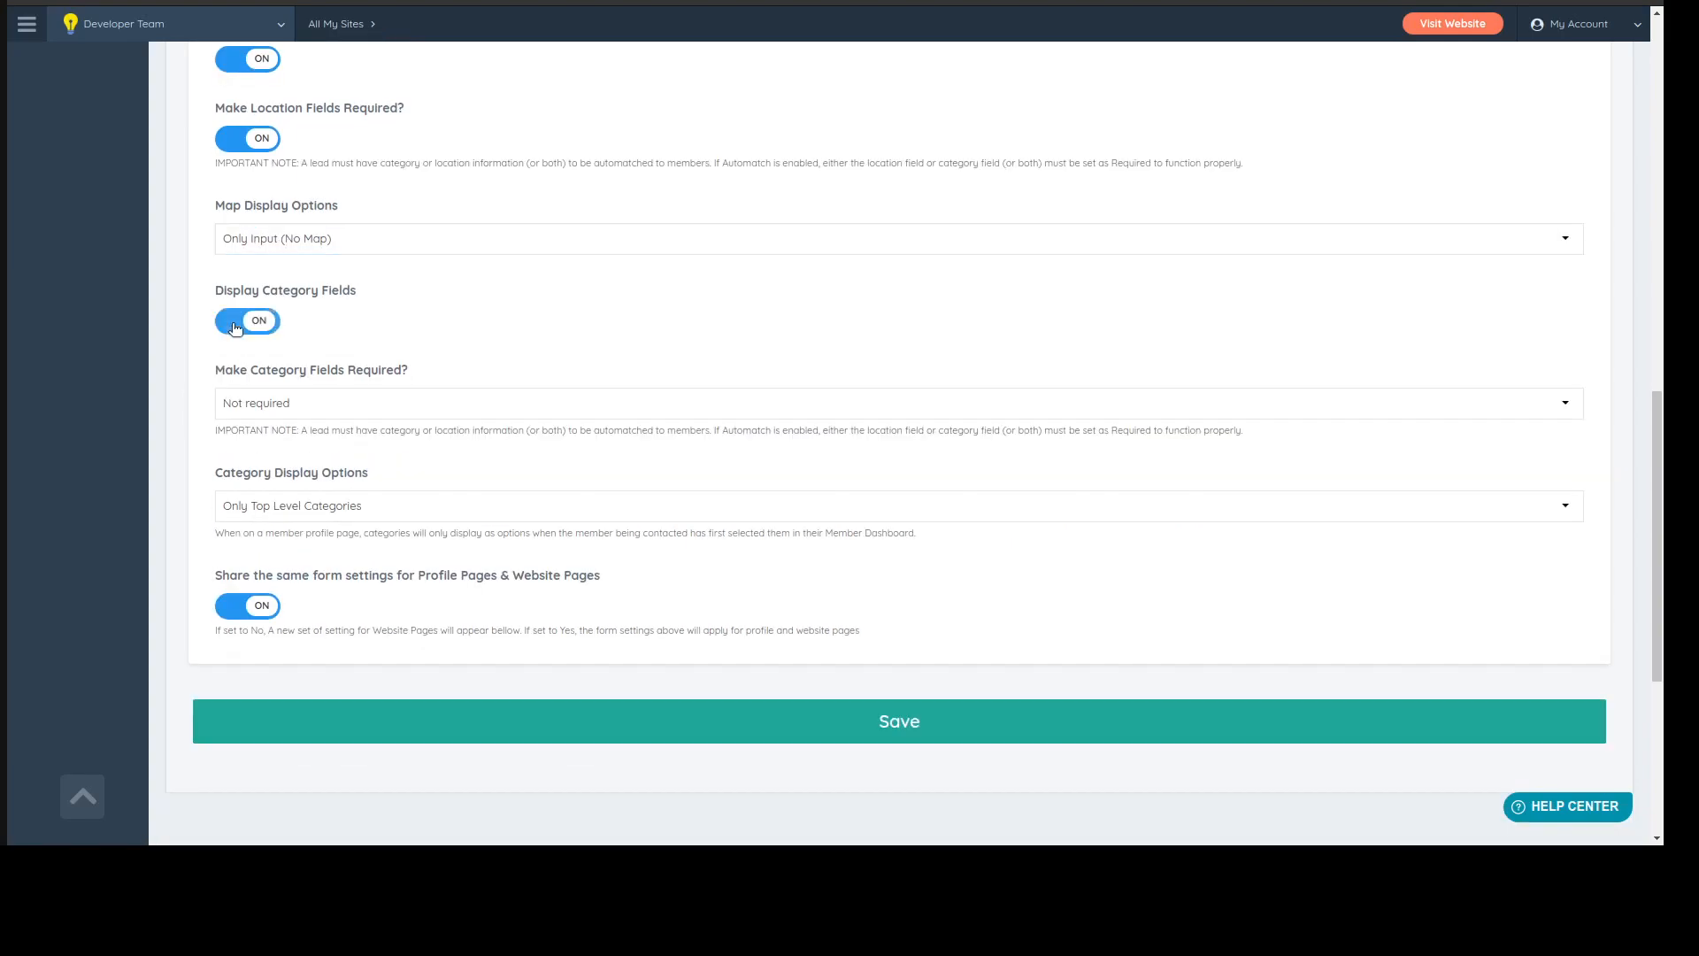
{"action": "left_click", "coordinate": [853, 721]}
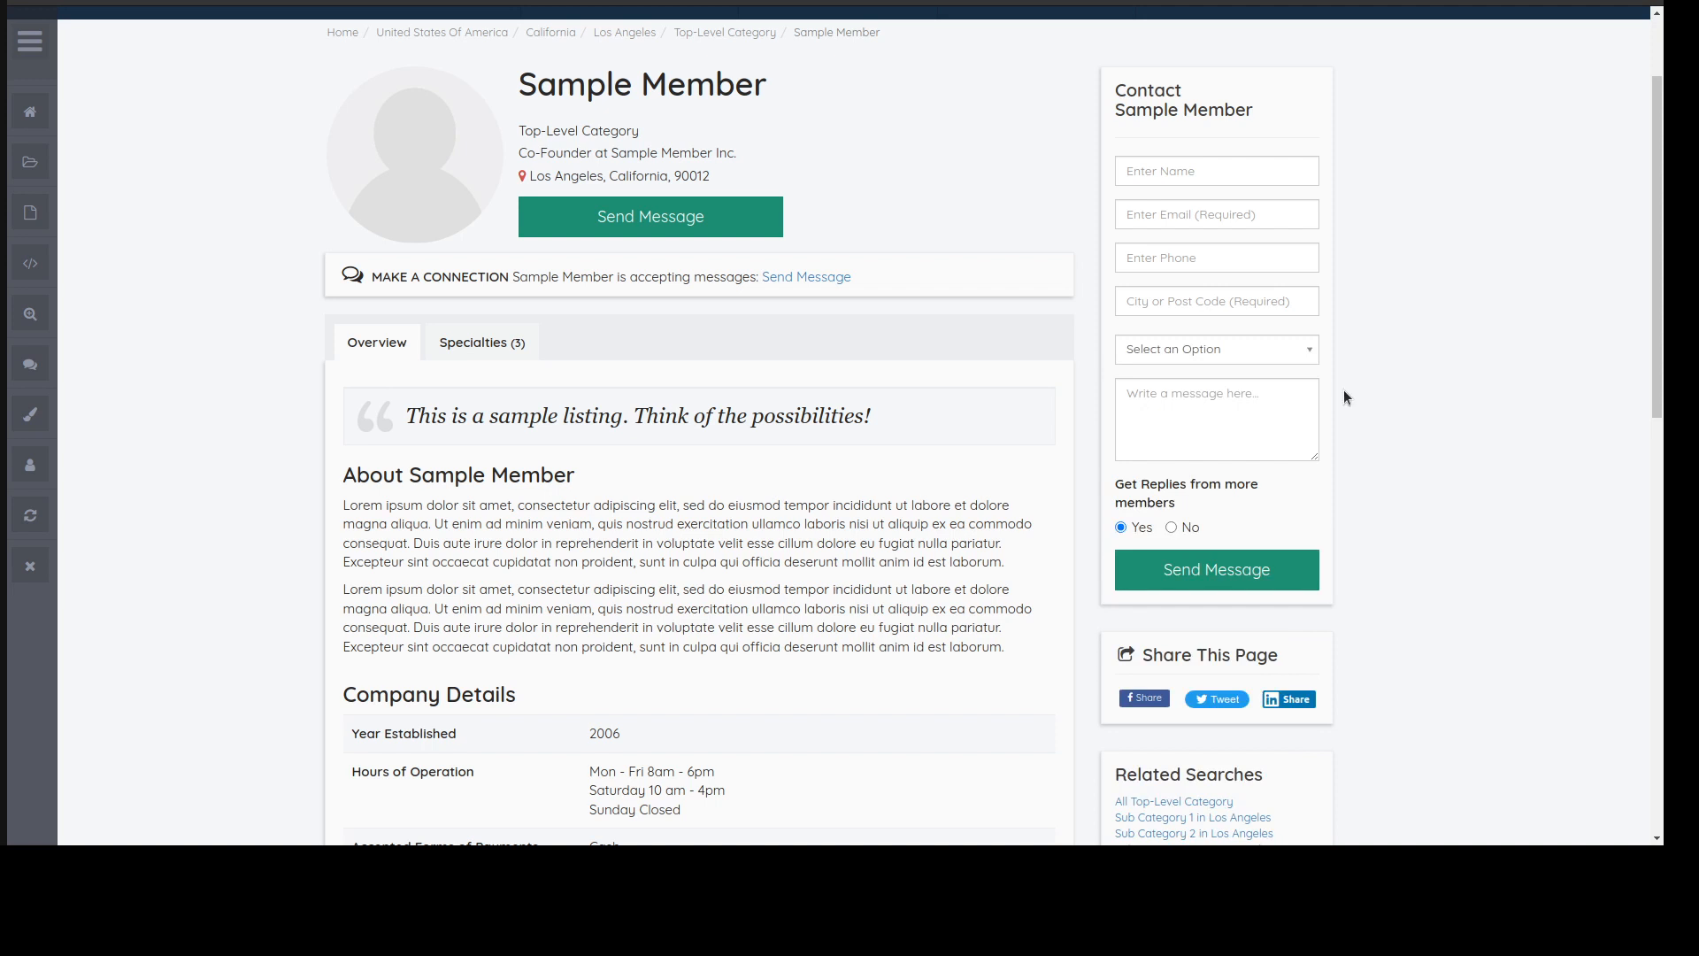
- Examine the category choices offered in the Sample Member profile's contact form on the live website
{"action": "left_click", "coordinate": [1214, 348]}
{"action": "left_click", "coordinate": [1214, 349]}
{"action": "left_click", "coordinate": [1185, 347]}
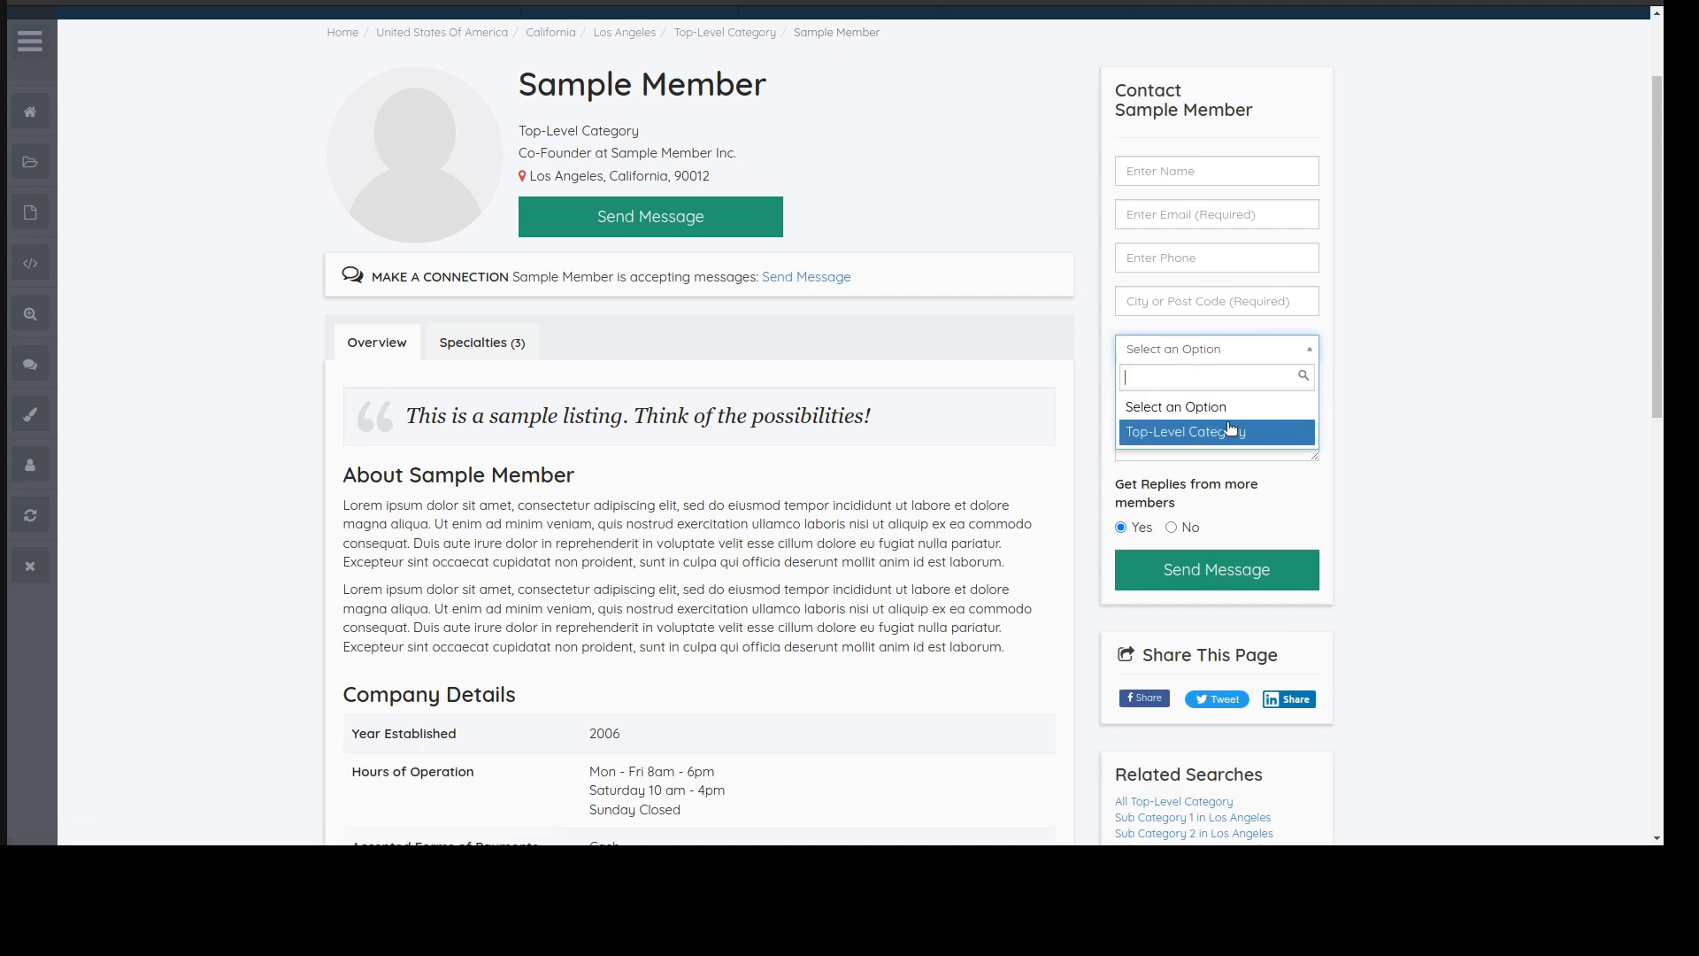
{"action": "left_click", "coordinate": [365, 251]}
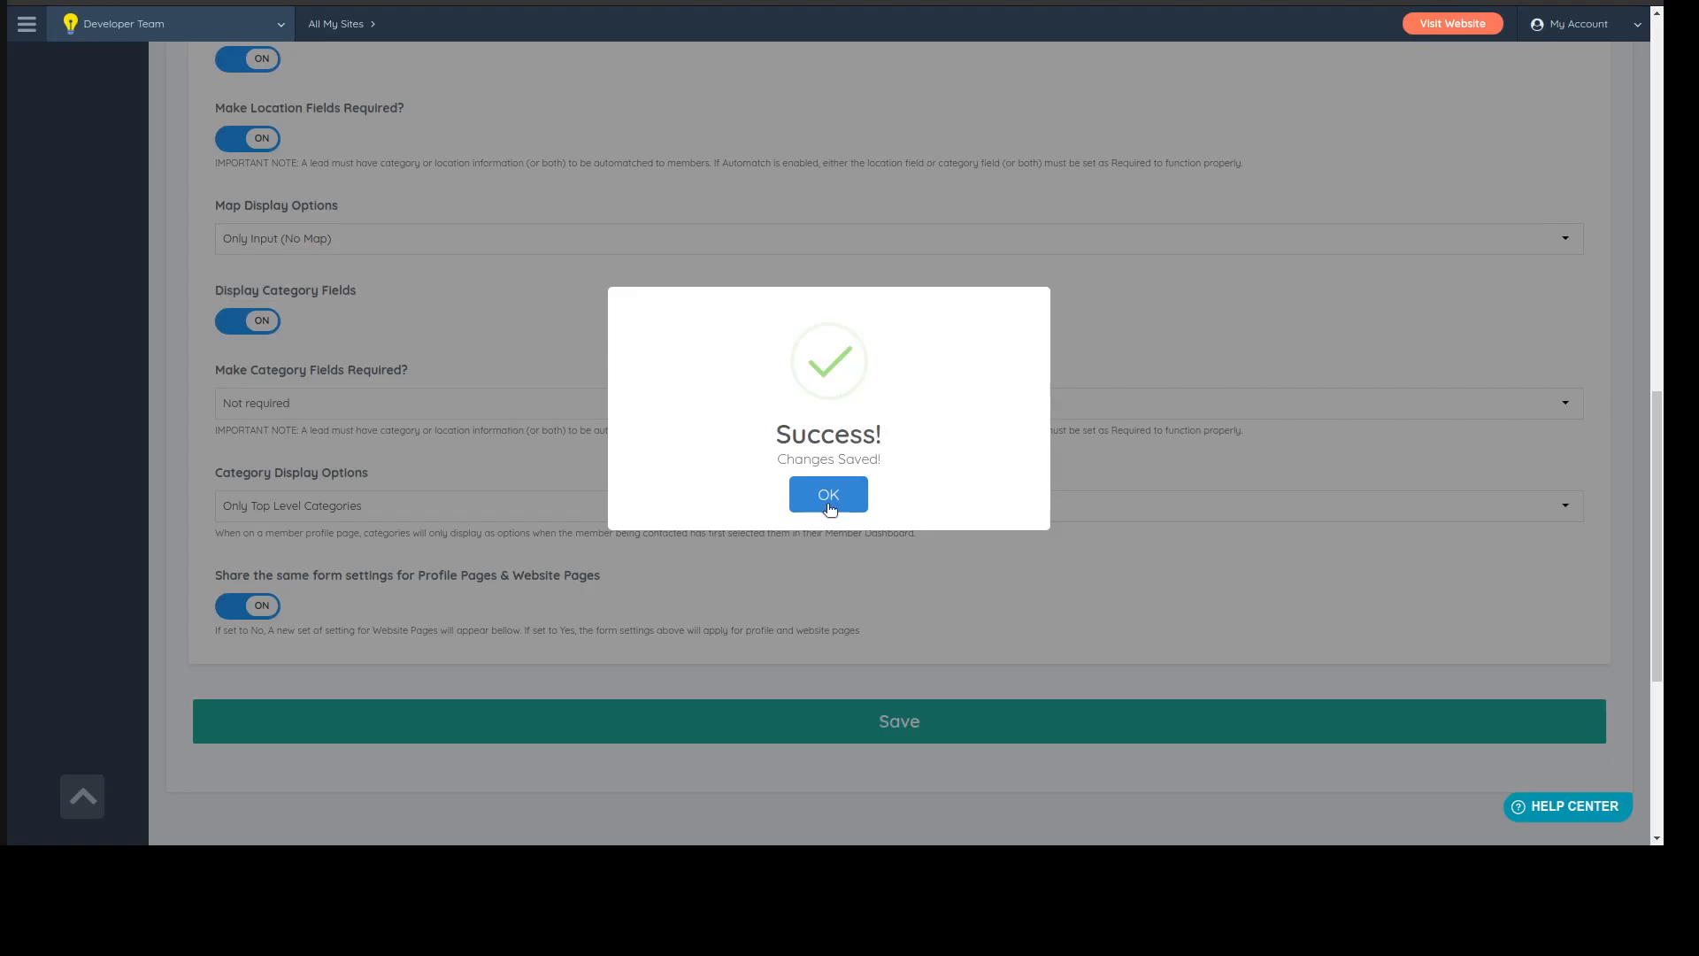
- Dismiss the save confirmation and review the category requirement, category display and shared form settings for profile and website pages
{"action": "left_click", "coordinate": [829, 509]}
{"action": "left_click_drag", "start_coordinate": [210, 370], "coordinate": [429, 376]}
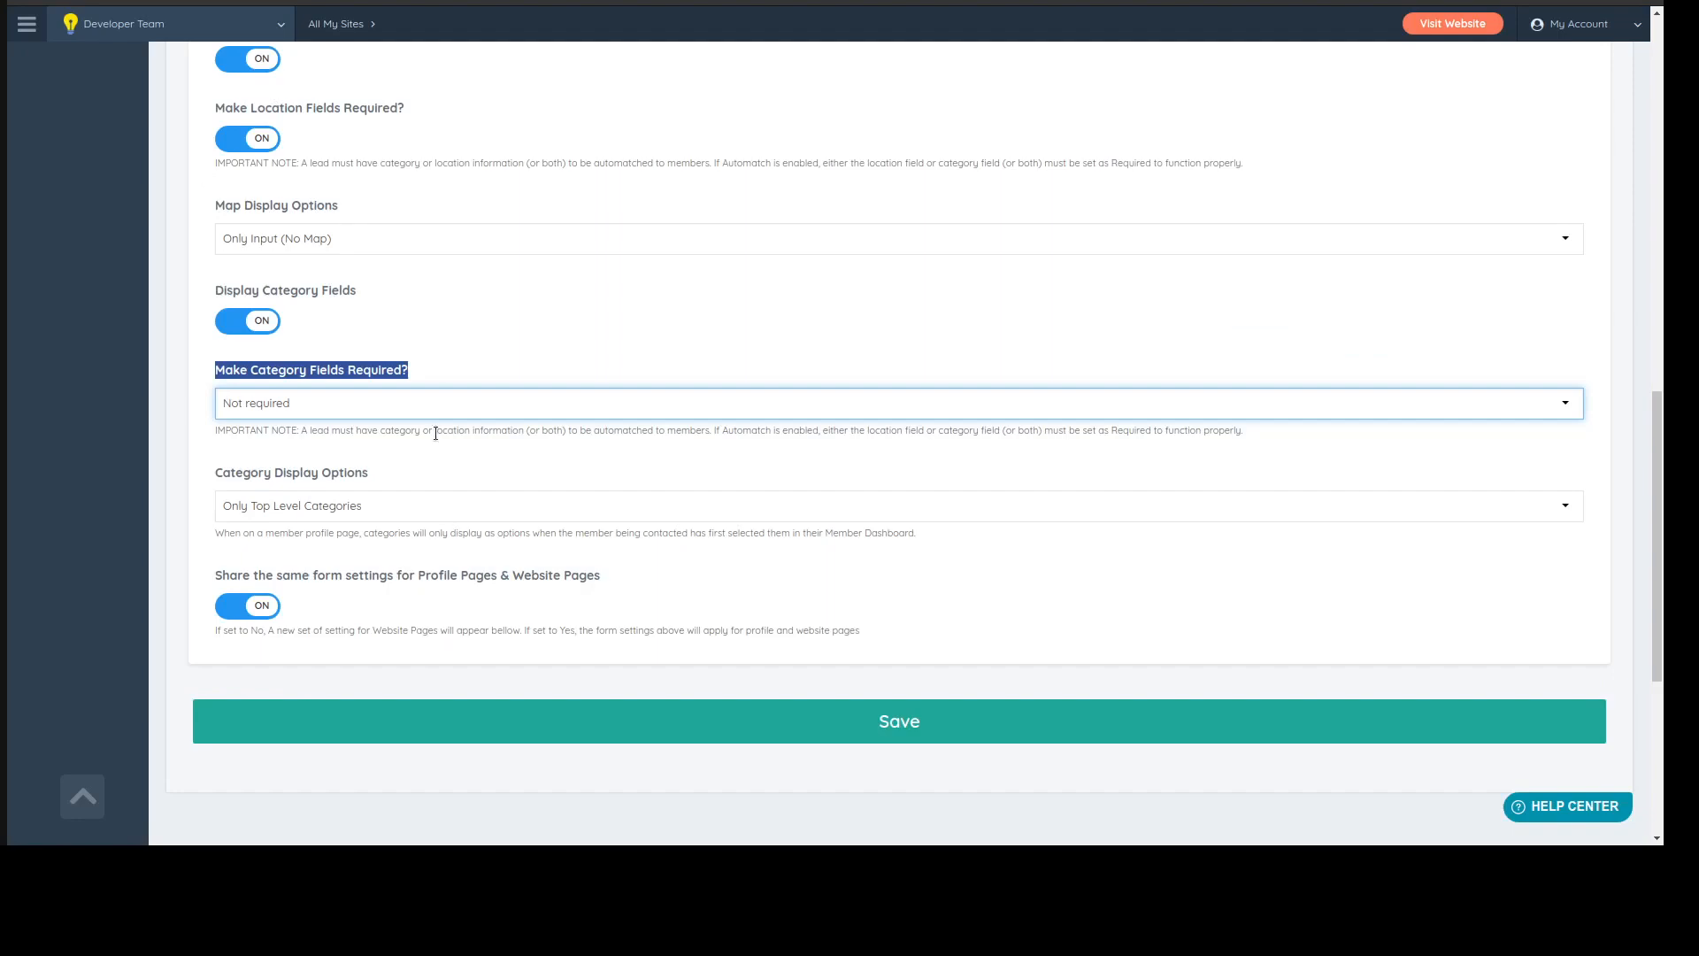
{"action": "left_click", "coordinate": [99, 366]}
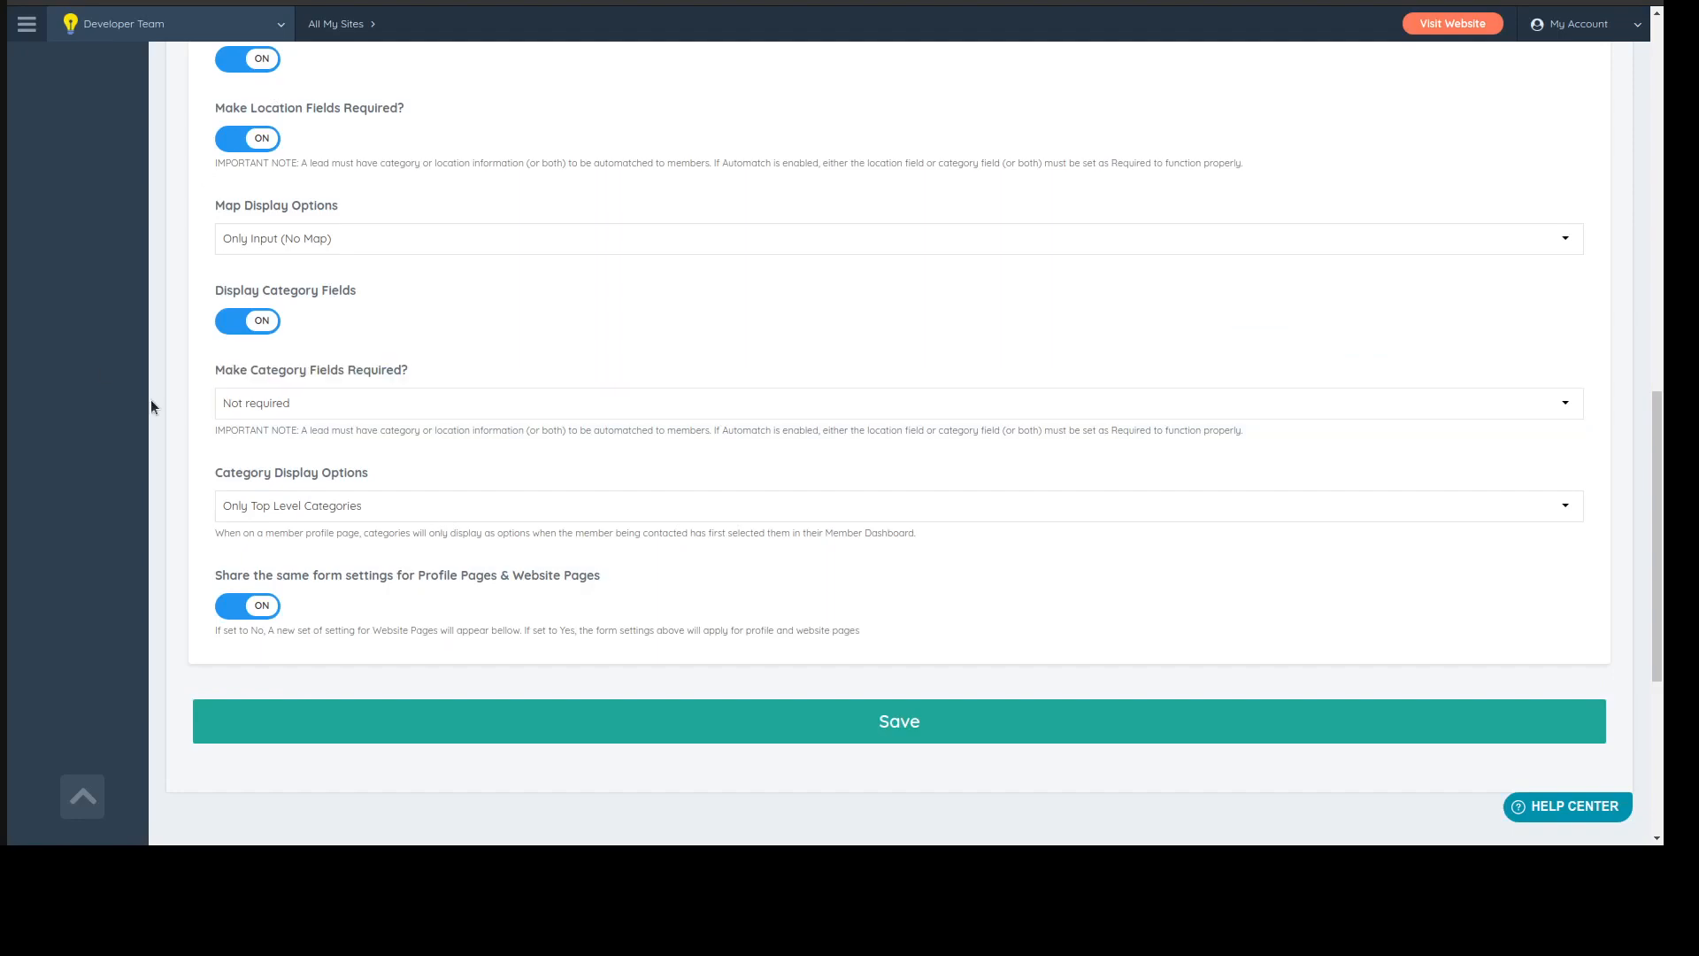
{"action": "scroll", "coordinate": [154, 397], "scroll_direction": "down", "scroll_amount": 1}
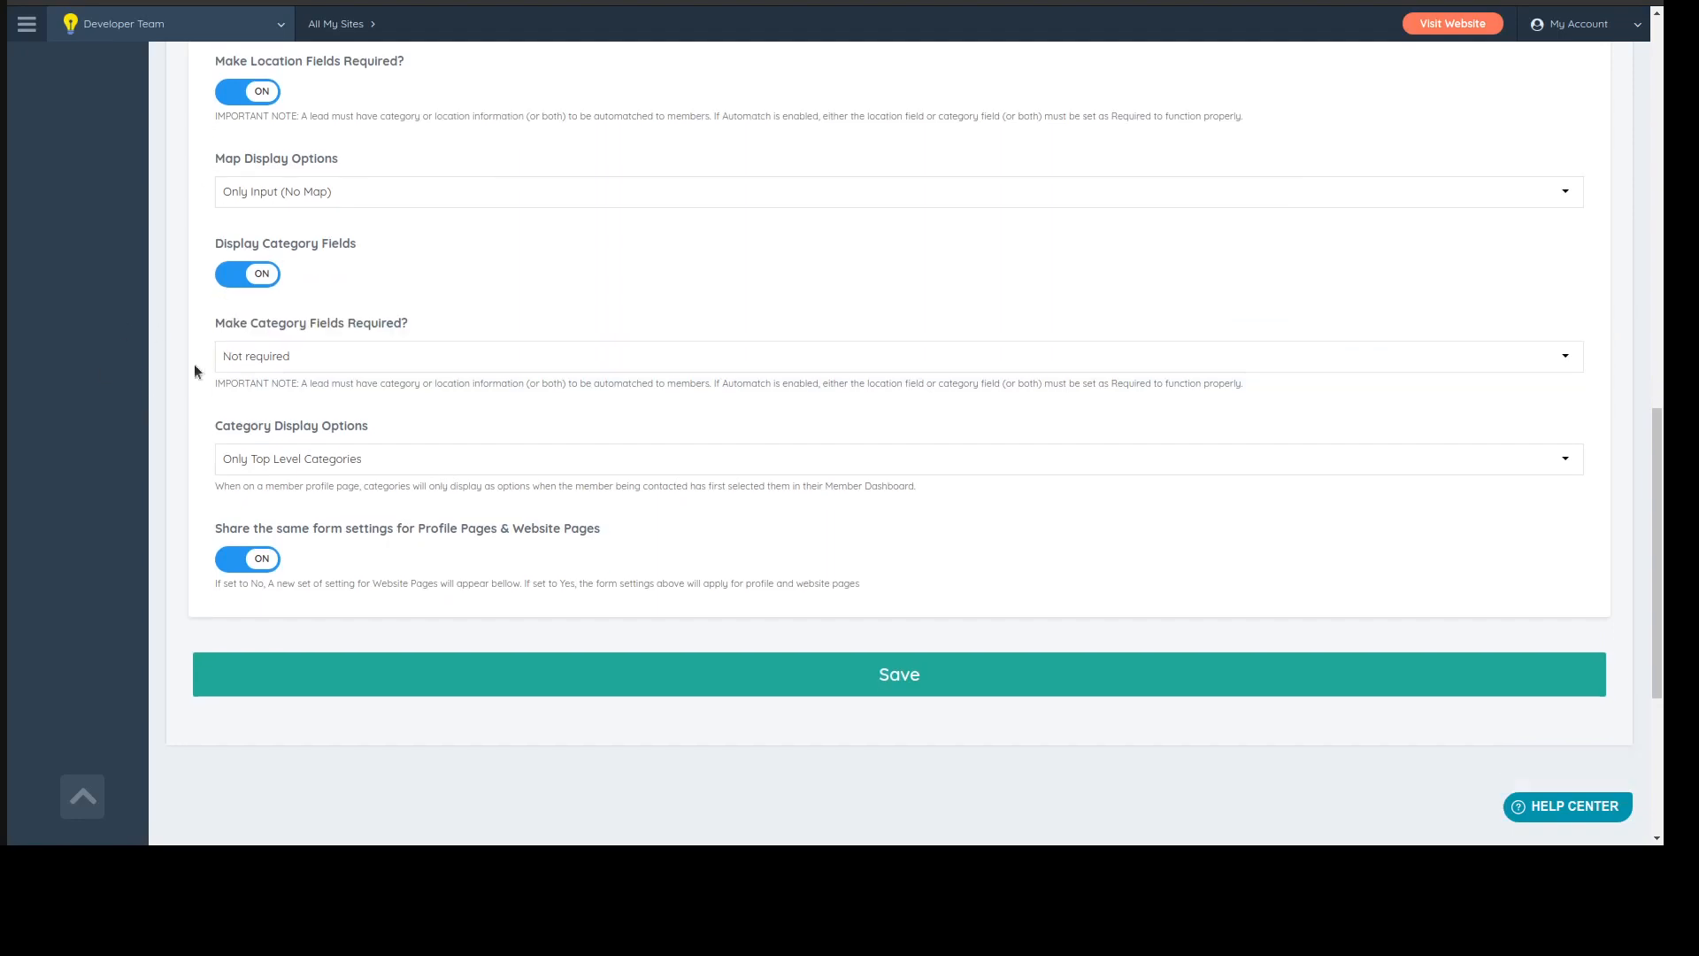
{"action": "scroll", "coordinate": [204, 348], "scroll_direction": "down", "scroll_amount": 1}
{"action": "scroll", "coordinate": [194, 304], "scroll_direction": "down", "scroll_amount": 1}
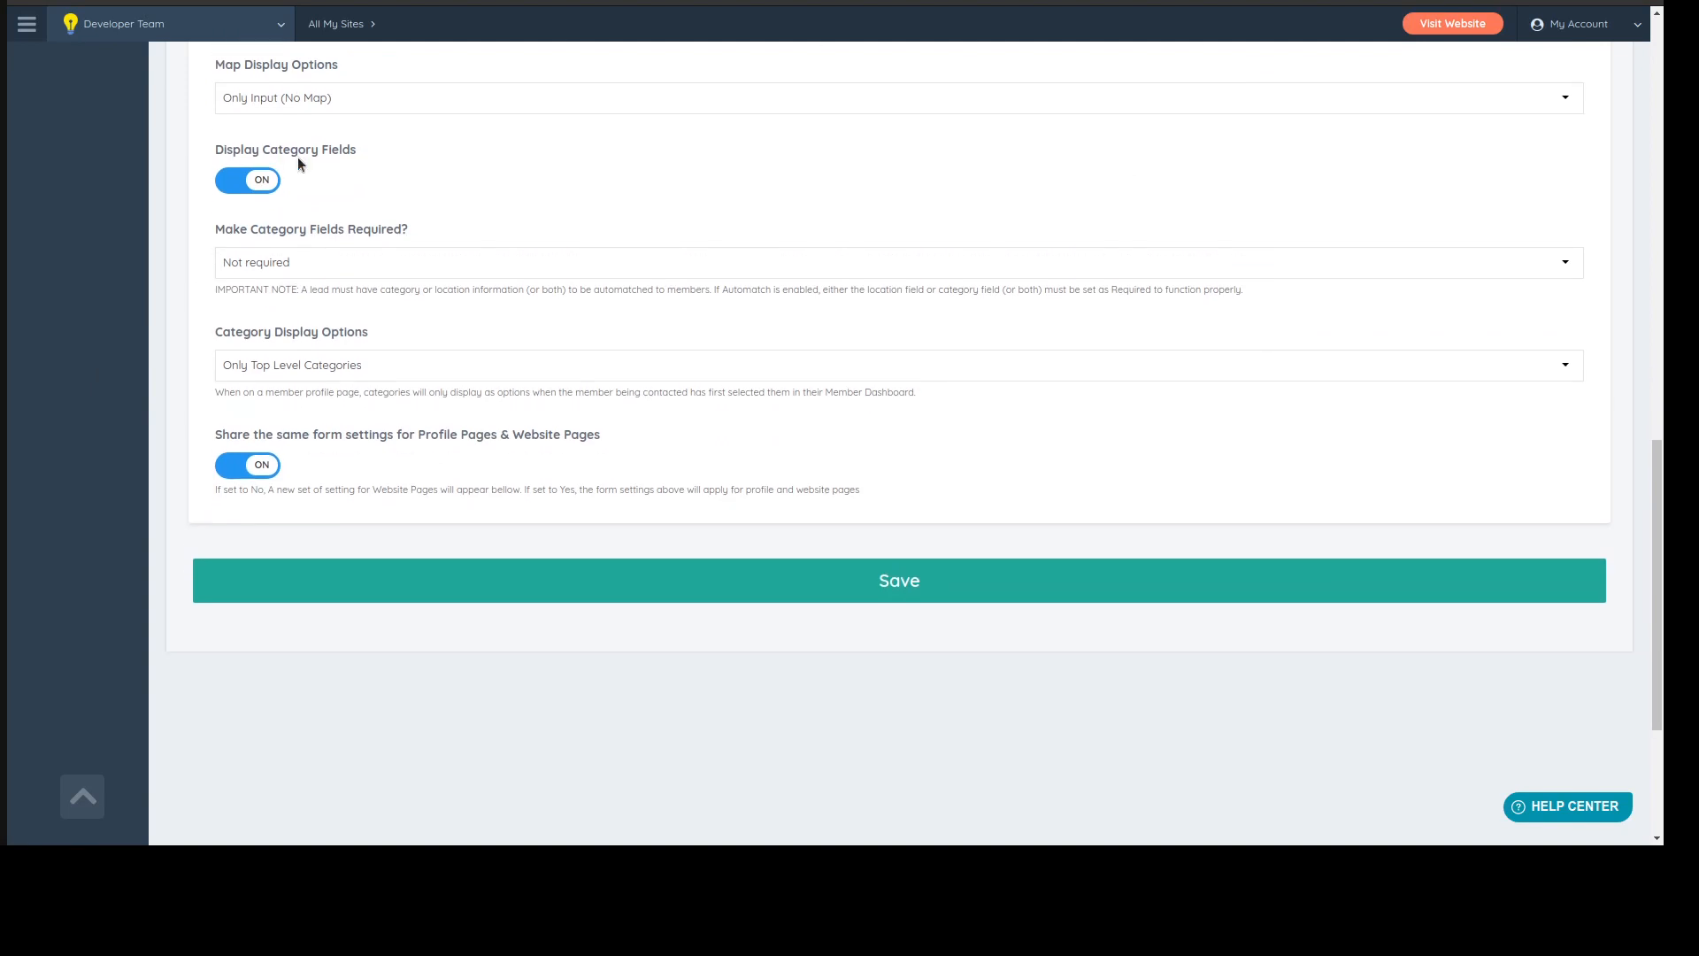
- Set the Category Display Options to Top & Sub Level Categories and save the changes
{"action": "left_click", "coordinate": [423, 173]}
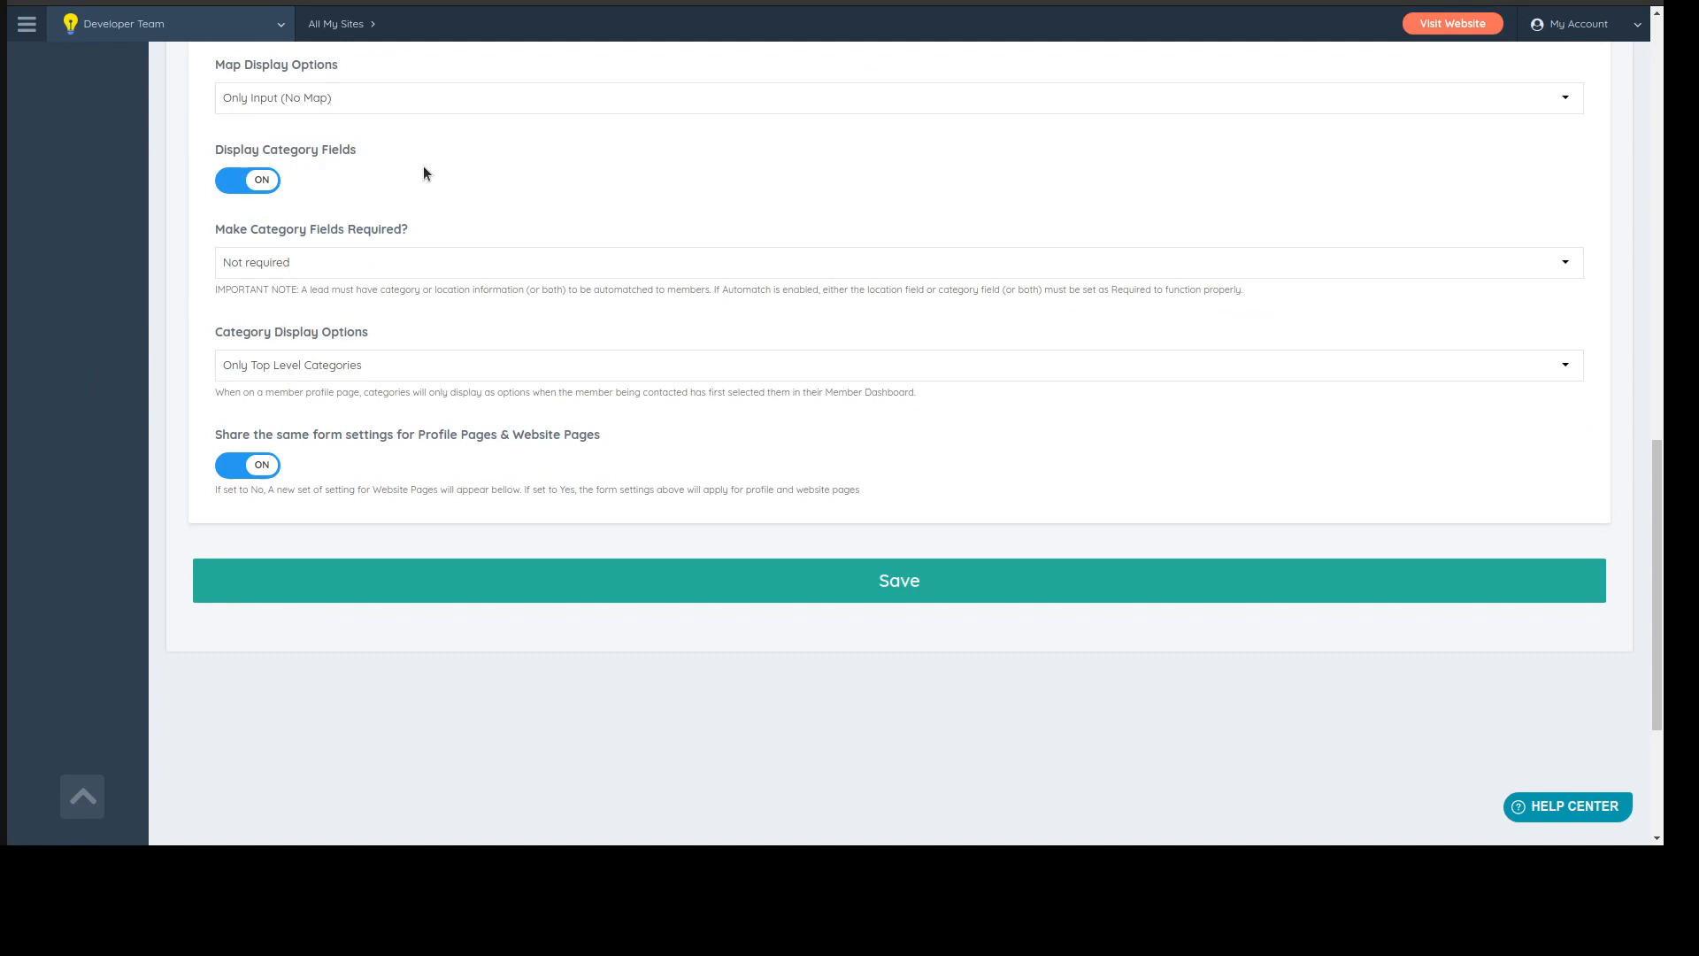
{"action": "left_click", "coordinate": [246, 363]}
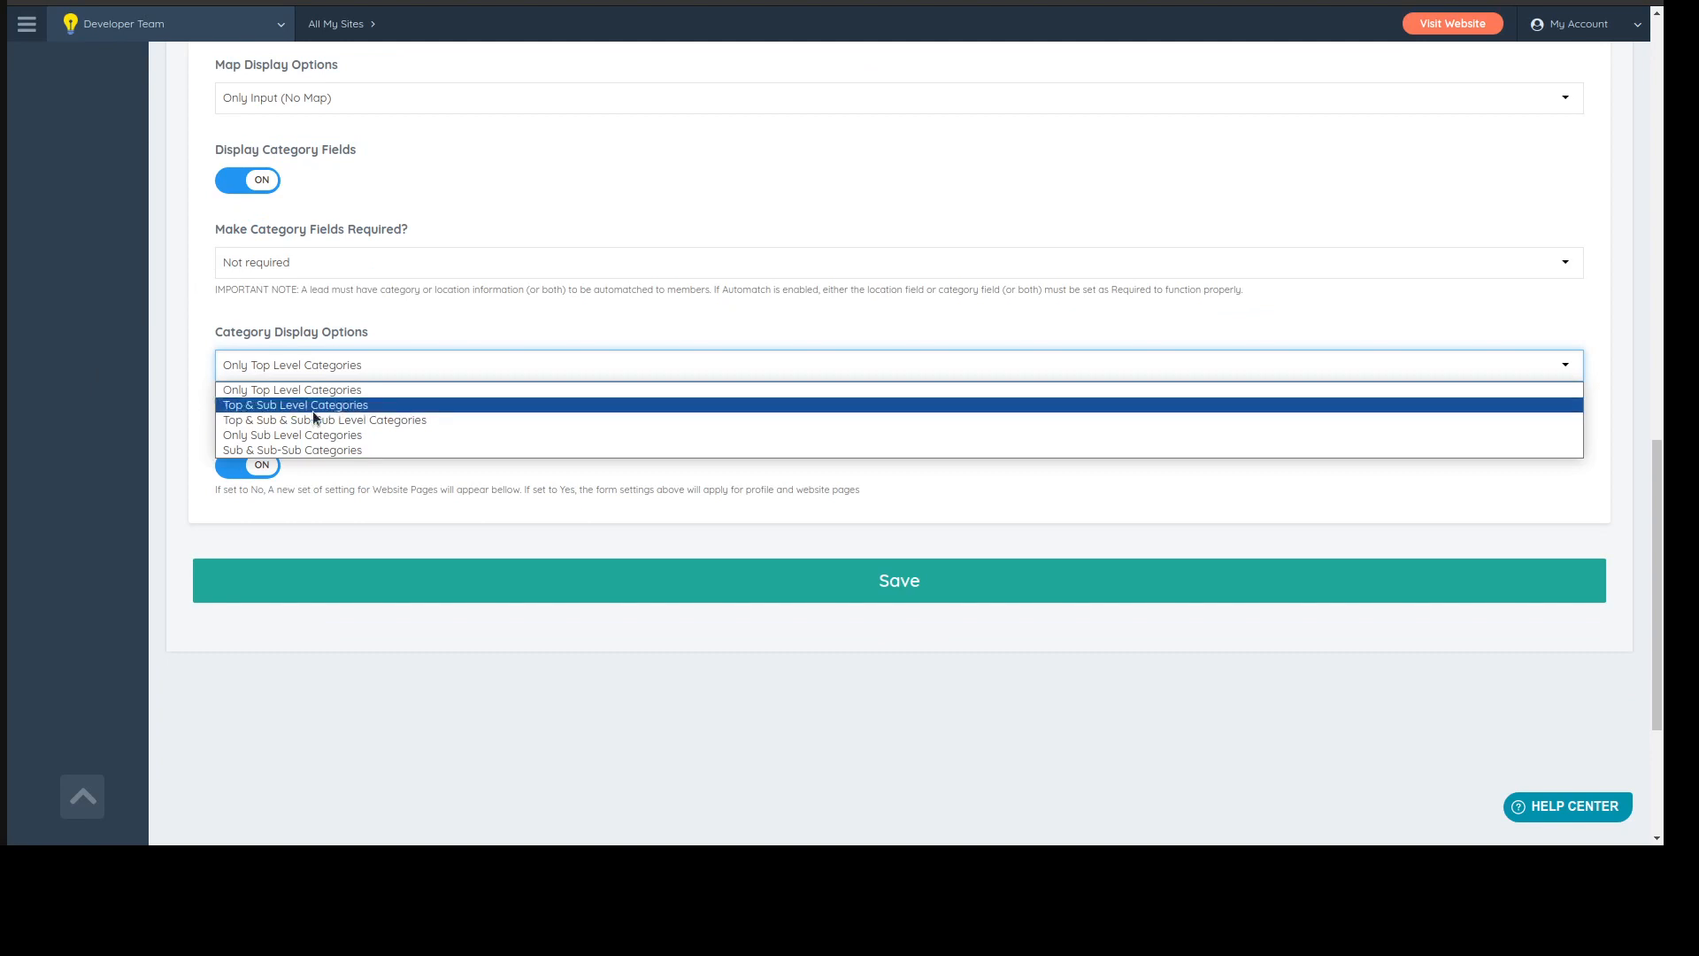
{"action": "left_click", "coordinate": [148, 181]}
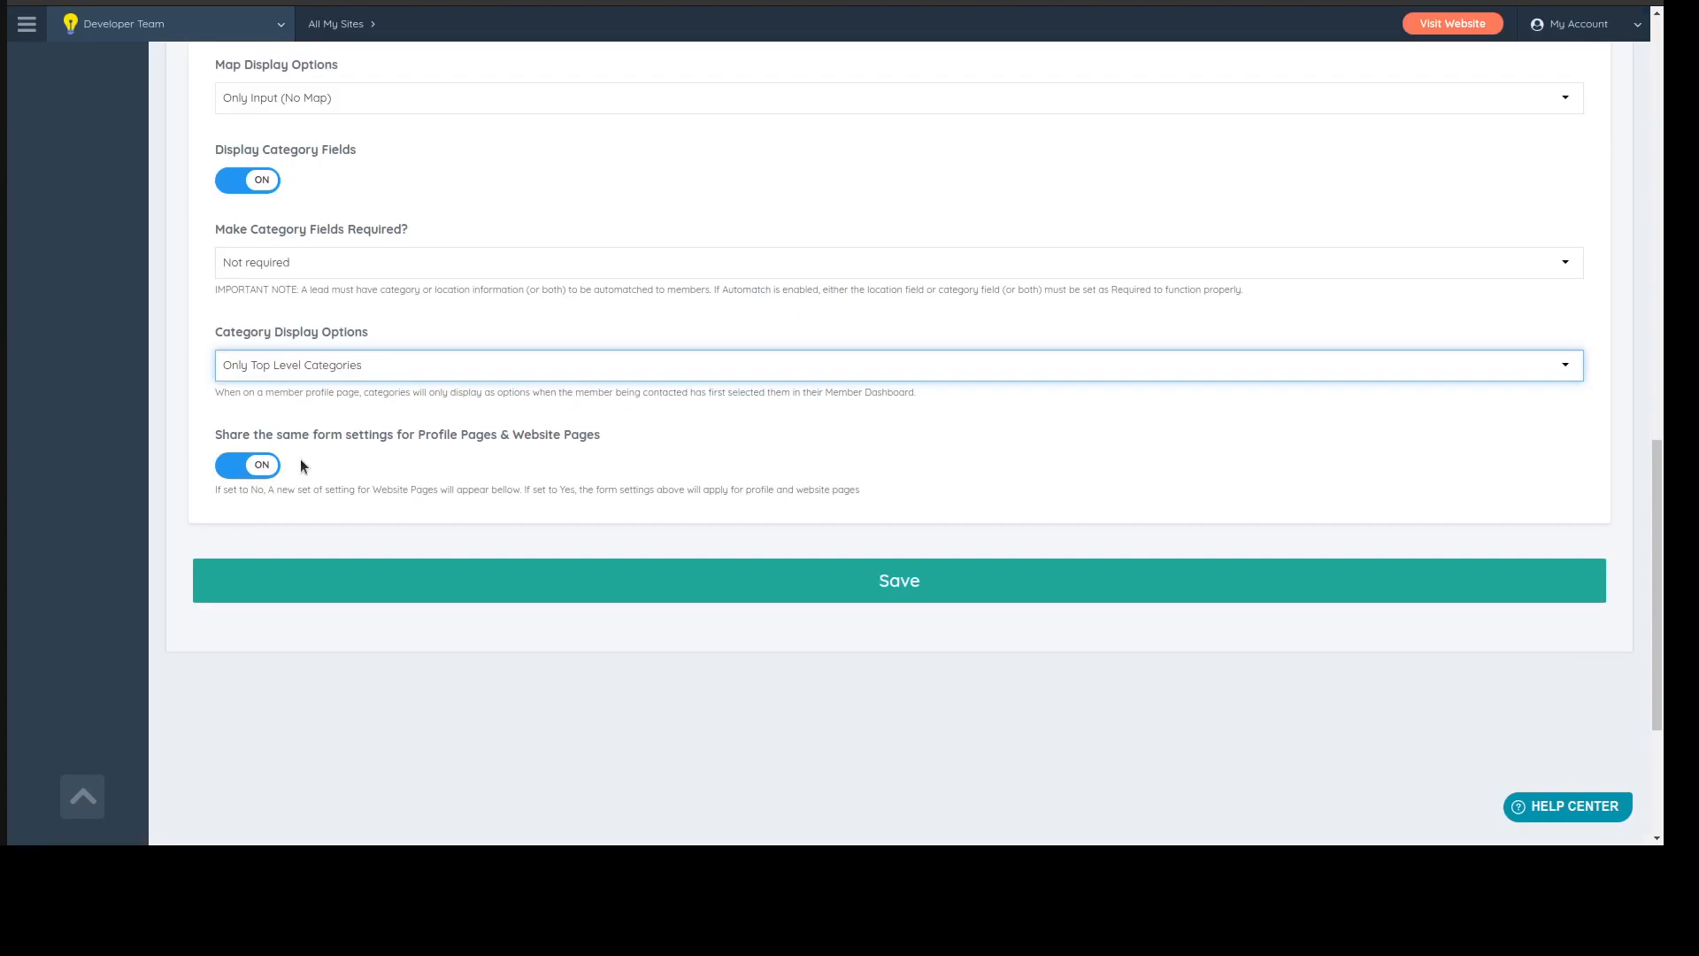
{"action": "left_click", "coordinate": [266, 366]}
{"action": "left_click", "coordinate": [267, 407]}
{"action": "left_click", "coordinate": [516, 591]}
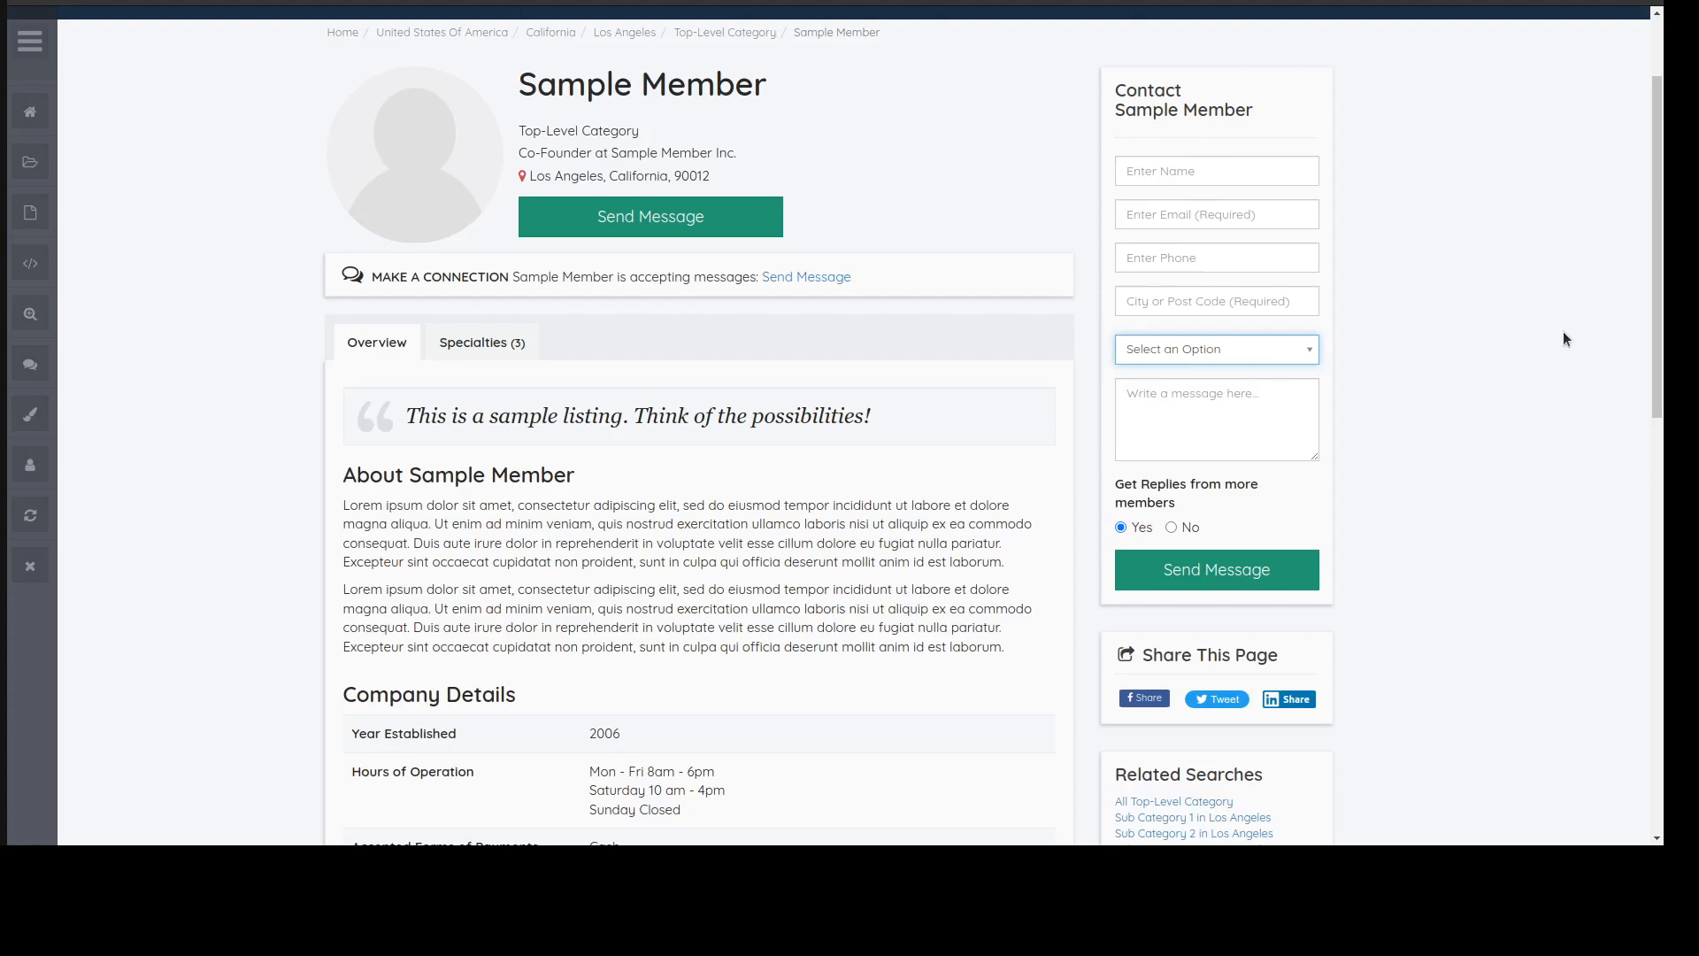
- Choose Top-Level Category in the Sample Member profile's contact form and examine the subcategories offered in the second list
{"action": "left_click", "coordinate": [1260, 350]}
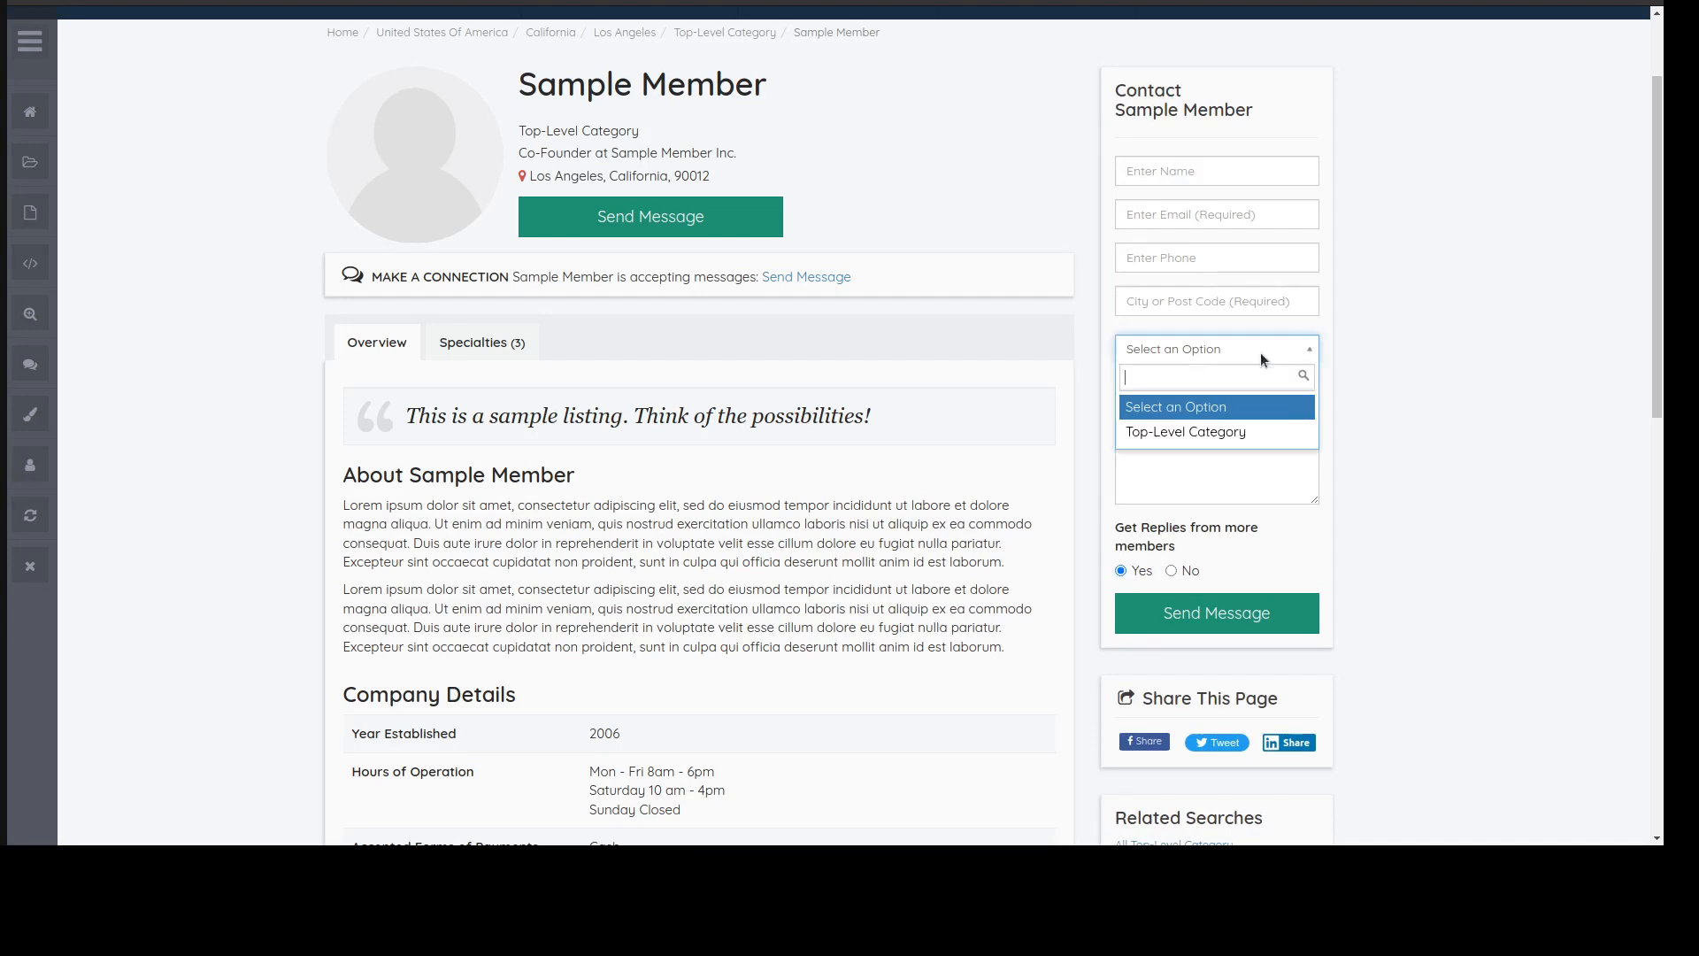
{"action": "left_click", "coordinate": [1175, 431]}
{"action": "left_click", "coordinate": [1189, 403]}
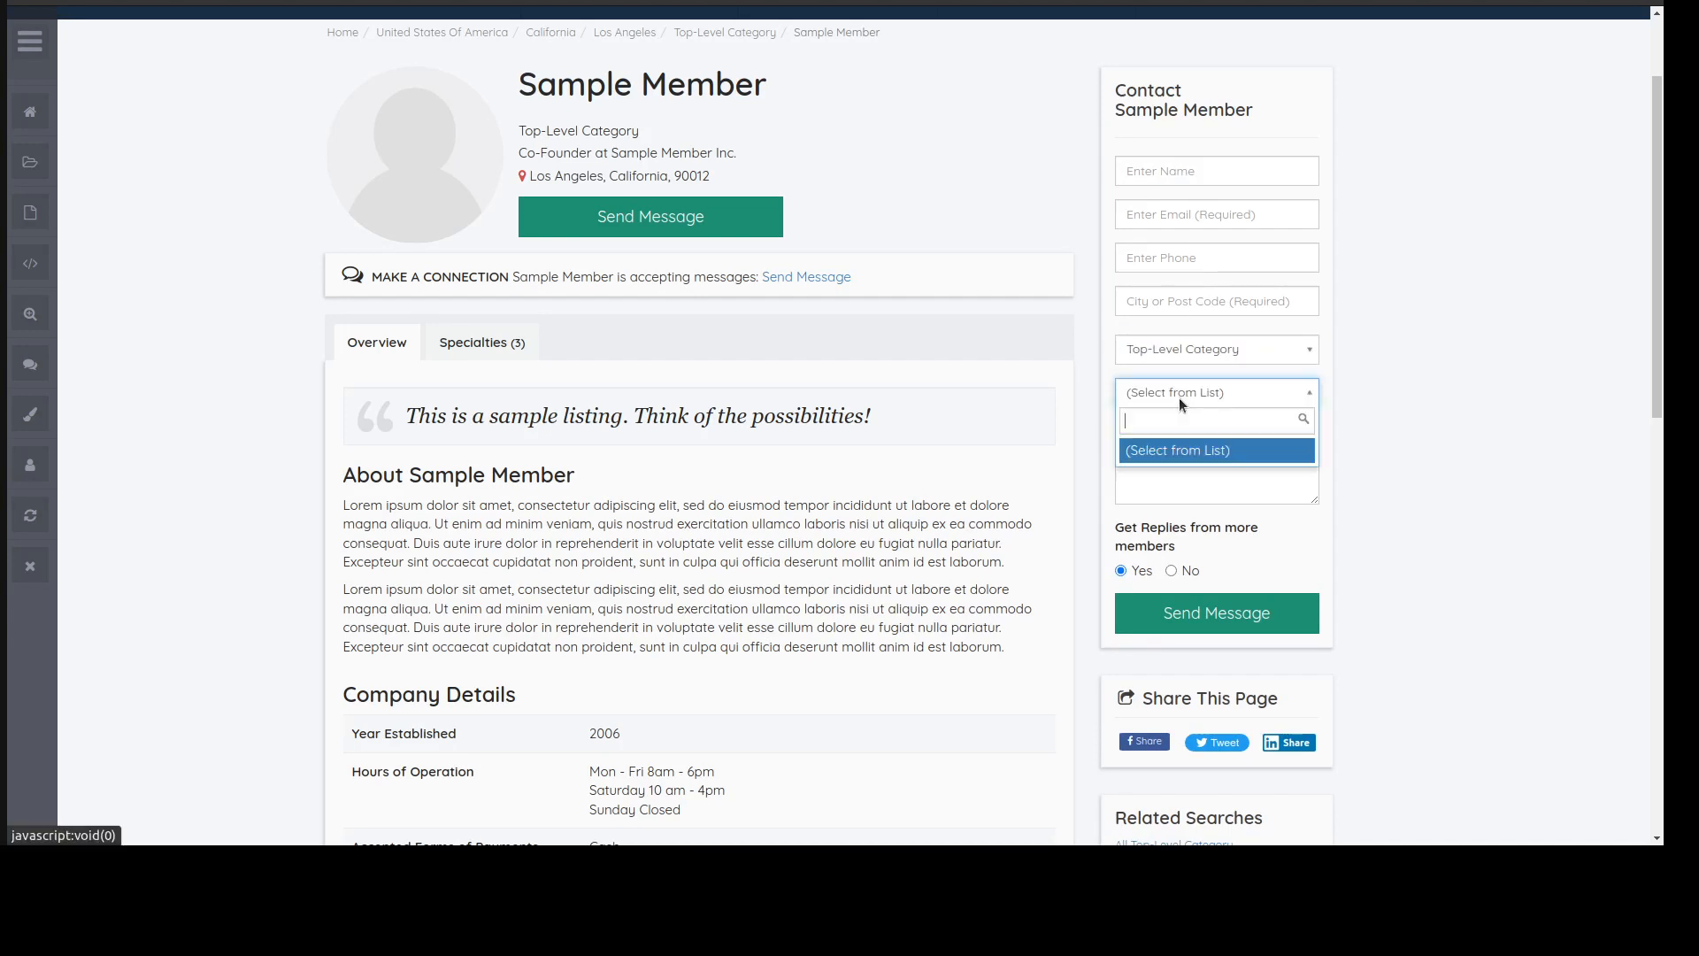
{"action": "left_click", "coordinate": [1161, 391]}
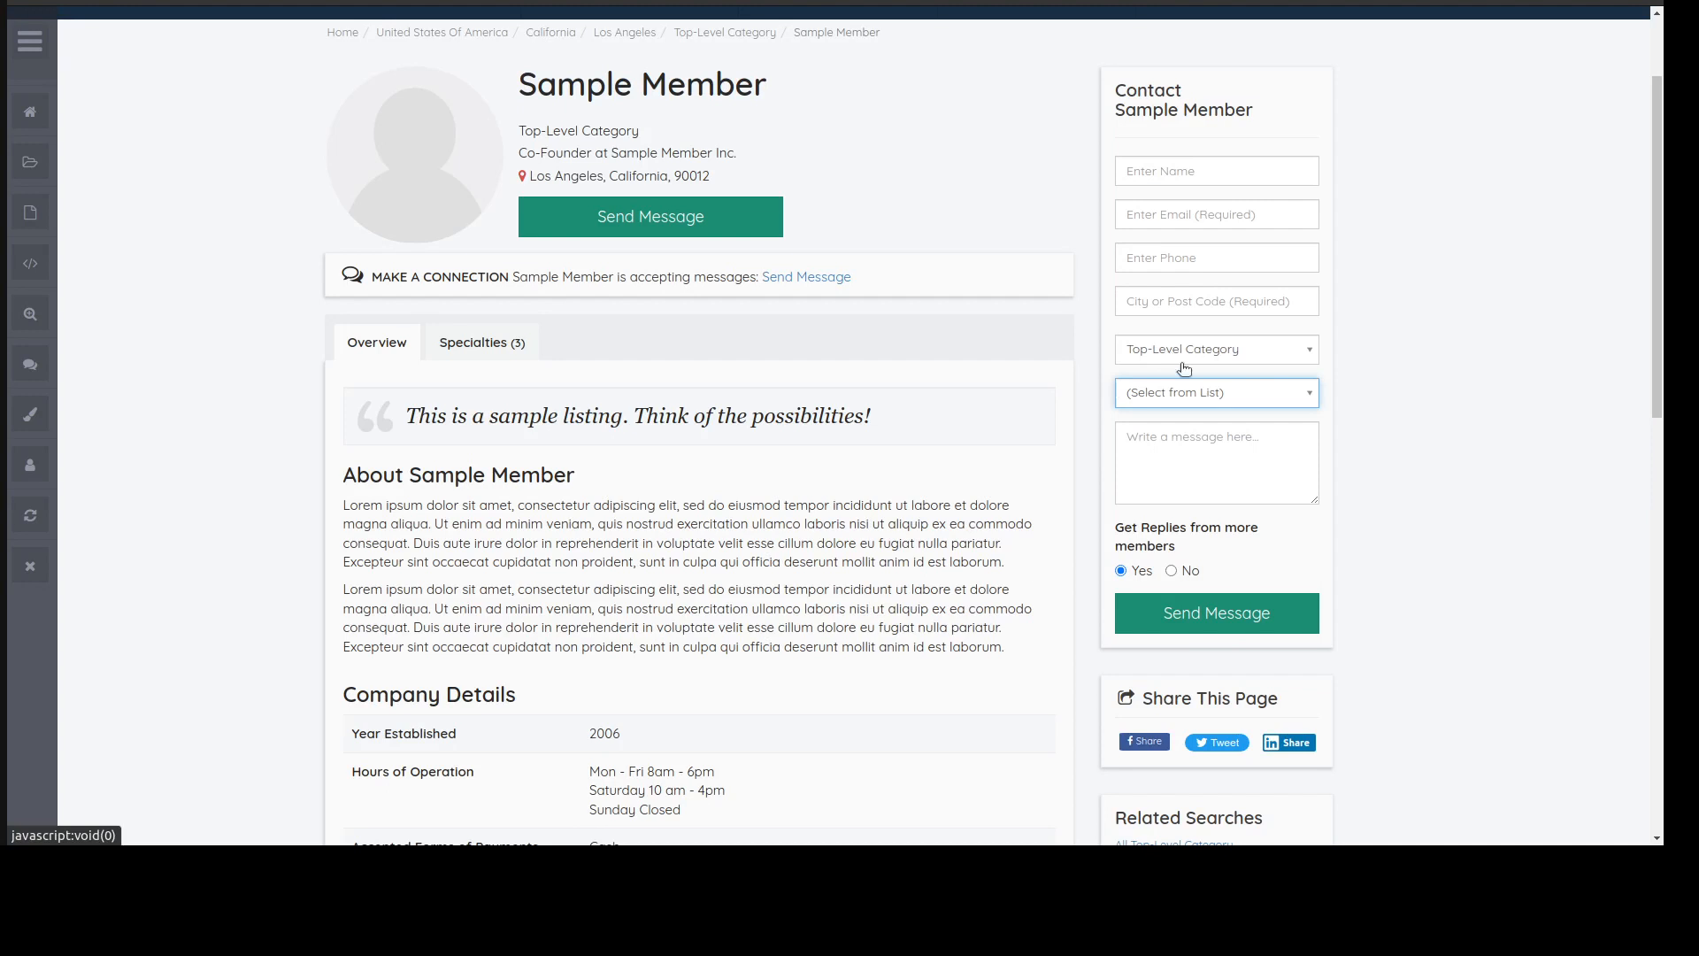
{"action": "left_click", "coordinate": [1177, 398]}
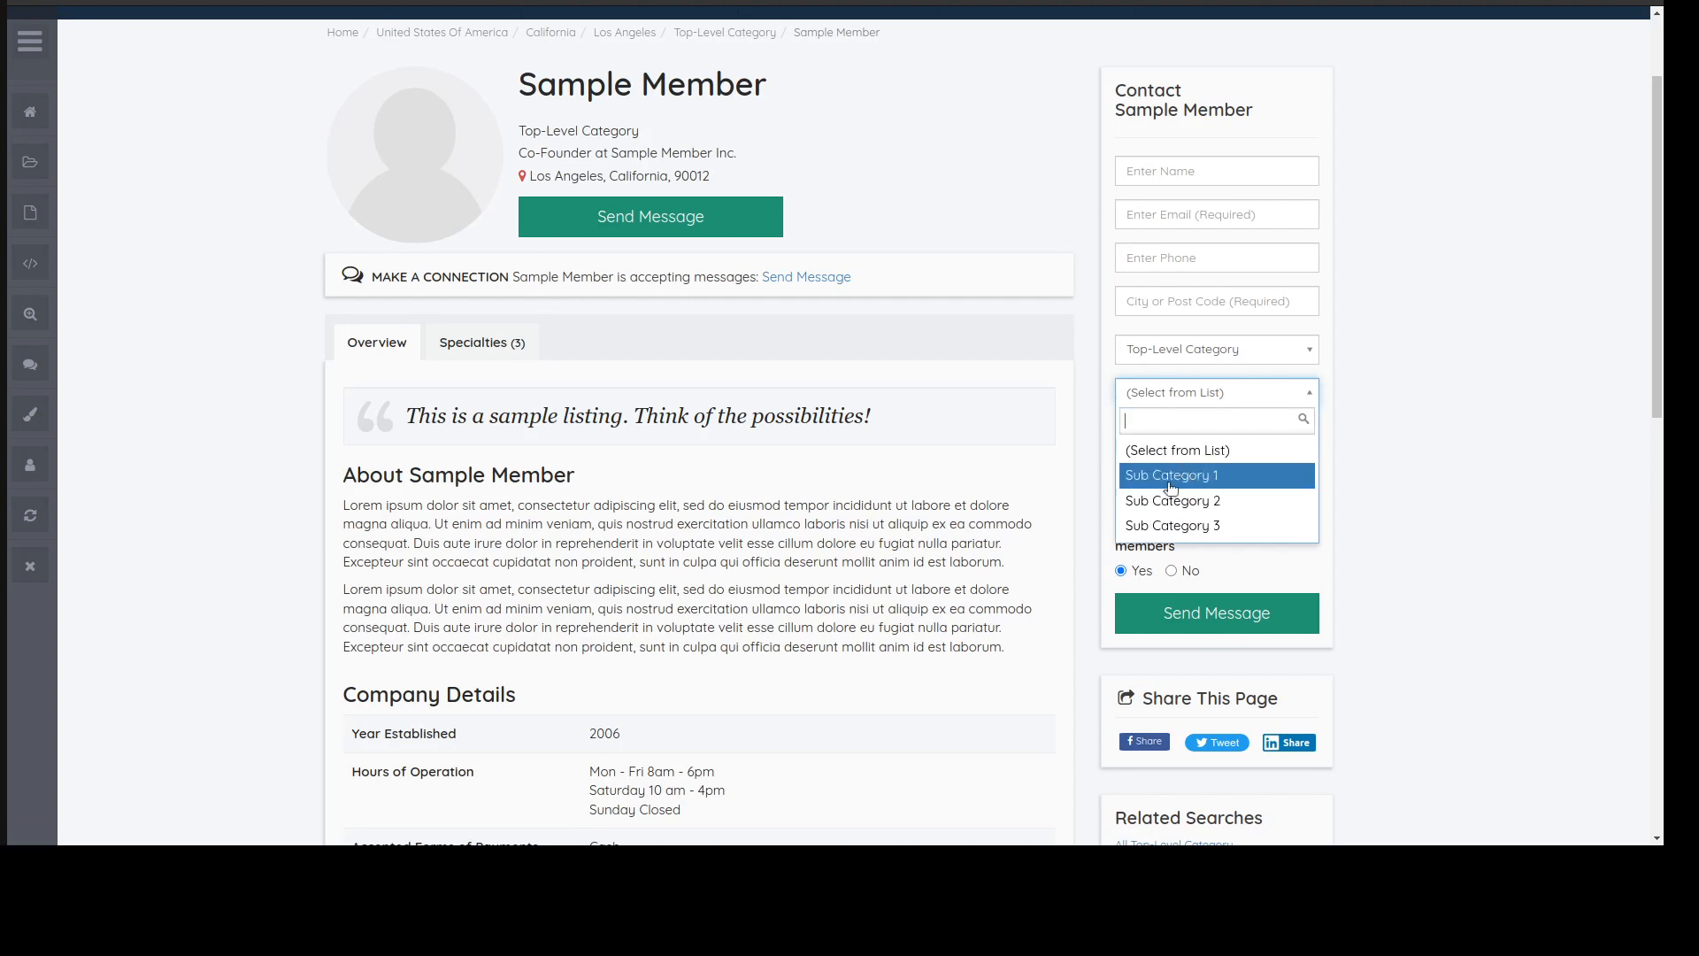
{"action": "left_click", "coordinate": [1407, 453]}
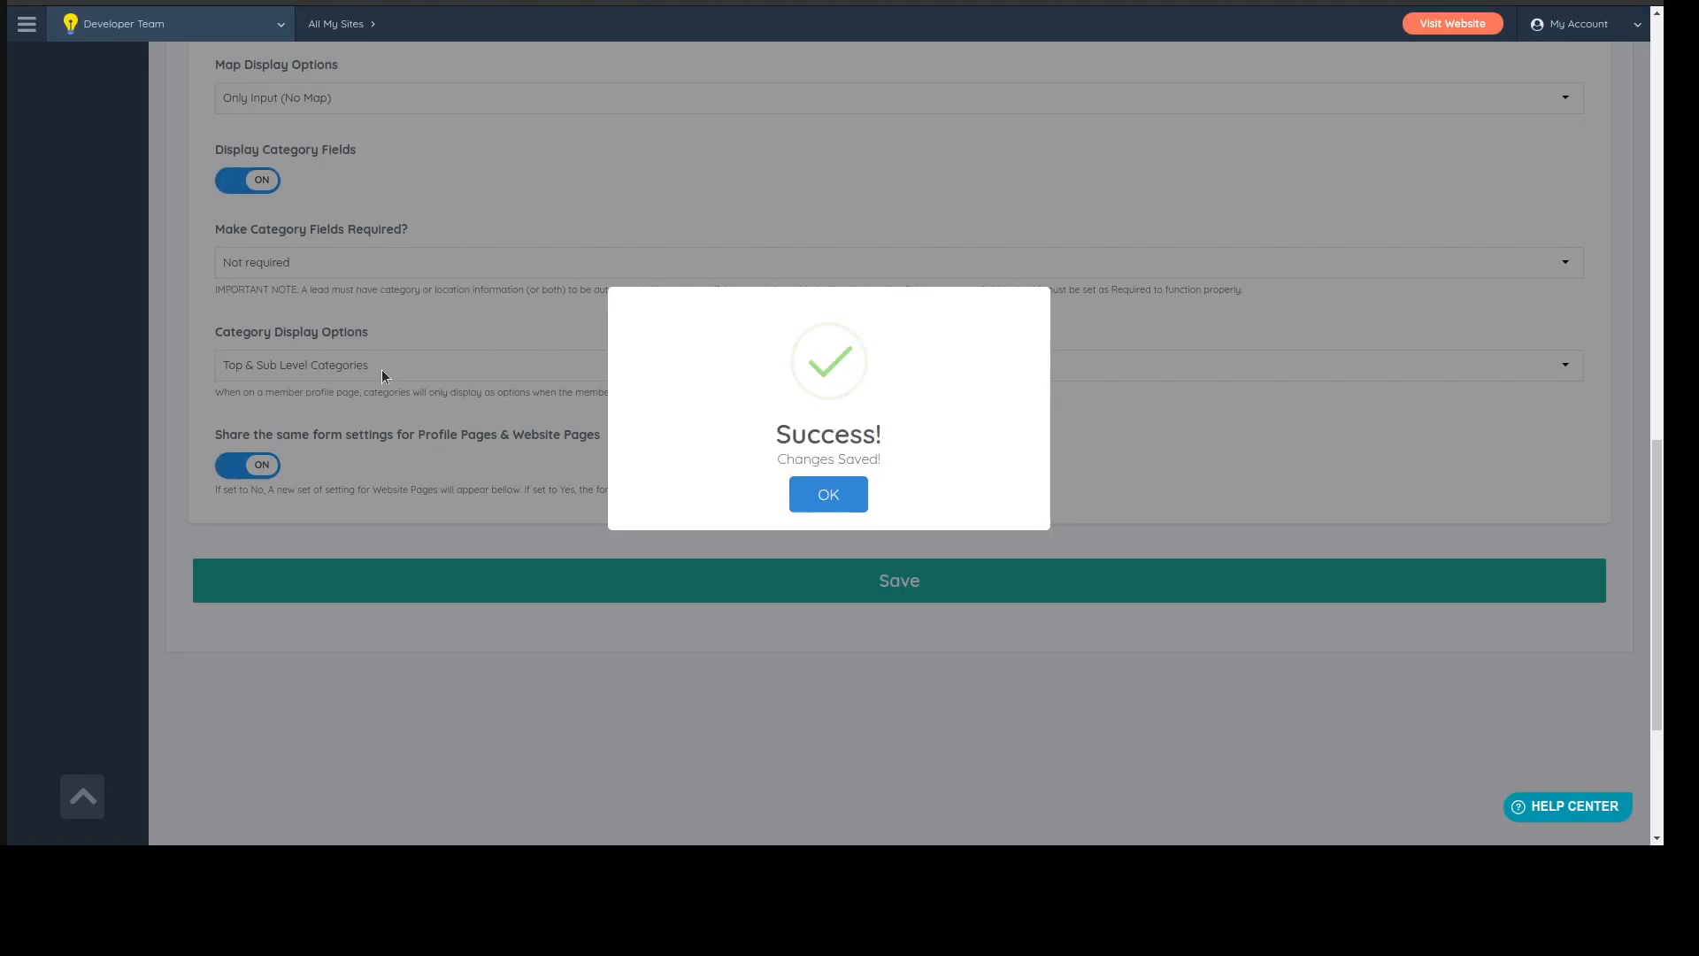
- Set the Category Display Options to Sub & Sub-Sub Categories, include only subcategories of Top-Level Category, and save the changes
{"action": "left_click", "coordinate": [828, 494]}
{"action": "left_click", "coordinate": [337, 375]}
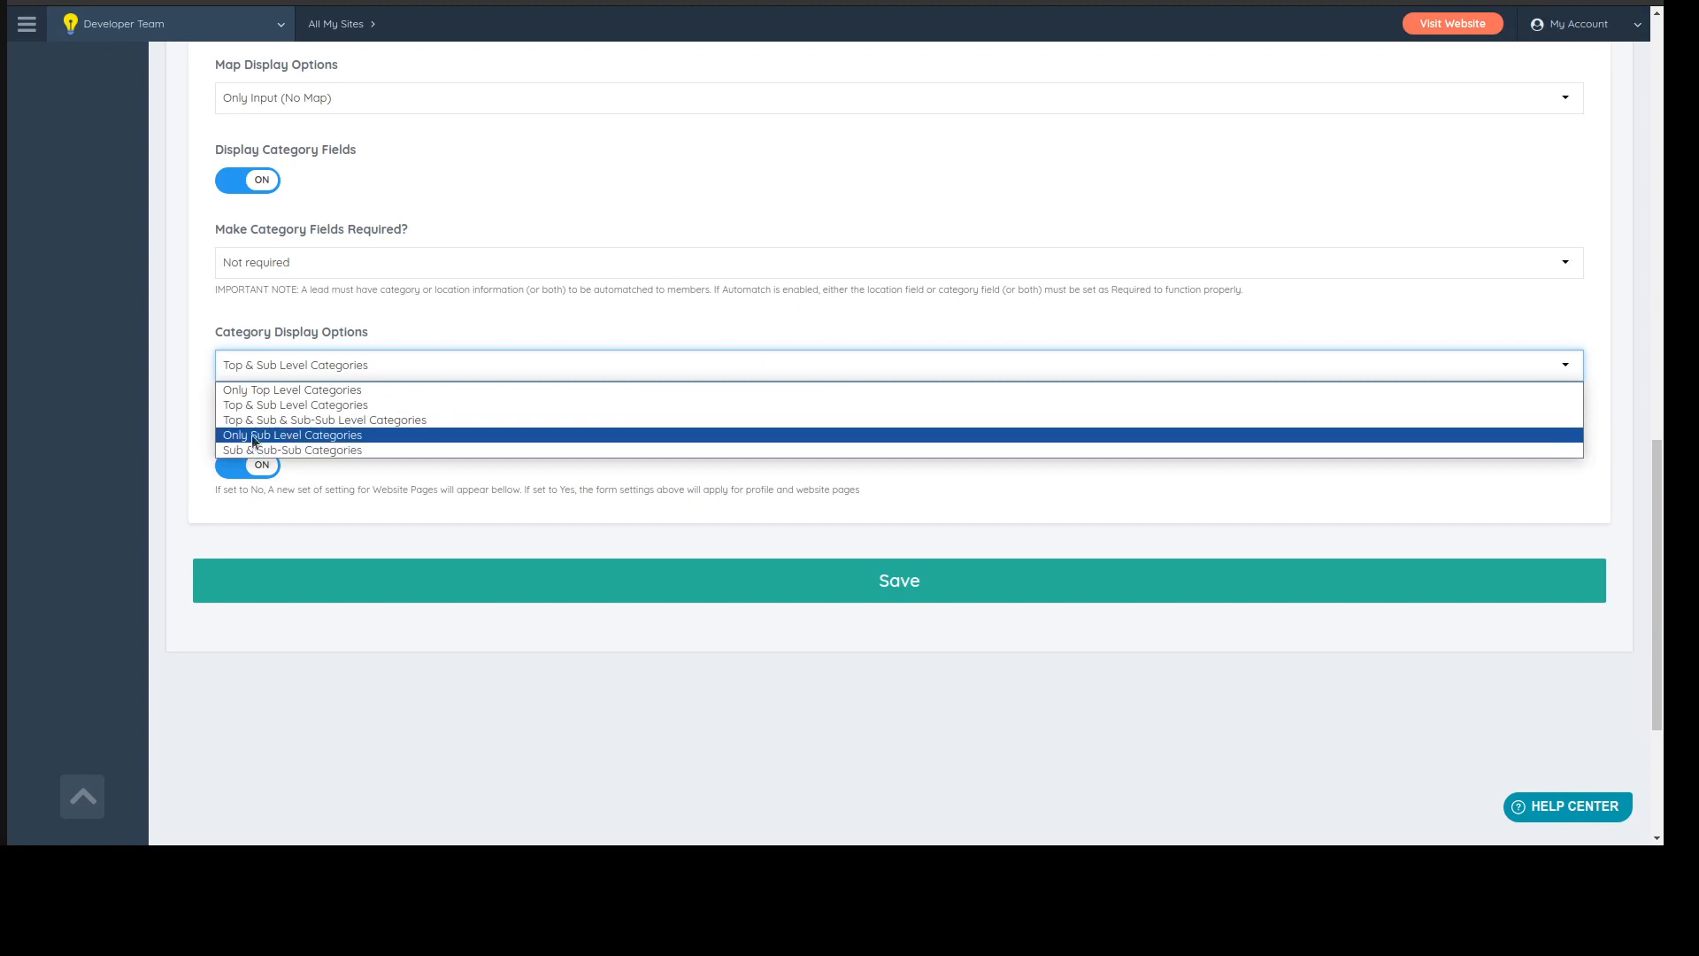
{"action": "left_click", "coordinate": [302, 448]}
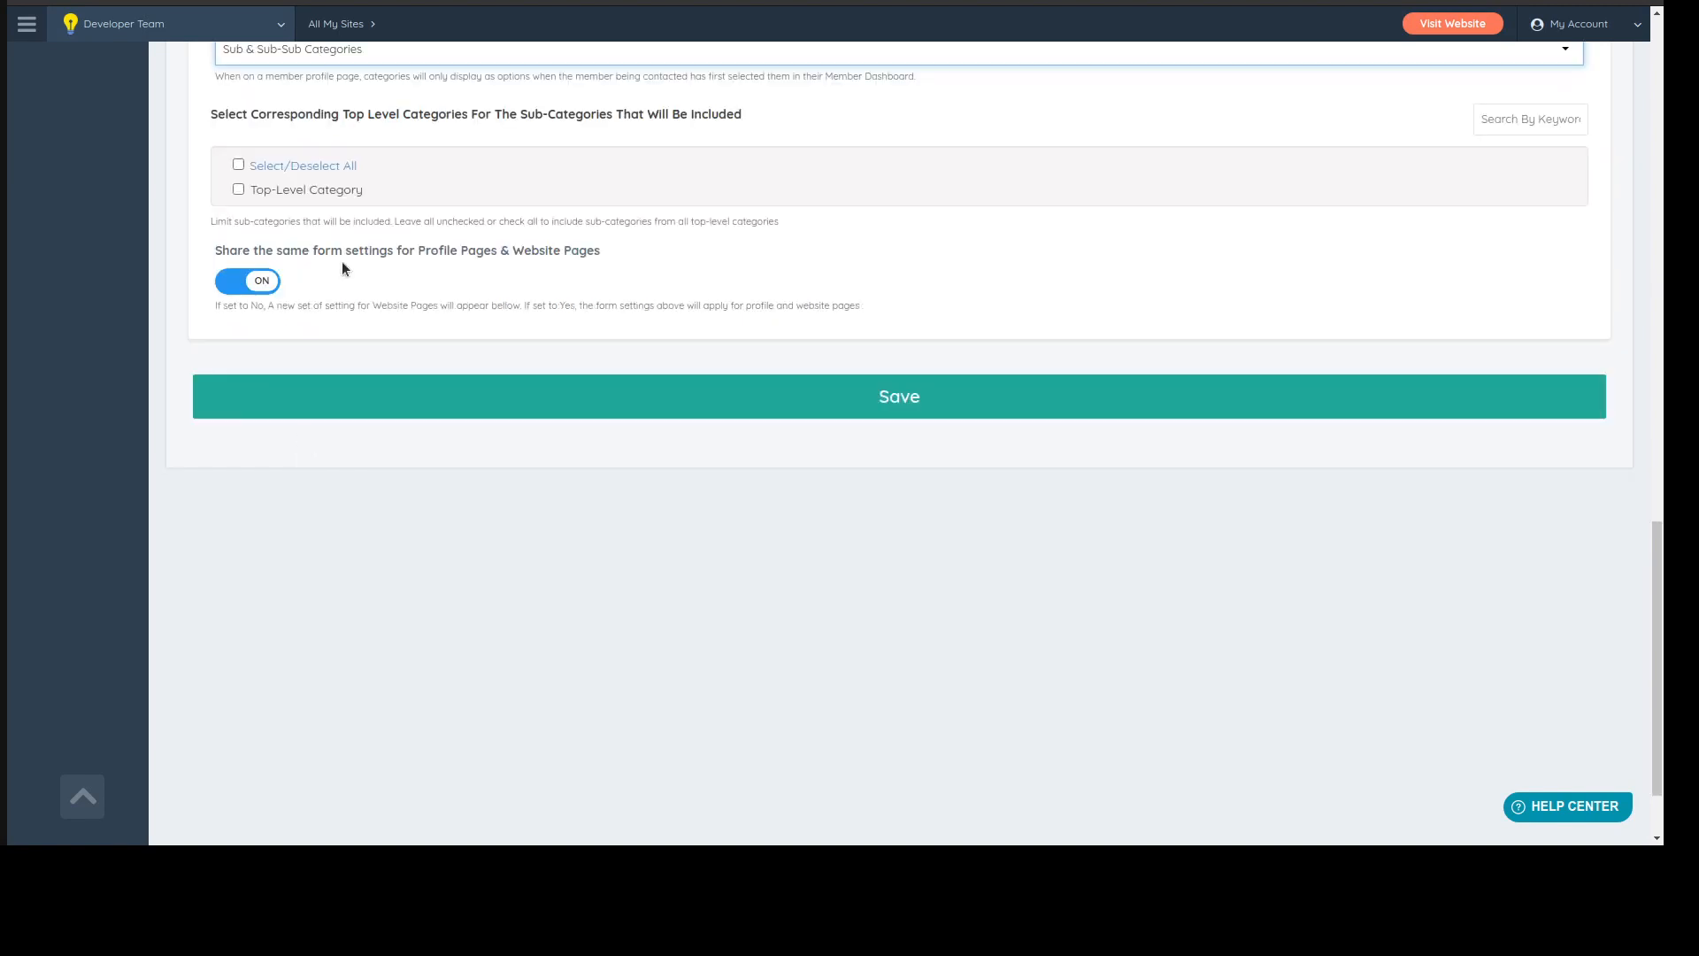
{"action": "scroll", "coordinate": [221, 387], "scroll_direction": "up", "scroll_amount": 2}
{"action": "left_click", "coordinate": [238, 330]}
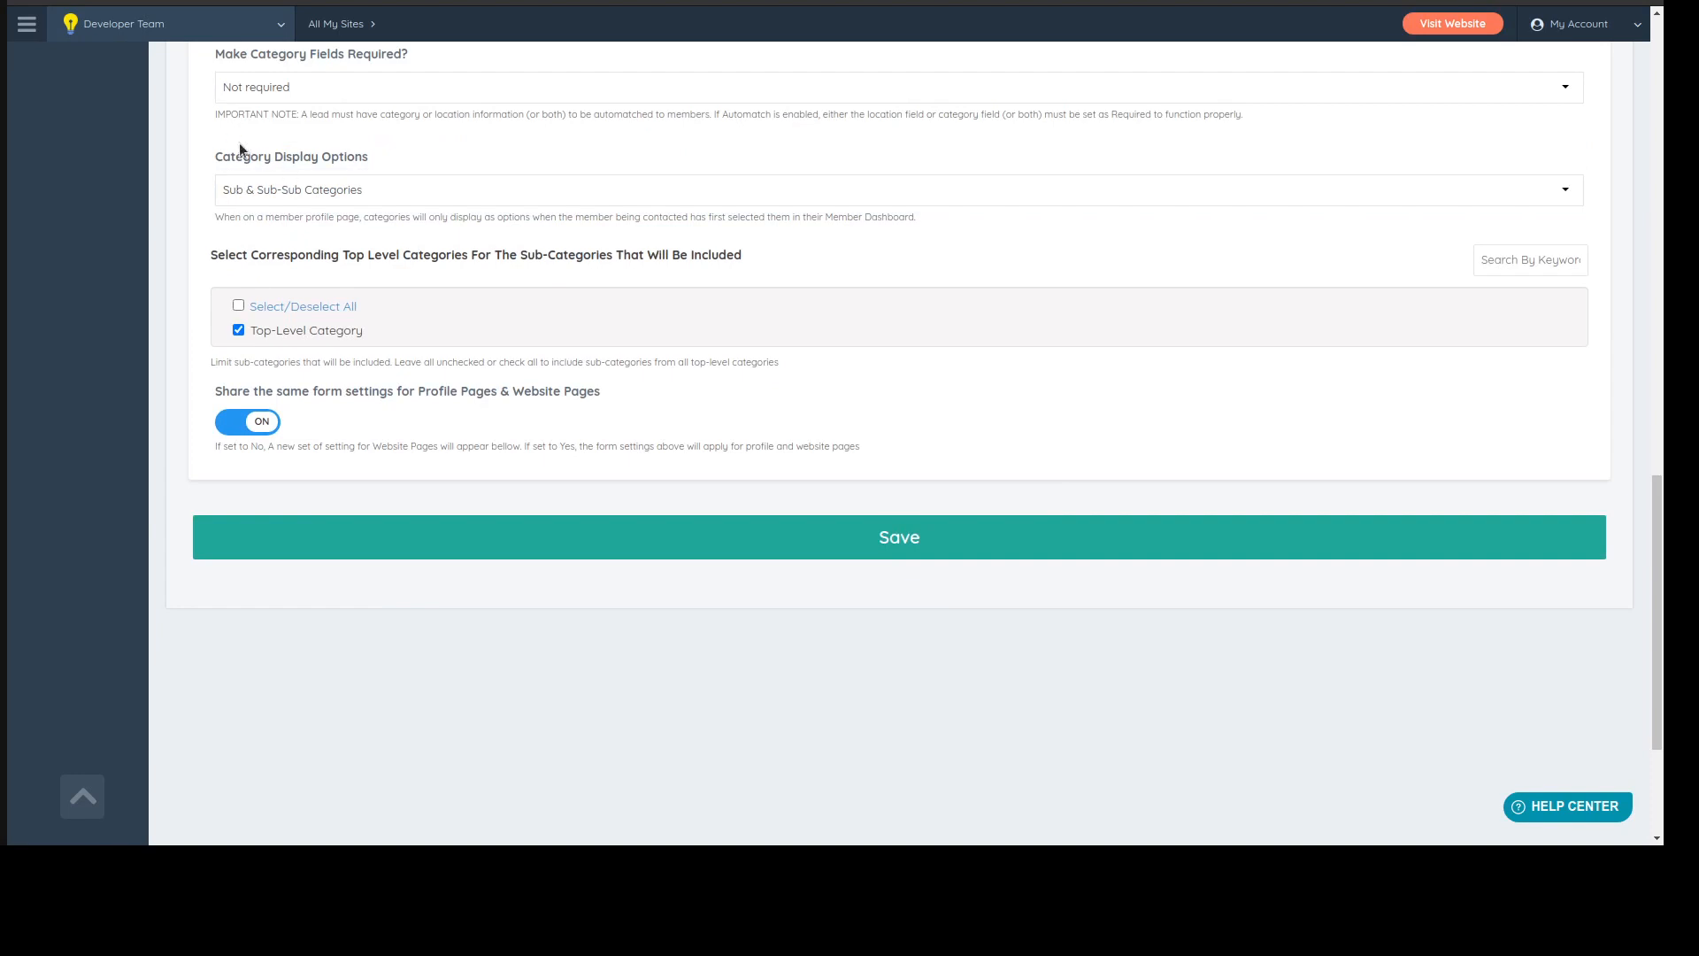
{"action": "left_click", "coordinate": [882, 544]}
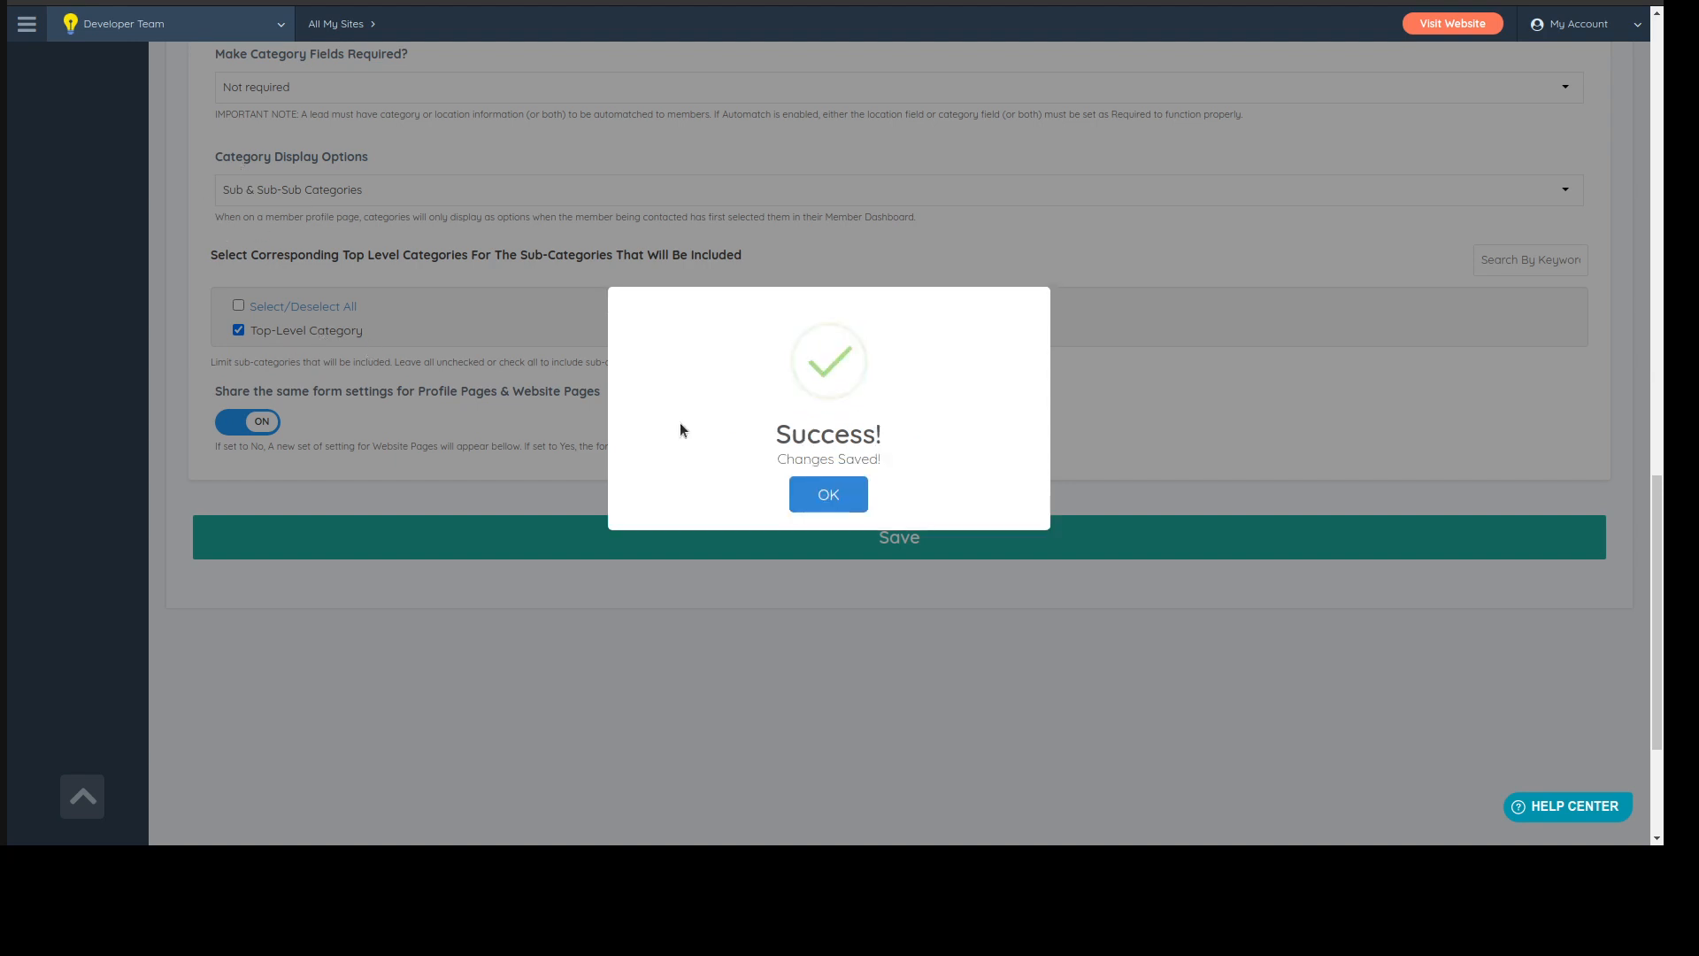
{"action": "left_click", "coordinate": [833, 496]}
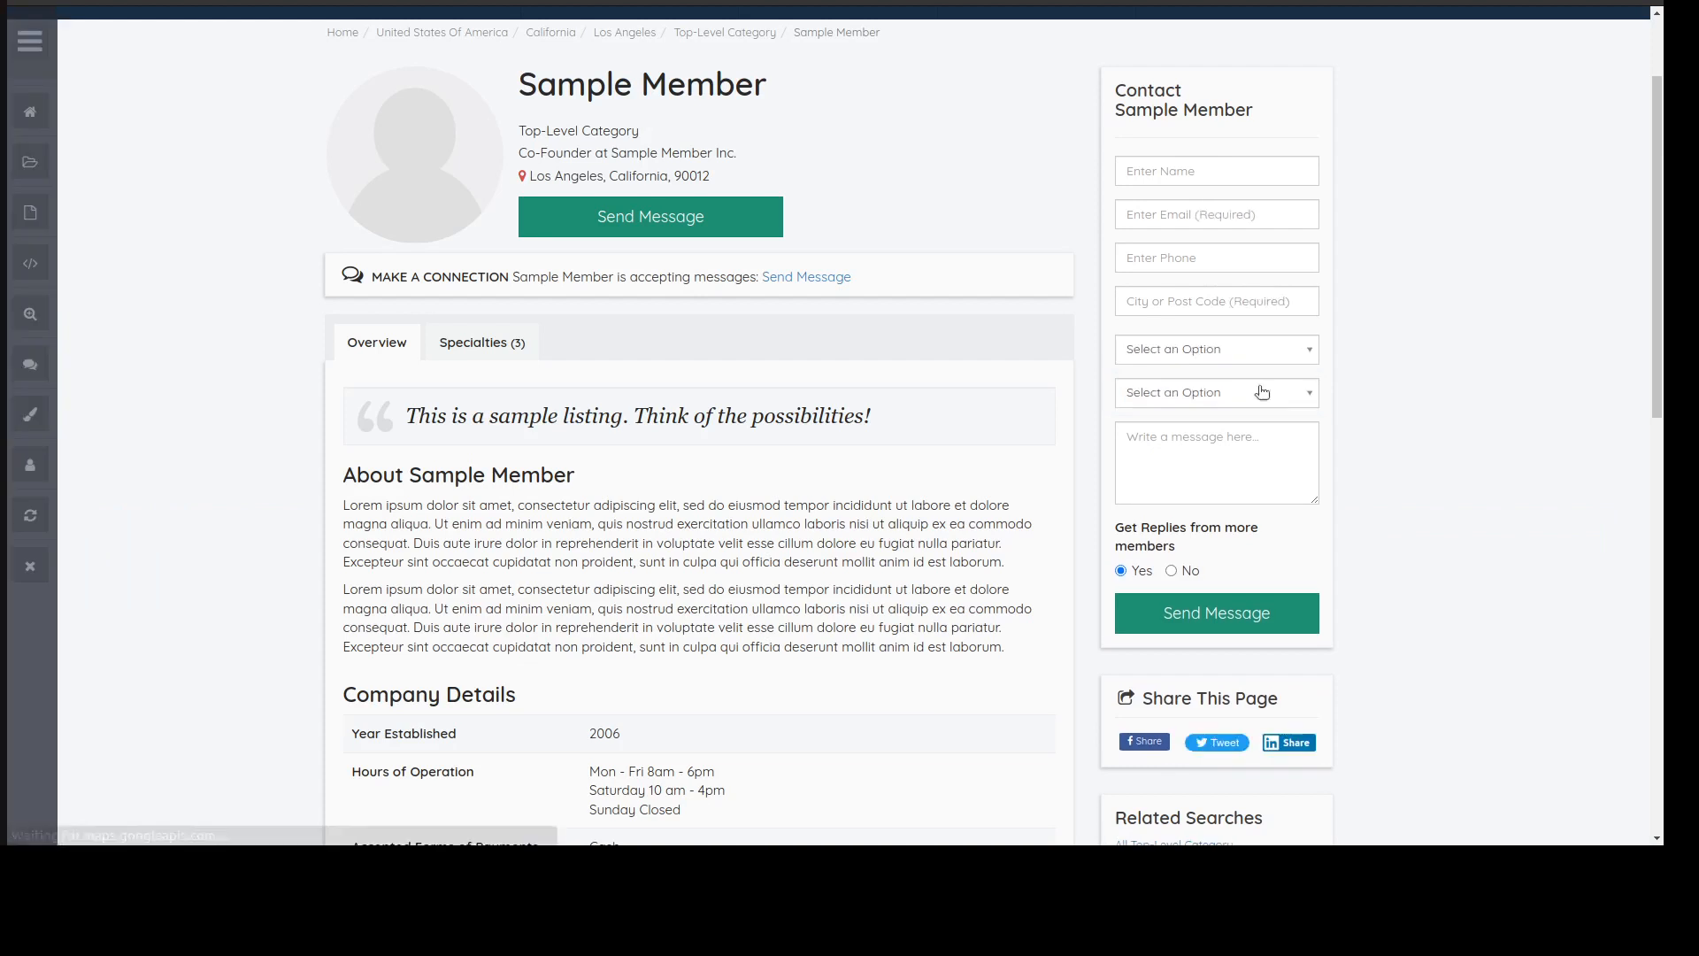
- Choose Sub Category 1 in the Sample Member contact form and check its sub-subcategory choices
{"action": "left_click", "coordinate": [1133, 354]}
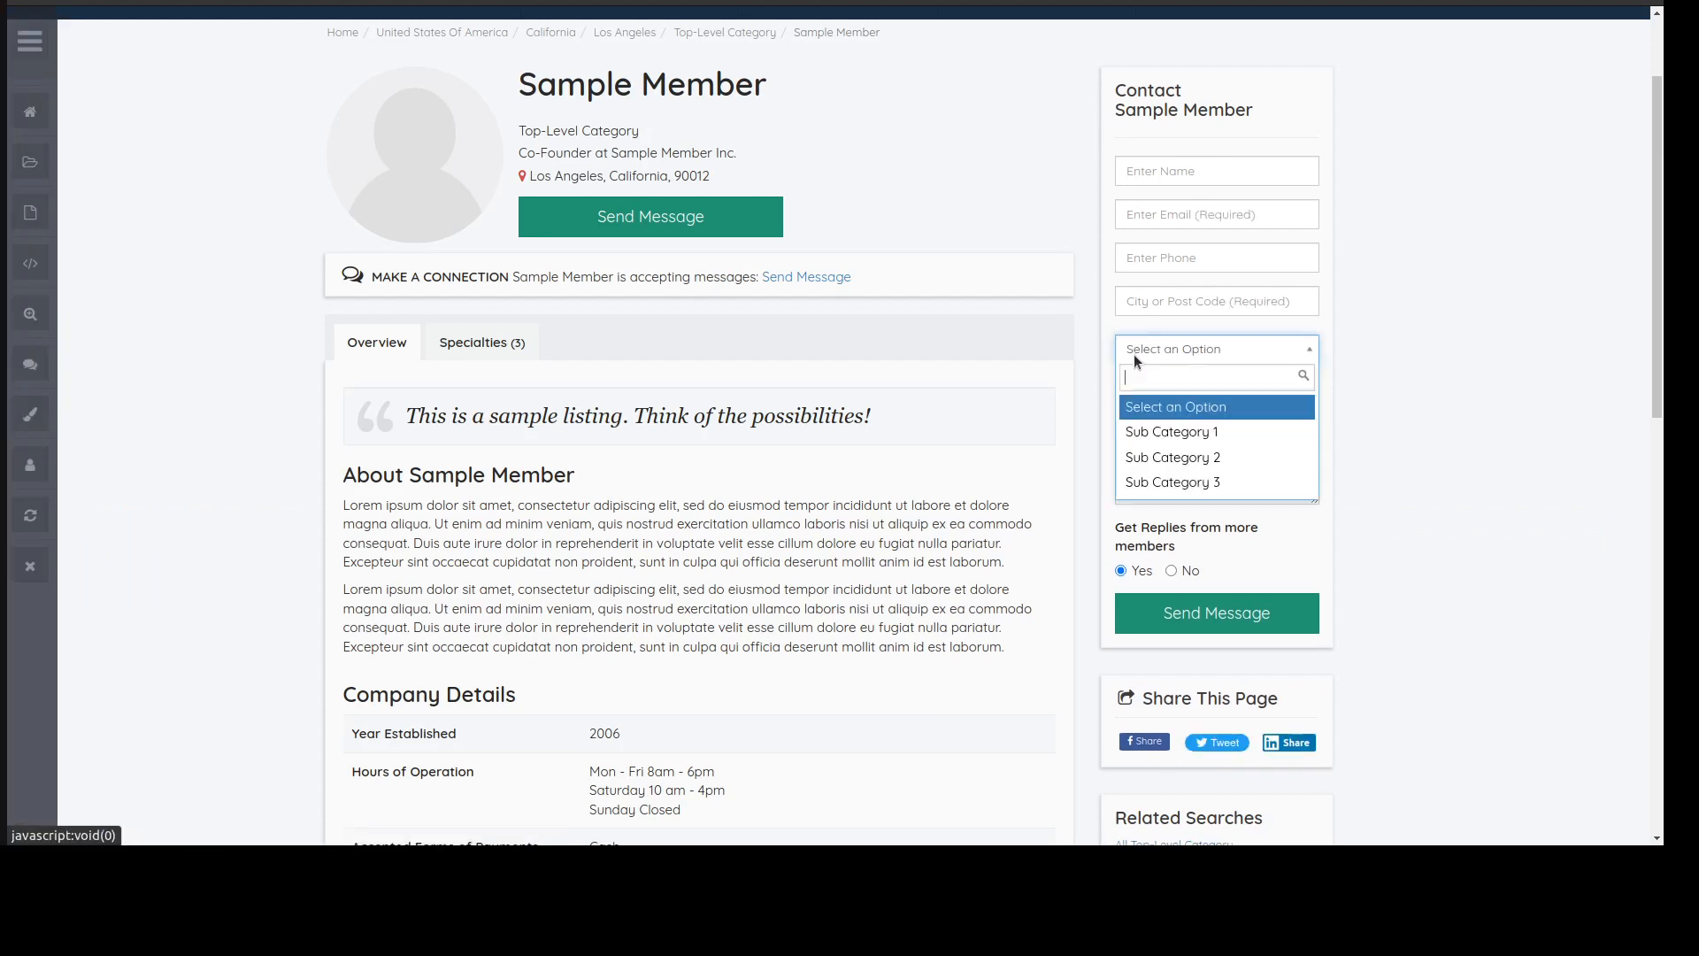
{"action": "left_click", "coordinate": [1186, 434]}
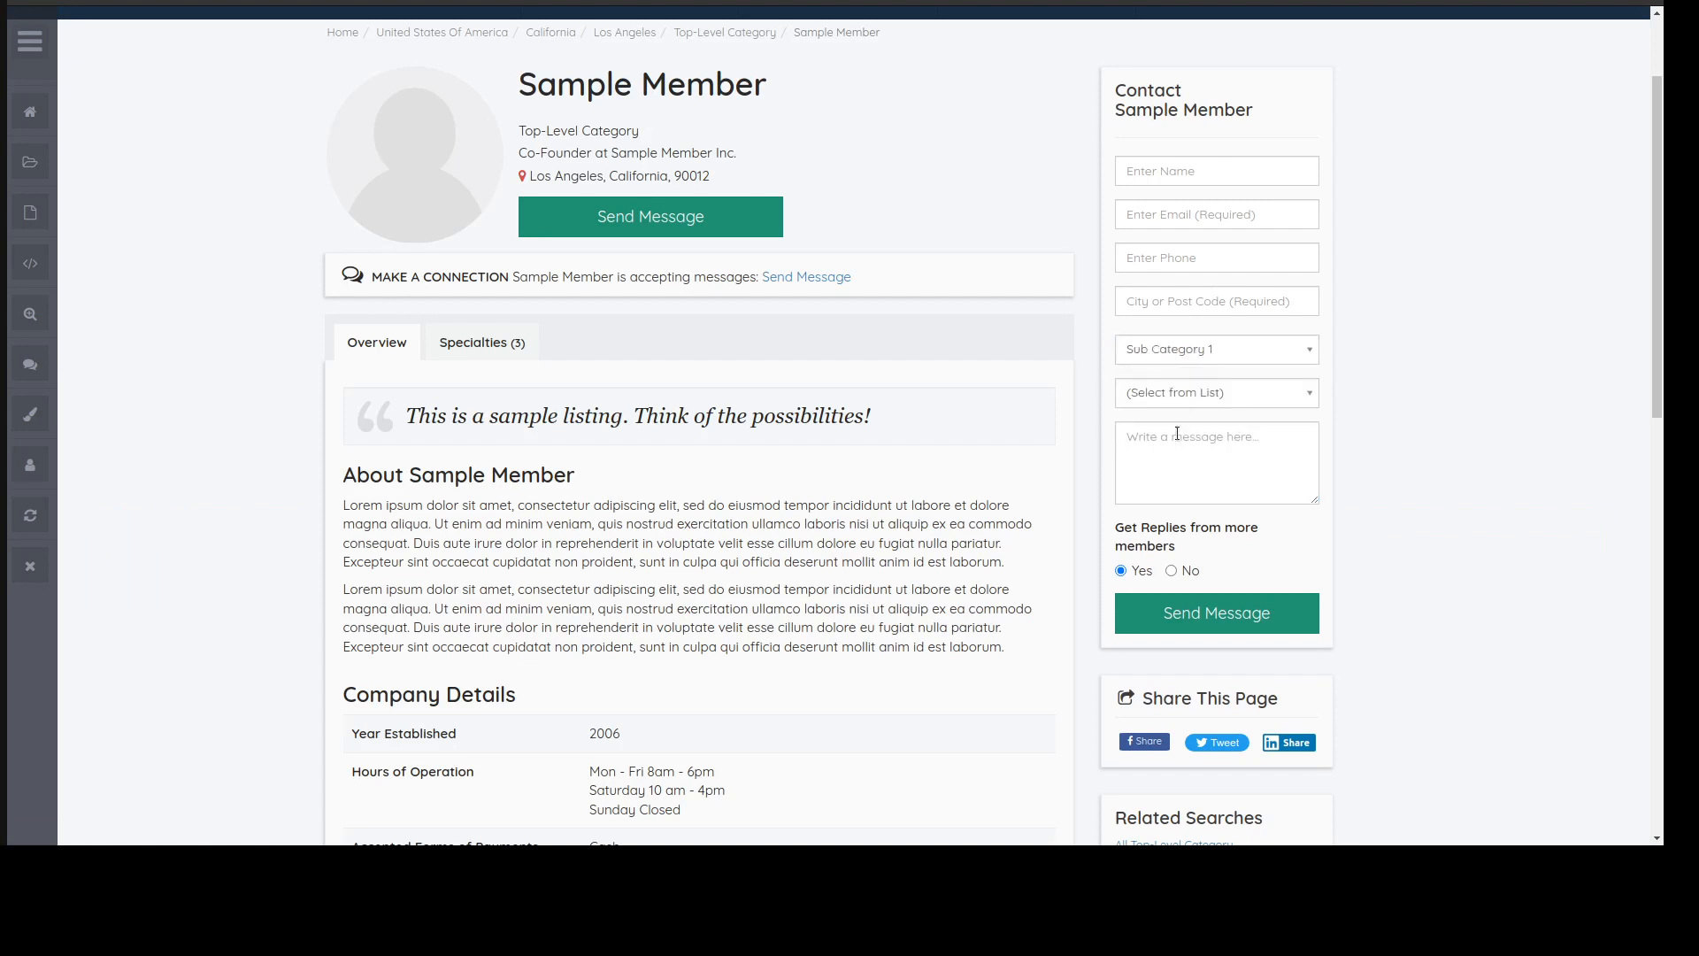
{"action": "left_click", "coordinate": [1212, 396]}
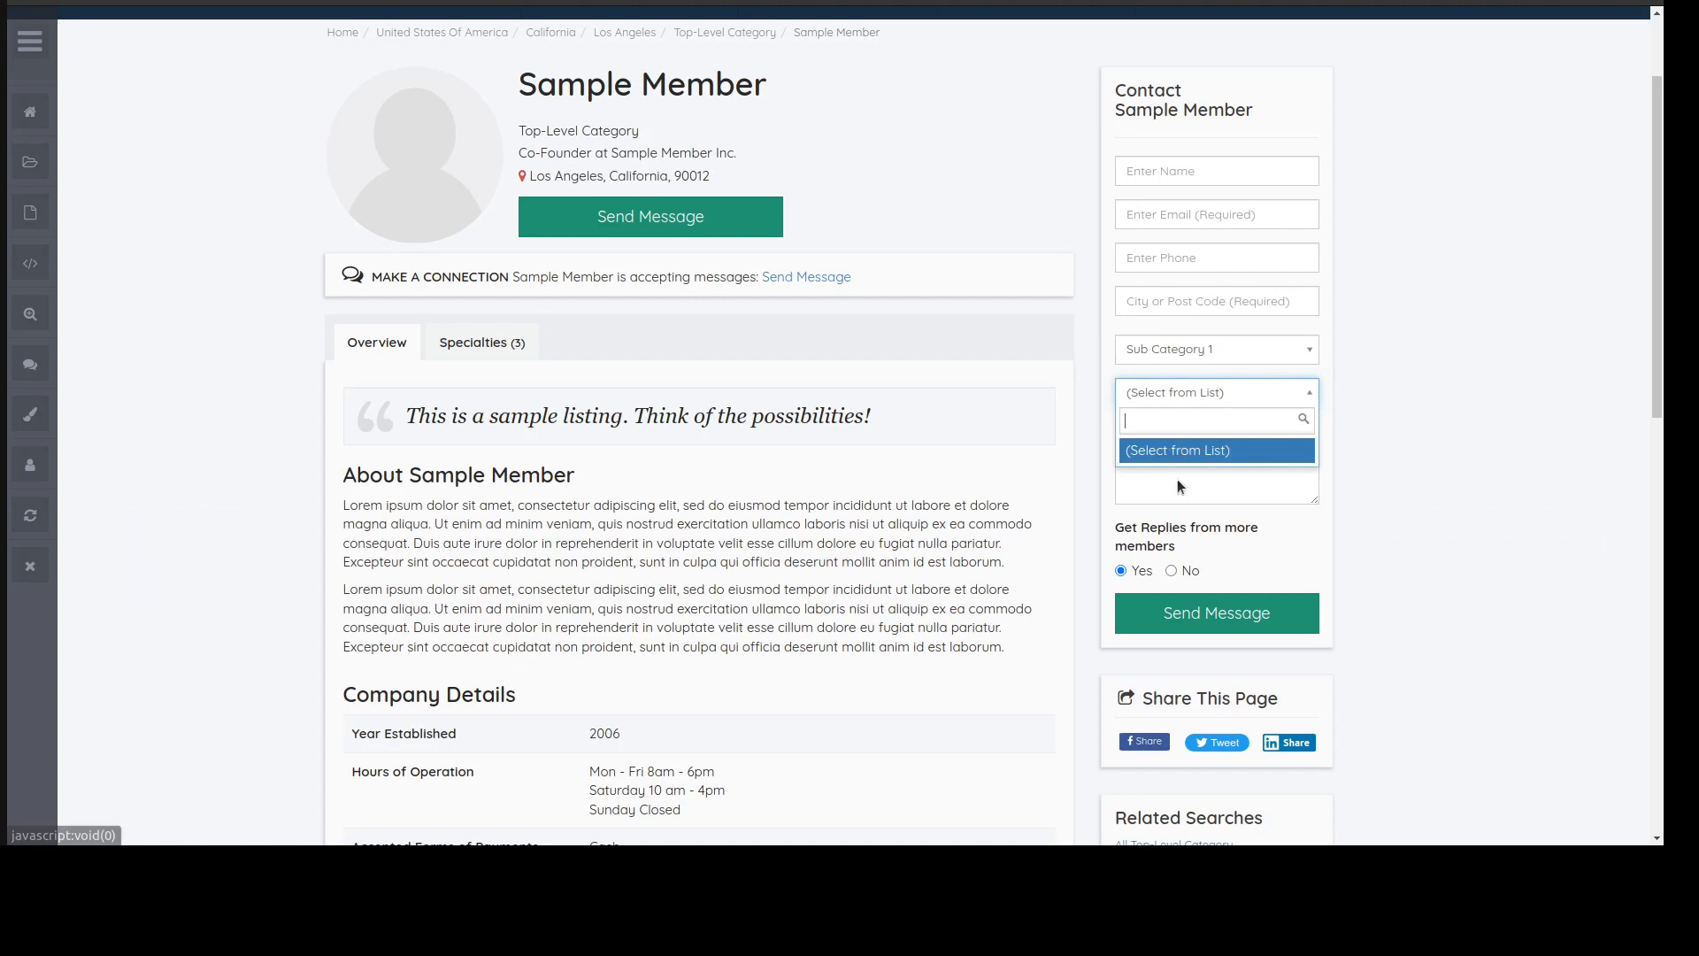
{"action": "left_click", "coordinate": [1195, 406]}
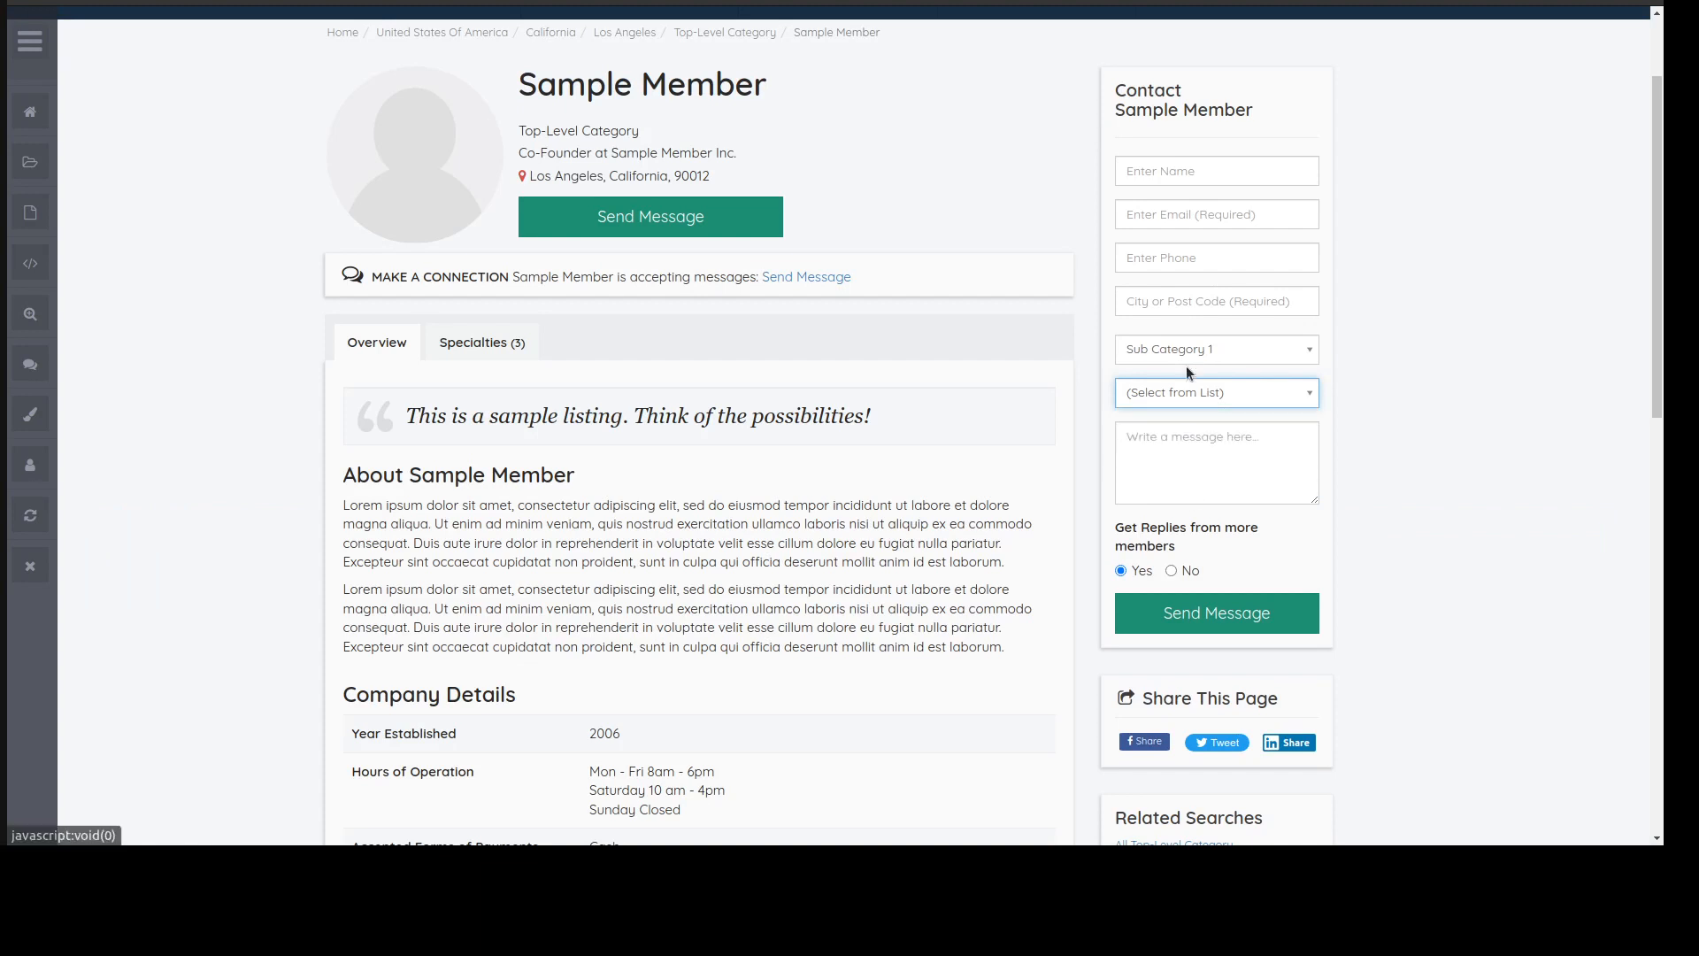
{"action": "left_click", "coordinate": [1169, 389]}
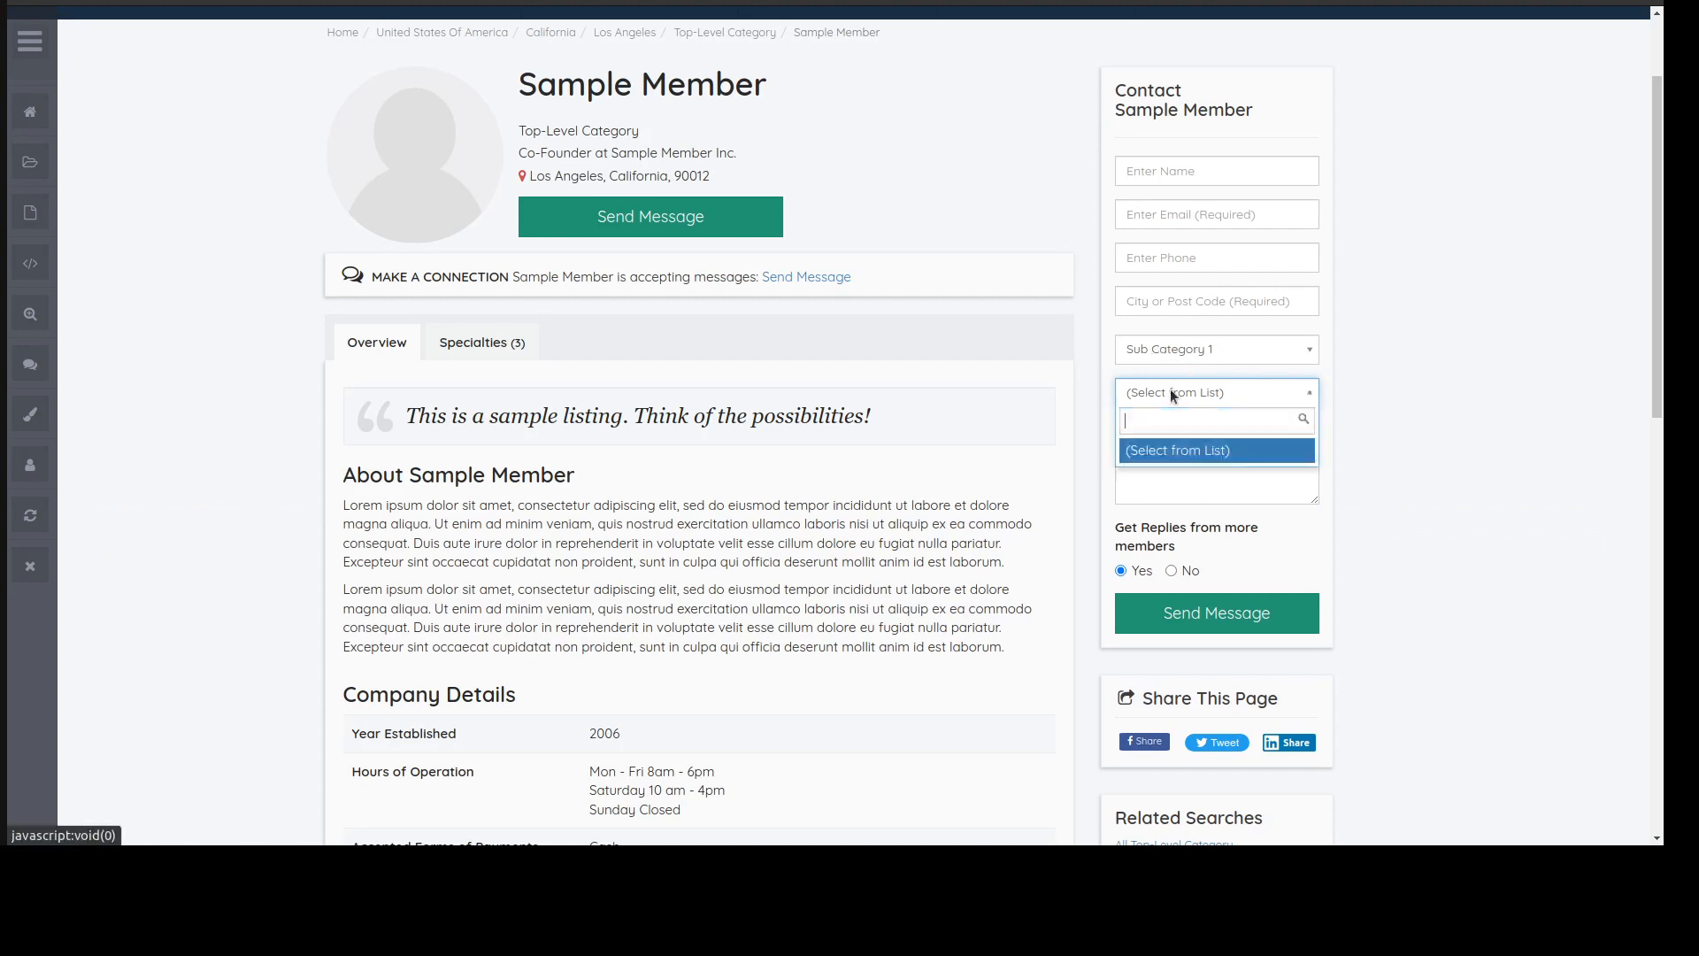
{"action": "left_click", "coordinate": [1170, 390]}
- Switch the contact form's category to Sub Category 2 and check its sub-subcategory choices
{"action": "left_click", "coordinate": [1172, 348]}
{"action": "left_click", "coordinate": [1153, 461]}
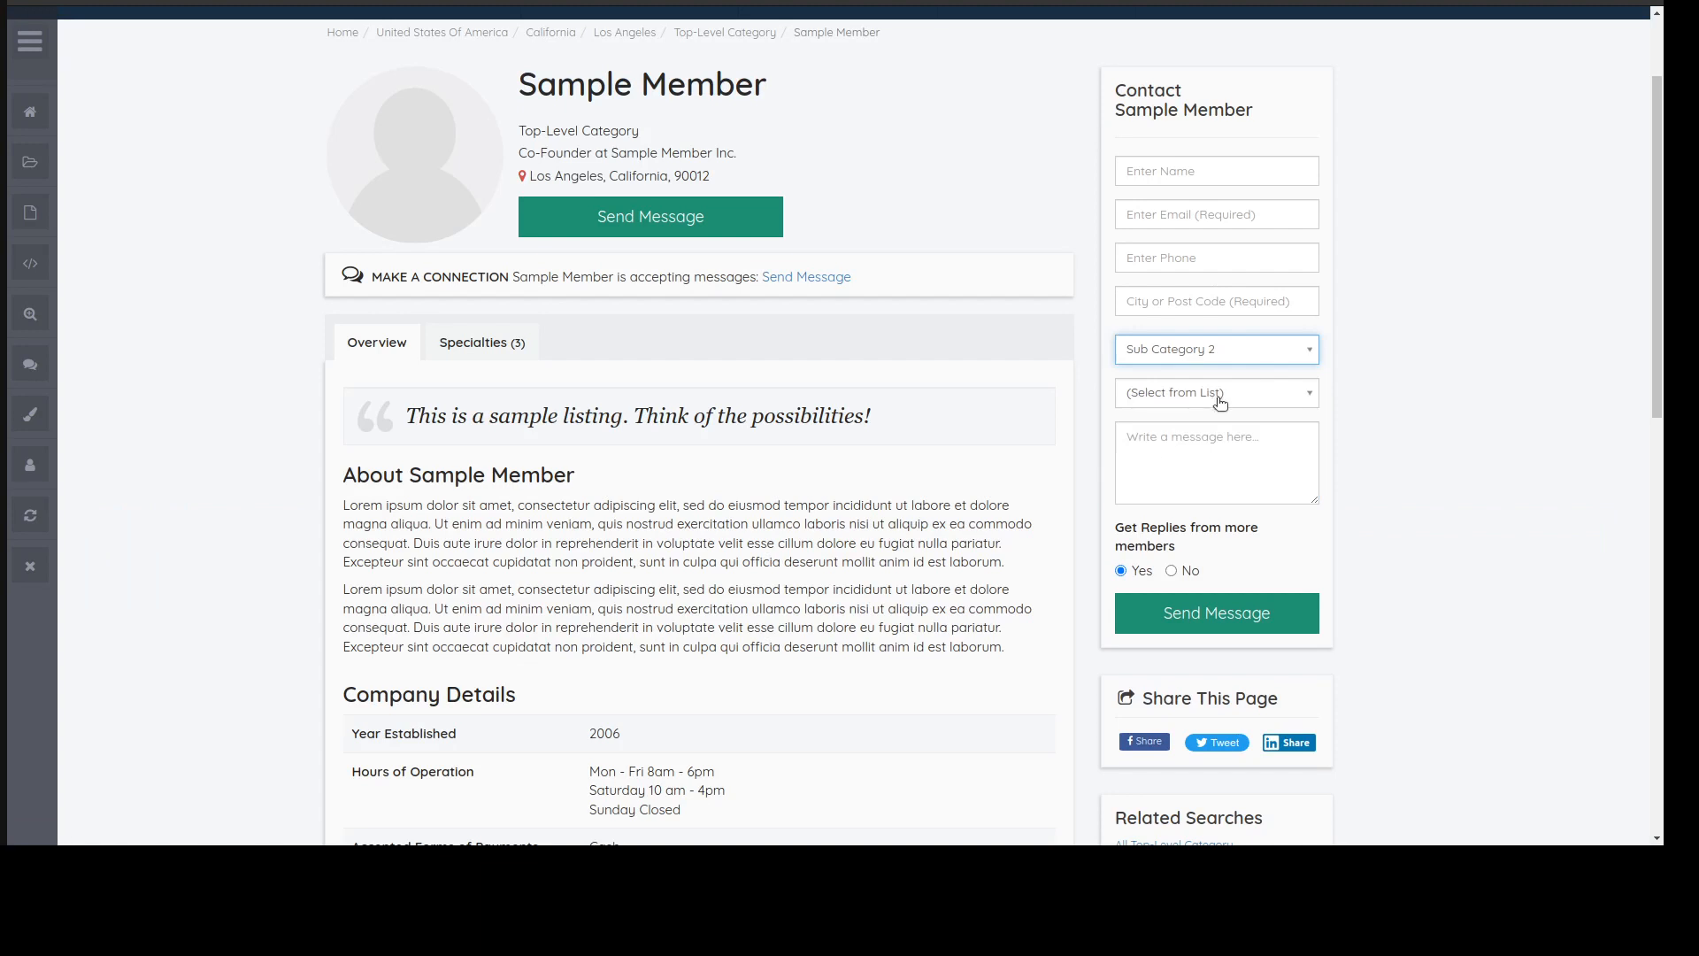
{"action": "left_click", "coordinate": [1217, 395]}
{"action": "left_click", "coordinate": [1218, 396]}
{"action": "left_click", "coordinate": [1218, 395]}
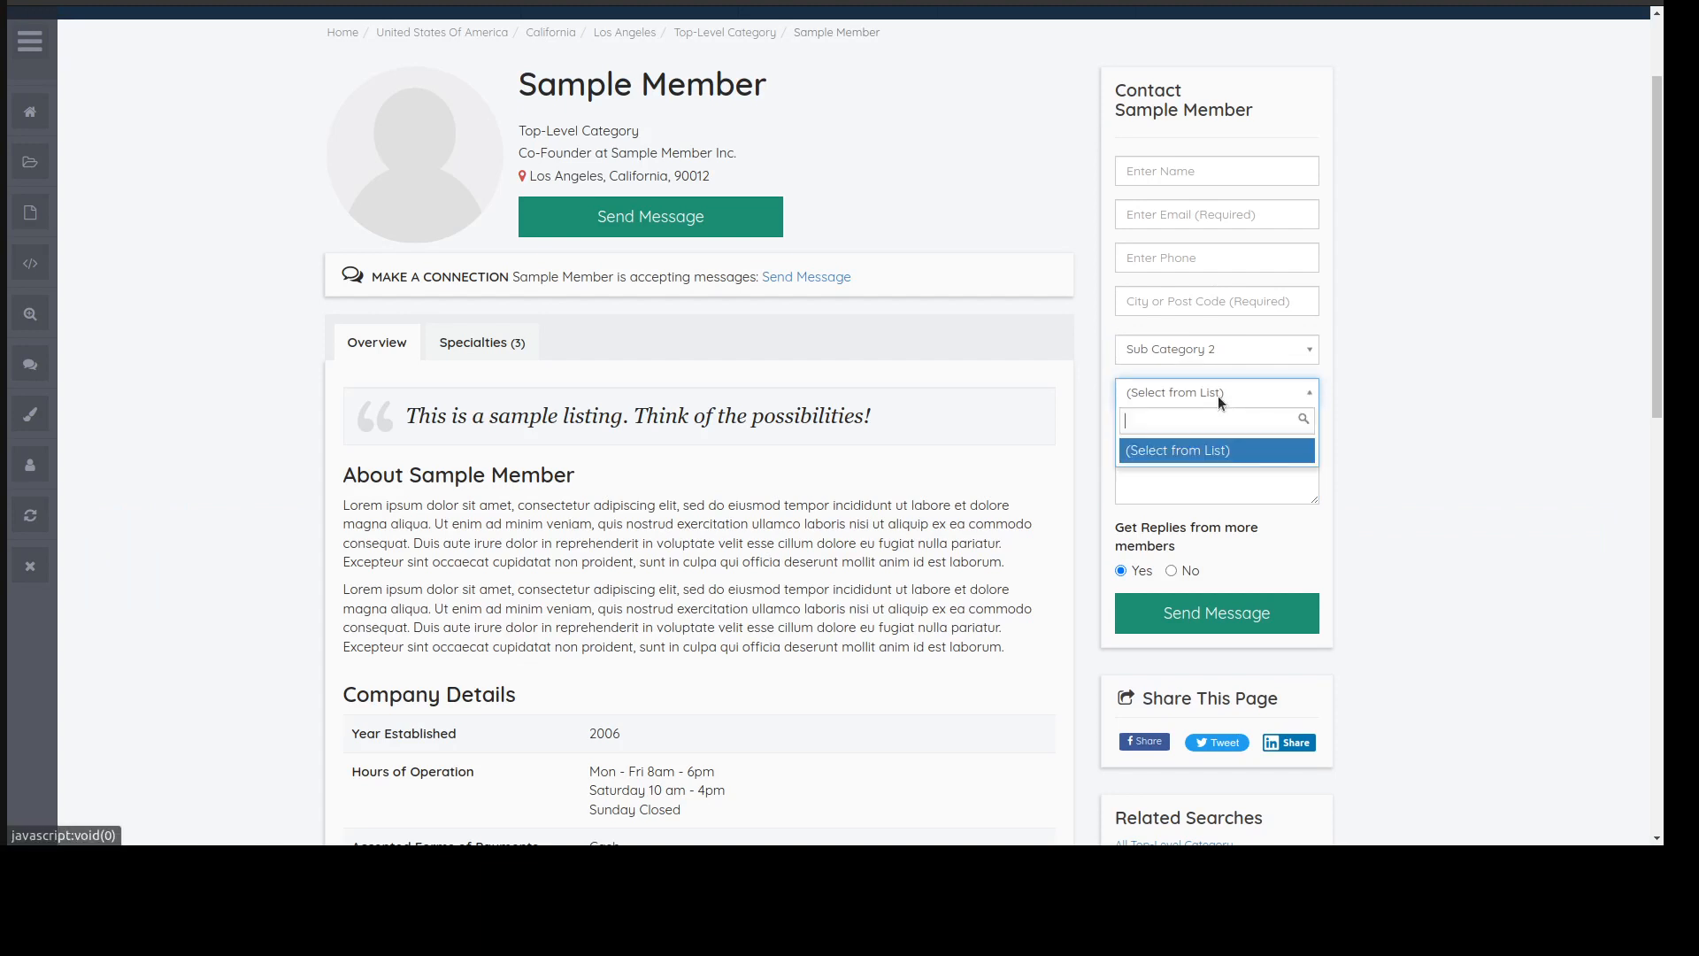
{"action": "left_click", "coordinate": [1217, 395]}
- Switch the contact form's category to Sub Category 3 and check its sub-subcategory choices
{"action": "left_click", "coordinate": [1182, 349]}
{"action": "left_click", "coordinate": [1159, 483]}
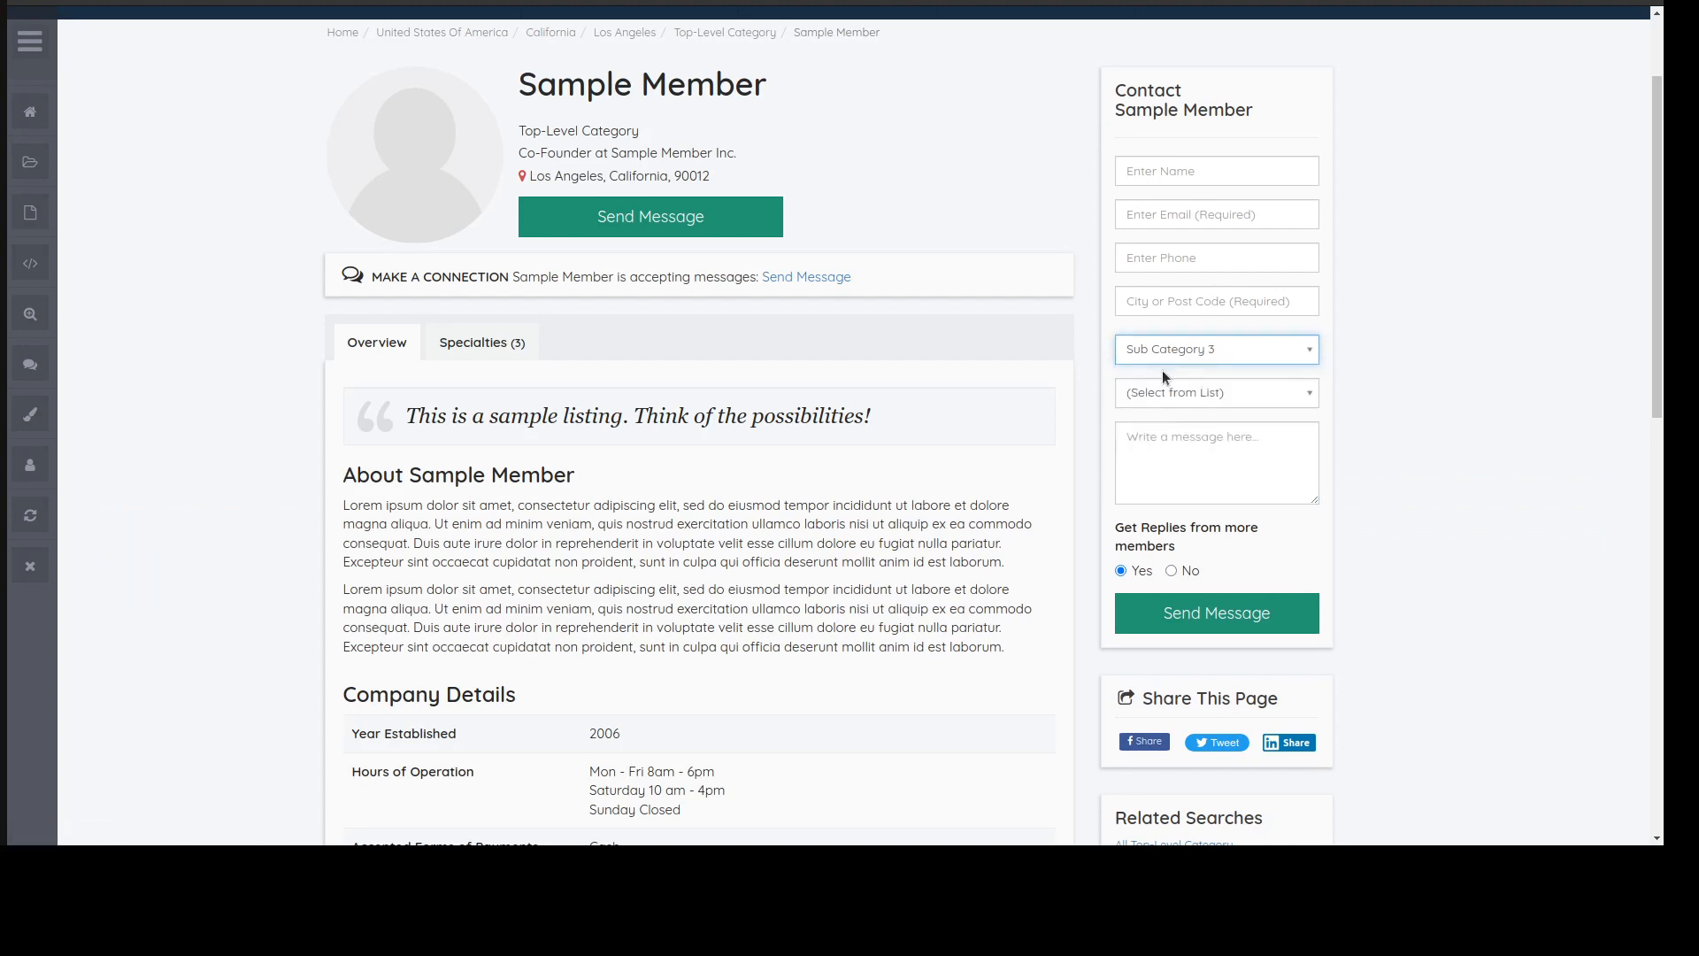
{"action": "left_click", "coordinate": [1162, 395]}
{"action": "left_click", "coordinate": [1162, 395]}
{"action": "left_click", "coordinate": [1162, 395]}
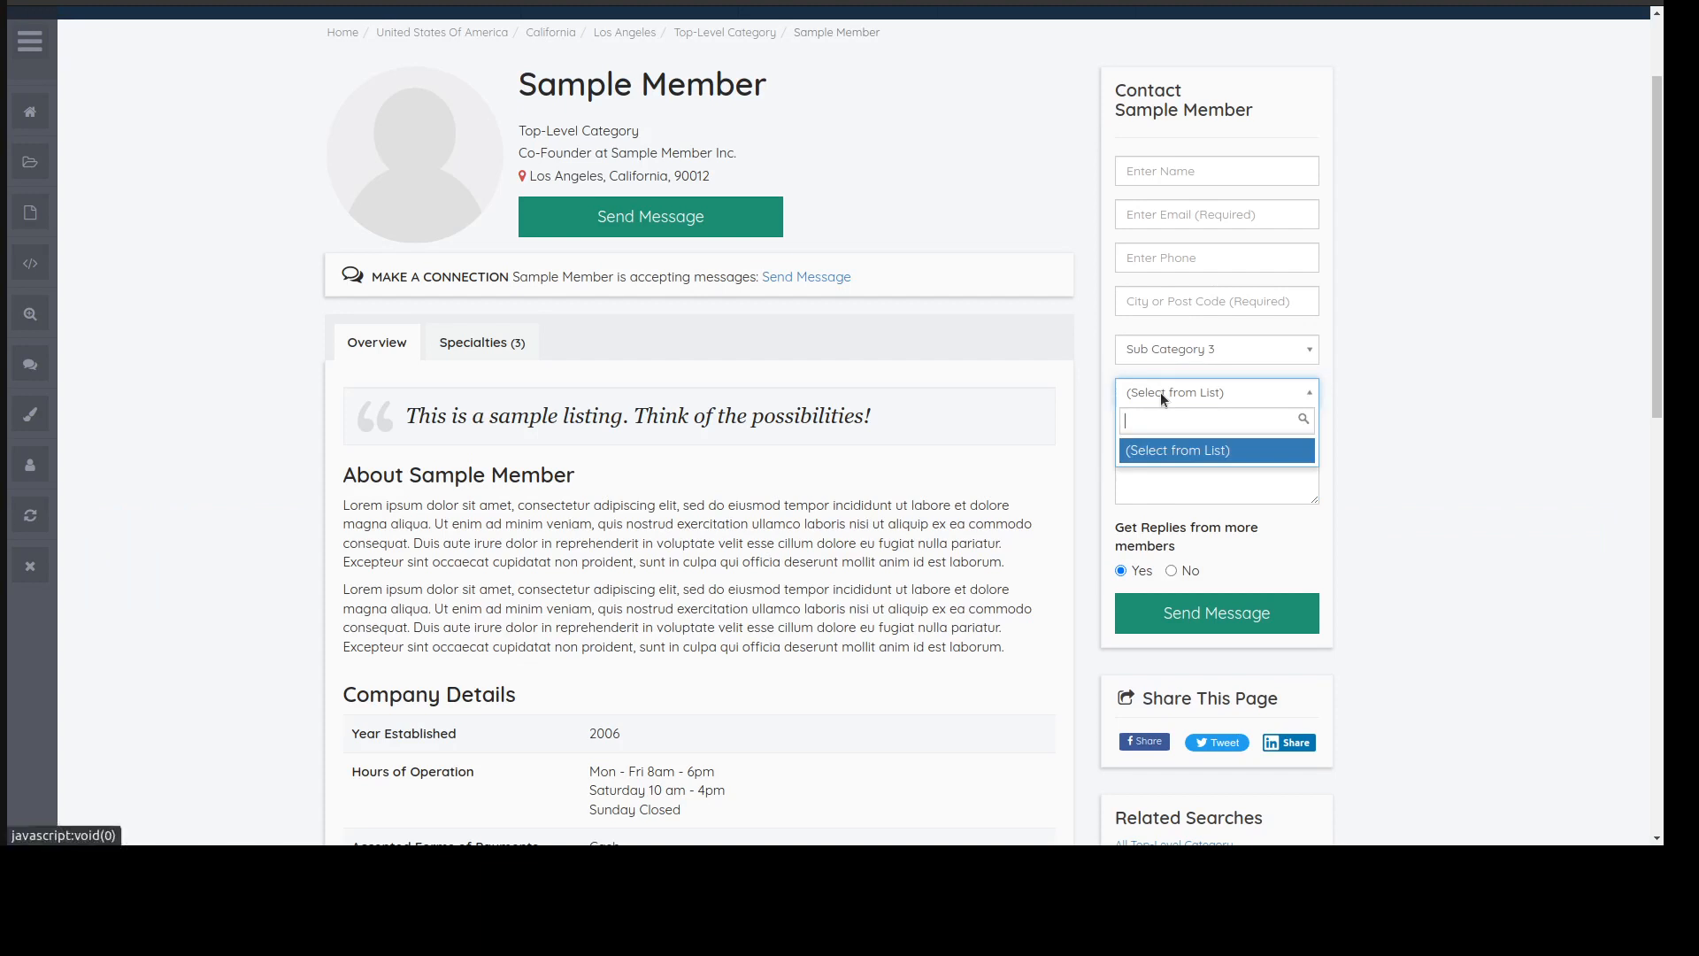
{"action": "left_click", "coordinate": [1161, 394]}
{"action": "left_click", "coordinate": [1170, 348]}
{"action": "left_click", "coordinate": [1170, 348]}
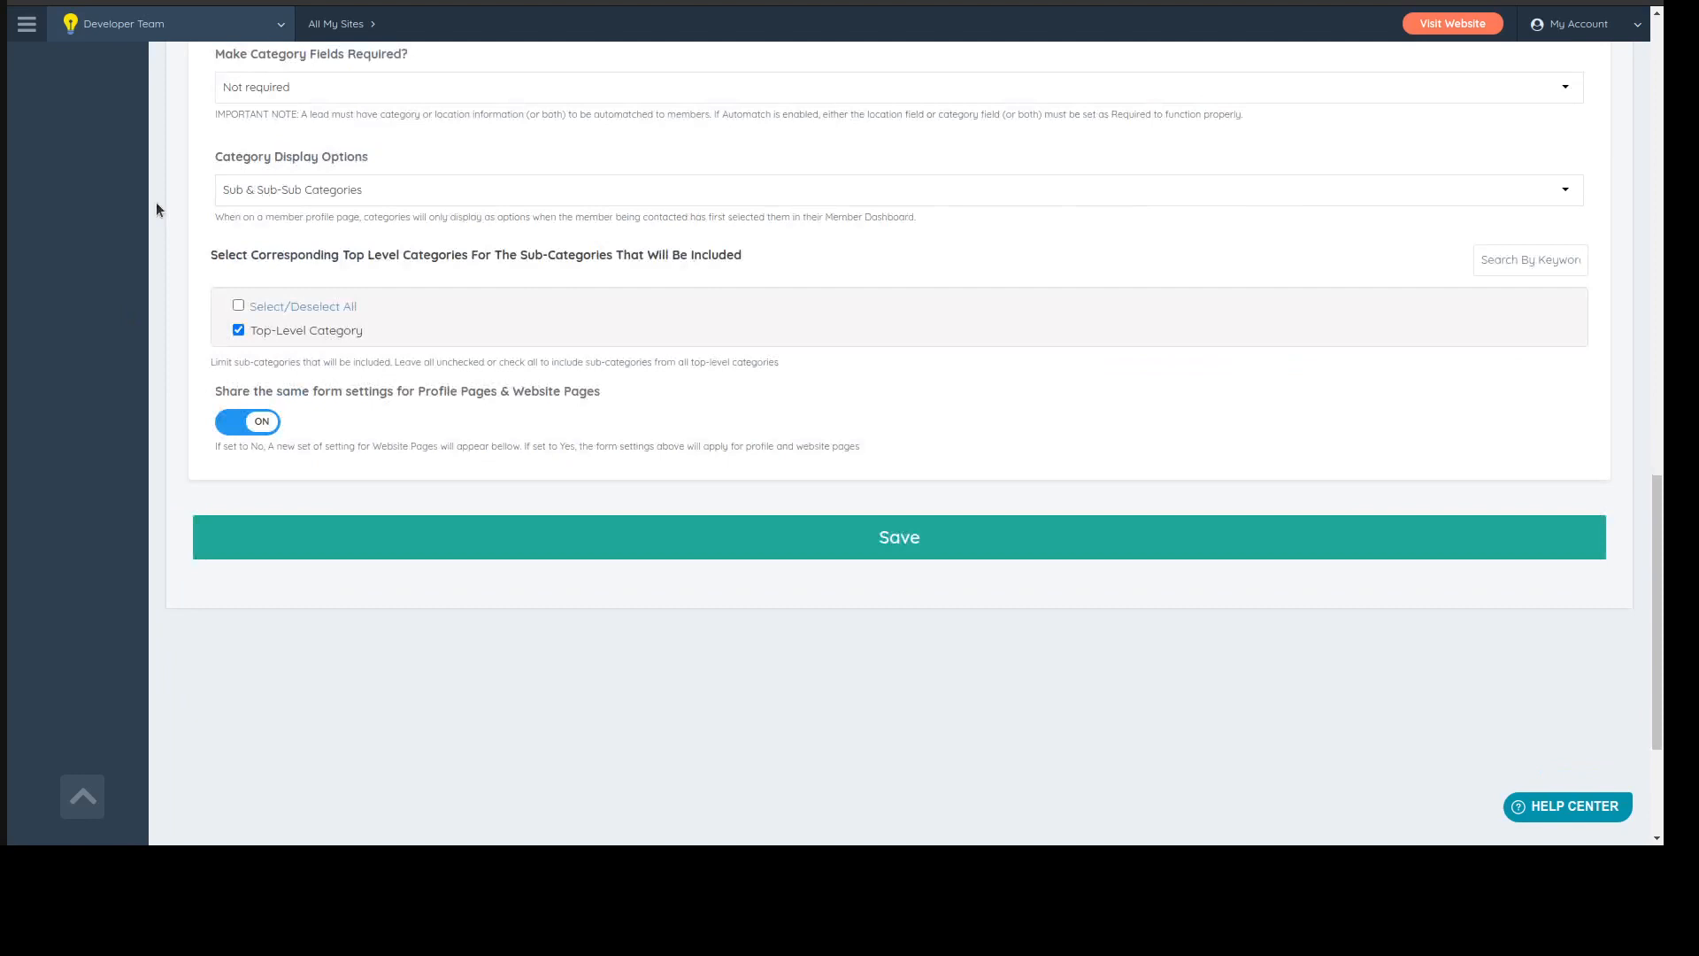
- Open Member Categories and review the Sub-Sub Level, Sub Level and Top Level category lists
{"action": "scroll", "coordinate": [132, 300], "scroll_direction": "up", "scroll_amount": 15}
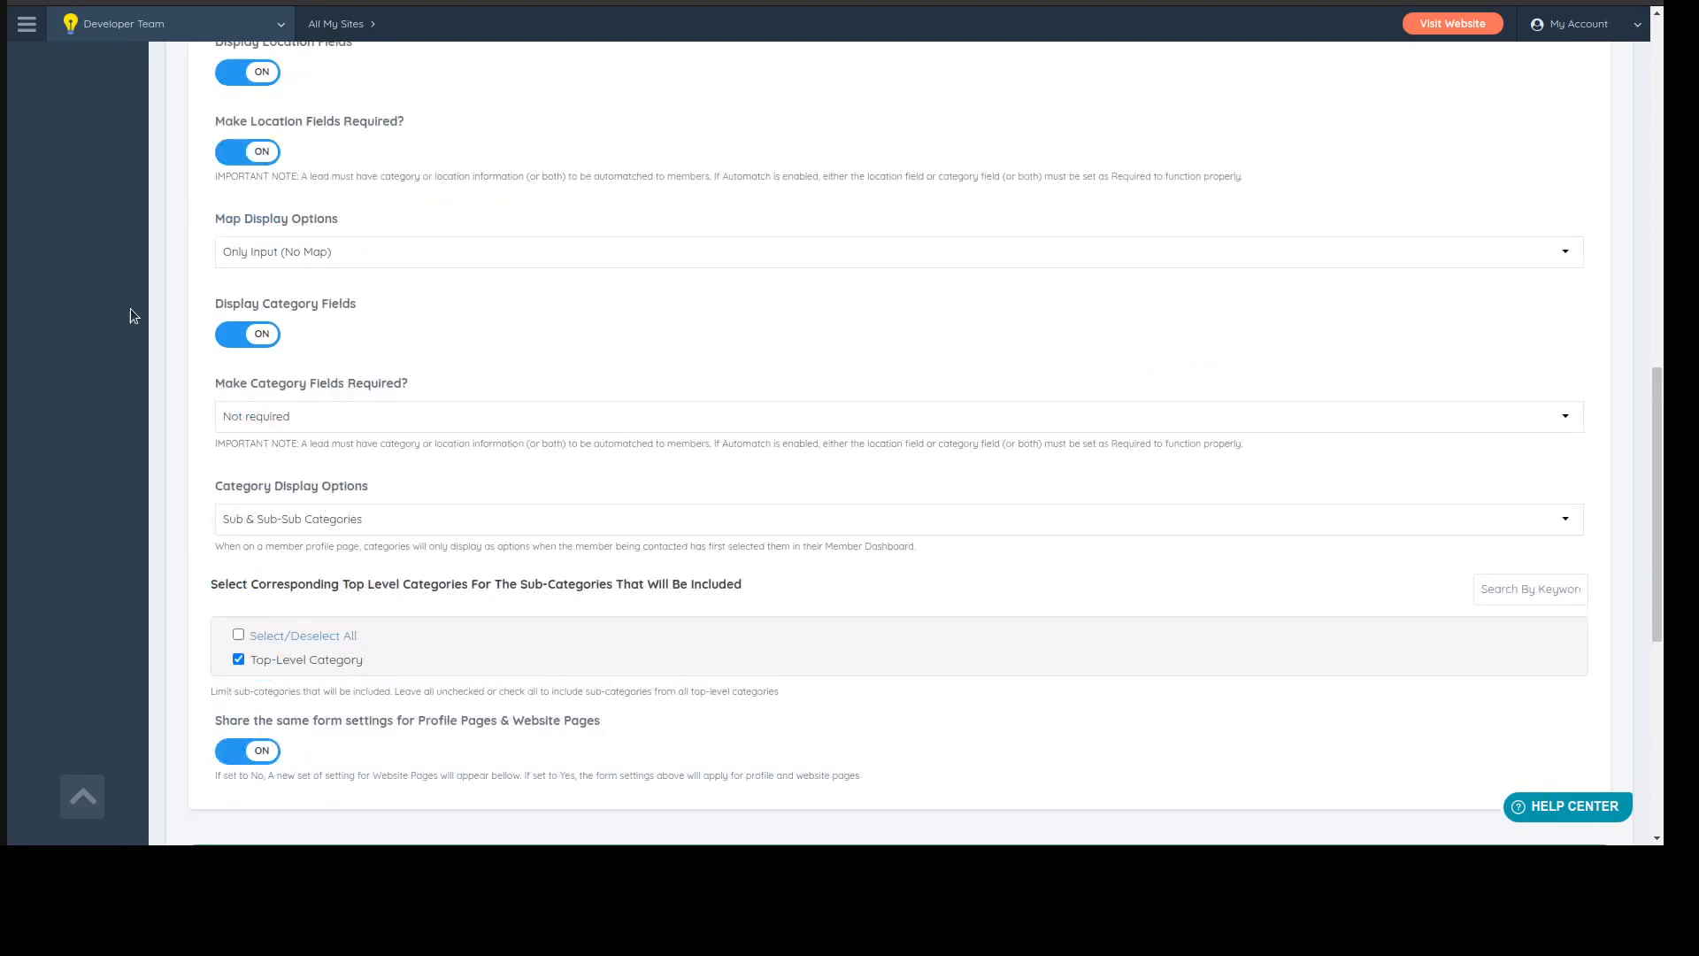
{"action": "scroll", "coordinate": [125, 288], "scroll_direction": "up", "scroll_amount": 5}
{"action": "mouse_move", "coordinate": [78, 97]}
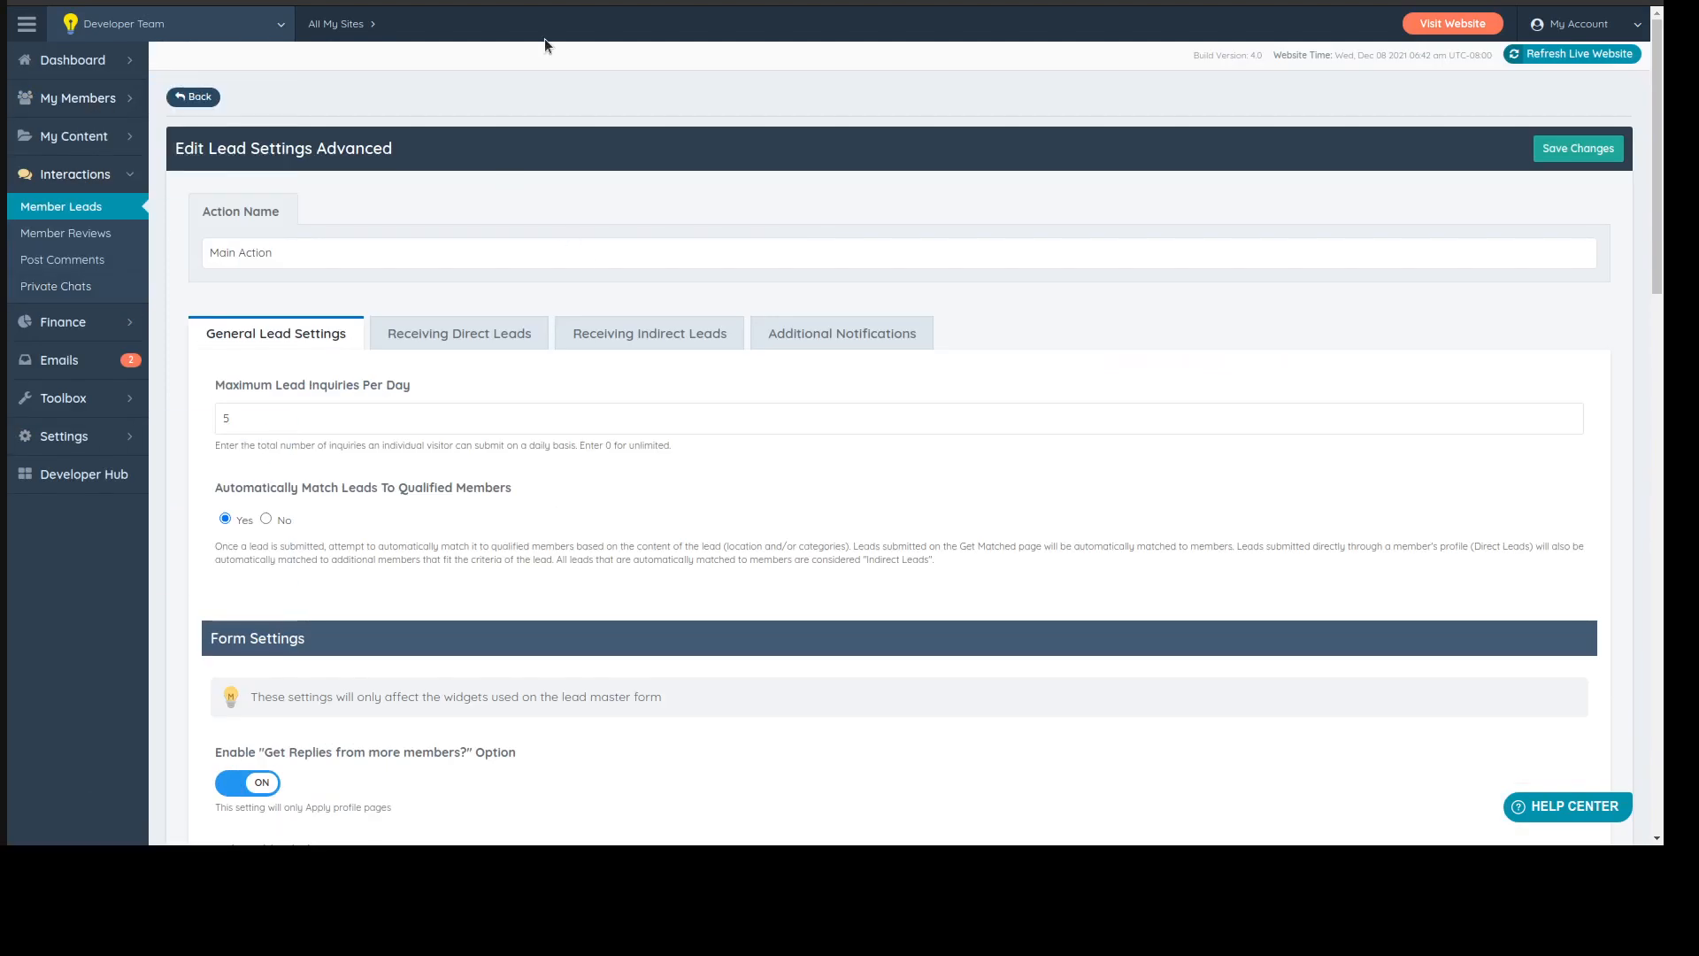
{"action": "scroll", "coordinate": [126, 635], "scroll_direction": "down", "scroll_amount": 9}
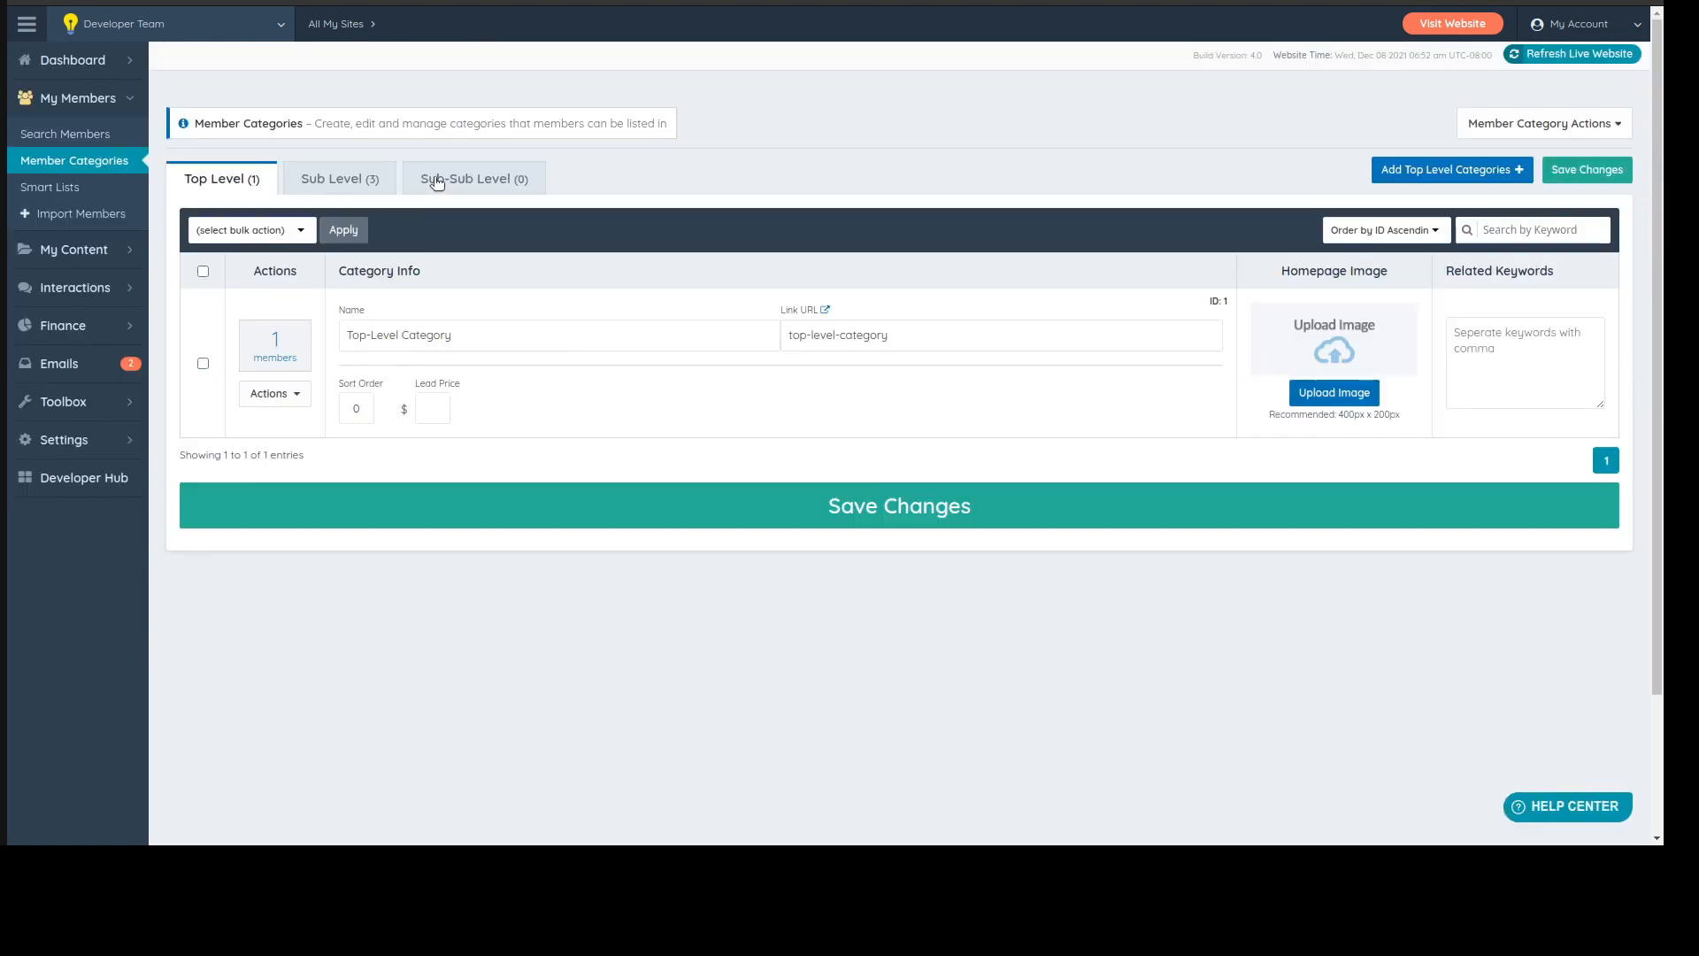
{"action": "left_click", "coordinate": [440, 181]}
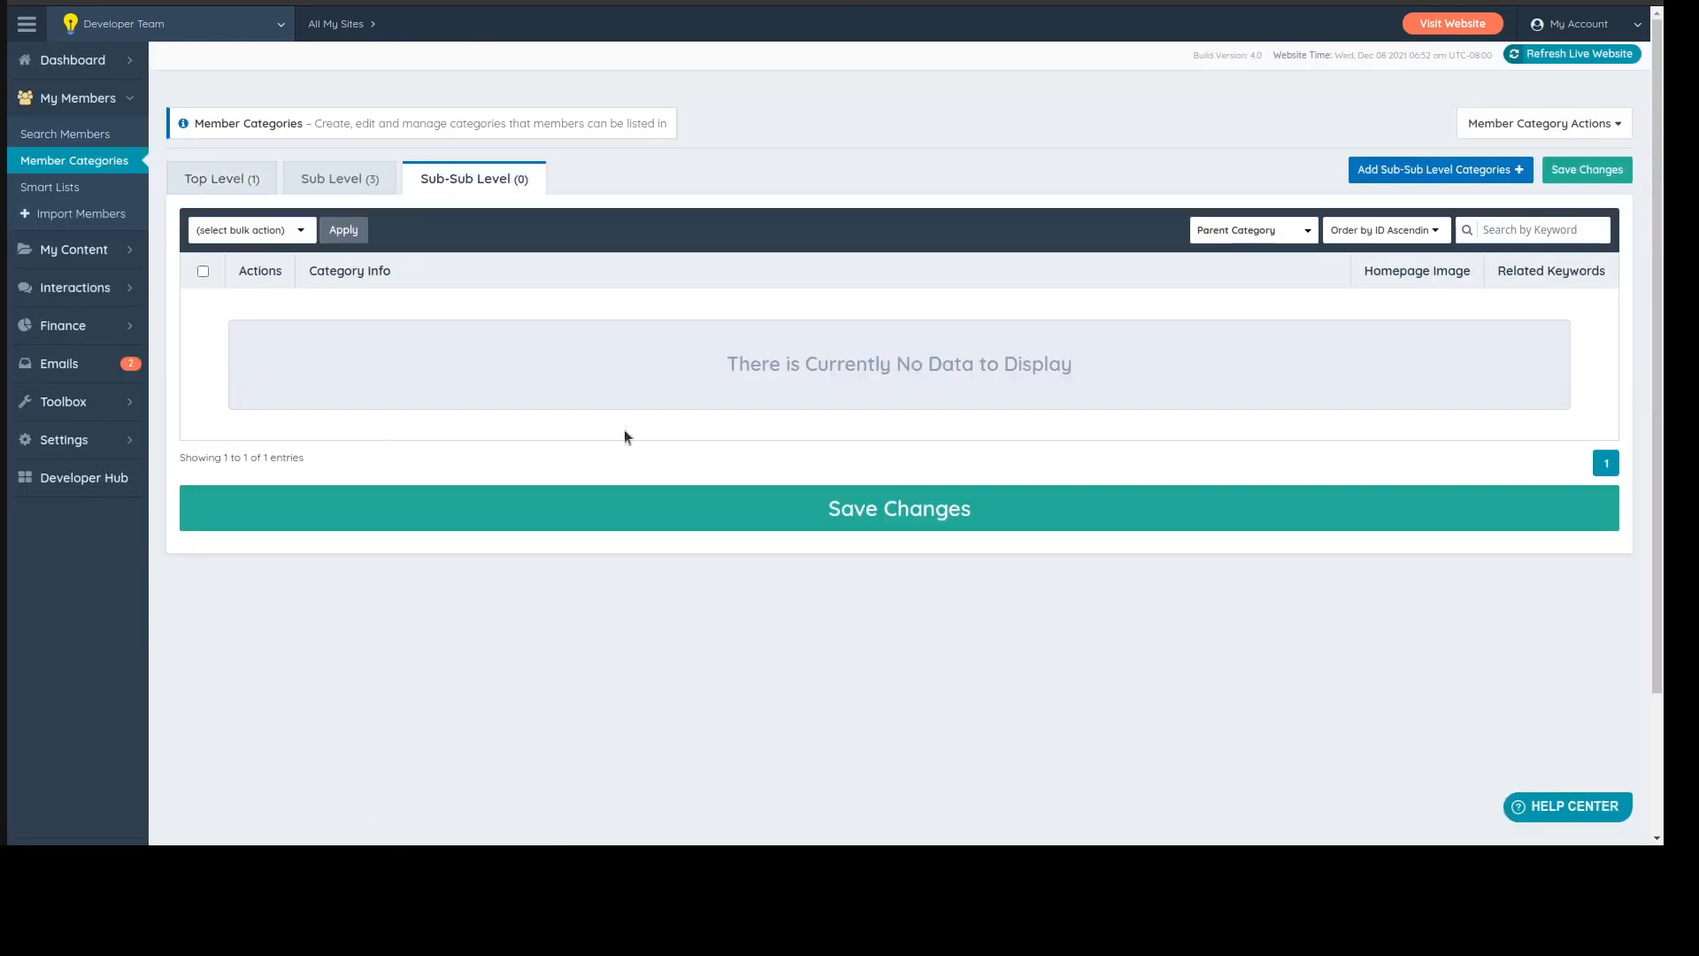
{"action": "left_click", "coordinate": [340, 179]}
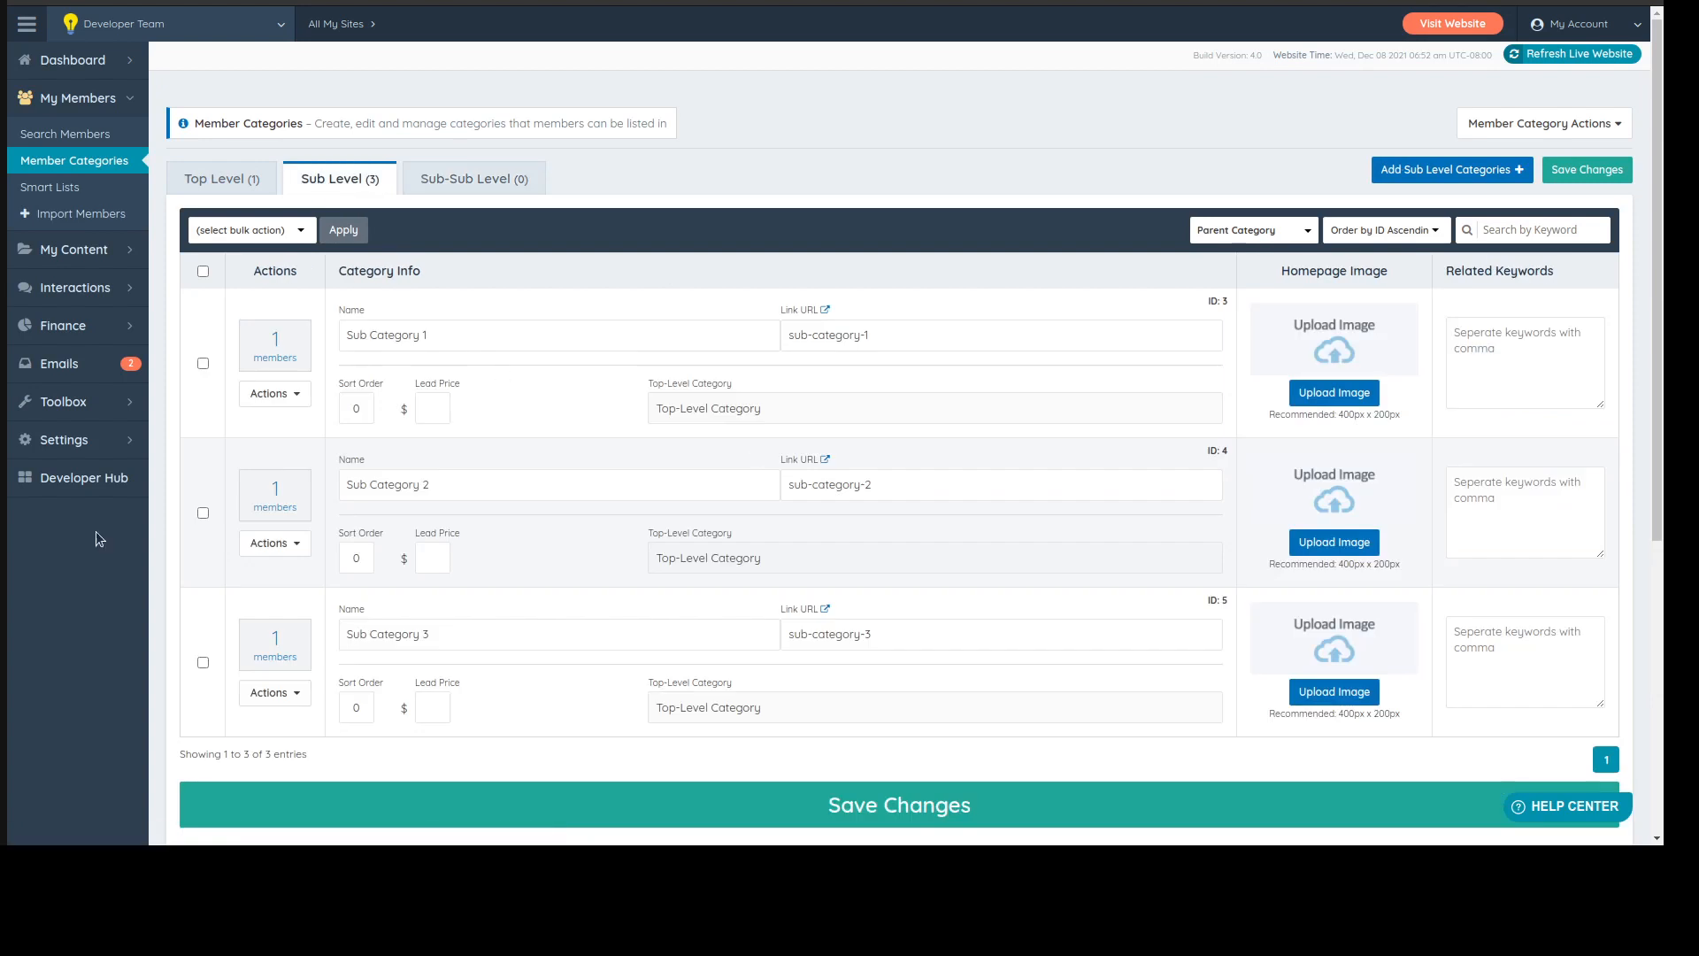
{"action": "left_click", "coordinate": [232, 178]}
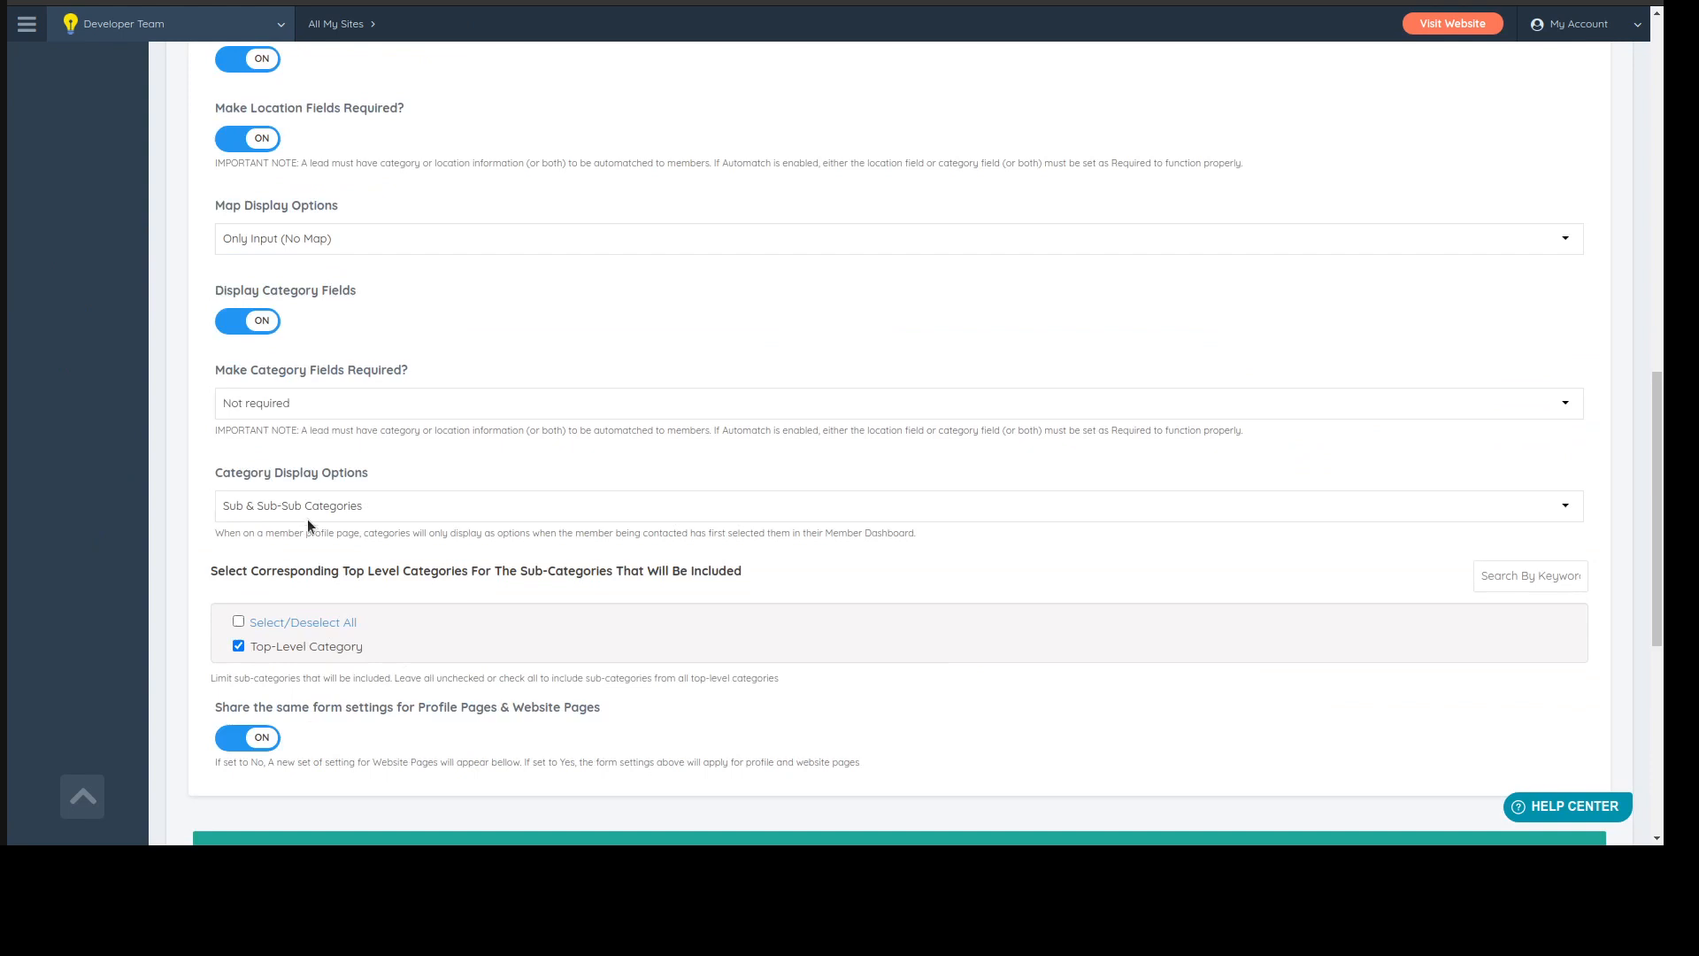
- Set the Main Action's Category Display Options to Only Sub Level Categories, save, and dismiss the confirmation
{"action": "left_click", "coordinate": [308, 518]}
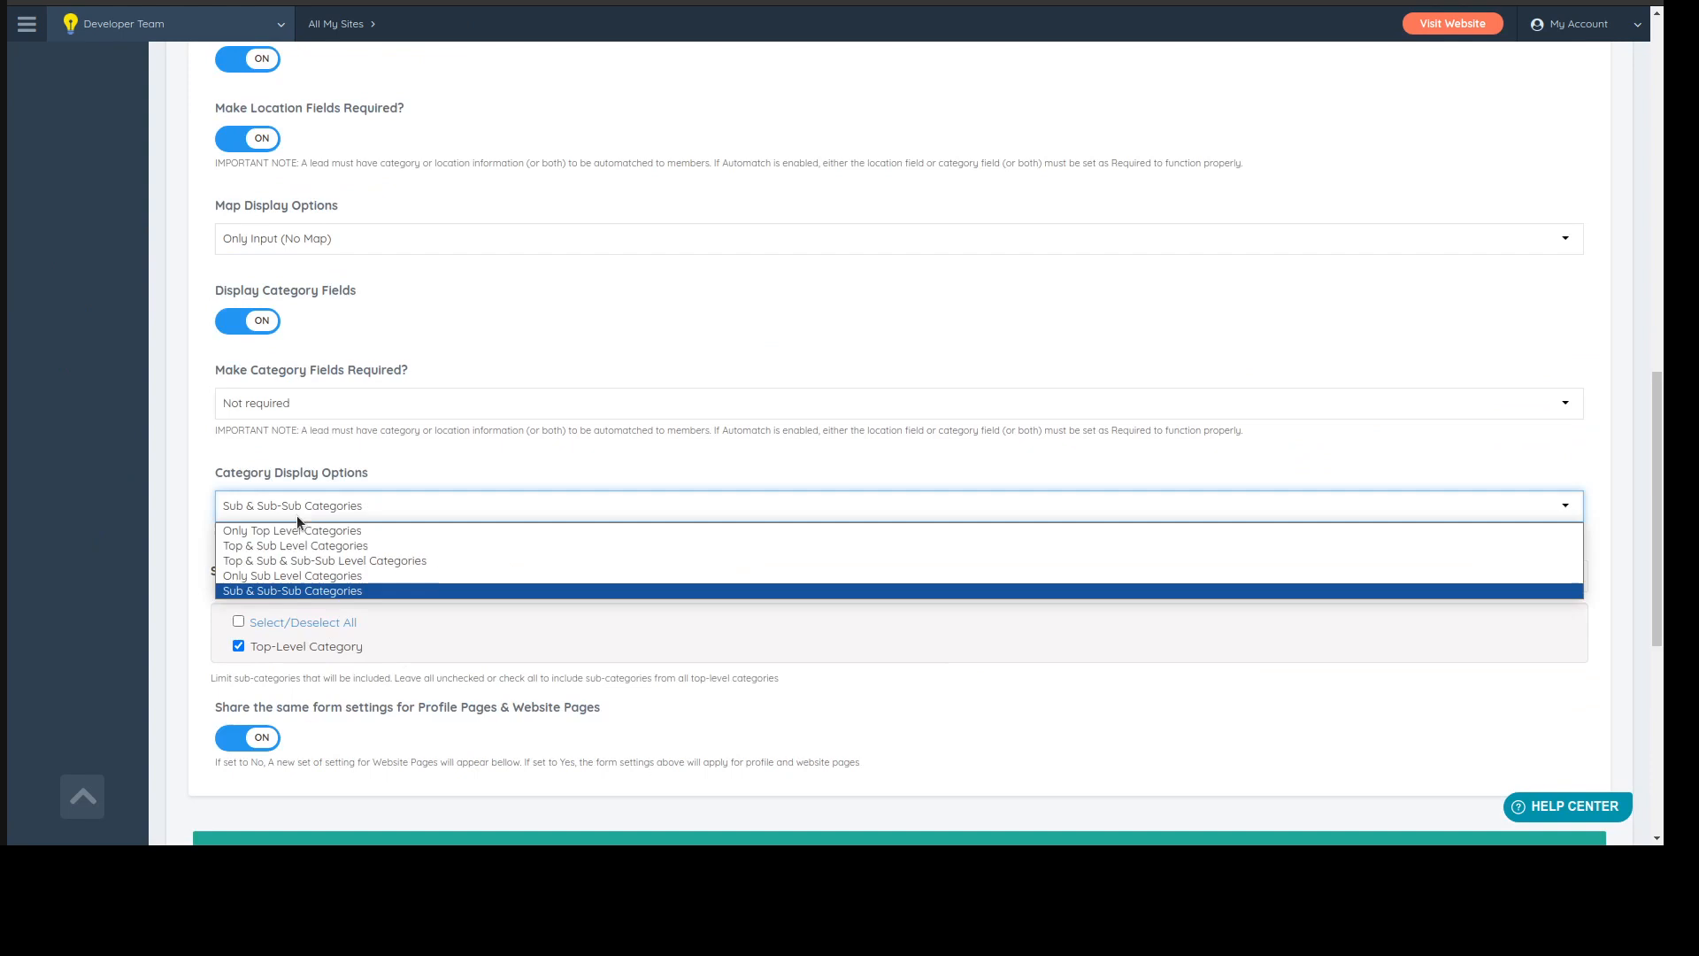
{"action": "left_click", "coordinate": [276, 573]}
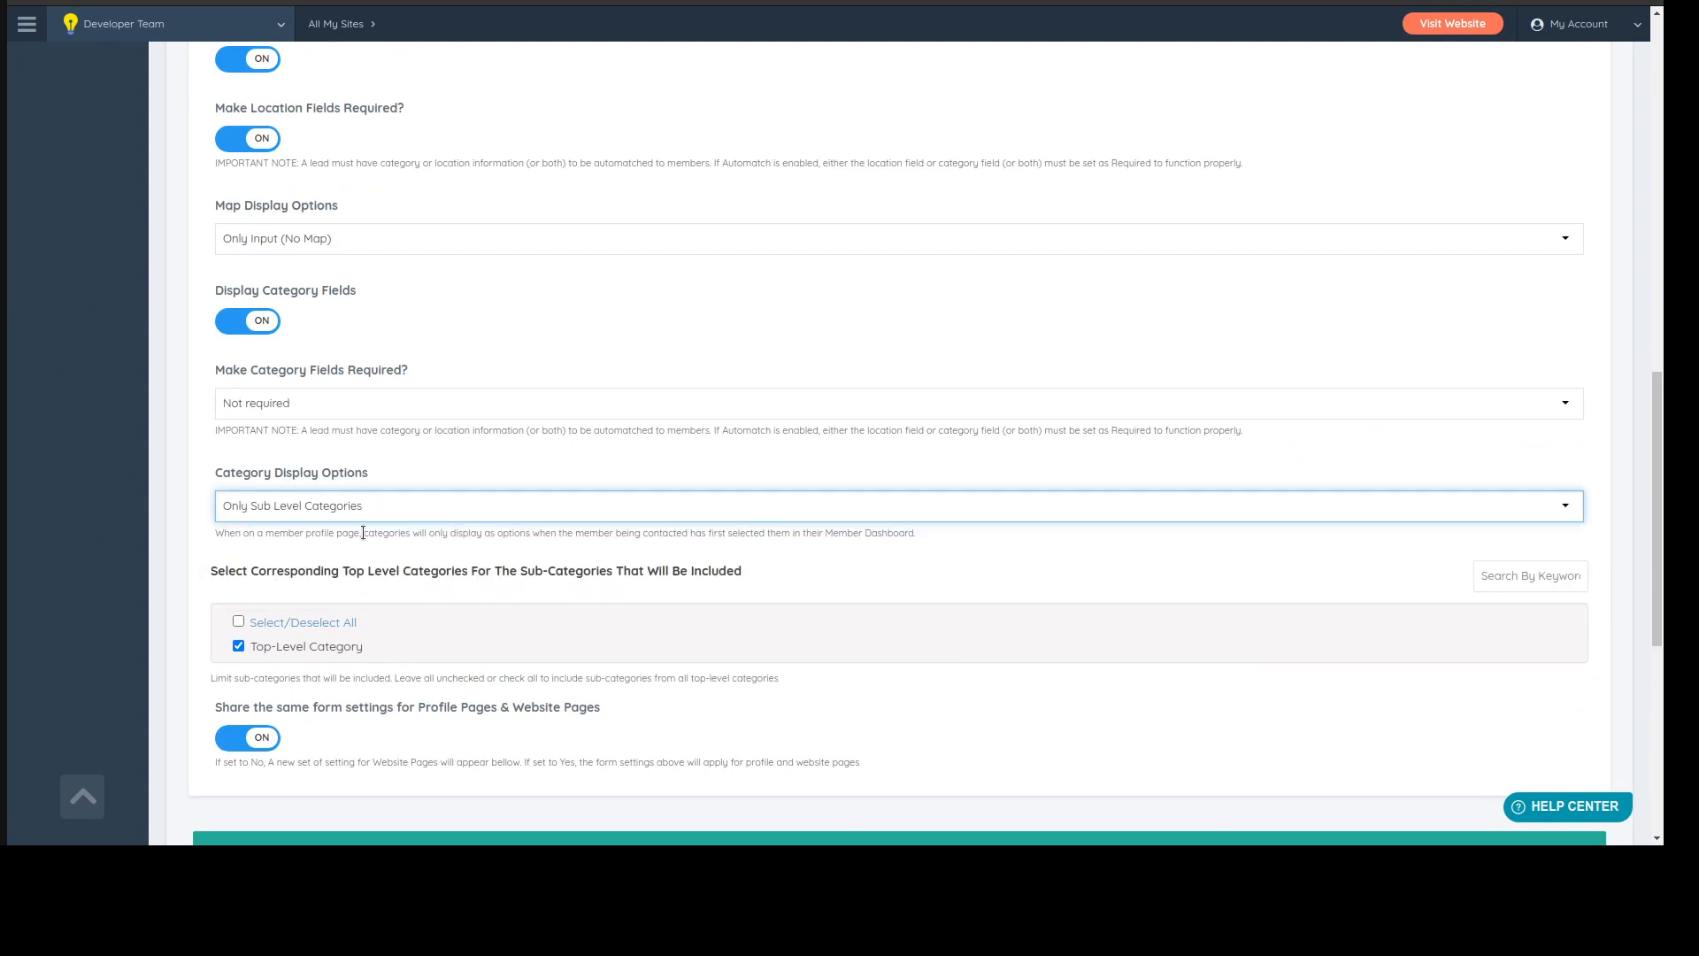
{"action": "scroll", "coordinate": [159, 558], "scroll_direction": "down", "scroll_amount": 2}
{"action": "left_click", "coordinate": [1040, 666]}
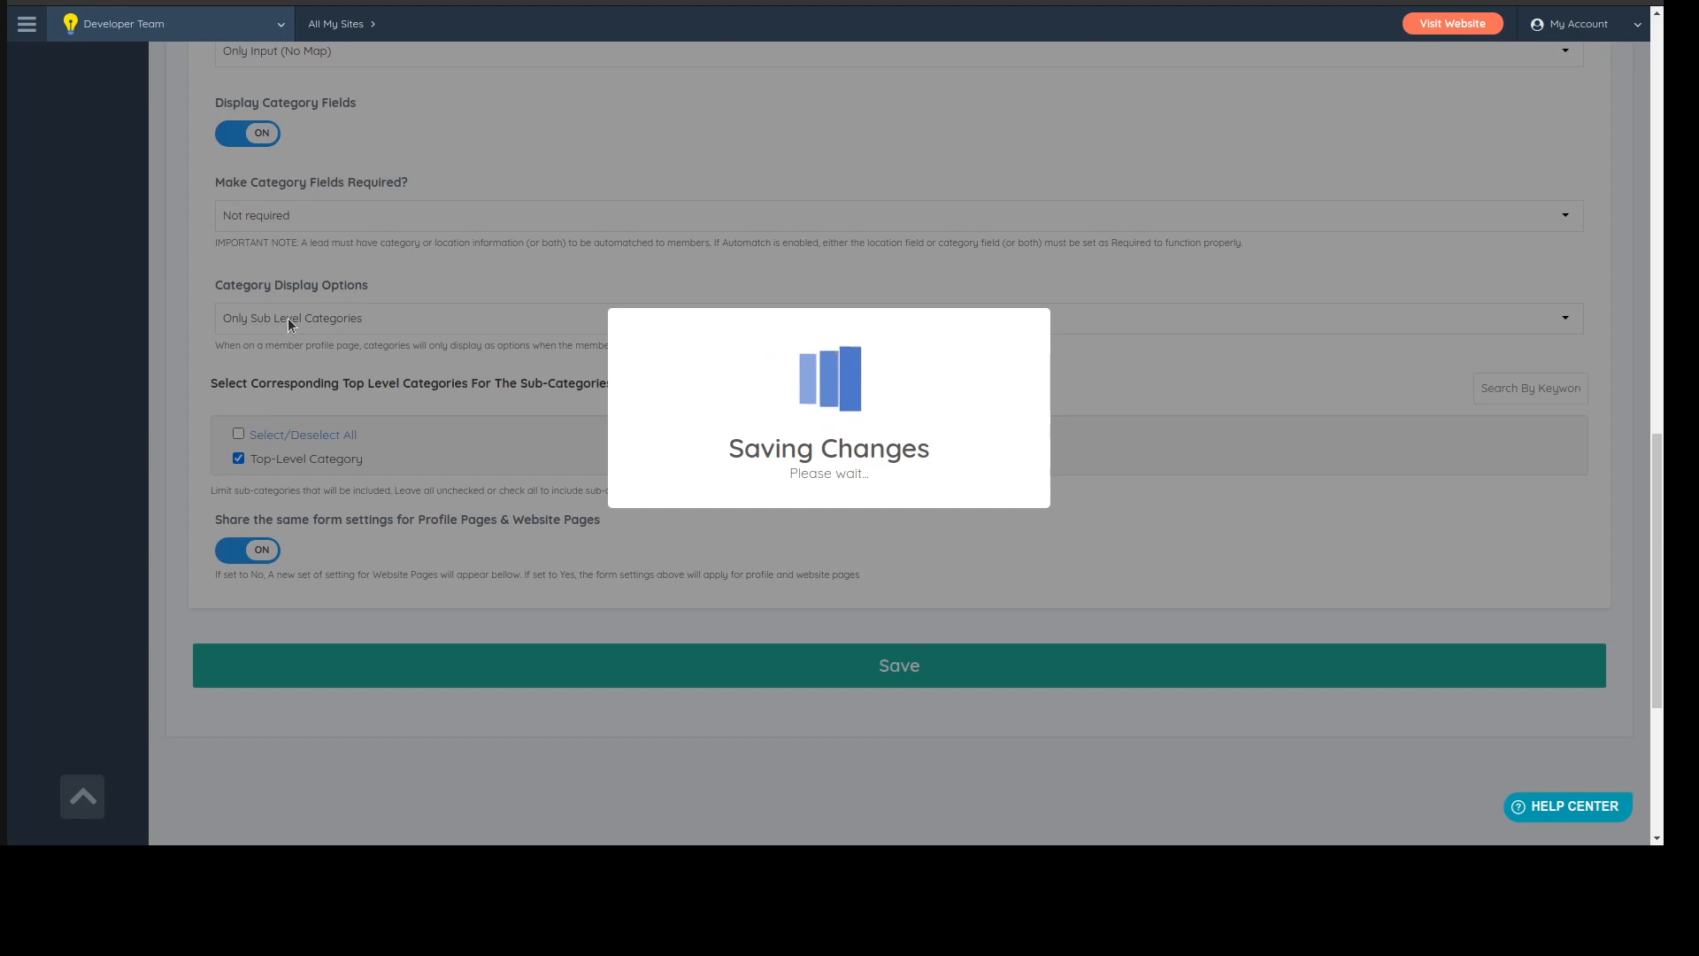
{"action": "scroll", "coordinate": [284, 322], "scroll_direction": "up", "scroll_amount": 2}
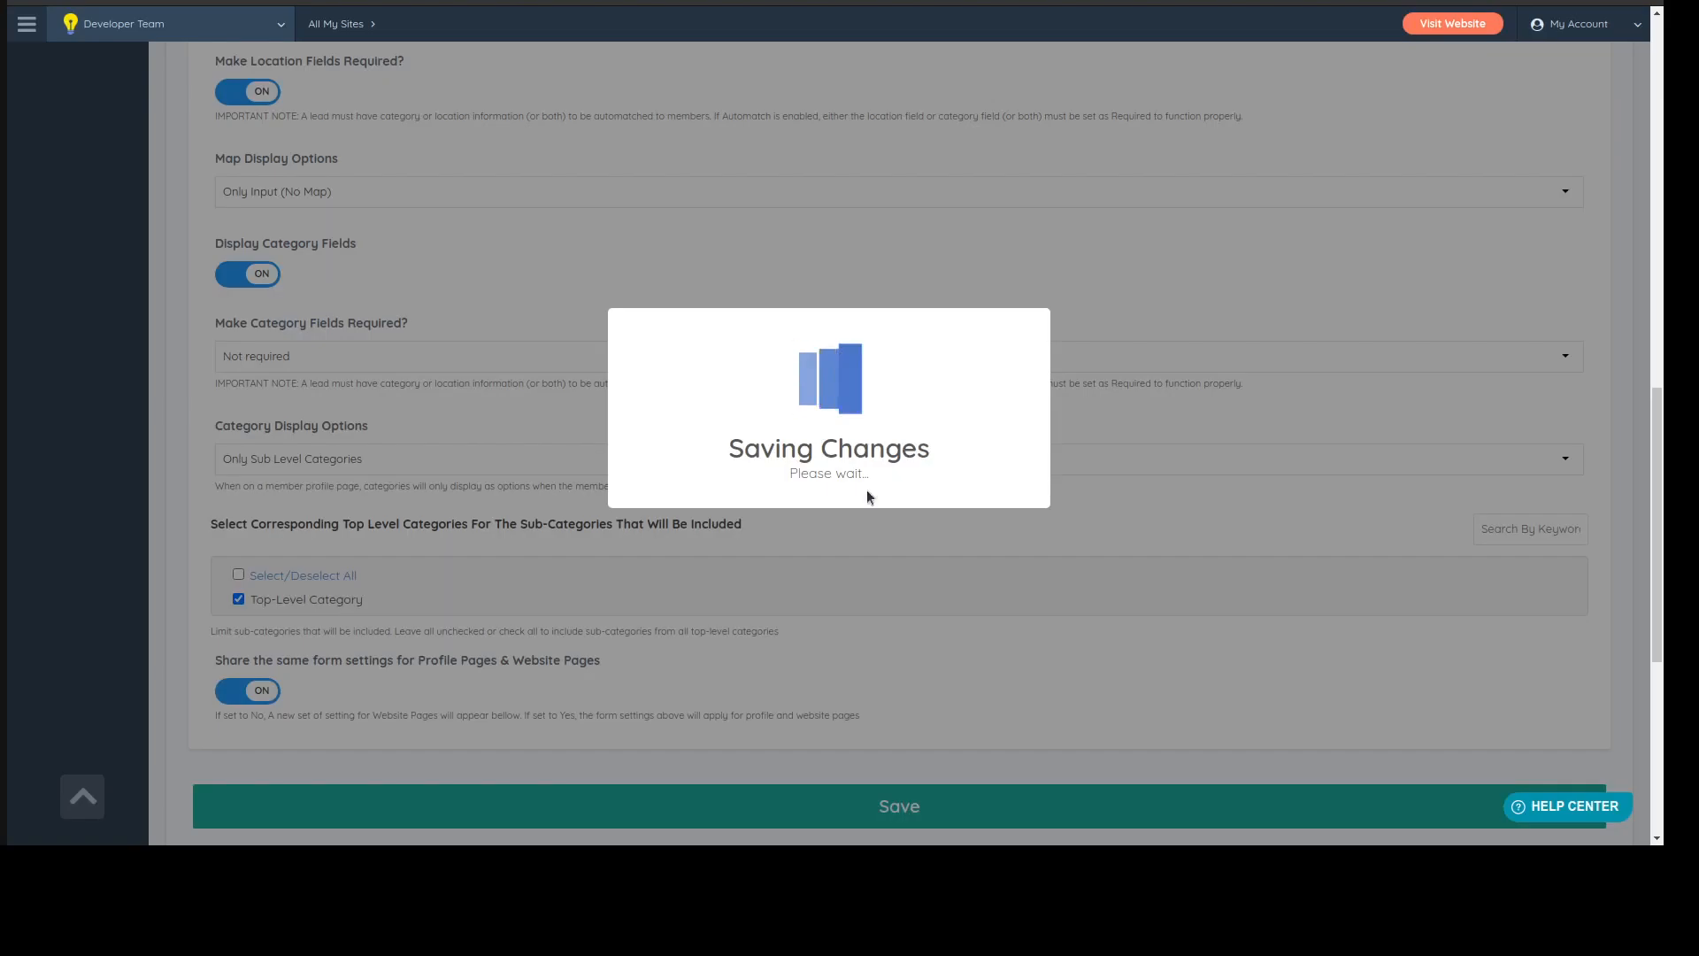
{"action": "left_click", "coordinate": [815, 495]}
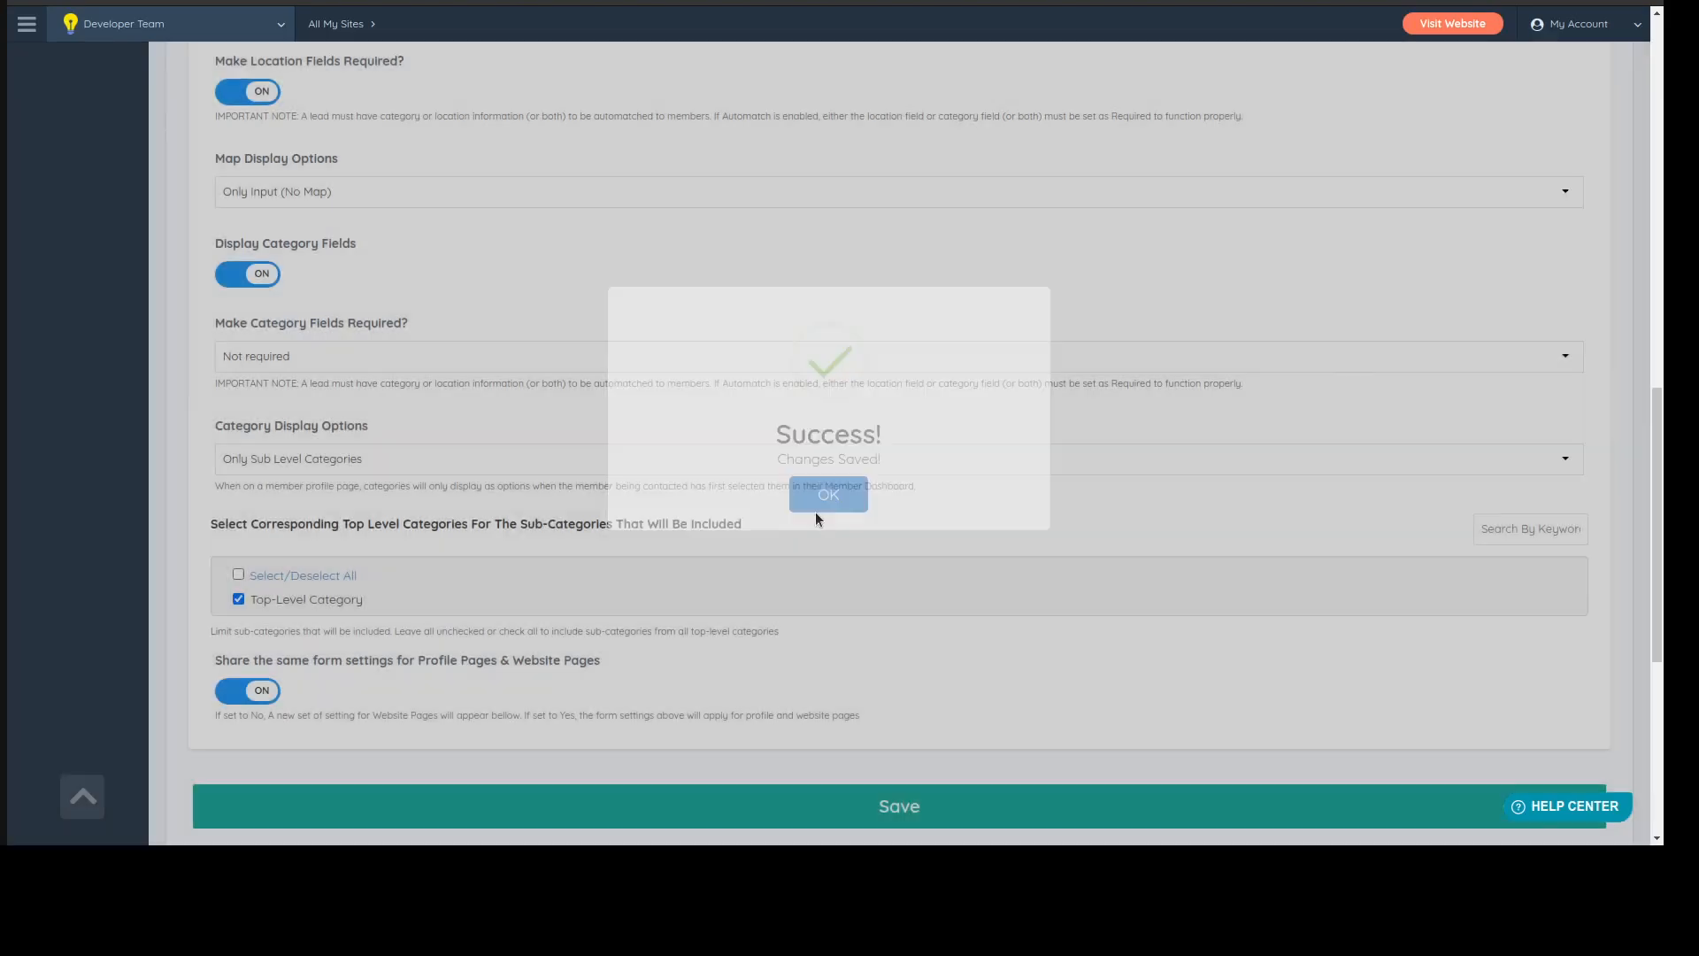
- Return to the start of the Main Action's settings and locate the Receiving Direct Leads and Receiving Indirect Leads sections
{"action": "scroll", "coordinate": [693, 490], "scroll_direction": "up", "scroll_amount": 15}
{"action": "scroll", "coordinate": [305, 438], "scroll_direction": "up", "scroll_amount": 2}
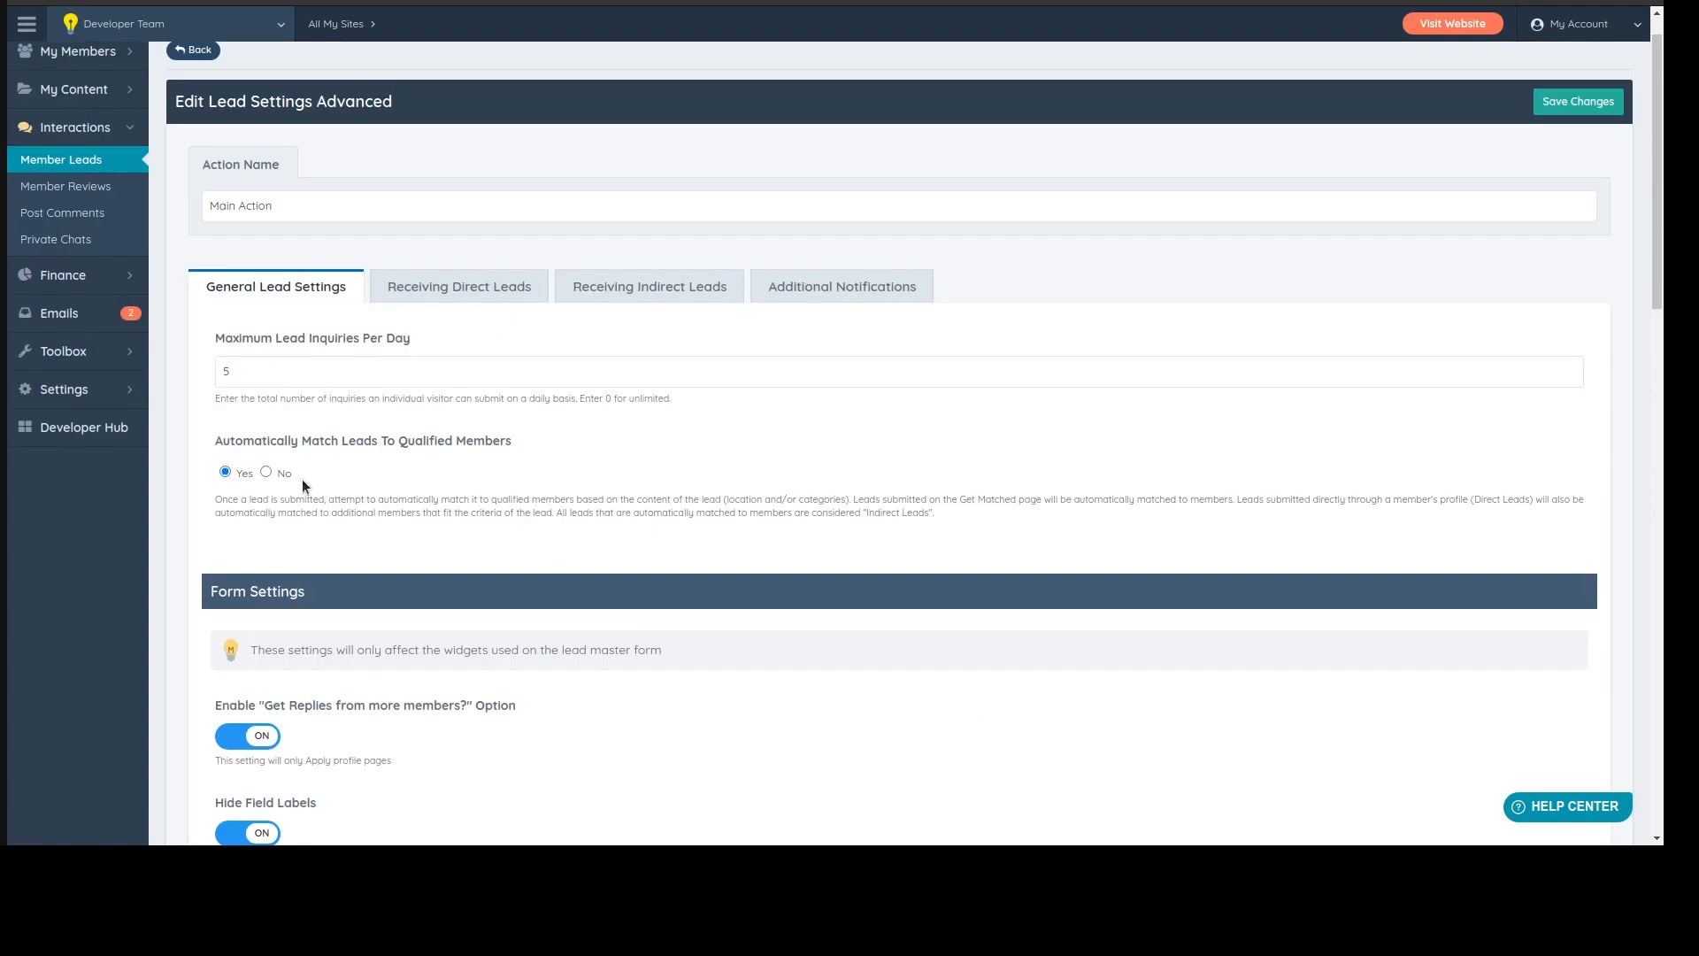
{"action": "left_click", "coordinate": [469, 287]}
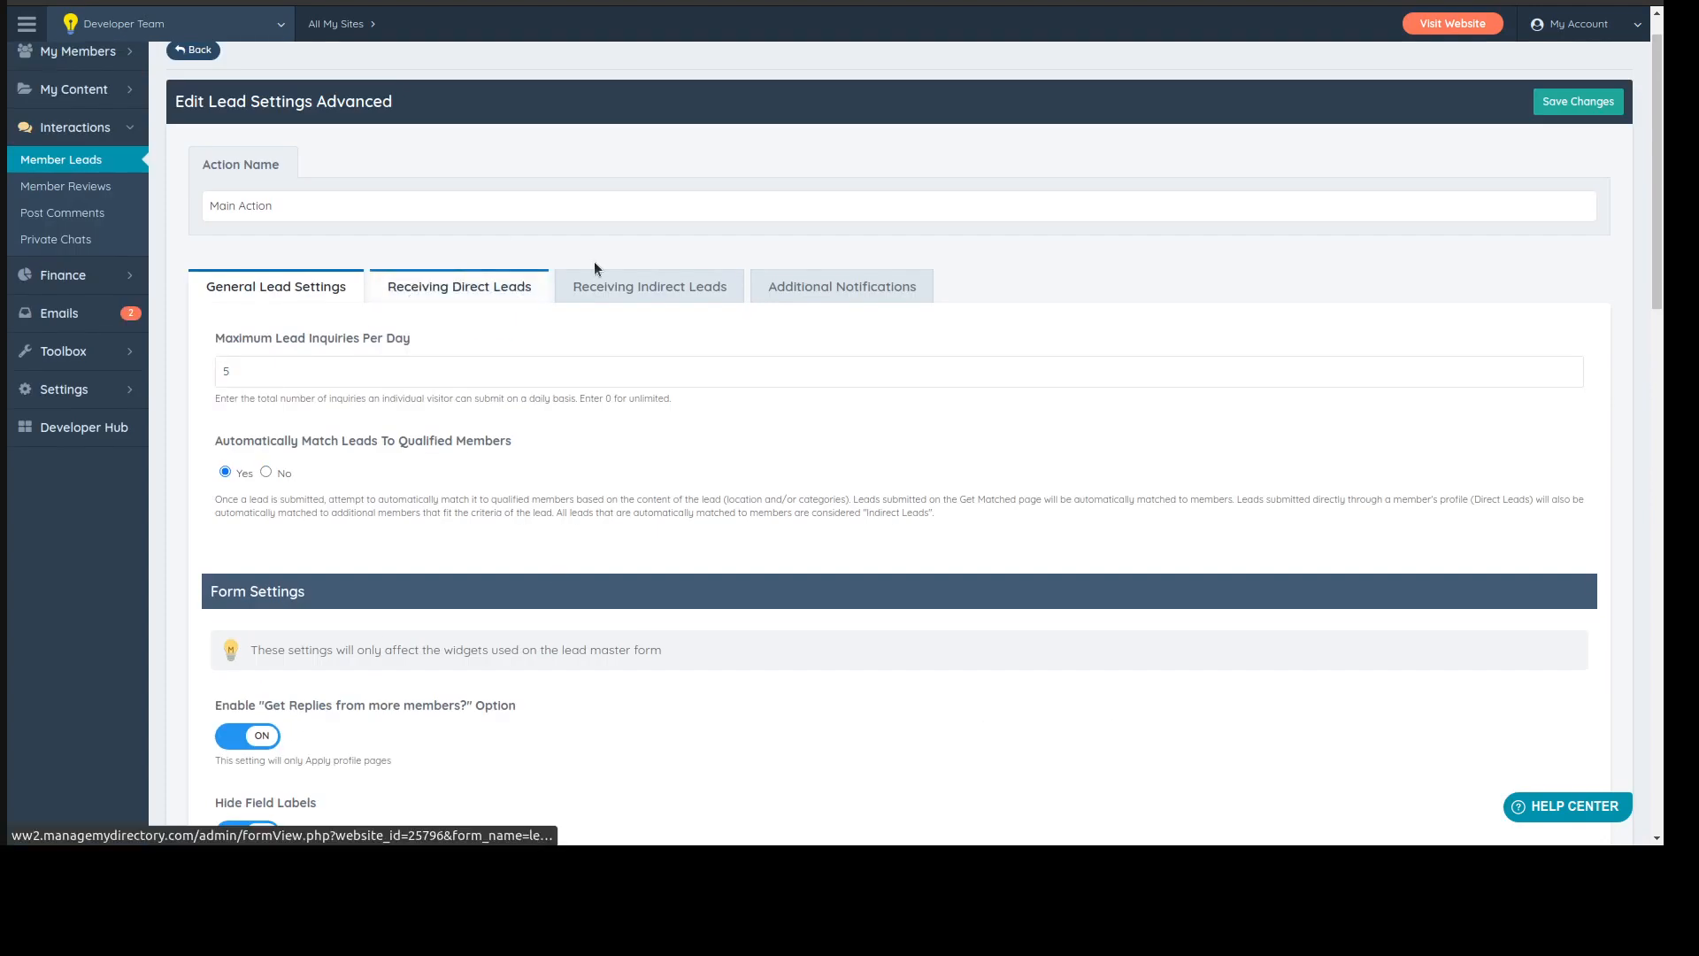
{"action": "left_click", "coordinate": [684, 295]}
{"action": "left_click", "coordinate": [456, 297]}
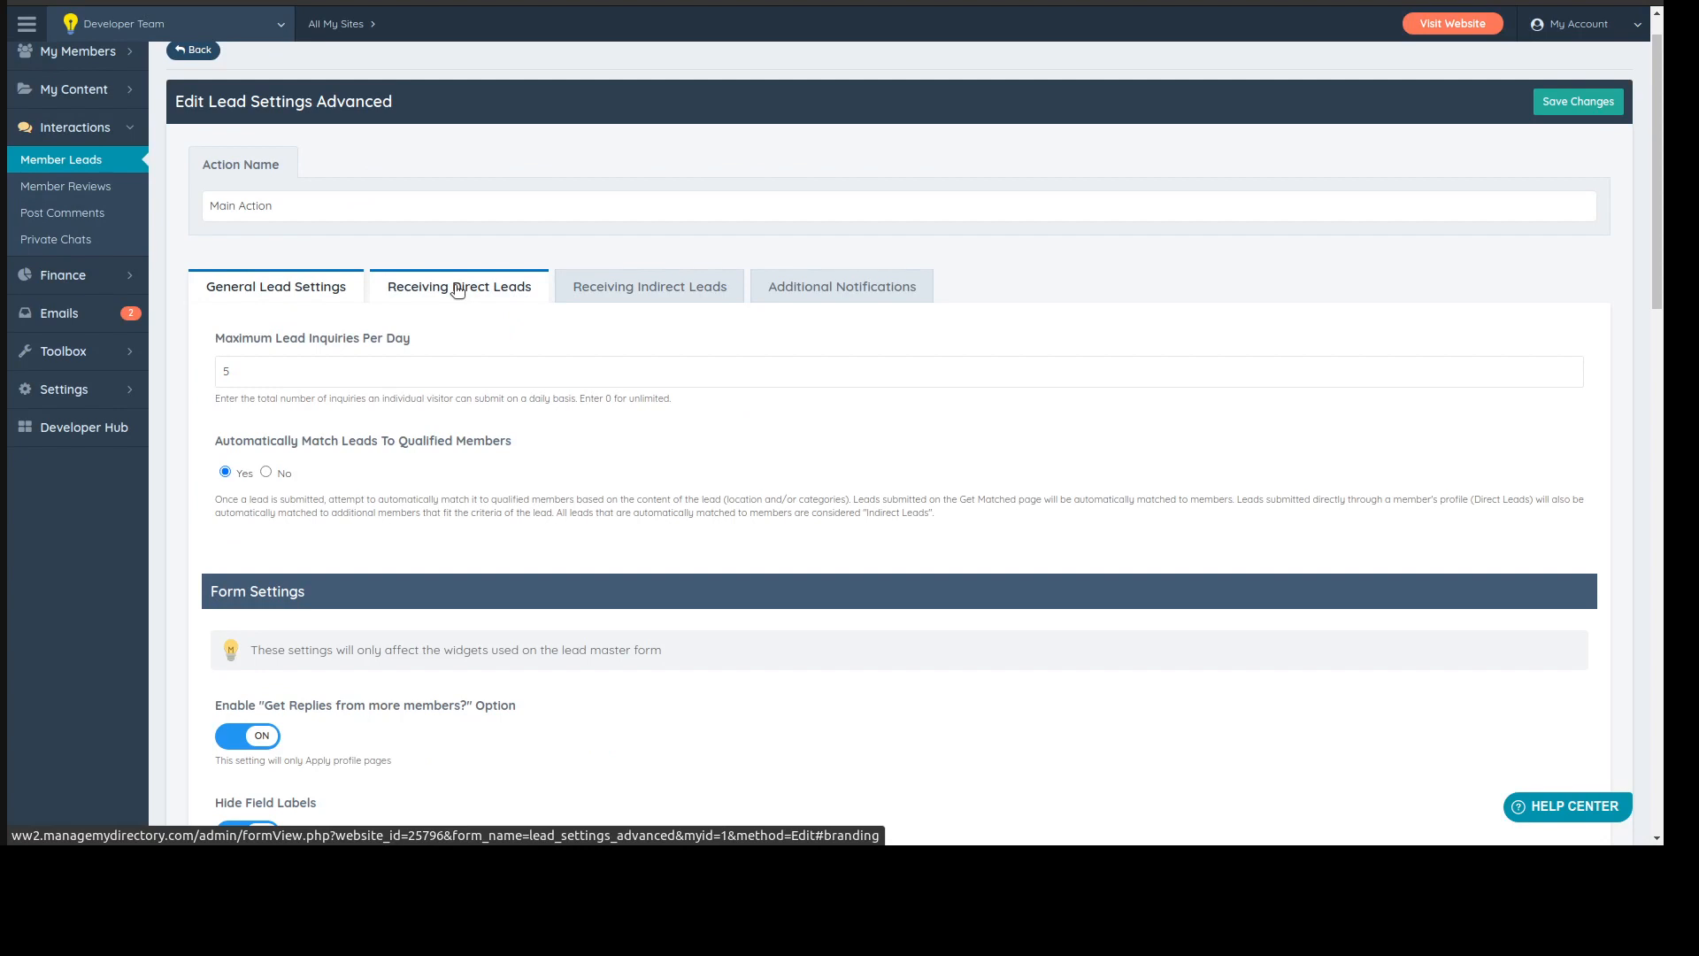
{"action": "left_click", "coordinate": [621, 282]}
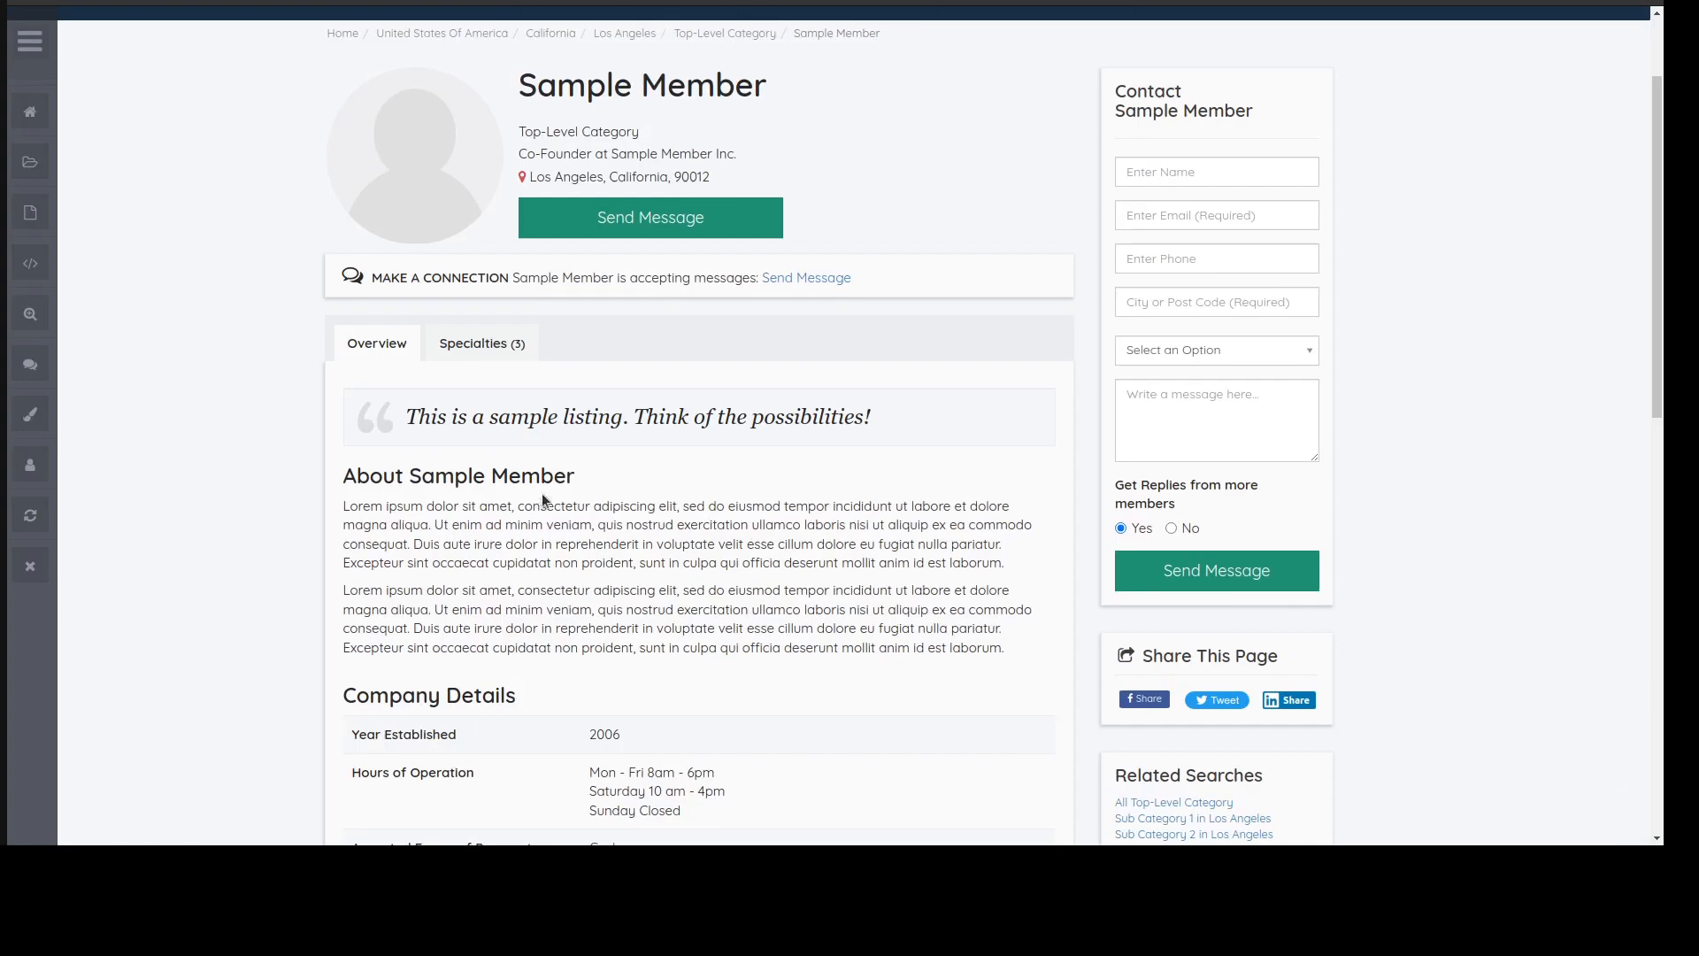
- Examine the contact form on the Sample Member profile page, including the option to get replies from more members
{"action": "scroll", "coordinate": [541, 492], "scroll_direction": "up", "scroll_amount": 2}
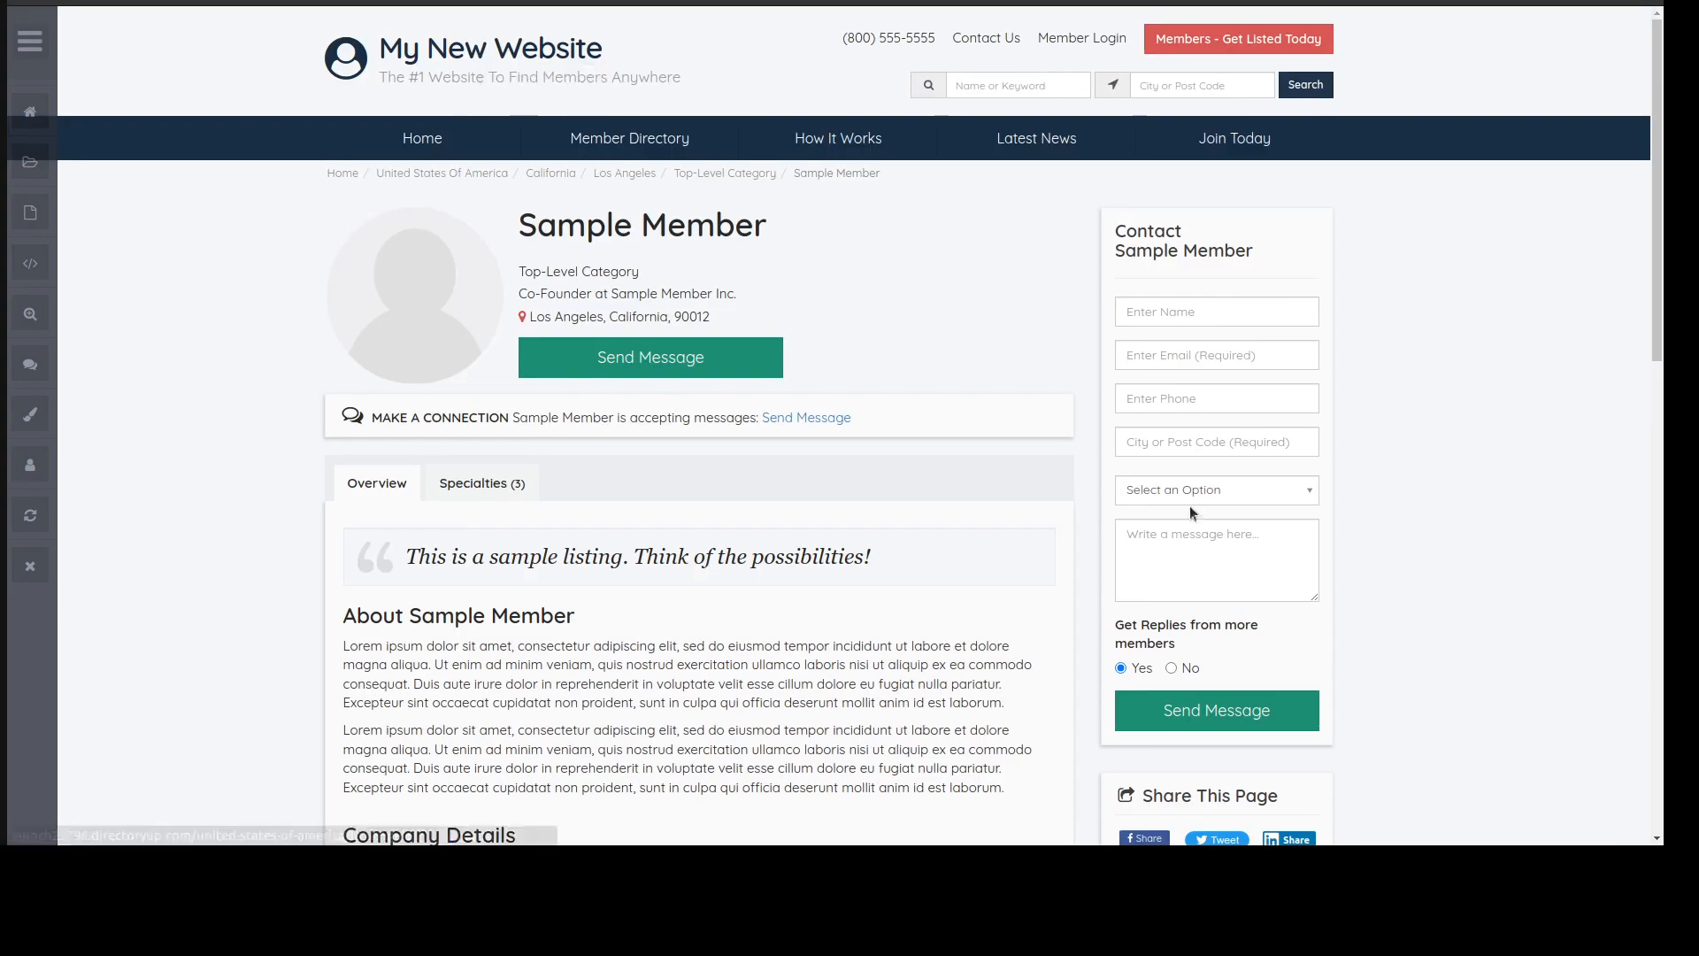
{"action": "scroll", "coordinate": [1011, 474], "scroll_direction": "down", "scroll_amount": 3}
{"action": "scroll", "coordinate": [1049, 430], "scroll_direction": "up", "scroll_amount": 2}
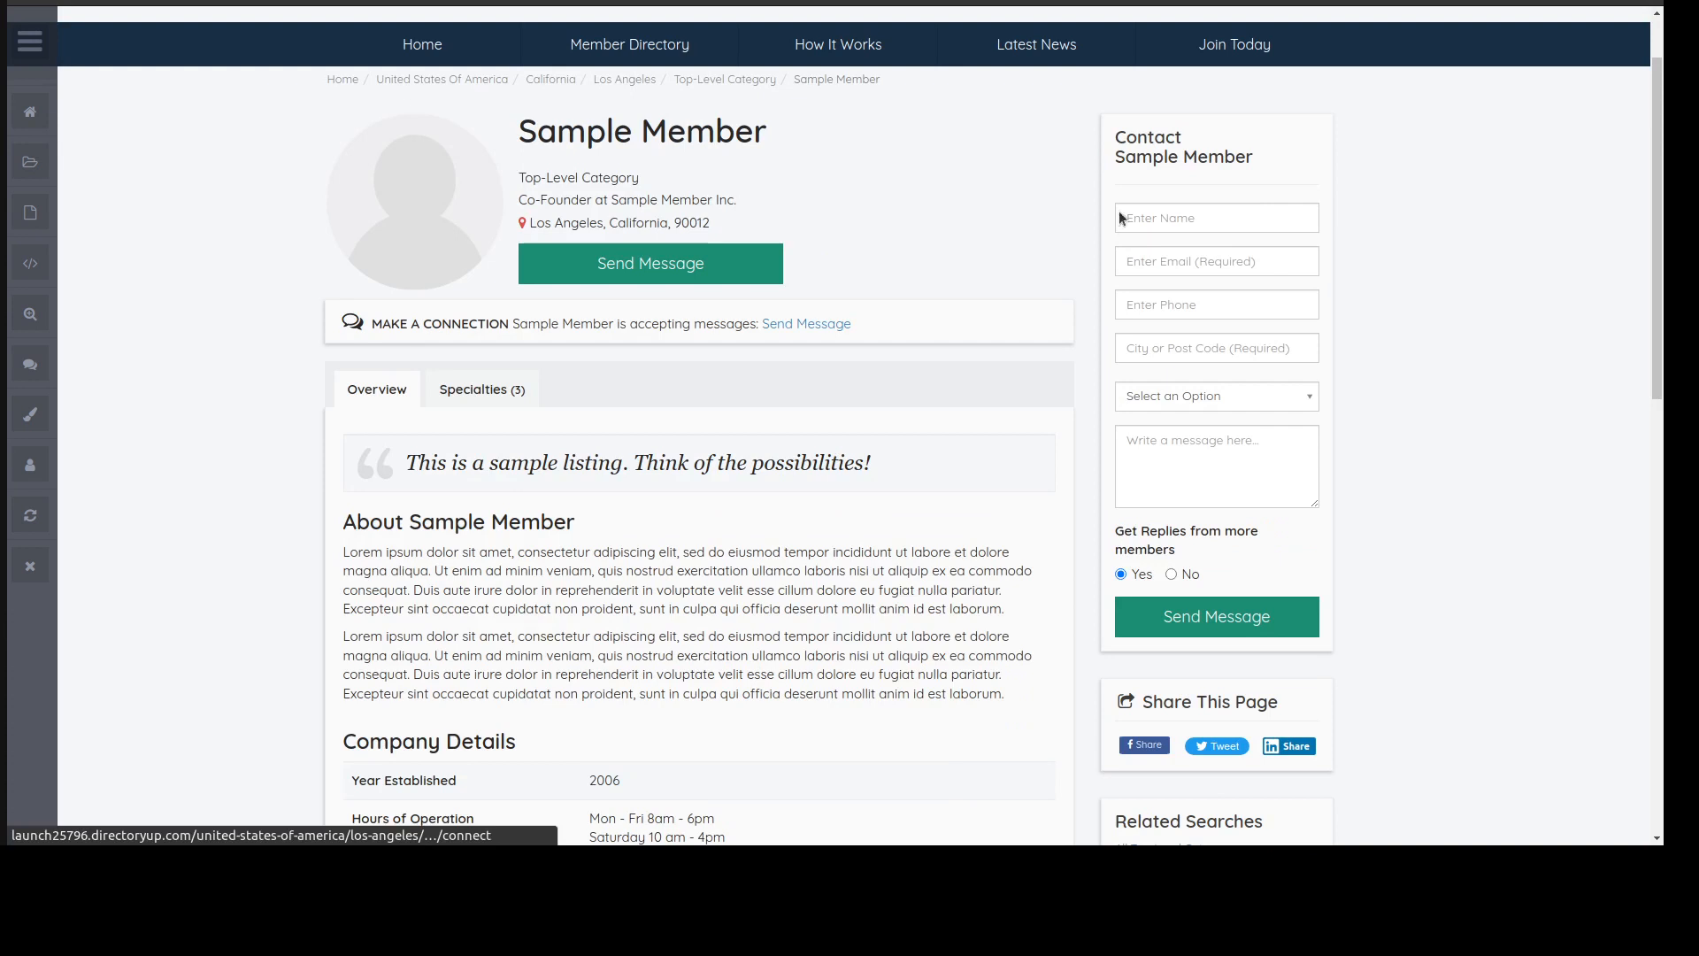
{"action": "left_click", "coordinate": [1188, 473]}
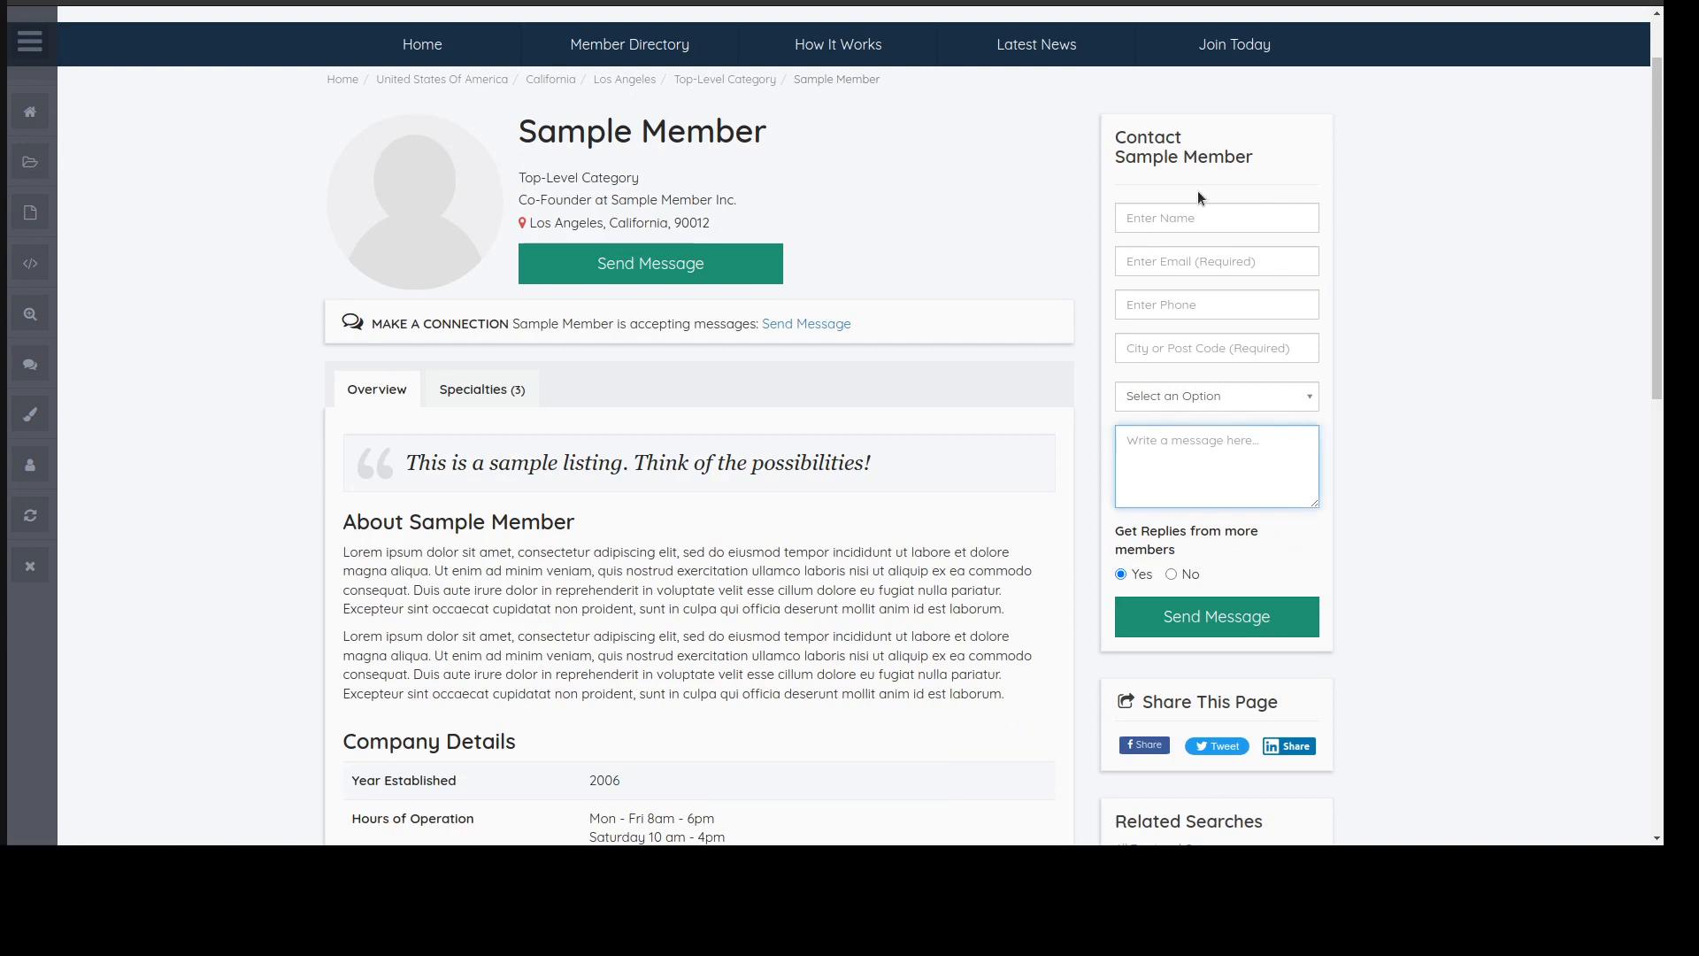
{"action": "left_click", "coordinate": [1121, 575]}
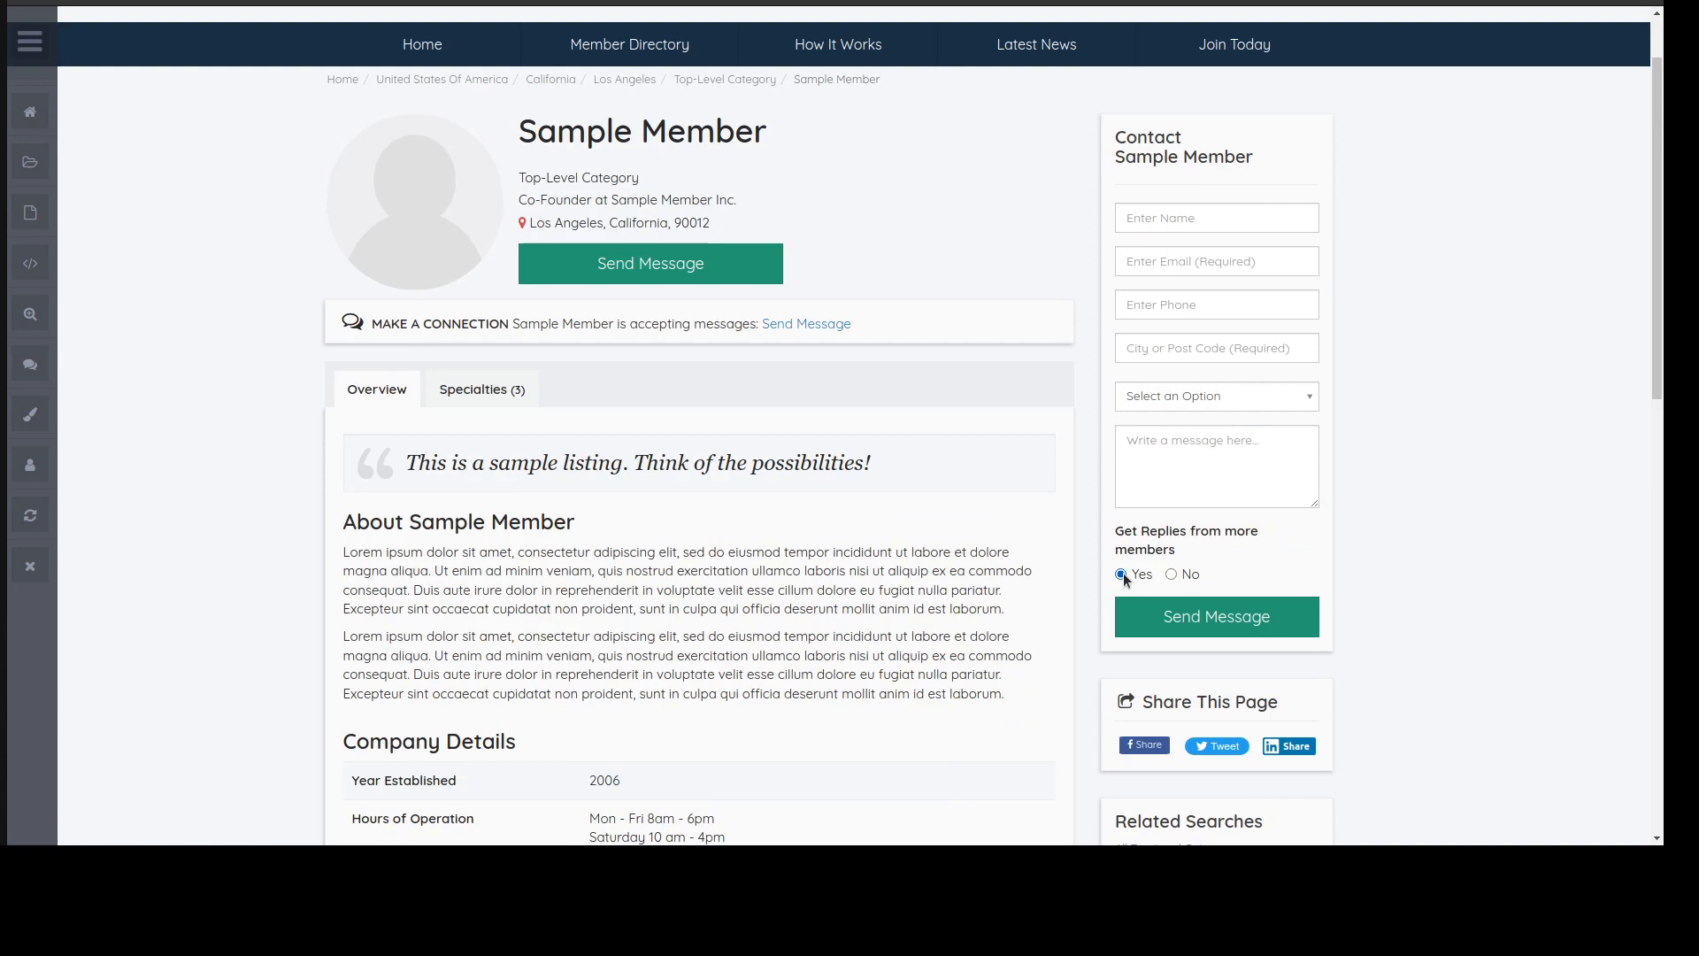
{"action": "left_click_drag", "start_coordinate": [1117, 529], "coordinate": [1213, 542]}
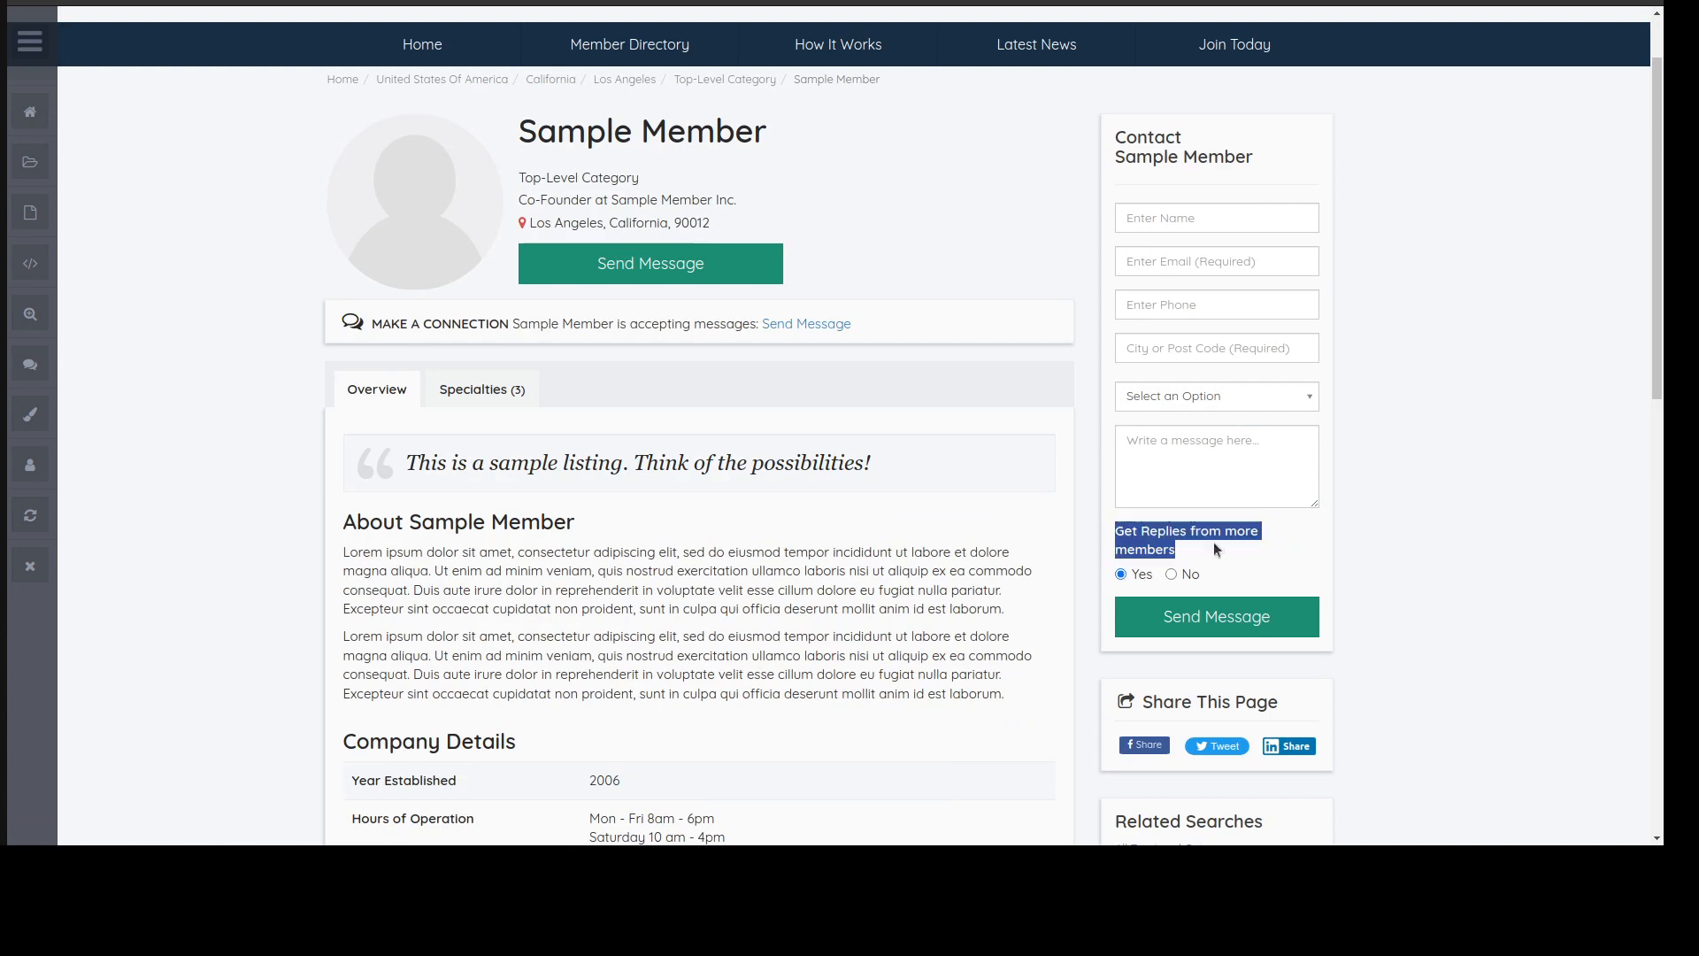
{"action": "left_click", "coordinate": [1221, 539]}
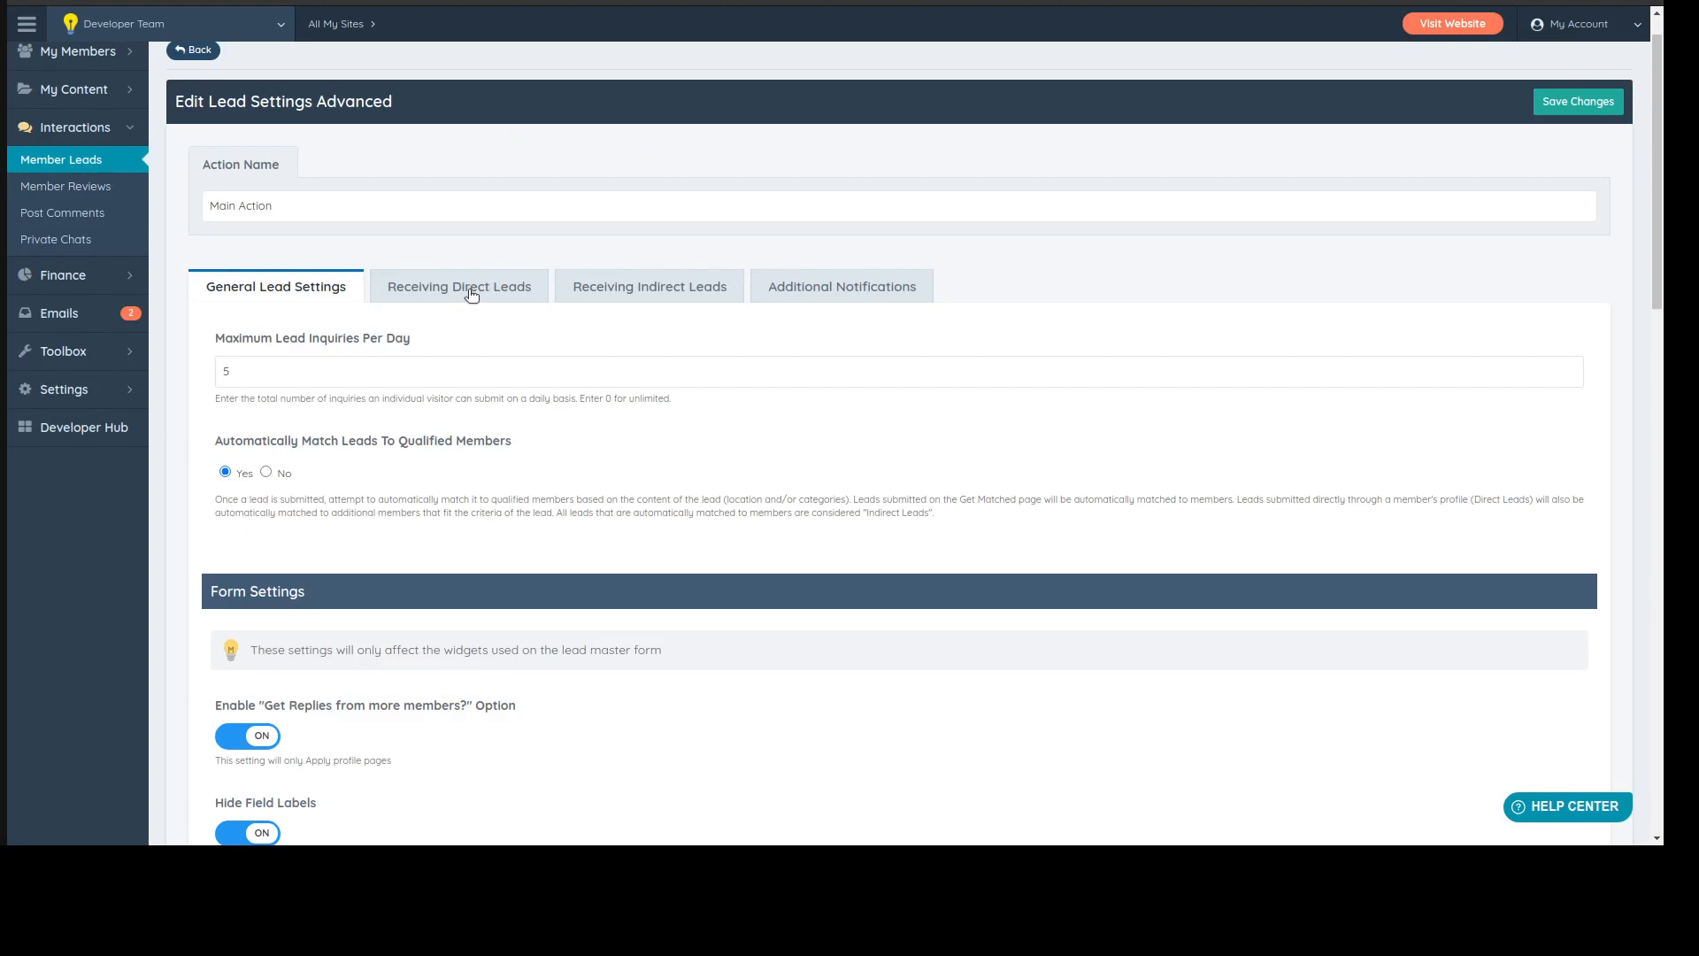
- Open the Main Action's Receiving Direct Leads settings and read the explanation of Members Should Receive Direct Leads Immediately
{"action": "left_click", "coordinate": [470, 290]}
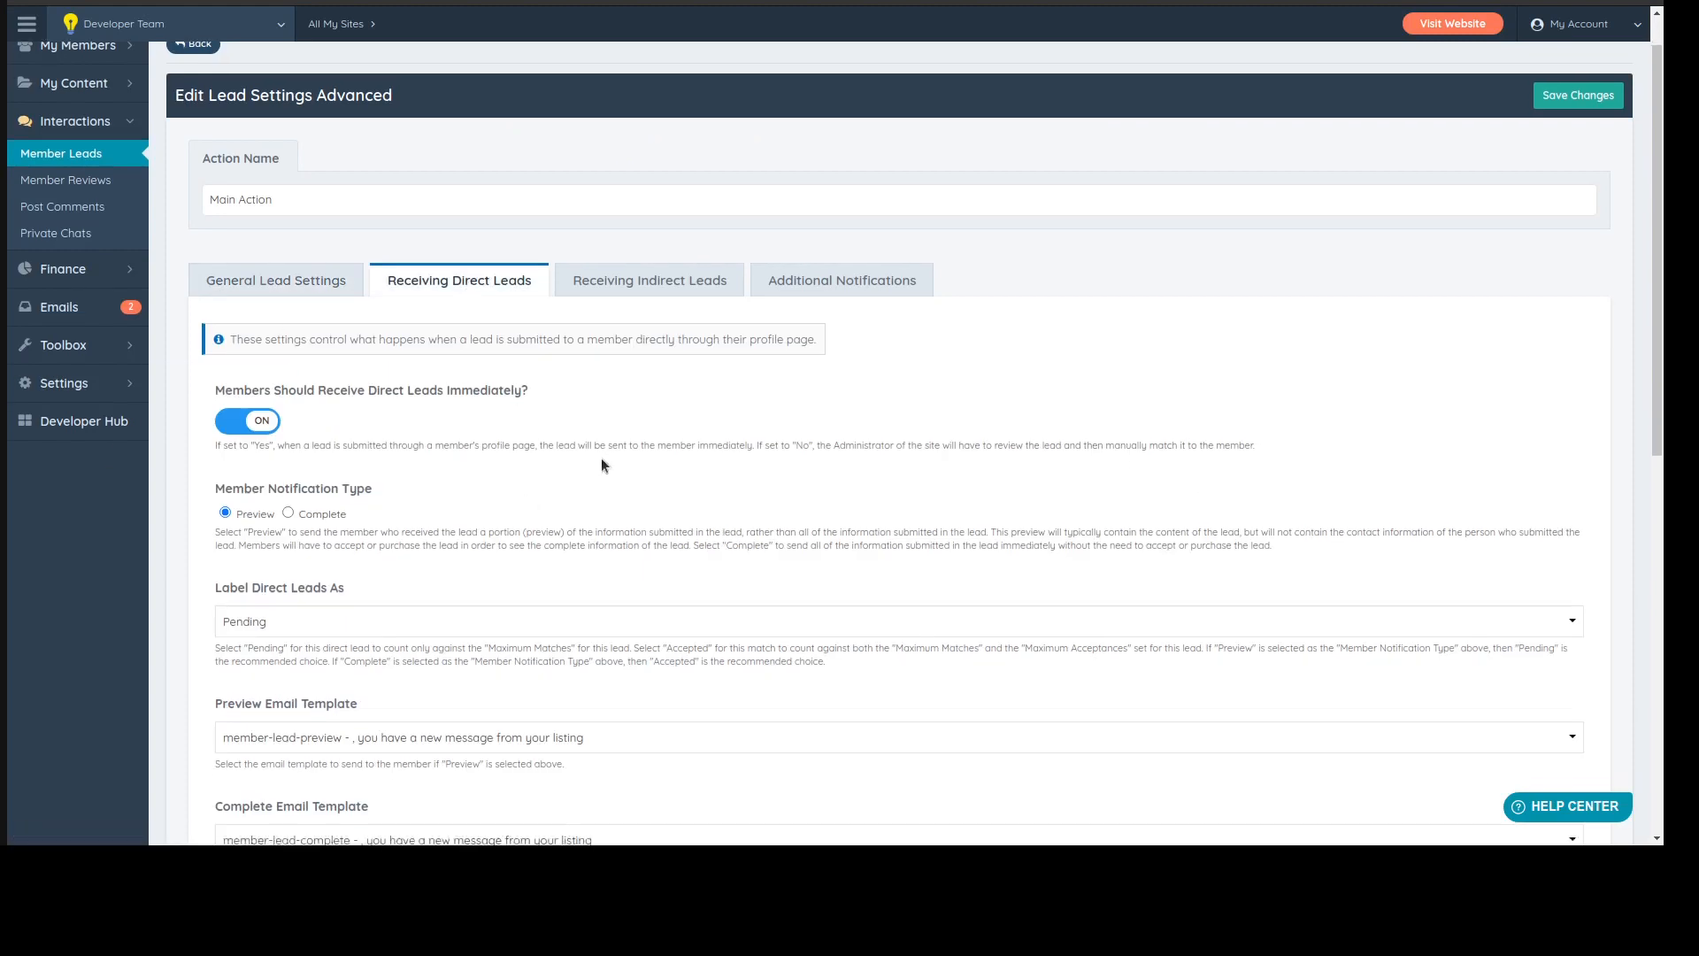
{"action": "scroll", "coordinate": [602, 458], "scroll_direction": "down", "scroll_amount": 1}
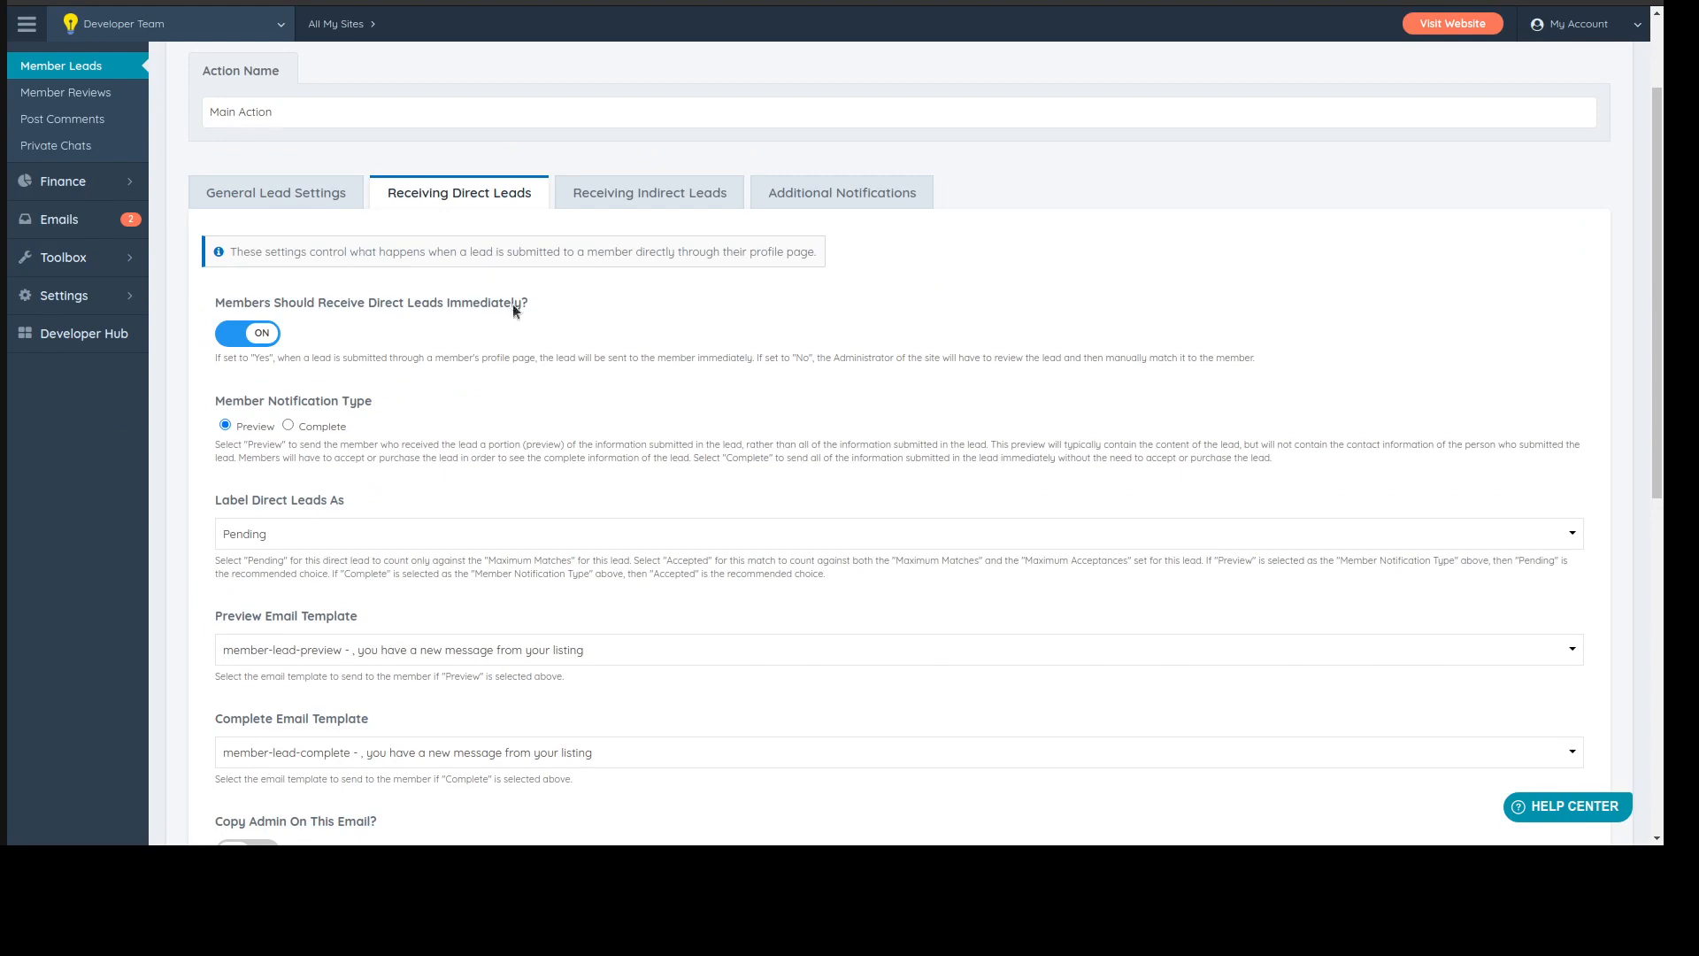
{"action": "left_click_drag", "start_coordinate": [254, 358], "coordinate": [687, 375]}
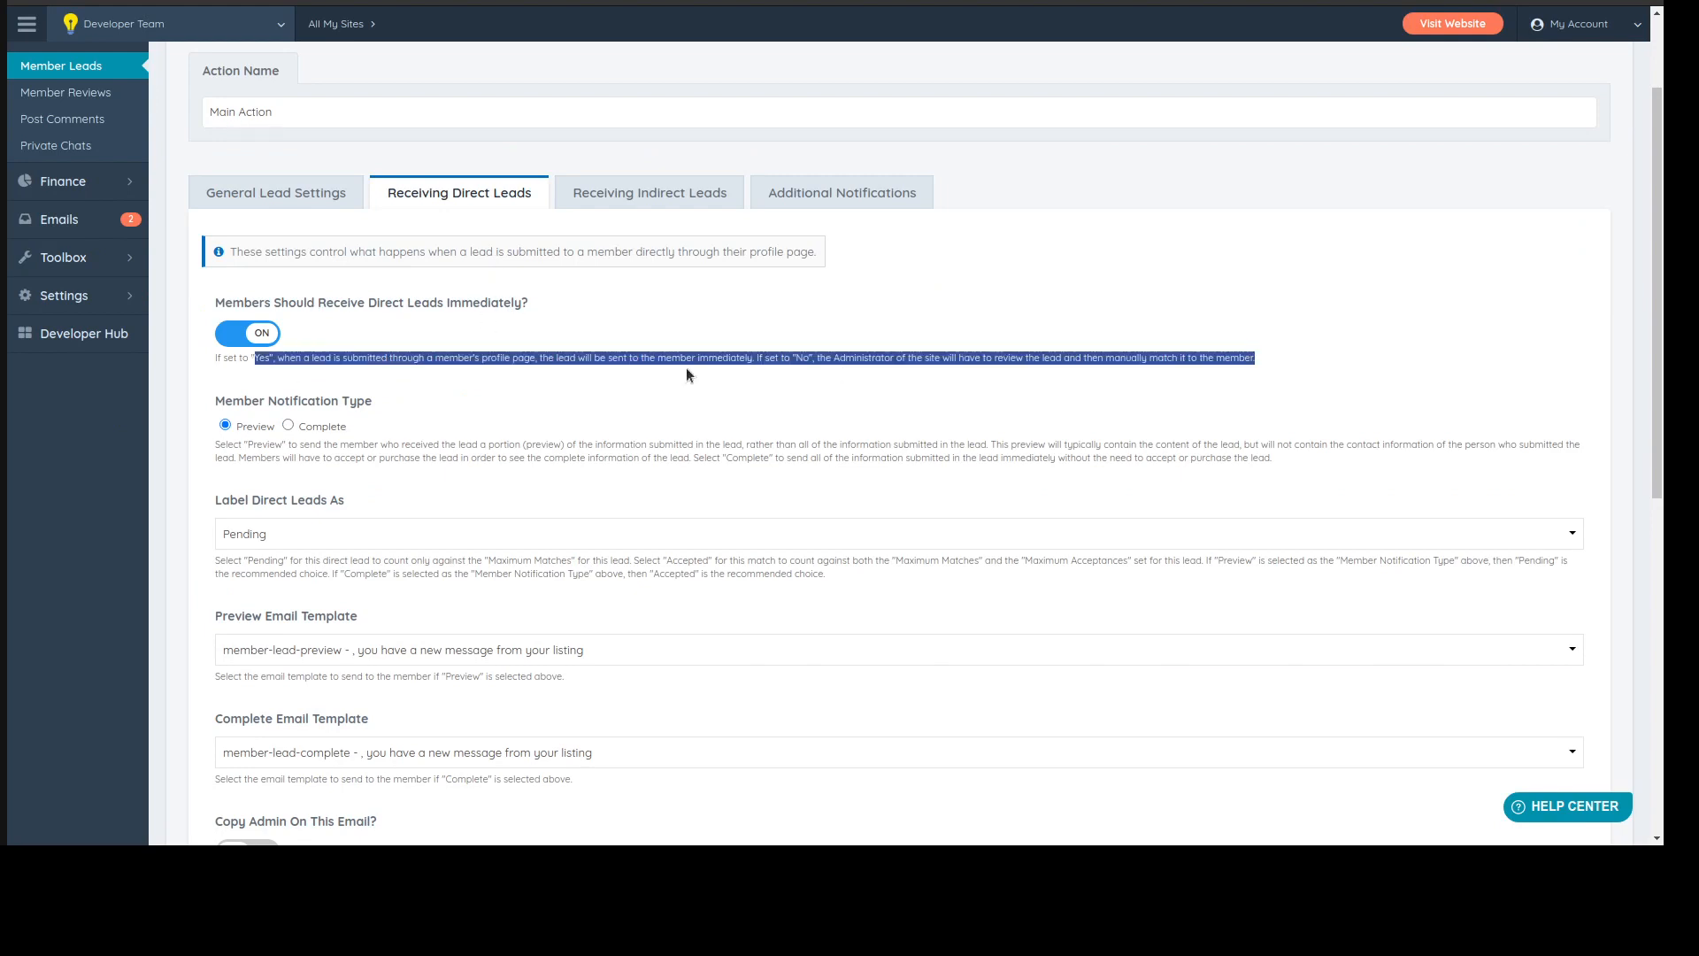
{"action": "left_click", "coordinate": [857, 370]}
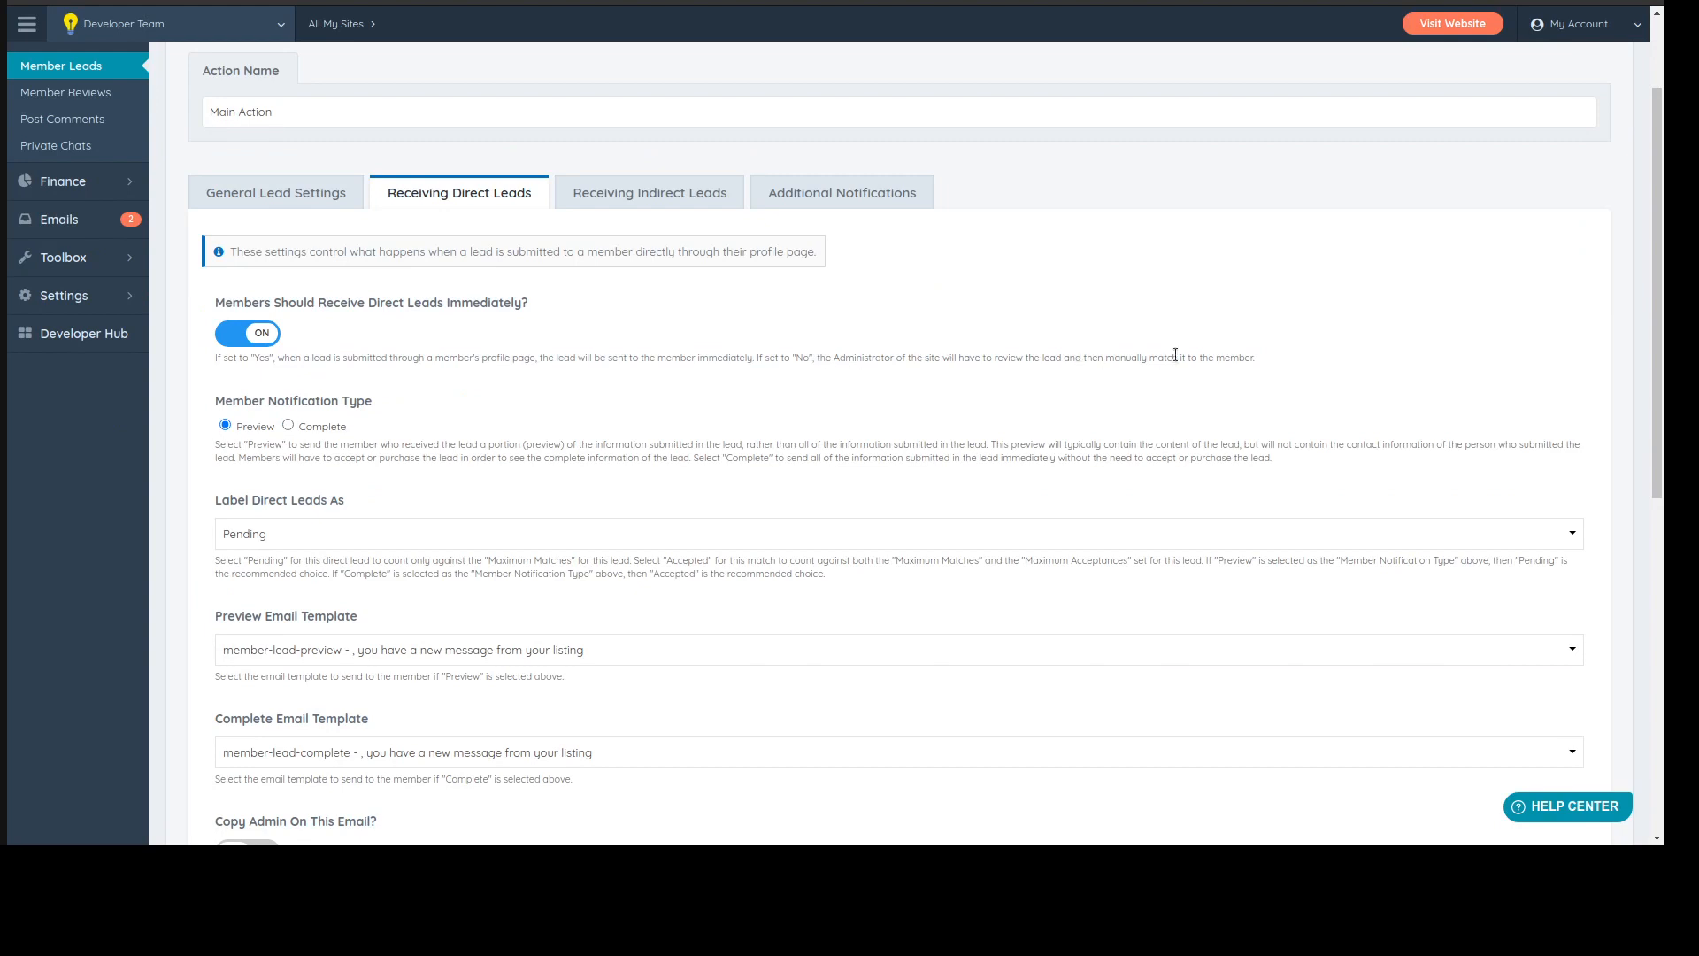
{"action": "triple_click", "coordinate": [1253, 358]}
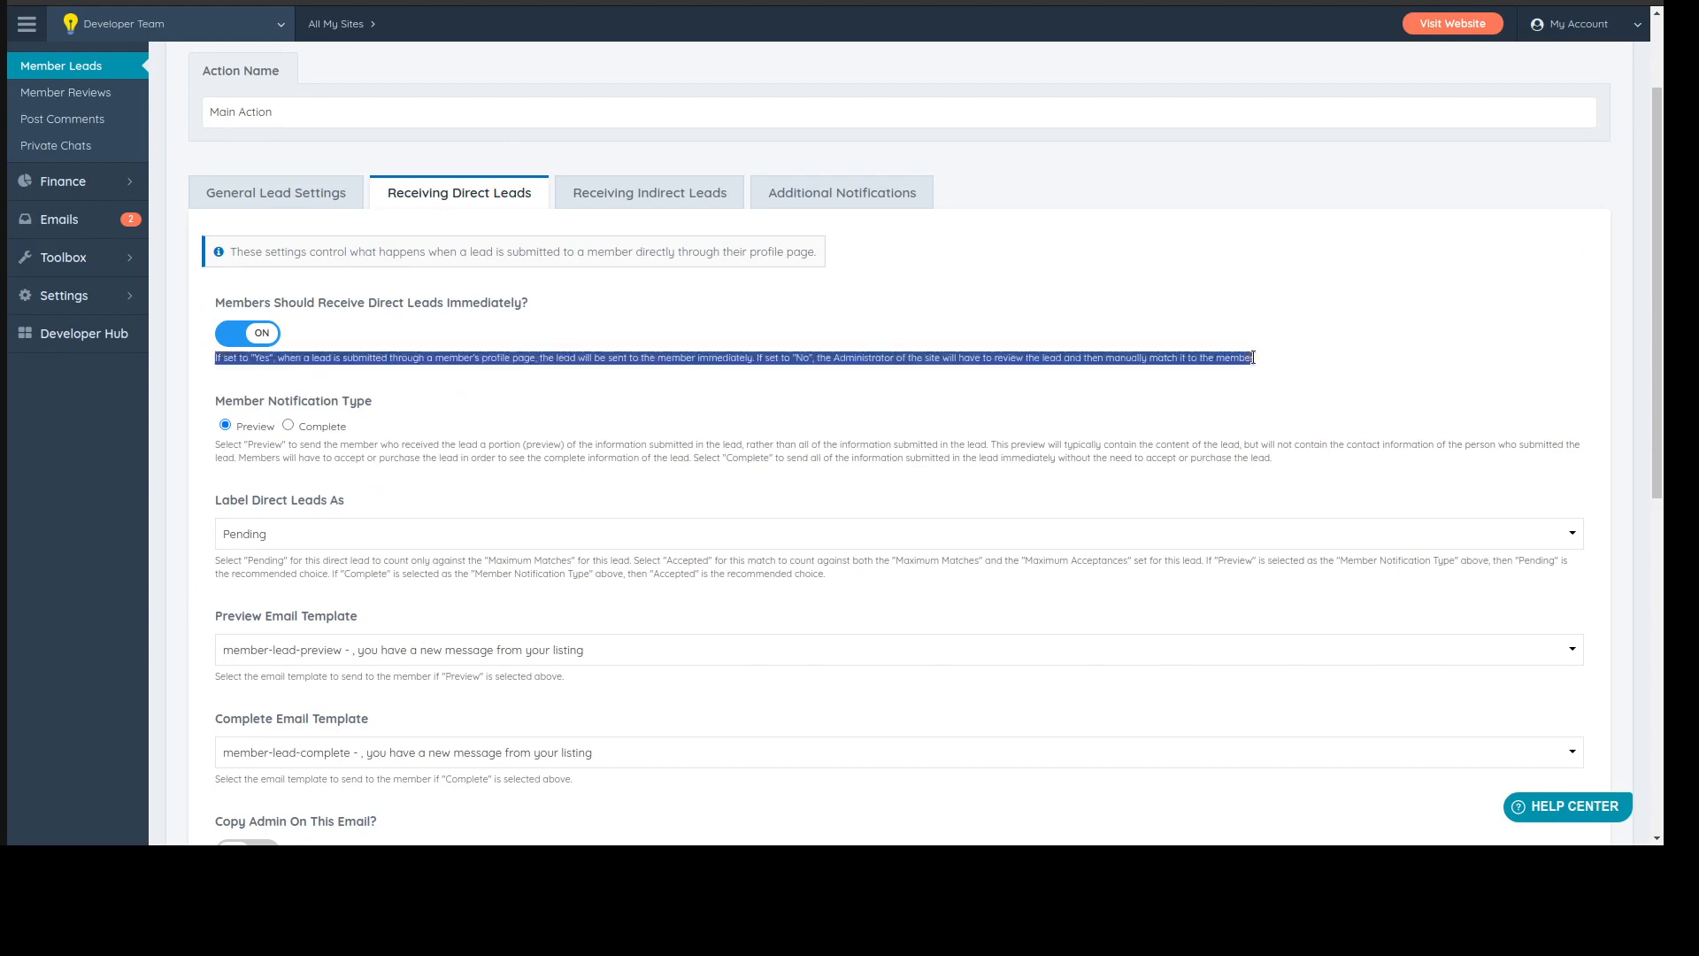
{"action": "left_click", "coordinate": [1253, 357]}
{"action": "triple_click", "coordinate": [1253, 358]}
{"action": "left_click", "coordinate": [1253, 358]}
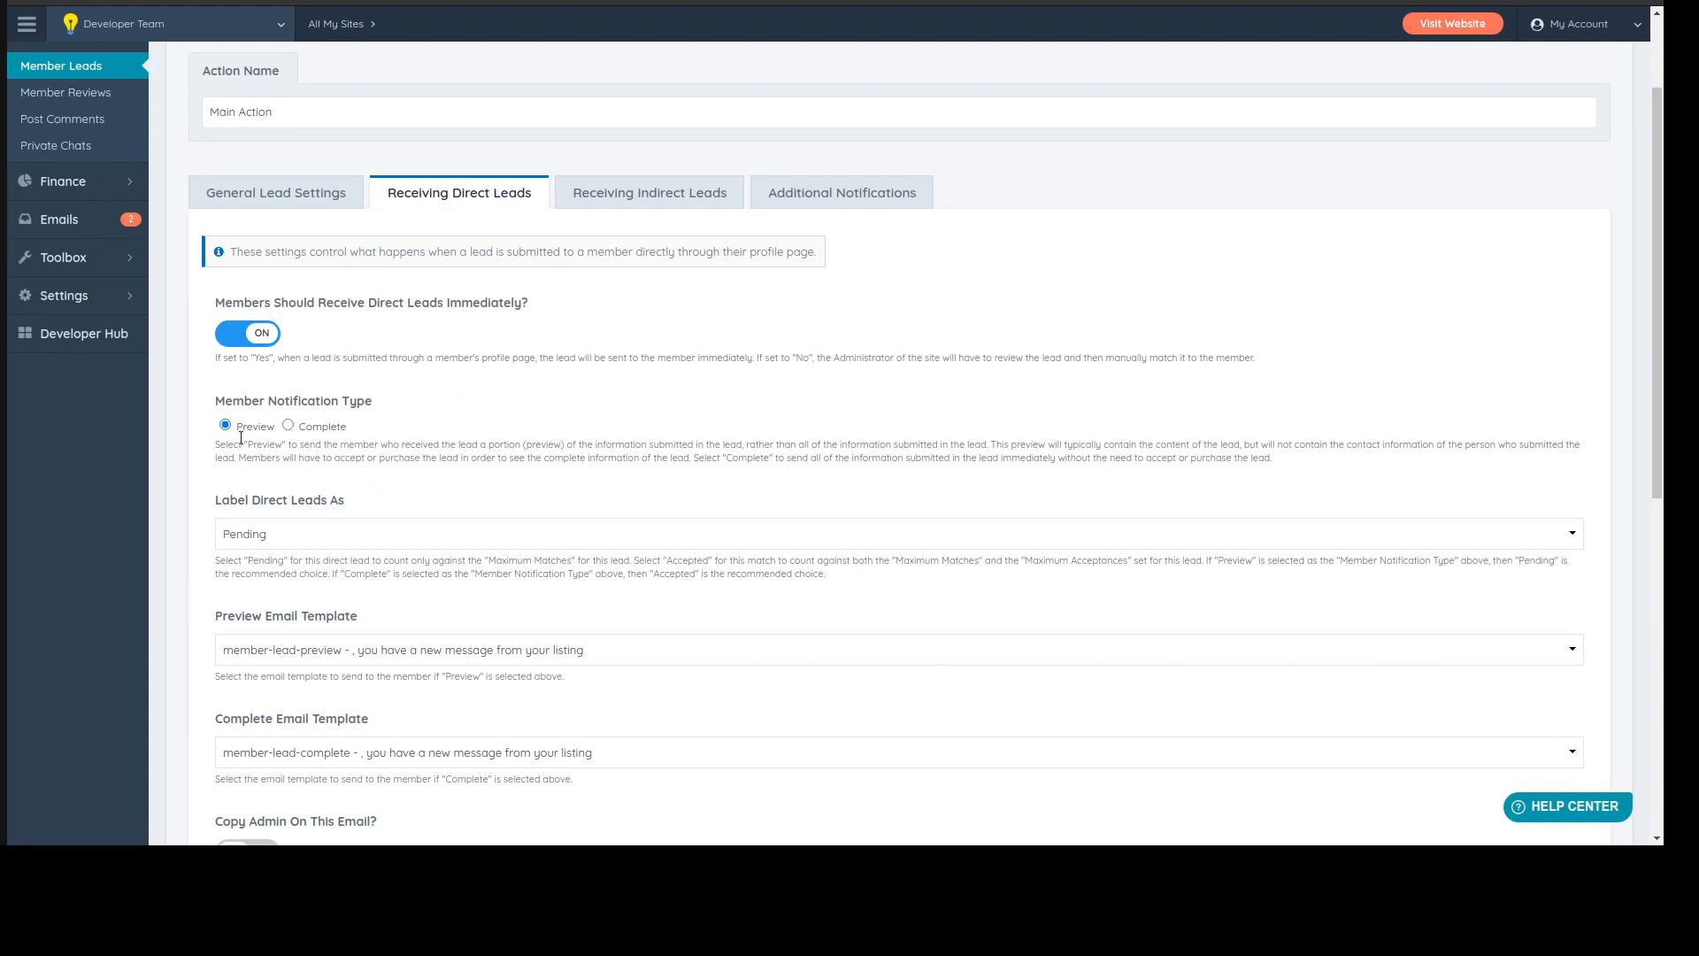
- Review the Member Notification Type choices, Preview and Complete, together with the immediate direct leads setting
{"action": "left_click_drag", "start_coordinate": [220, 405], "coordinate": [393, 411]}
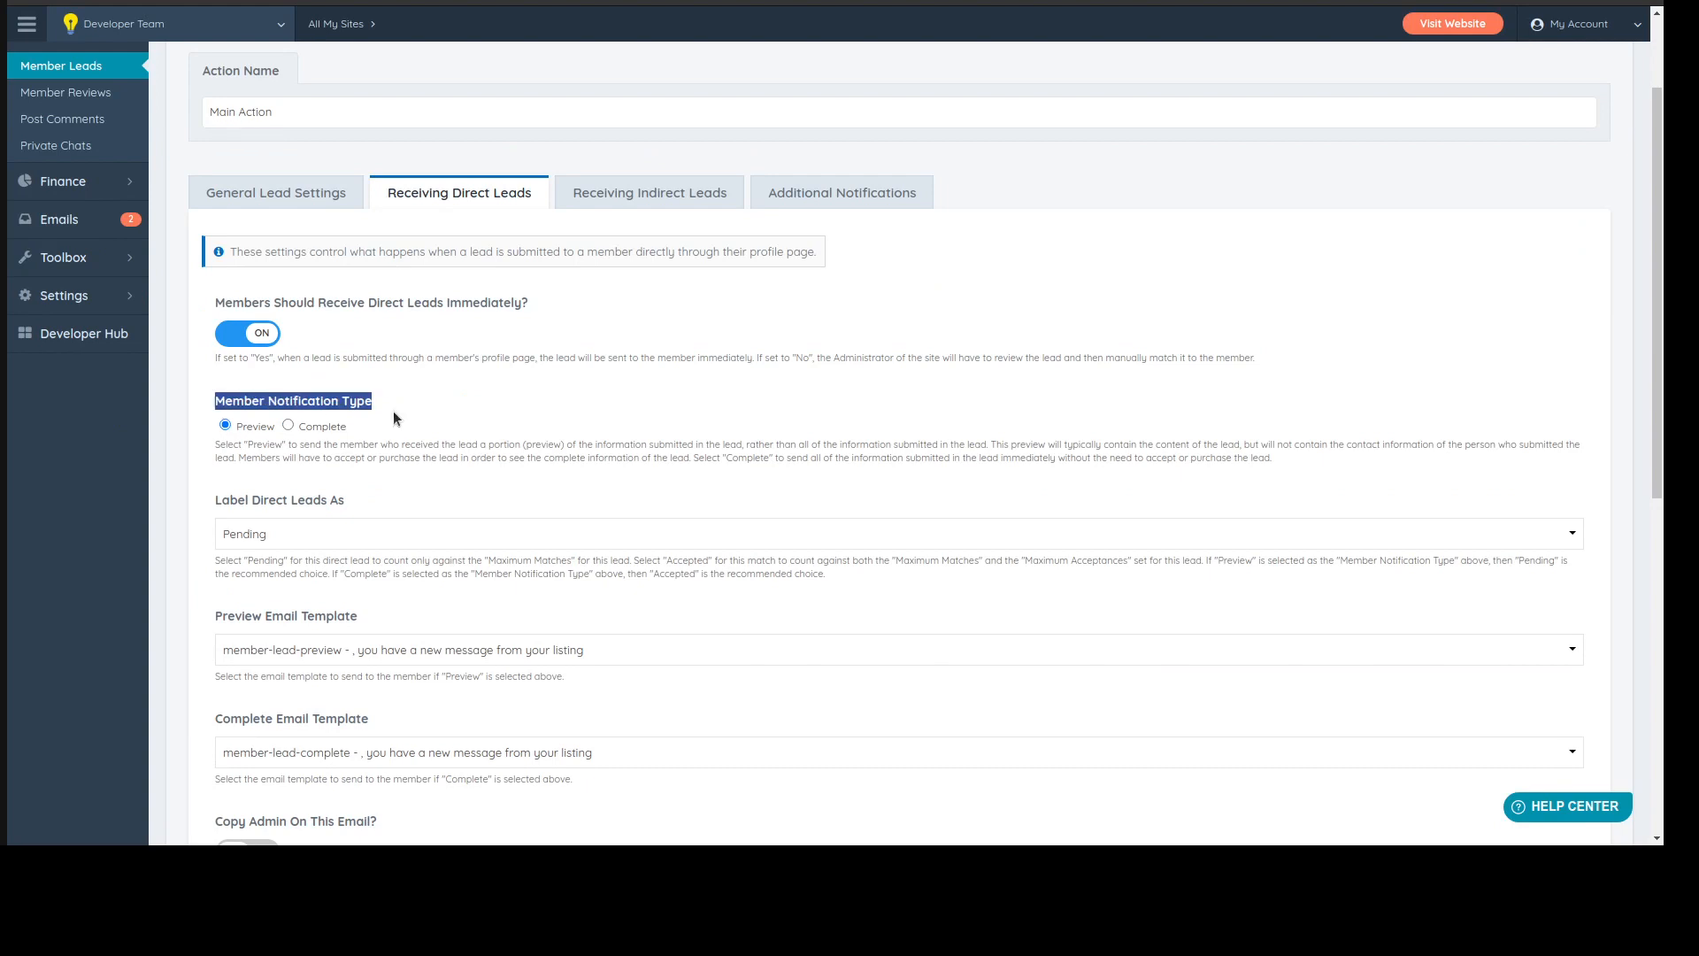
{"action": "left_click", "coordinate": [393, 410]}
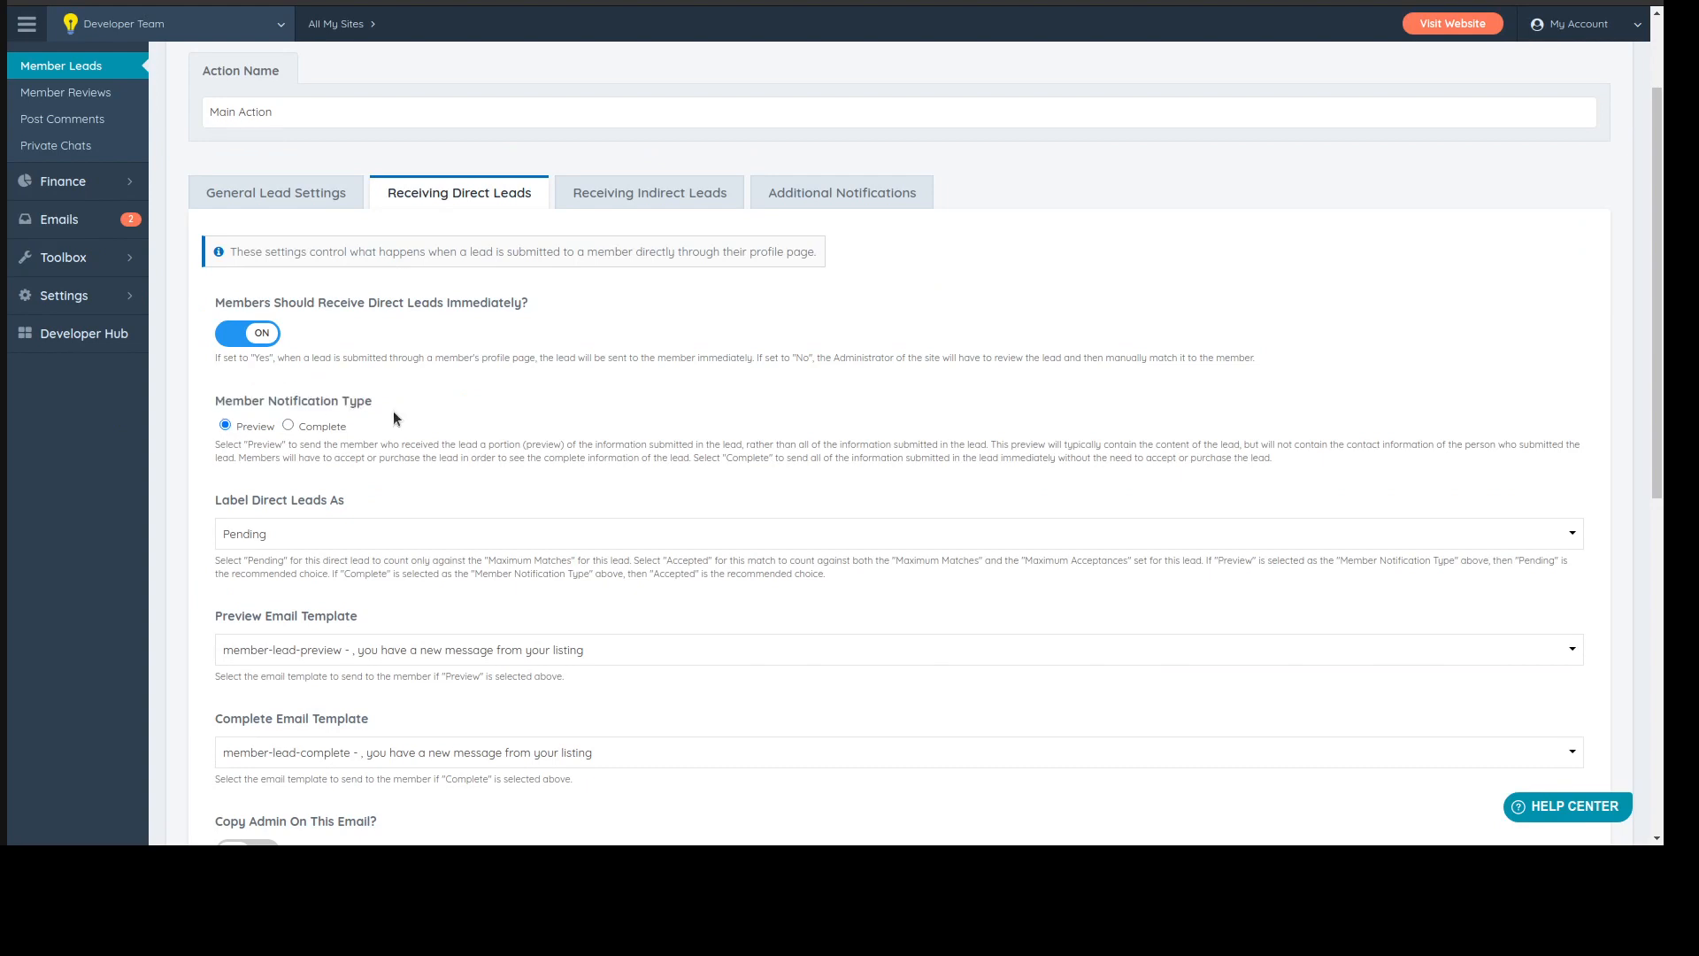
{"action": "left_click_drag", "start_coordinate": [311, 302], "coordinate": [543, 305]}
{"action": "left_click", "coordinate": [431, 301]}
- Search the Form Manager for "boots" and check the Get Matched lead form's shortcode and available actions
{"action": "mouse_move", "coordinate": [80, 255]}
{"action": "scroll", "coordinate": [379, 400], "scroll_direction": "up", "scroll_amount": 2}
{"action": "mouse_move", "coordinate": [26, 321]}
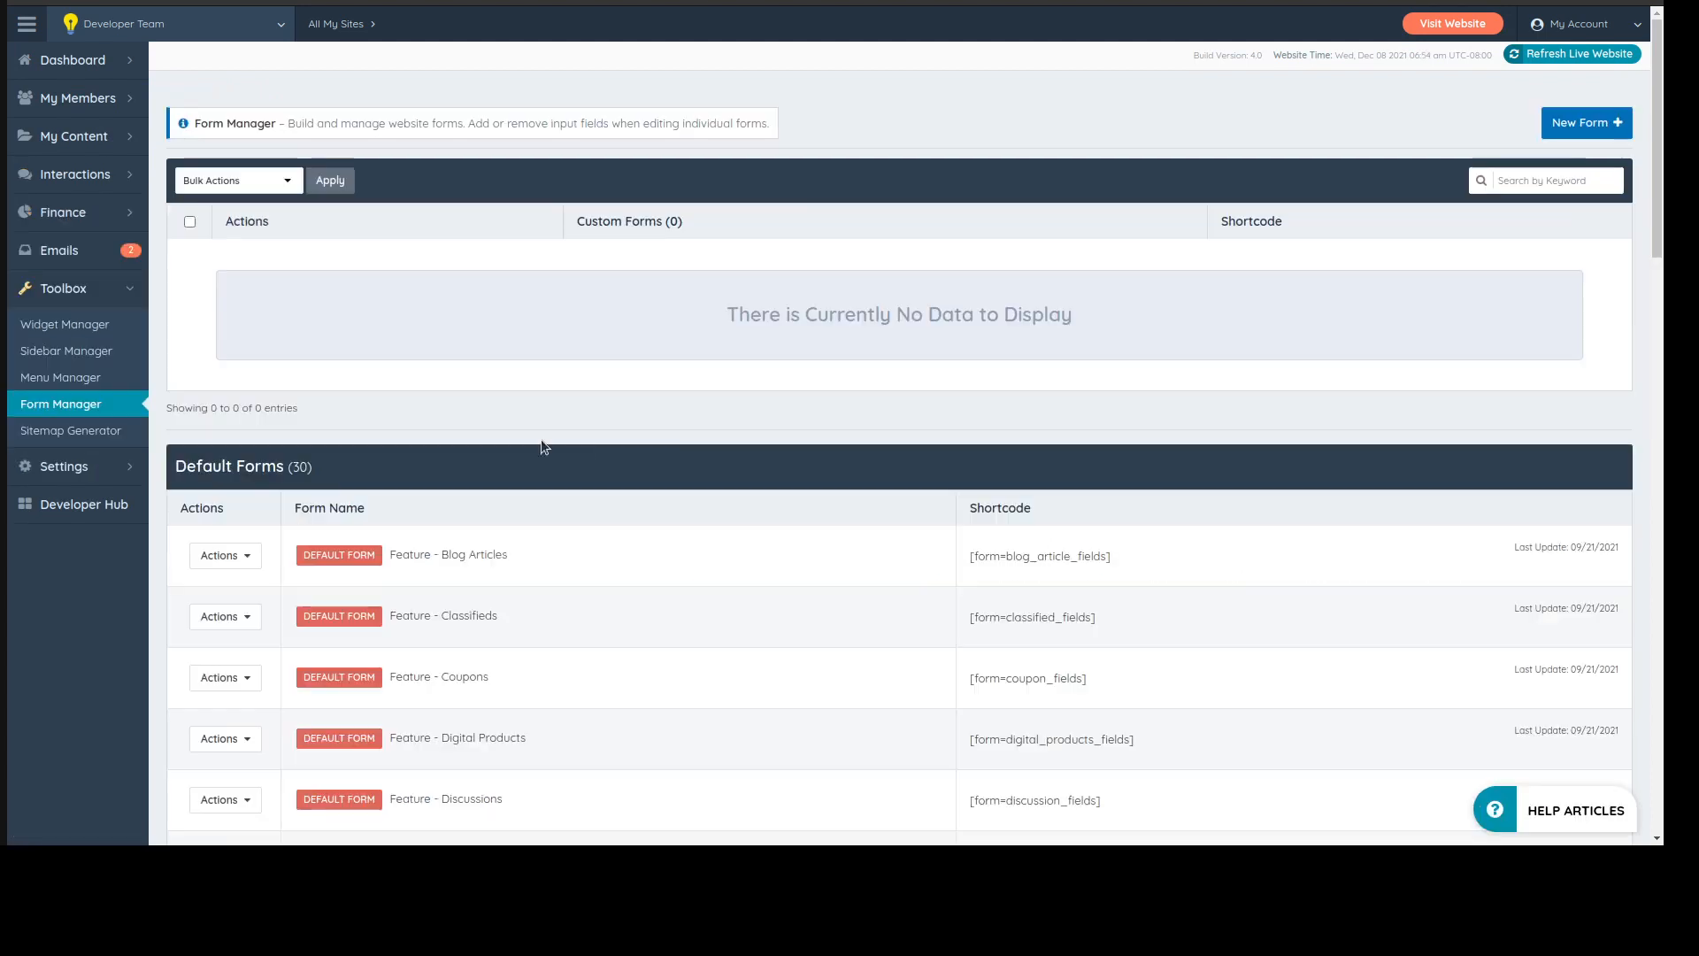
{"action": "left_click", "coordinate": [1541, 188]}
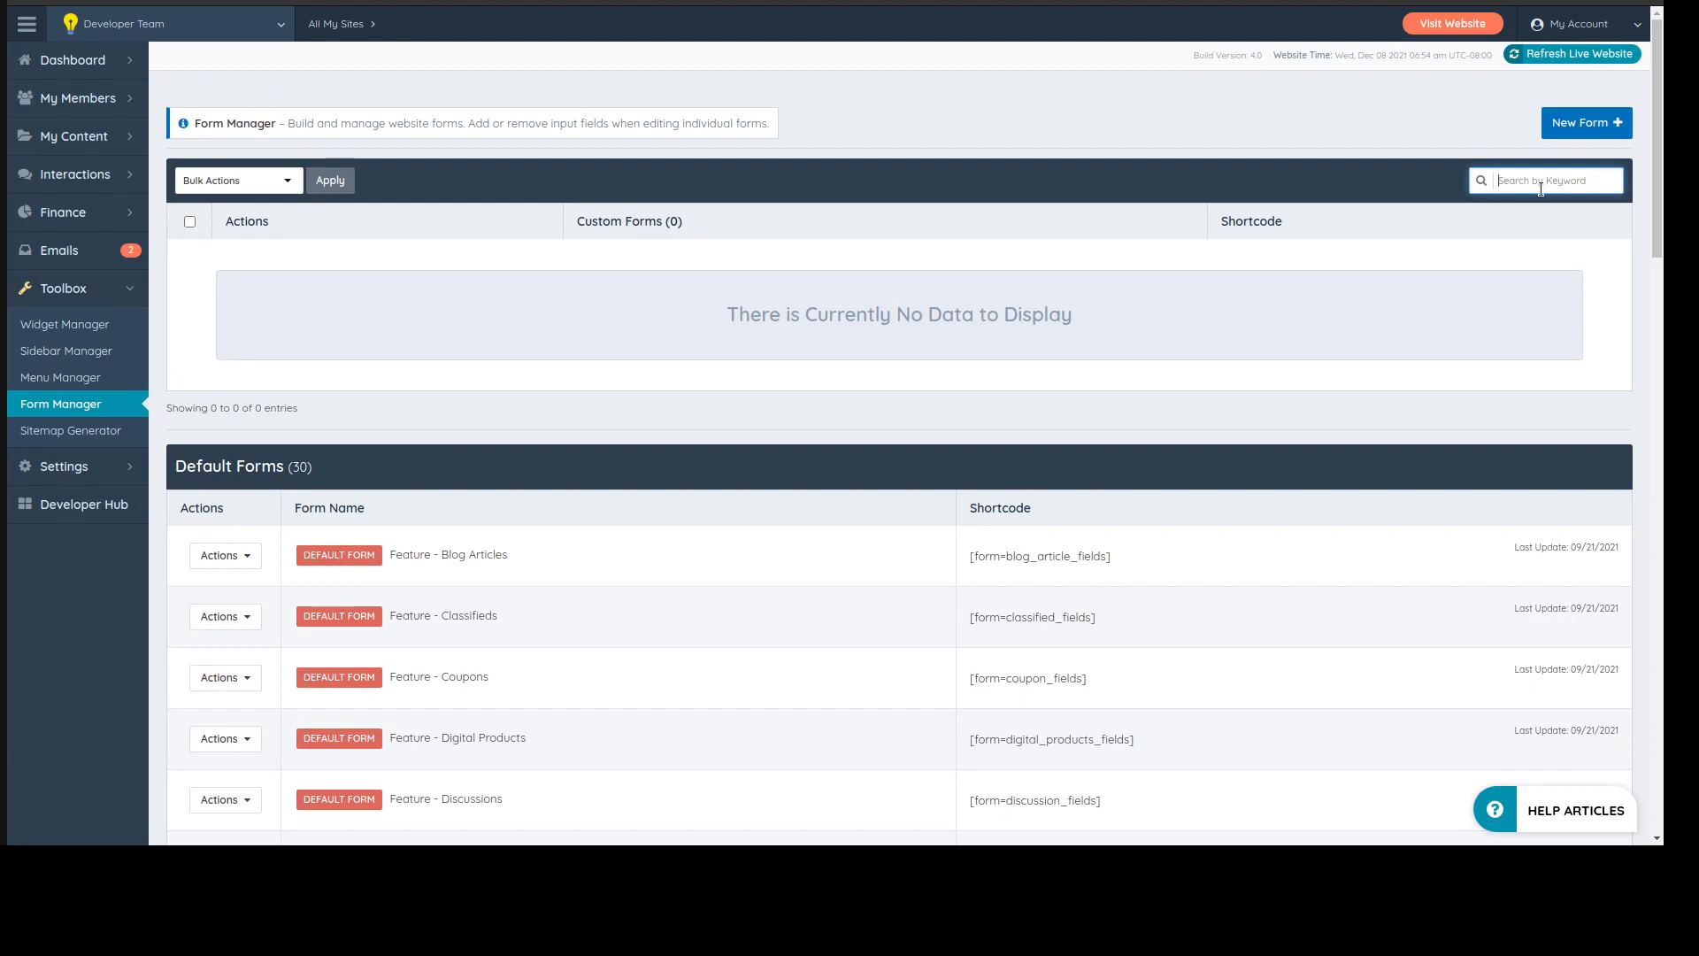
{"action": "type", "text": "boots"}
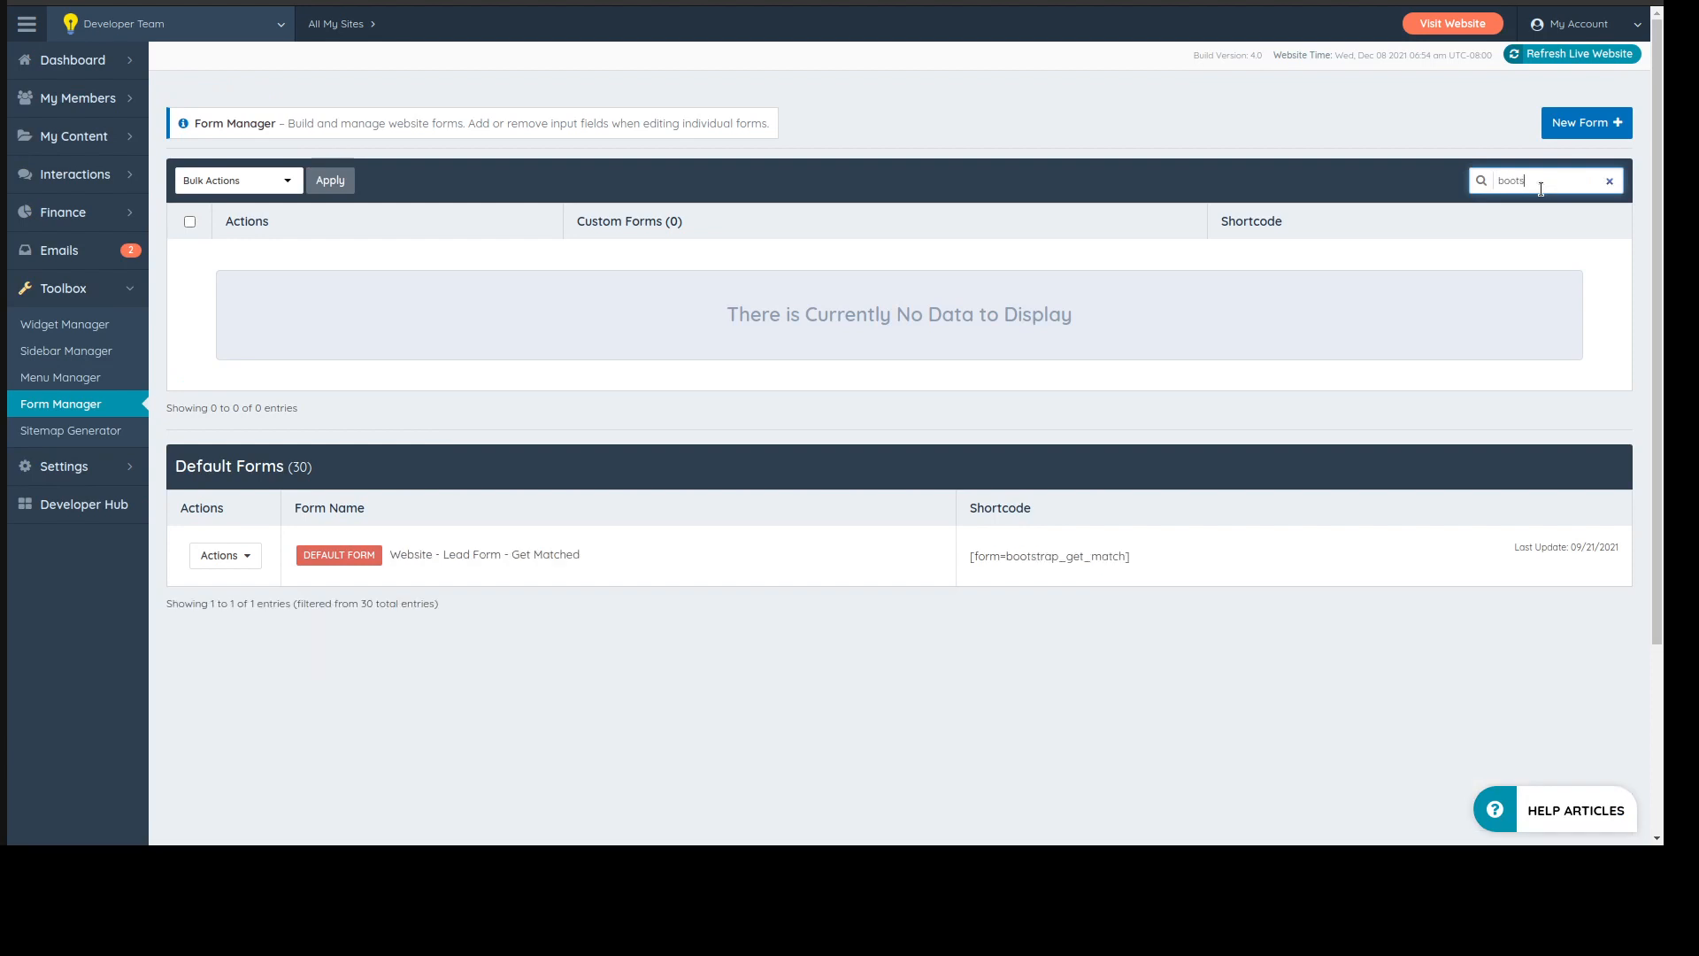
{"action": "left_click_drag", "start_coordinate": [1000, 555], "coordinate": [1143, 575]}
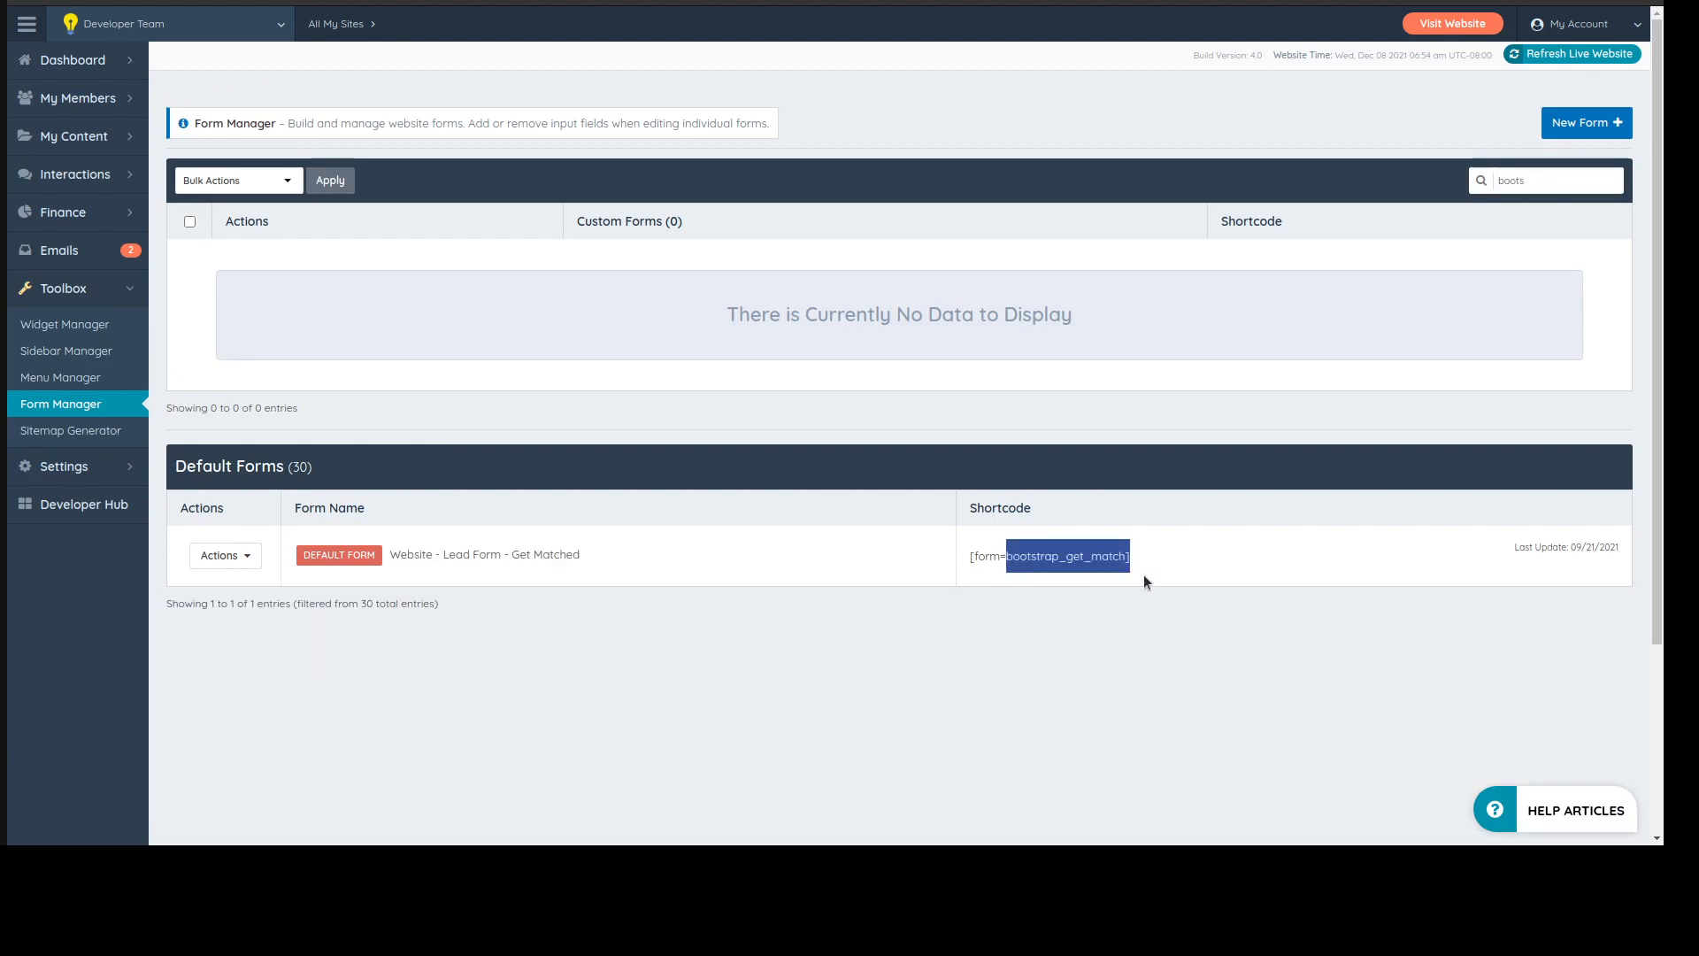
{"action": "left_click", "coordinate": [1144, 575]}
{"action": "left_click", "coordinate": [226, 563]}
{"action": "left_click", "coordinate": [232, 614]}
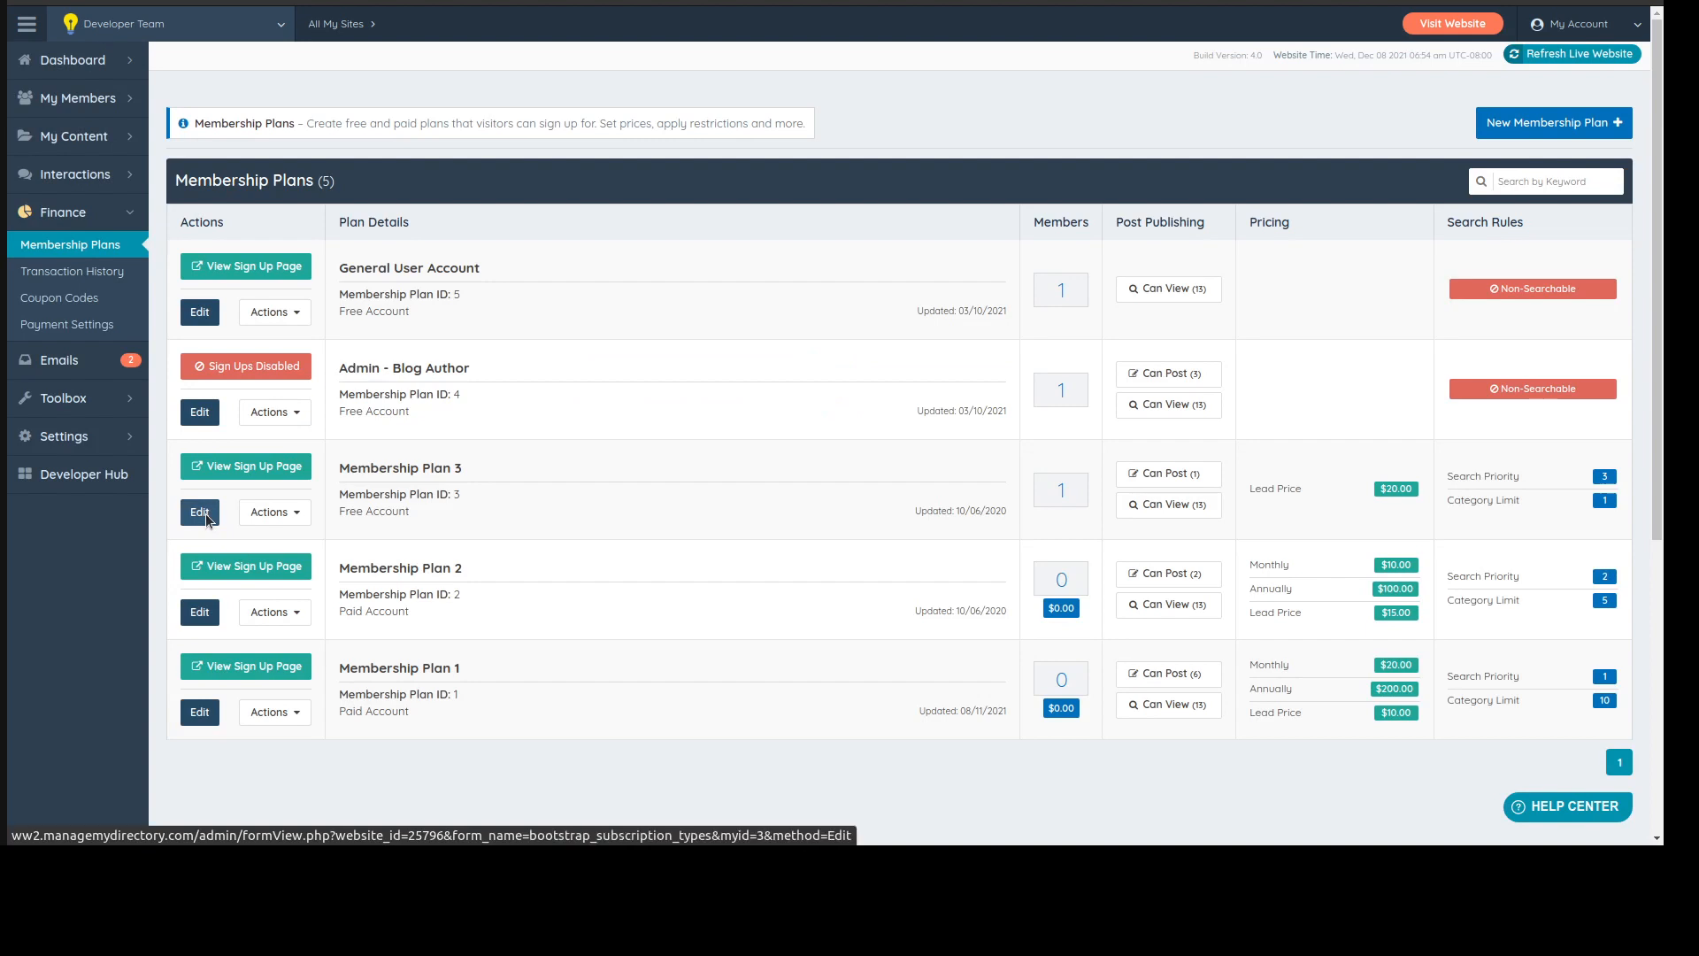
- Open Membership Plan 3 from the Membership Plans for editing and locate its Price to Purchase Leads setting
{"action": "left_click", "coordinate": [200, 512]}
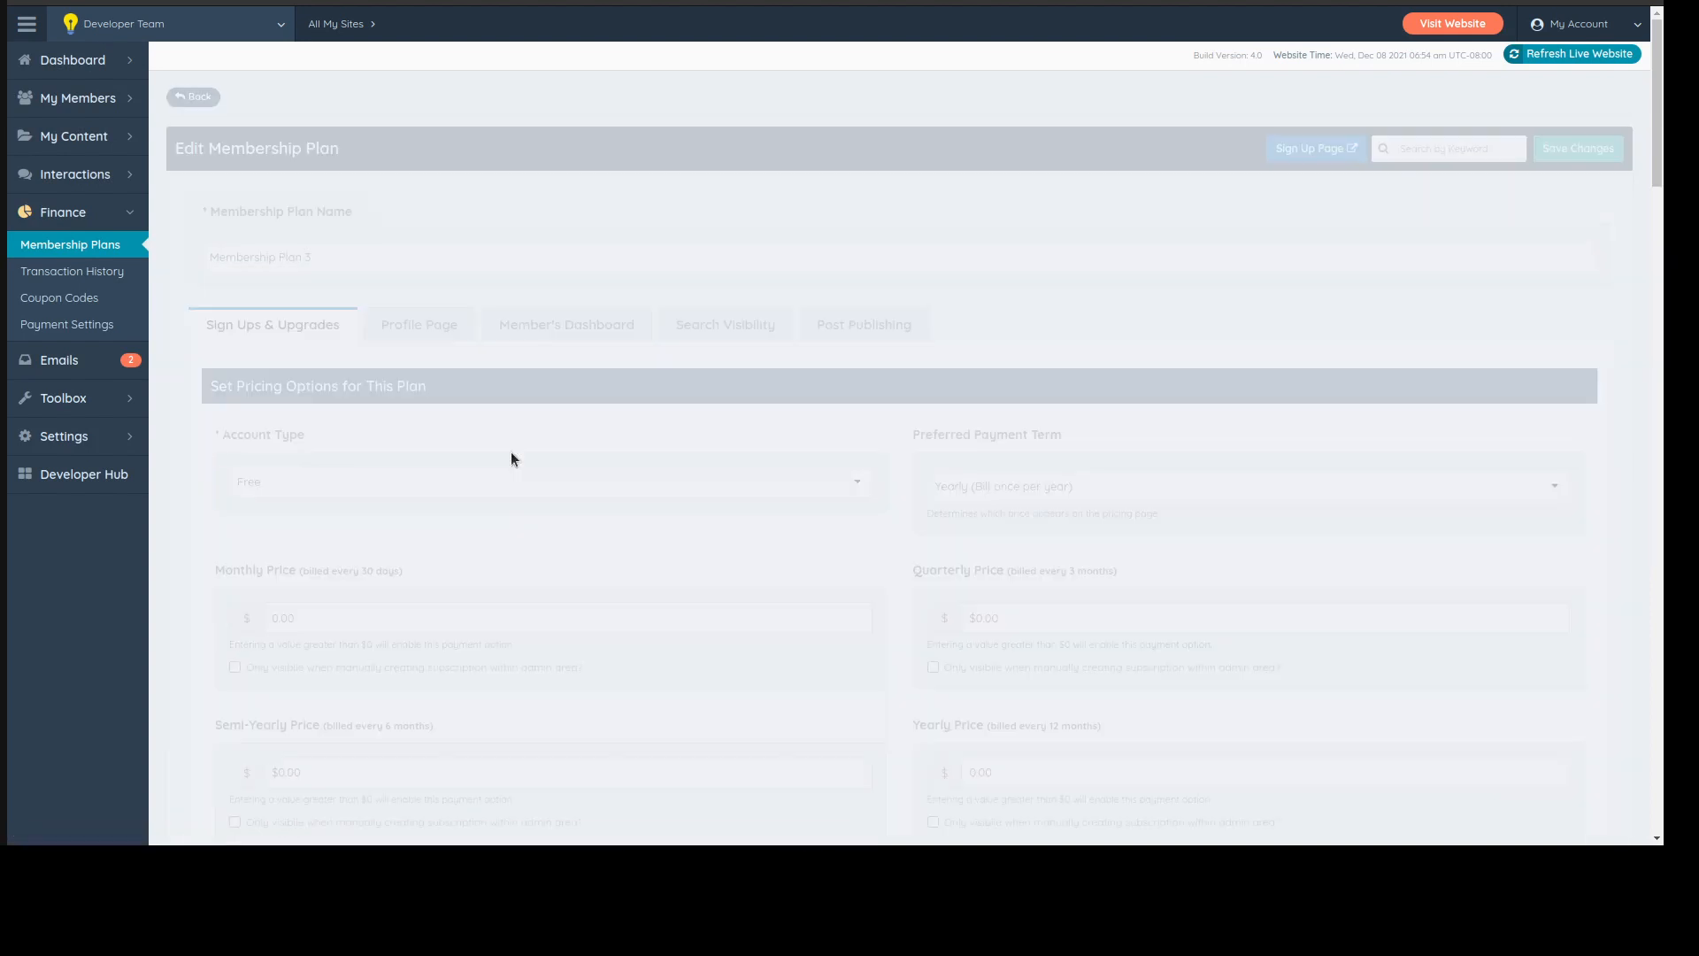
{"action": "scroll", "coordinate": [1035, 398], "scroll_direction": "down", "scroll_amount": 3}
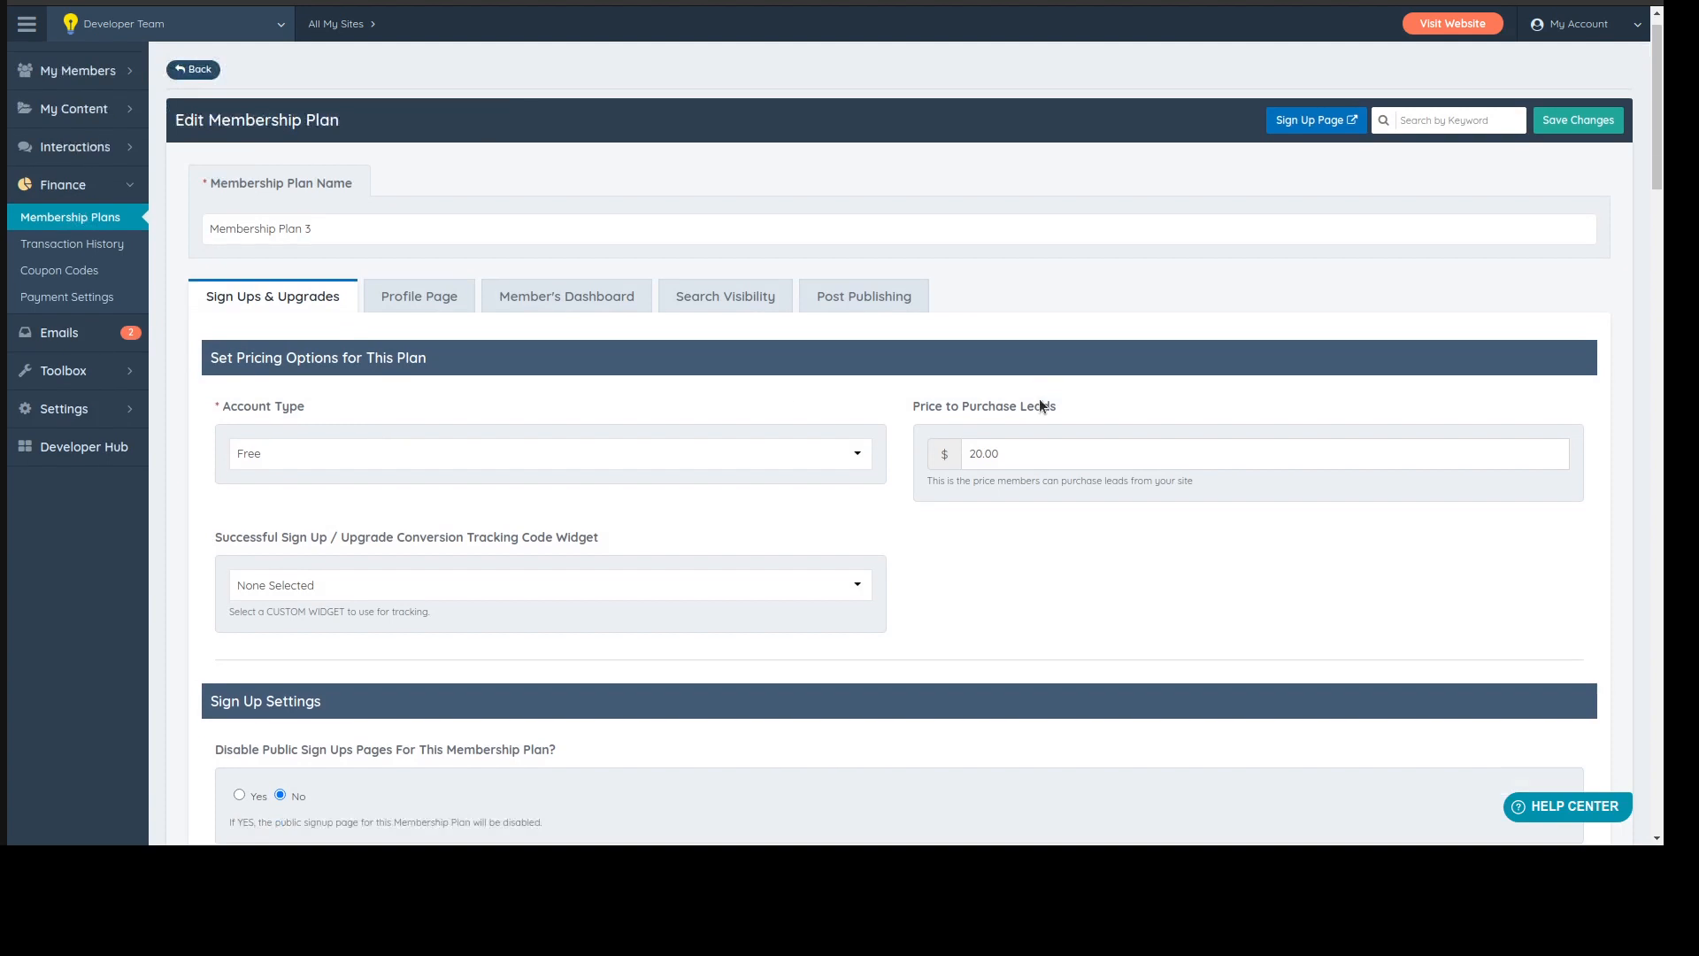
{"action": "scroll", "coordinate": [965, 345], "scroll_direction": "up", "scroll_amount": 2}
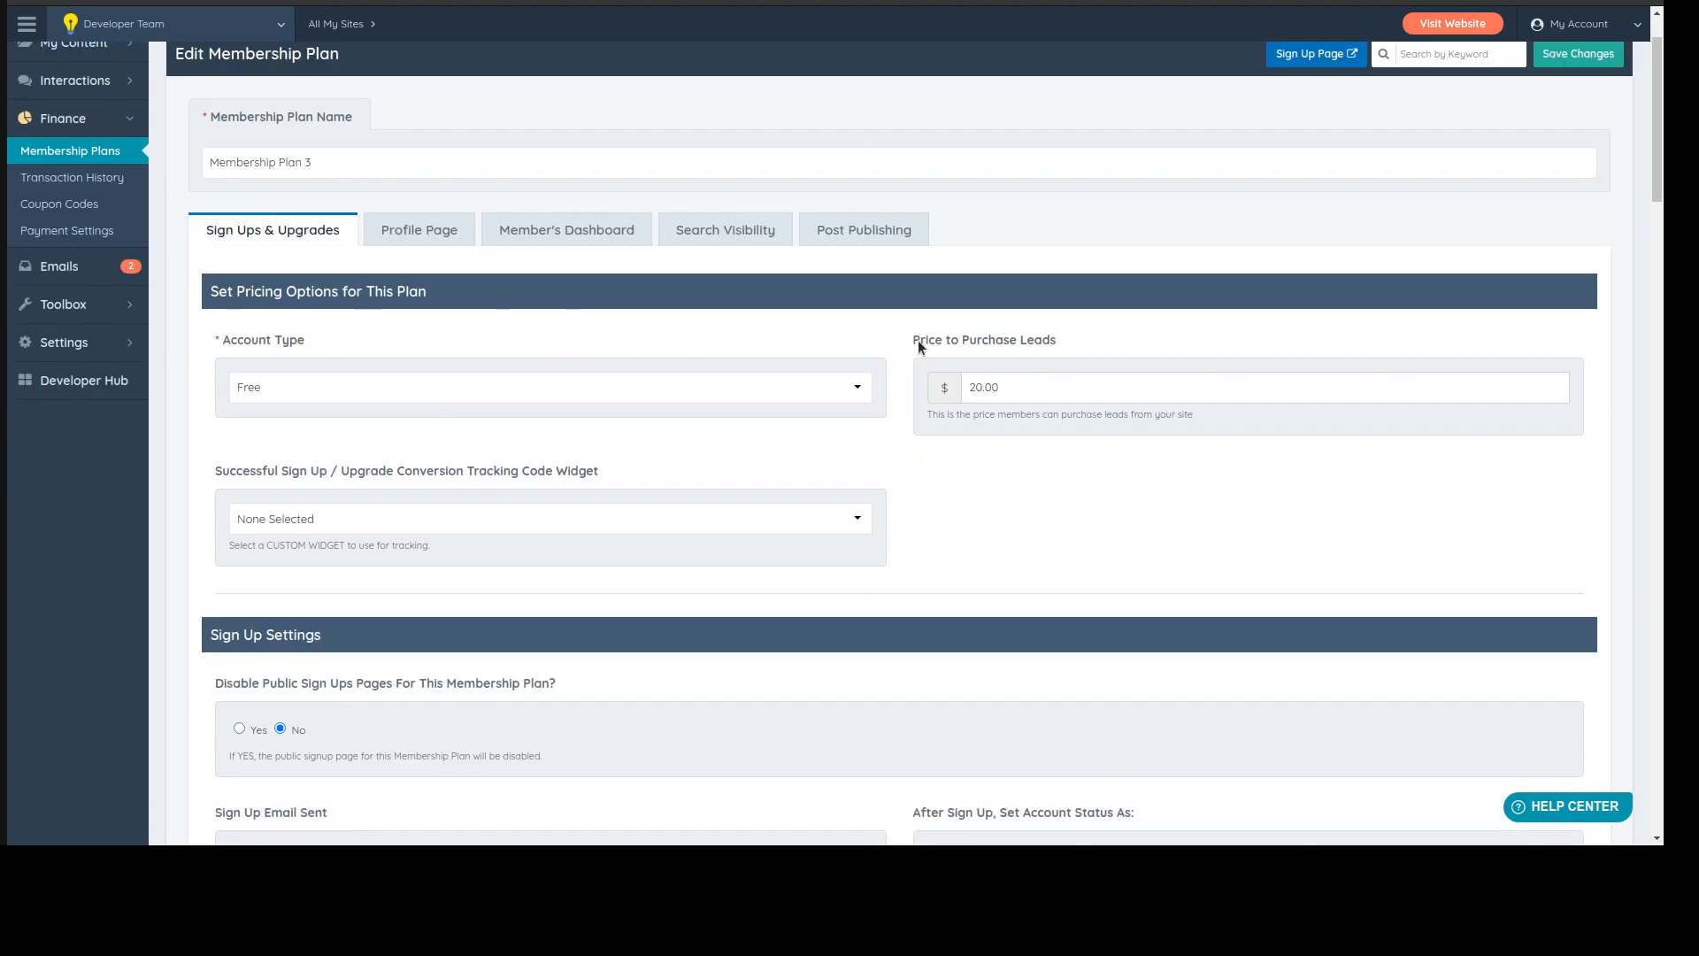
{"action": "left_click_drag", "start_coordinate": [914, 341], "coordinate": [1017, 342]}
{"action": "left_click", "coordinate": [1040, 342]}
{"action": "left_click_drag", "start_coordinate": [908, 345], "coordinate": [1003, 337]}
{"action": "left_click", "coordinate": [1088, 347]}
- Examine the amount entered as Membership Plan 3's price to purchase leads, leaving the plan's pricing options as they are
{"action": "double_click", "coordinate": [1035, 390]}
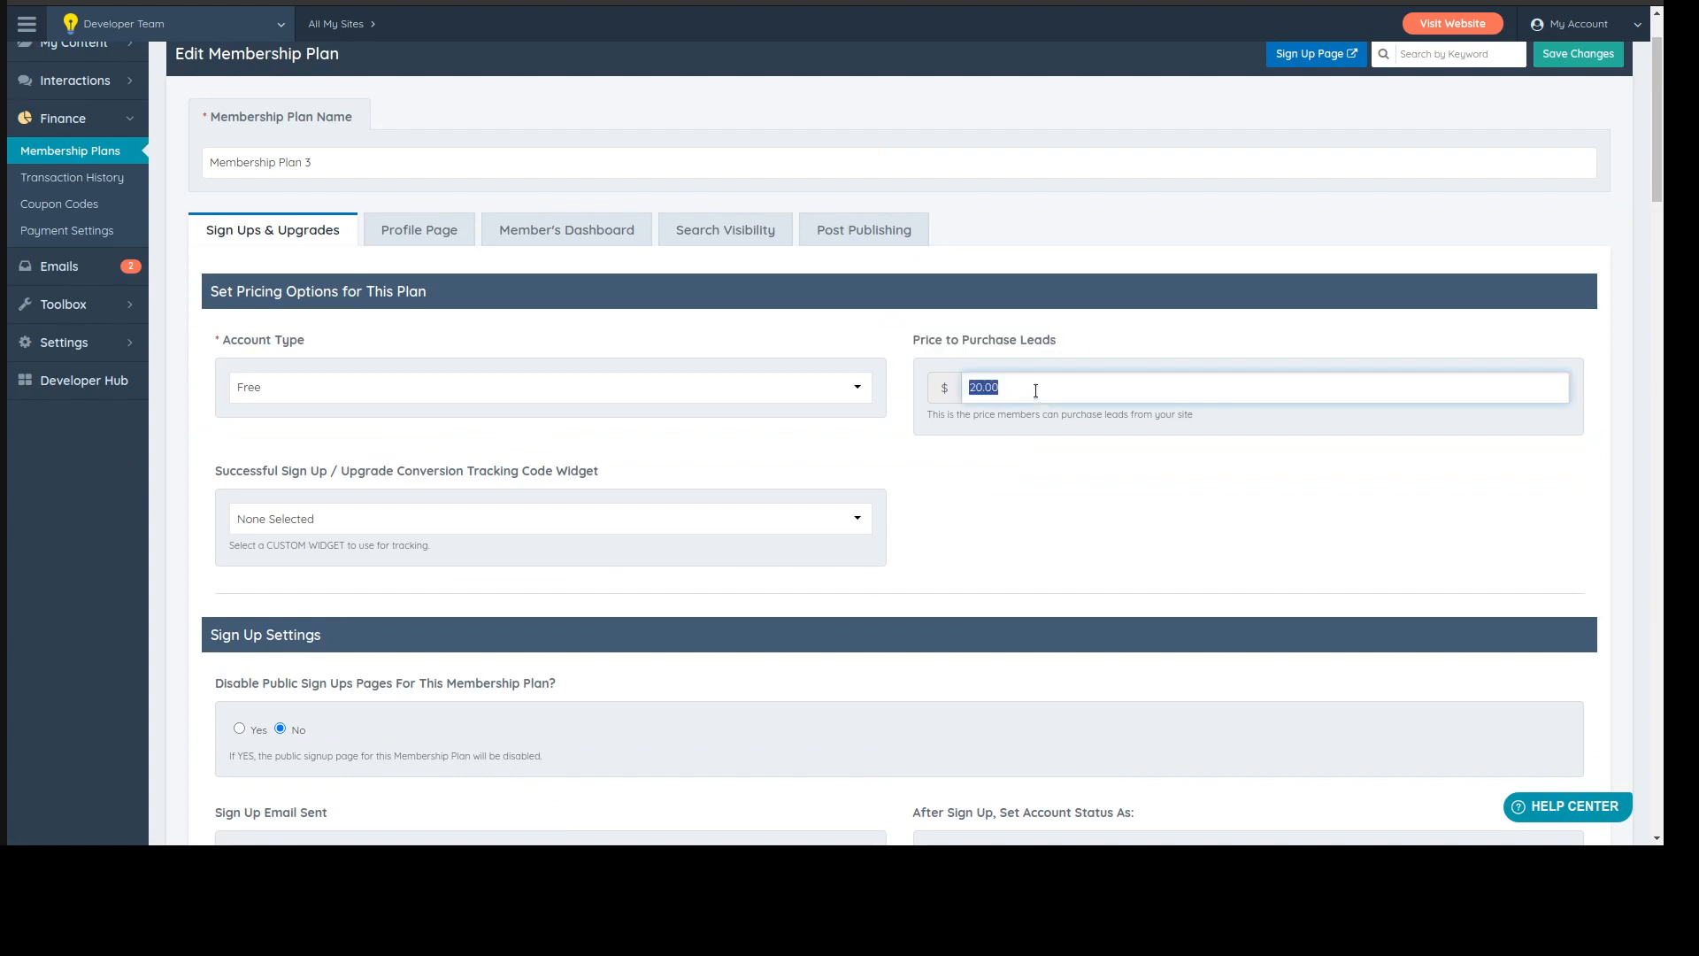
{"action": "left_click", "coordinate": [966, 392]}
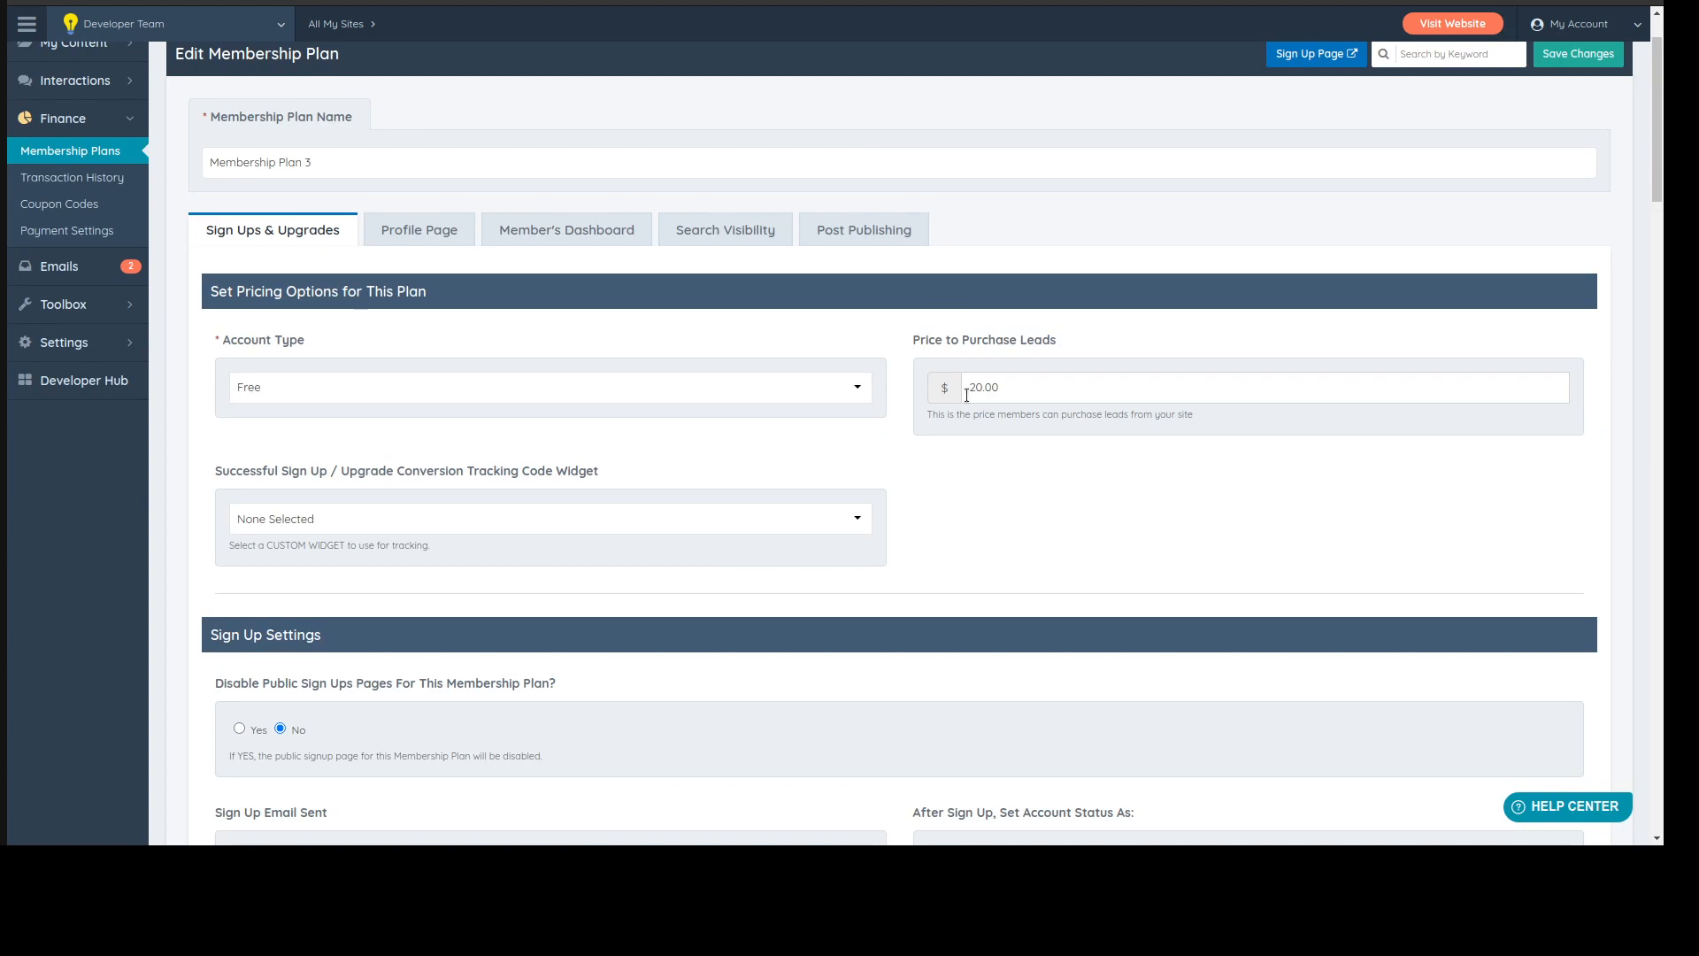
{"action": "double_click", "coordinate": [998, 390]}
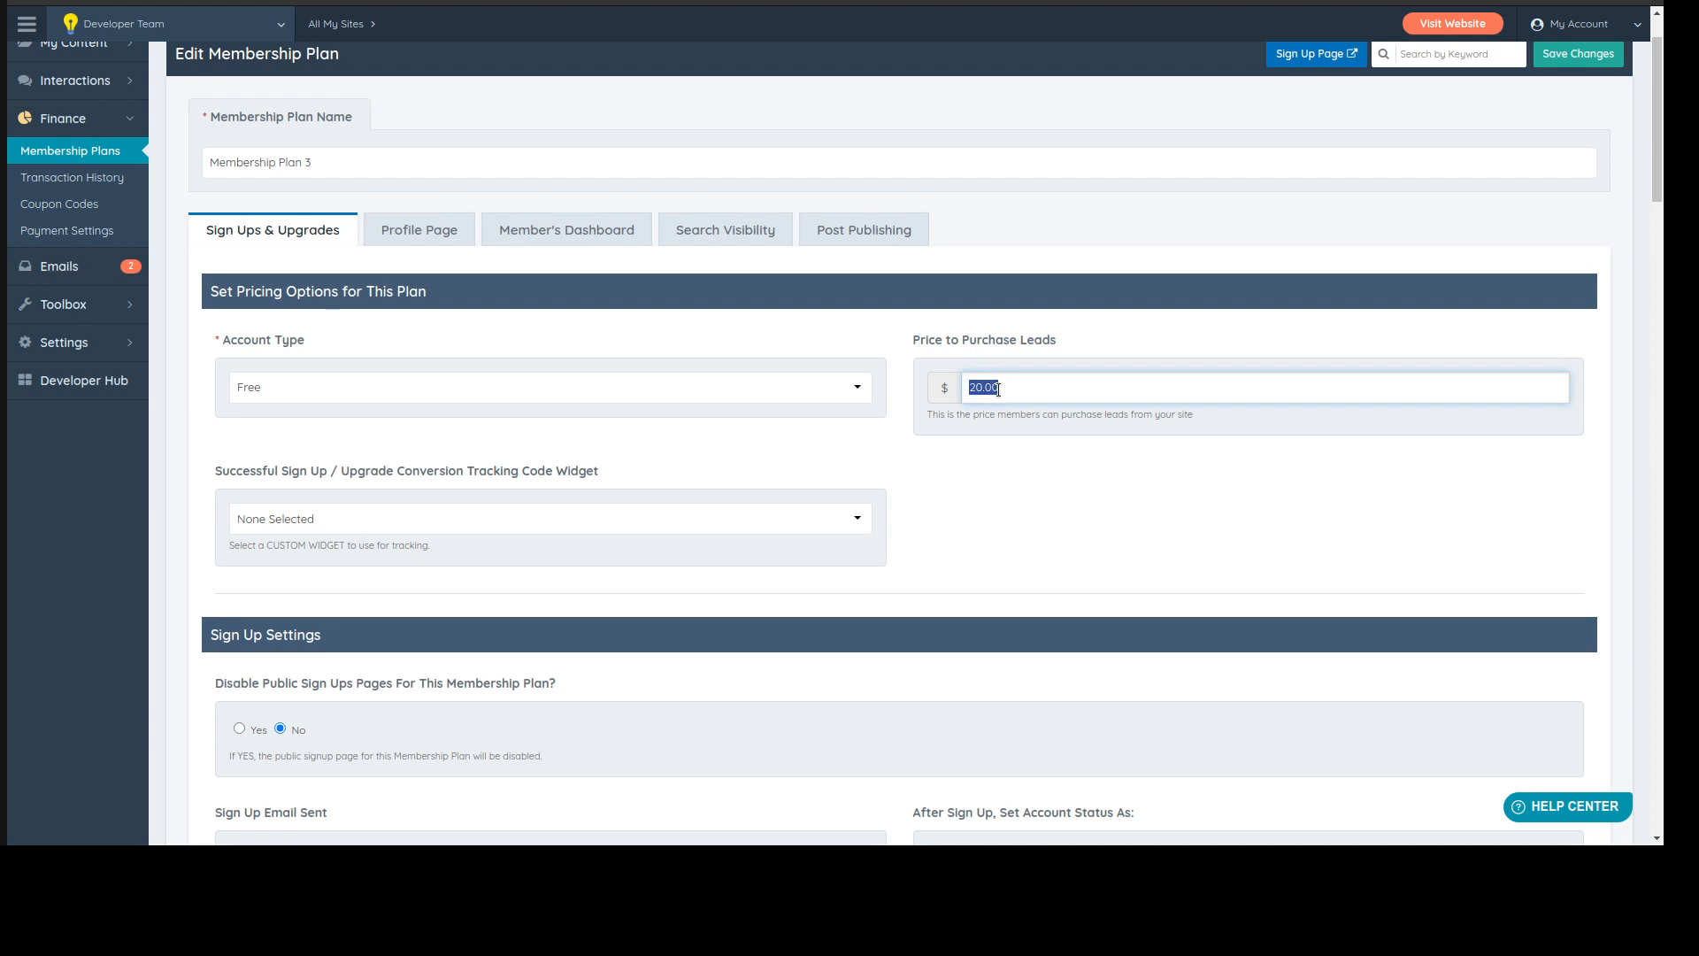
{"action": "left_click", "coordinate": [1000, 389]}
{"action": "left_click_drag", "start_coordinate": [1039, 384], "coordinate": [957, 386]}
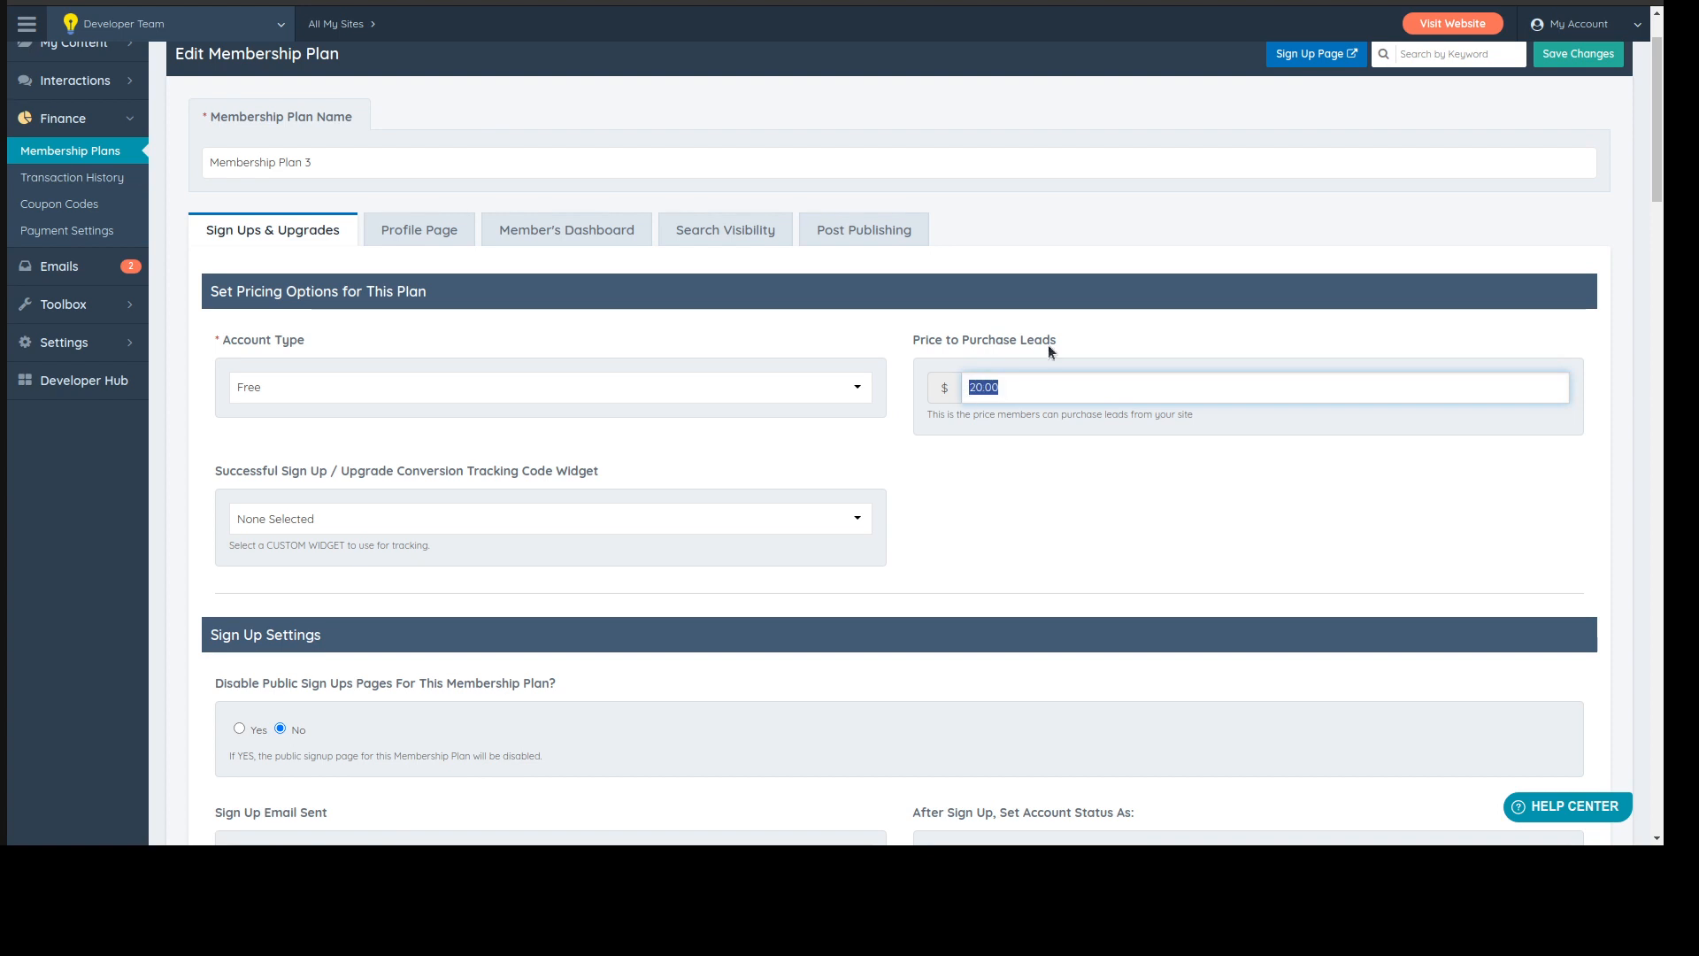
{"action": "left_click", "coordinate": [1036, 383]}
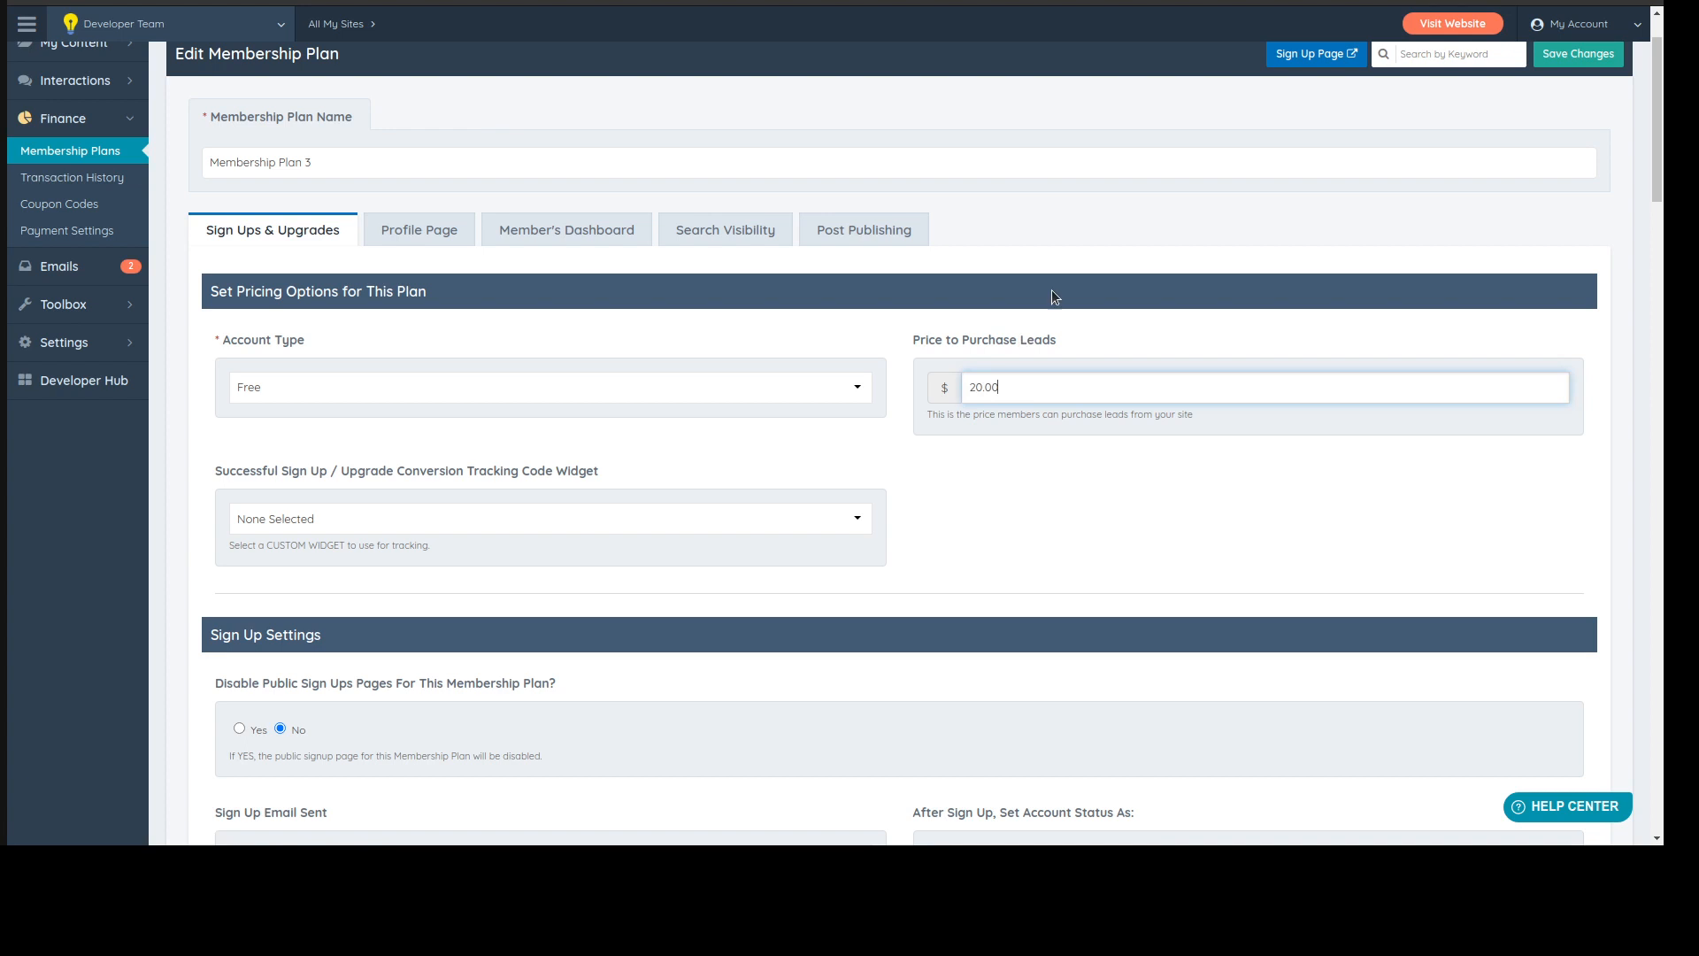
{"action": "left_click_drag", "start_coordinate": [1016, 379], "coordinate": [967, 387]}
{"action": "left_click", "coordinate": [1088, 224]}
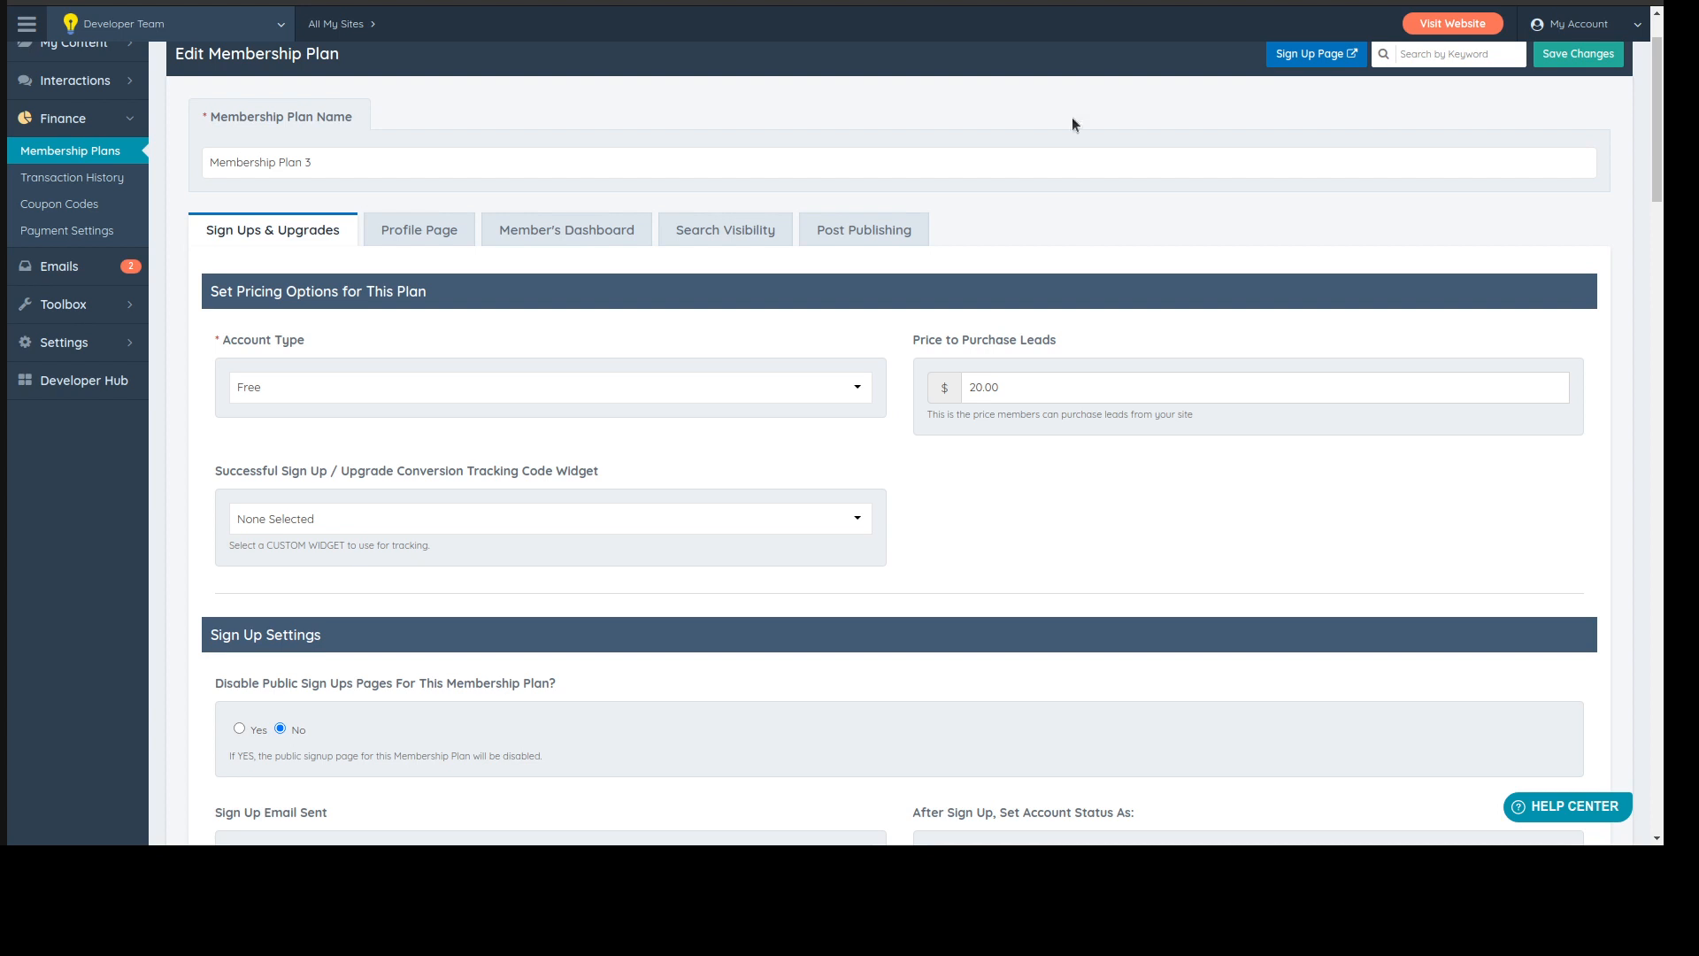
{"action": "left_click", "coordinate": [959, 387]}
{"action": "key", "text": "ctrl+a"}
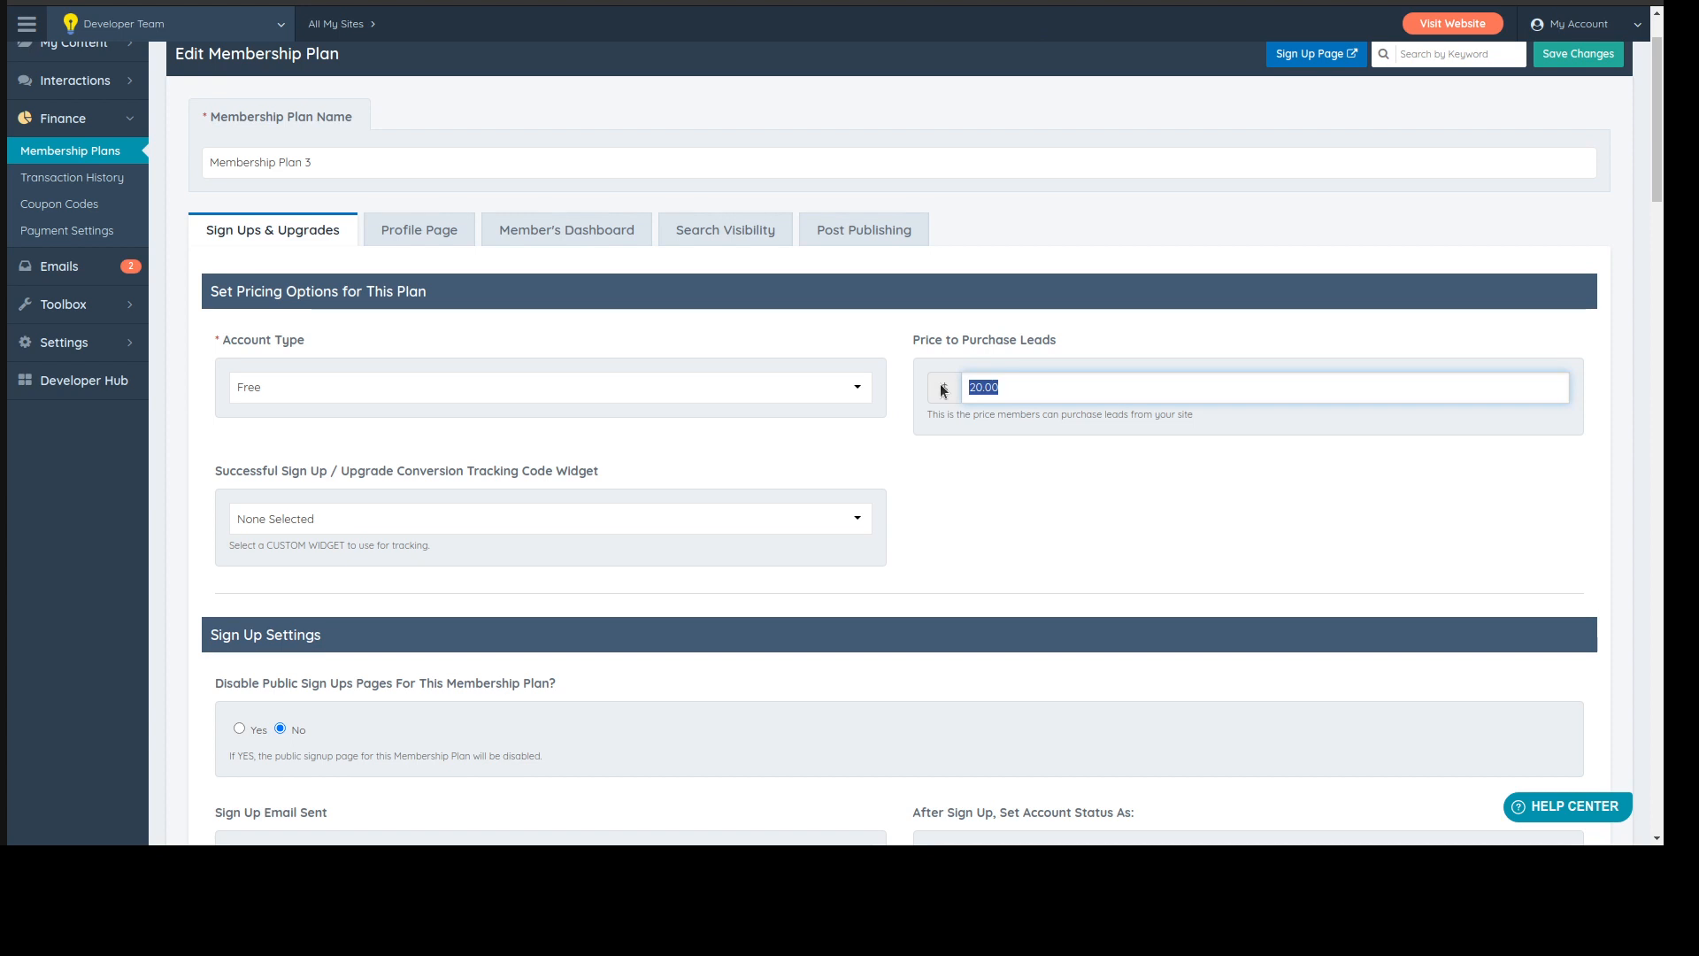
{"action": "left_click", "coordinate": [910, 433]}
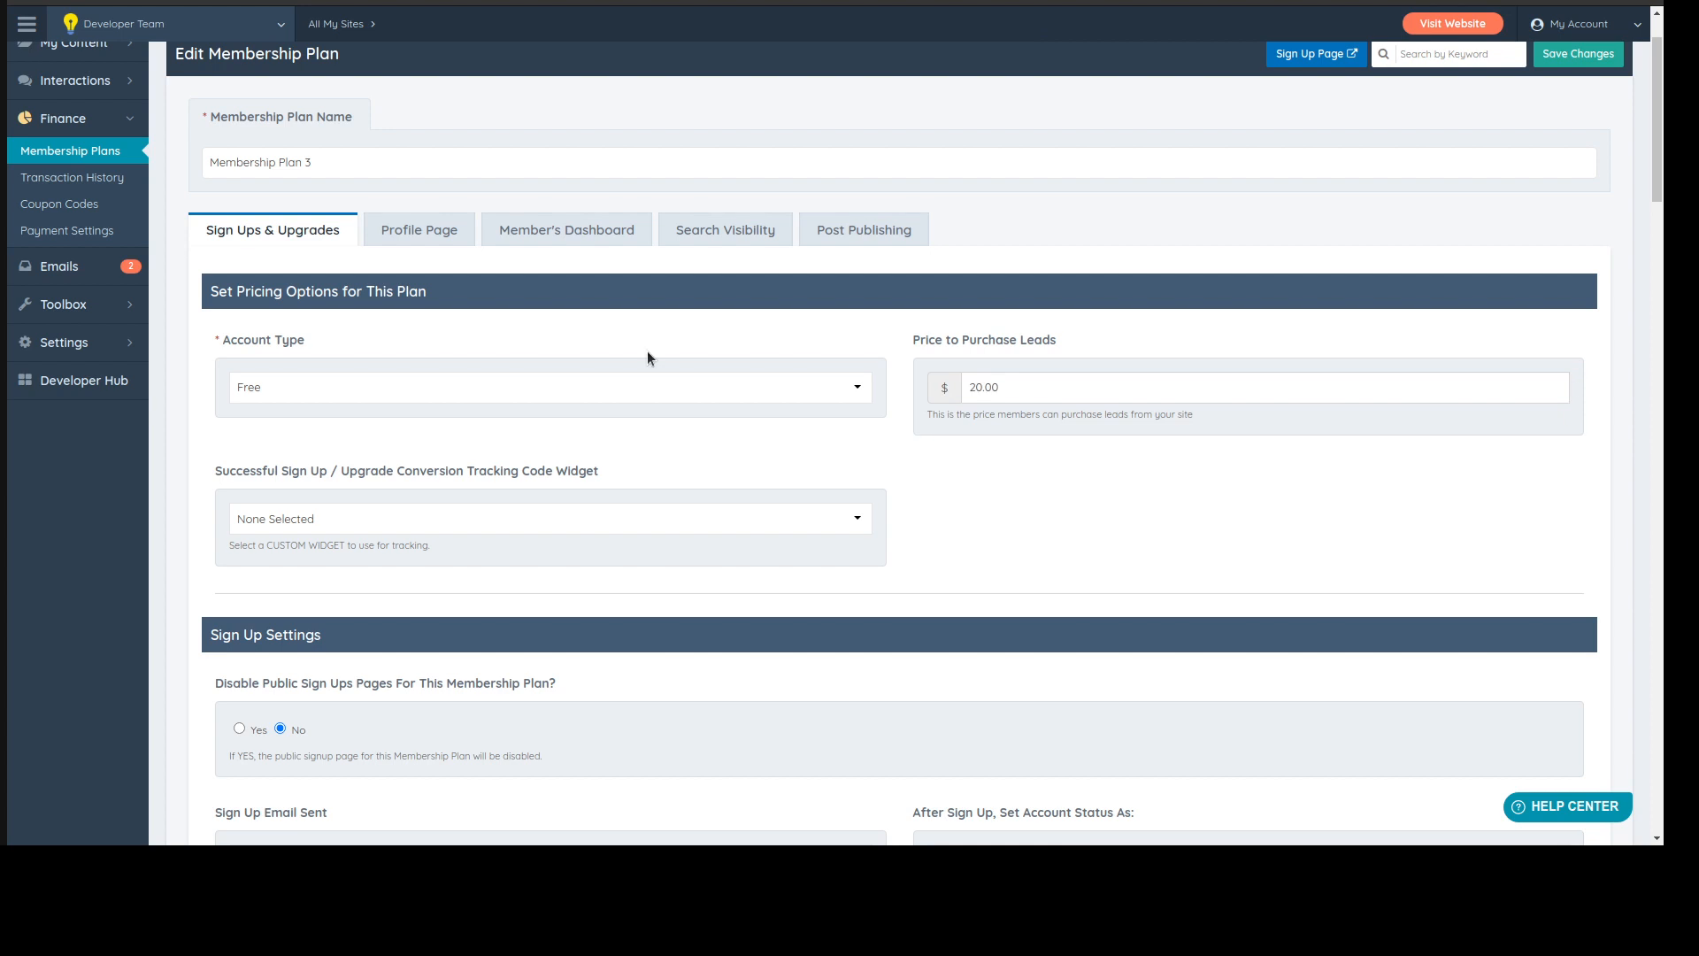
{"action": "left_click_drag", "start_coordinate": [1026, 387], "coordinate": [937, 382]}
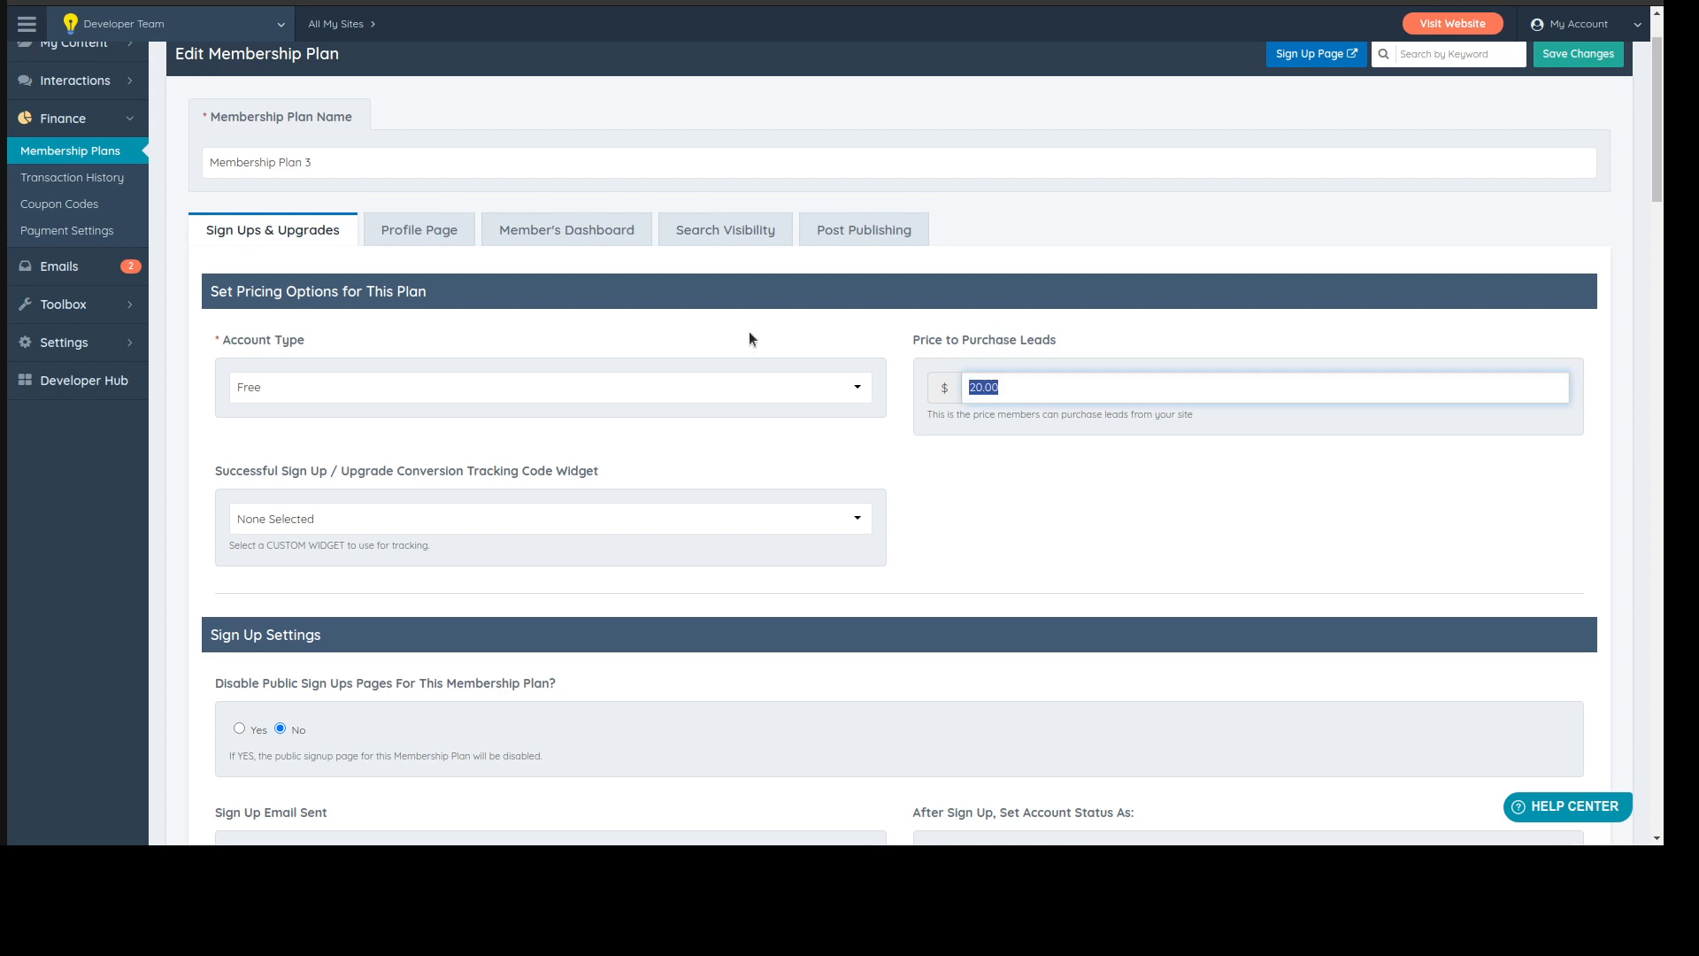
- Return to the Get Matched lead form in the Form Manager and locate its email address field, lead_email
{"action": "left_click", "coordinate": [749, 331]}
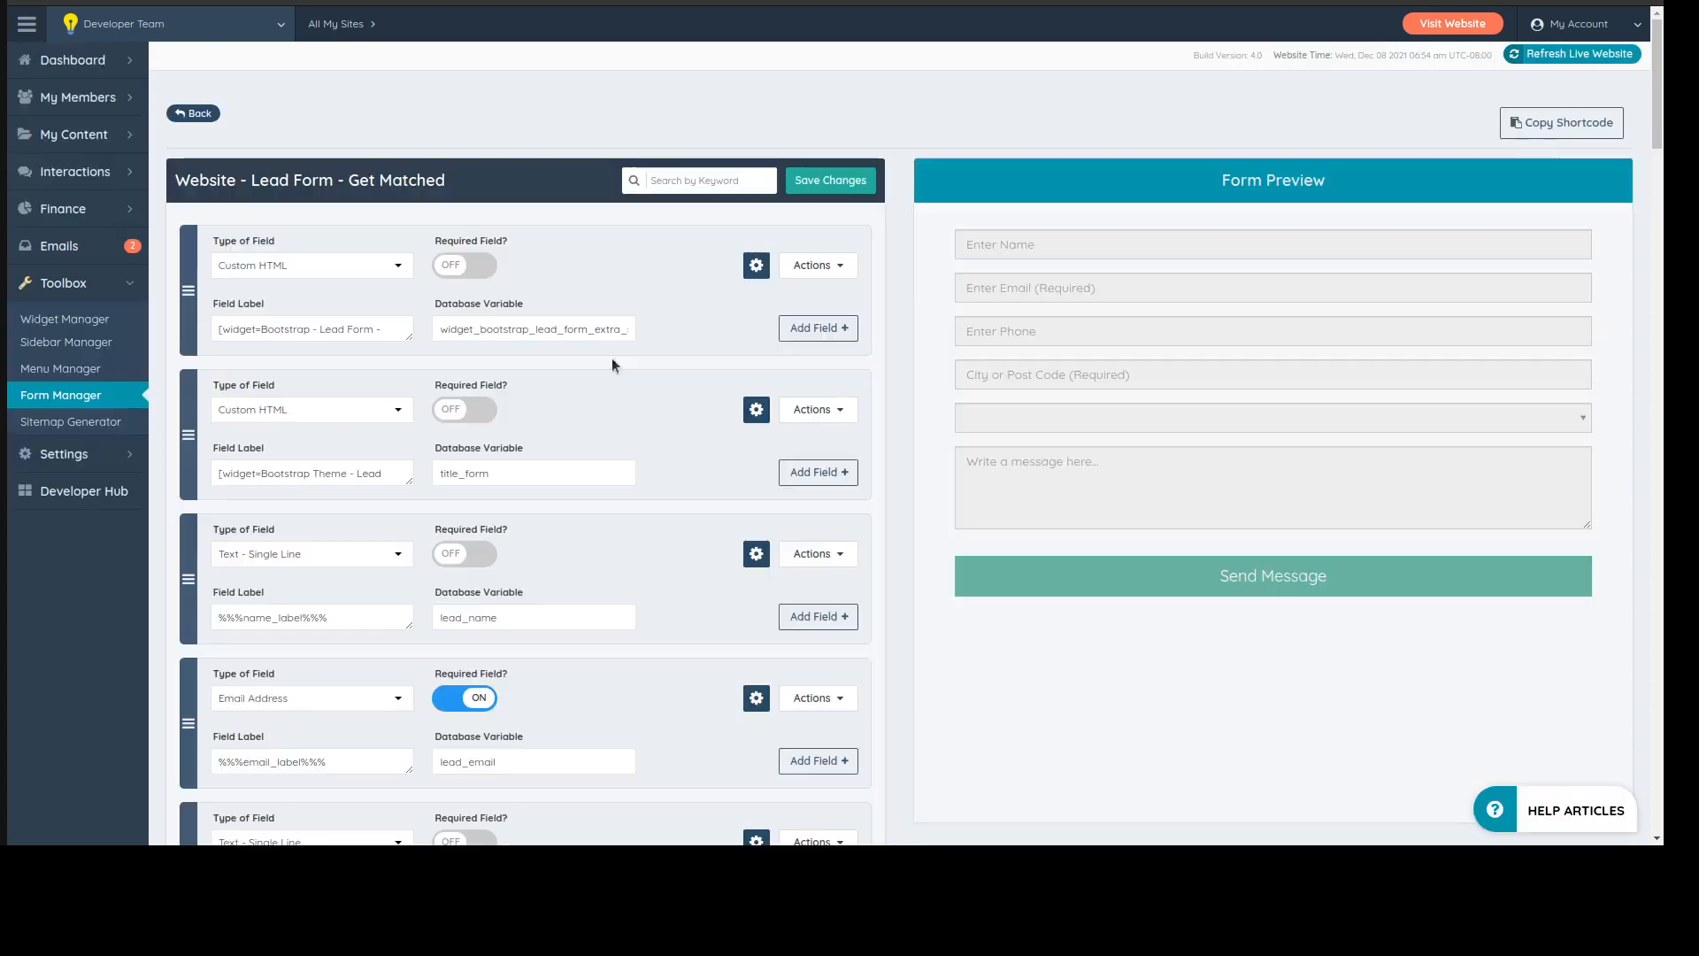
{"action": "scroll", "coordinate": [681, 458], "scroll_direction": "down", "scroll_amount": 4}
{"action": "scroll", "coordinate": [681, 458], "scroll_direction": "up", "scroll_amount": 3}
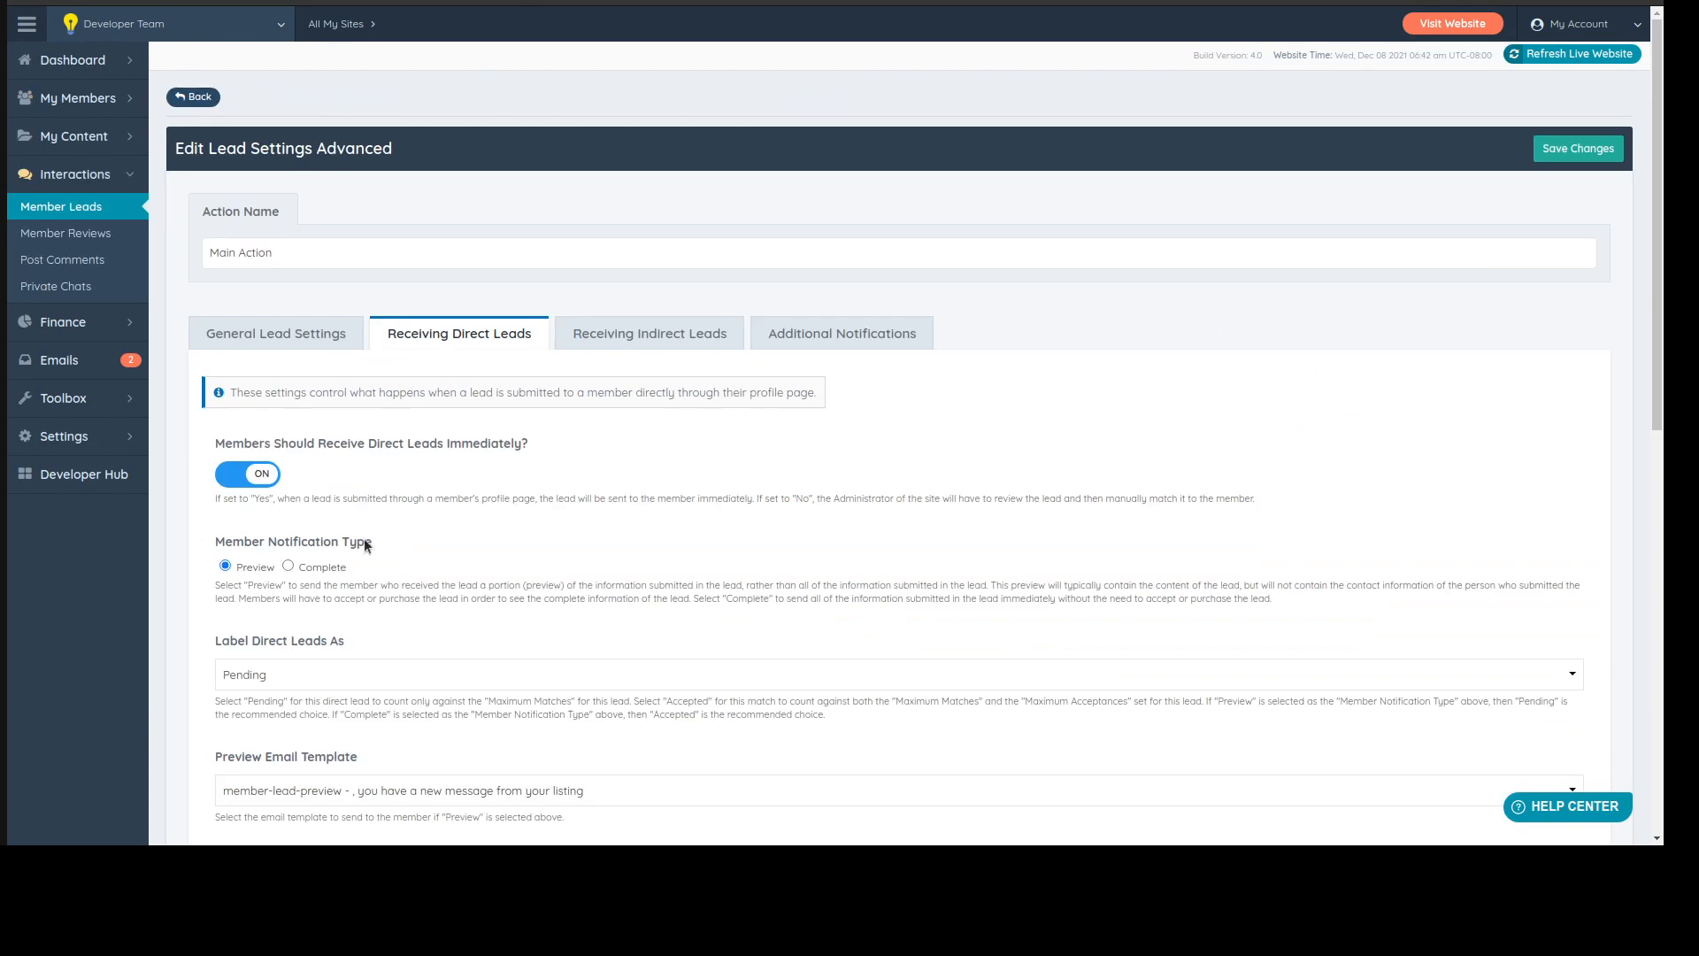
{"action": "scroll", "coordinate": [366, 545], "scroll_direction": "down", "scroll_amount": 3}
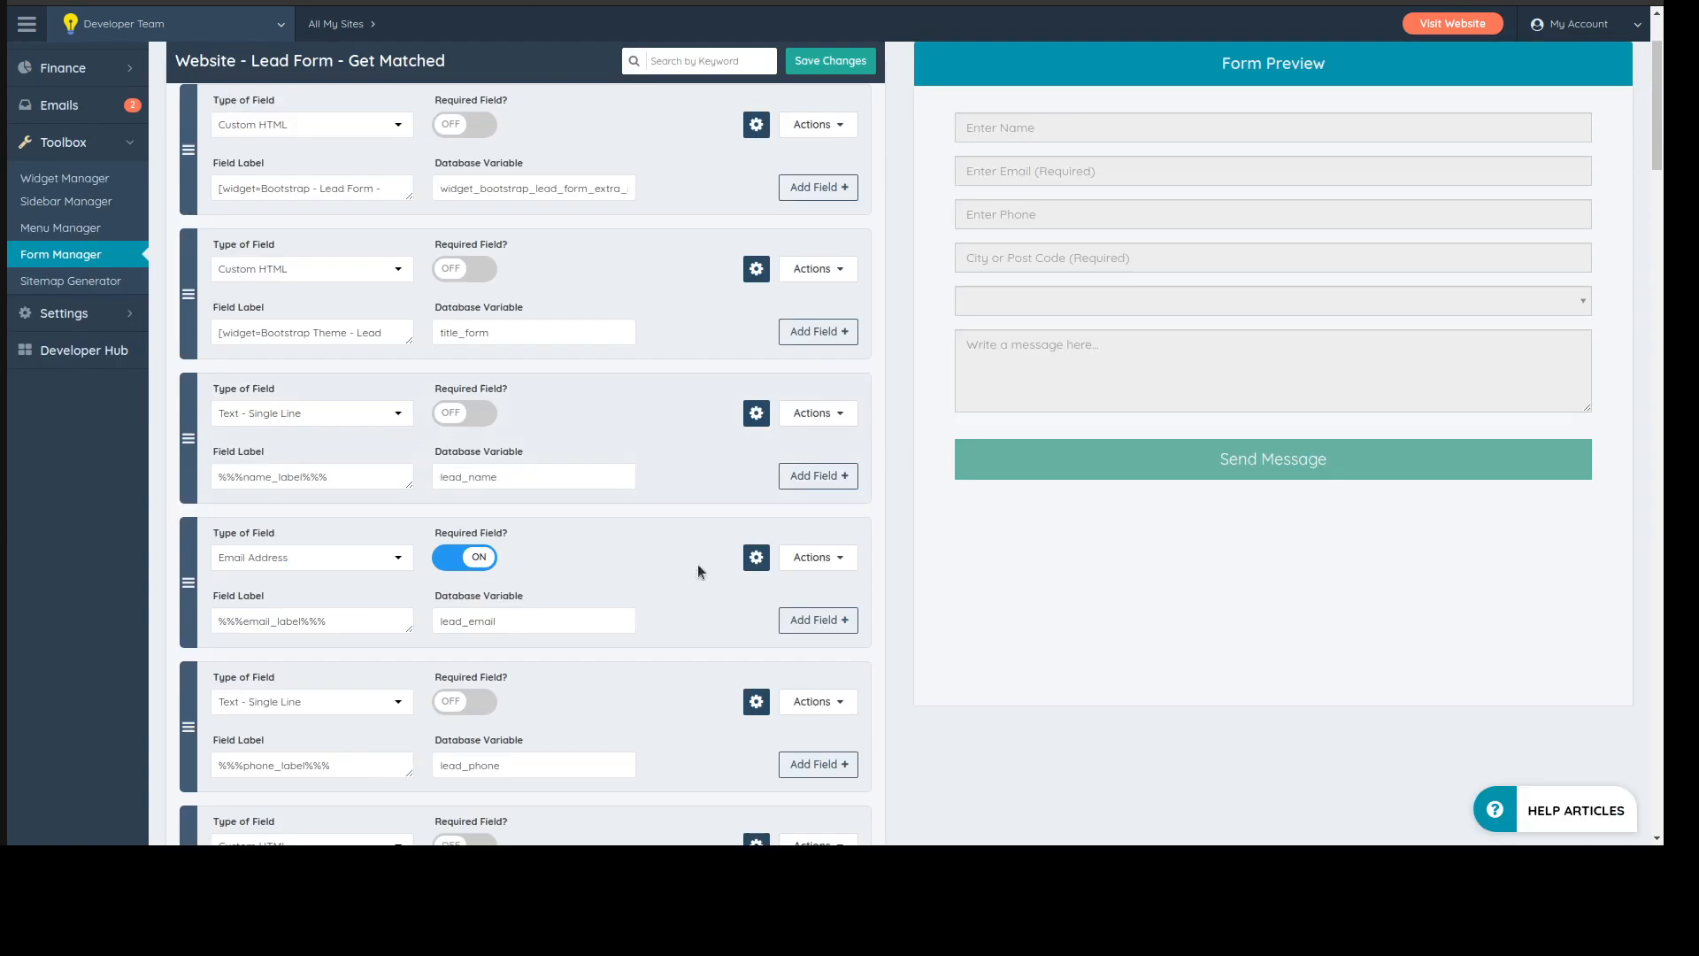
{"action": "scroll", "coordinate": [699, 570], "scroll_direction": "down", "scroll_amount": 2}
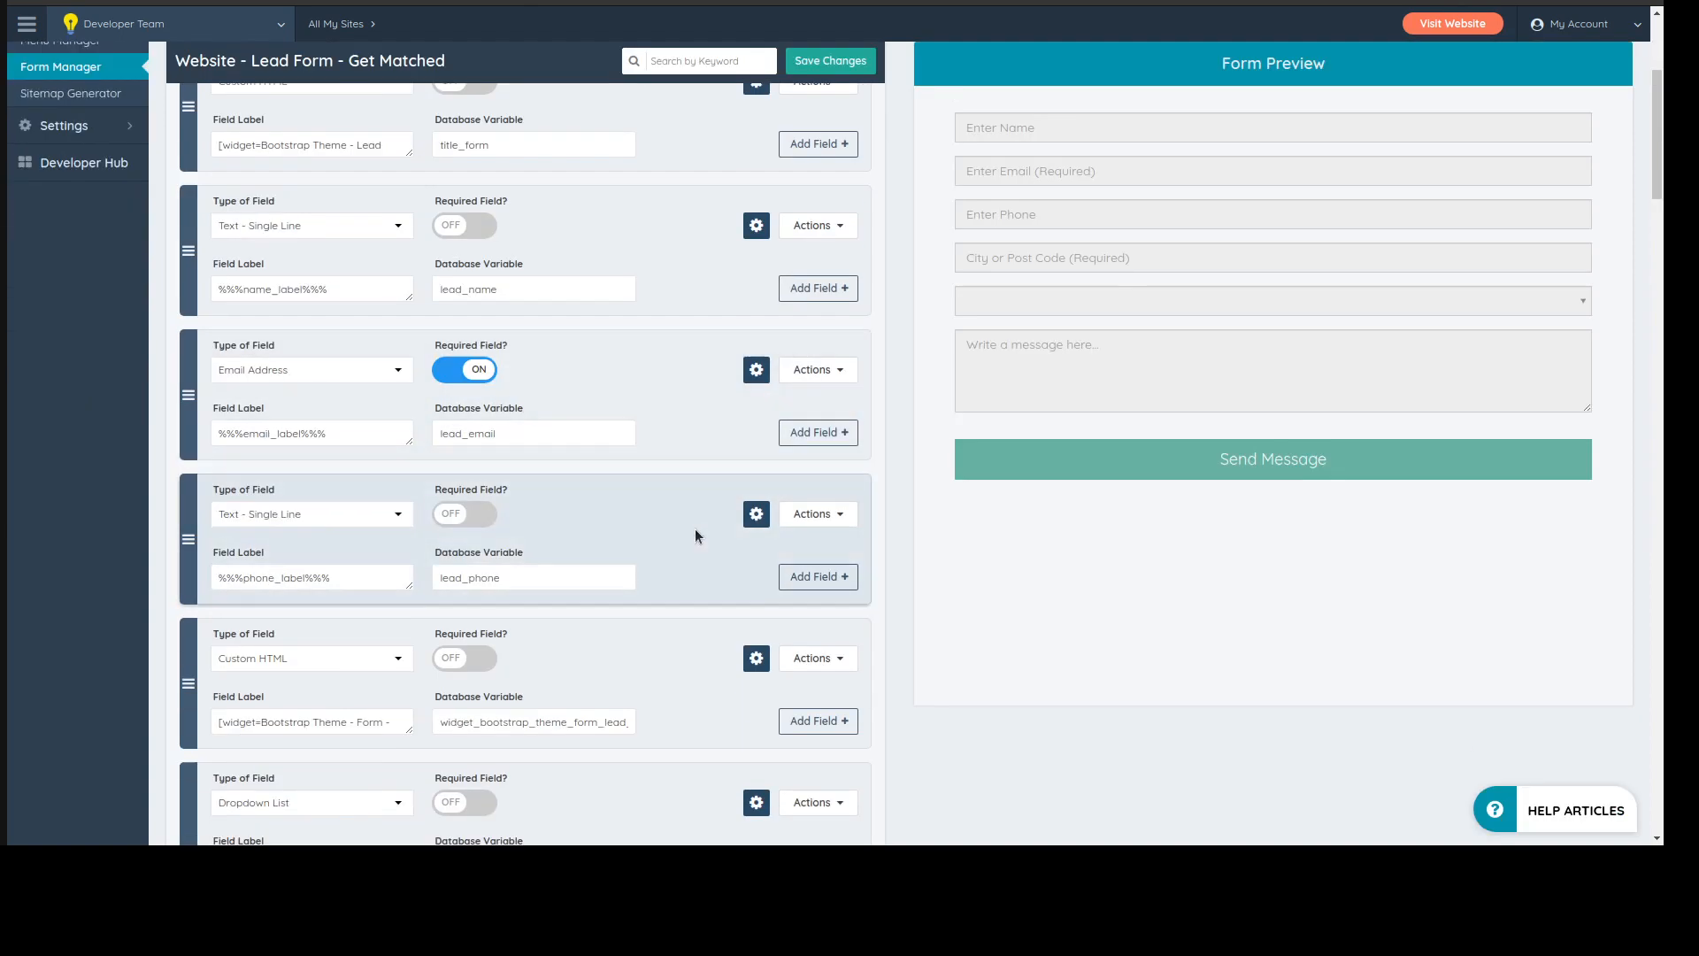
{"action": "double_click", "coordinate": [521, 434]}
{"action": "left_click", "coordinate": [678, 375]}
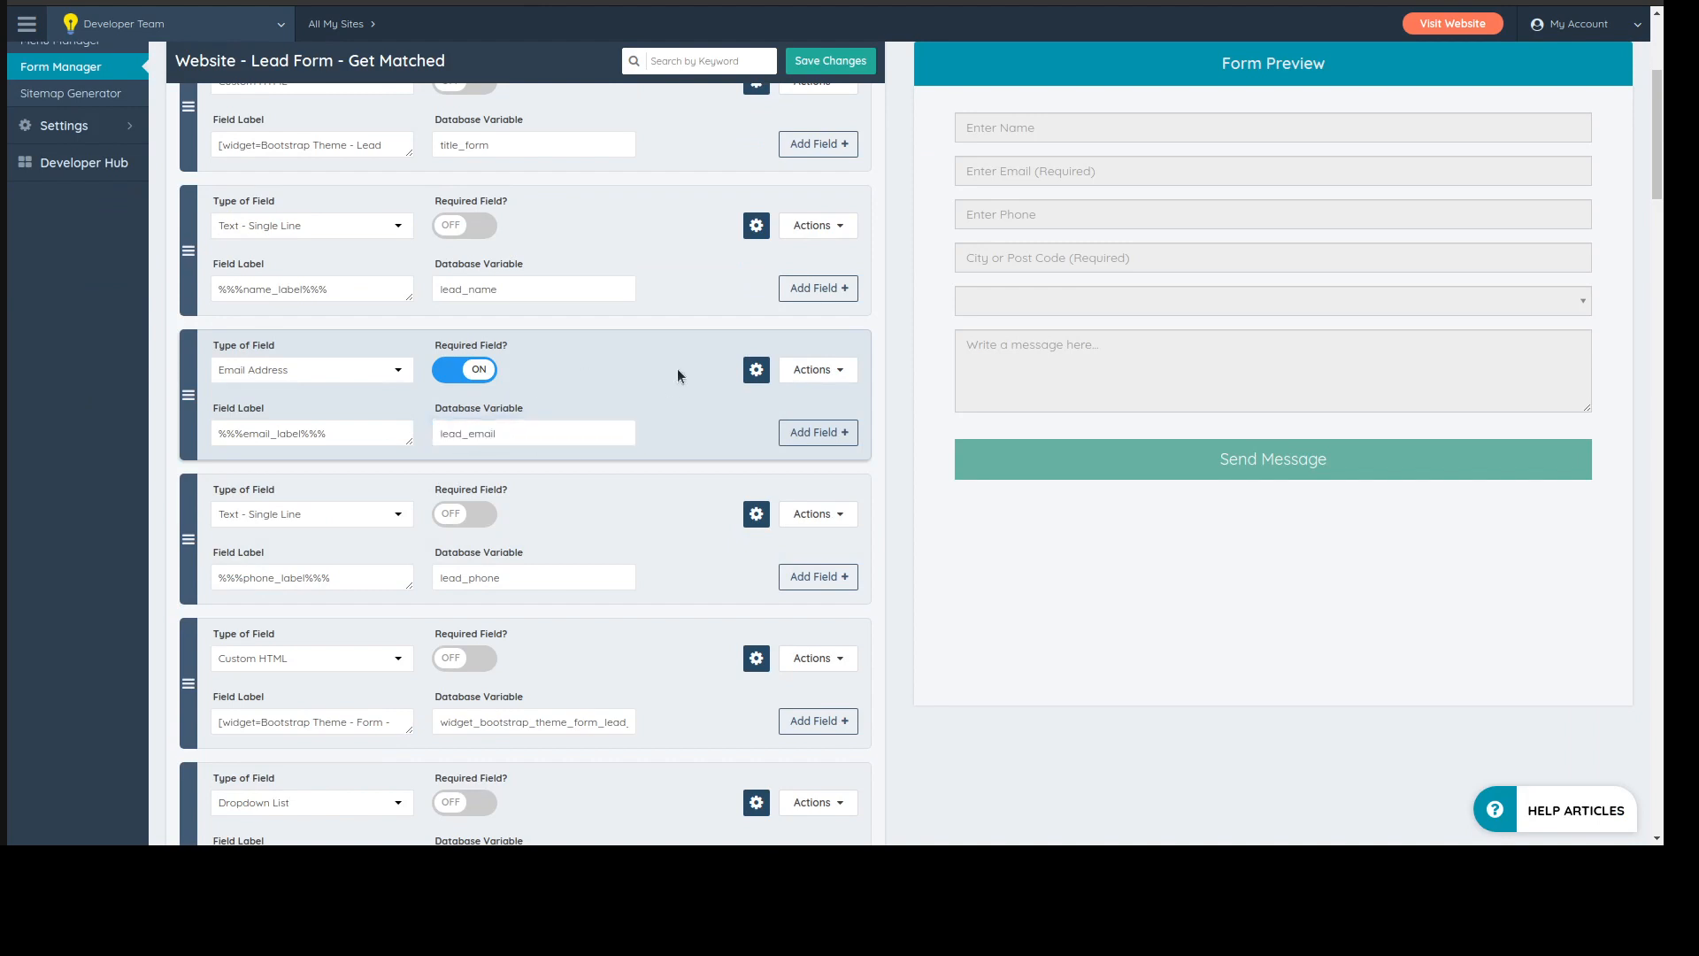
- Expand the email address field's advanced options and check its database variable and Lead Previews display setting
{"action": "left_click", "coordinate": [756, 370]}
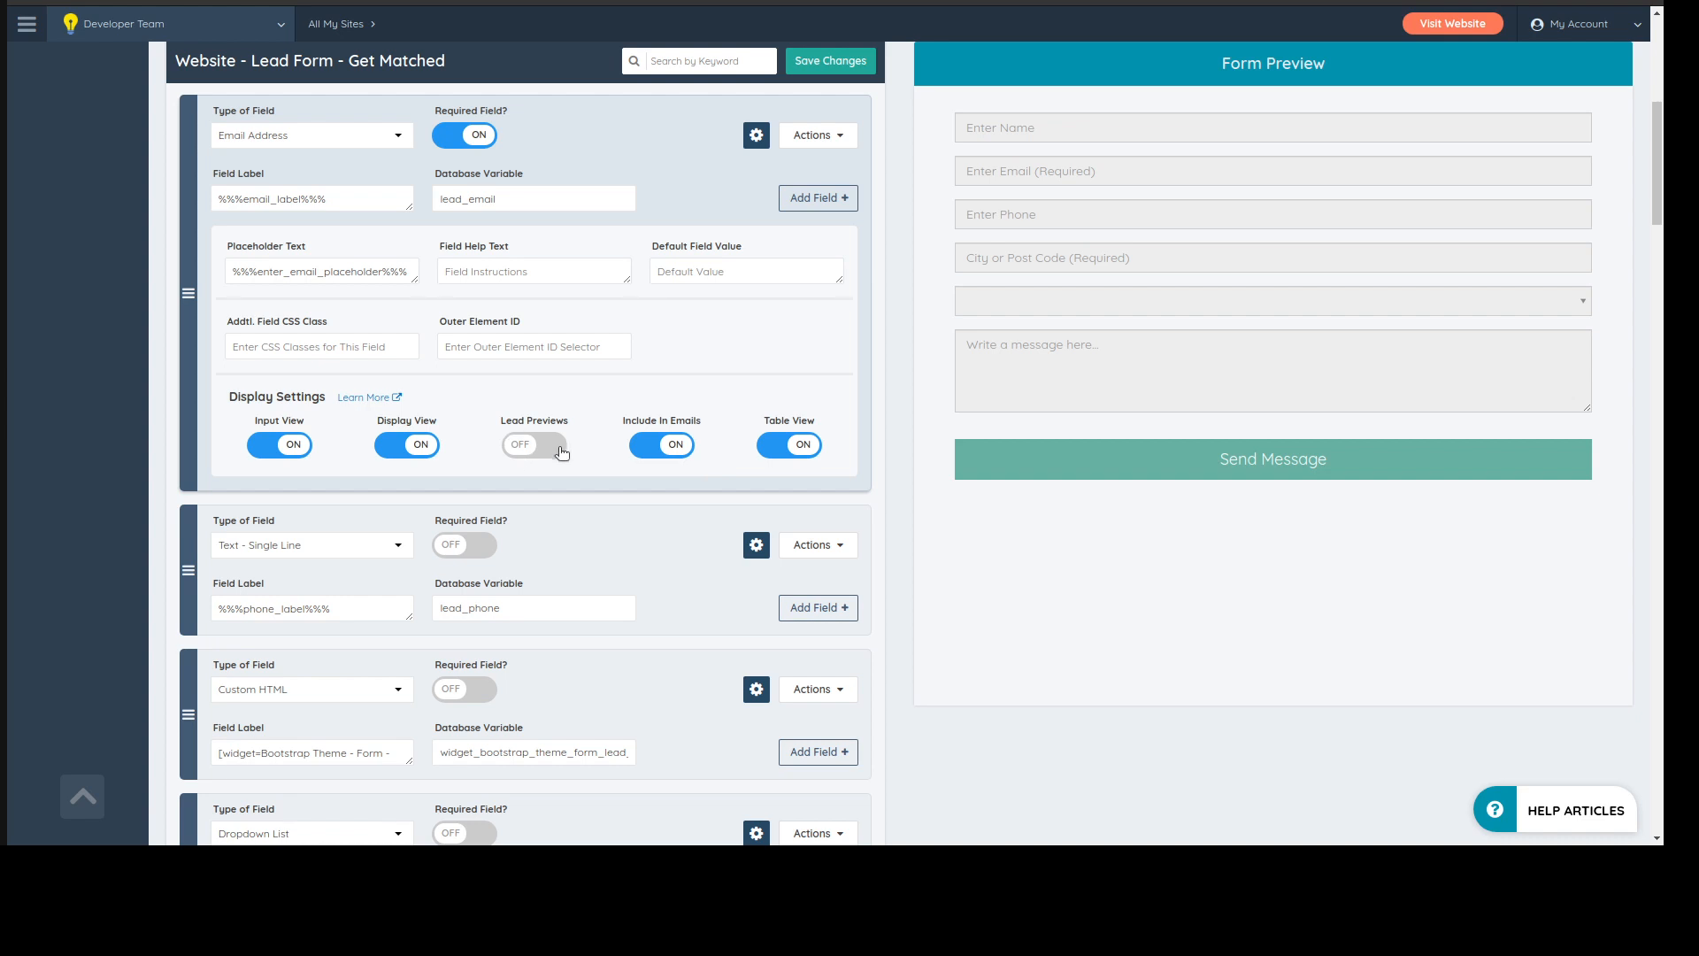
{"action": "scroll", "coordinate": [529, 427], "scroll_direction": "up", "scroll_amount": 1}
{"action": "scroll", "coordinate": [529, 427], "scroll_direction": "up", "scroll_amount": 1}
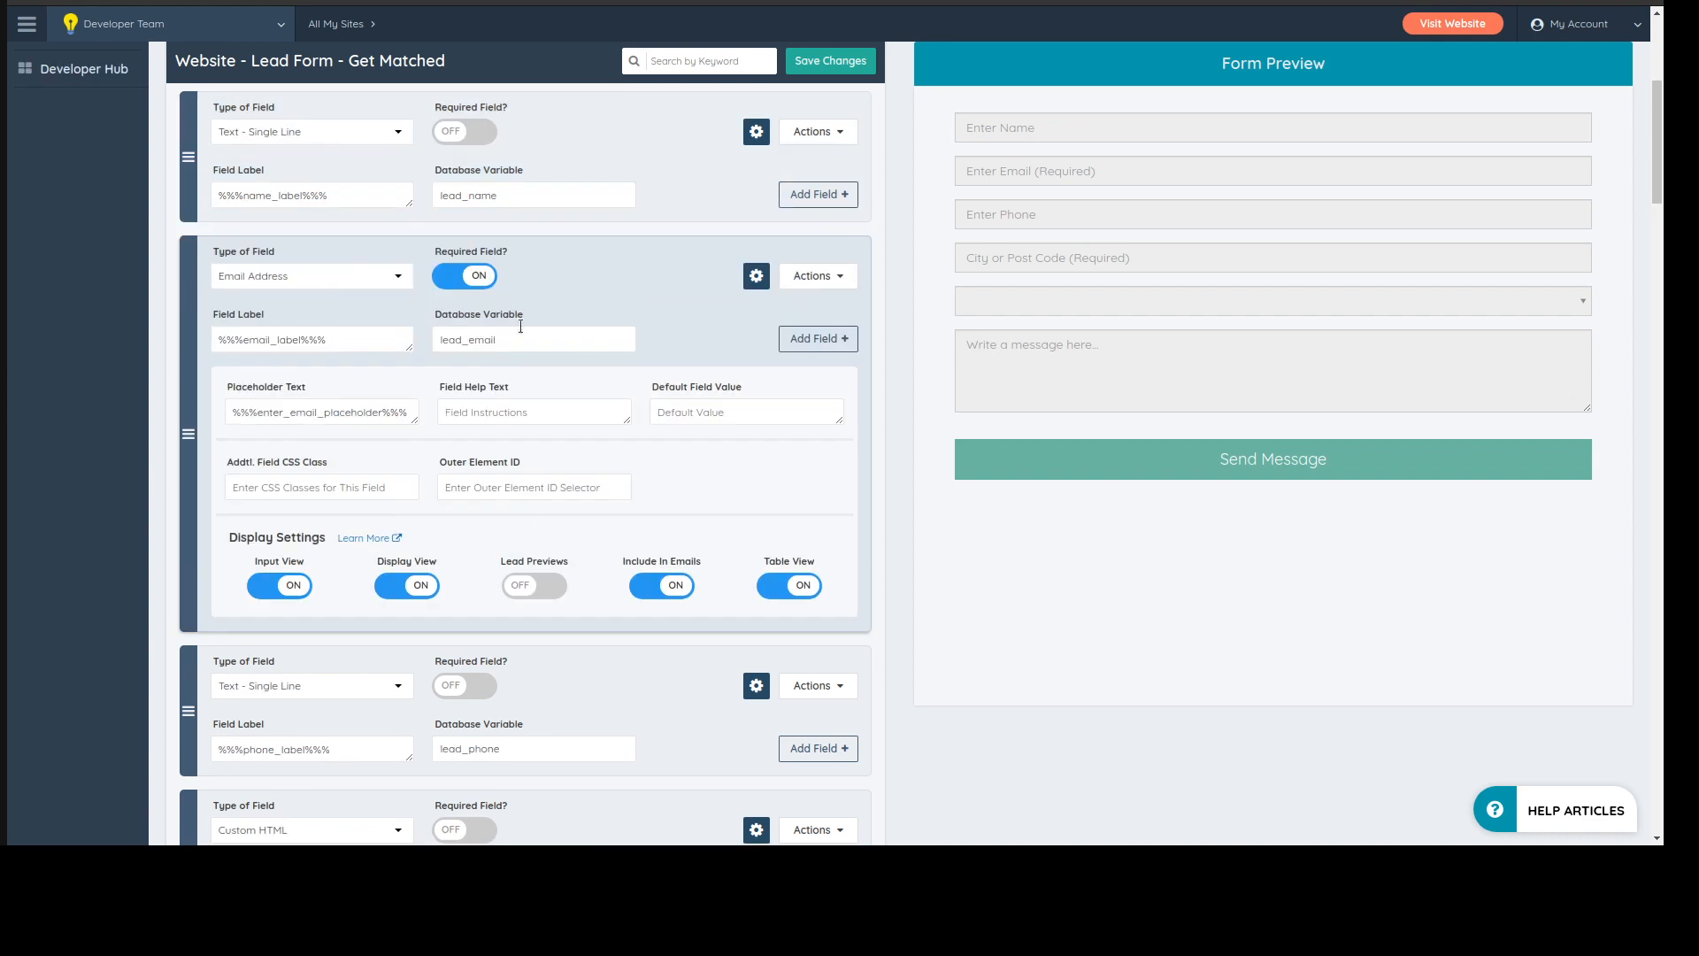
{"action": "left_click_drag", "start_coordinate": [496, 340], "coordinate": [438, 340]}
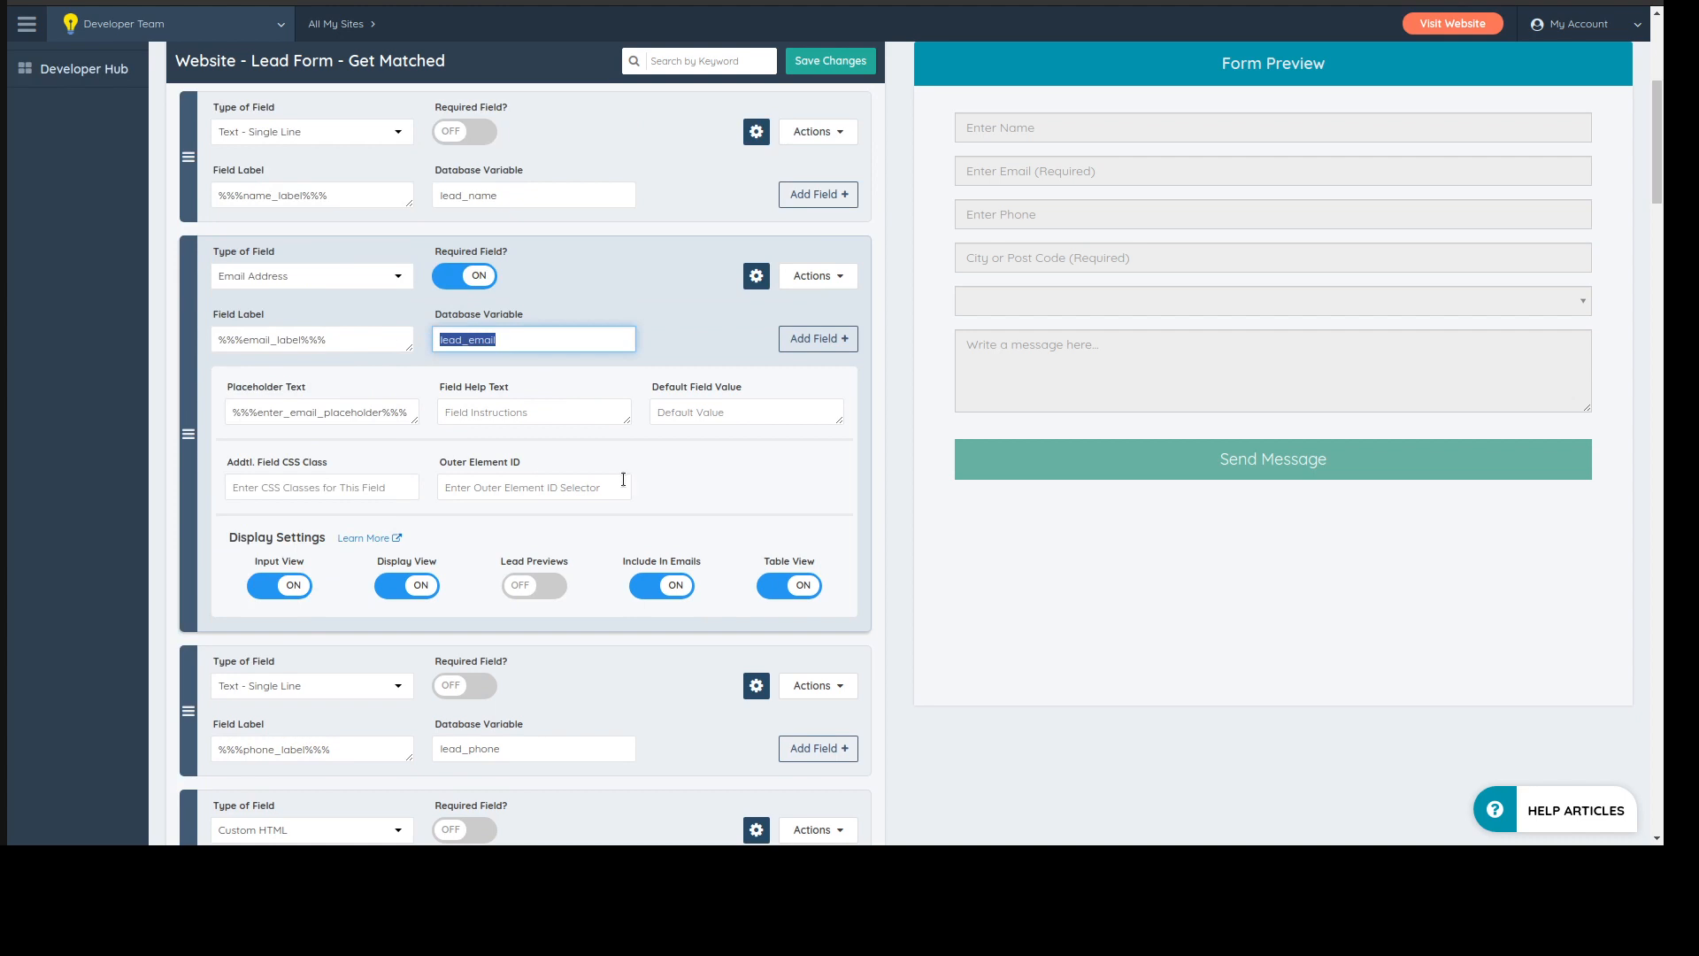
{"action": "left_click", "coordinate": [672, 483]}
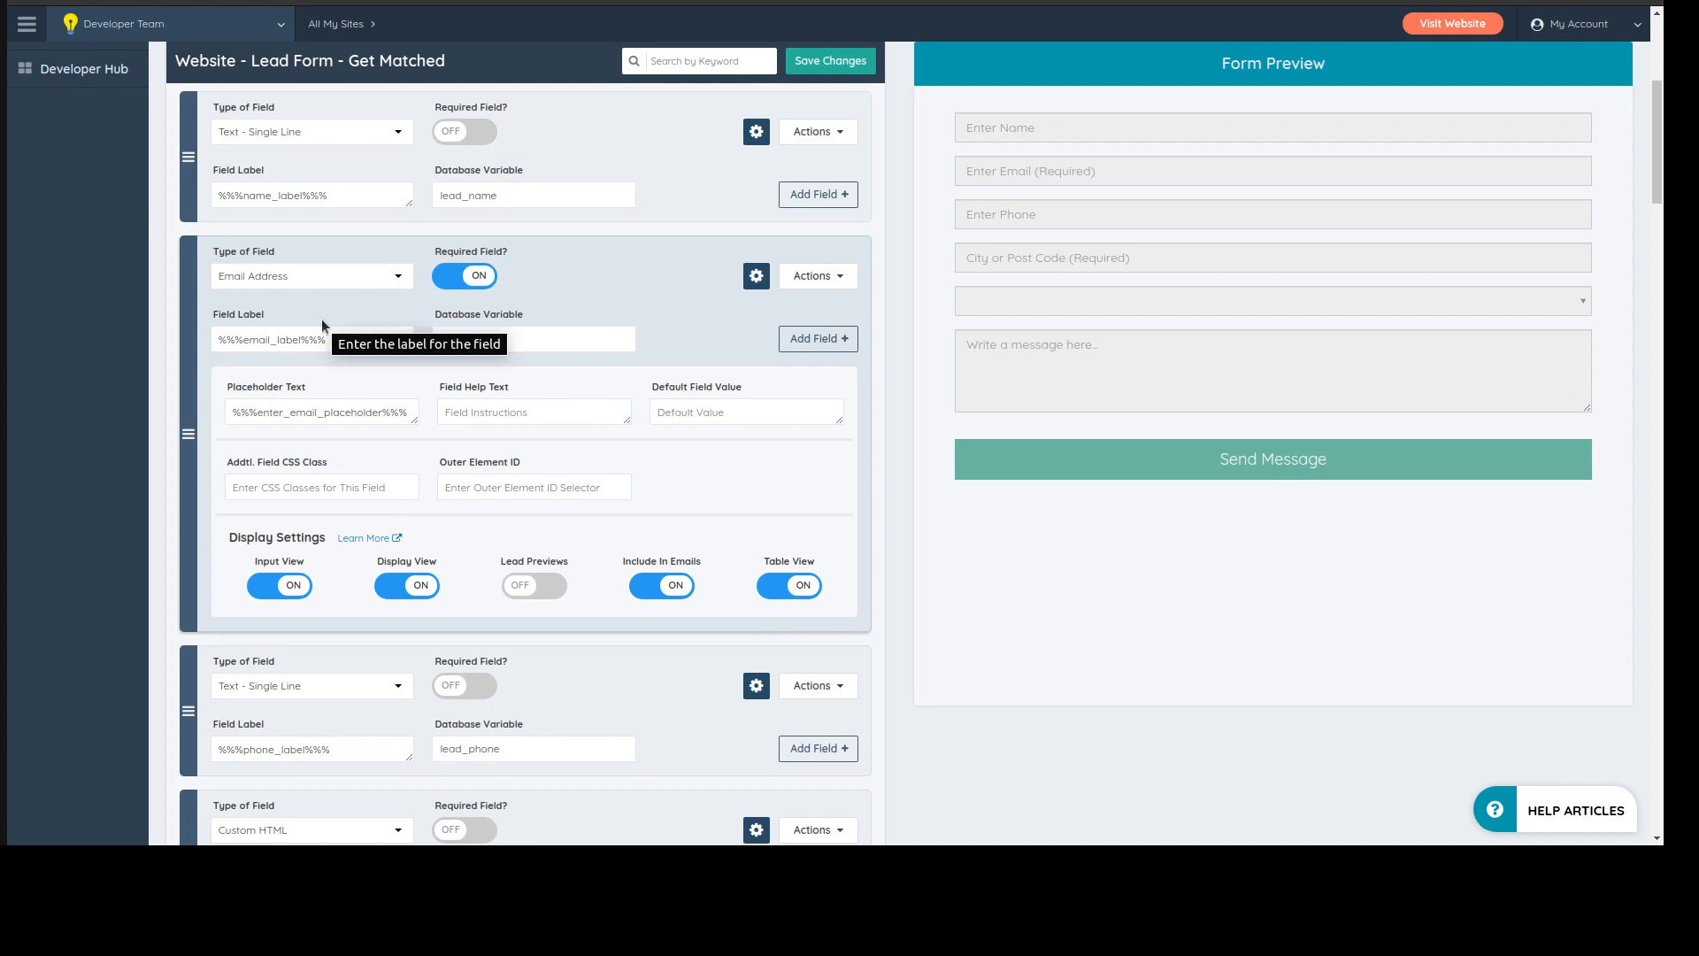
- Turn Include In Emails off for the email address field, then turn it back on
{"action": "left_click_drag", "start_coordinate": [623, 561], "coordinate": [694, 550]}
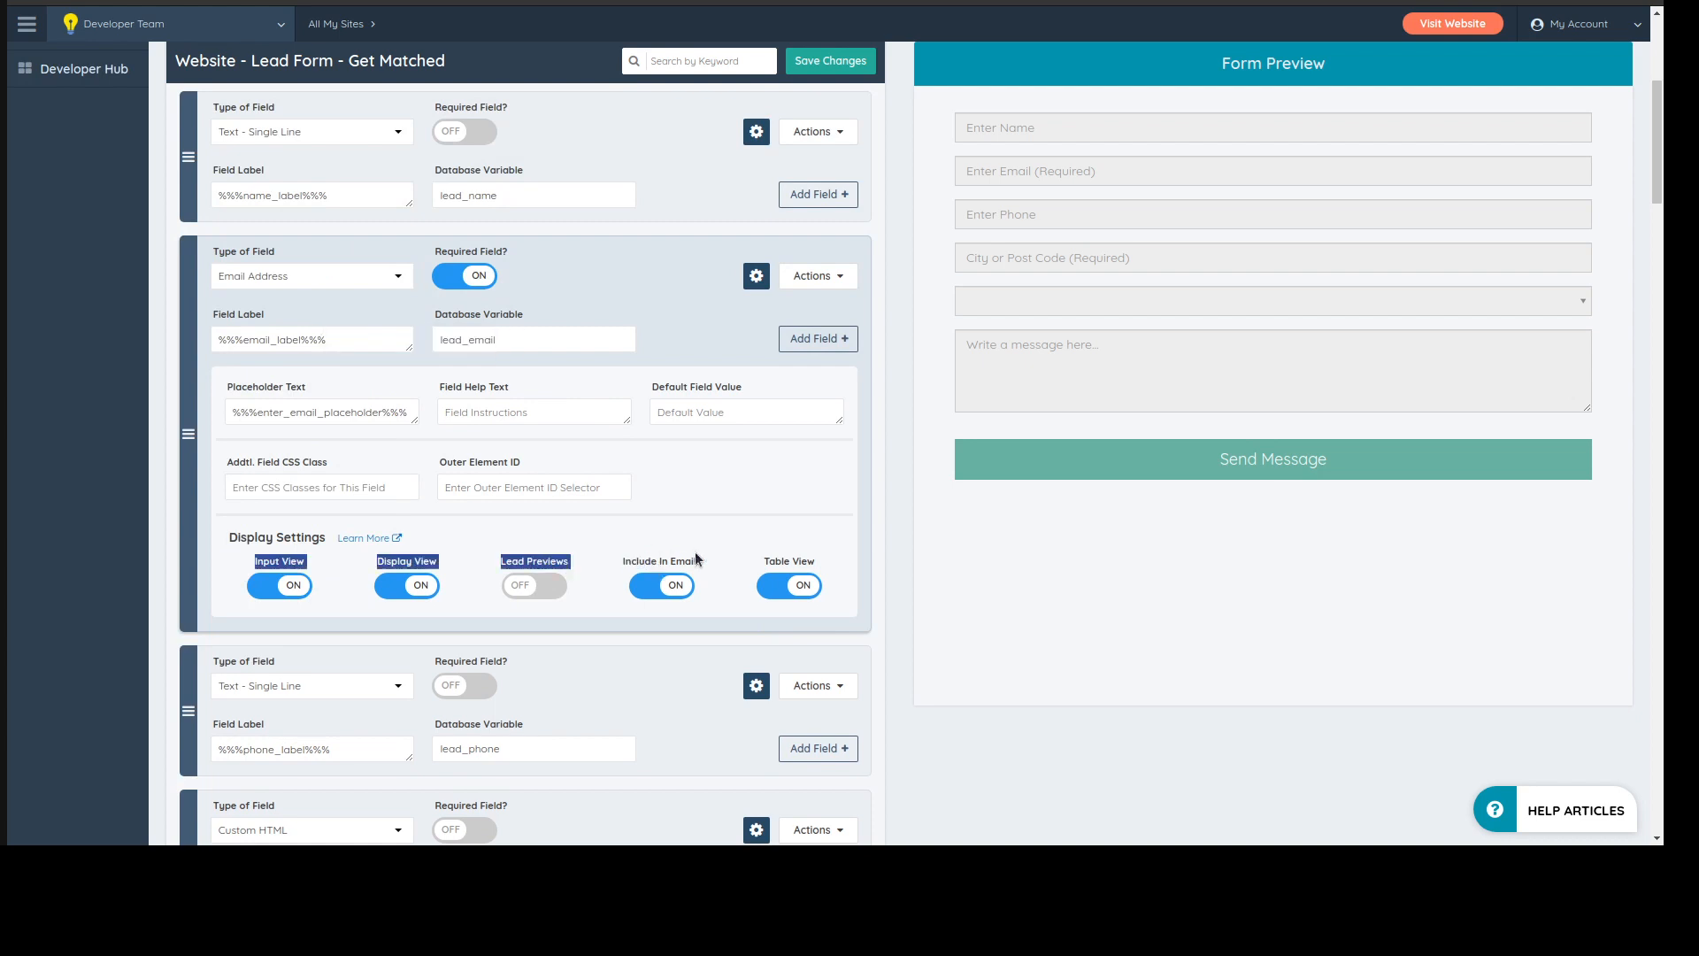
{"action": "left_click", "coordinate": [645, 566]}
{"action": "mouse_move", "coordinate": [705, 564]}
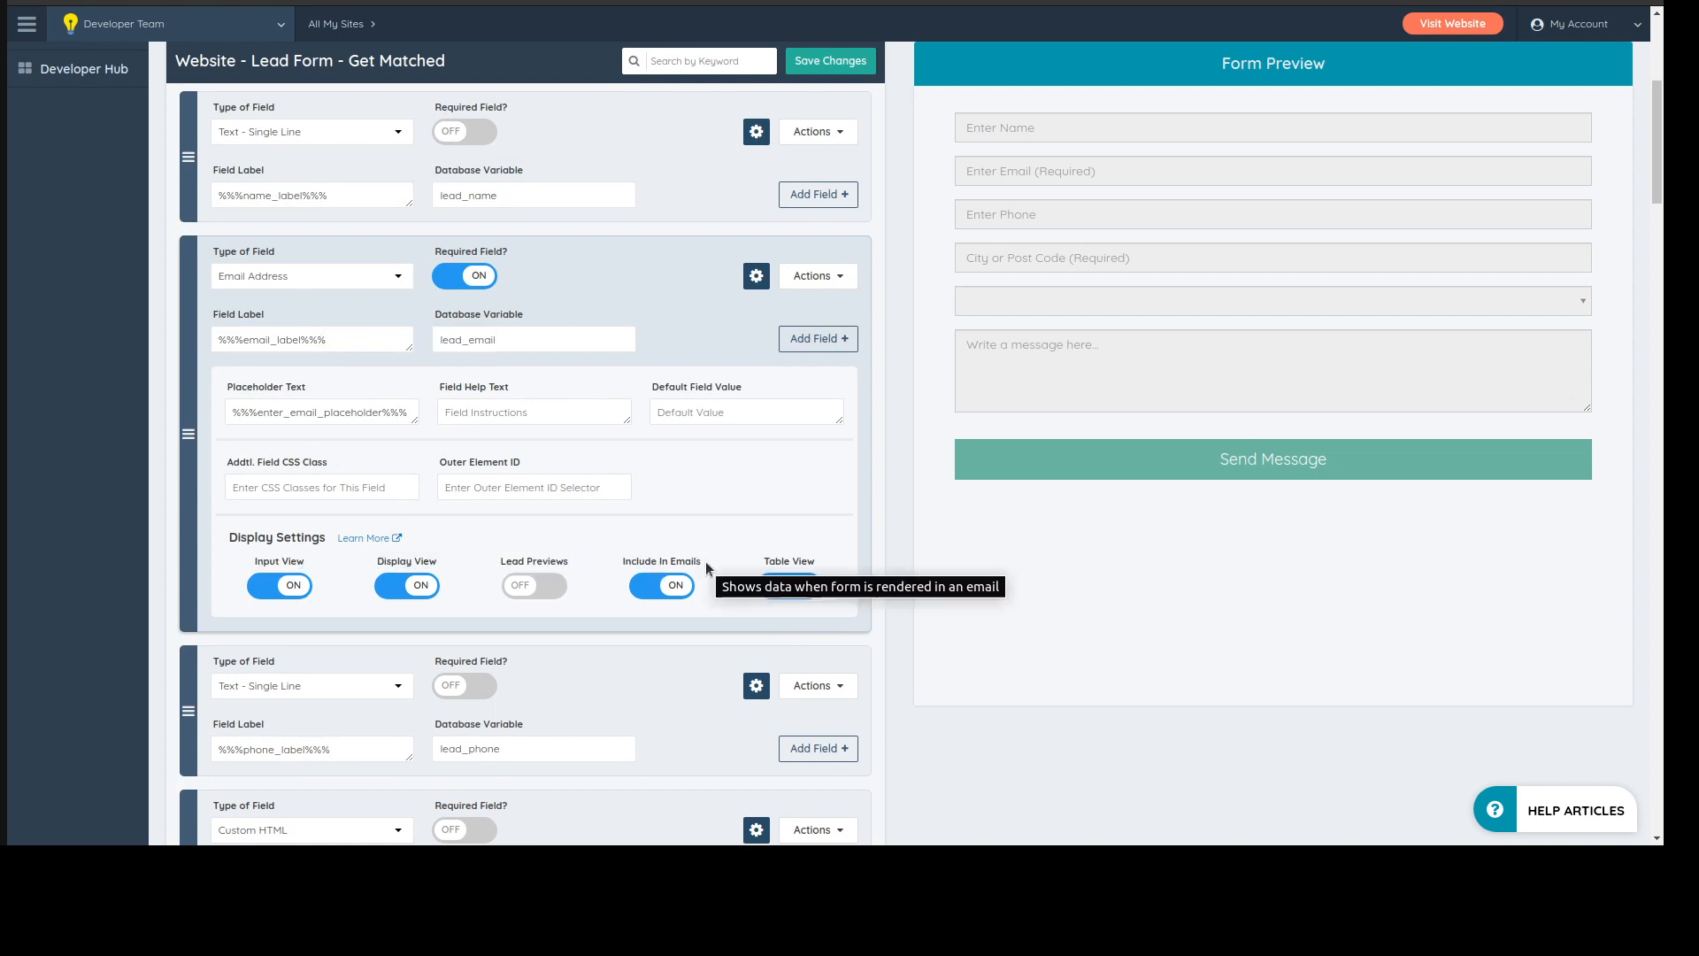
{"action": "left_click", "coordinate": [667, 591]}
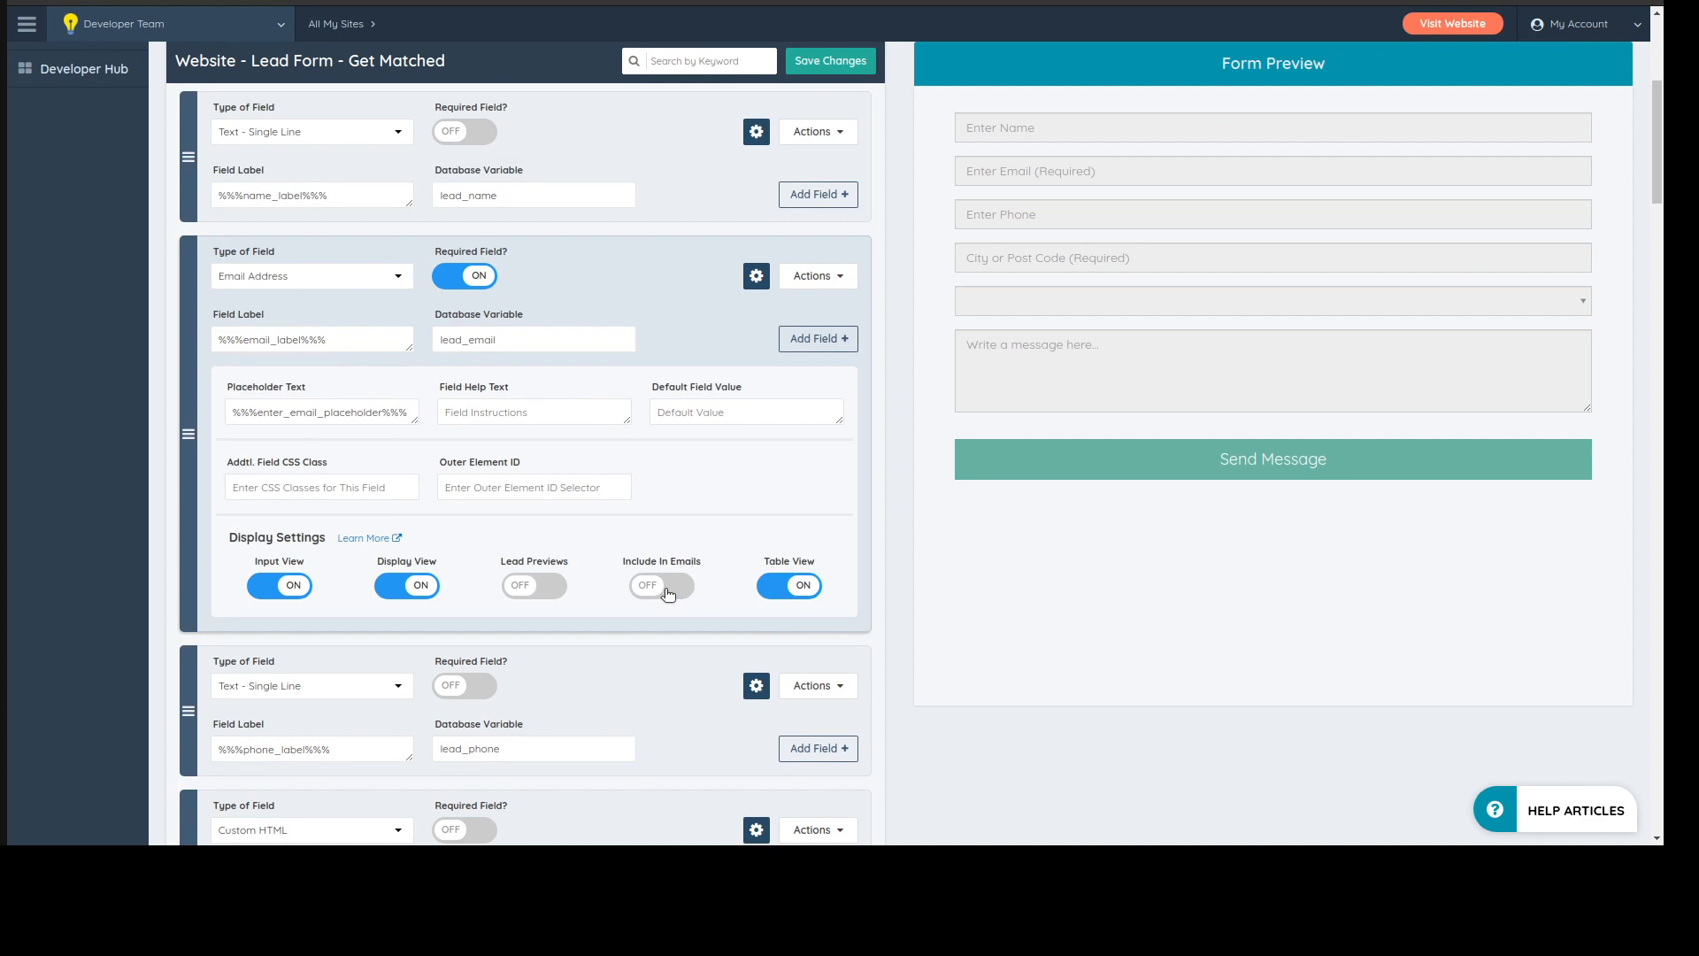
{"action": "left_click", "coordinate": [667, 591]}
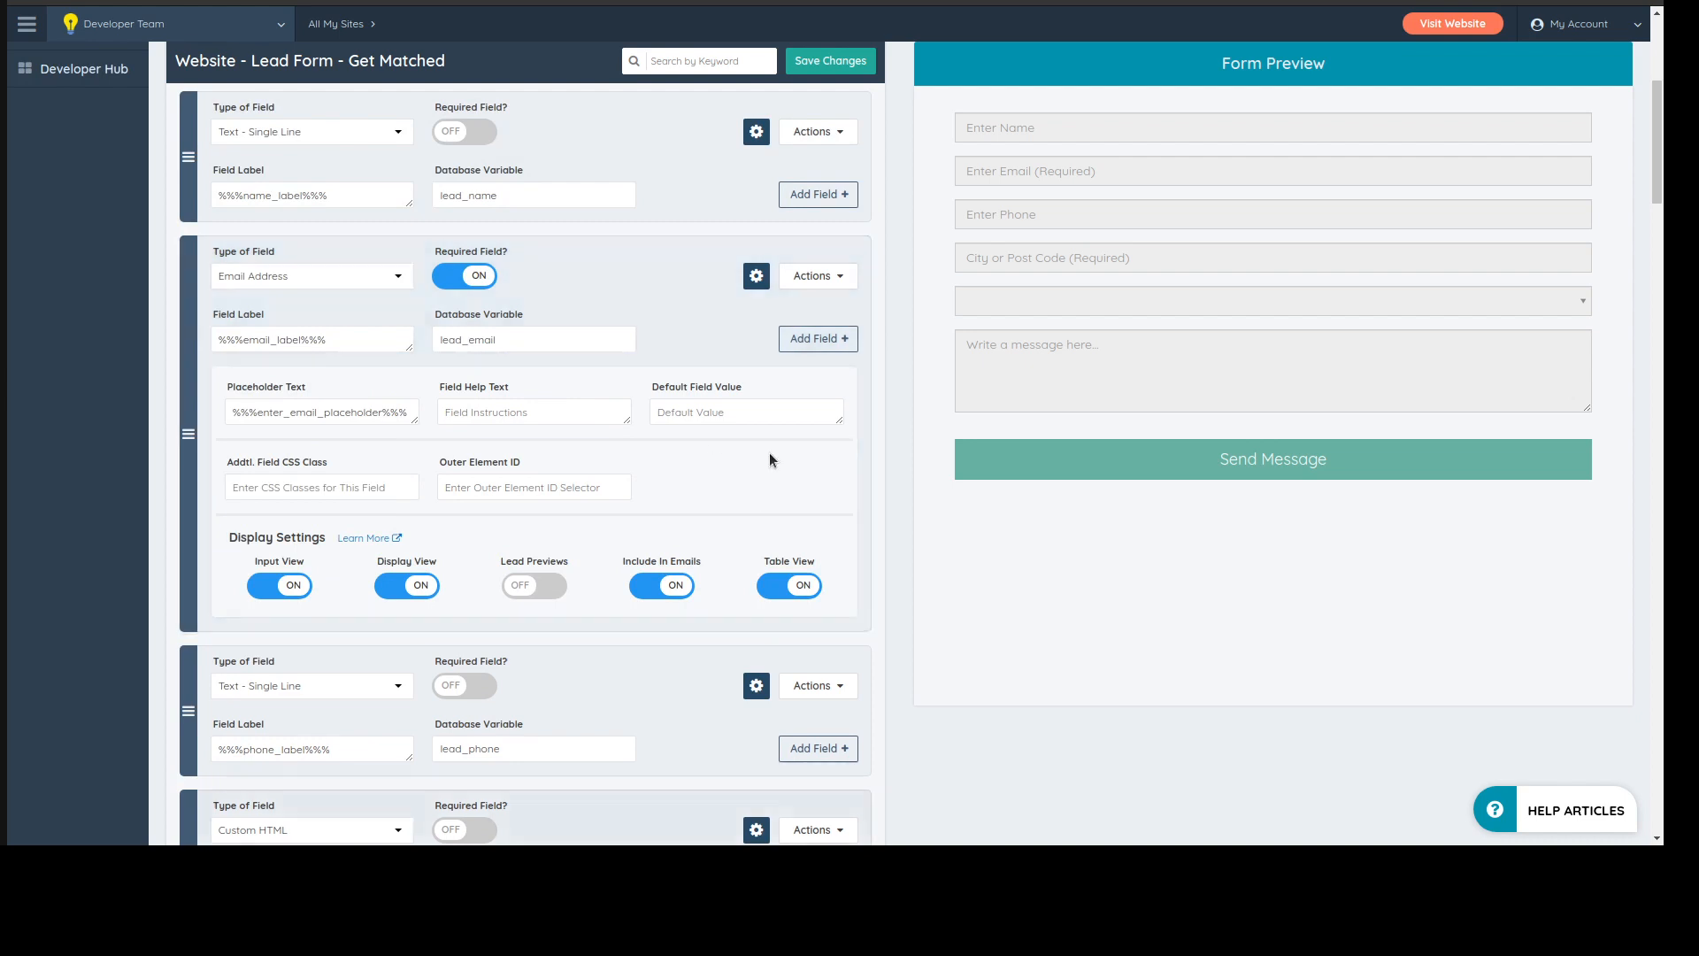
- Check the display settings of the phone, preferred day and location fields, paying attention to Lead Previews
{"action": "scroll", "coordinate": [343, 285], "scroll_direction": "down", "scroll_amount": 5}
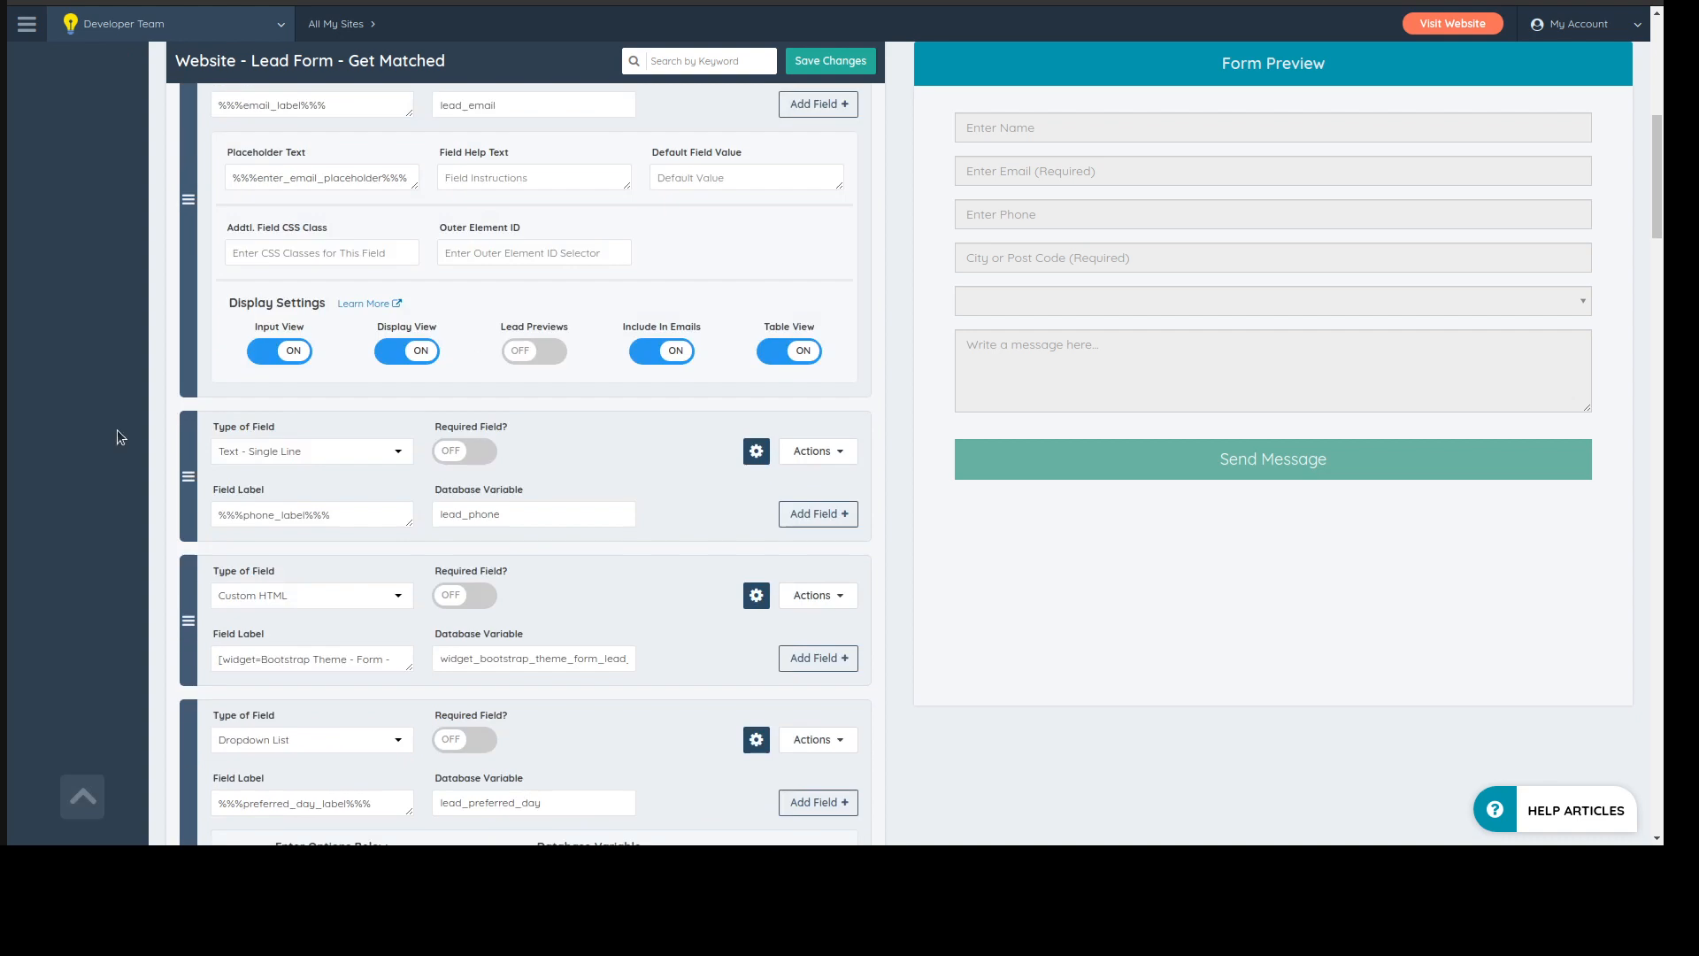
{"action": "left_click", "coordinate": [756, 217]}
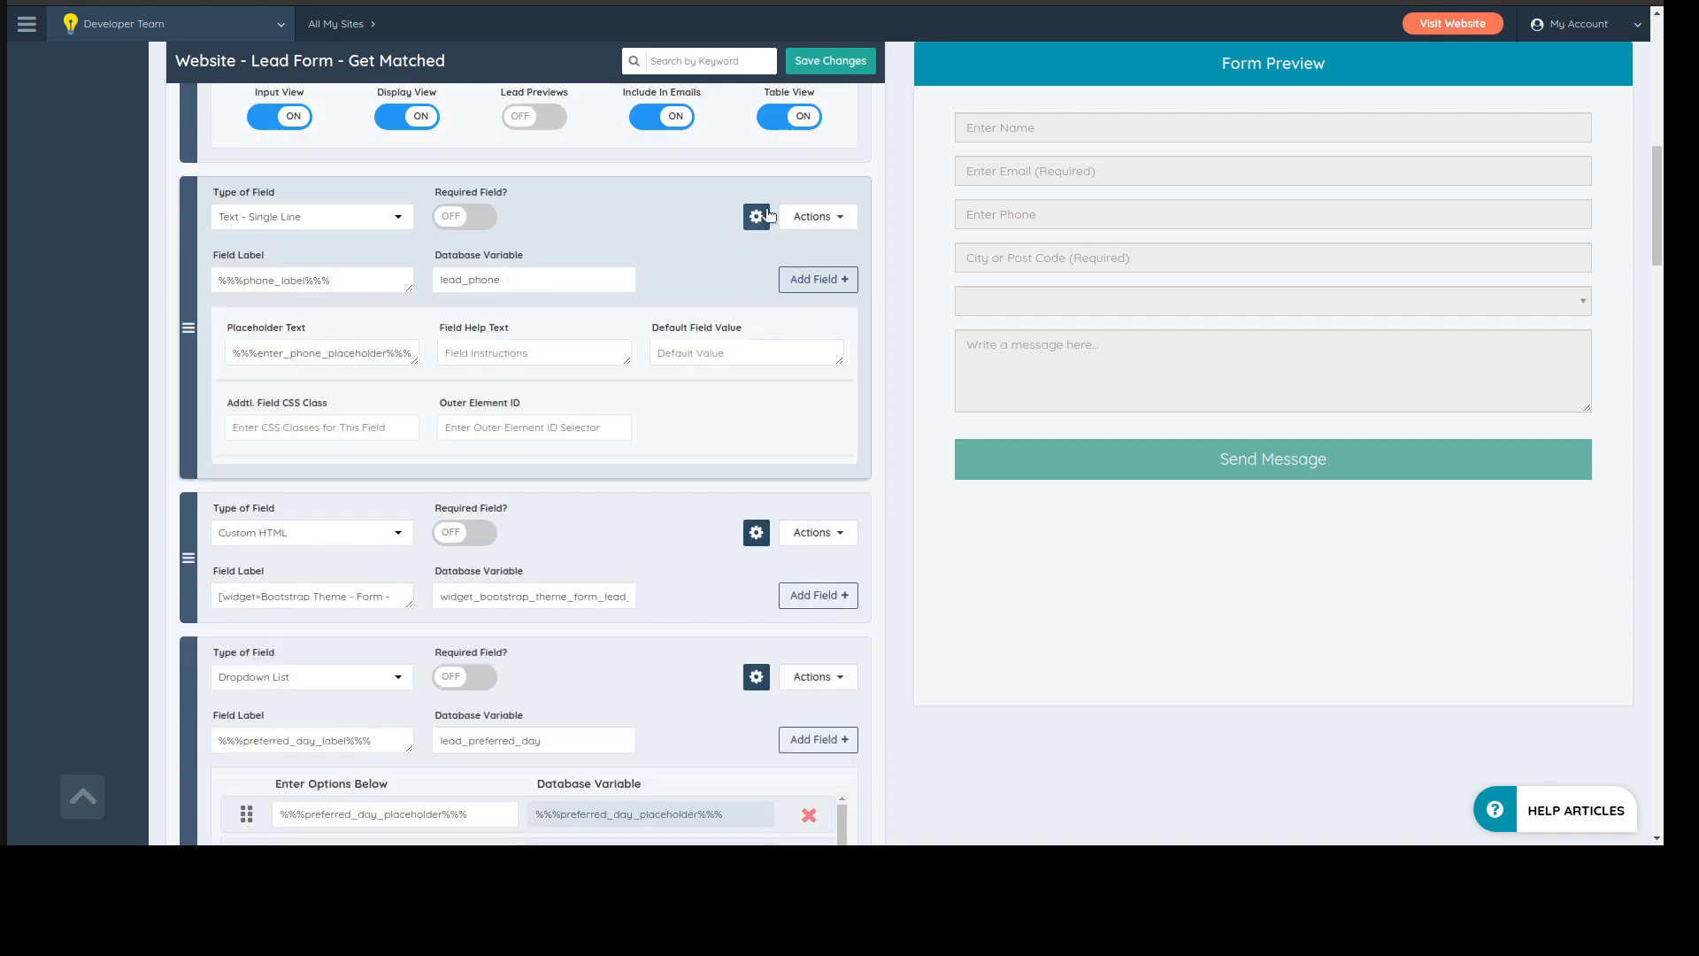
{"action": "scroll", "coordinate": [623, 496], "scroll_direction": "down", "scroll_amount": 6}
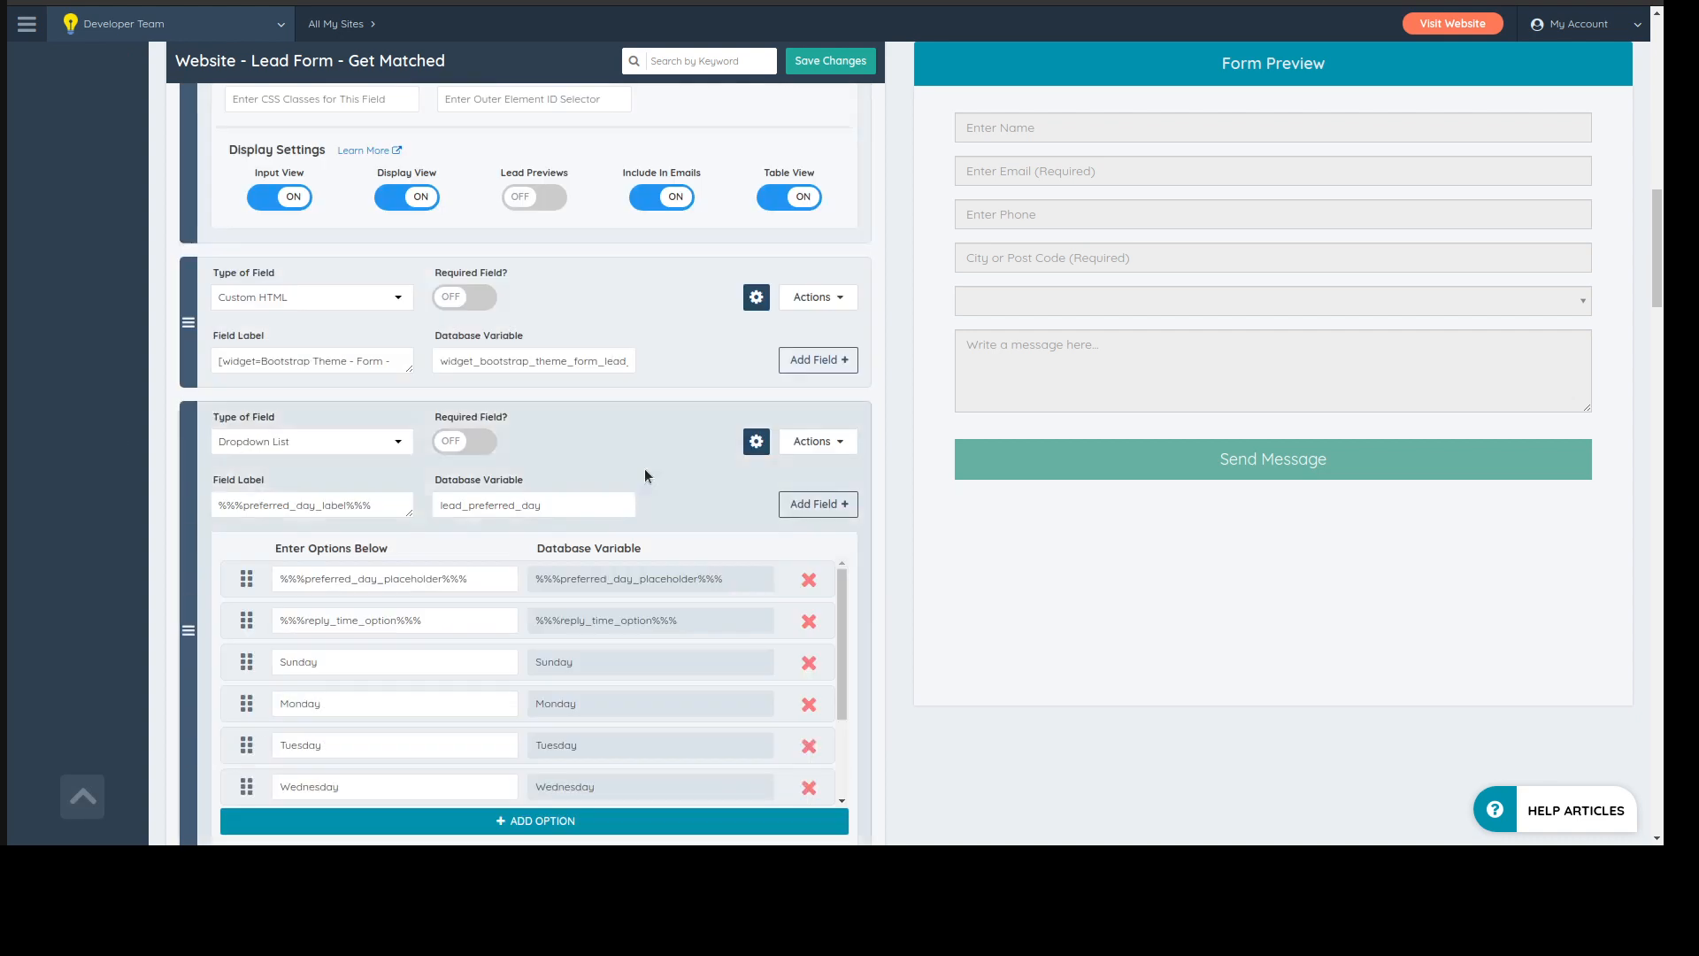
{"action": "left_click", "coordinate": [759, 214]}
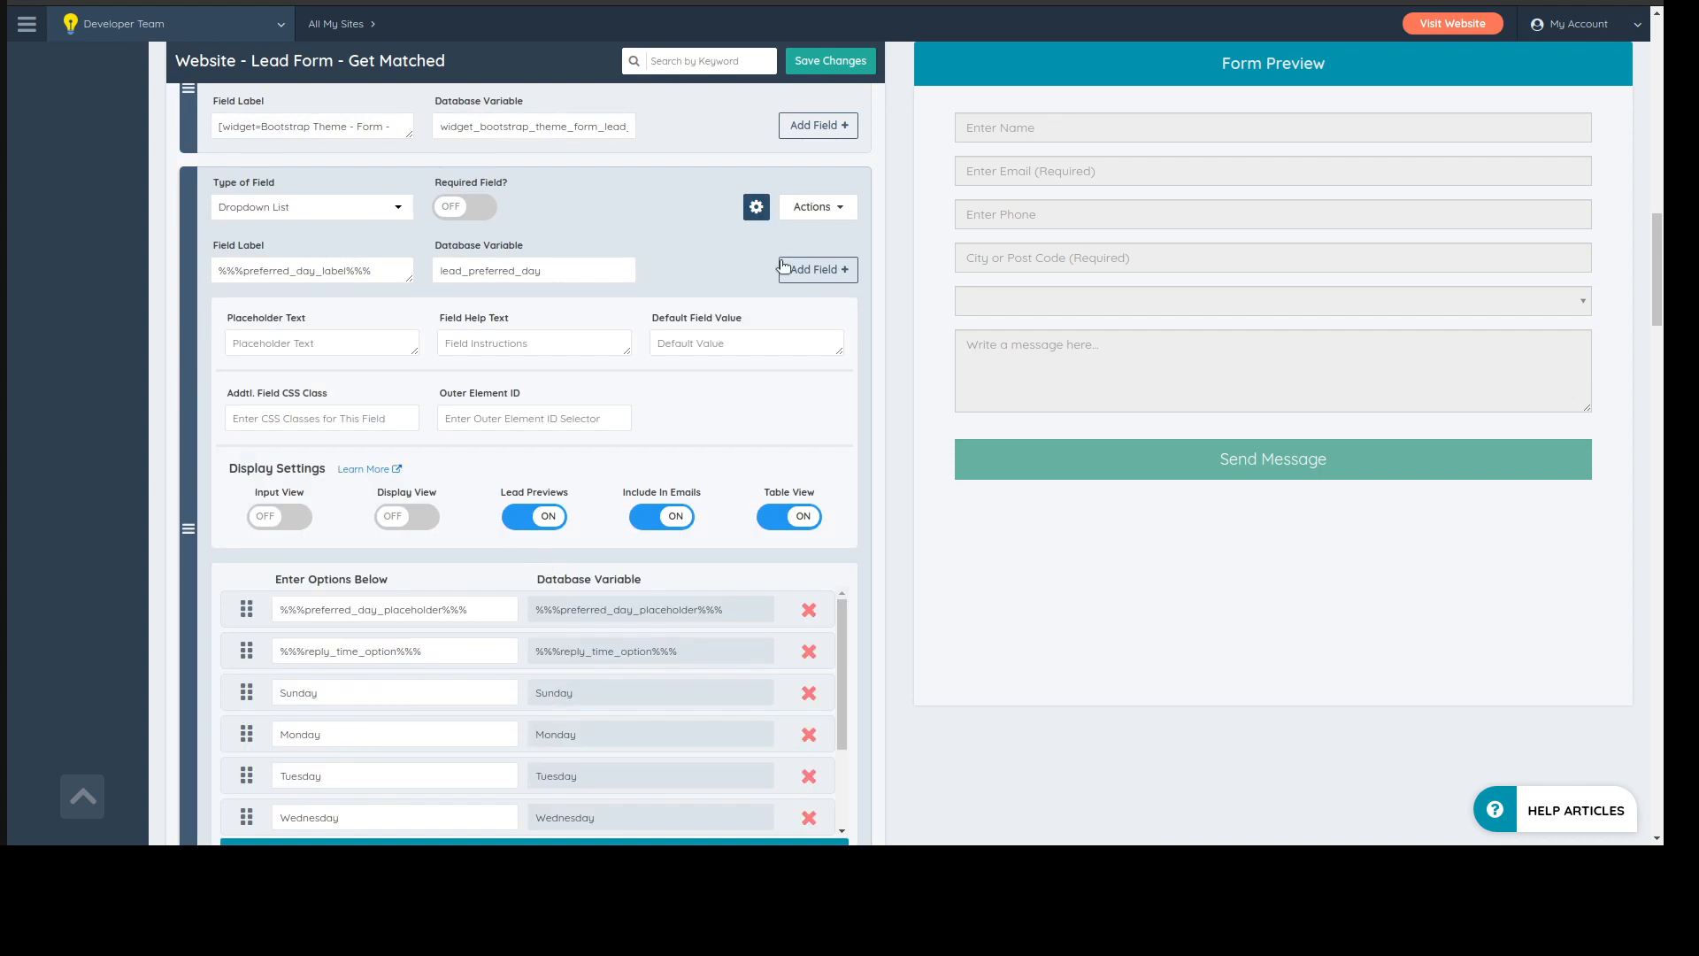
{"action": "left_click", "coordinate": [755, 207]}
{"action": "scroll", "coordinate": [655, 512], "scroll_direction": "down", "scroll_amount": 7}
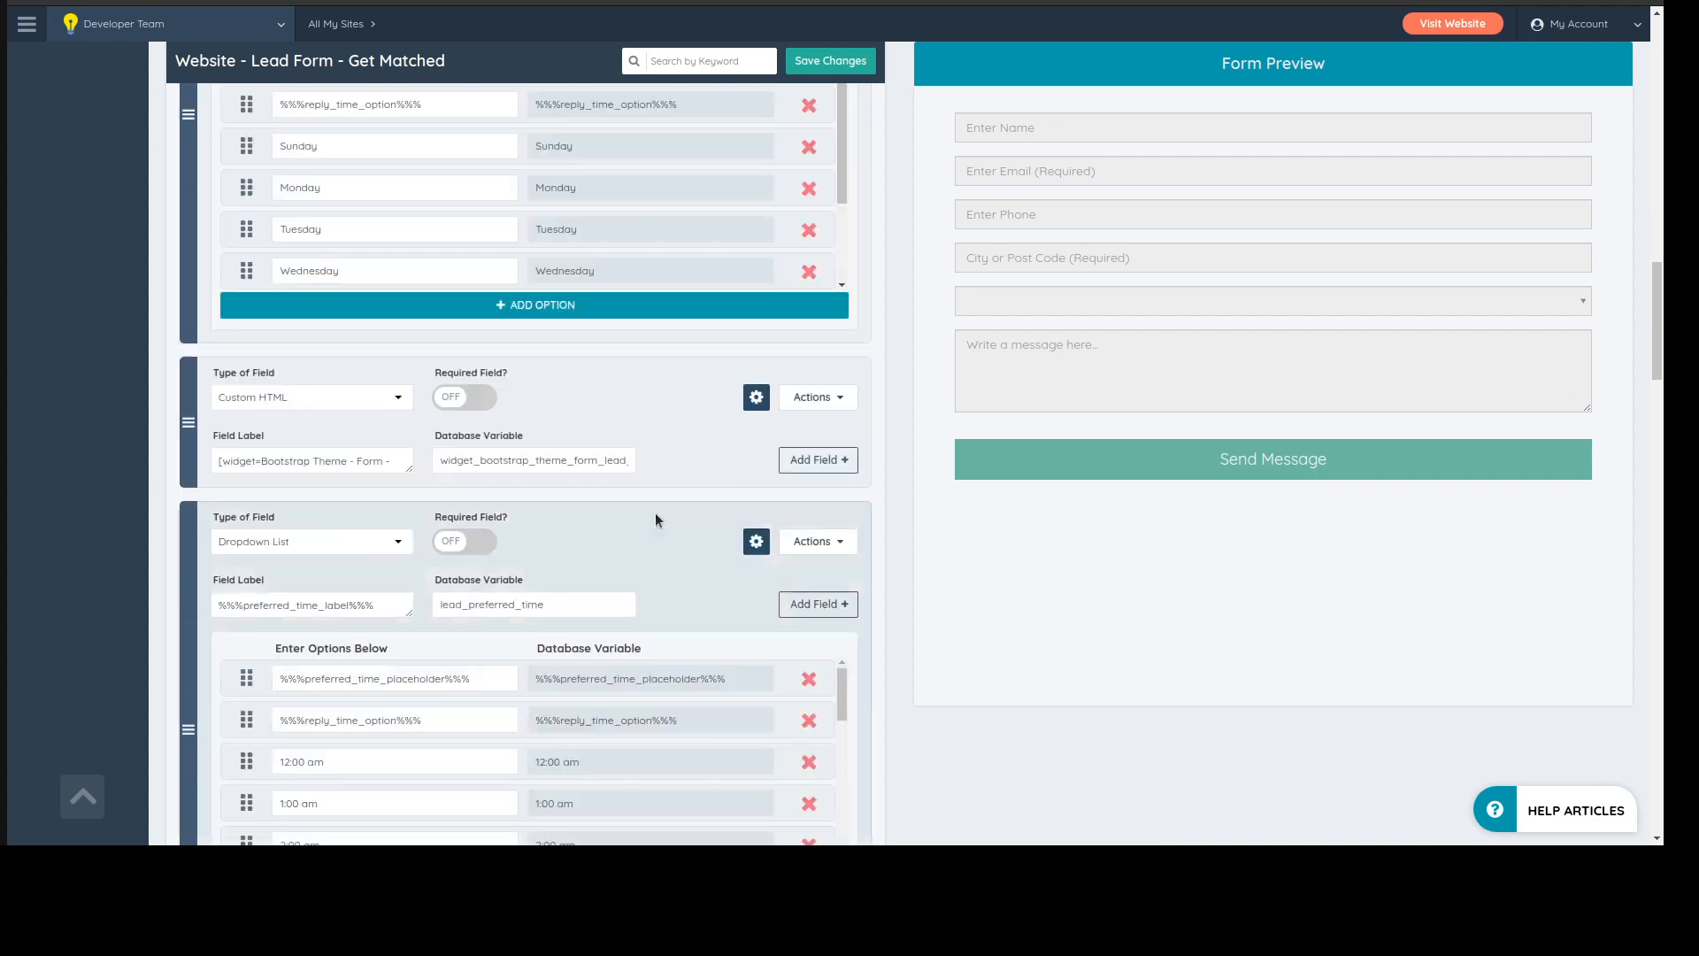
{"action": "scroll", "coordinate": [671, 335], "scroll_direction": "down", "scroll_amount": 7}
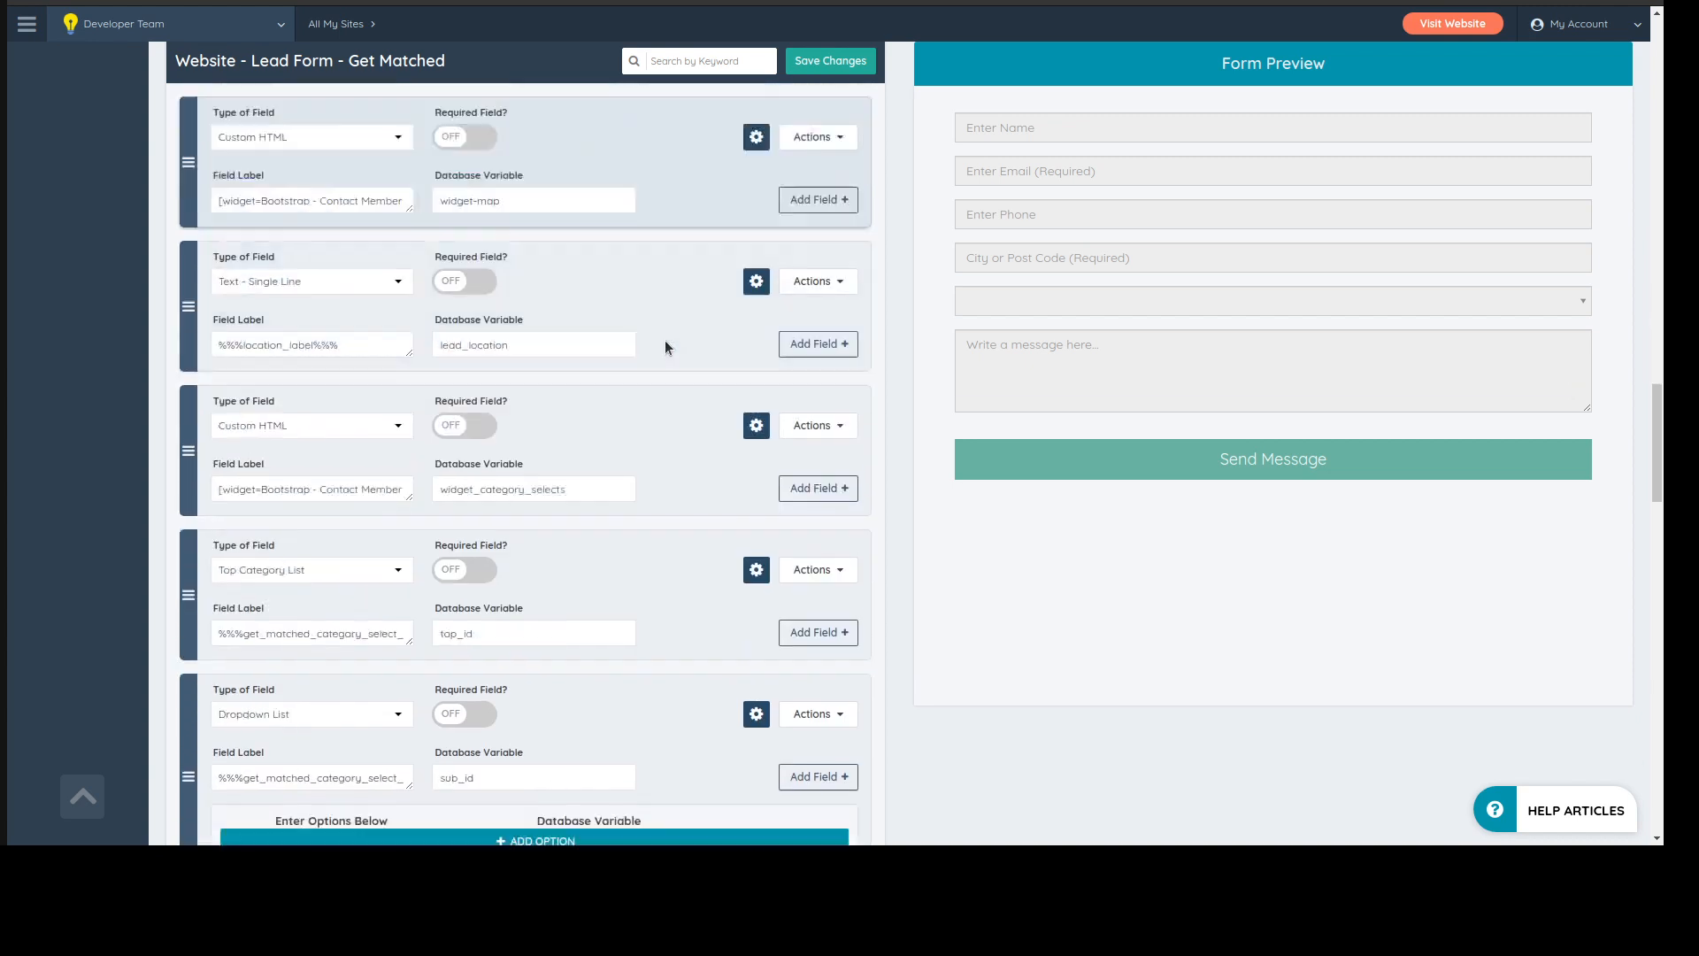
{"action": "left_click", "coordinate": [755, 219]}
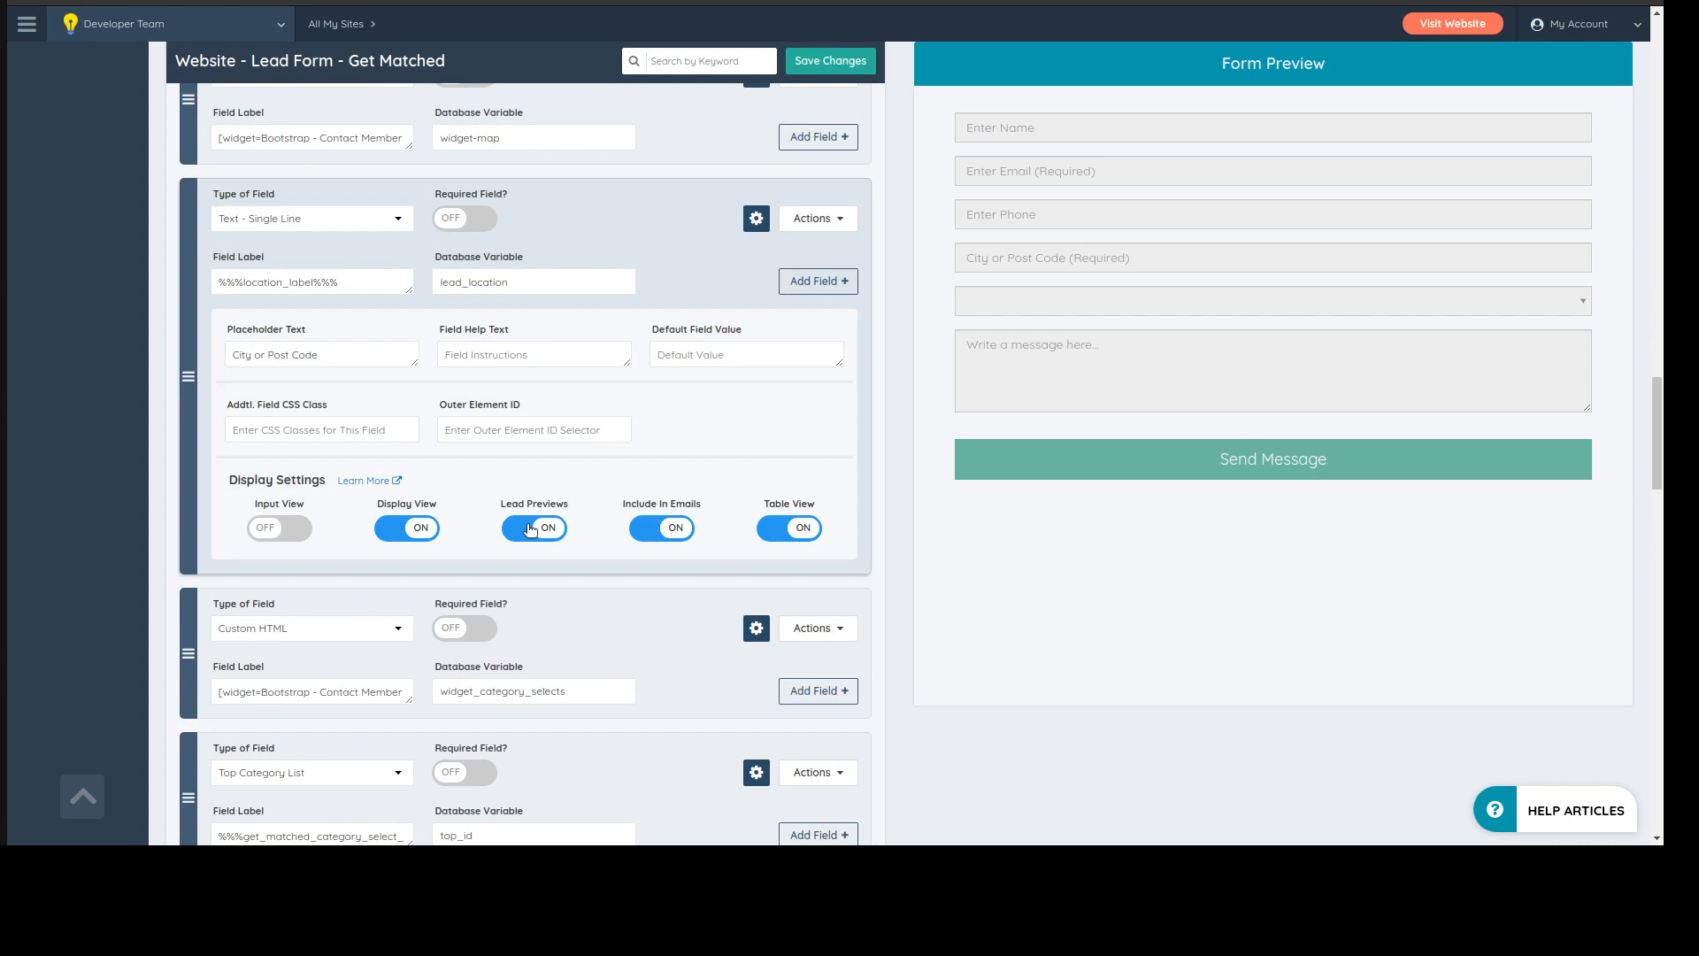
- Expand the name field's options to check its Lead Previews setting, then collapse them again
{"action": "scroll", "coordinate": [531, 529], "scroll_direction": "up", "scroll_amount": 15}
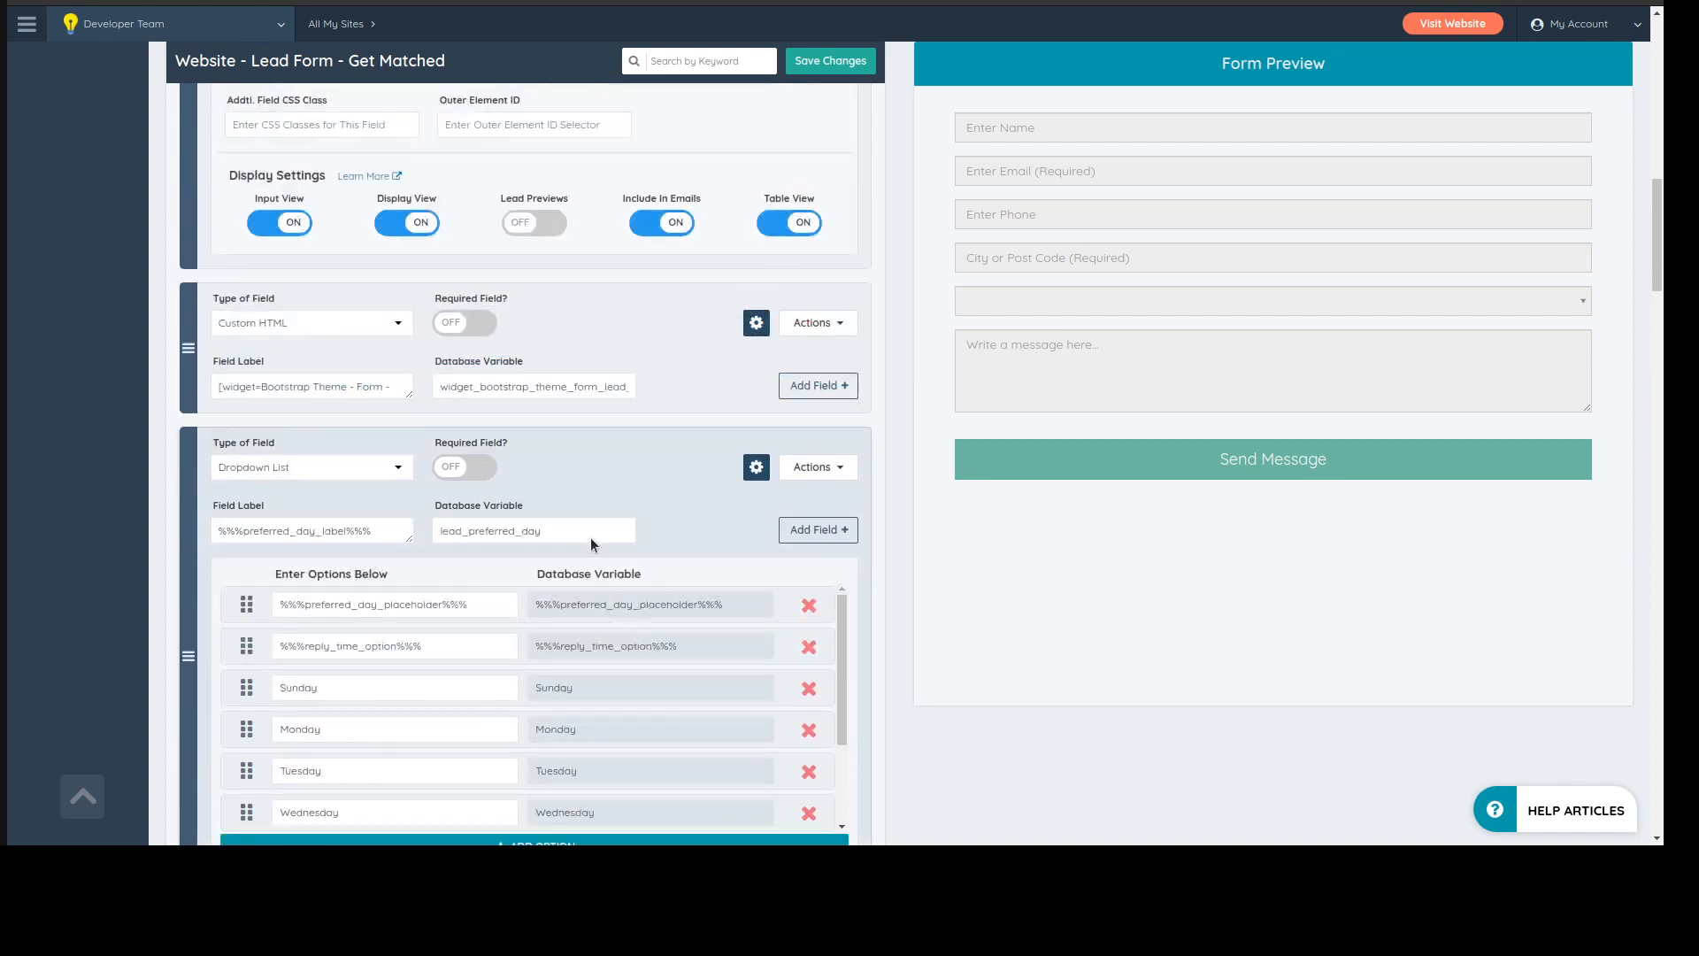
{"action": "scroll", "coordinate": [591, 539], "scroll_direction": "up", "scroll_amount": 10}
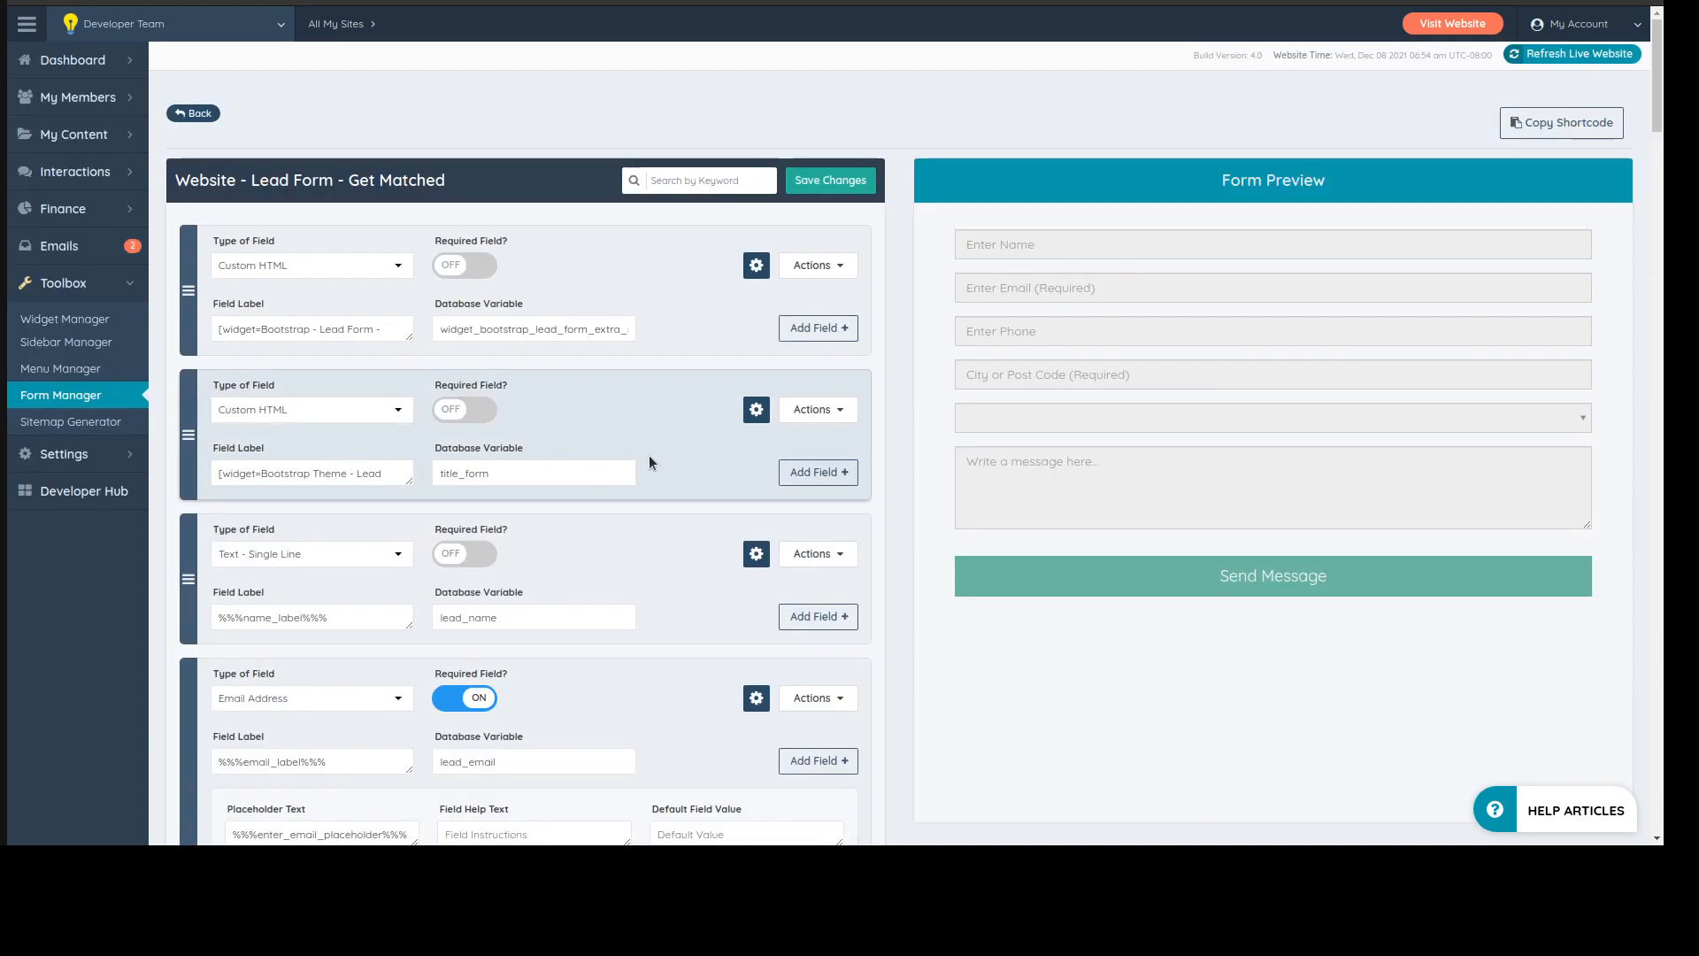
{"action": "scroll", "coordinate": [650, 455], "scroll_direction": "down", "scroll_amount": 3}
{"action": "left_click", "coordinate": [755, 413]}
{"action": "scroll", "coordinate": [488, 517], "scroll_direction": "down", "scroll_amount": 2}
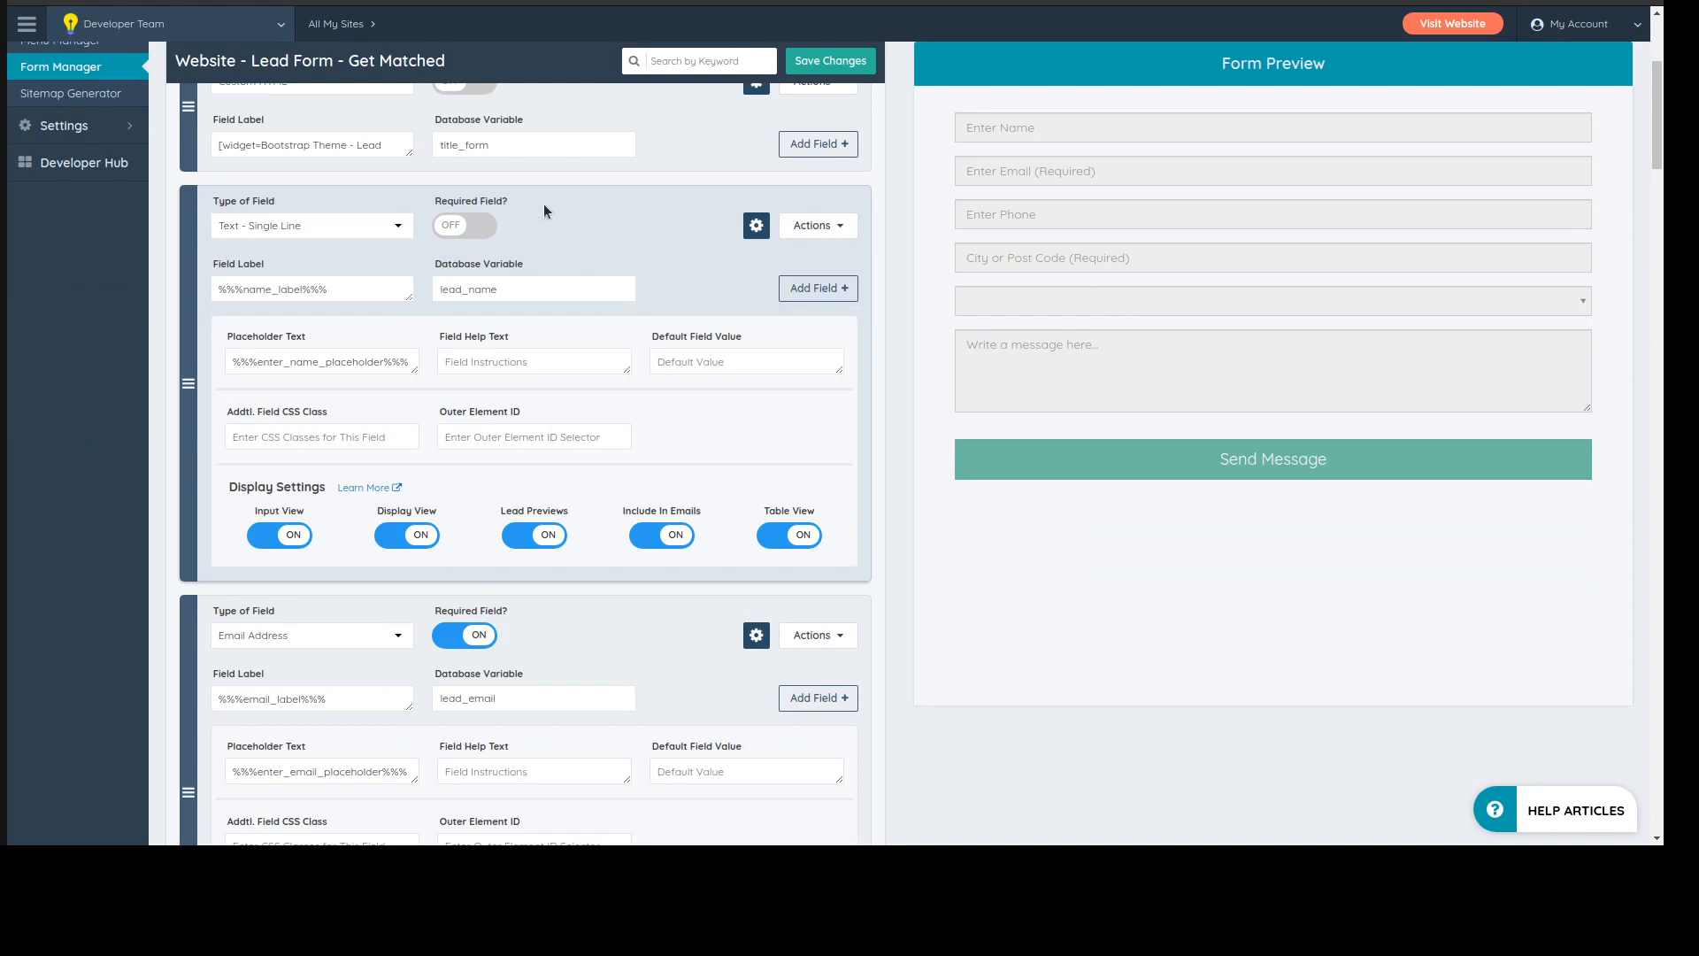
{"action": "left_click", "coordinate": [756, 226]}
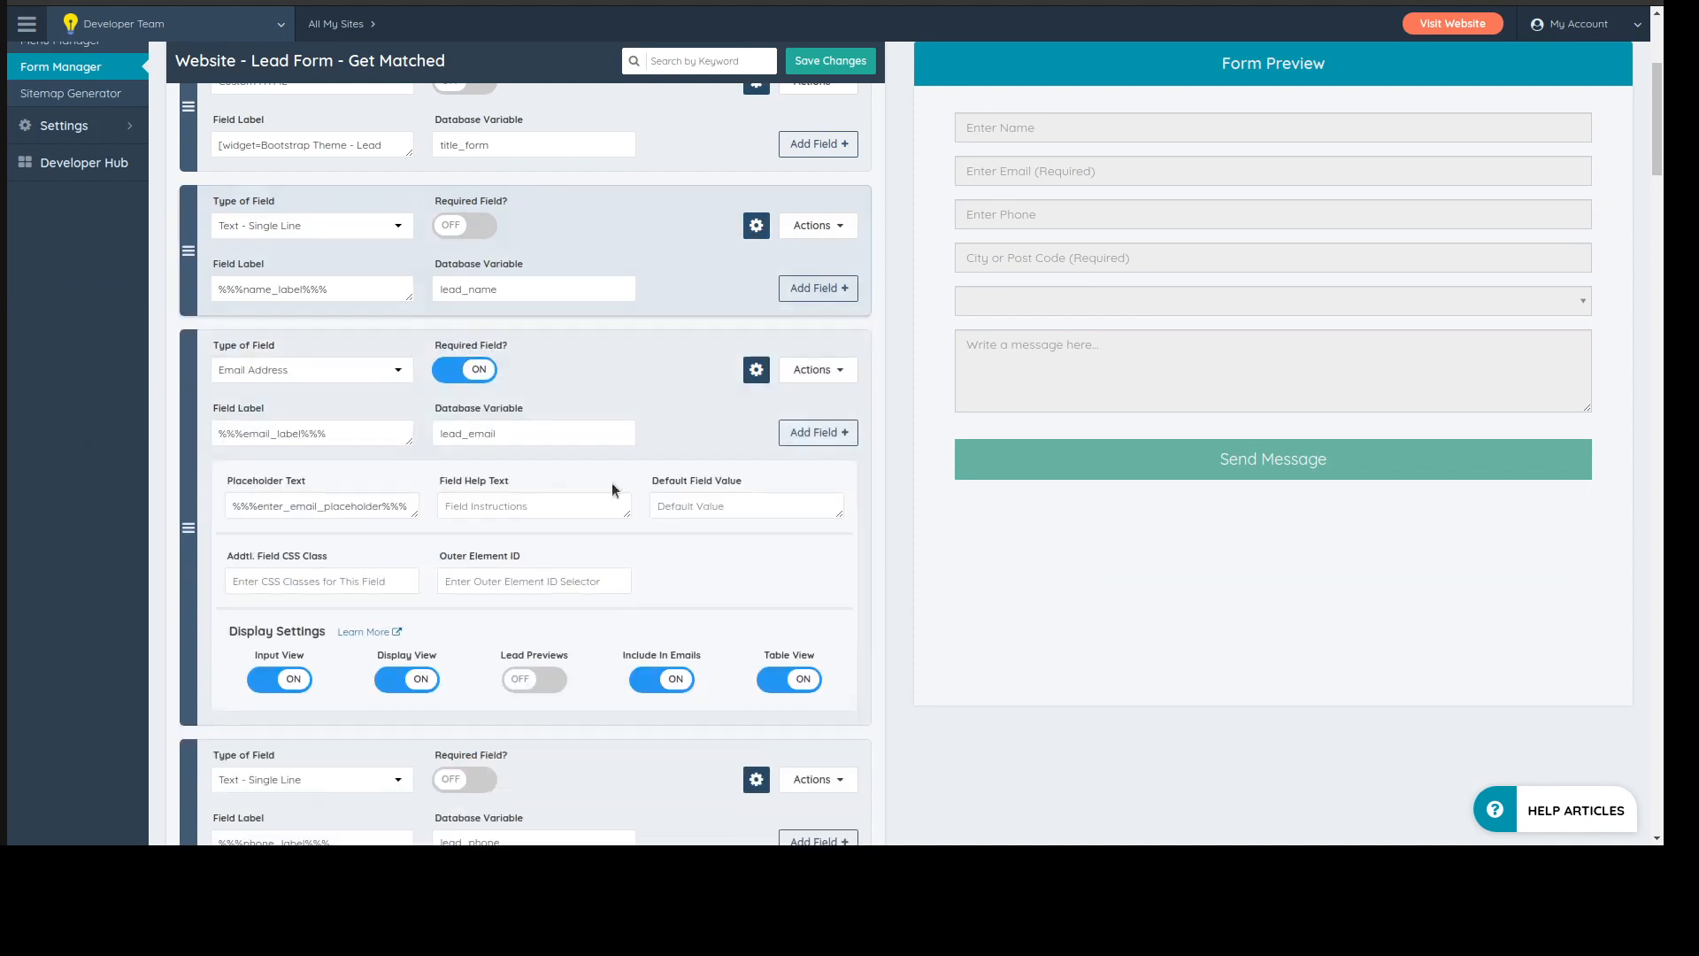
{"action": "scroll", "coordinate": [667, 354], "scroll_direction": "down", "scroll_amount": 2}
- Review which Preview Email Template and Complete Email Template are selected in the advanced lead settings for receiving direct leads
{"action": "scroll", "coordinate": [526, 721], "scroll_direction": "up", "scroll_amount": 6}
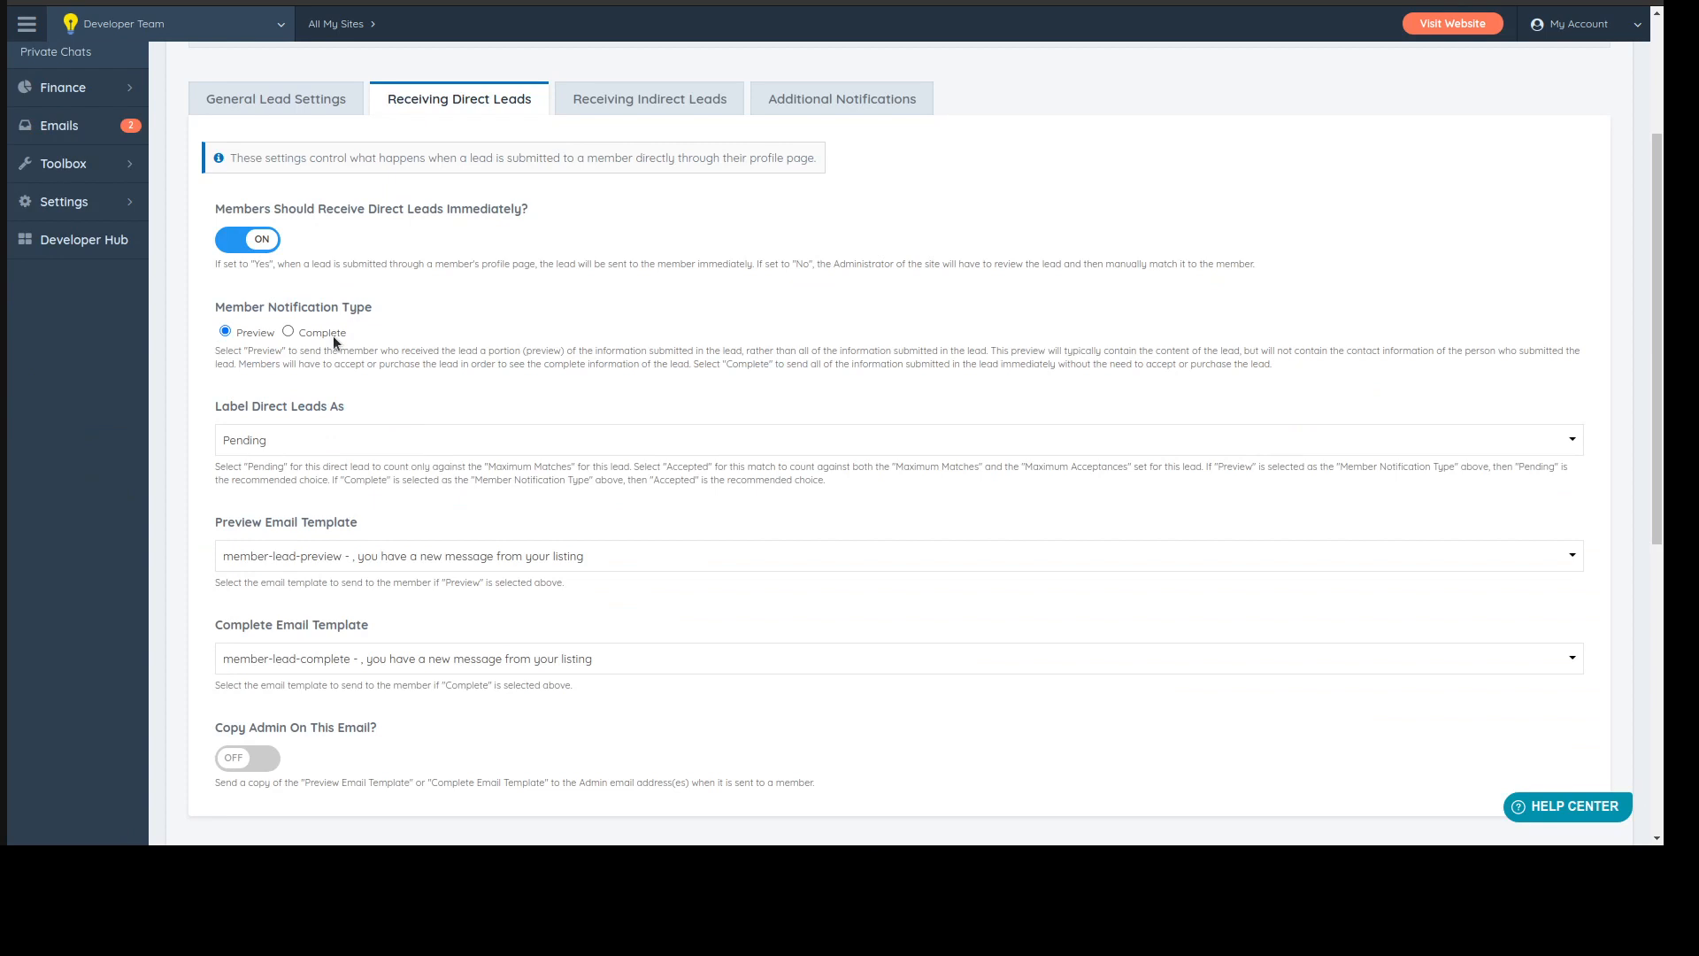
{"action": "scroll", "coordinate": [235, 394], "scroll_direction": "down", "scroll_amount": 2}
{"action": "left_click_drag", "start_coordinate": [213, 381], "coordinate": [439, 381]}
{"action": "left_click", "coordinate": [439, 380]}
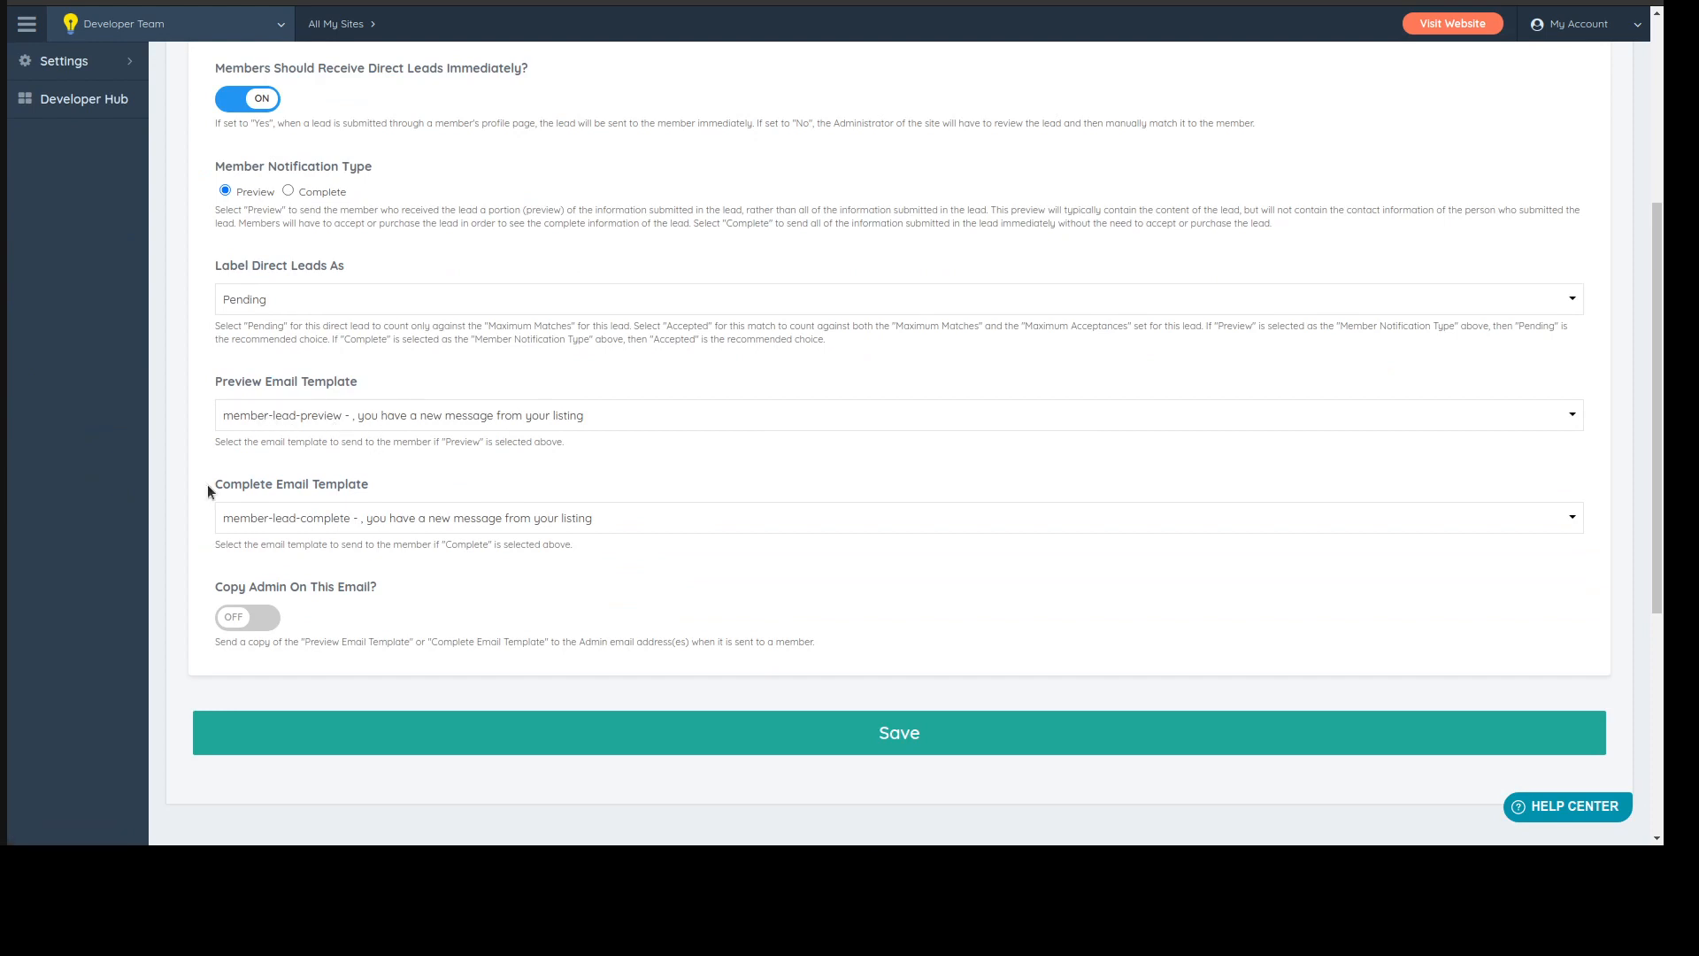
{"action": "scroll", "coordinate": [221, 491], "scroll_direction": "up", "scroll_amount": 5}
{"action": "scroll", "coordinate": [248, 504], "scroll_direction": "down", "scroll_amount": 5}
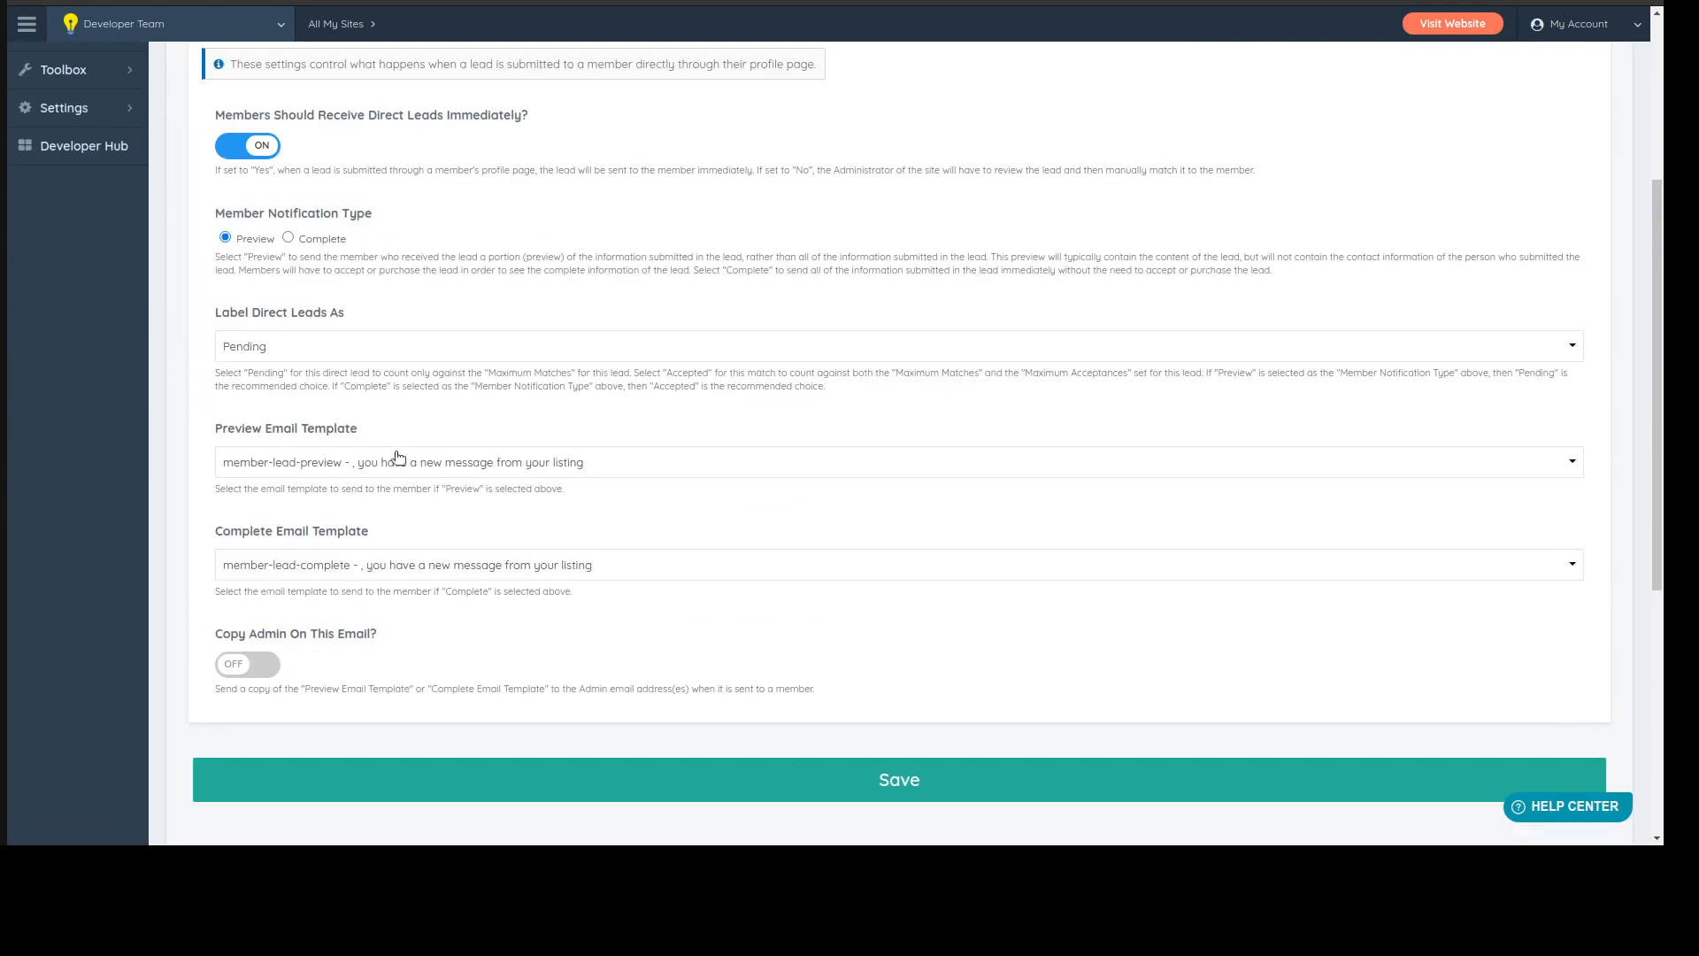
{"action": "scroll", "coordinate": [366, 539], "scroll_direction": "up", "scroll_amount": 3}
{"action": "scroll", "coordinate": [365, 538], "scroll_direction": "up", "scroll_amount": 1}
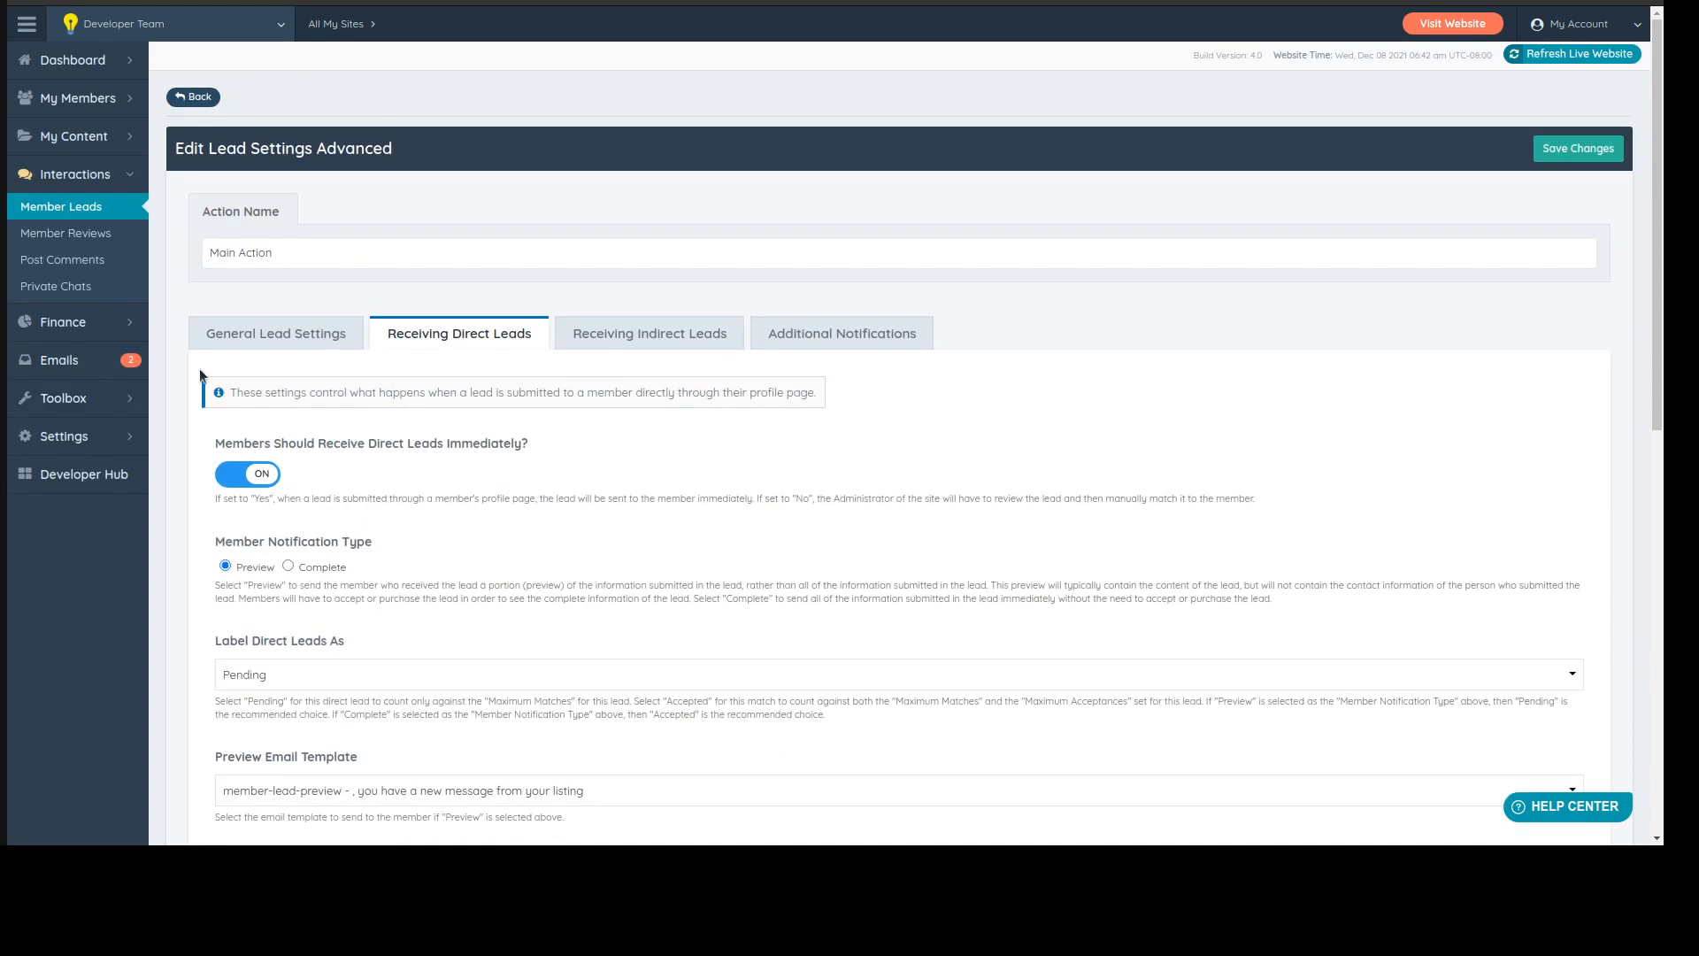
- Open the Email Templates, filter them by the keyword "lead" and locate the member-lead-preview template
{"action": "mouse_move", "coordinate": [56, 371]}
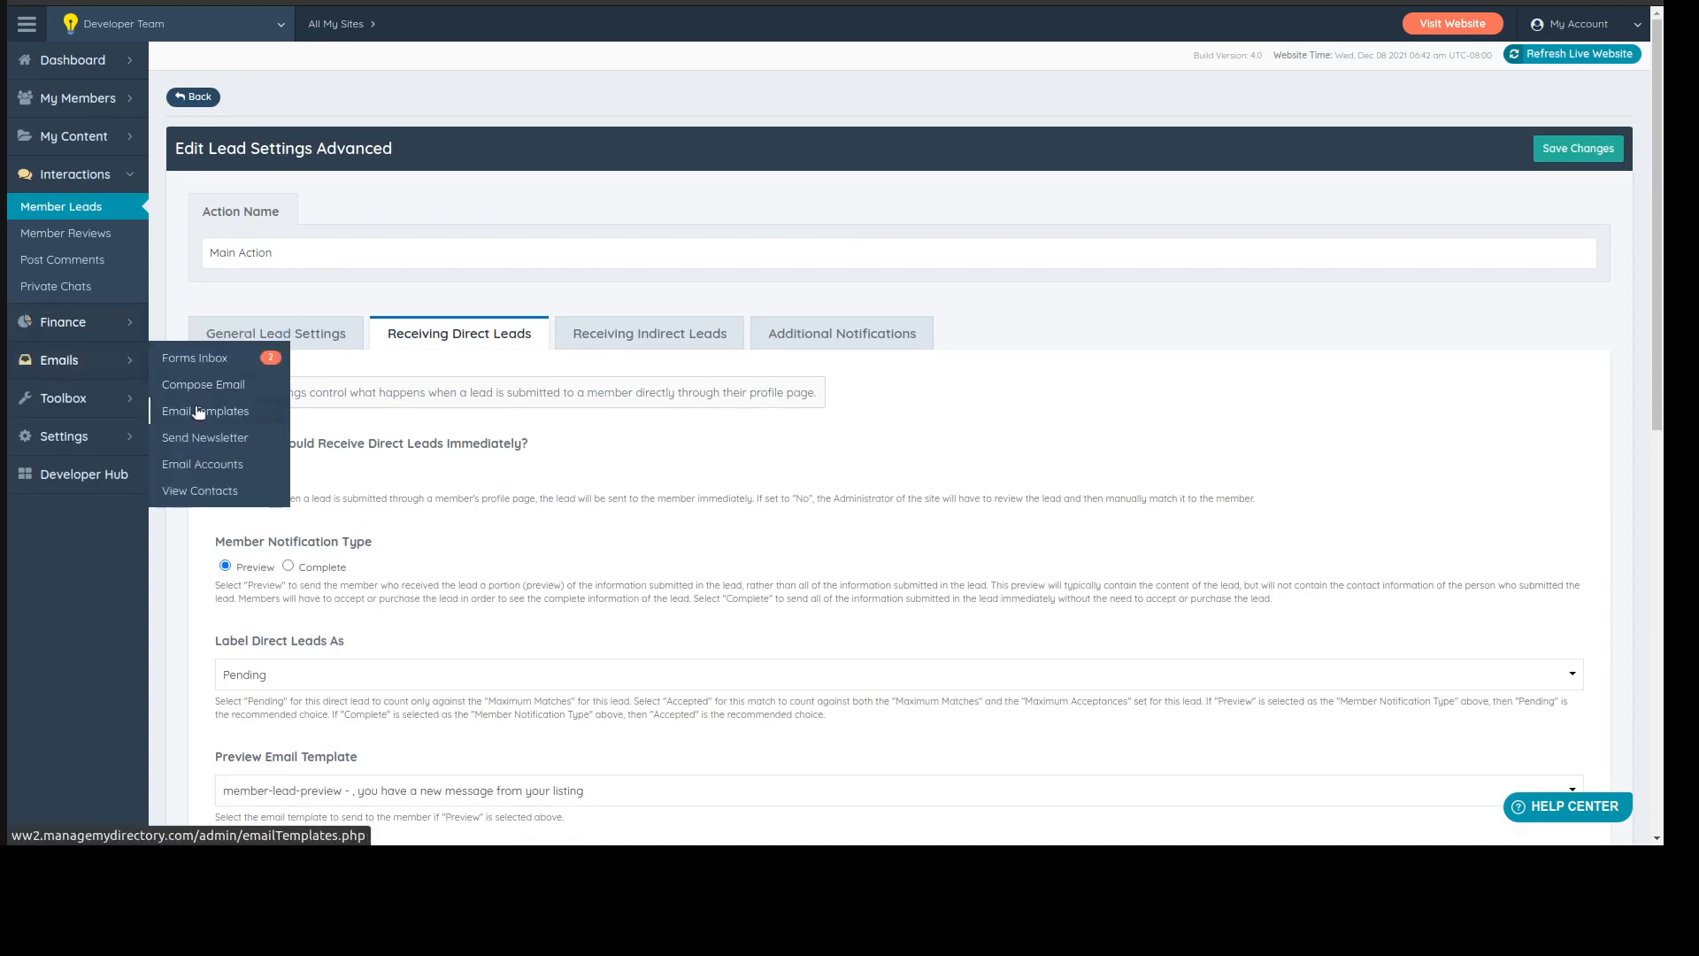
{"action": "scroll", "coordinate": [398, 477], "scroll_direction": "down", "scroll_amount": 4}
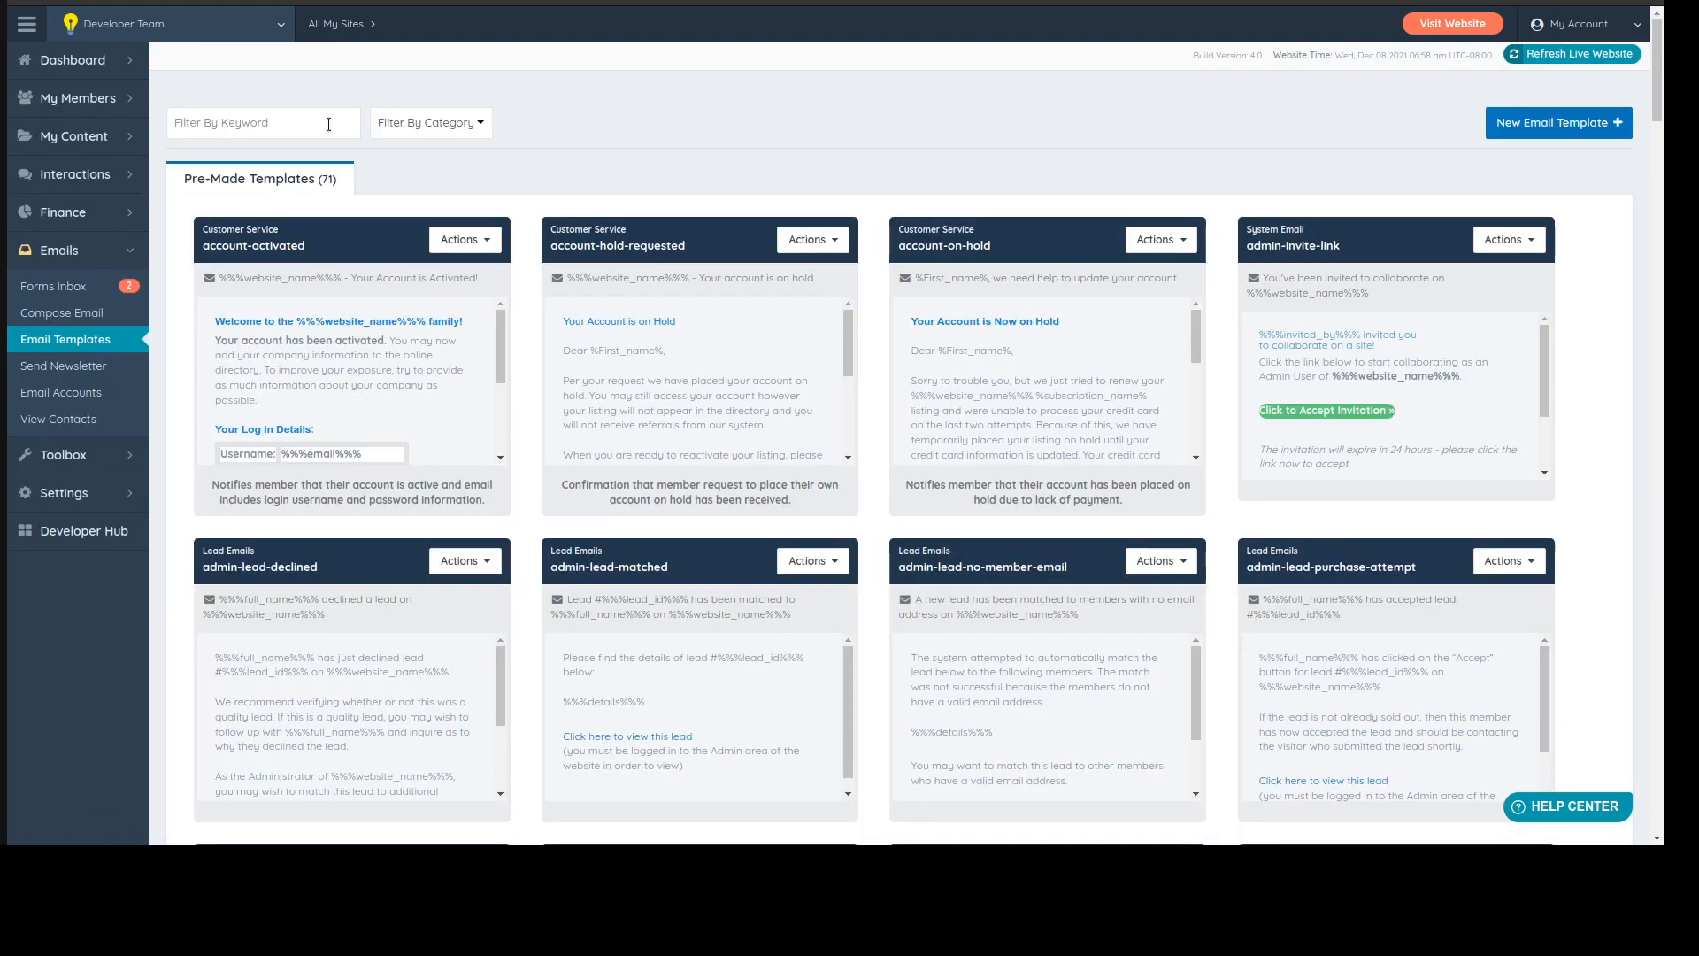
{"action": "left_click", "coordinate": [314, 126]}
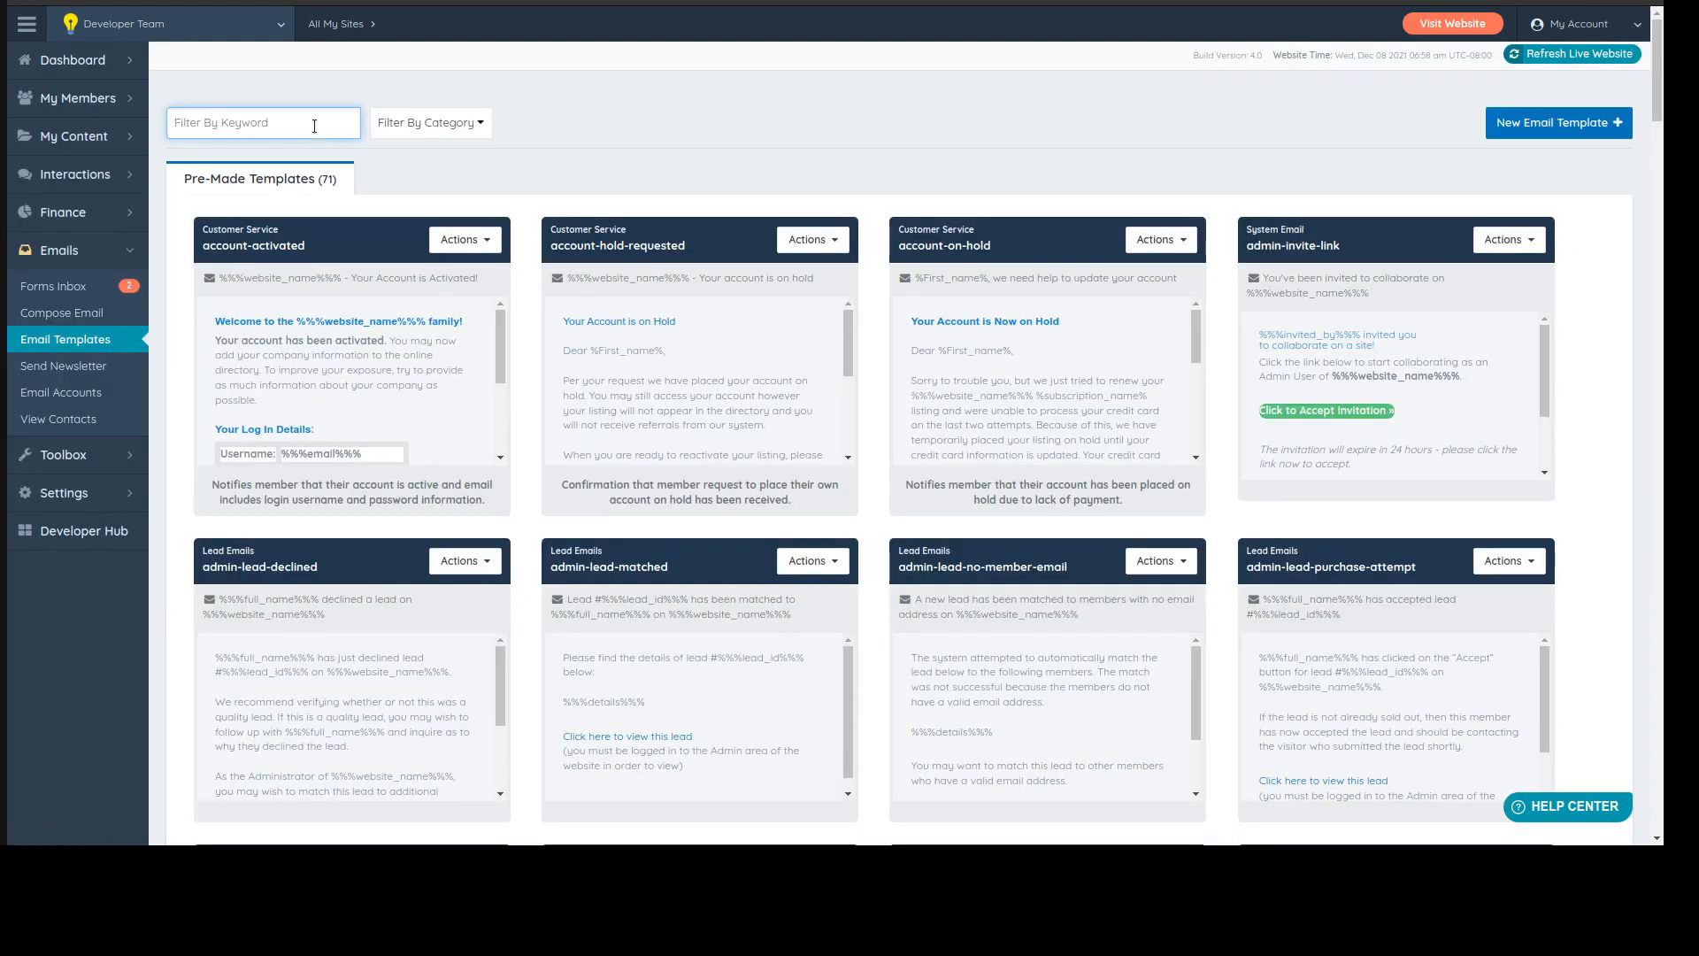
{"action": "type", "text": "lead"}
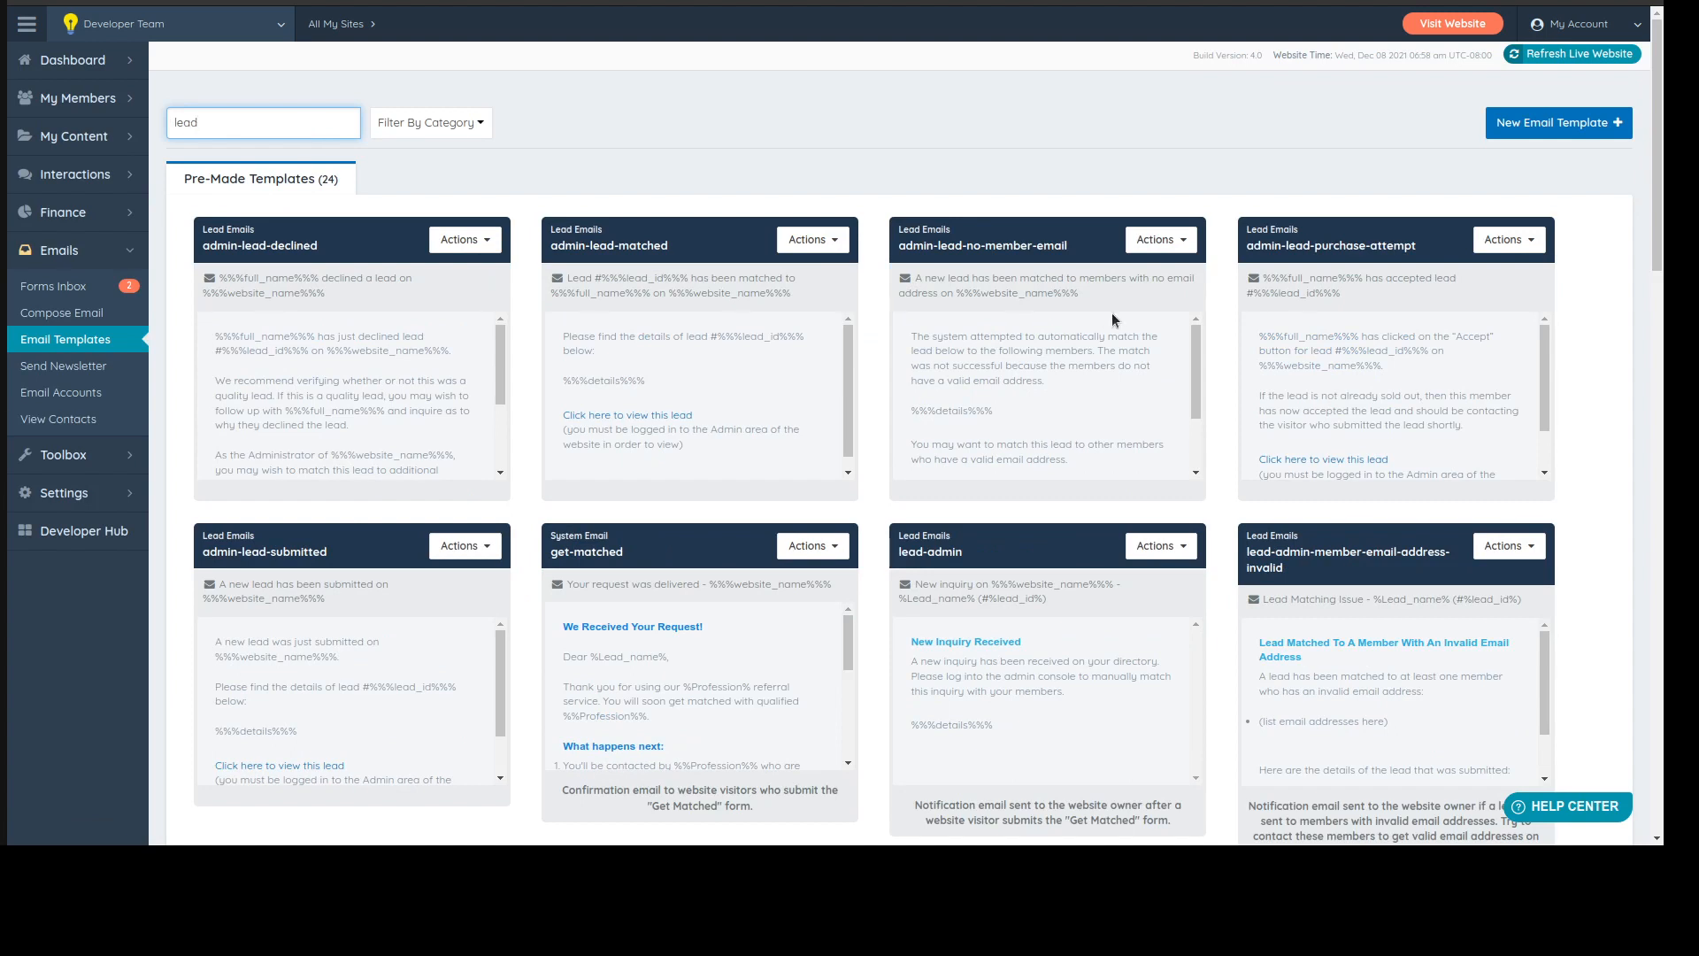
{"action": "scroll", "coordinate": [1104, 591], "scroll_direction": "down", "scroll_amount": 4}
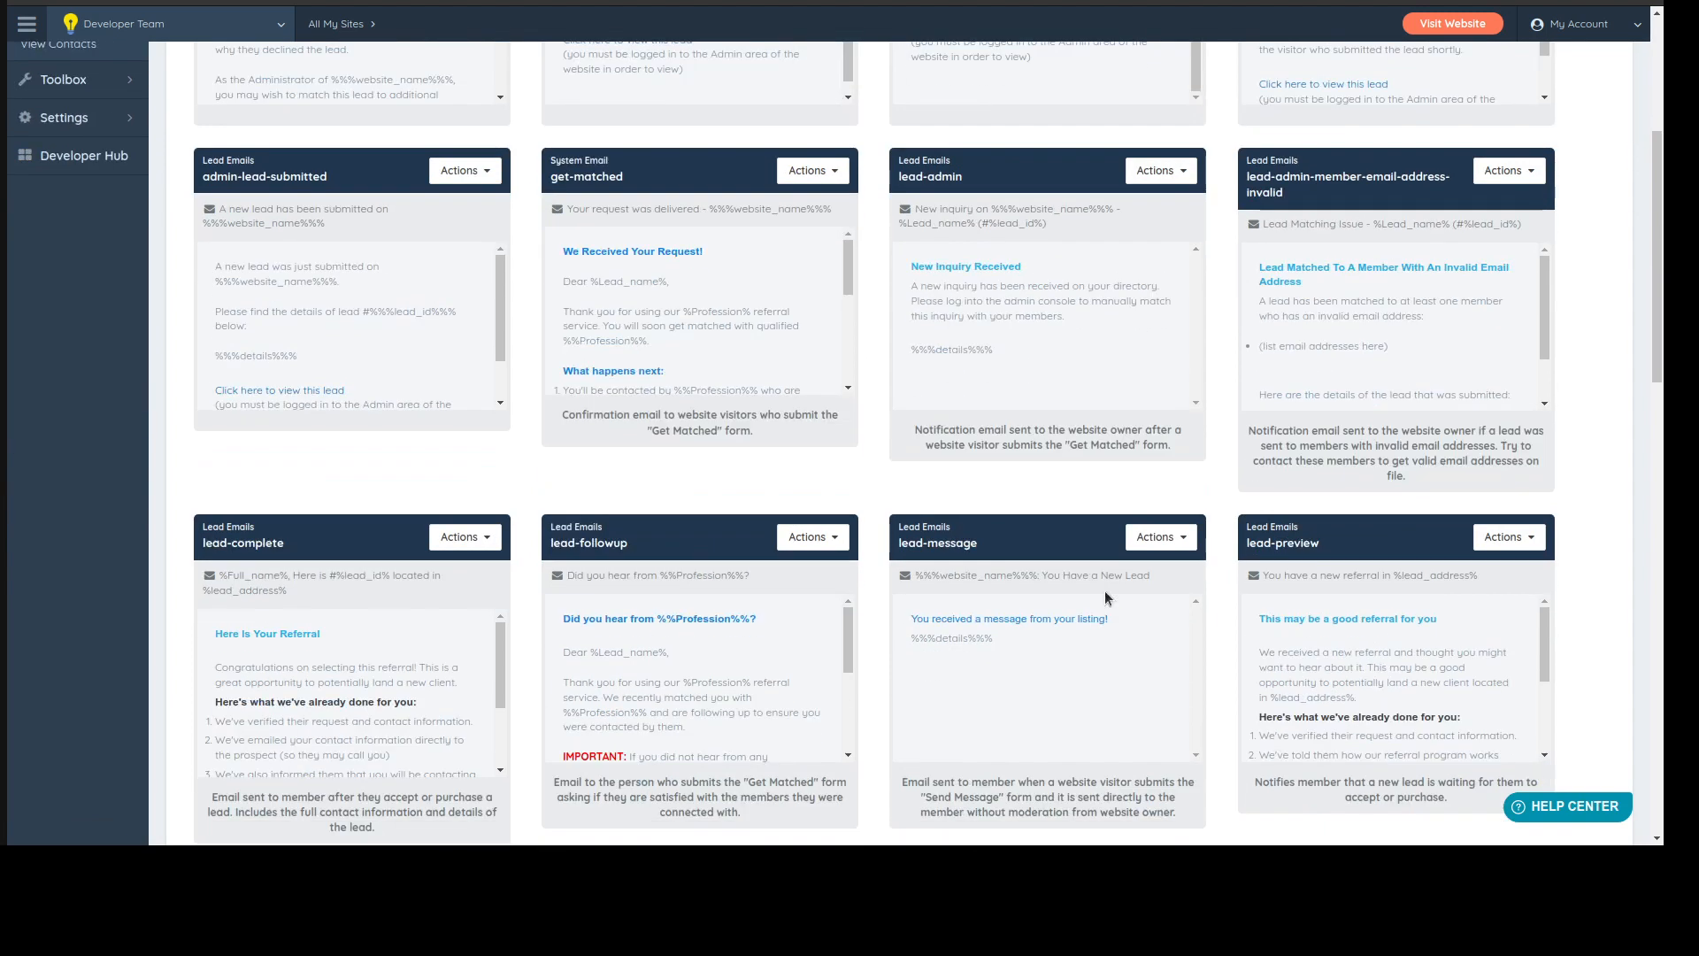
{"action": "scroll", "coordinate": [1104, 591], "scroll_direction": "down", "scroll_amount": 3}
{"action": "scroll", "coordinate": [172, 333], "scroll_direction": "down", "scroll_amount": 4}
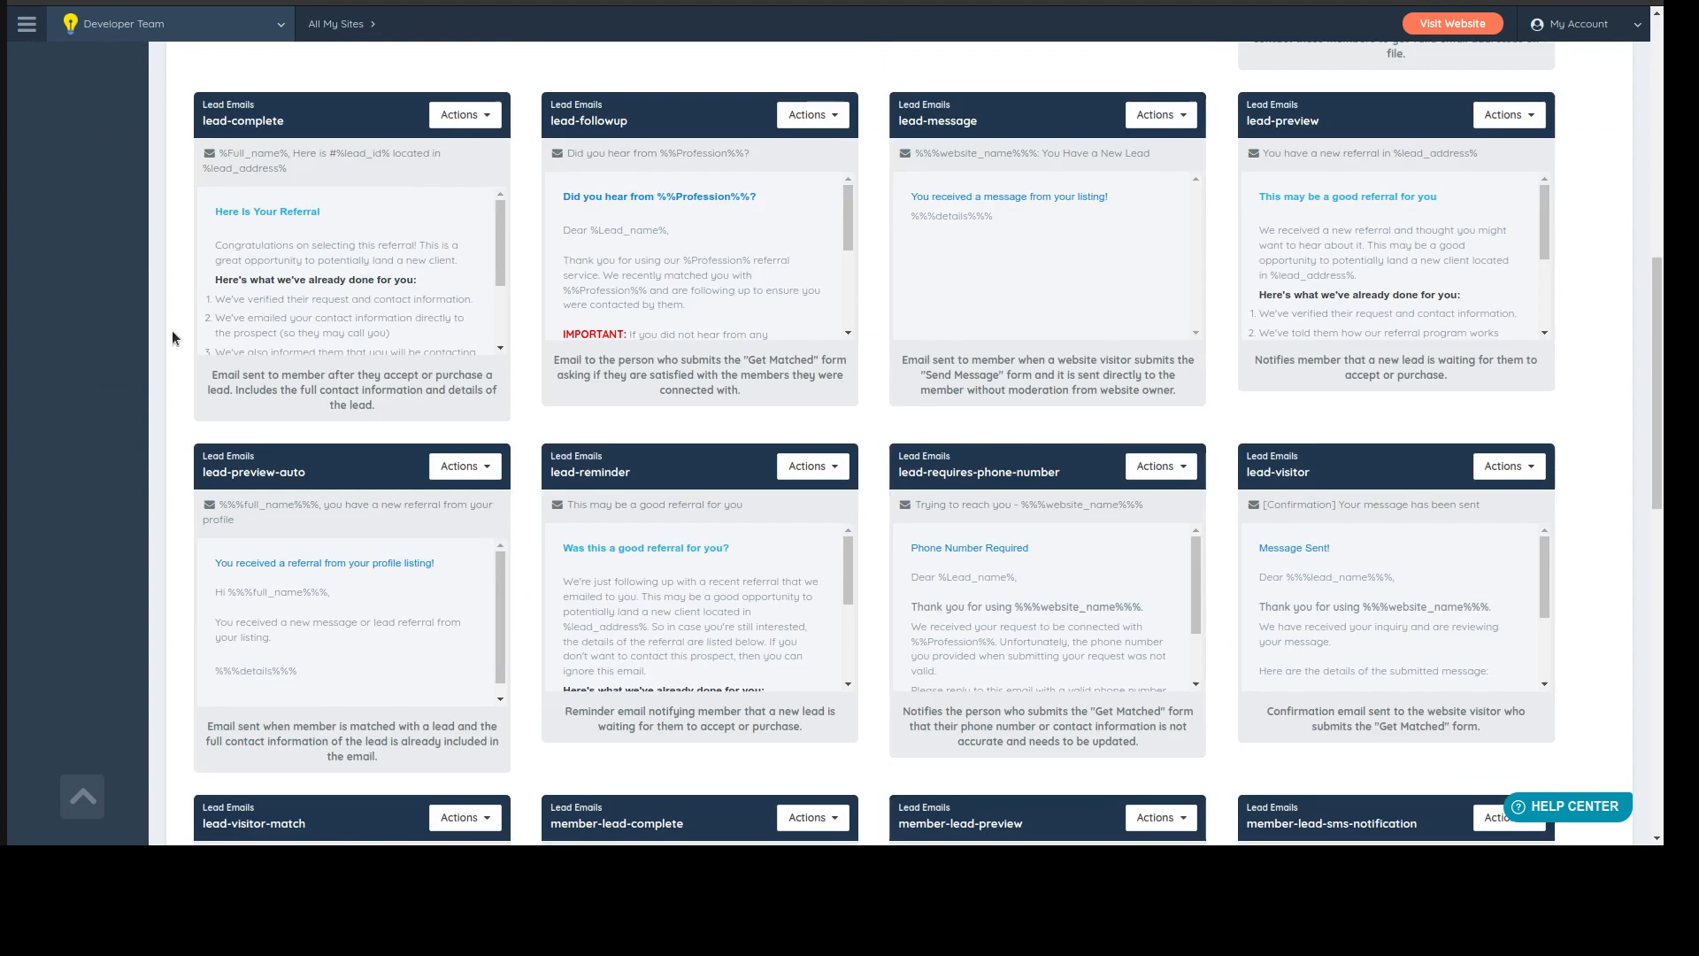
{"action": "scroll", "coordinate": [172, 331], "scroll_direction": "down", "scroll_amount": 4}
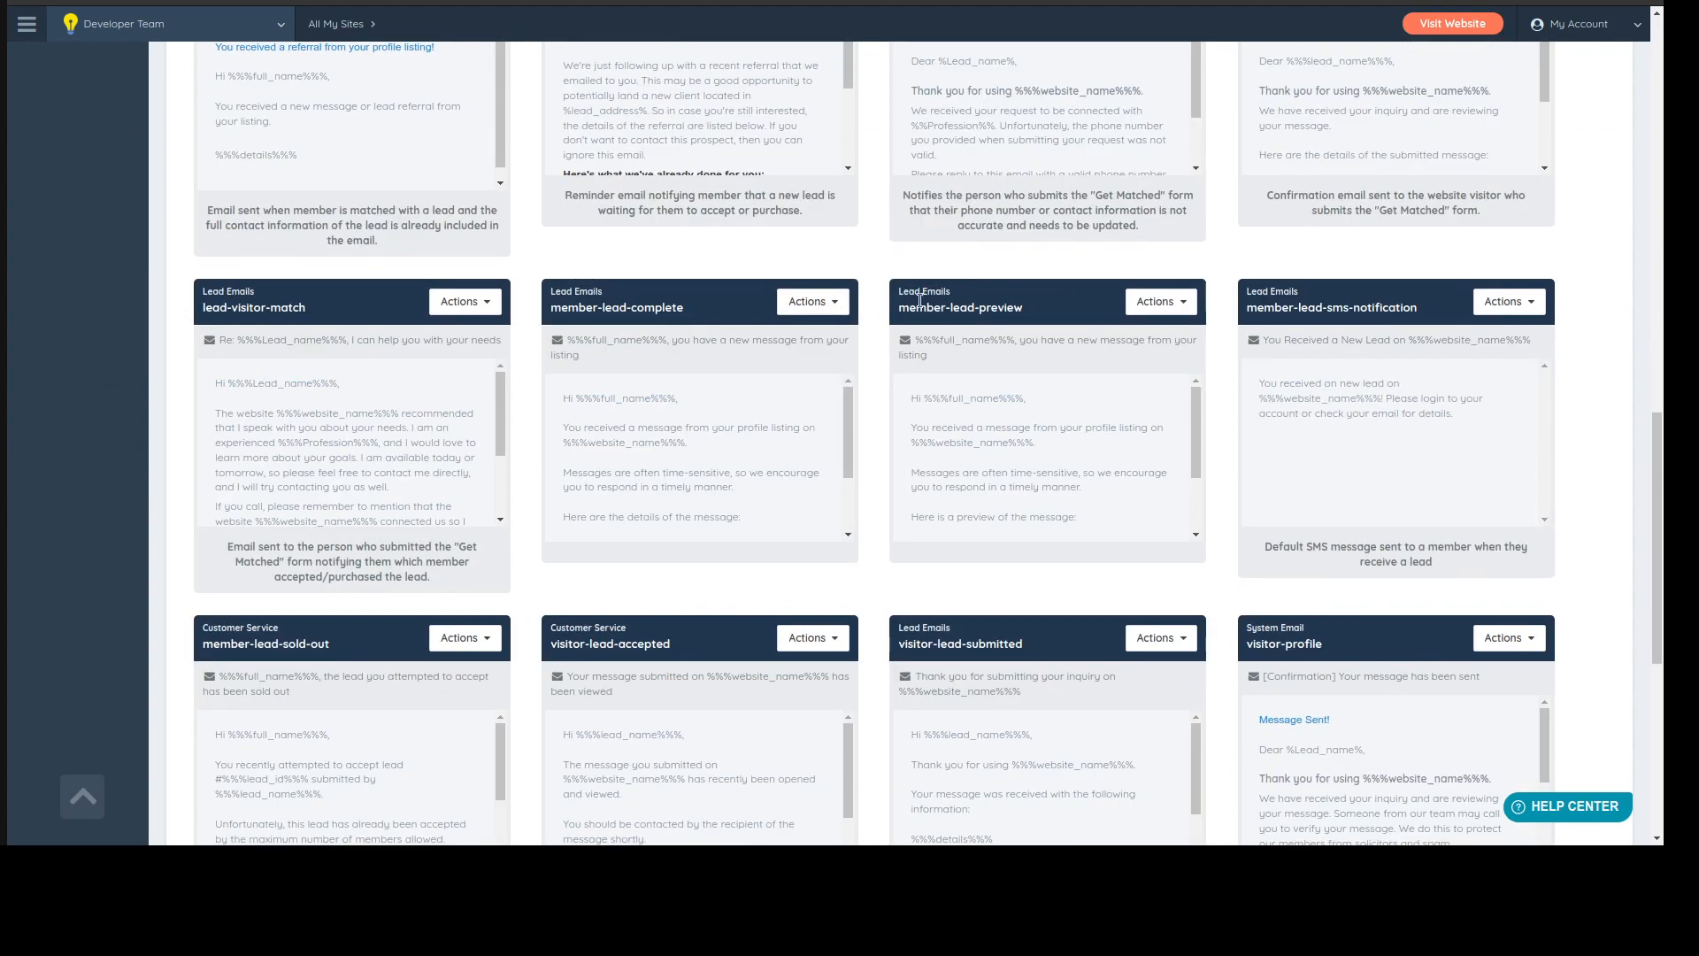
- Open the member-lead-preview email template for customization and examine its message text and the %%%details%%% variable
{"action": "left_click_drag", "start_coordinate": [917, 308], "coordinate": [1023, 308]}
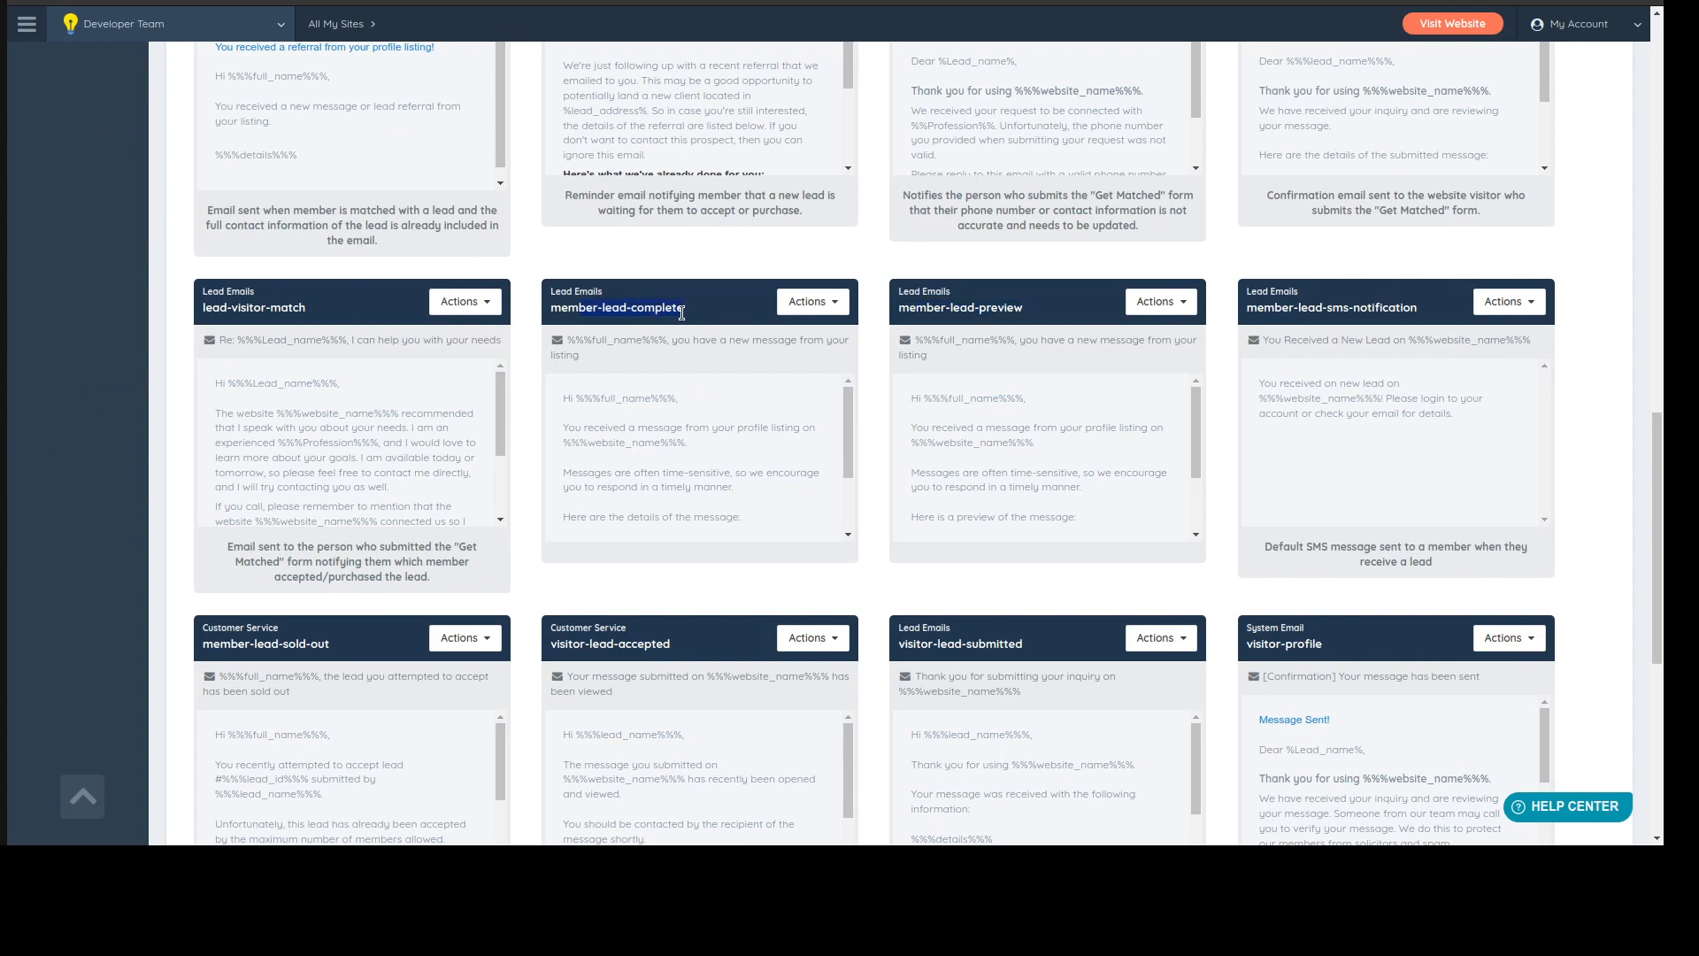
{"action": "left_click", "coordinate": [1158, 302]}
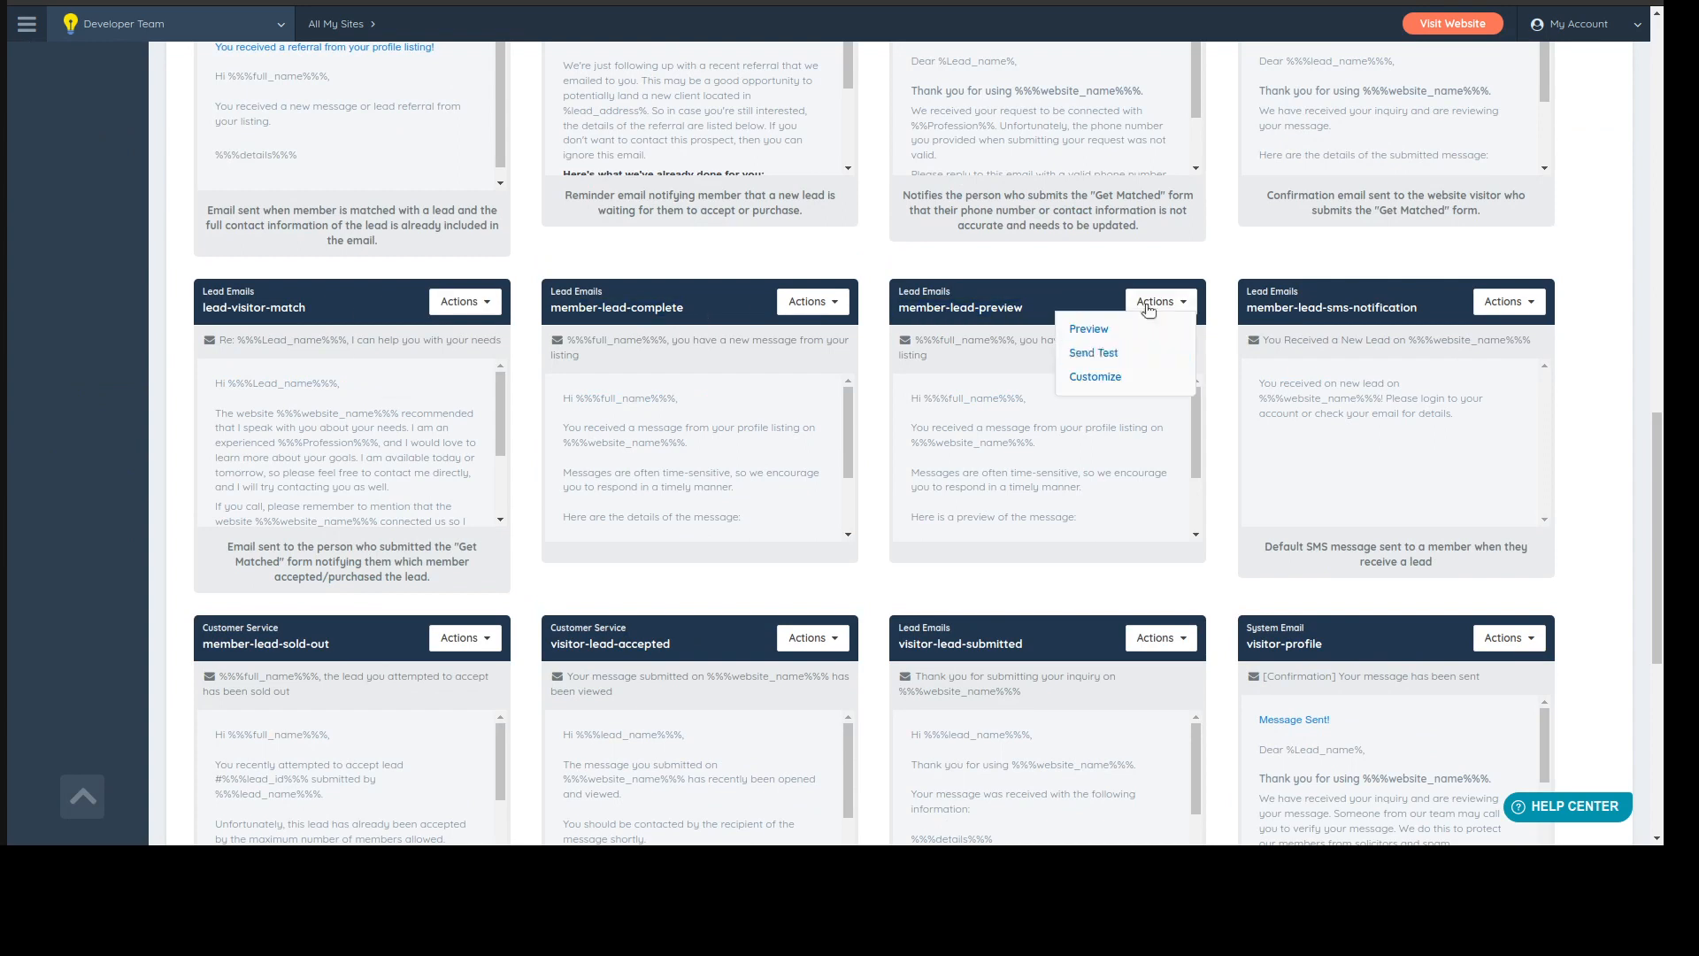
{"action": "left_click", "coordinate": [1108, 380]}
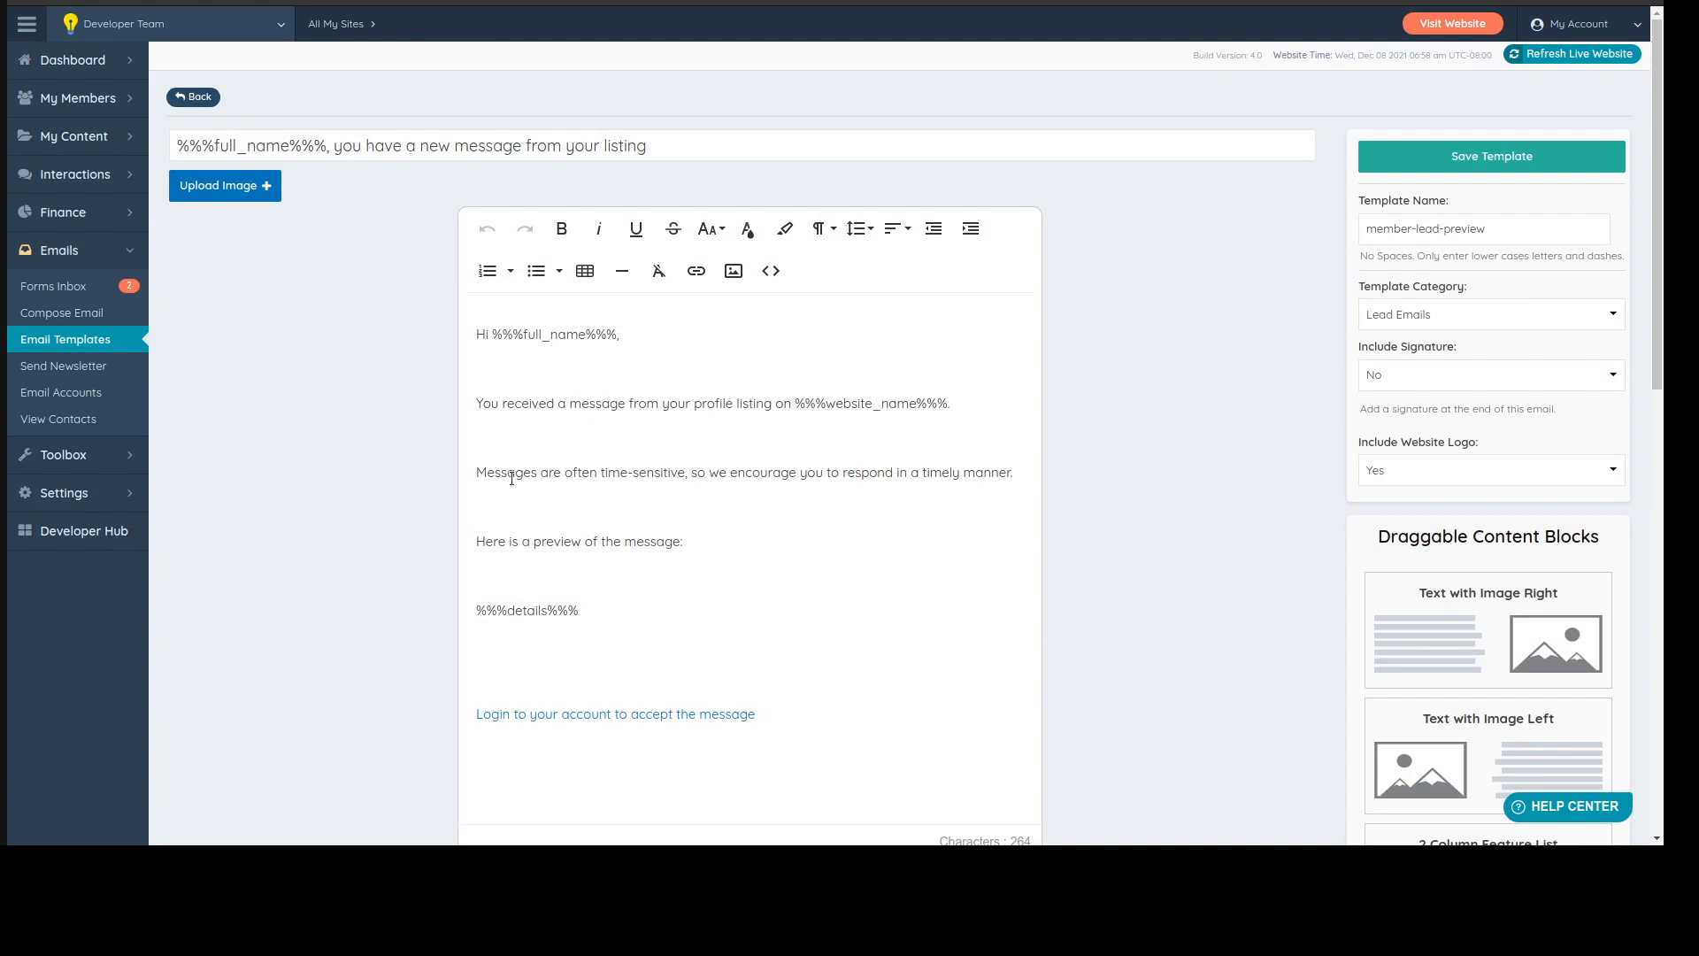
{"action": "left_click", "coordinate": [687, 472]}
{"action": "key", "text": "shift+End"}
{"action": "key", "text": "shift+Home"}
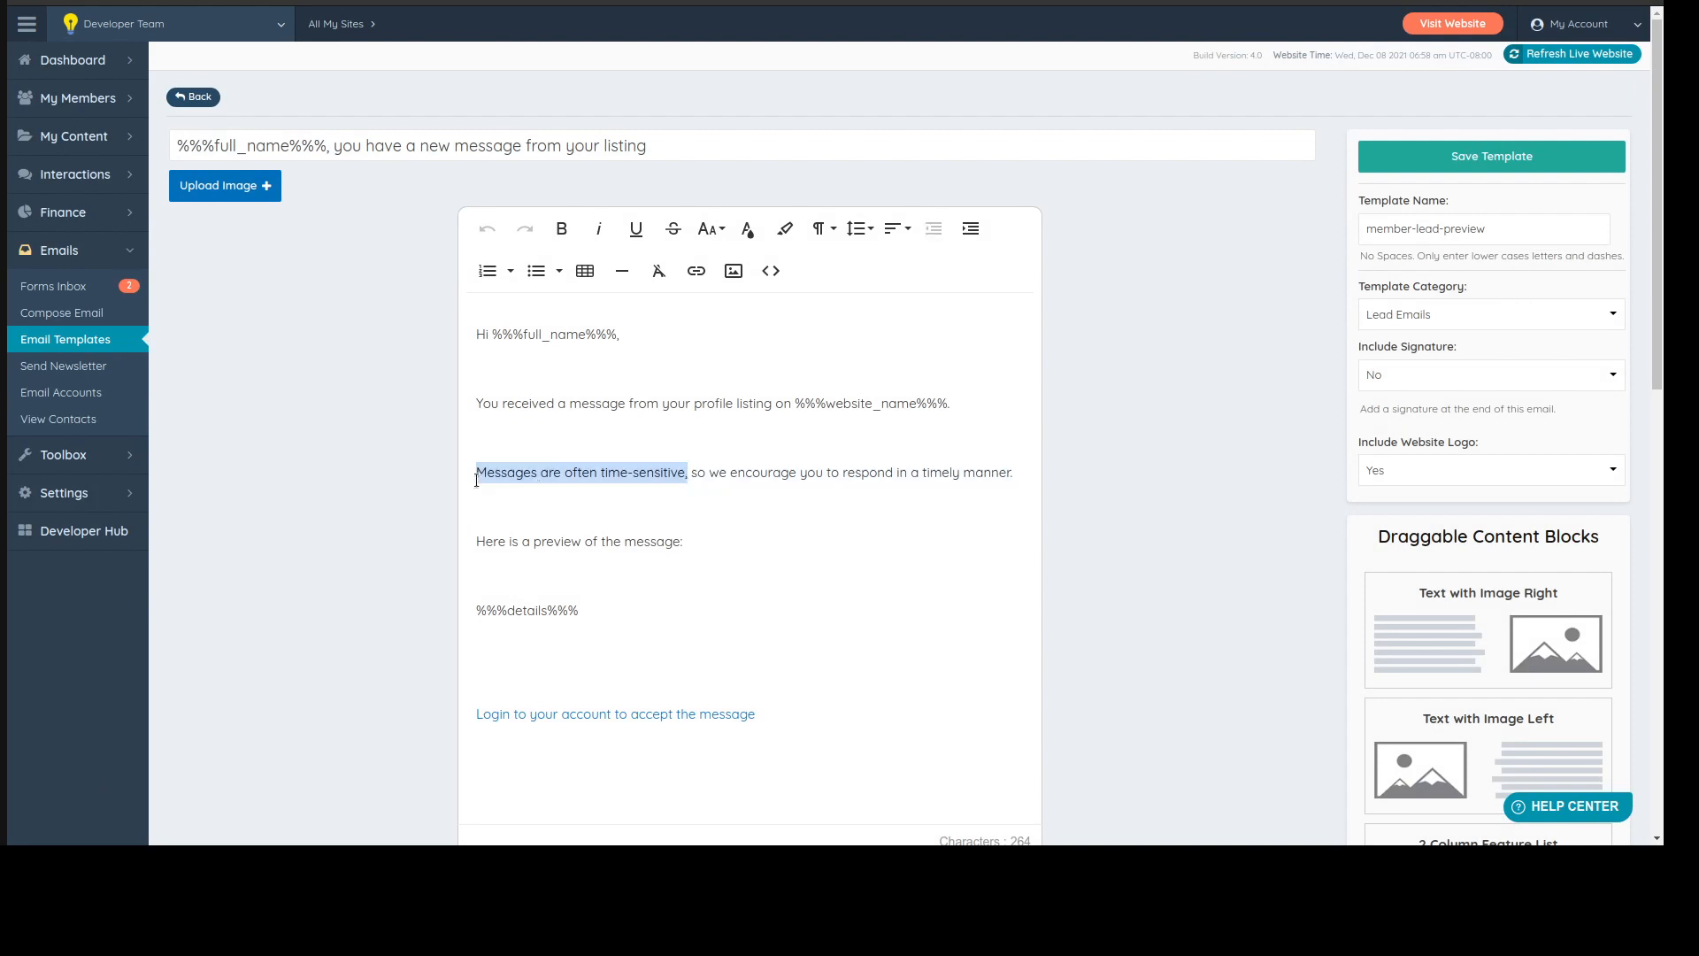
{"action": "left_click", "coordinate": [626, 478]}
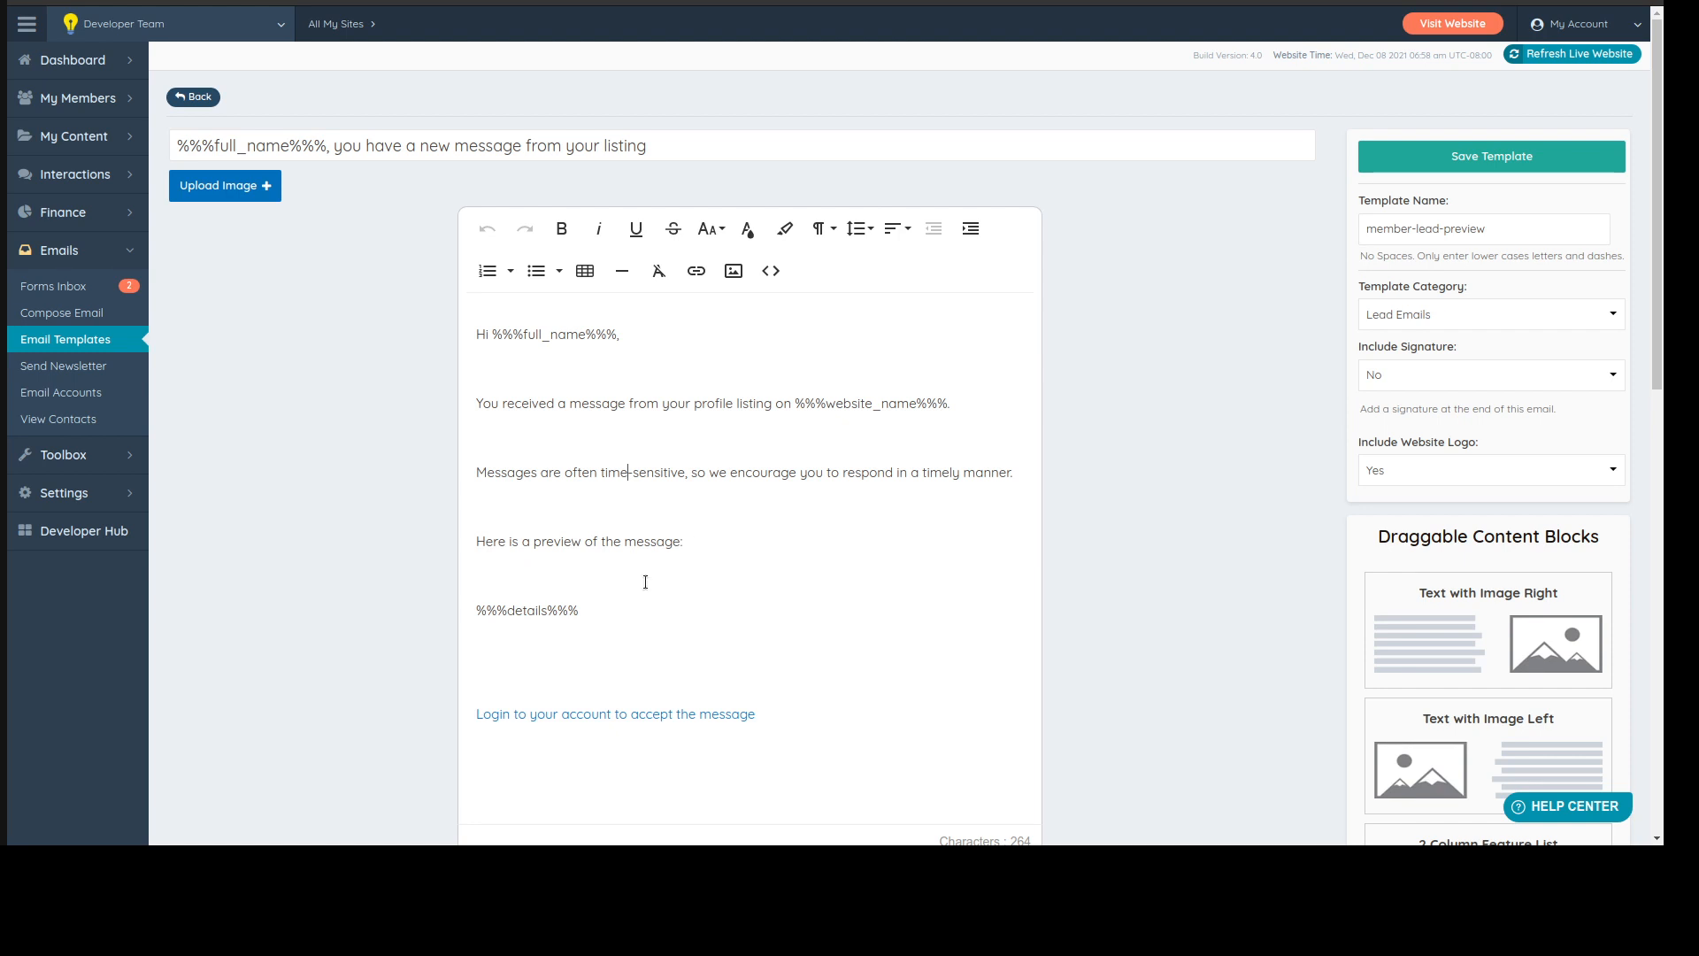
{"action": "left_click_drag", "start_coordinate": [475, 611], "coordinate": [579, 605]}
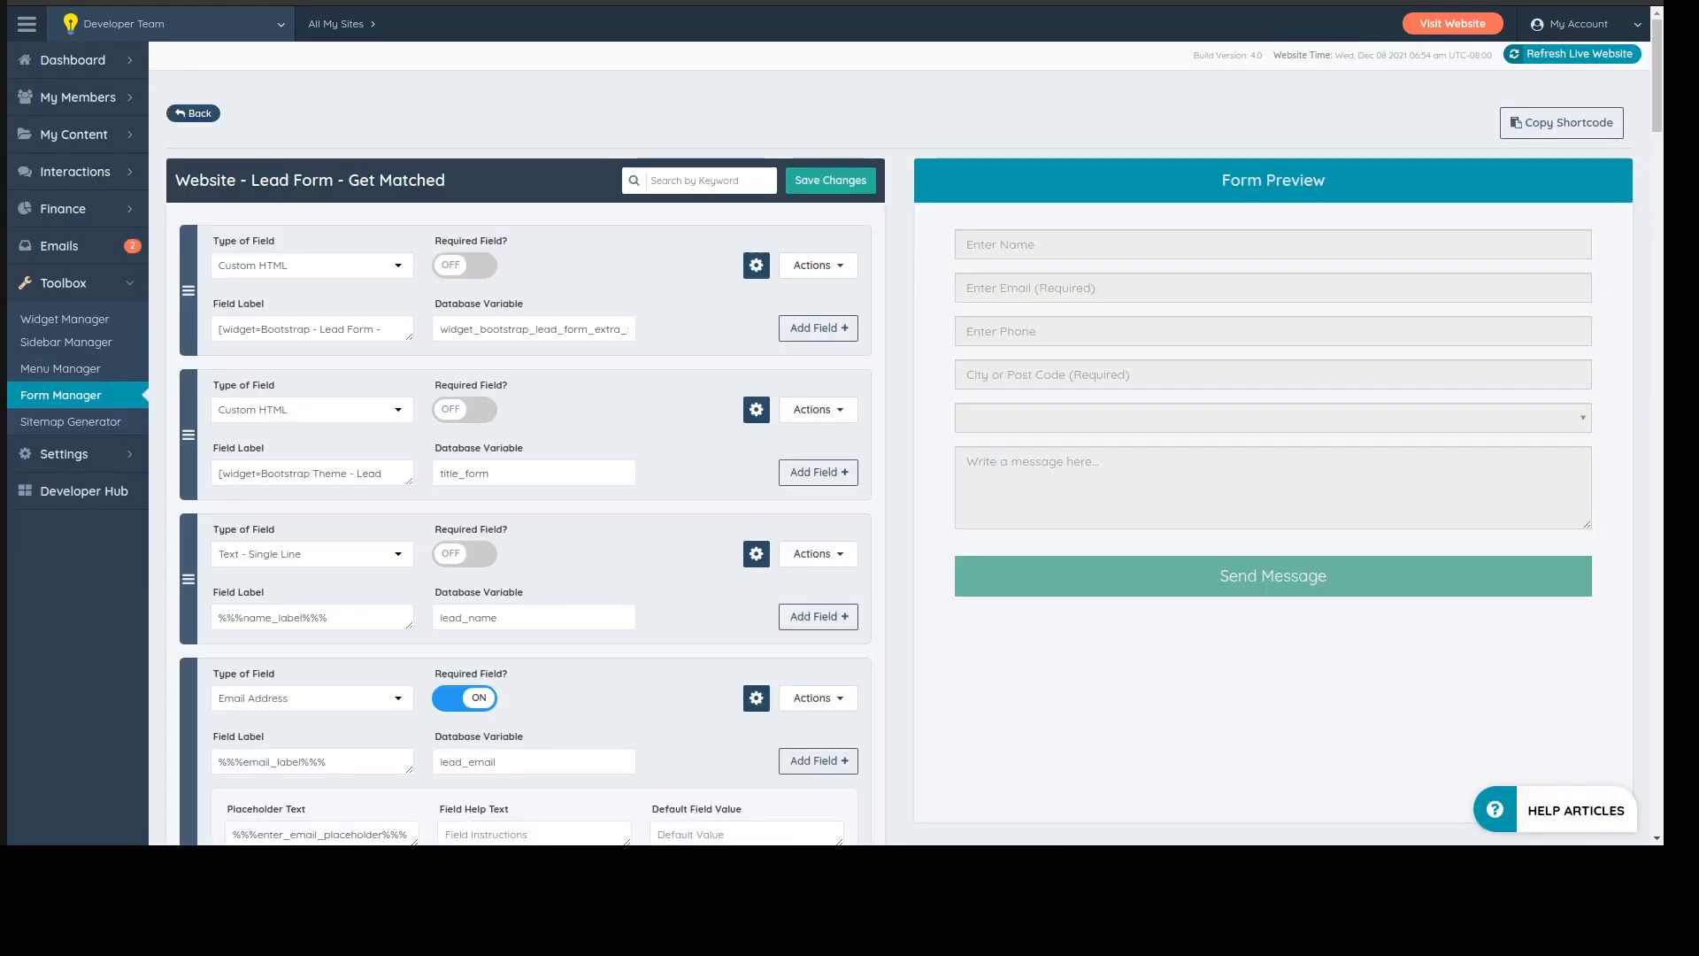
- Check the email field's Lead Previews setting in the Website - Lead Form - Get Matched form
{"action": "scroll", "coordinate": [573, 401], "scroll_direction": "down", "scroll_amount": 2}
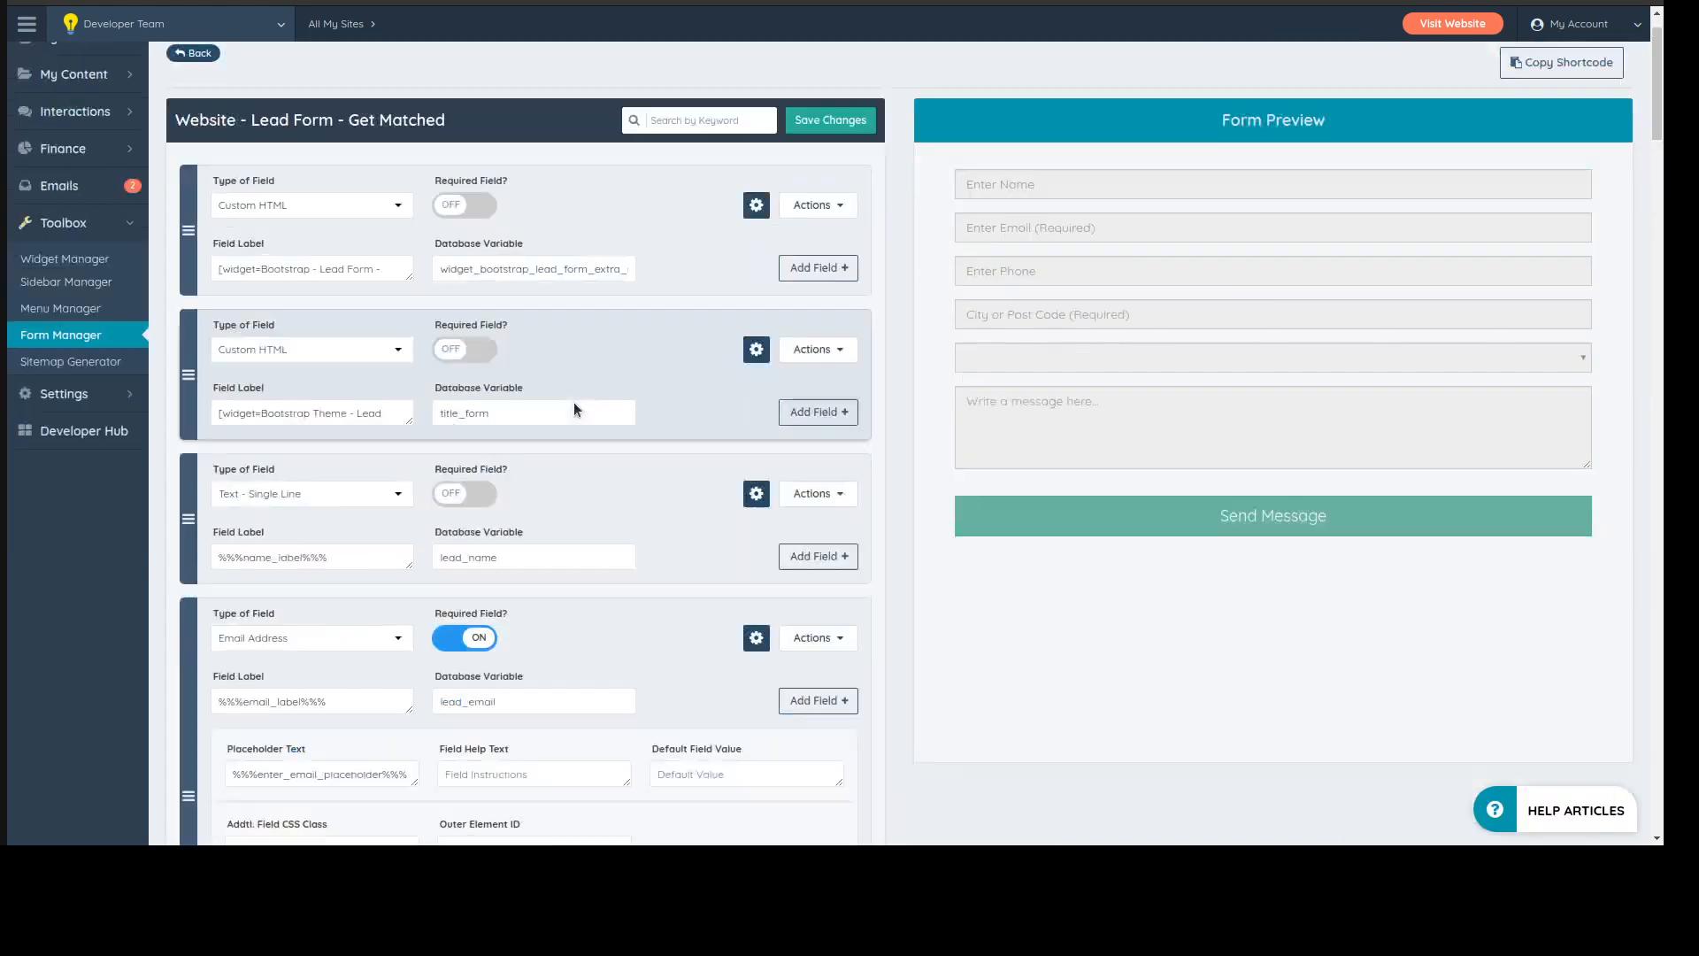
{"action": "scroll", "coordinate": [702, 469], "scroll_direction": "down", "scroll_amount": 3}
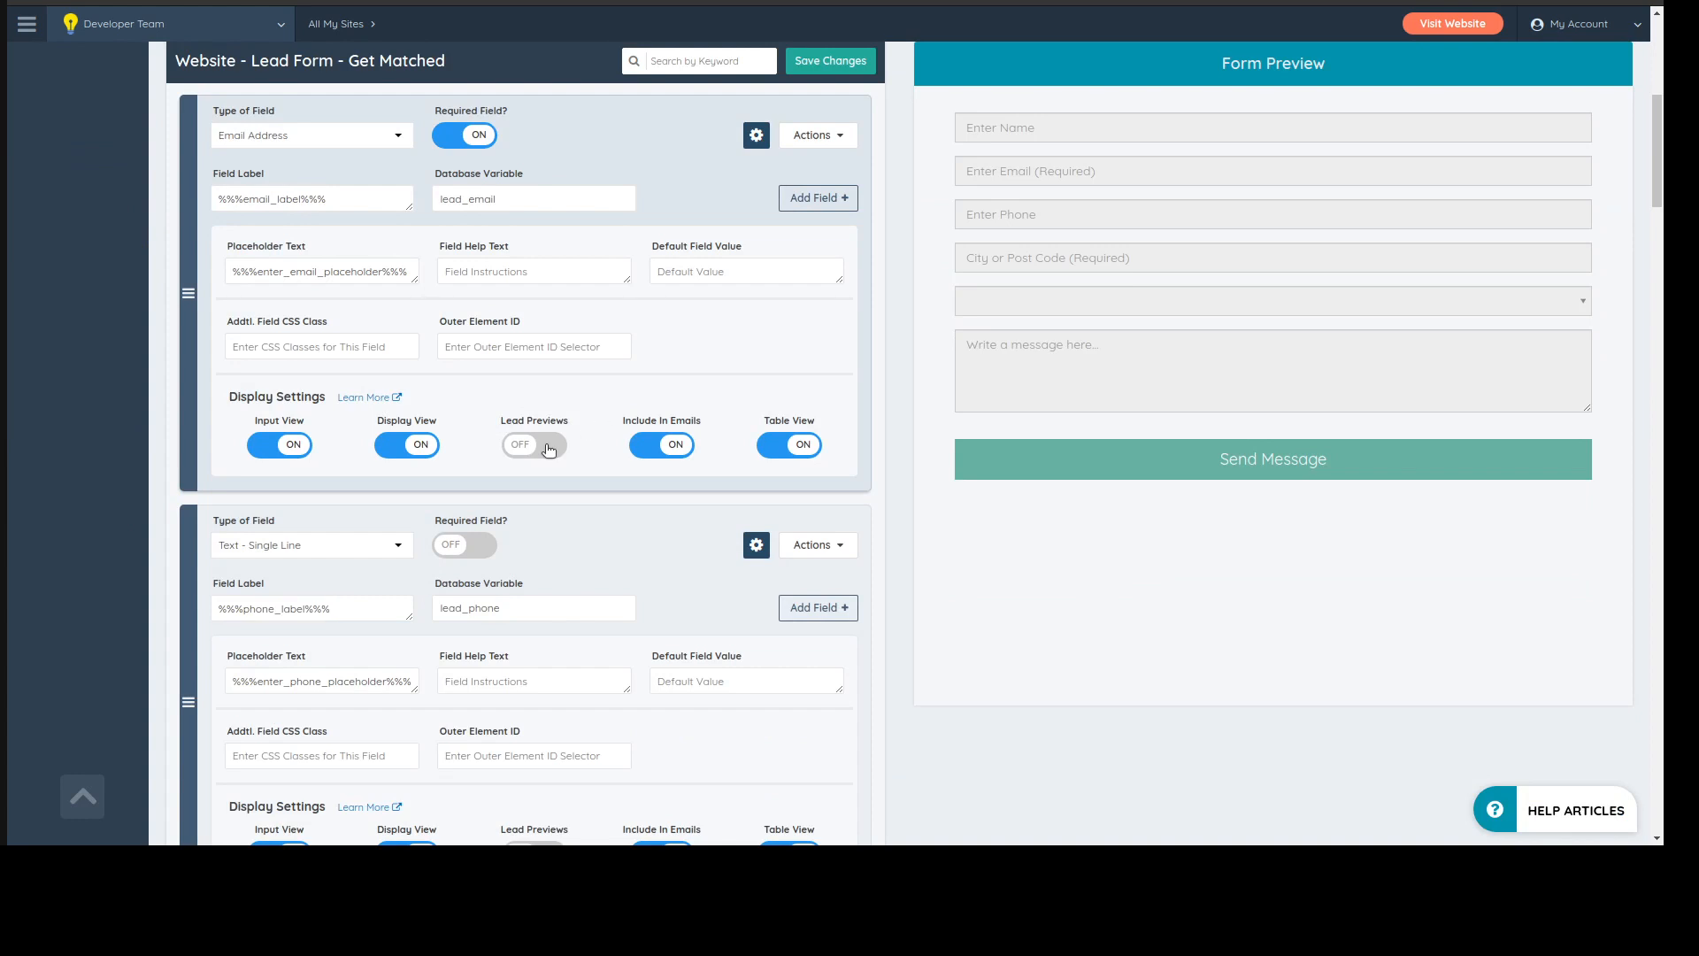
{"action": "scroll", "coordinate": [495, 421], "scroll_direction": "up", "scroll_amount": 1}
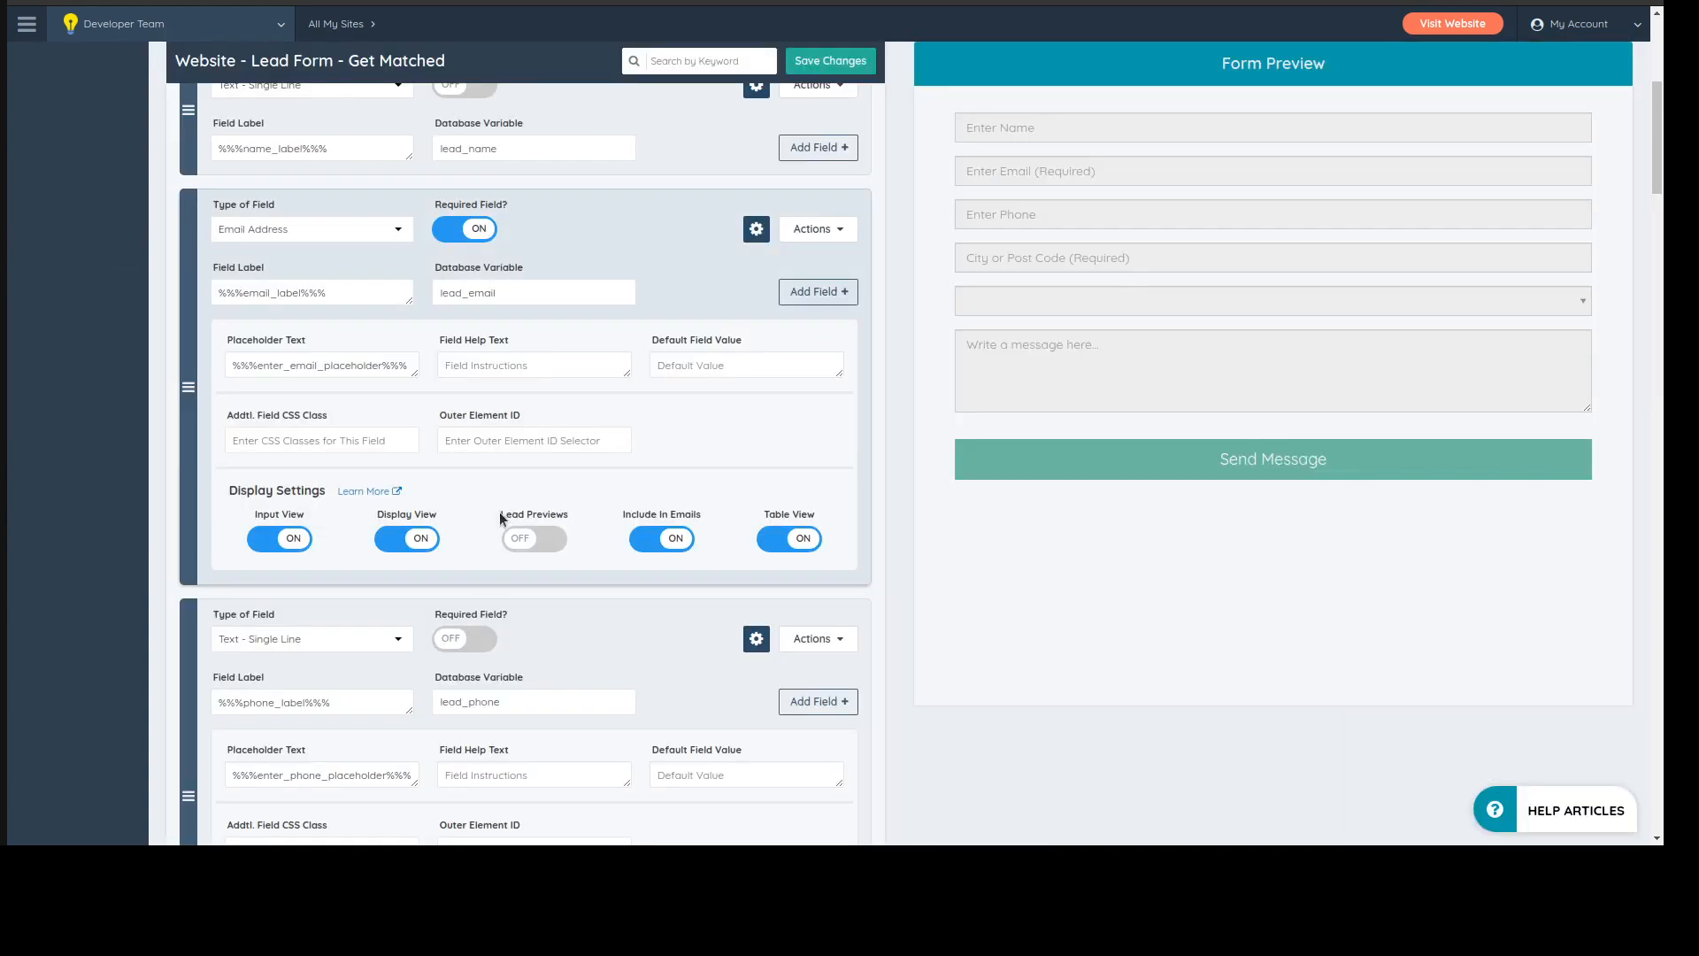
{"action": "scroll", "coordinate": [592, 571], "scroll_direction": "up", "scroll_amount": 6}
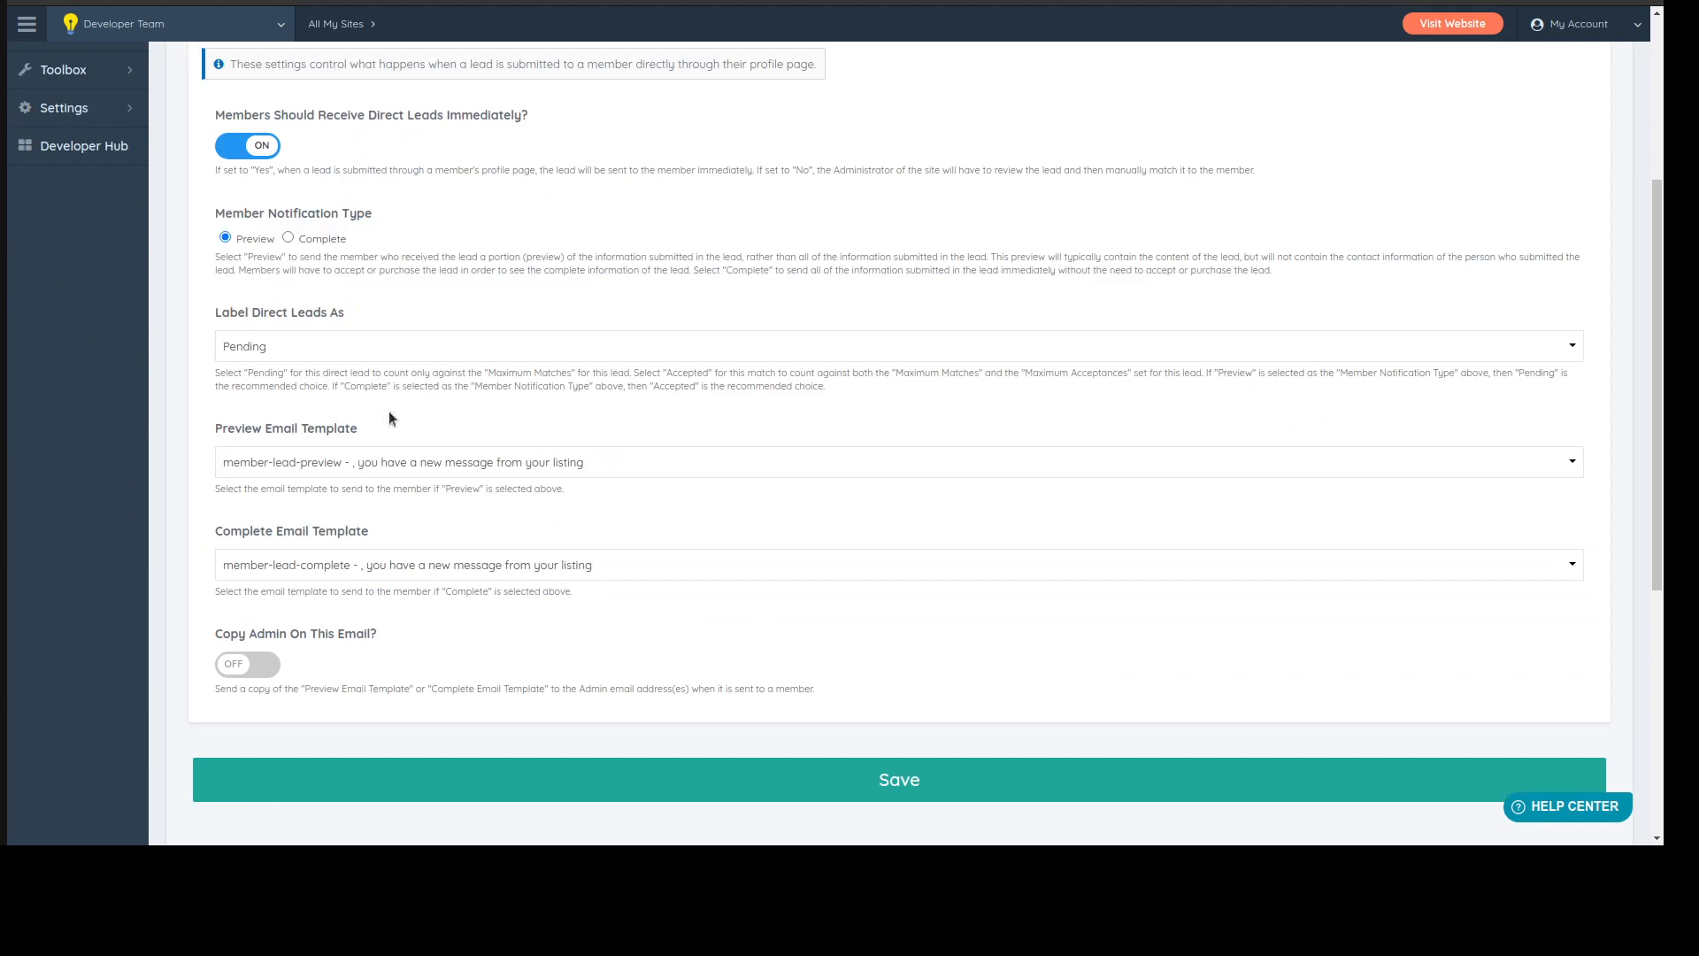
- Review the advanced lead settings for receiving direct leads and for receiving indirect leads, including notification type and email templates
{"action": "scroll", "coordinate": [400, 474], "scroll_direction": "up", "scroll_amount": 5}
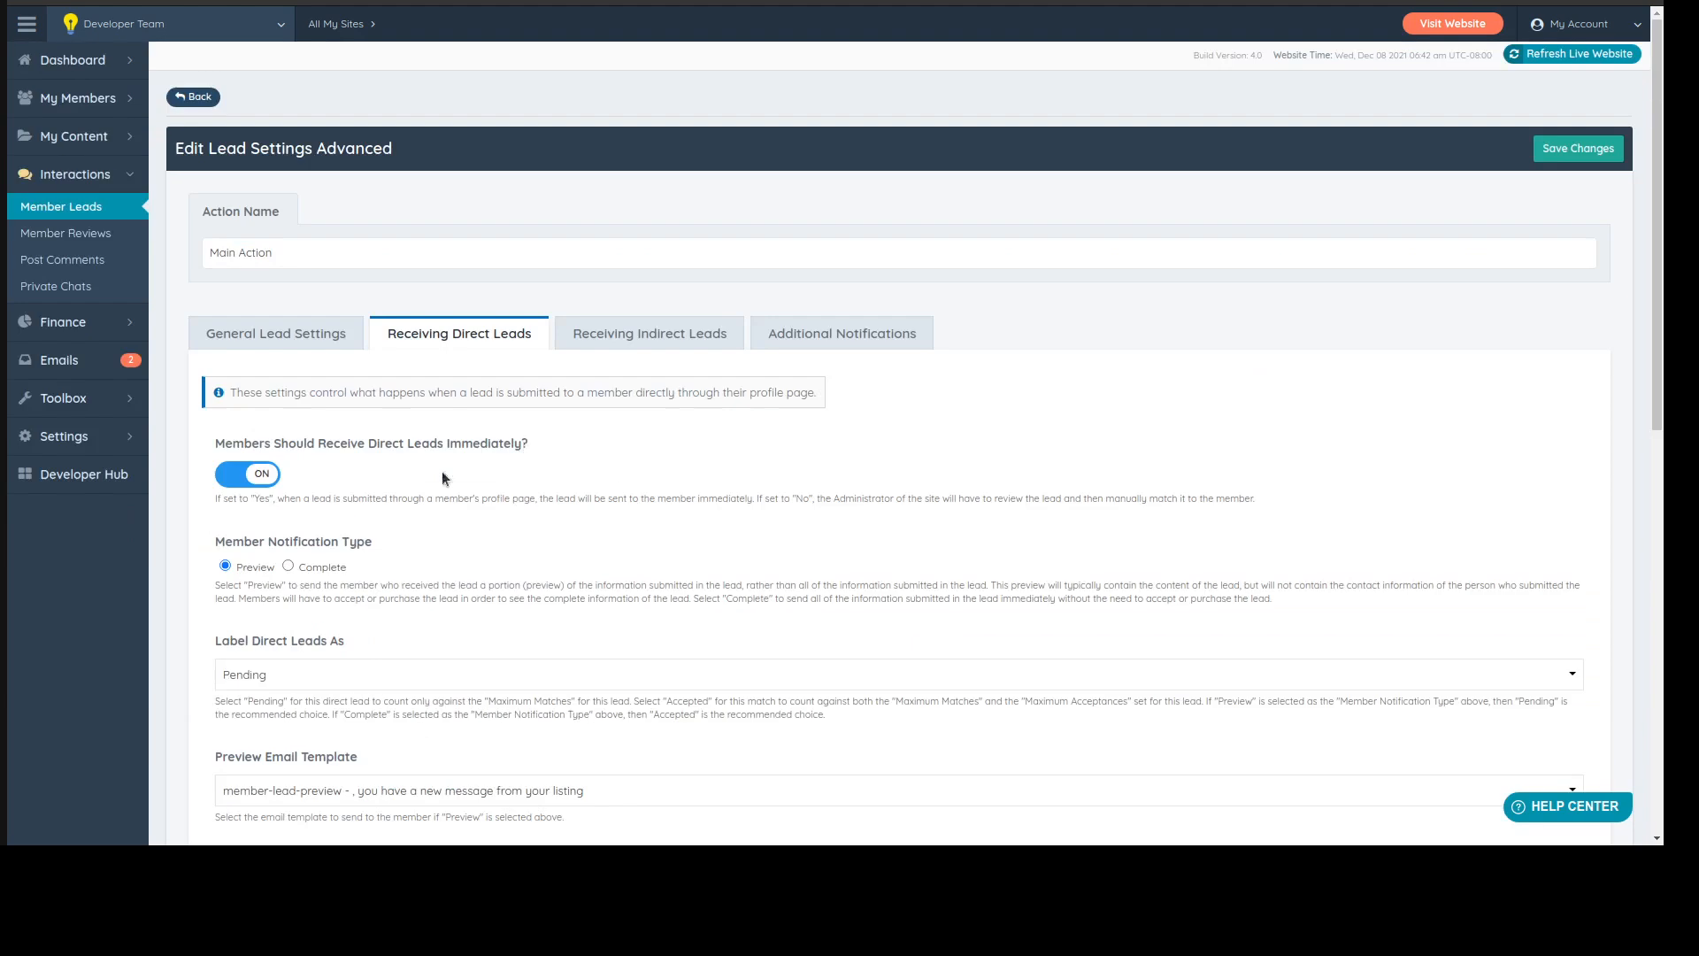
{"action": "scroll", "coordinate": [522, 442], "scroll_direction": "down", "scroll_amount": 5}
{"action": "scroll", "coordinate": [467, 349], "scroll_direction": "up", "scroll_amount": 4}
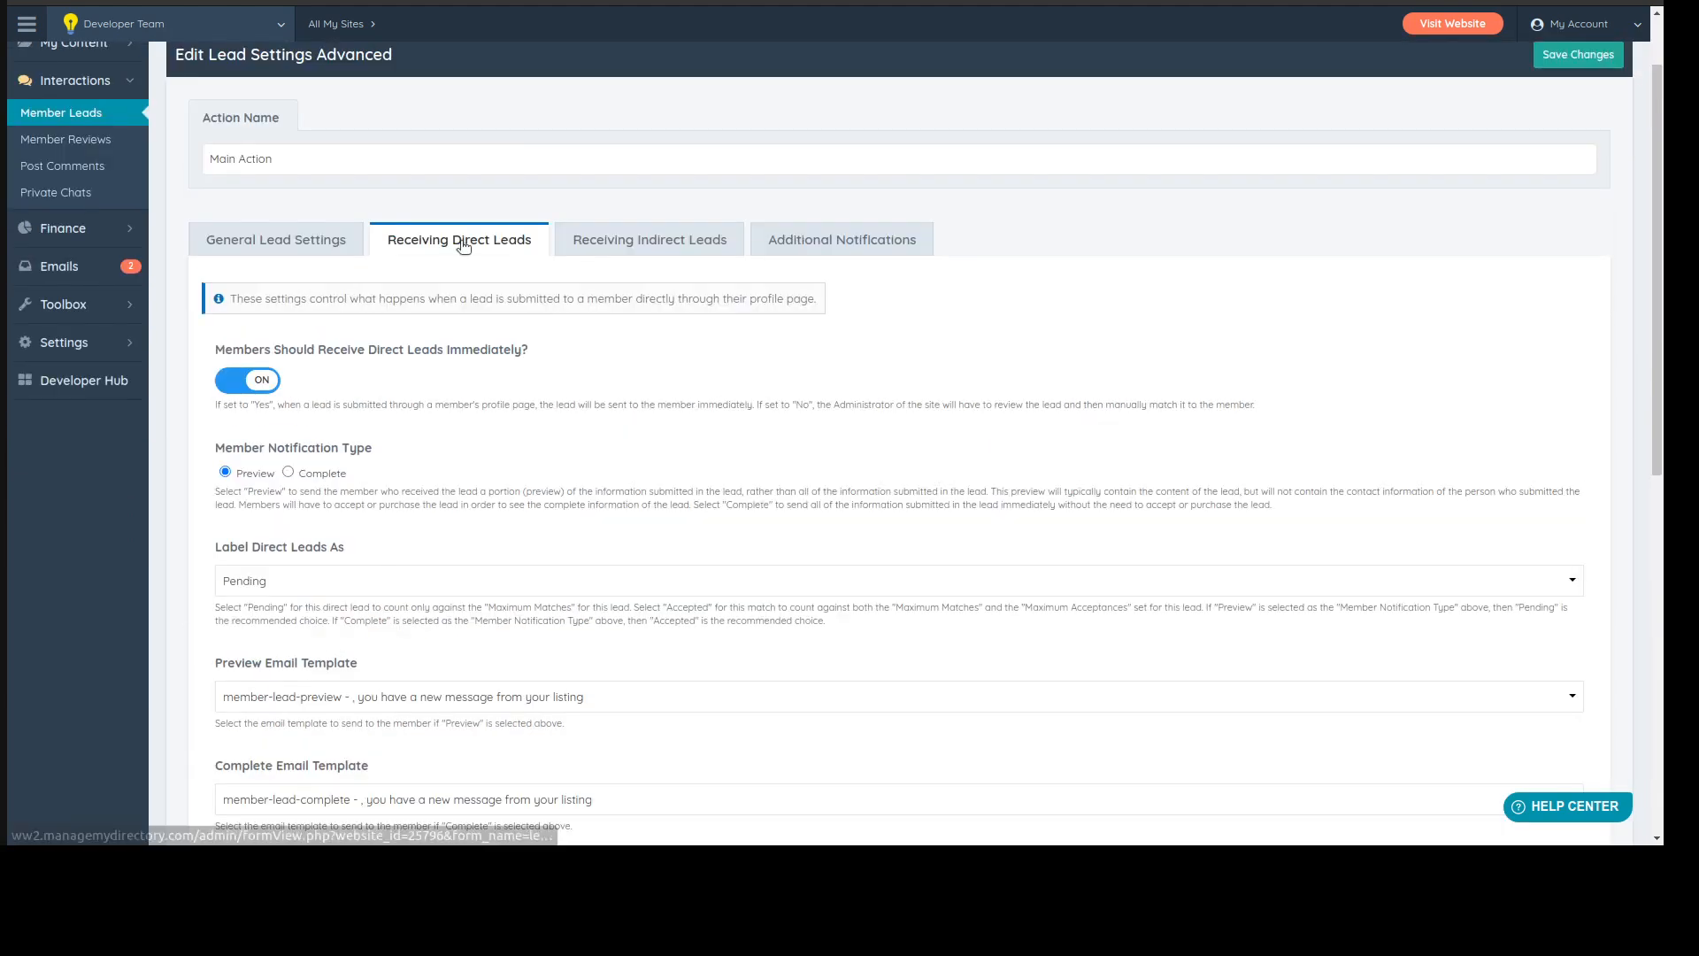
{"action": "left_click", "coordinate": [653, 242]}
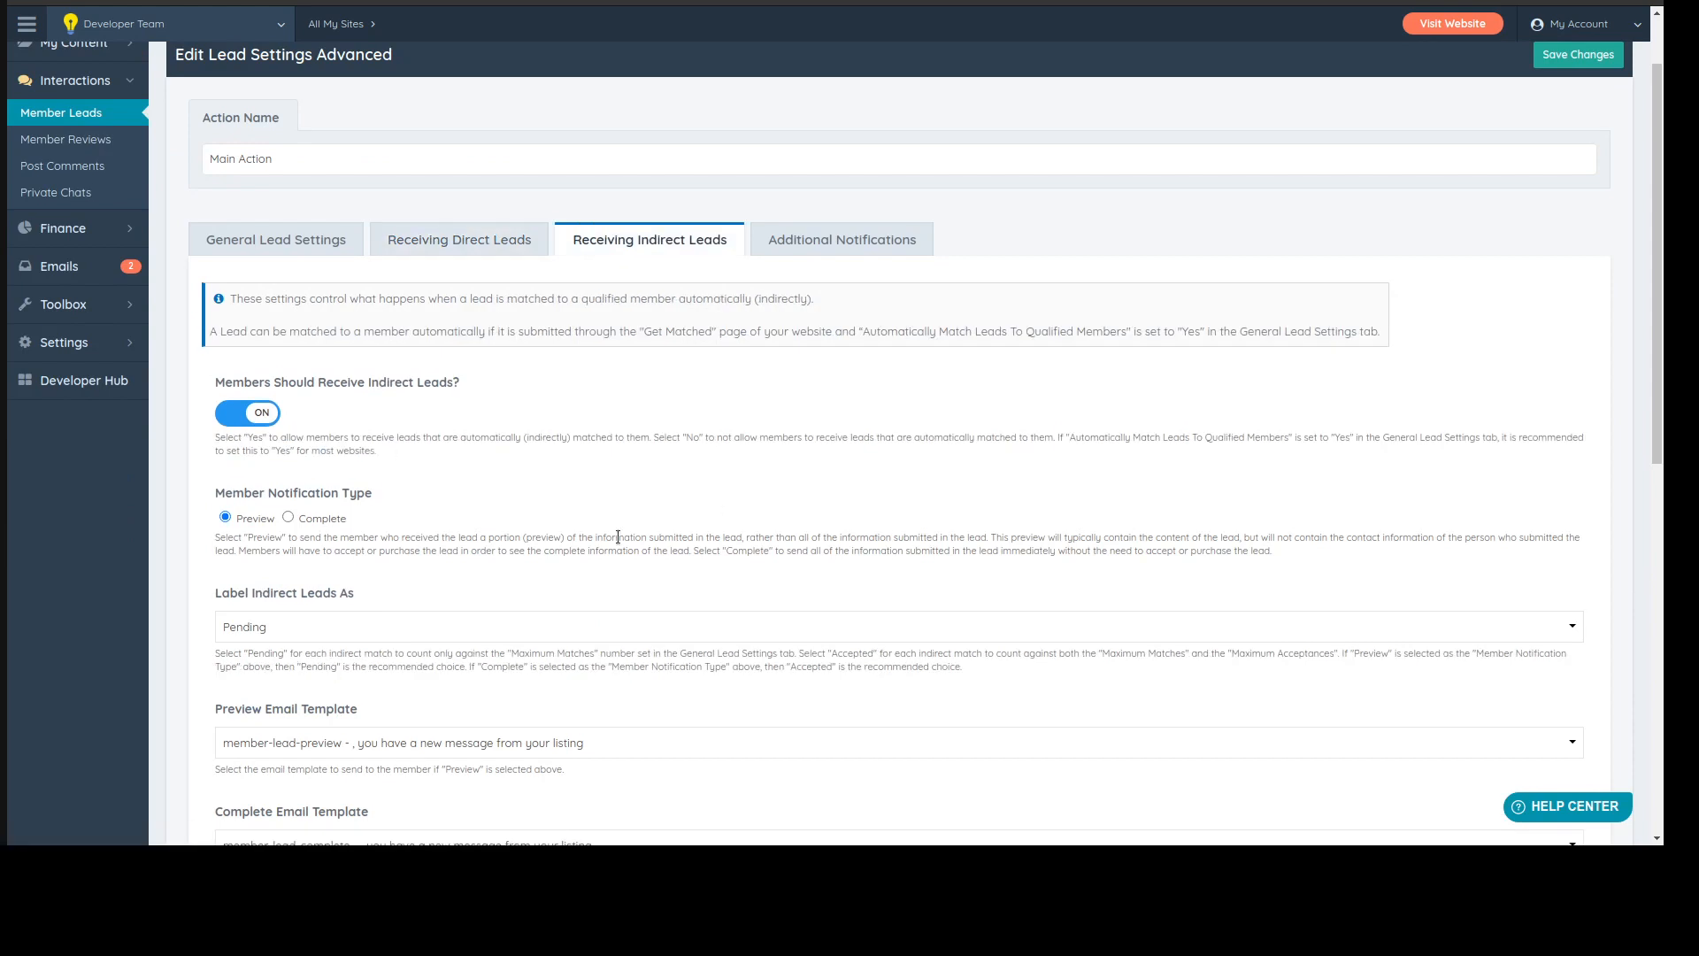
{"action": "scroll", "coordinate": [593, 514], "scroll_direction": "down", "scroll_amount": 4}
{"action": "scroll", "coordinate": [523, 451], "scroll_direction": "up", "scroll_amount": 5}
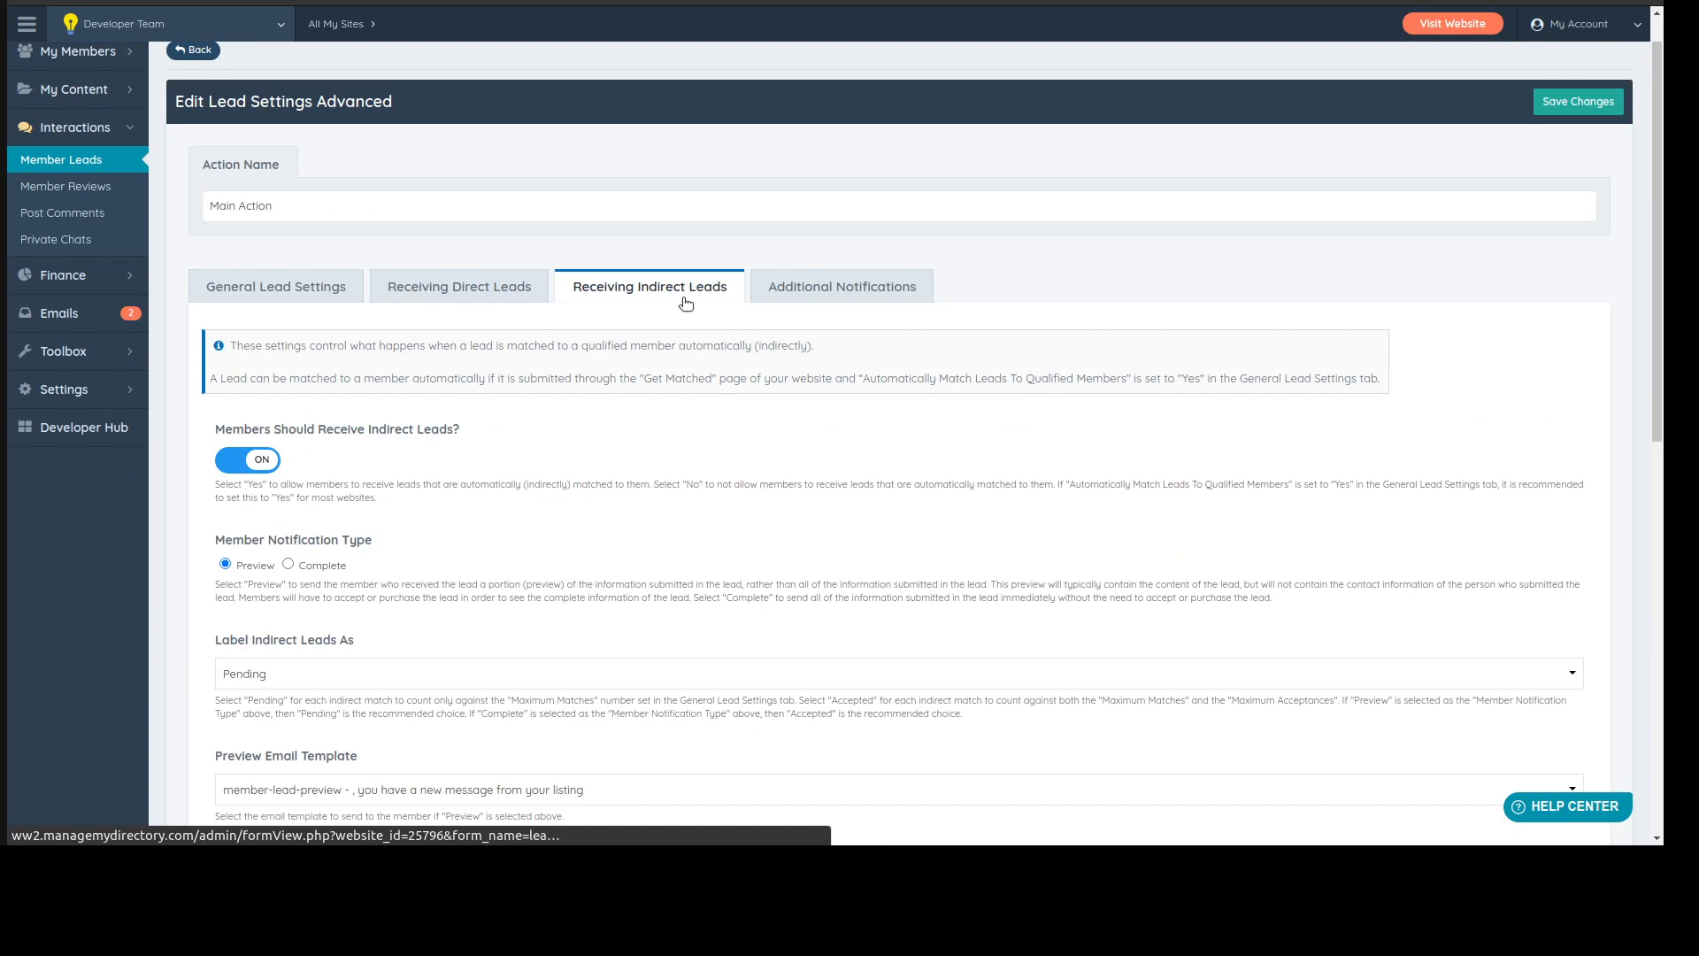
- Review the additional Admin notifications for submitted leads, extra email addresses, declined leads and purchase attempts
{"action": "left_click", "coordinate": [882, 291]}
{"action": "scroll", "coordinate": [302, 294], "scroll_direction": "down", "scroll_amount": 2}
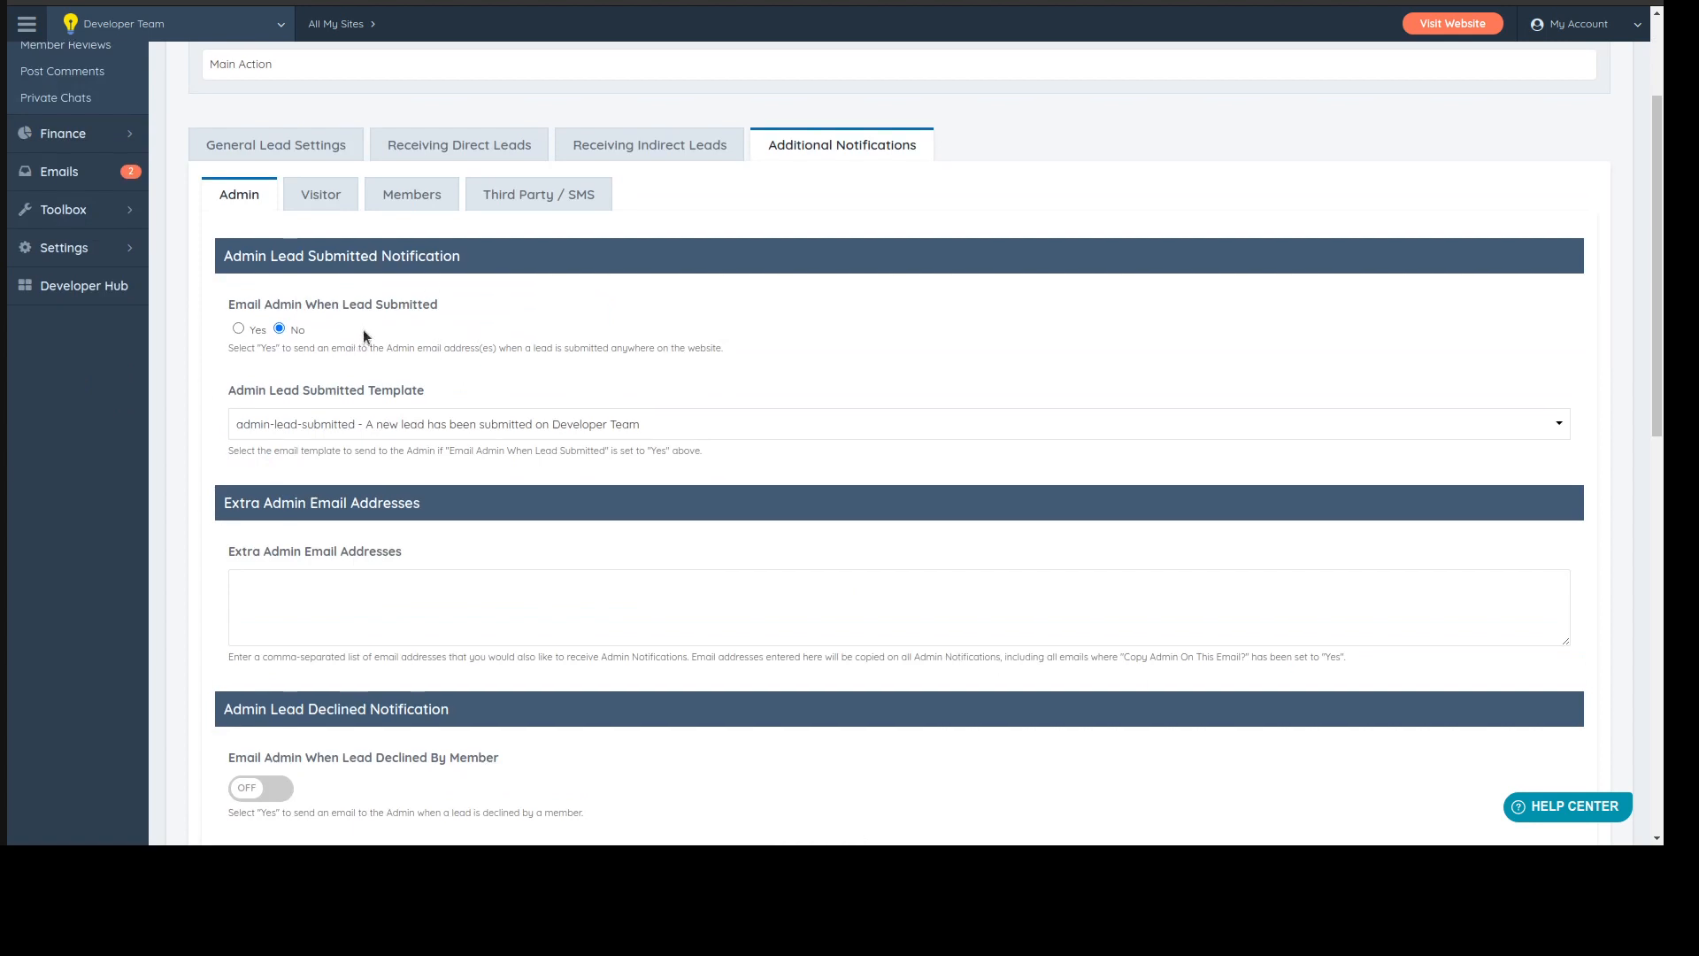
{"action": "scroll", "coordinate": [353, 395], "scroll_direction": "down", "scroll_amount": 3}
{"action": "left_click", "coordinate": [354, 395]}
{"action": "scroll", "coordinate": [382, 380], "scroll_direction": "down", "scroll_amount": 3}
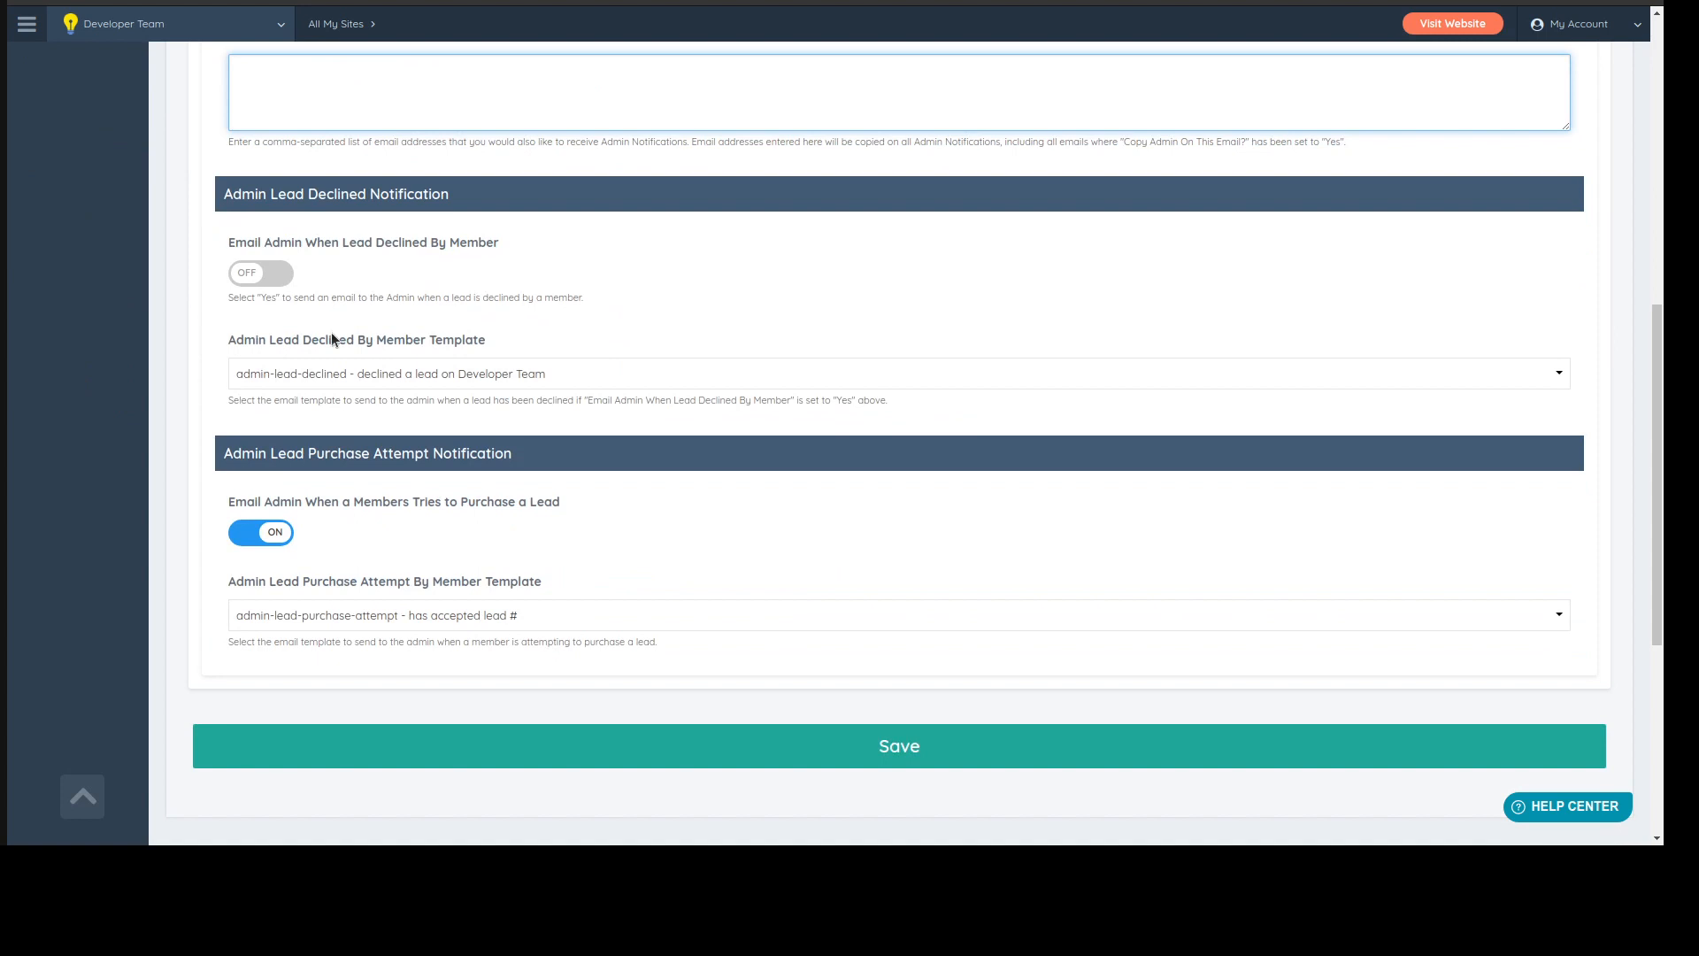
{"action": "scroll", "coordinate": [379, 258], "scroll_direction": "down", "scroll_amount": 3}
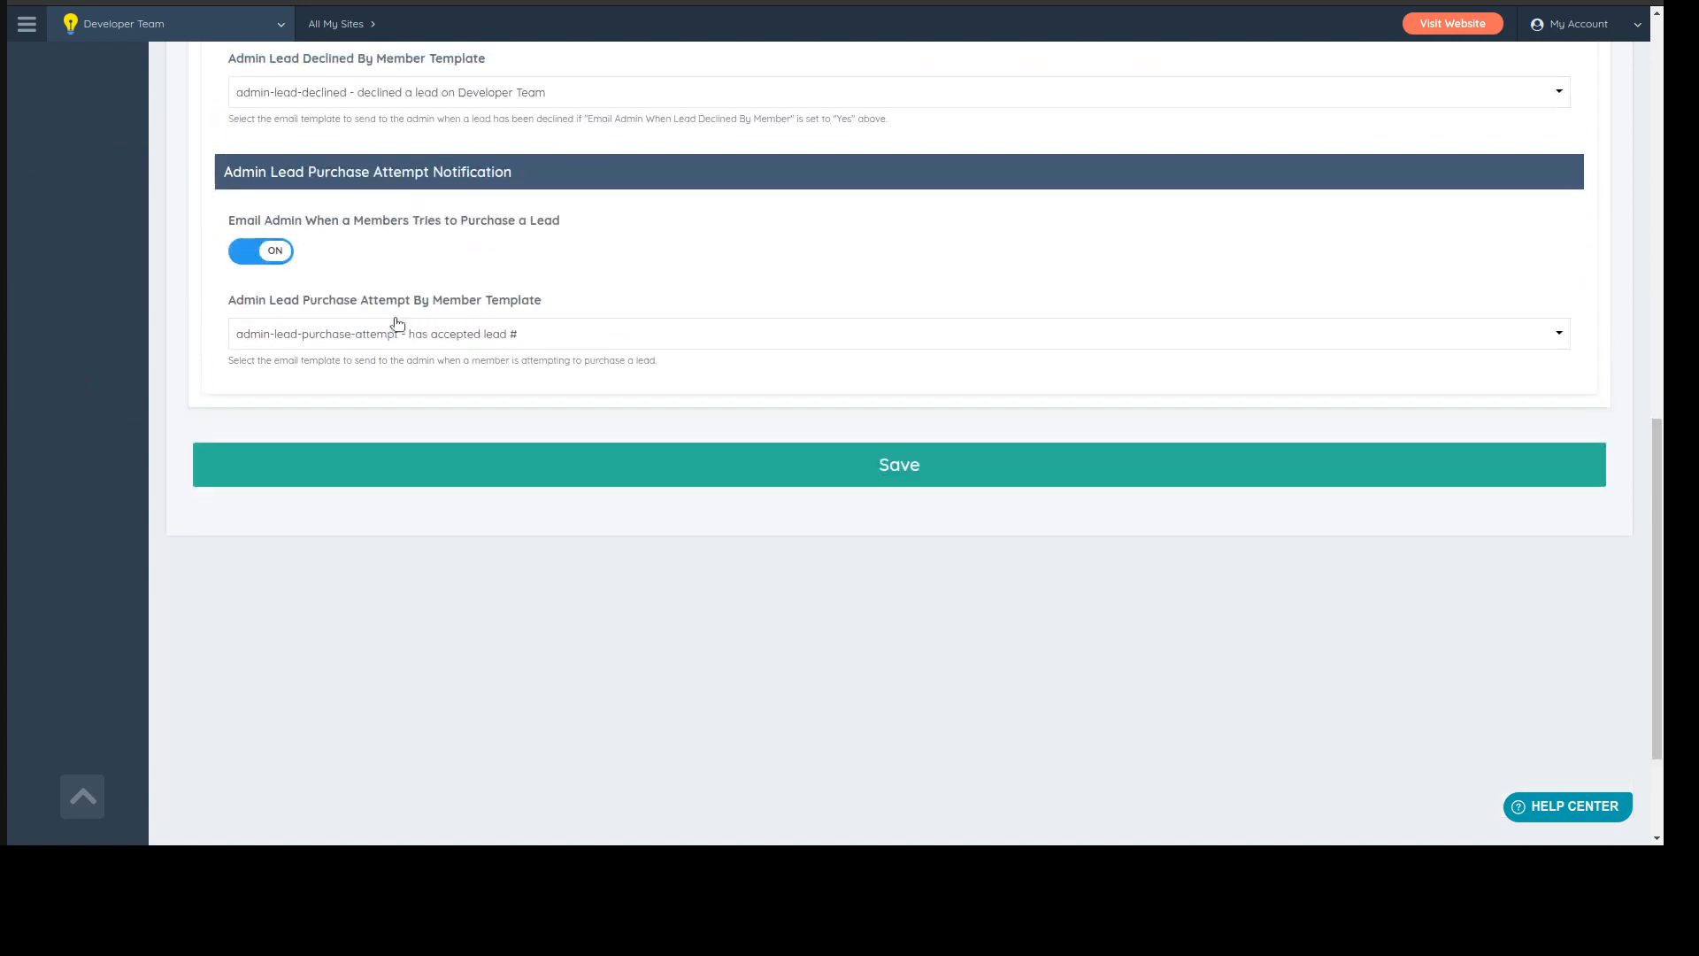
{"action": "scroll", "coordinate": [406, 343], "scroll_direction": "up", "scroll_amount": 10}
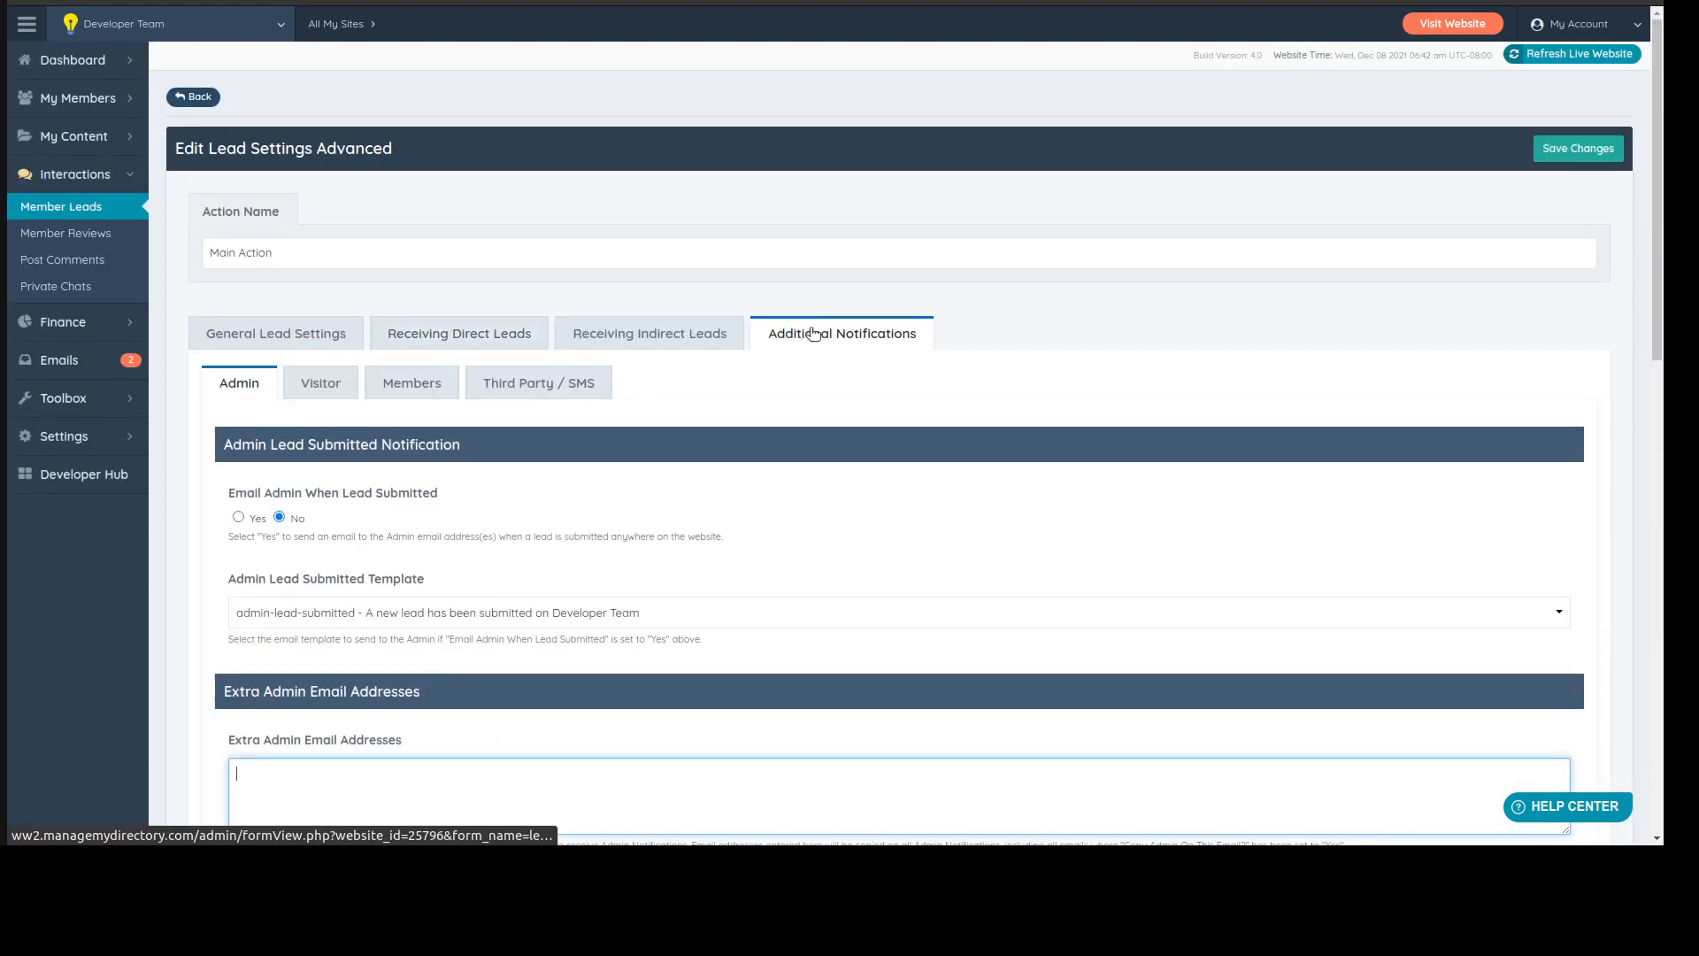
{"action": "scroll", "coordinate": [593, 510], "scroll_direction": "down", "scroll_amount": 3}
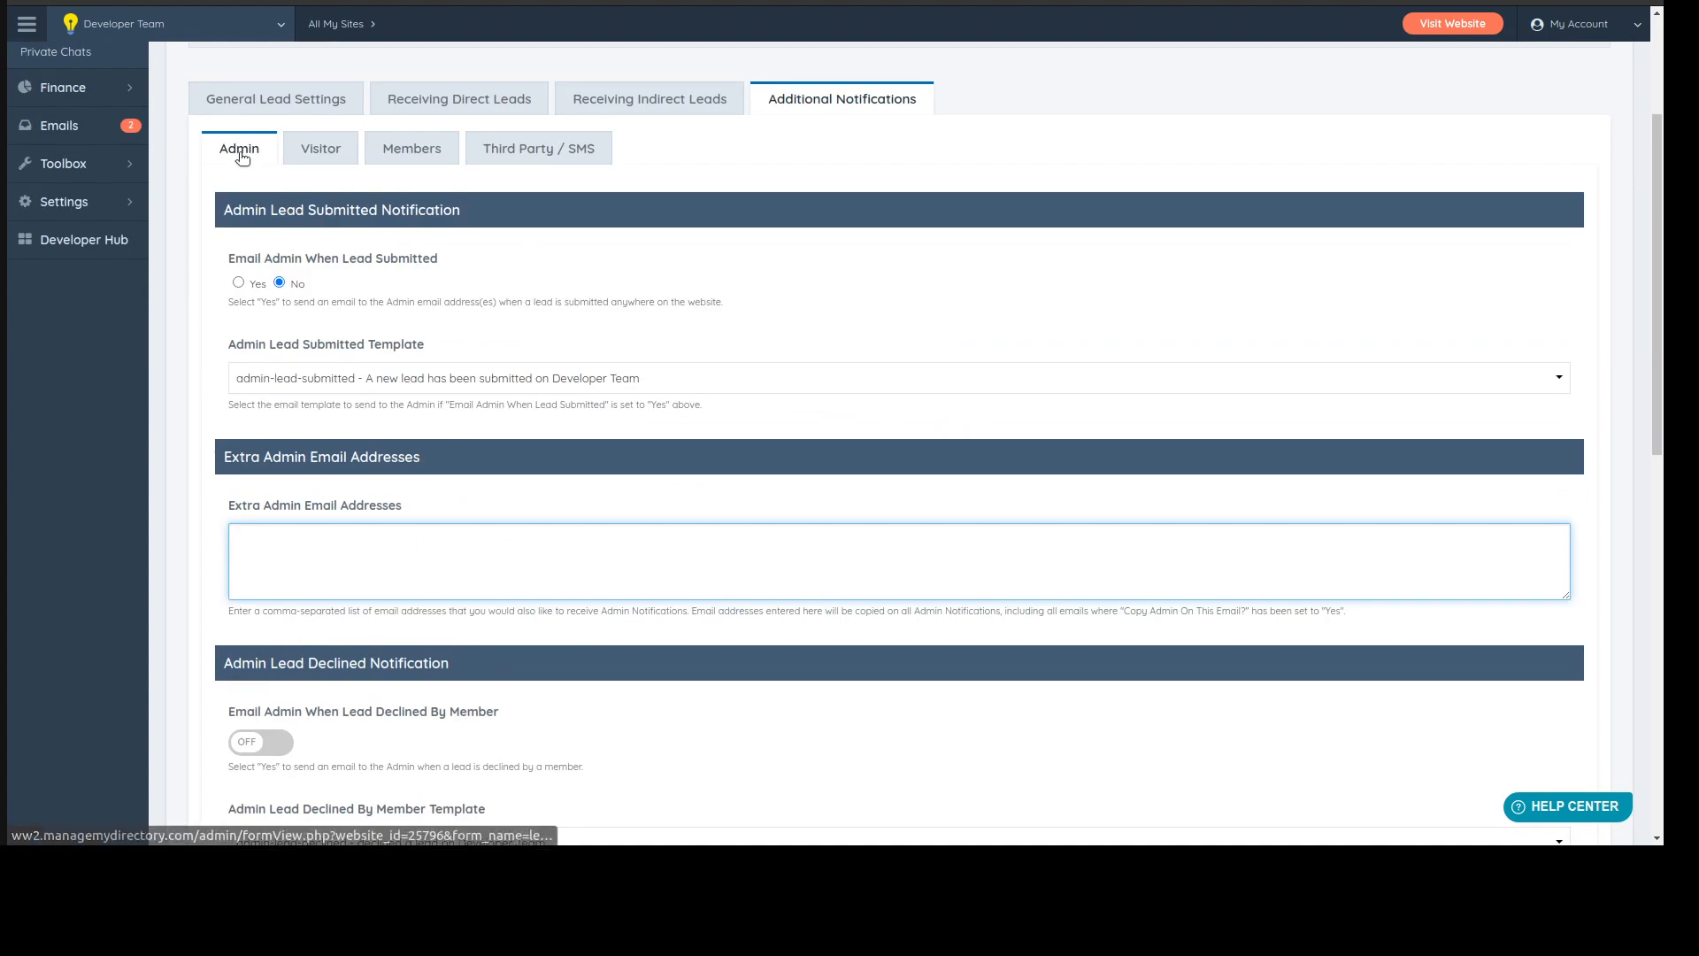
- Review the Visitor email notifications sent after lead submission and when a member accepts a lead
{"action": "left_click", "coordinate": [322, 150]}
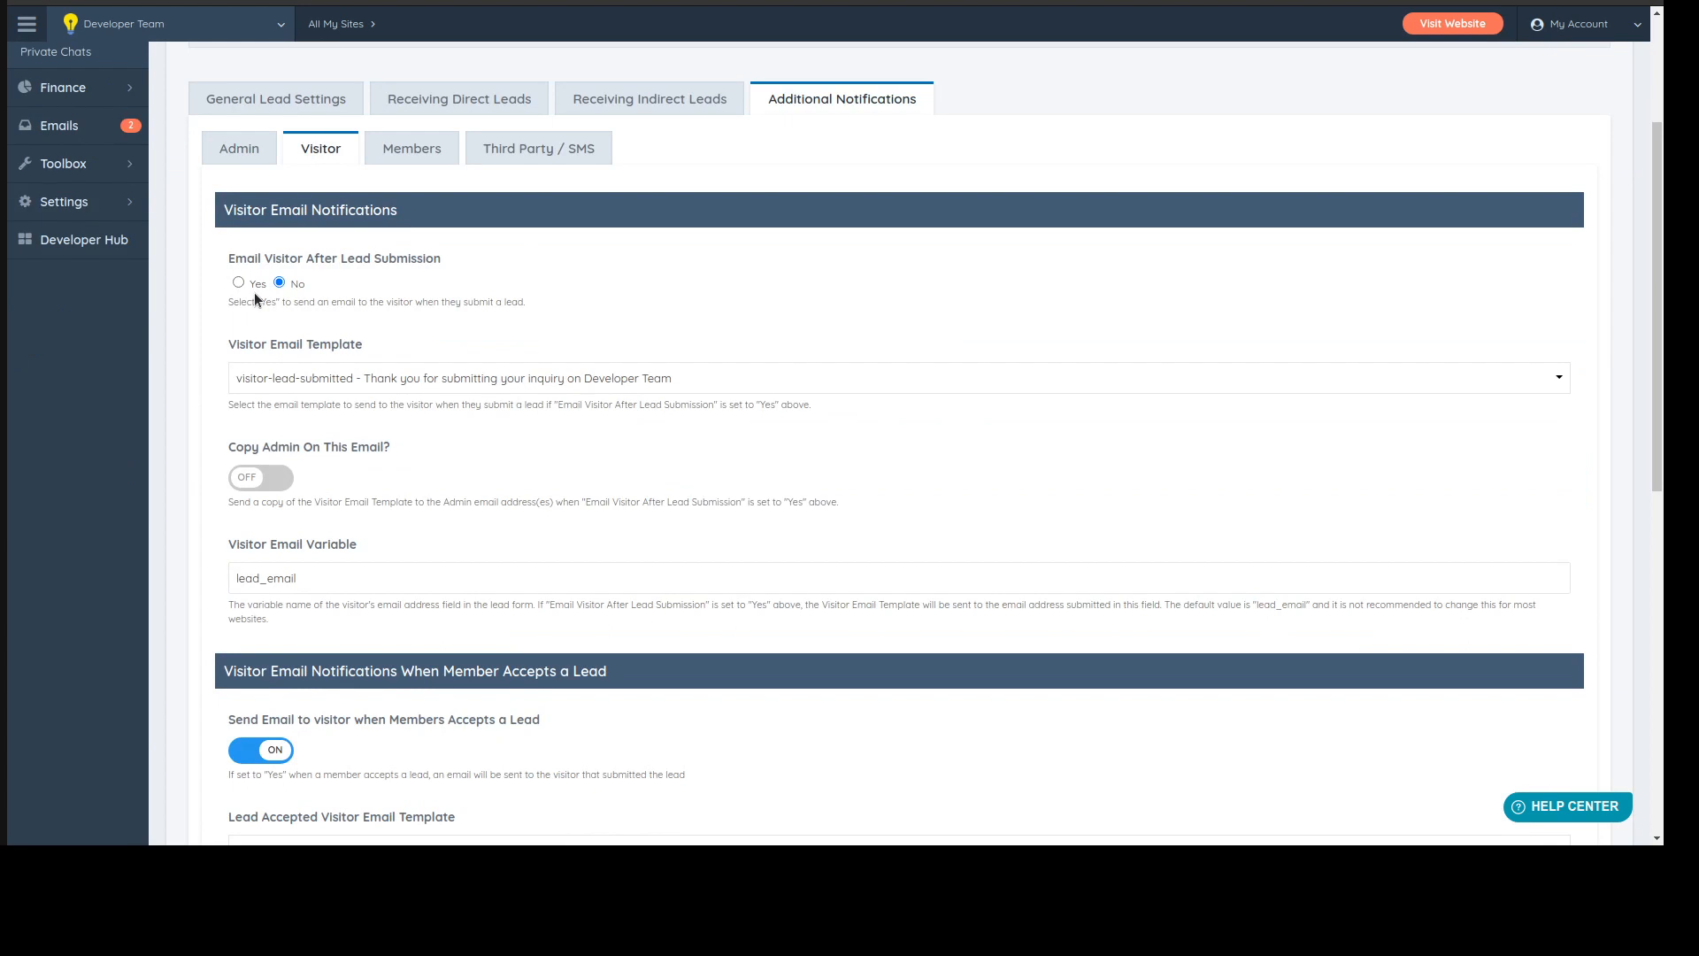
{"action": "scroll", "coordinate": [195, 348], "scroll_direction": "down", "scroll_amount": 3}
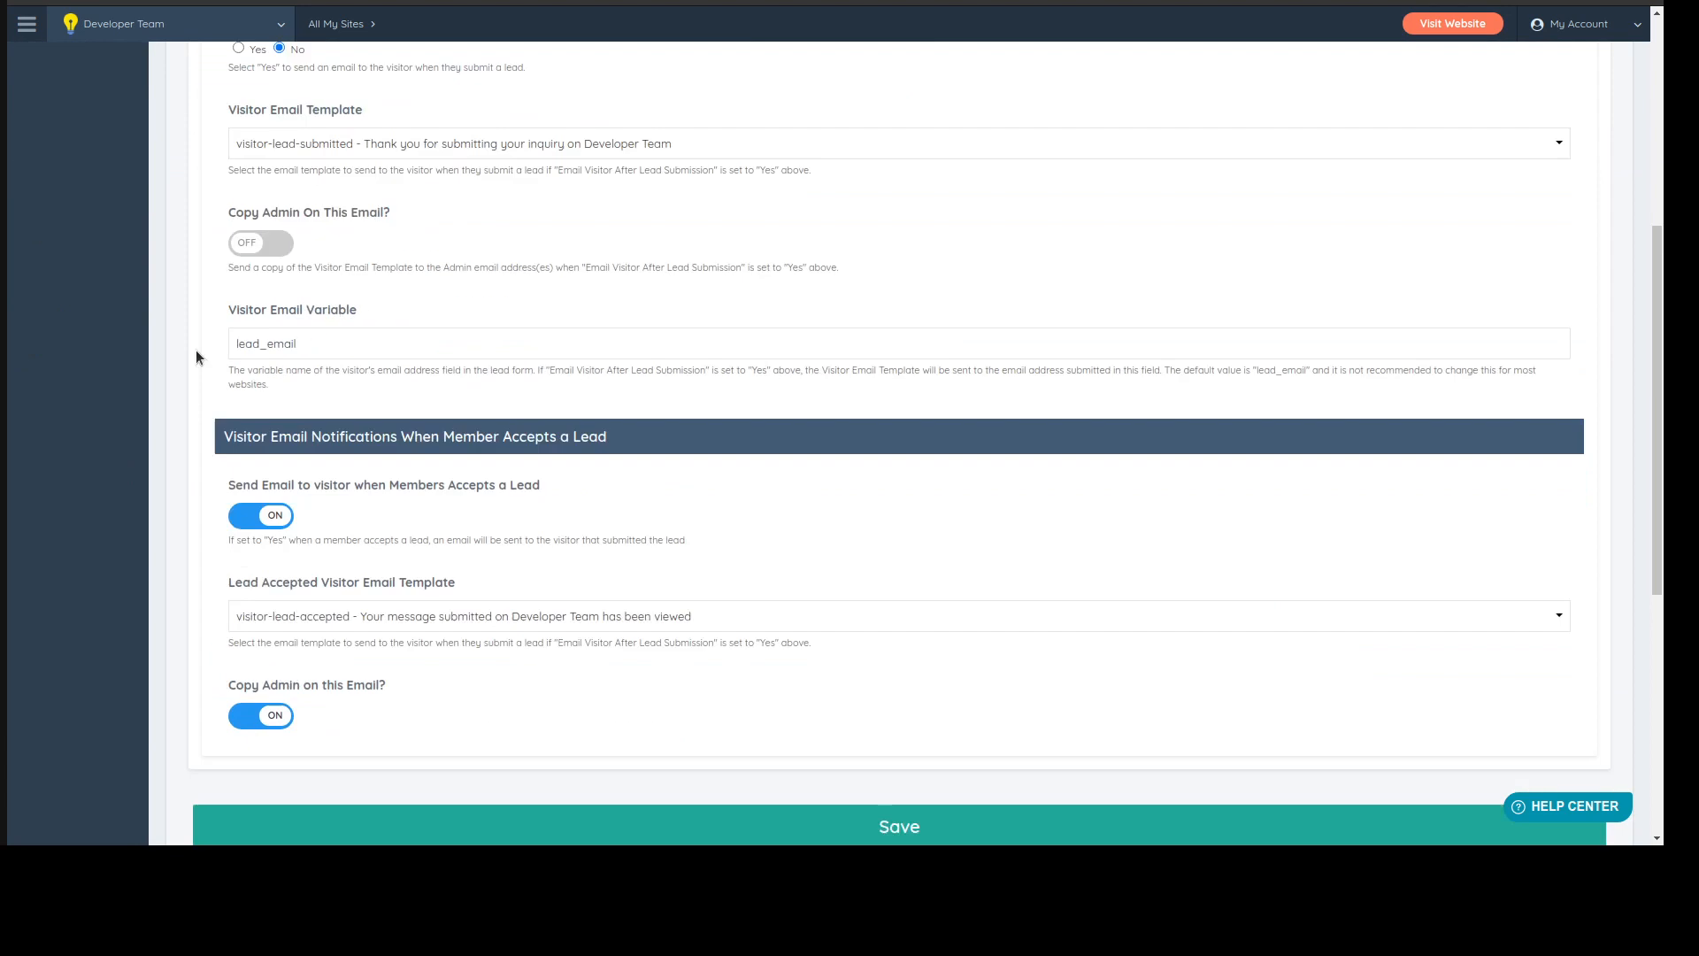
{"action": "scroll", "coordinate": [417, 664], "scroll_direction": "up", "scroll_amount": 5}
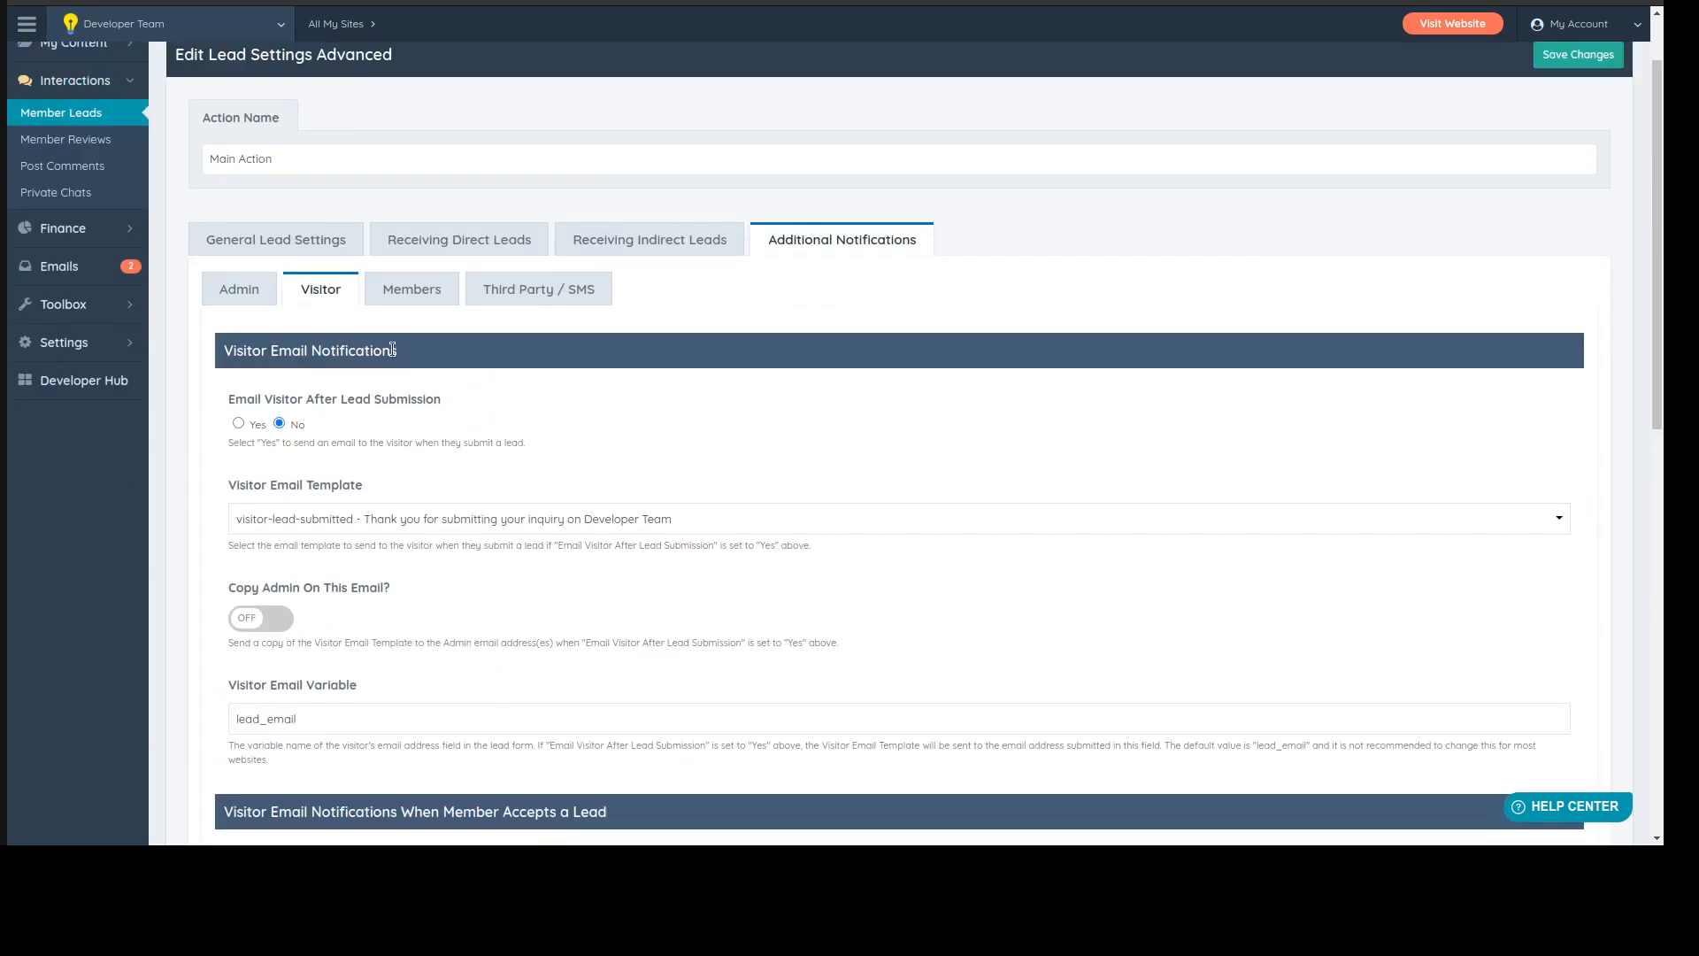
- Review the Members email notifications for accepting a lead and for trying to accept a sold out lead
{"action": "left_click", "coordinate": [409, 294]}
{"action": "scroll", "coordinate": [408, 312], "scroll_direction": "down", "scroll_amount": 3}
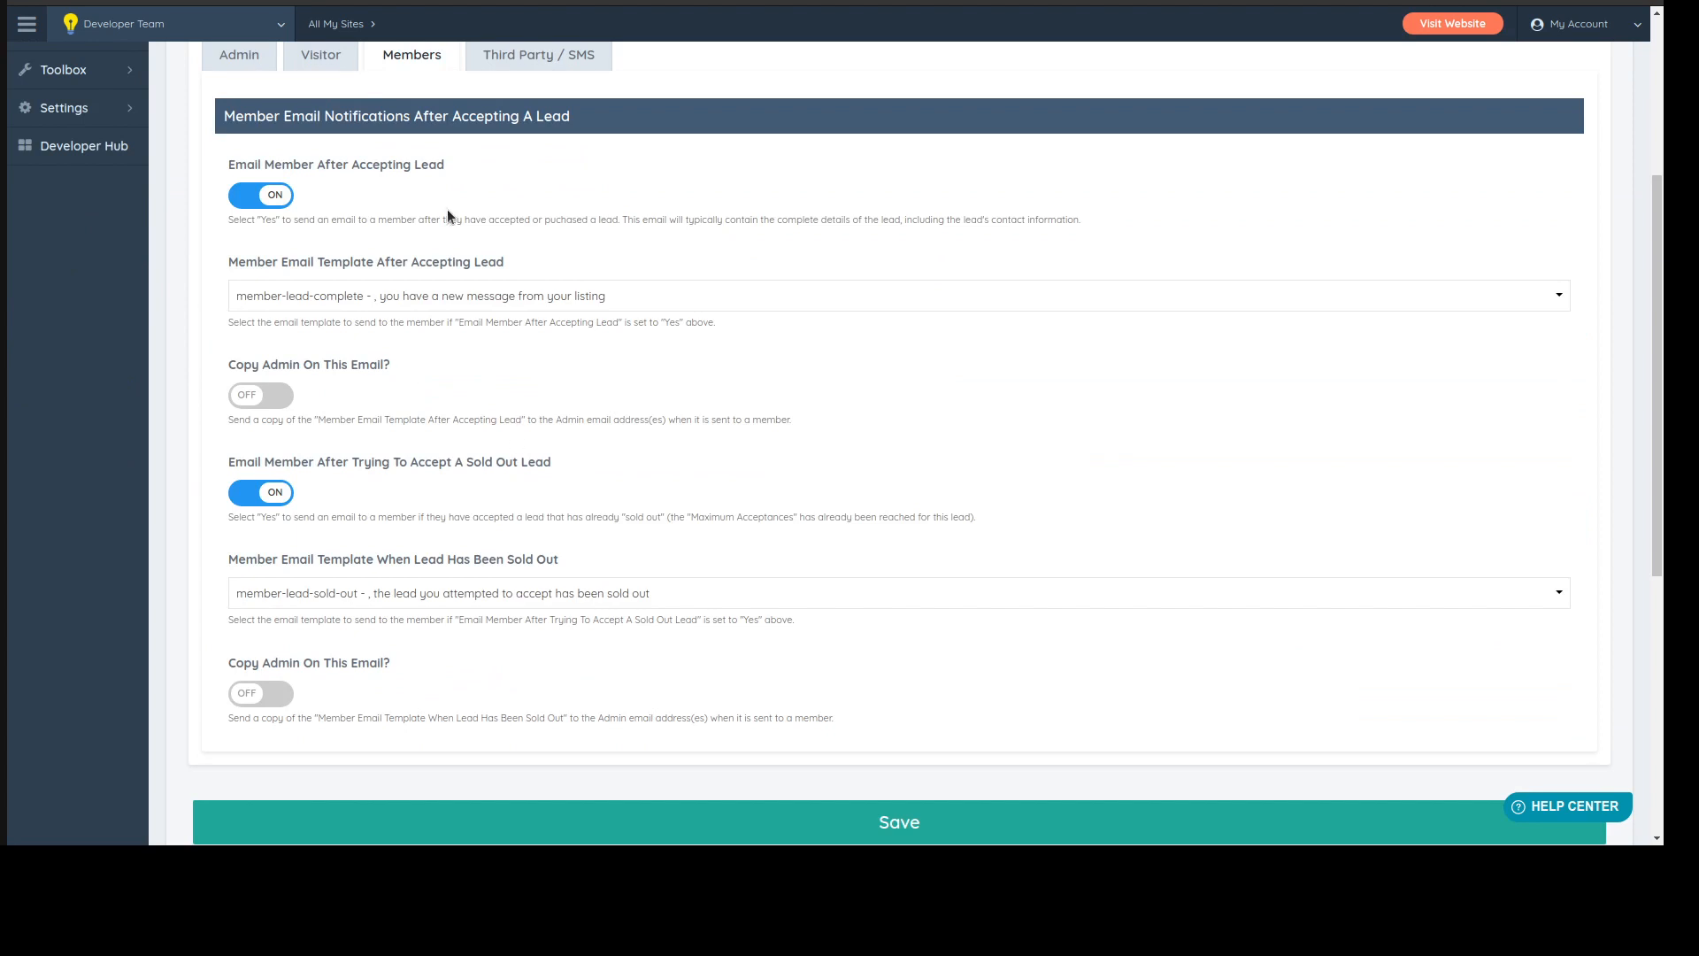
{"action": "scroll", "coordinate": [637, 258], "scroll_direction": "down", "scroll_amount": 3}
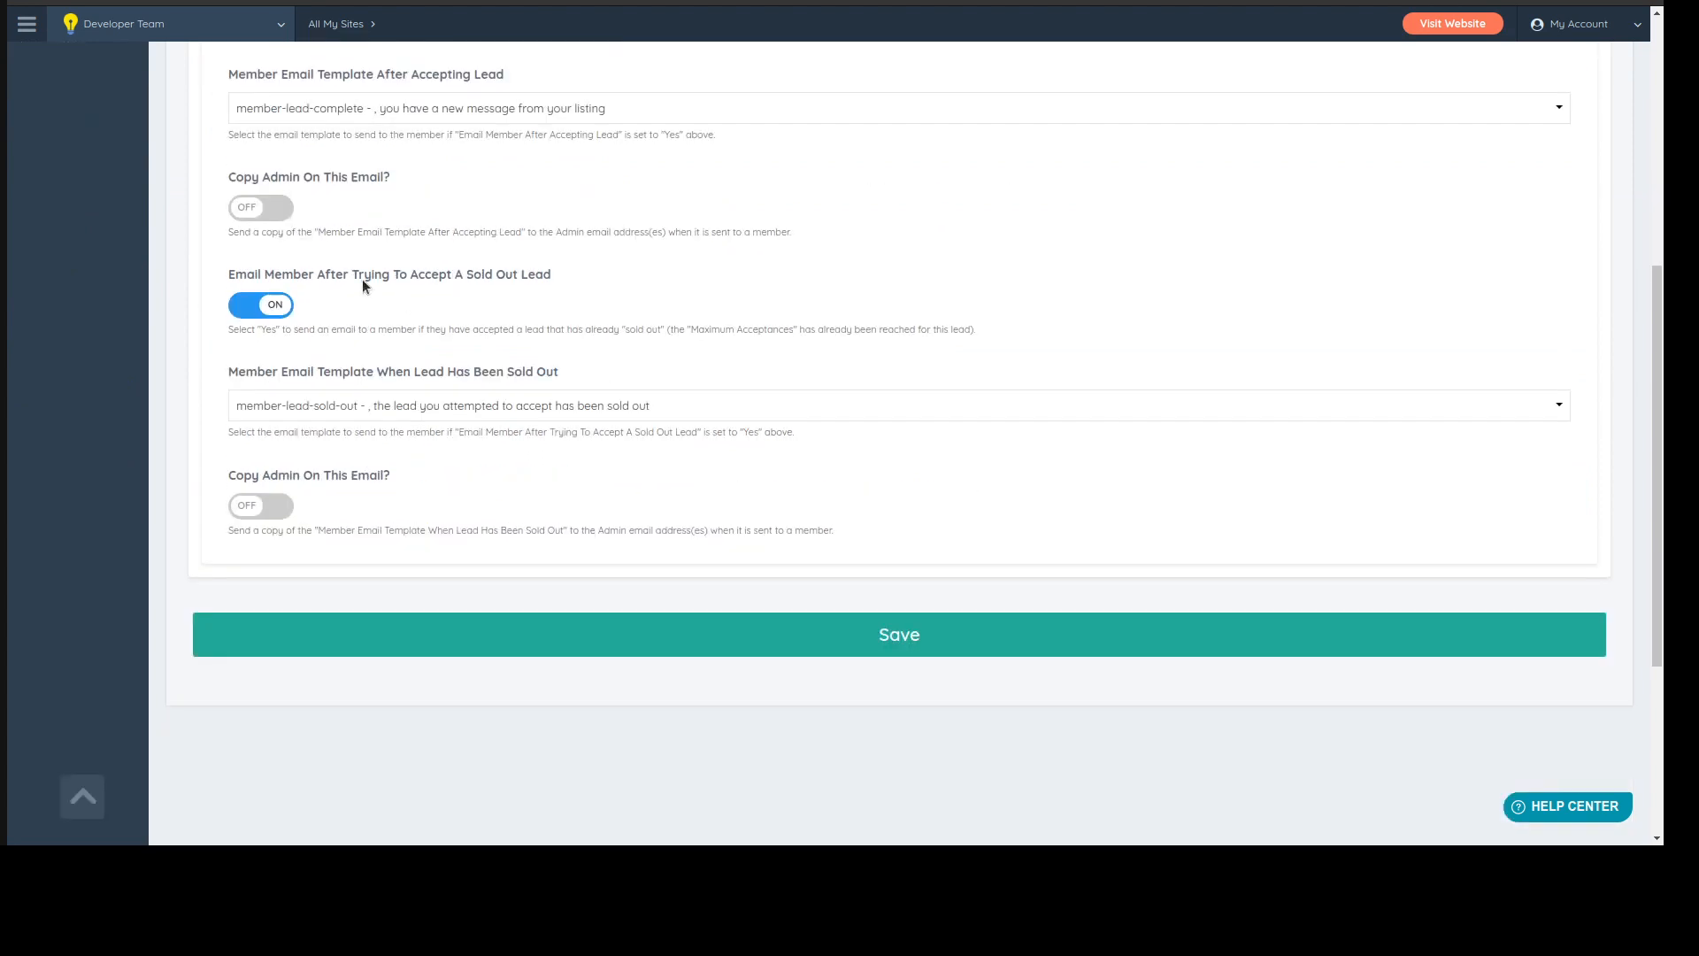
{"action": "left_click_drag", "start_coordinate": [359, 276], "coordinate": [548, 278]}
{"action": "left_click", "coordinate": [483, 281]}
{"action": "scroll", "coordinate": [661, 310], "scroll_direction": "up", "scroll_amount": 10}
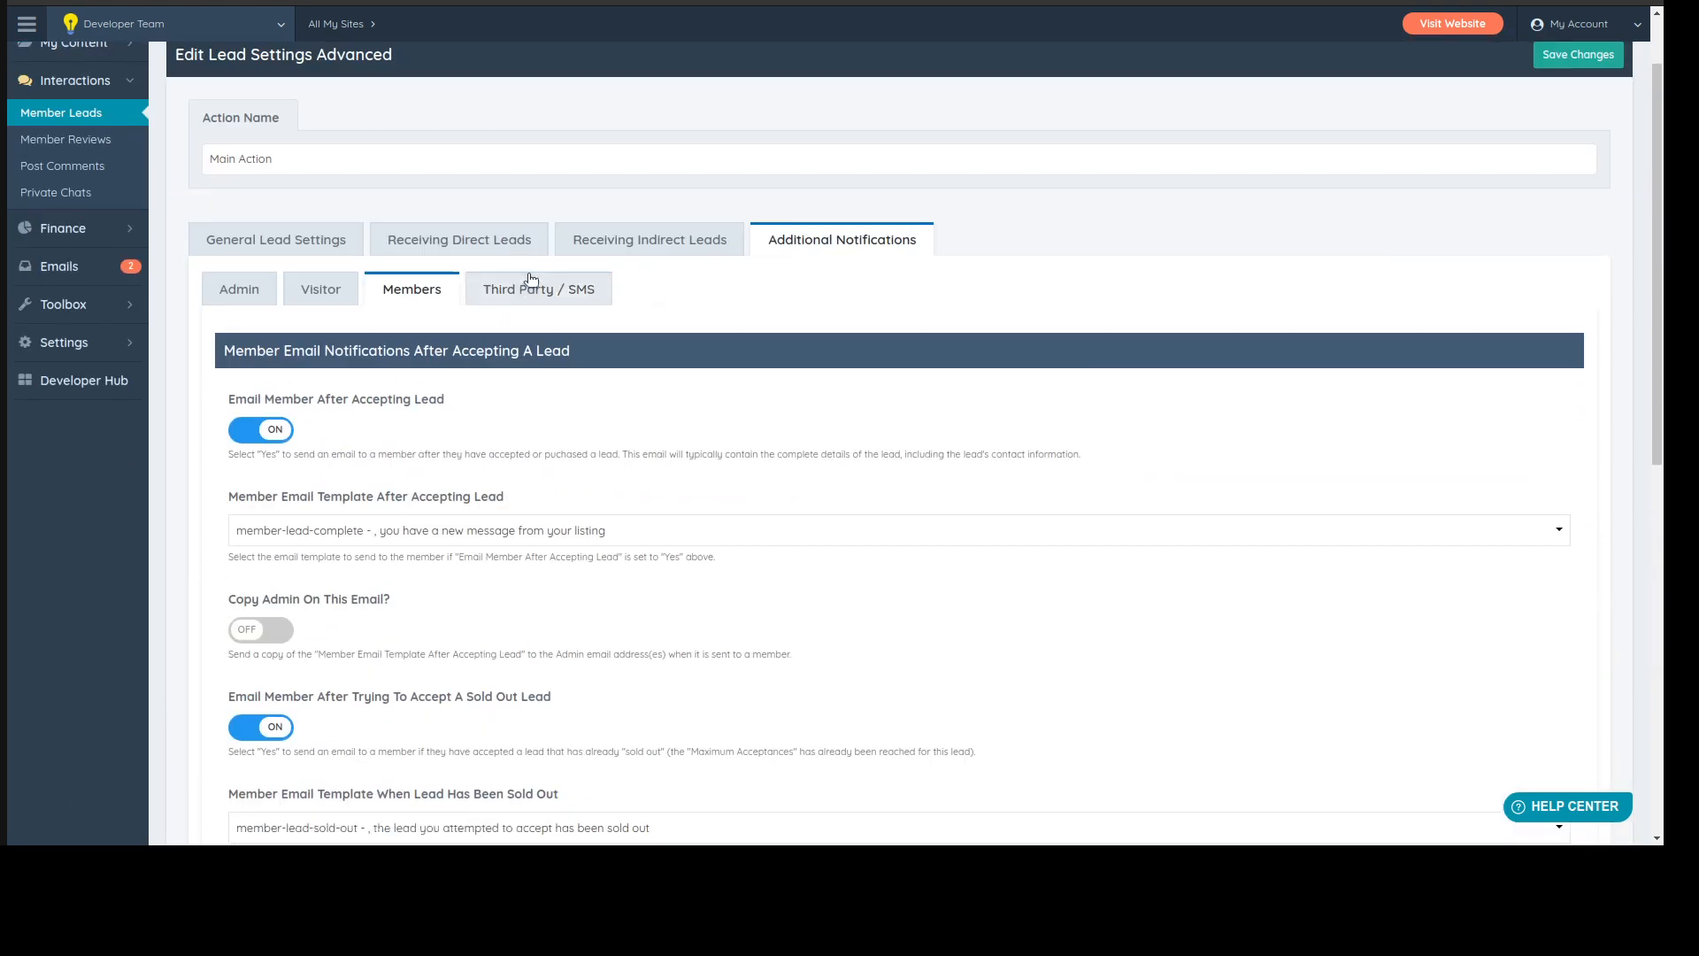
- Review the Third Party / SMS notification settings for submitted and matched leads, including the 3rd Party Email Addresses
{"action": "left_click", "coordinate": [575, 290]}
{"action": "scroll", "coordinate": [649, 311], "scroll_direction": "down", "scroll_amount": 2}
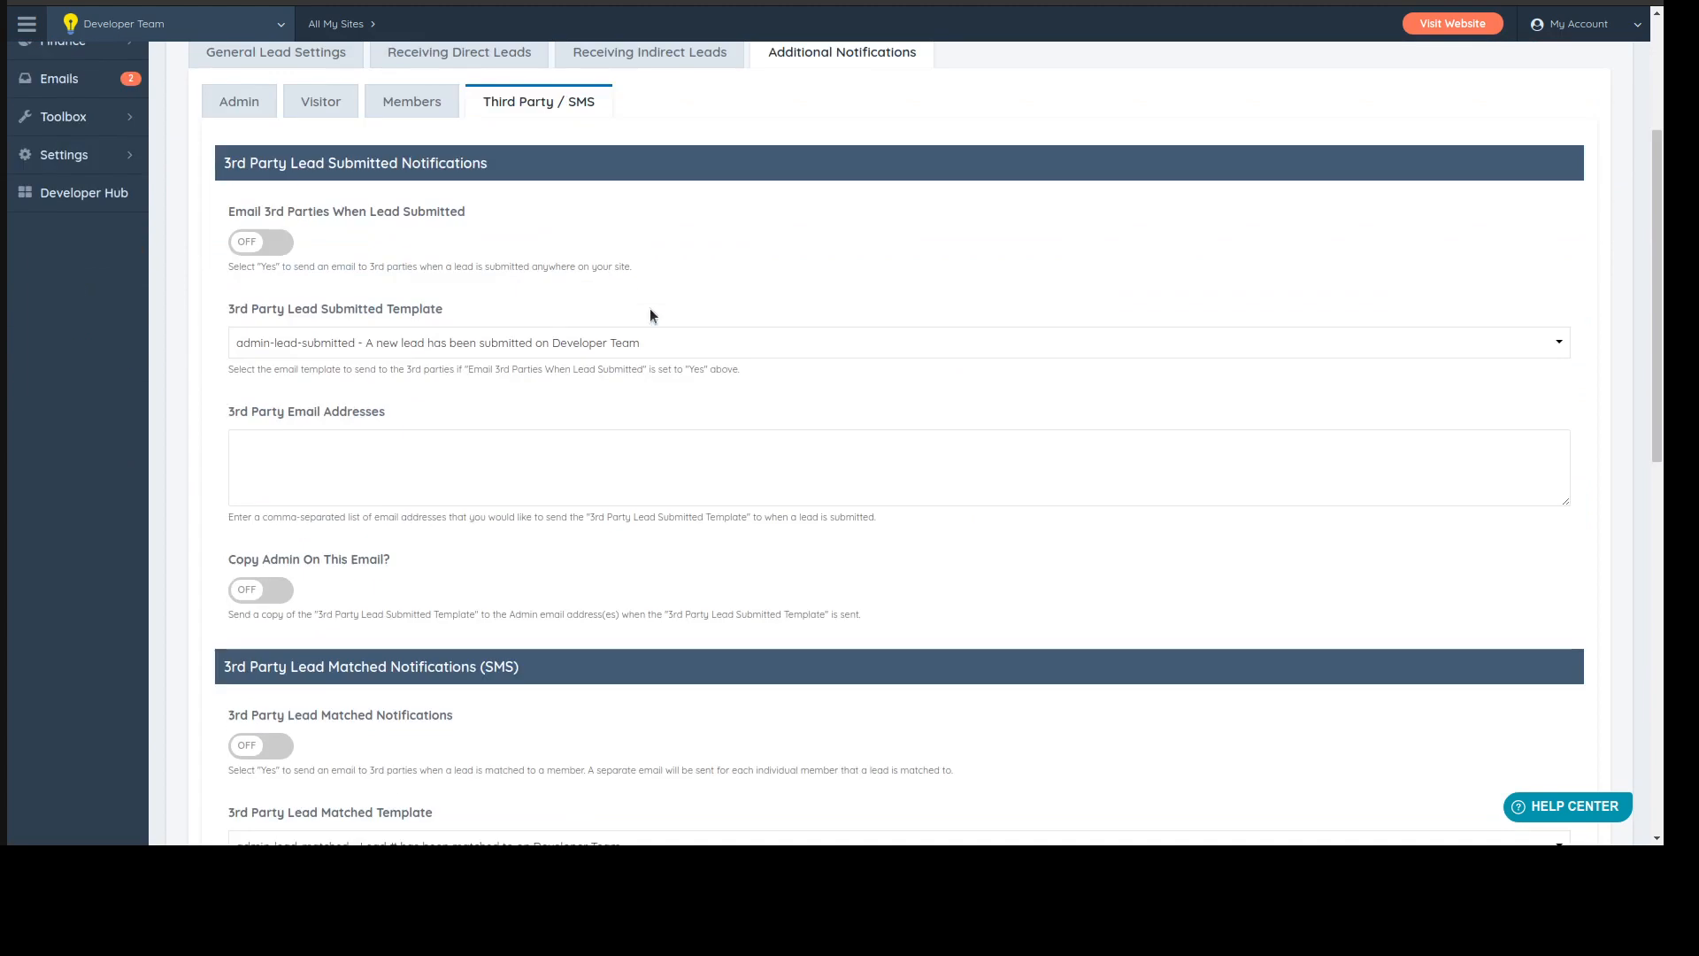
{"action": "left_click", "coordinate": [266, 469]}
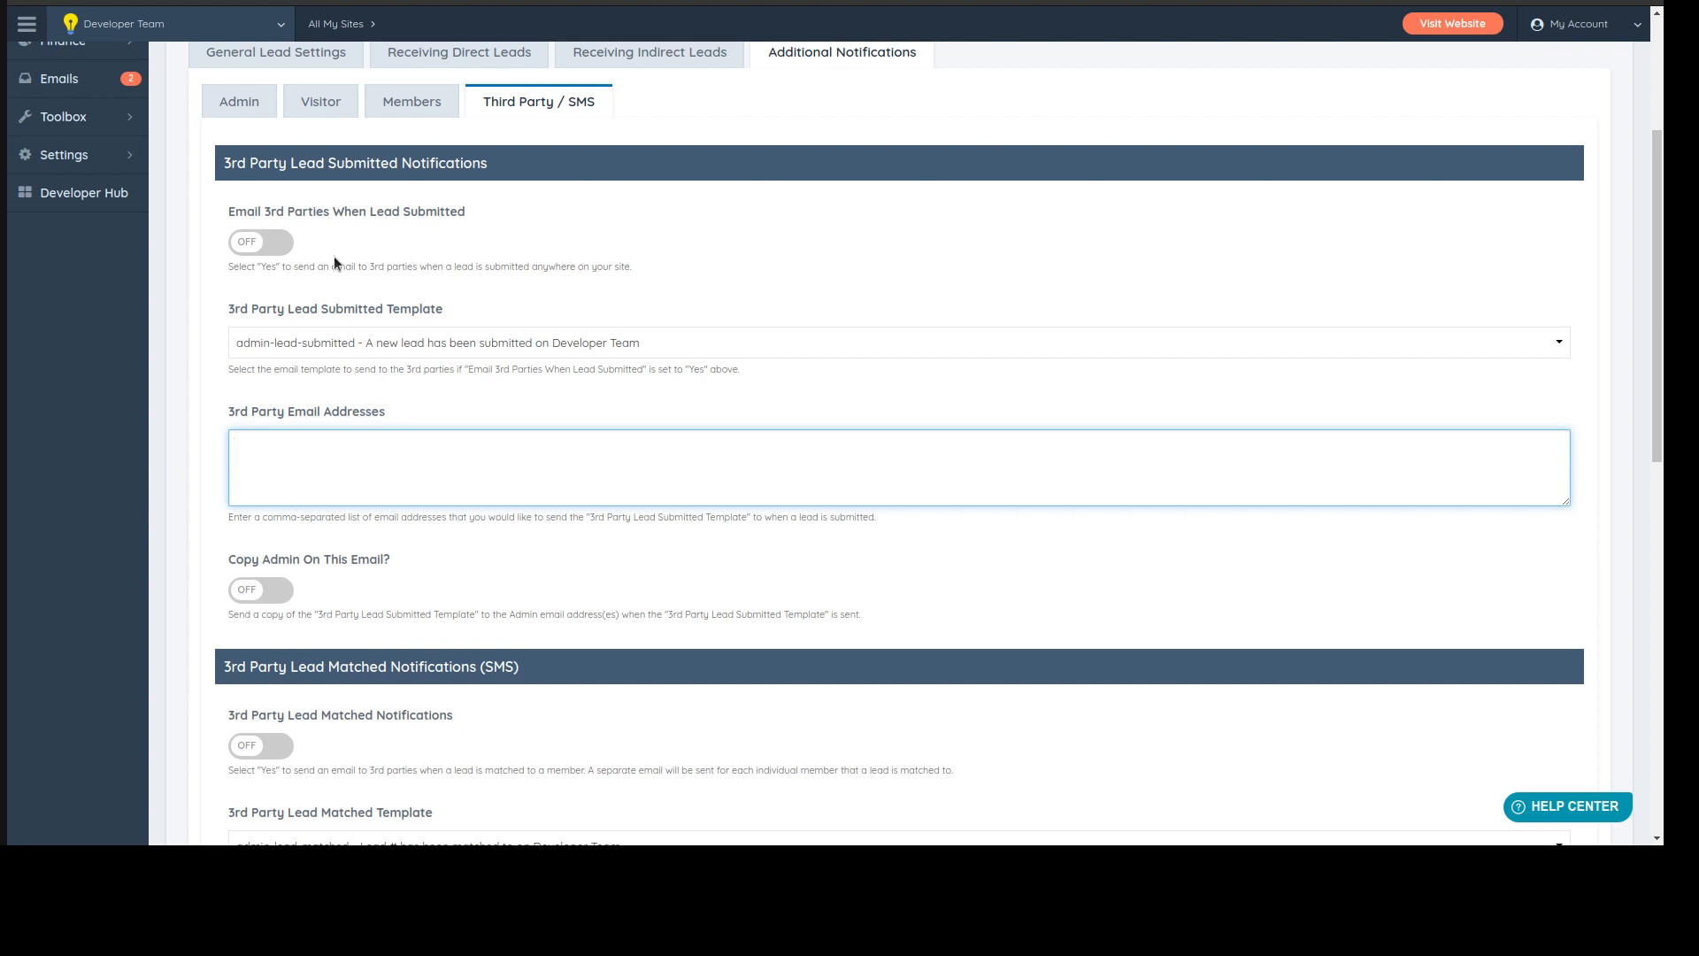
{"action": "scroll", "coordinate": [332, 256], "scroll_direction": "down", "scroll_amount": 5}
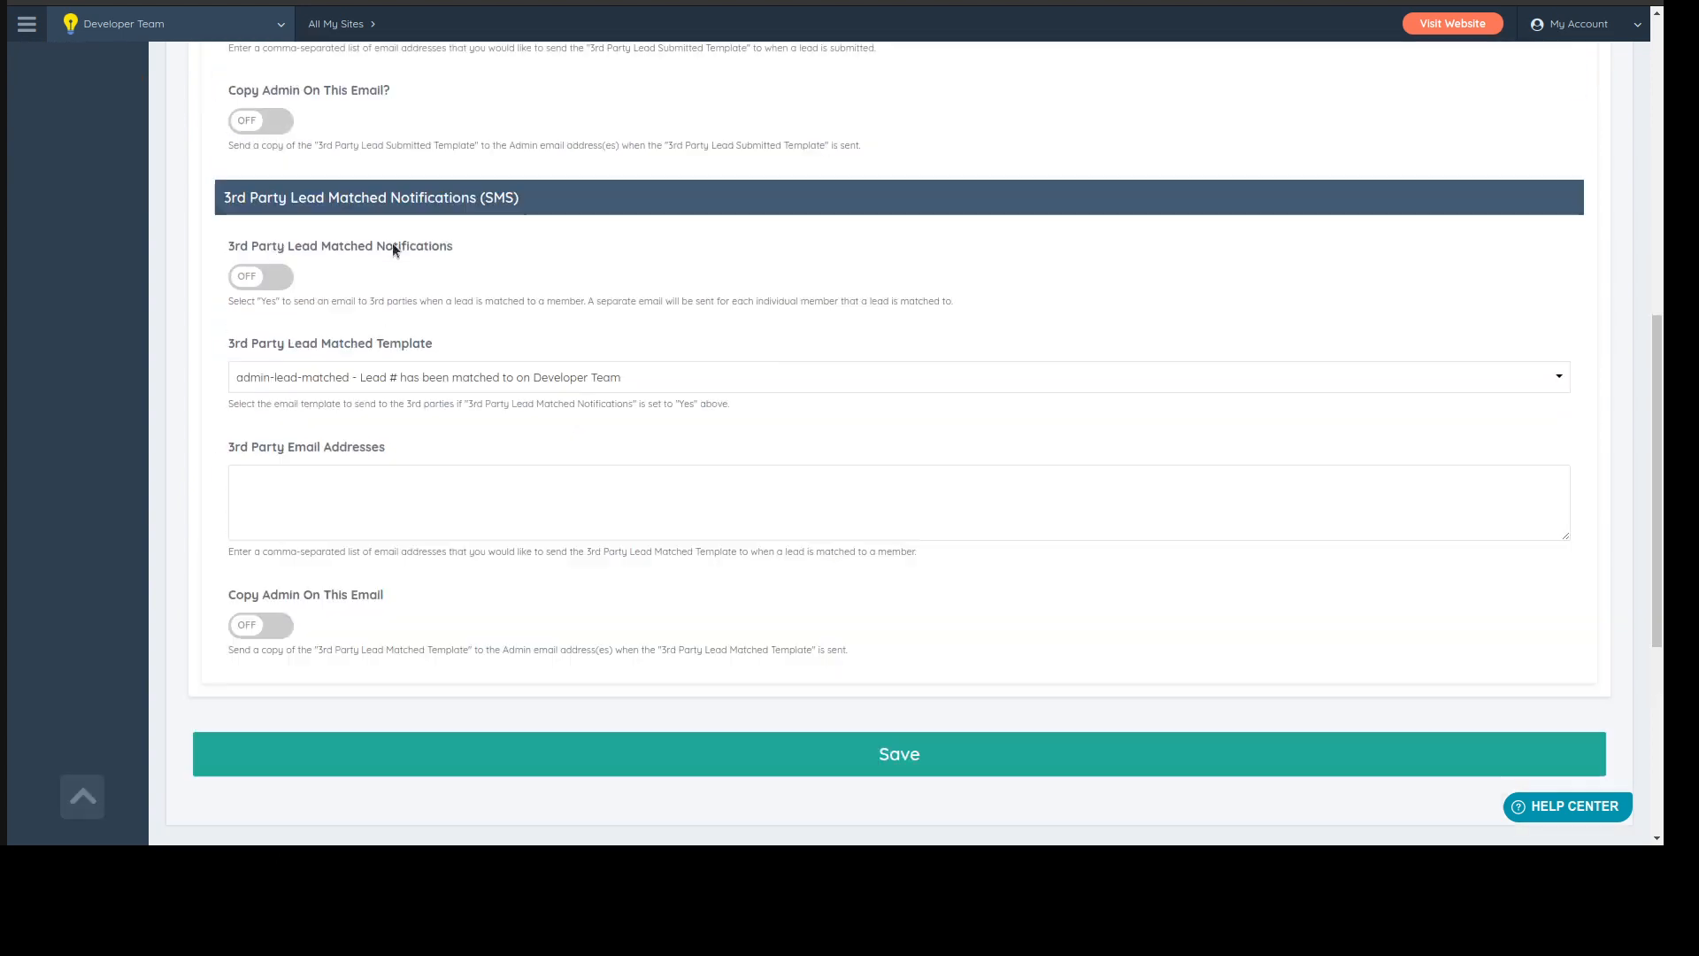
- Temporarily turn on 3rd Party Lead Matched Notifications, check its 3rd Party Email Addresses field, and switch the notifications off again
{"action": "left_click", "coordinate": [365, 494]}
{"action": "left_click", "coordinate": [258, 277]}
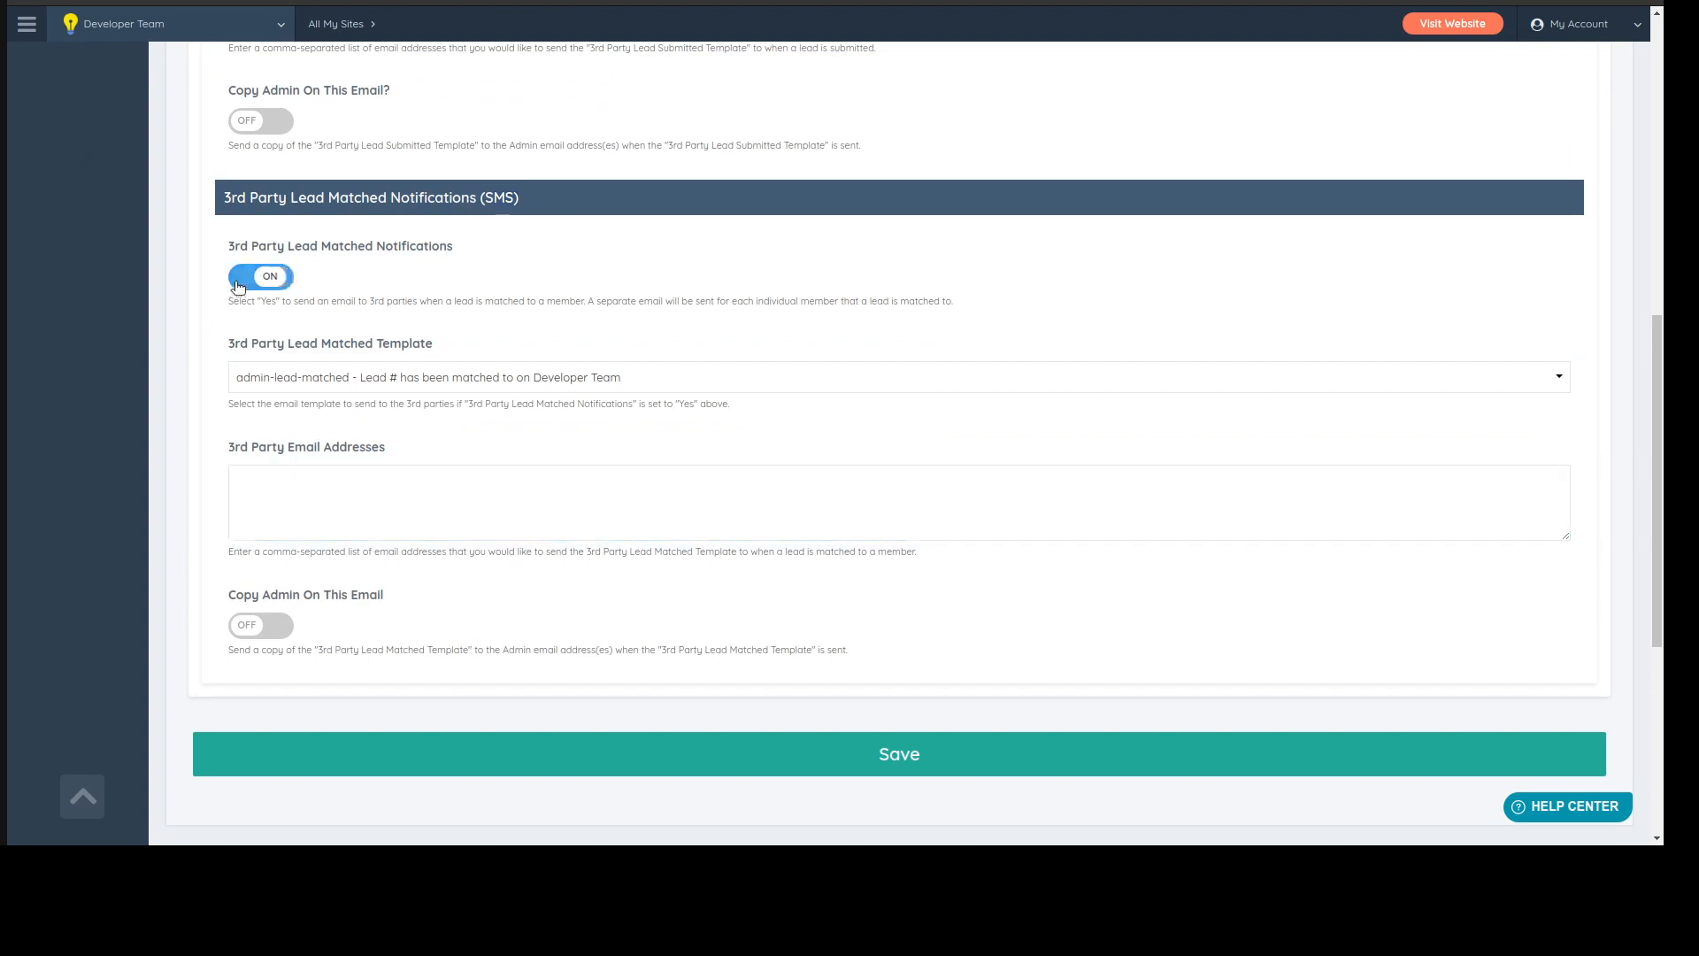
{"action": "left_click", "coordinate": [293, 492]}
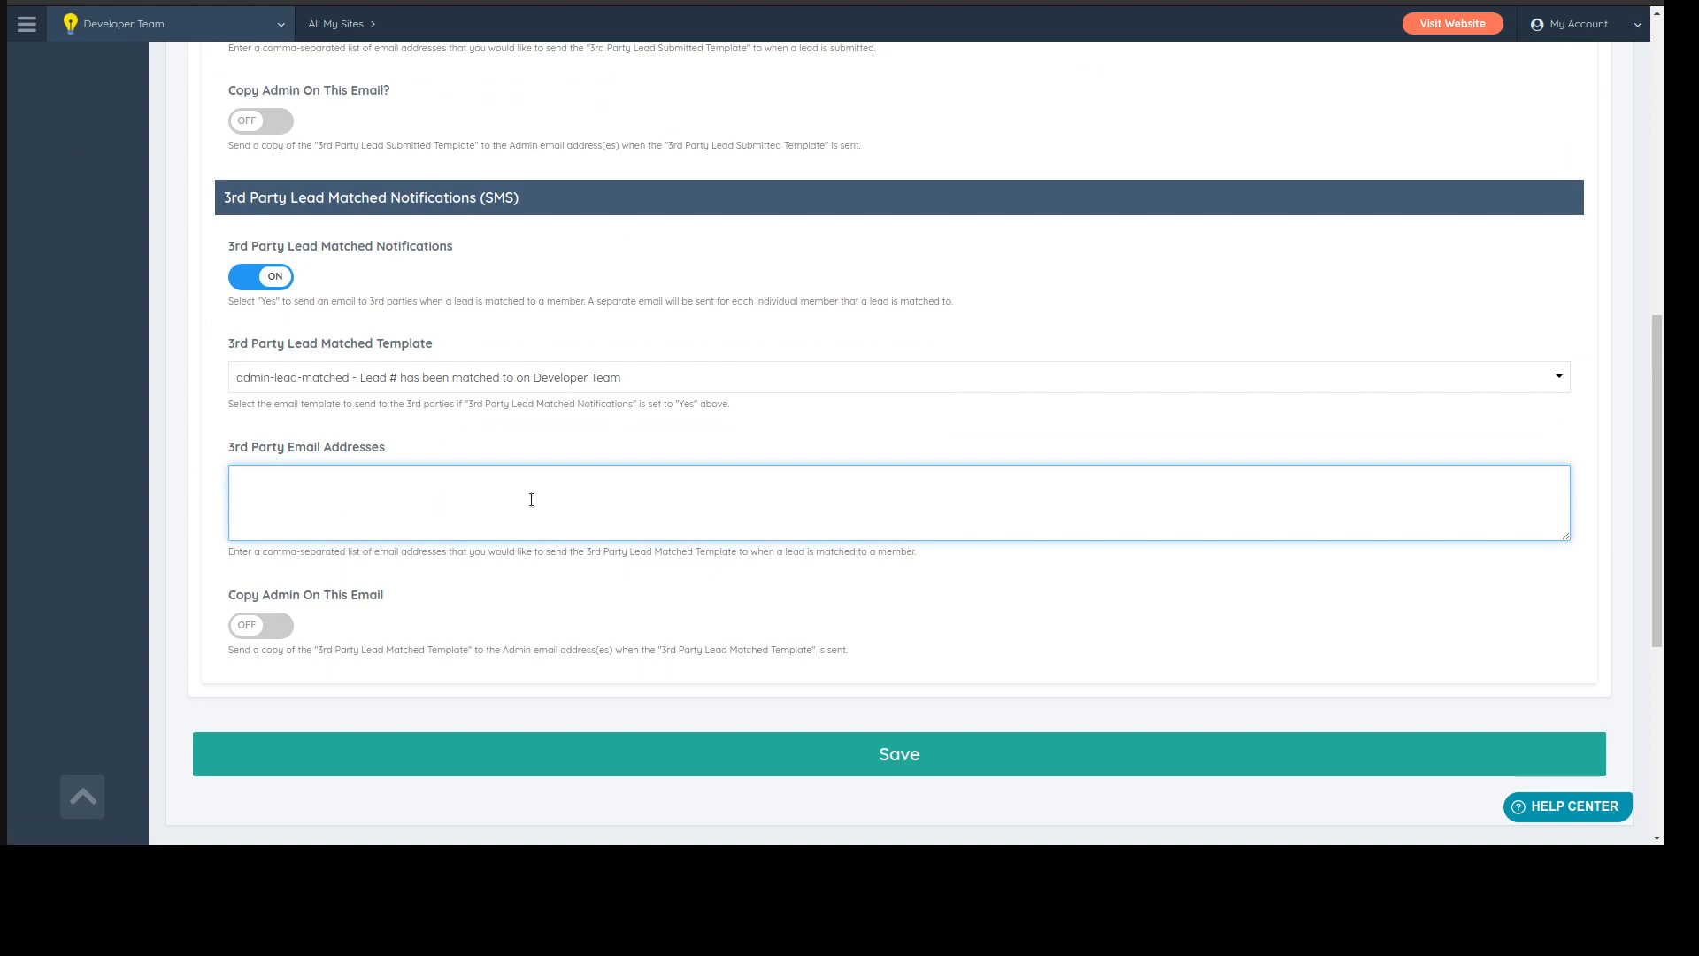
{"action": "left_click", "coordinate": [262, 276]}
{"action": "scroll", "coordinate": [574, 301], "scroll_direction": "up", "scroll_amount": 7}
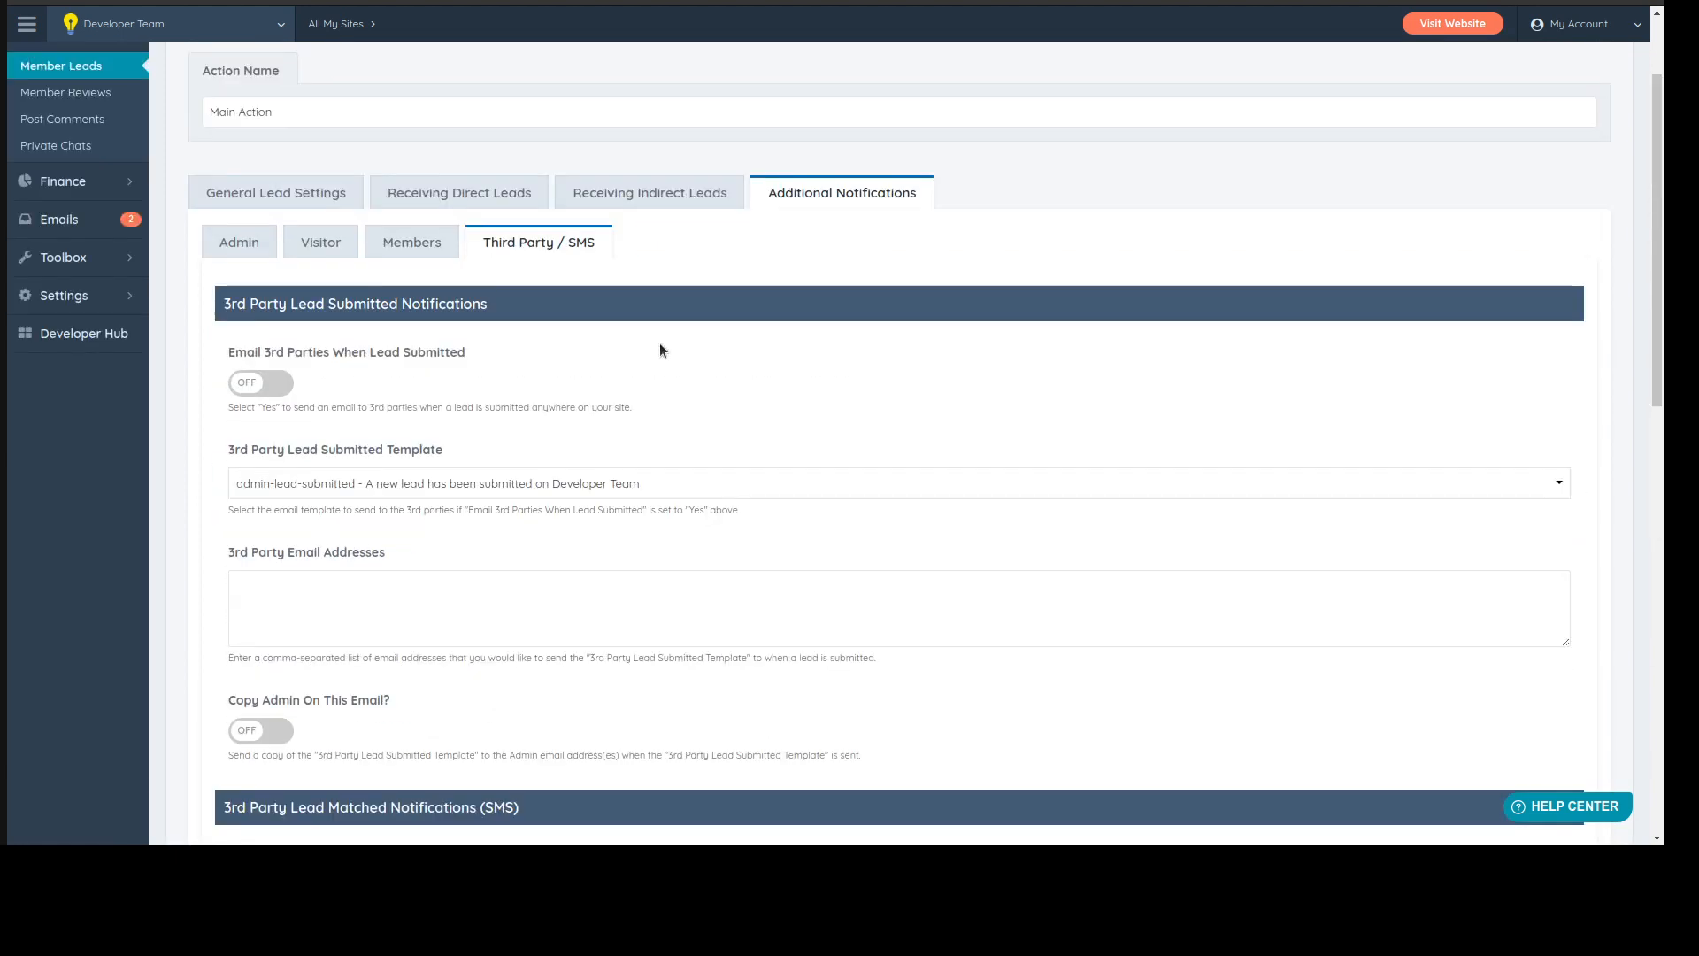
- Revisit the Members, Visitor and Admin notifications and the General Lead Settings, and open the Member Leads list
{"action": "left_click", "coordinate": [414, 241]}
{"action": "left_click", "coordinate": [330, 249]}
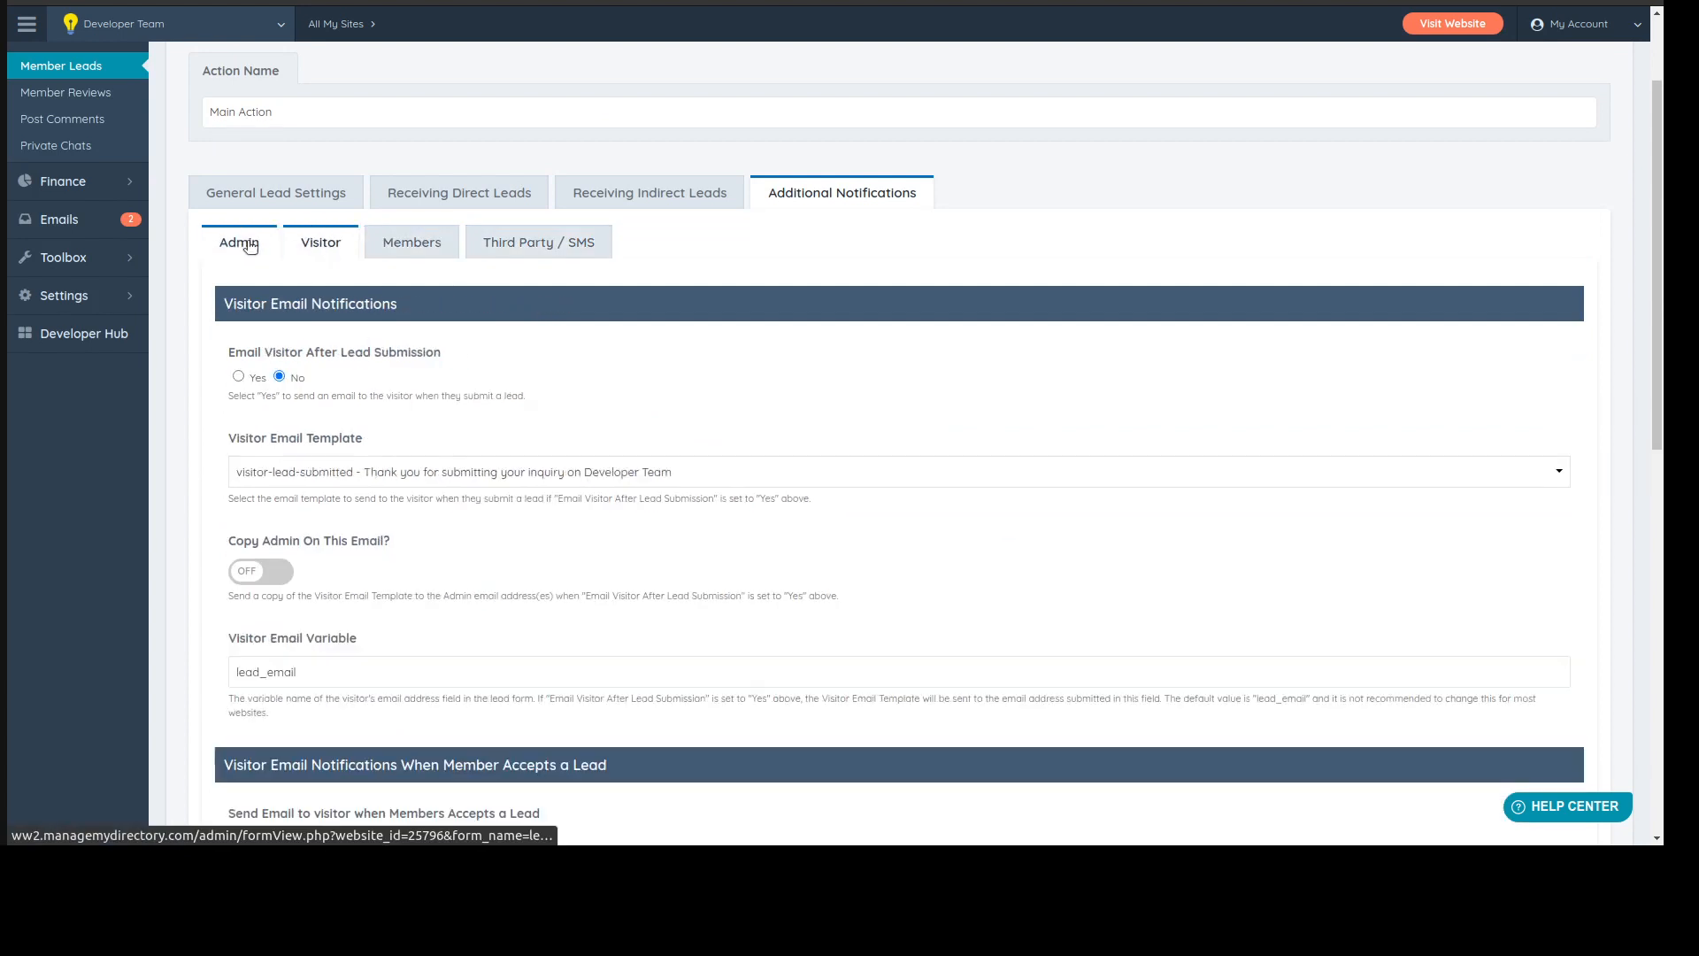
{"action": "left_click", "coordinate": [238, 240]}
{"action": "scroll", "coordinate": [396, 346], "scroll_direction": "up", "scroll_amount": 1}
{"action": "scroll", "coordinate": [394, 340], "scroll_direction": "up", "scroll_amount": 1}
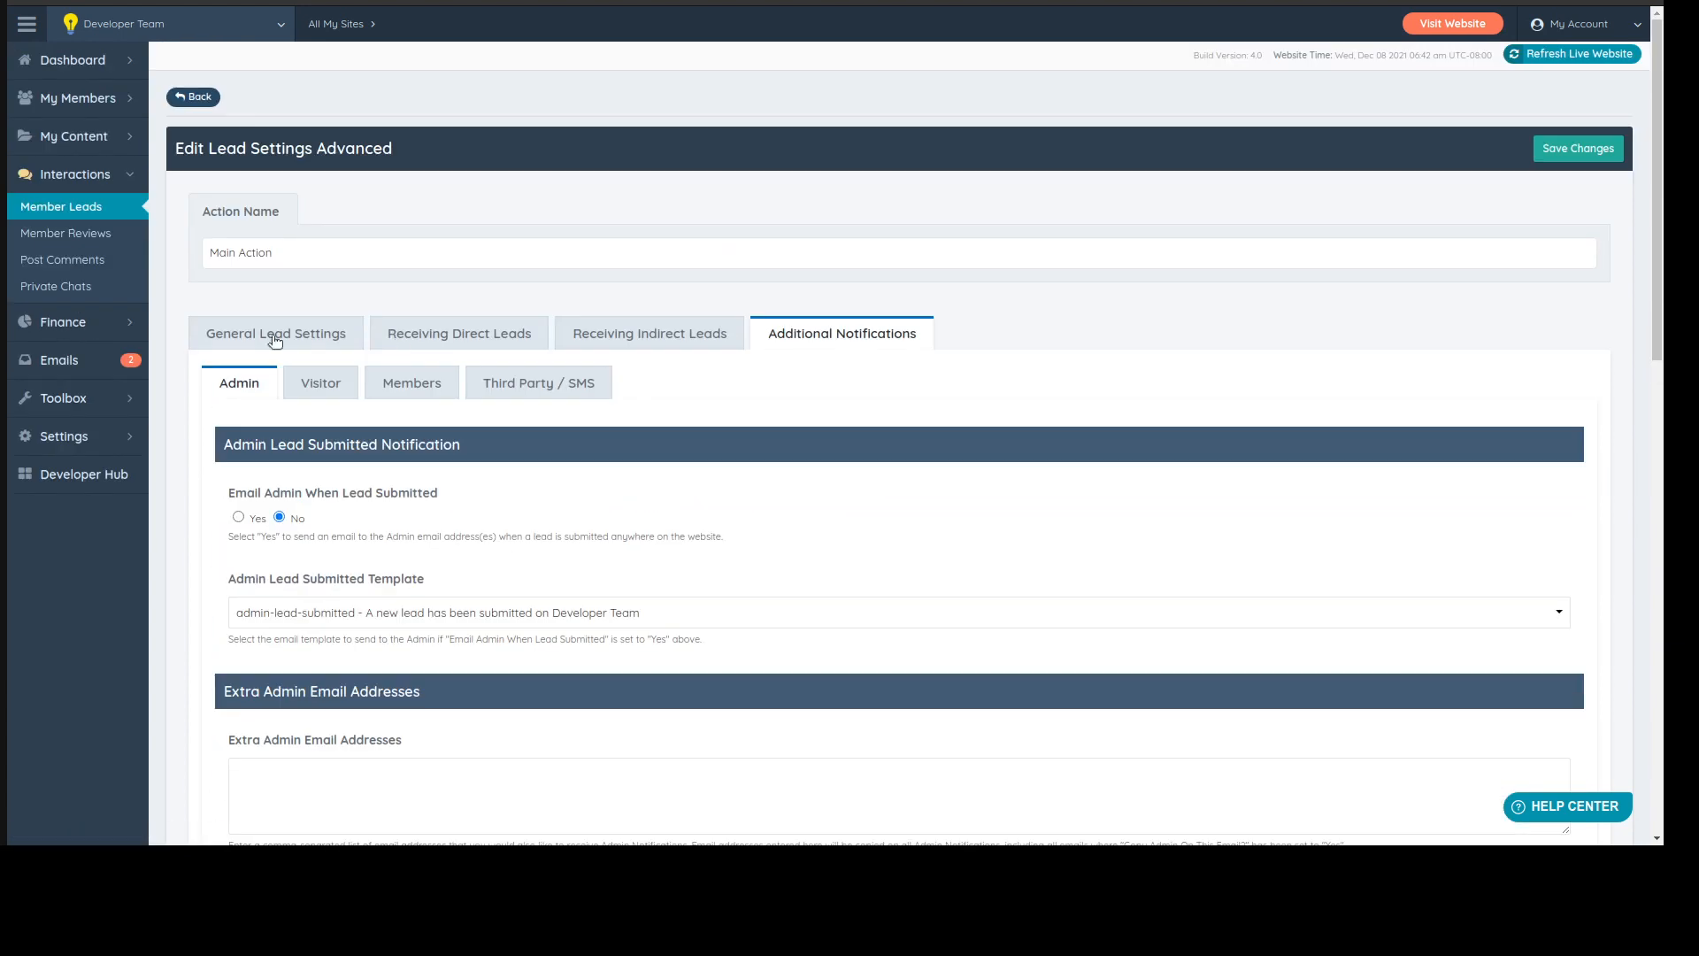
{"action": "left_click", "coordinate": [272, 336]}
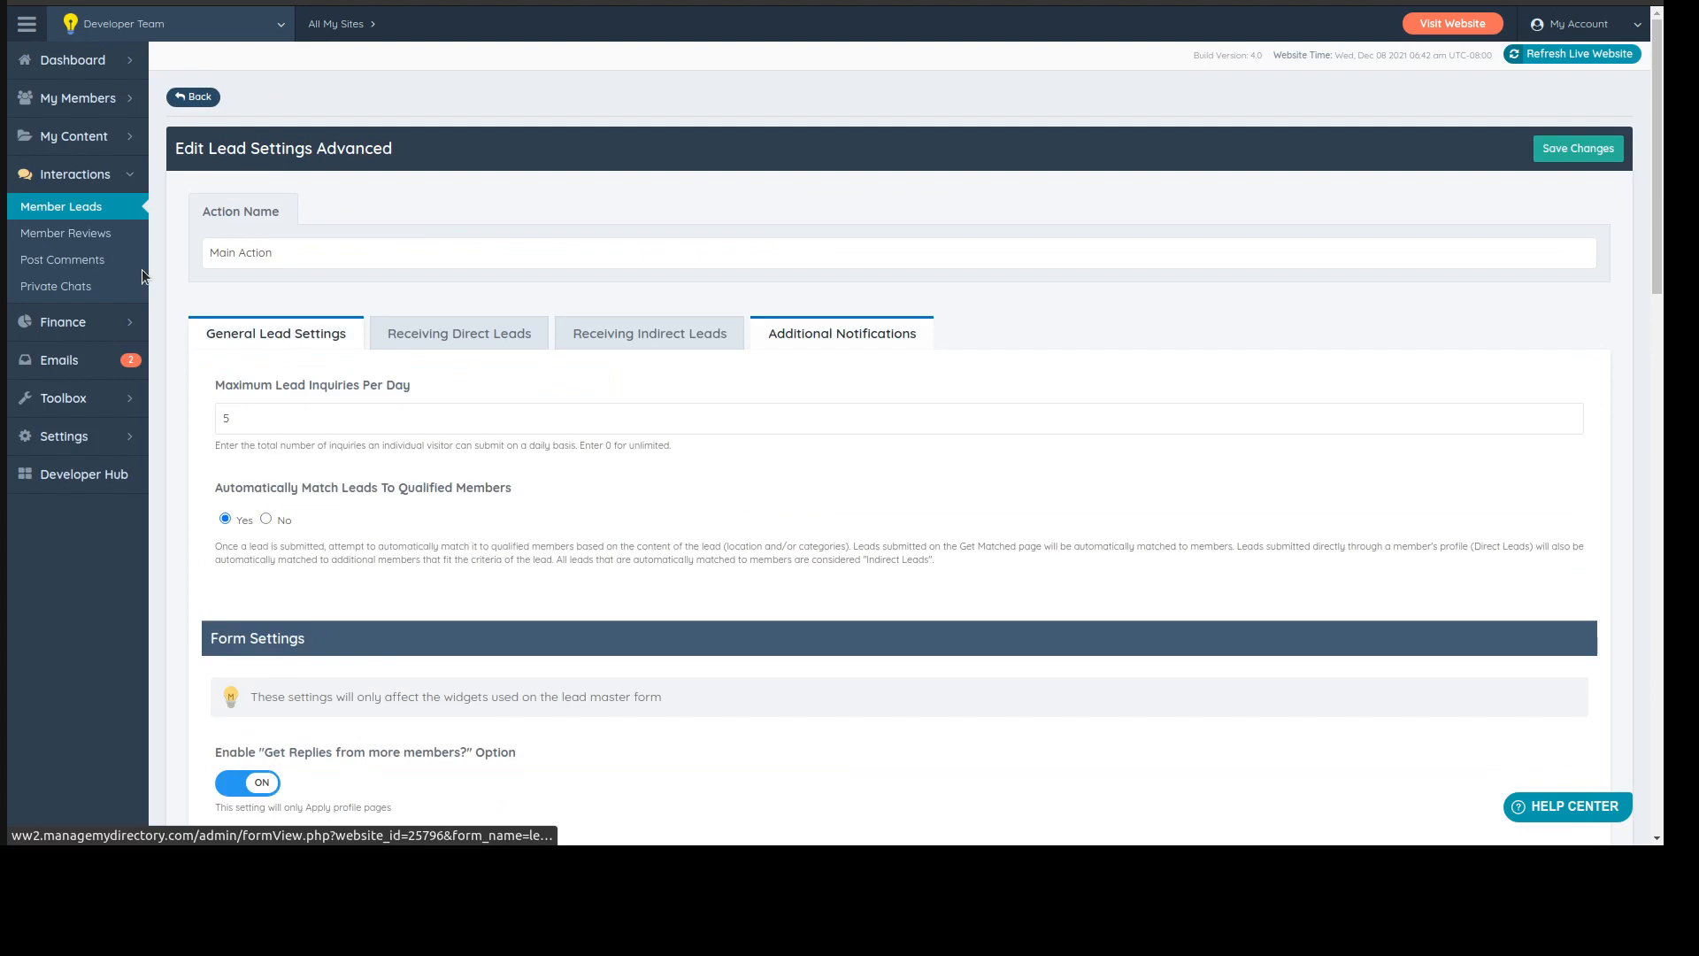
{"action": "left_click", "coordinate": [92, 217]}
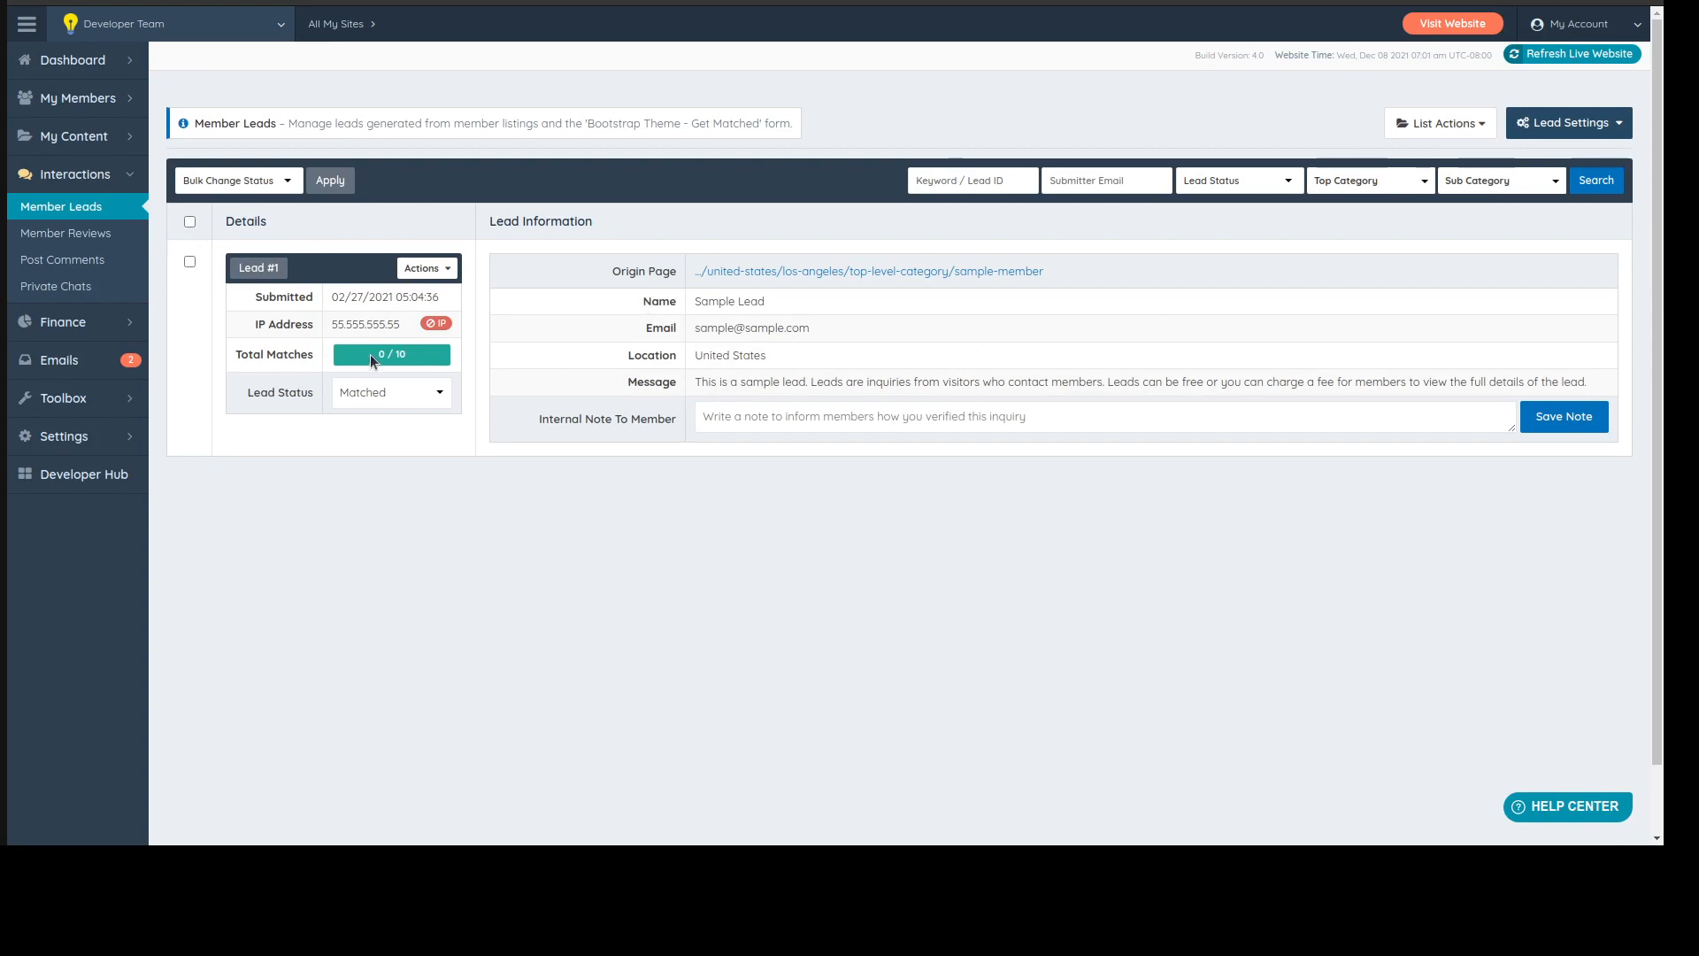
- Check Lead #1's total matches and open its Match Lead page, dismissing the Google Maps notice
{"action": "left_click_drag", "start_coordinate": [393, 356], "coordinate": [408, 356]}
{"action": "left_click", "coordinate": [381, 355]}
{"action": "double_click", "coordinate": [381, 355]}
{"action": "left_click", "coordinate": [414, 485]}
{"action": "left_click", "coordinate": [420, 269]}
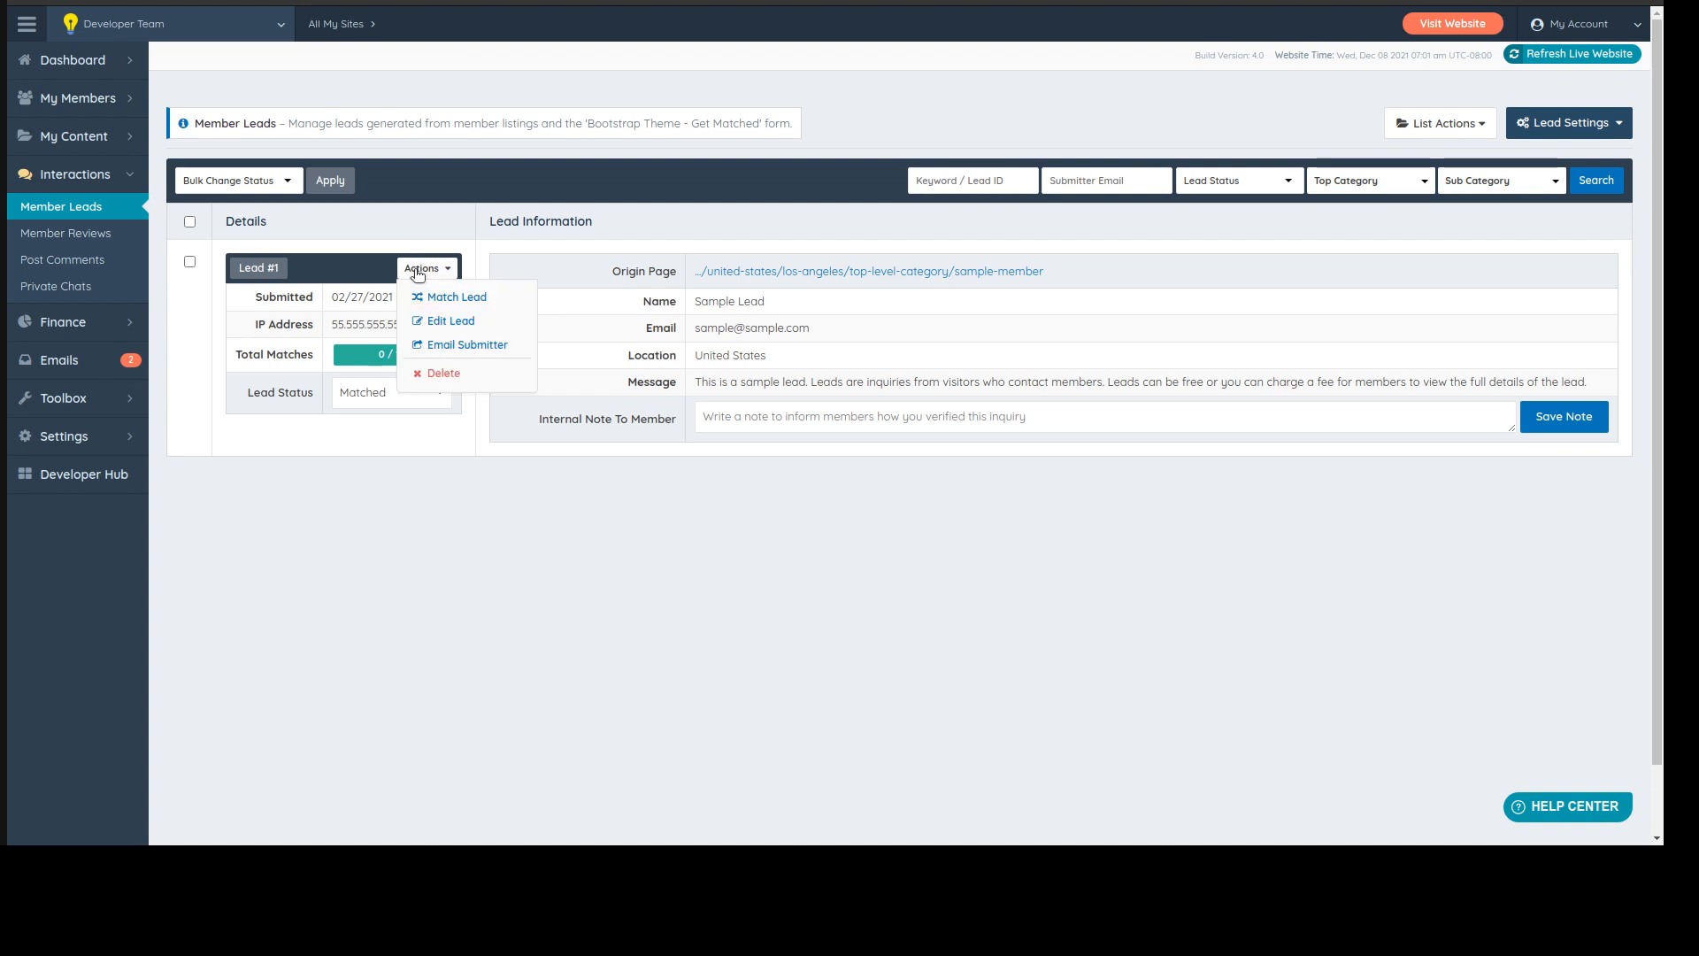
{"action": "left_click", "coordinate": [453, 298]}
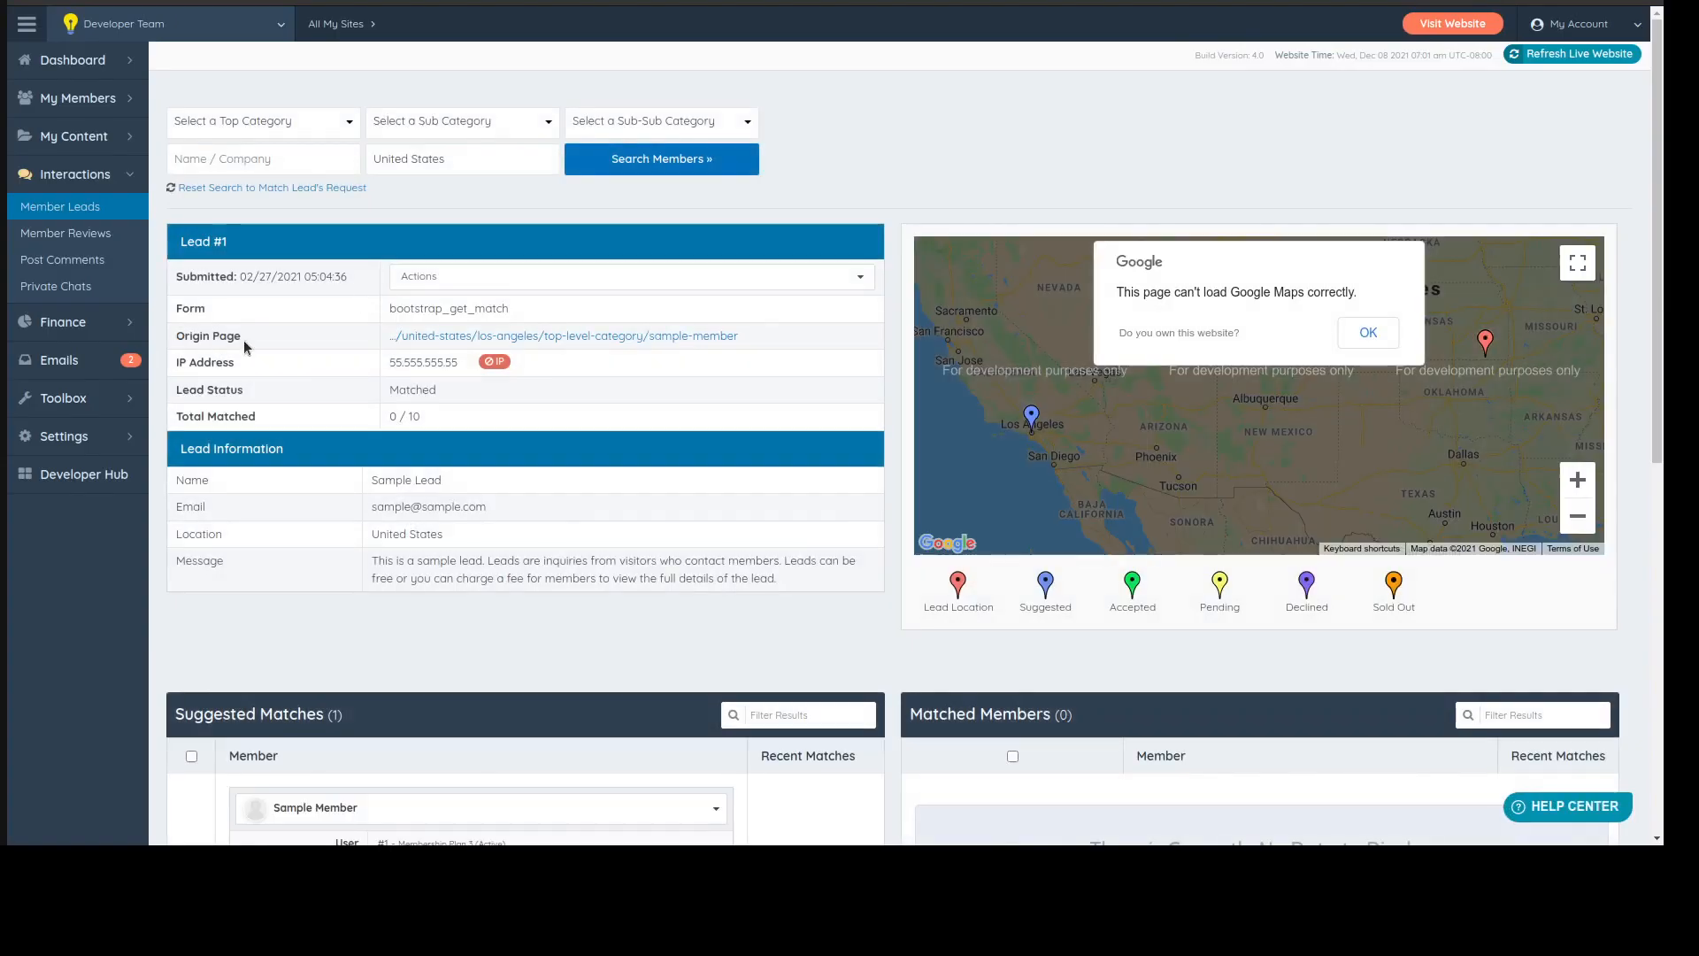
{"action": "left_click", "coordinate": [1362, 341]}
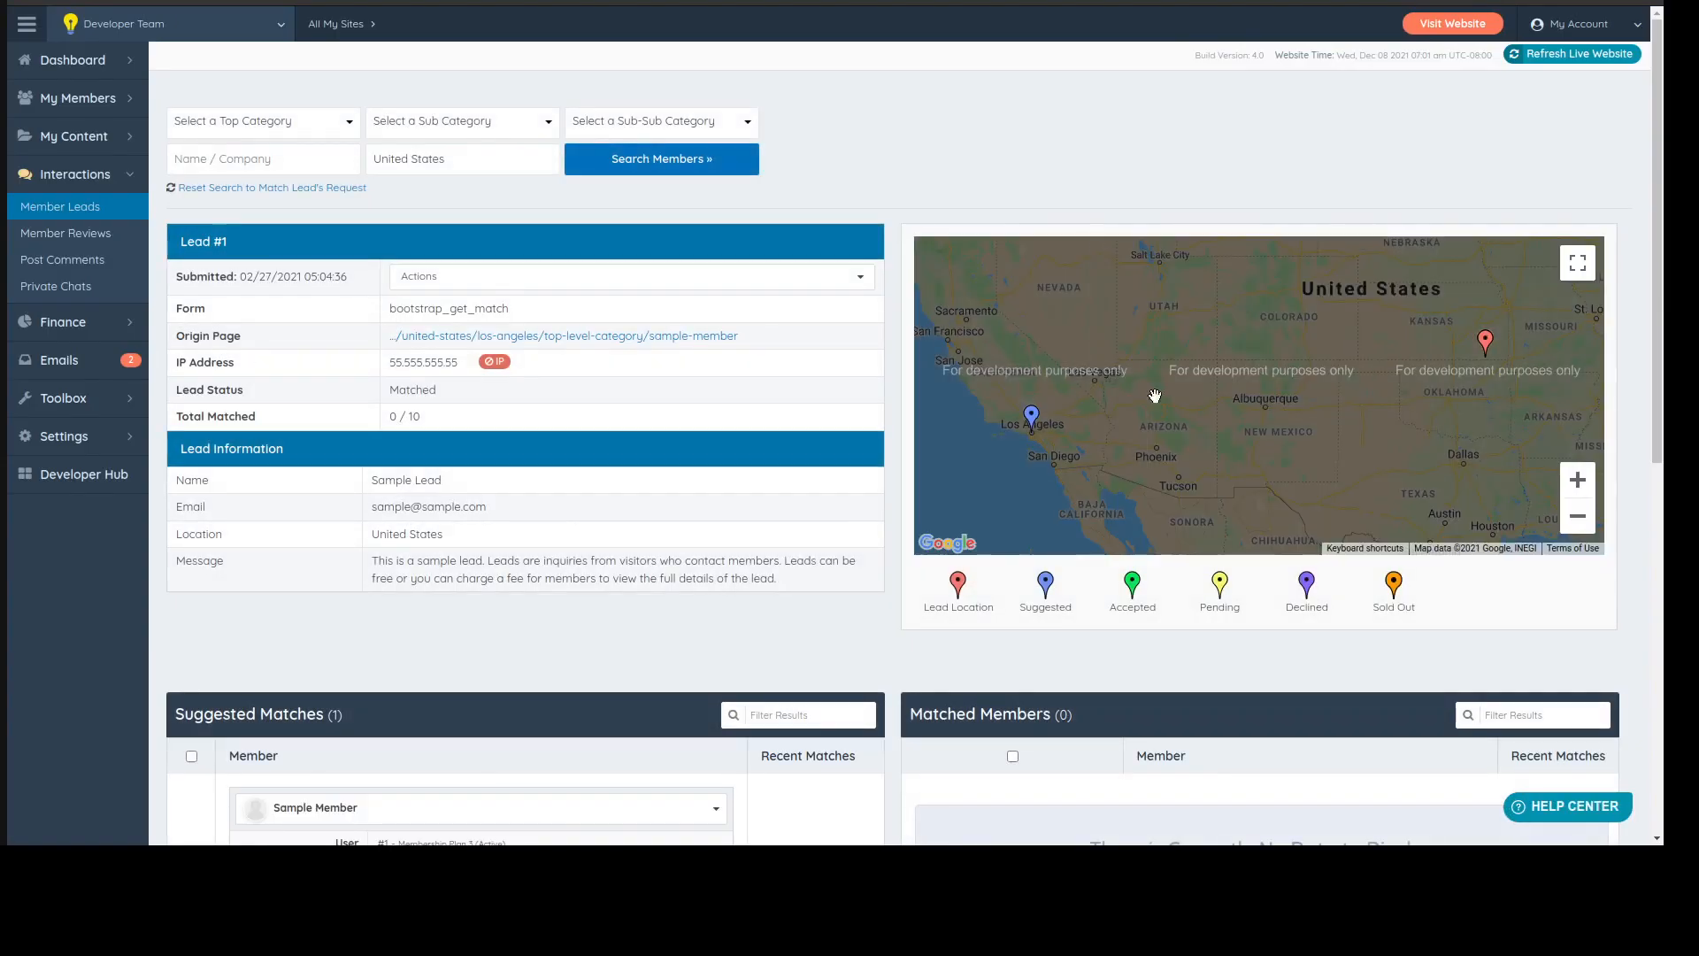
- Review the Suggested Matches and Matched Members lists and the map on Lead #1's matching page
{"action": "scroll", "coordinate": [342, 241], "scroll_direction": "down", "scroll_amount": 6}
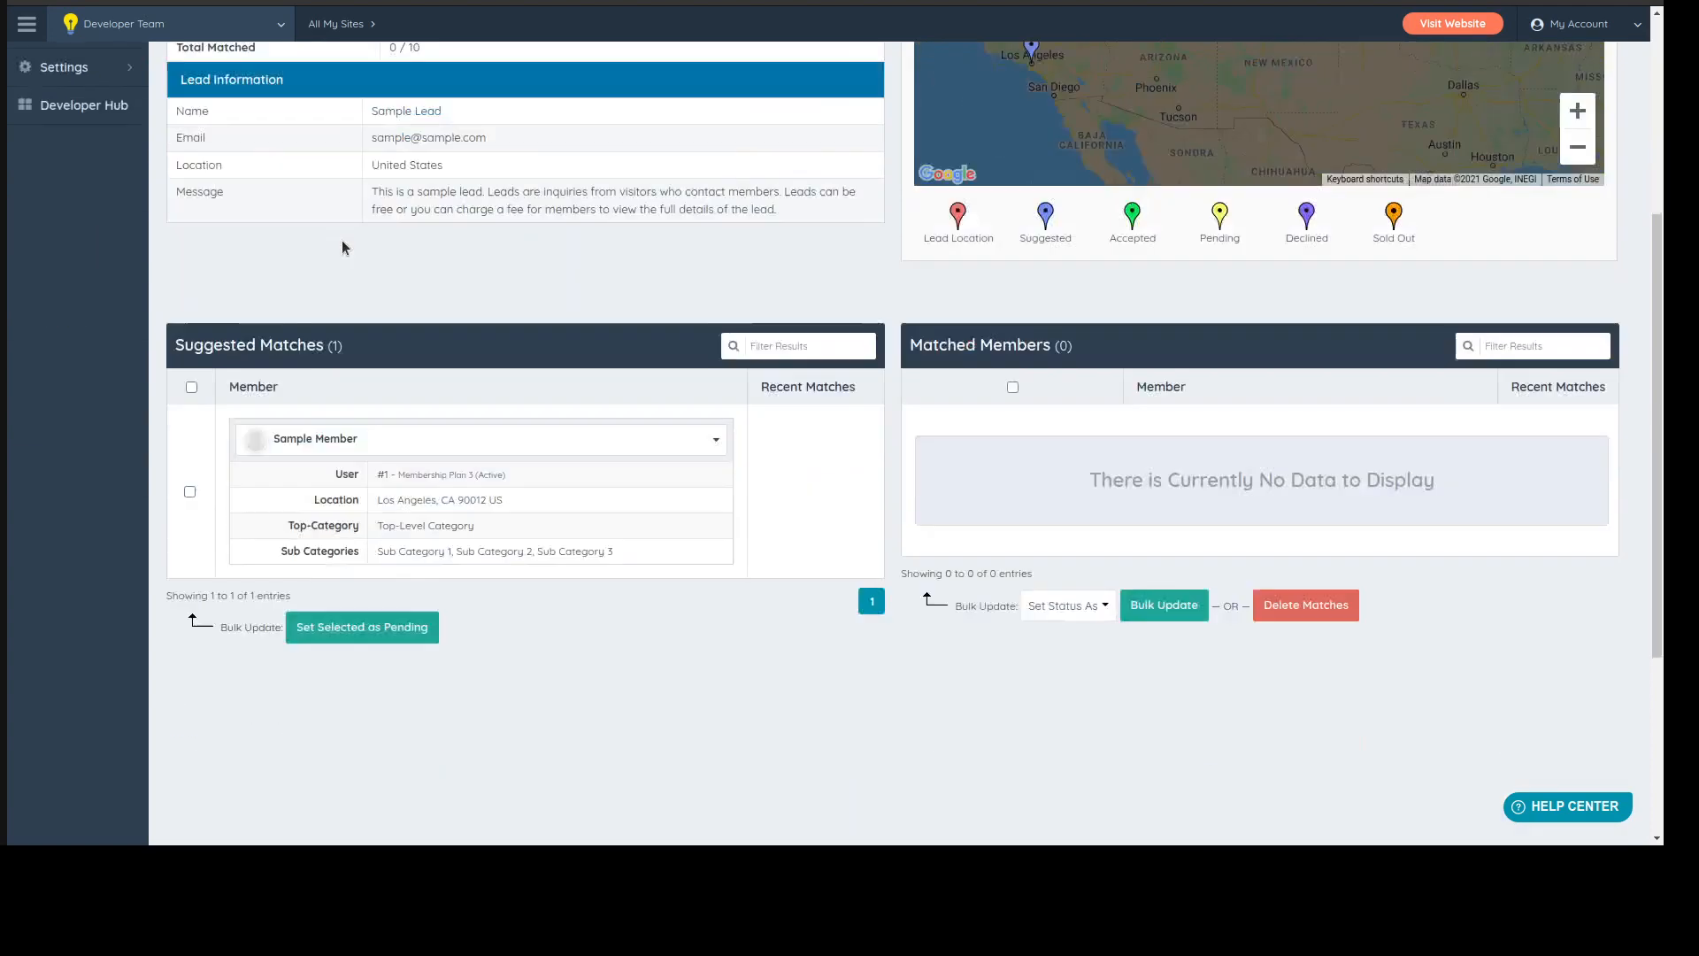
{"action": "scroll", "coordinate": [222, 352], "scroll_direction": "up", "scroll_amount": 2}
{"action": "left_click_drag", "start_coordinate": [175, 340], "coordinate": [322, 340]}
{"action": "left_click", "coordinate": [467, 331]}
{"action": "scroll", "coordinate": [467, 328], "scroll_direction": "up", "scroll_amount": 2}
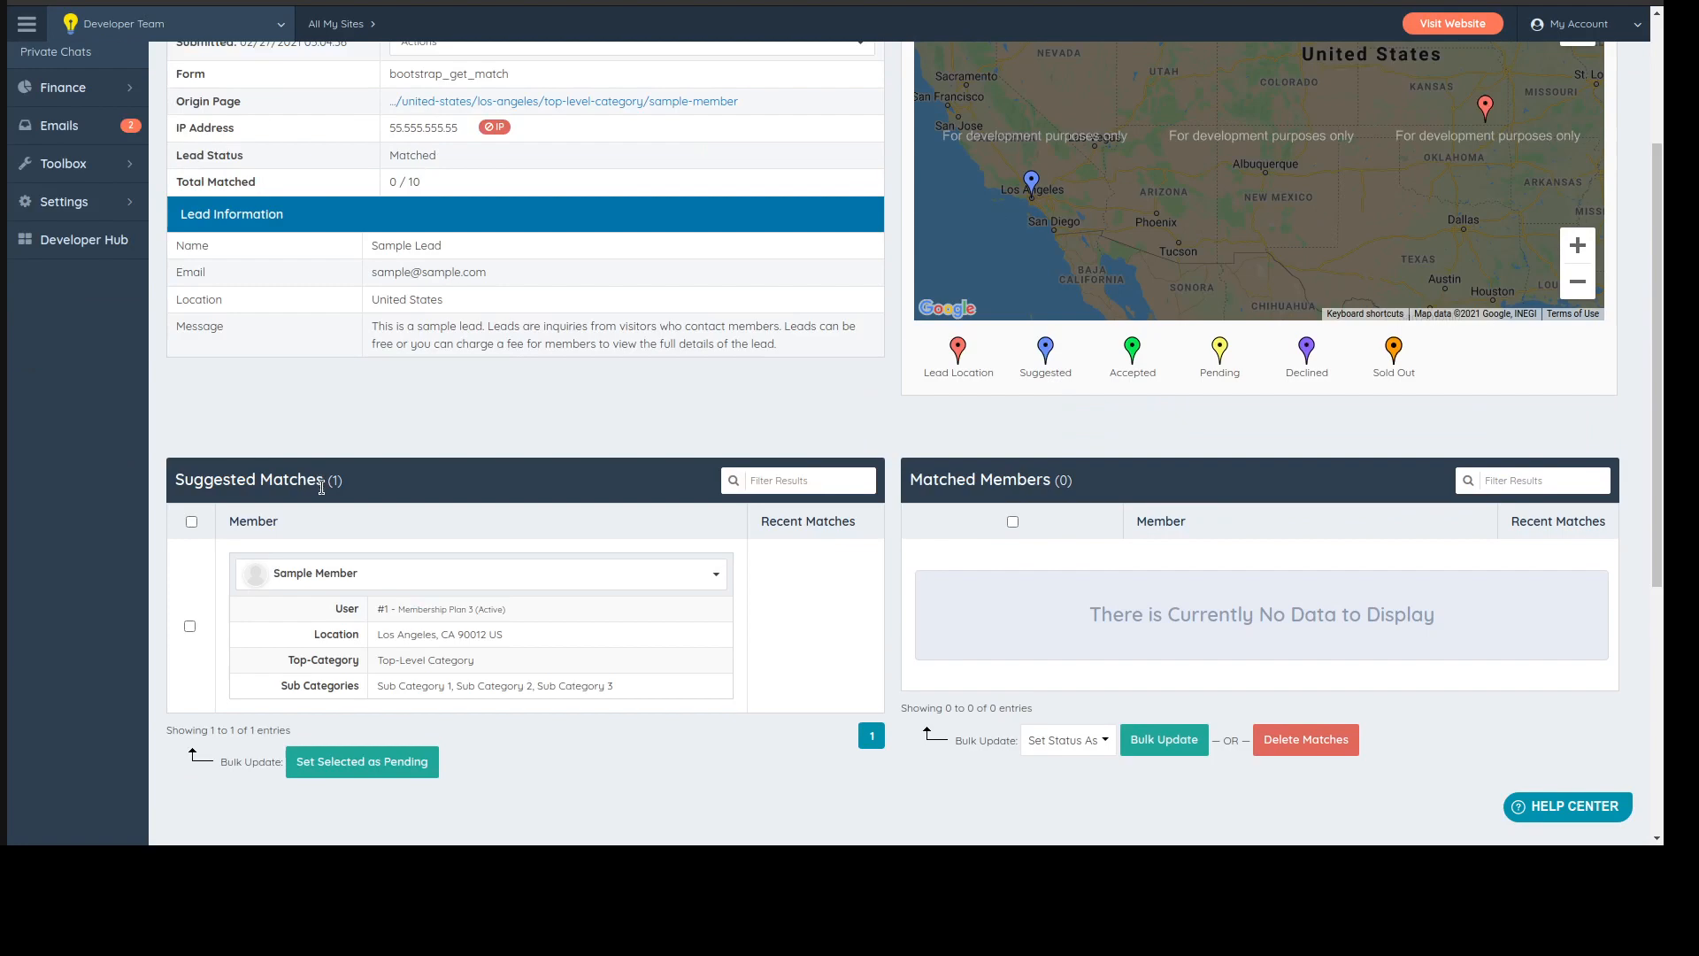
{"action": "scroll", "coordinate": [358, 416], "scroll_direction": "down", "scroll_amount": 2}
{"action": "scroll", "coordinate": [364, 329], "scroll_direction": "down", "scroll_amount": 1}
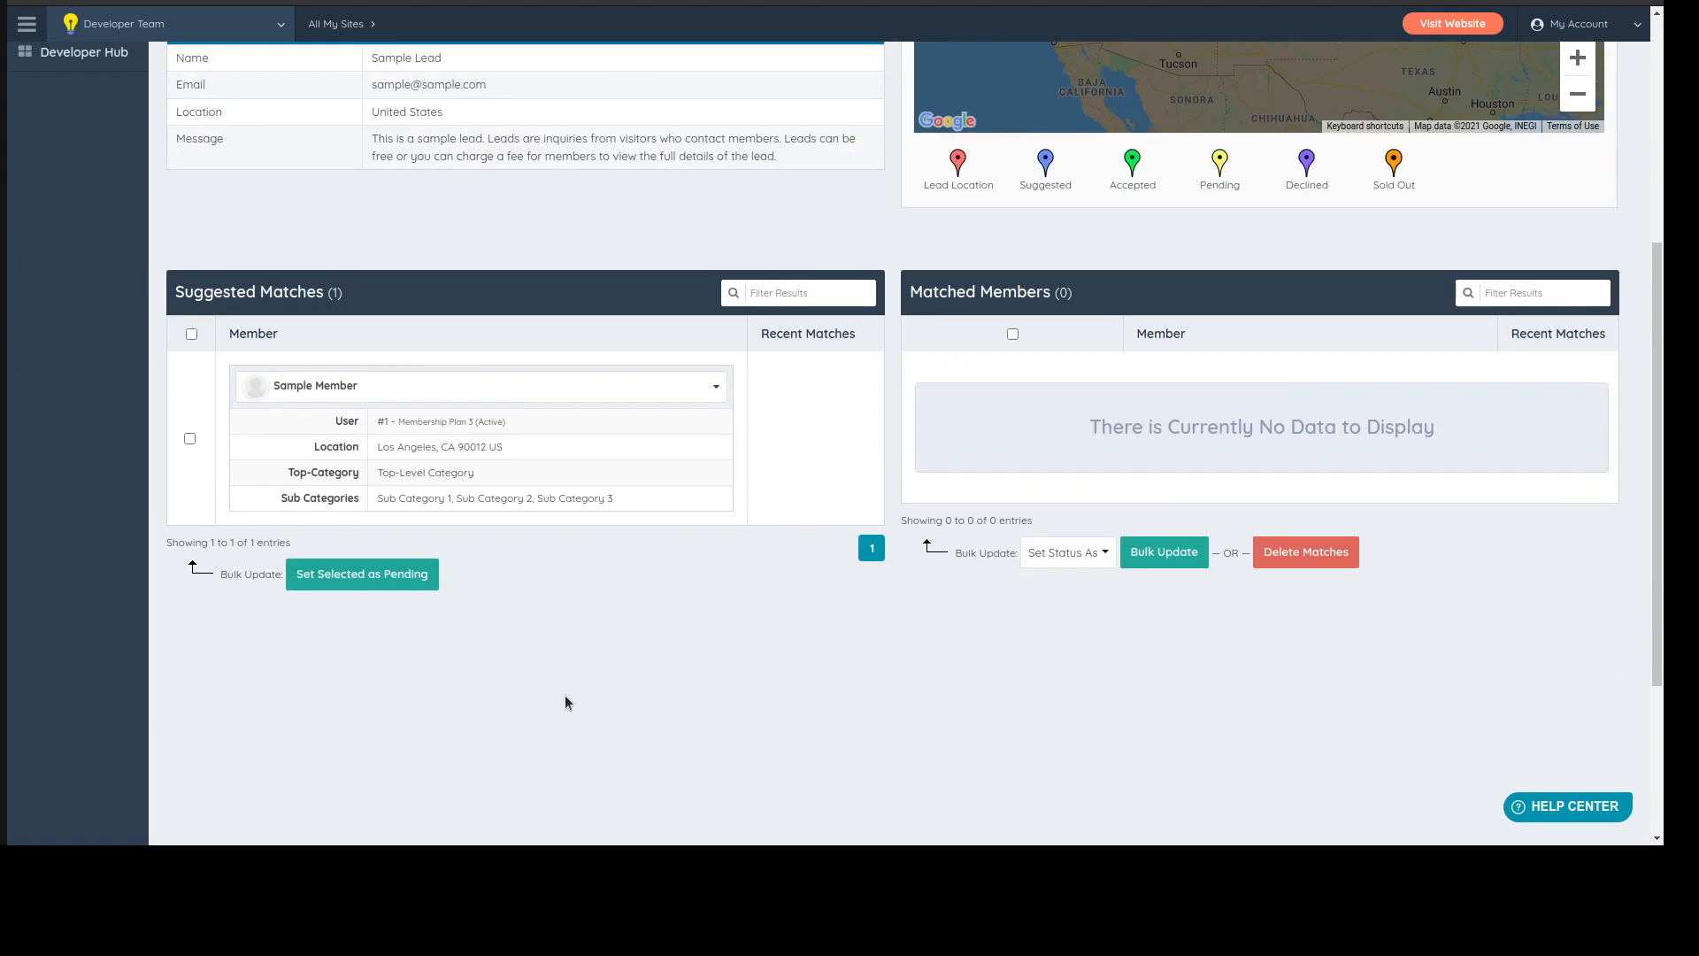
{"action": "scroll", "coordinate": [810, 743], "scroll_direction": "up", "scroll_amount": 3}
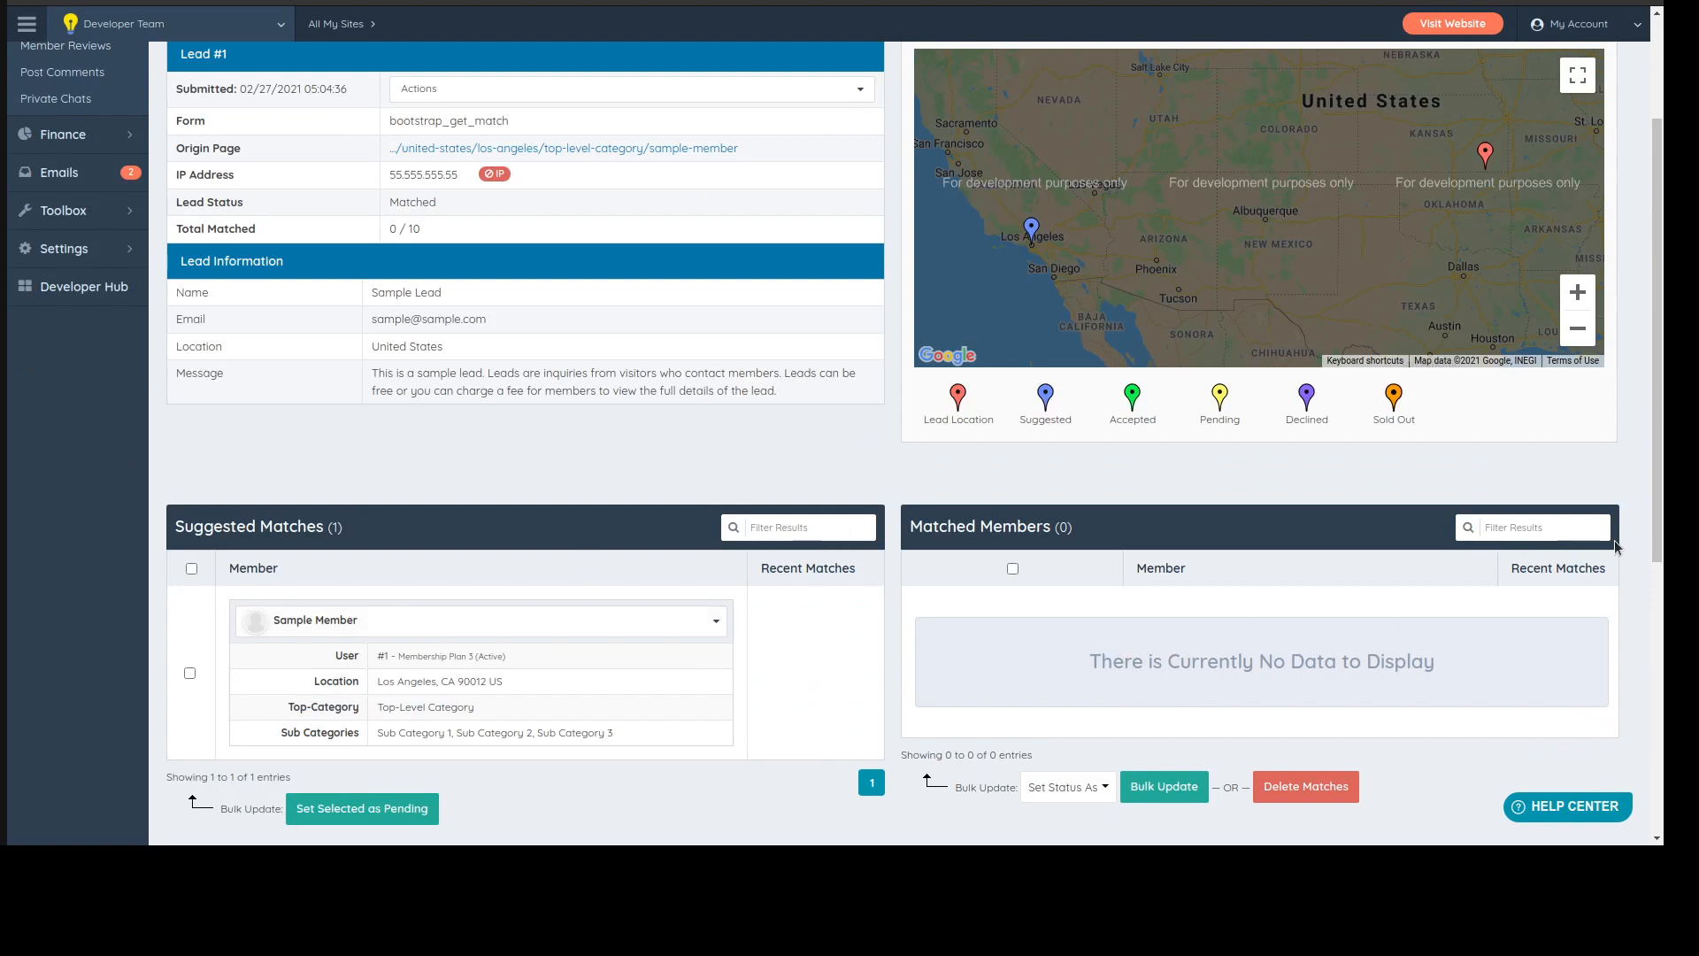
{"action": "scroll", "coordinate": [629, 518], "scroll_direction": "up", "scroll_amount": 2}
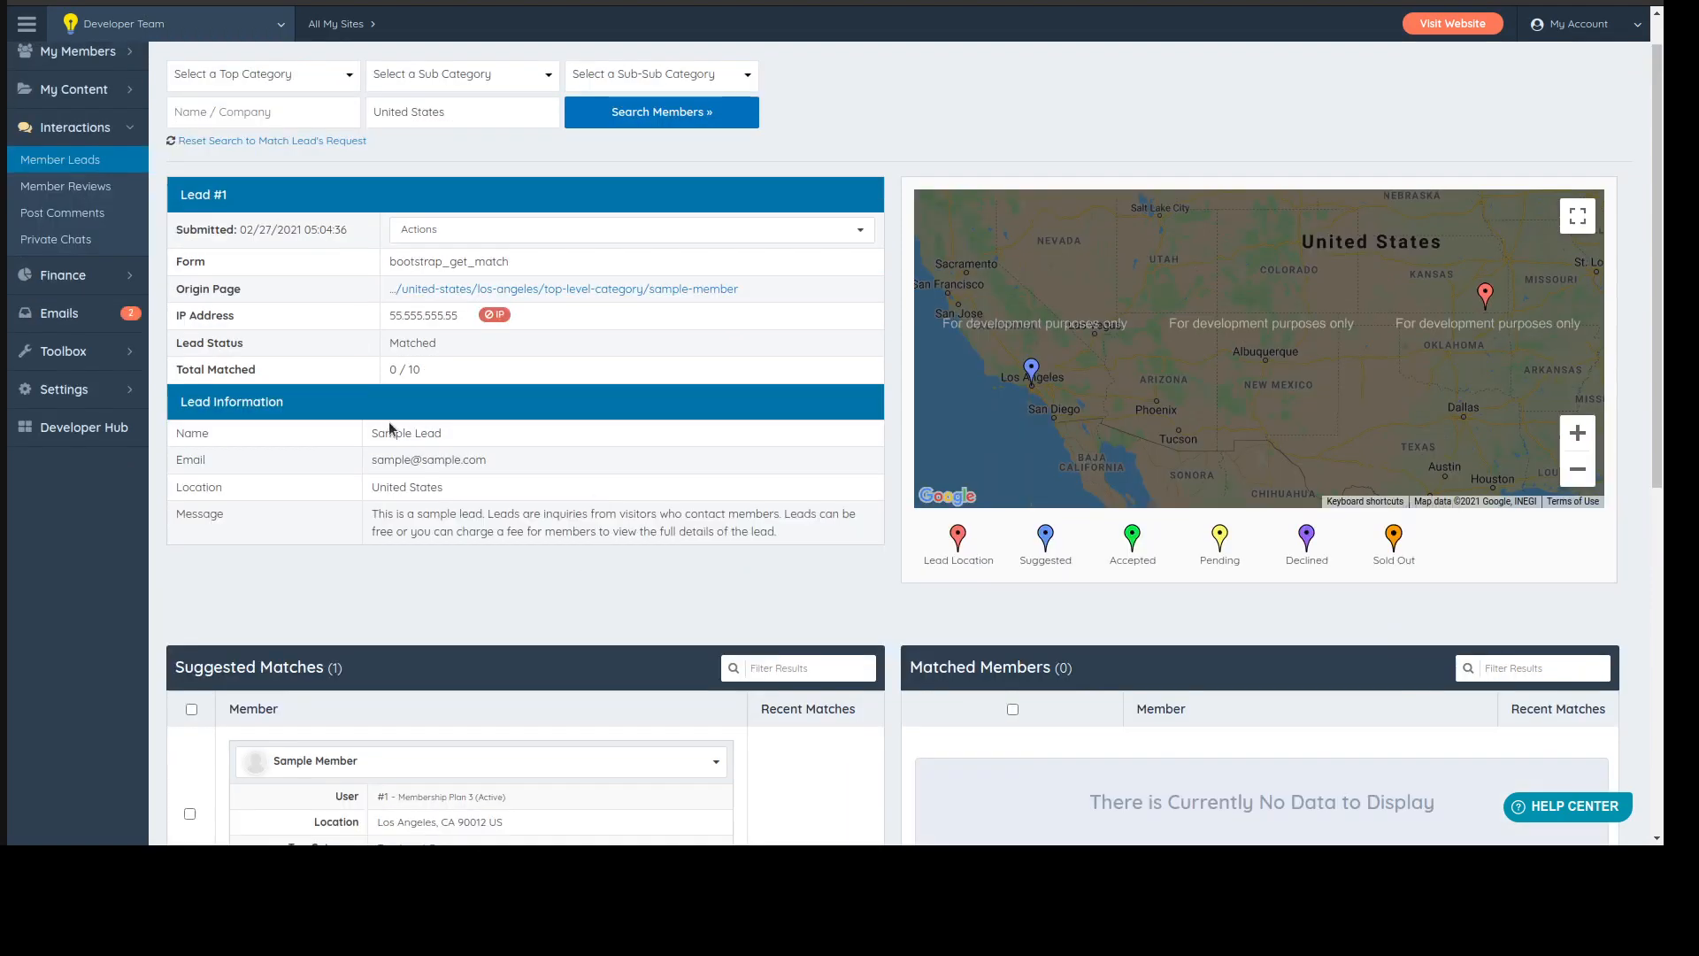
- Examine Lead #1's location and message, and view the match actions available for the suggested Sample Member
{"action": "left_click_drag", "start_coordinate": [372, 483], "coordinate": [443, 487]}
{"action": "scroll", "coordinate": [422, 412], "scroll_direction": "down", "scroll_amount": 3}
{"action": "left_click_drag", "start_coordinate": [364, 322], "coordinate": [791, 342]}
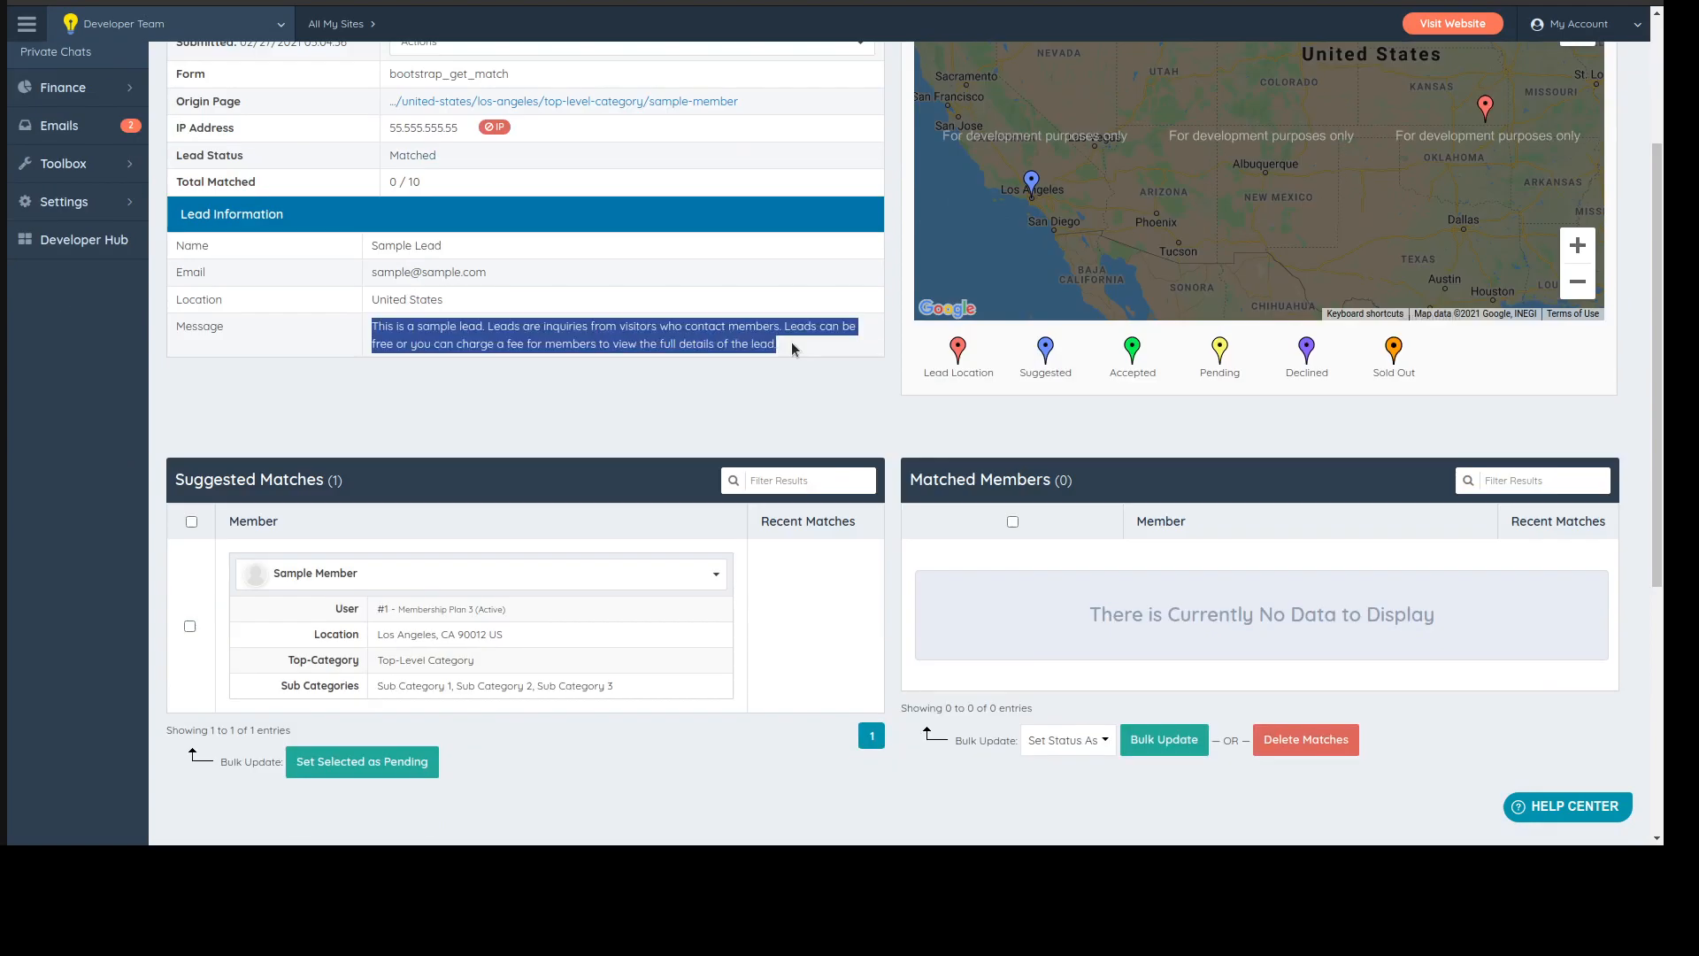
{"action": "left_click", "coordinate": [645, 363]}
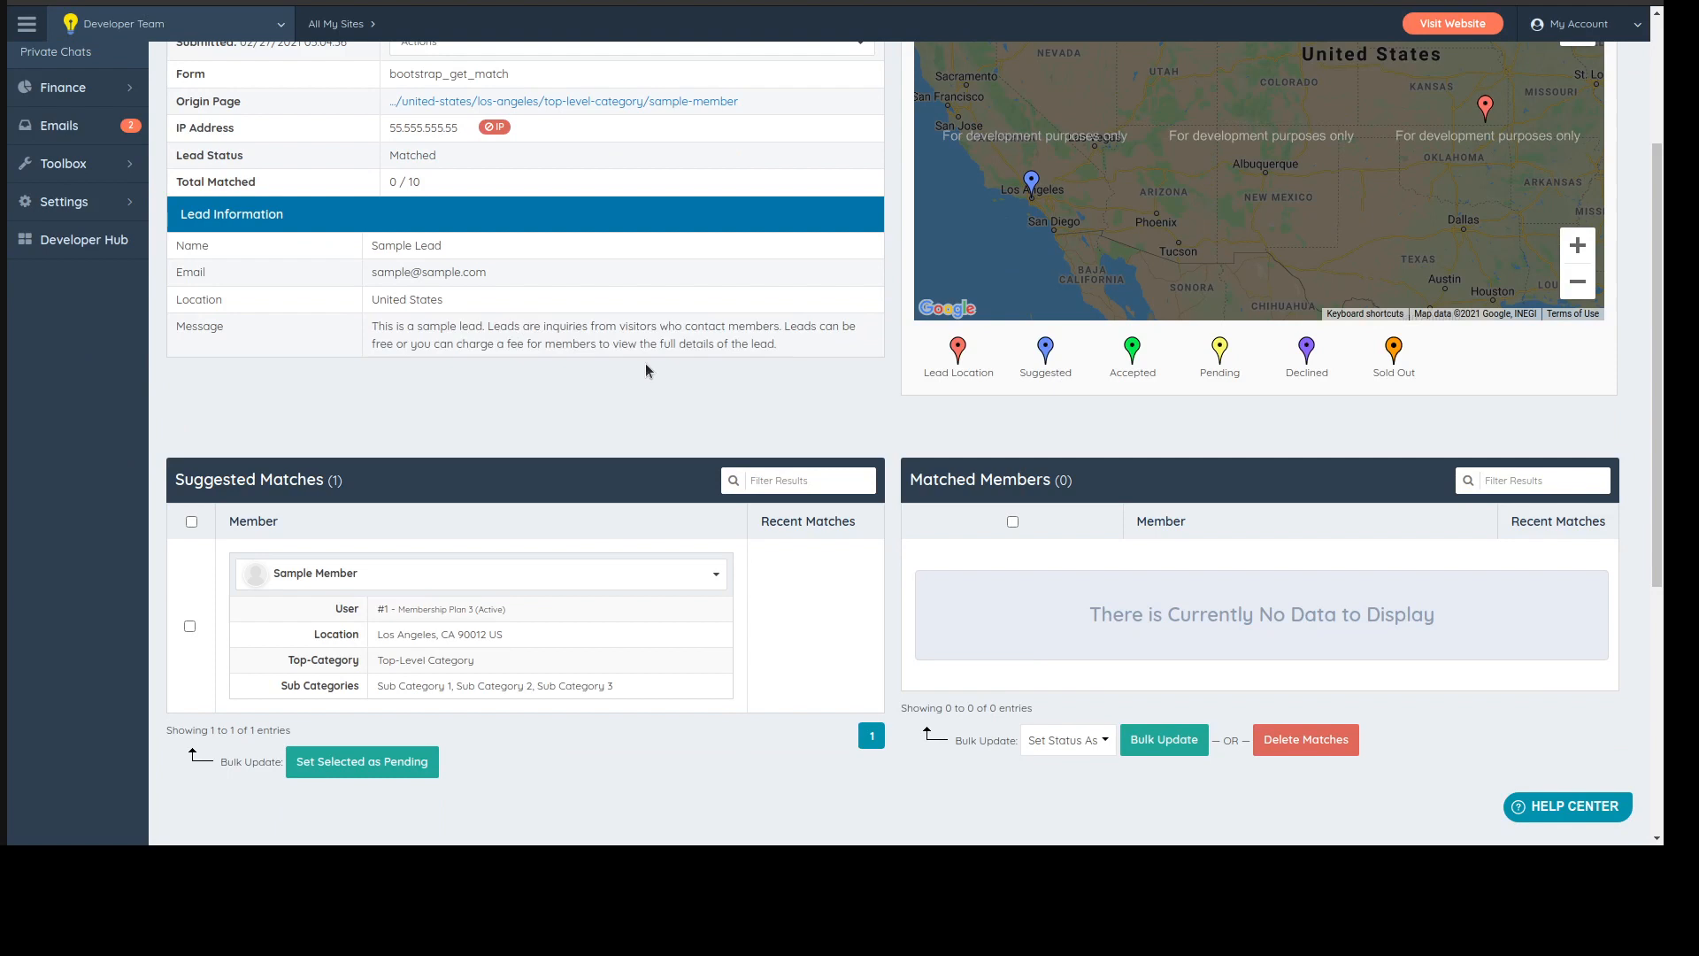
{"action": "scroll", "coordinate": [436, 372], "scroll_direction": "down", "scroll_amount": 3}
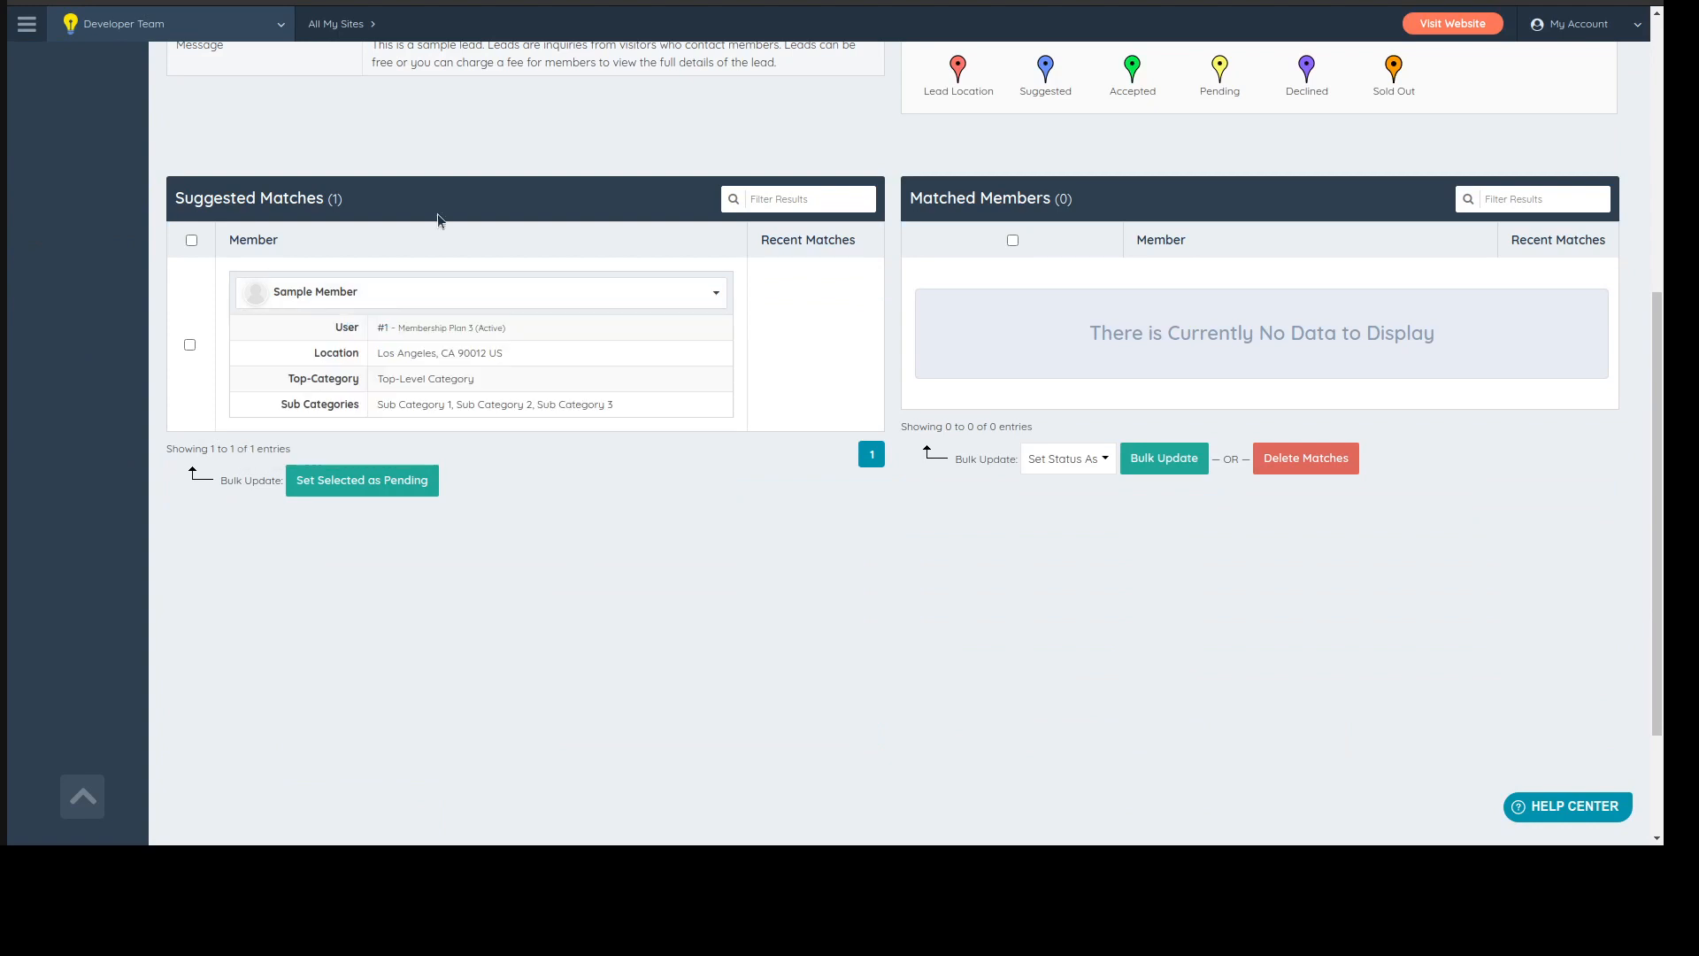
{"action": "mouse_move", "coordinate": [342, 294]}
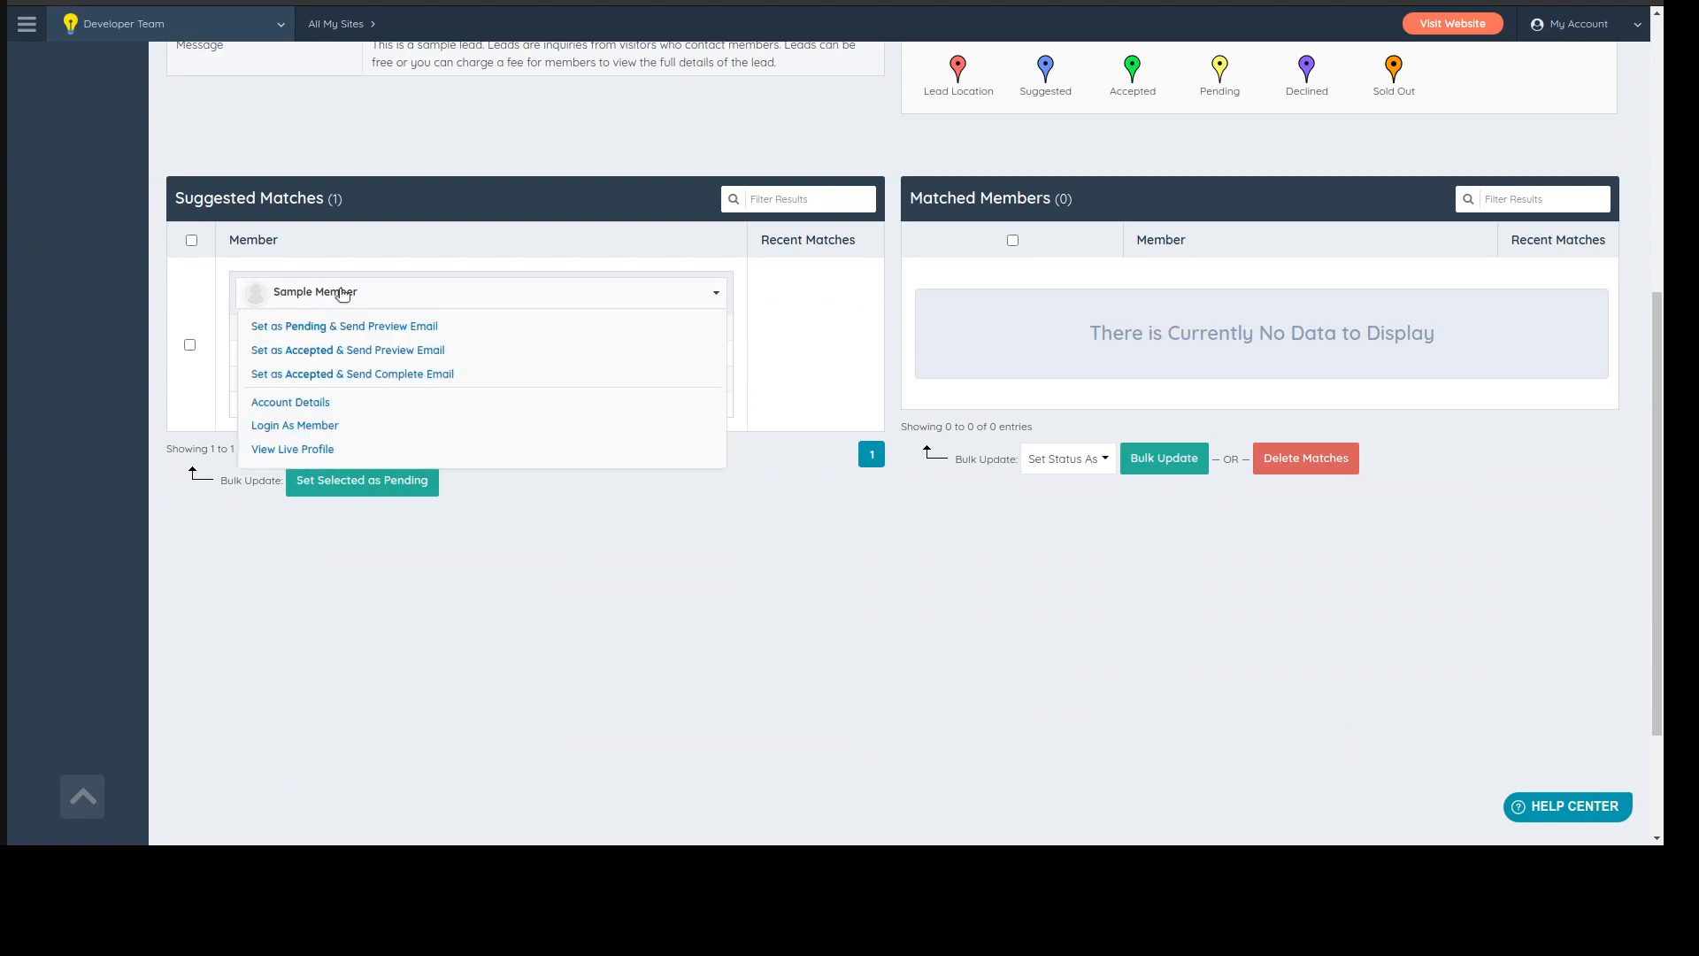
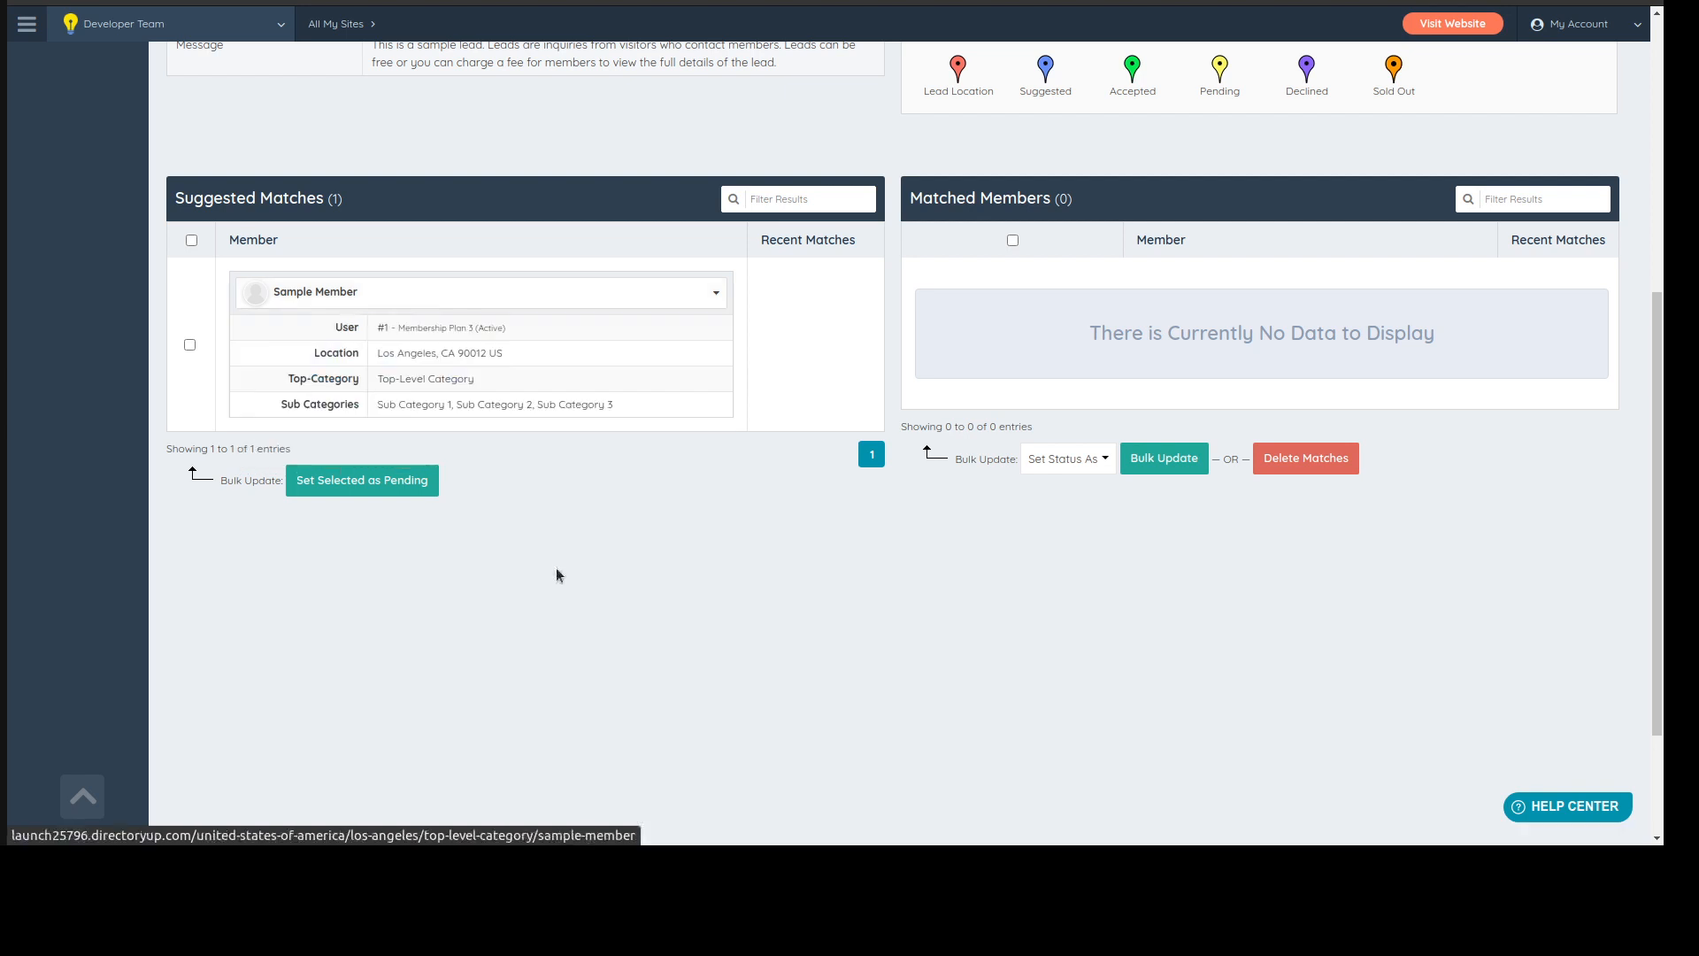
- Return to the Member Leads list and create a new lead workflow applied to Membership Plan 3
{"action": "scroll", "coordinate": [763, 368], "scroll_direction": "up", "scroll_amount": 3}
{"action": "scroll", "coordinate": [555, 370], "scroll_direction": "up", "scroll_amount": 2}
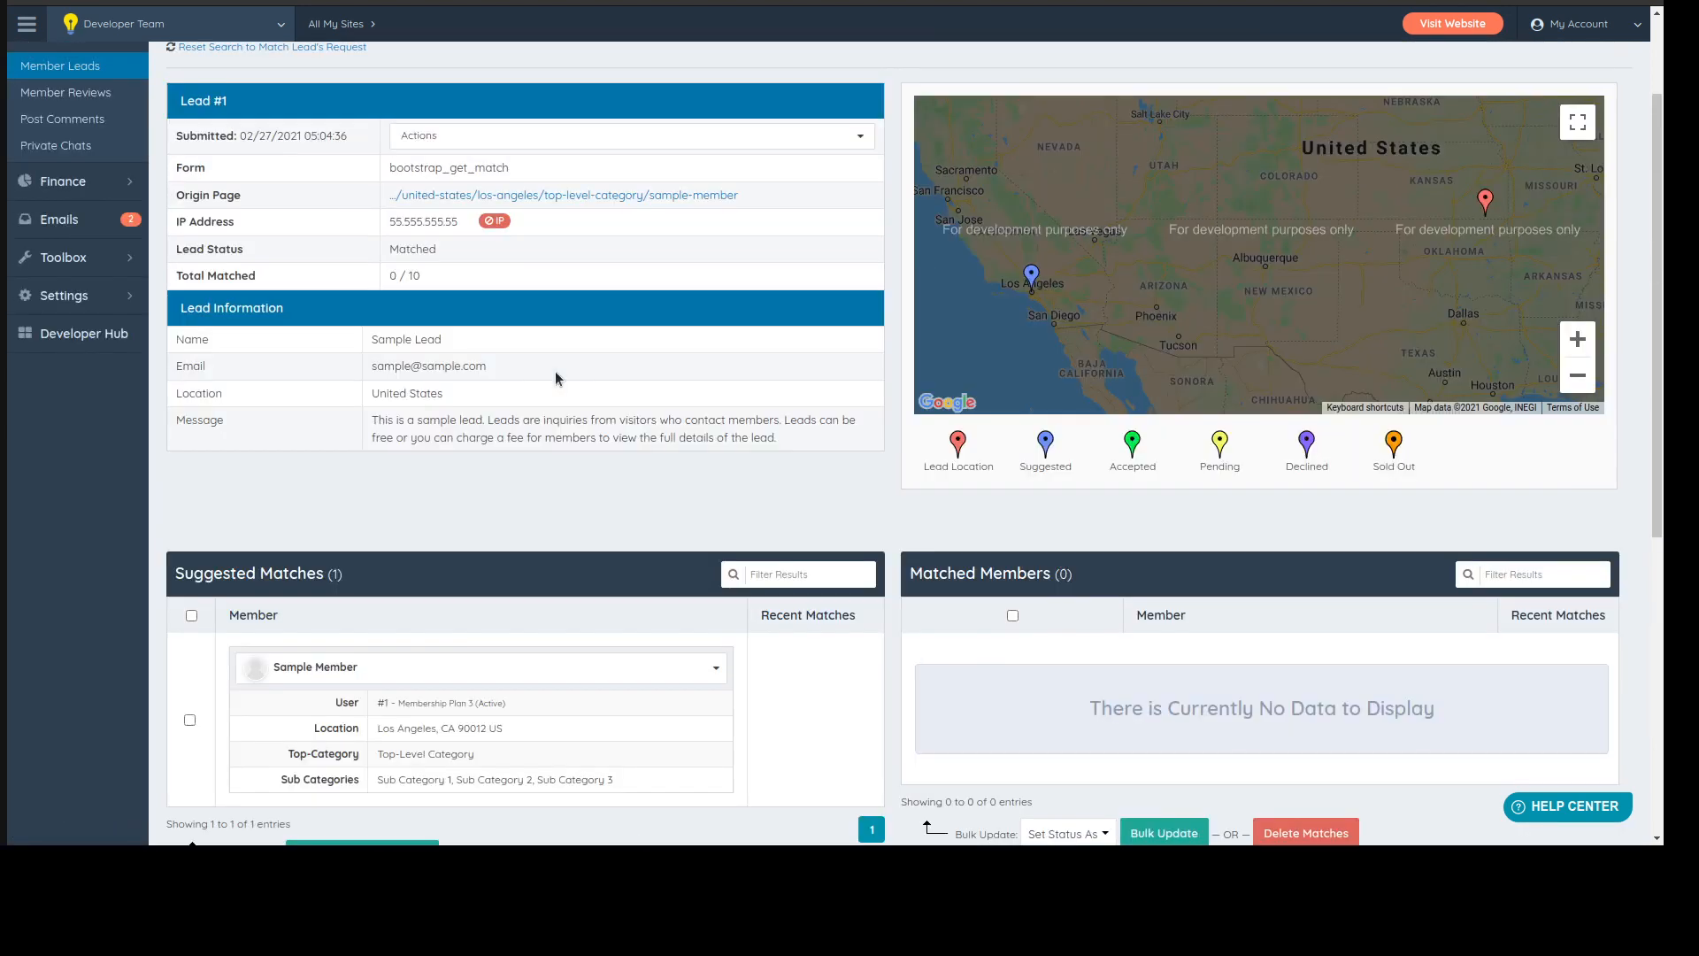
{"action": "scroll", "coordinate": [534, 468], "scroll_direction": "up", "scroll_amount": 2}
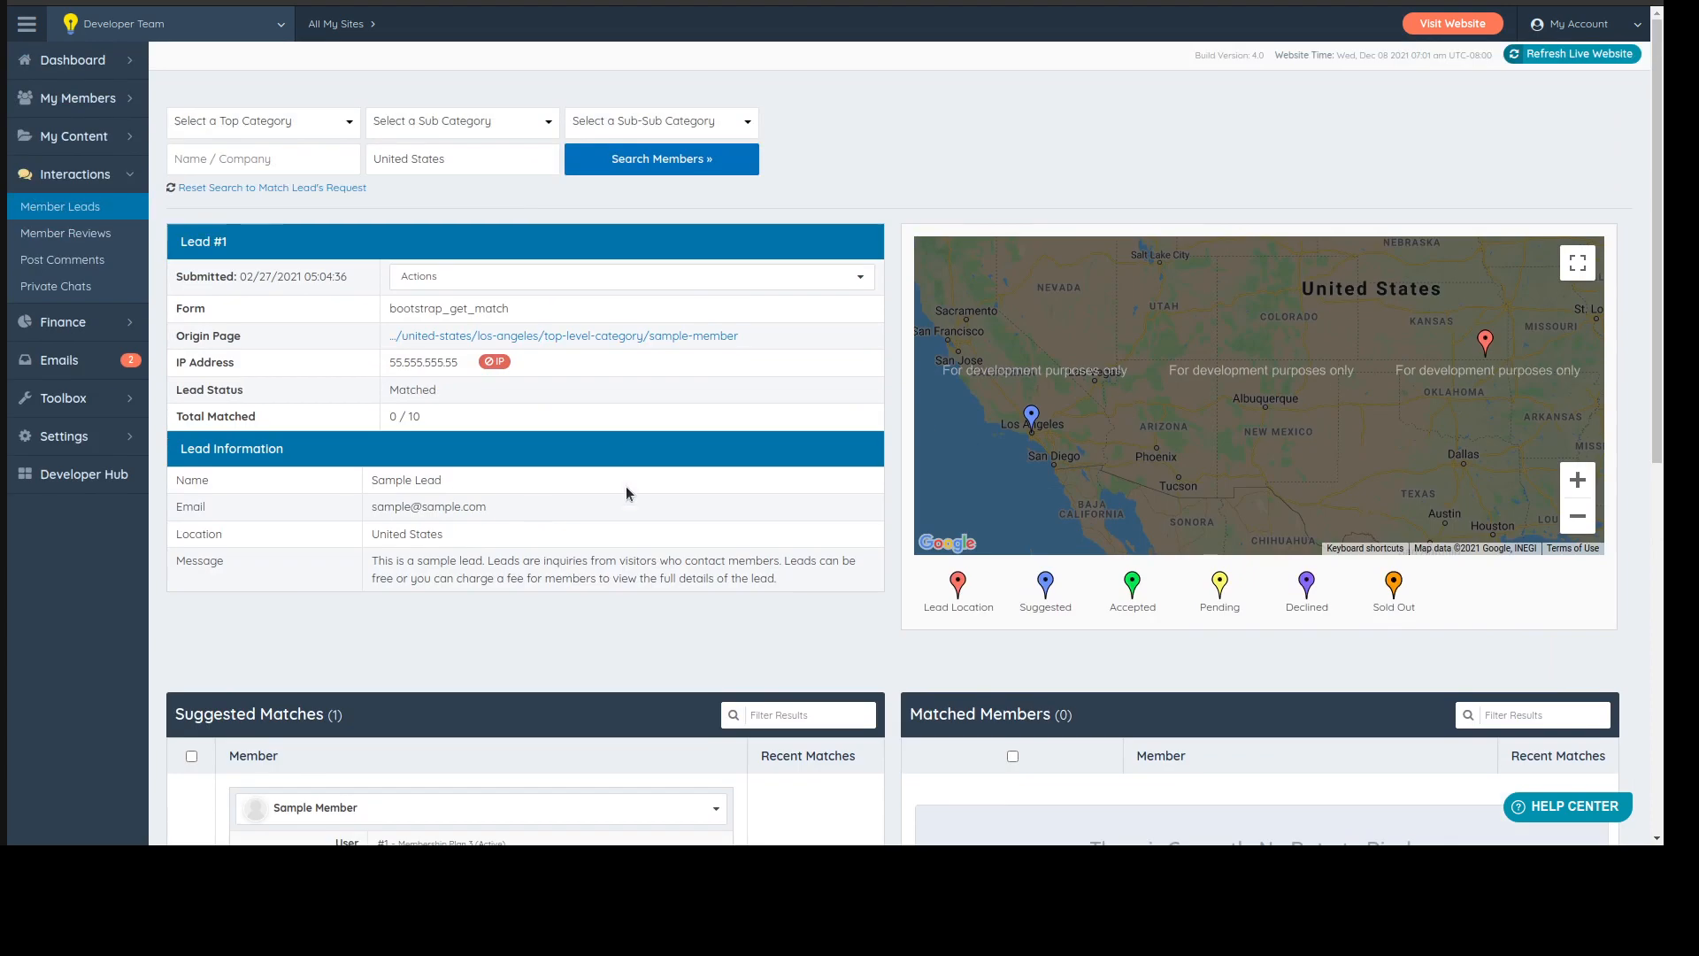
{"action": "left_click", "coordinate": [70, 211]}
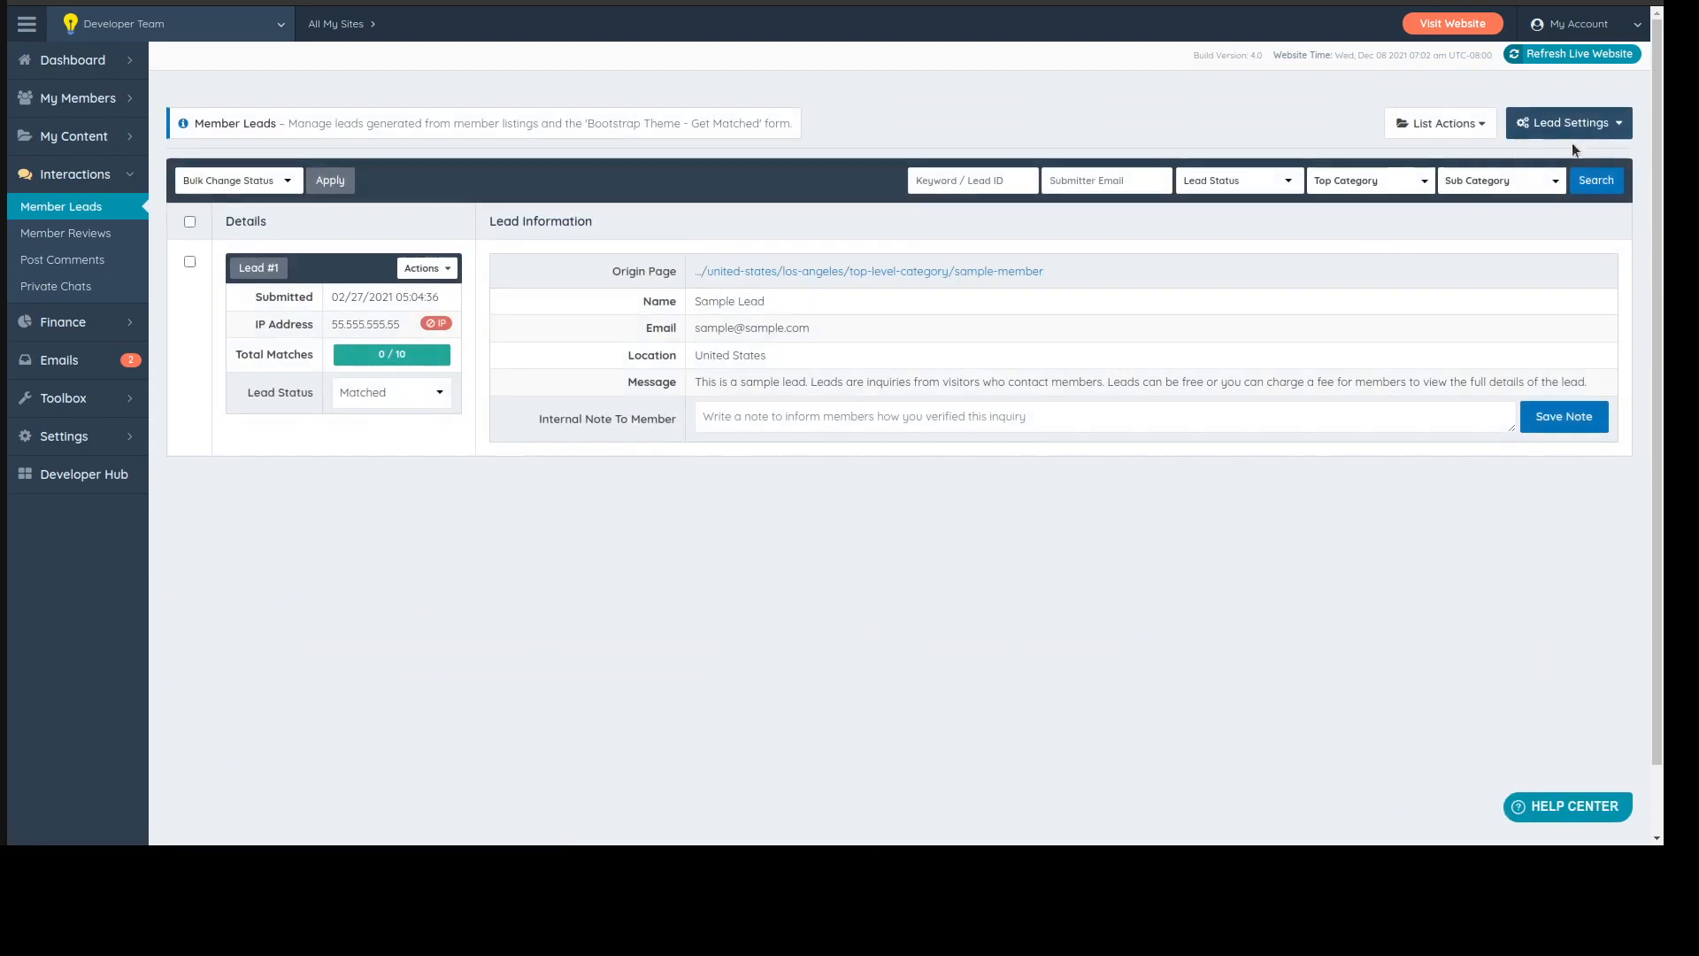
{"action": "left_click", "coordinate": [1569, 125]}
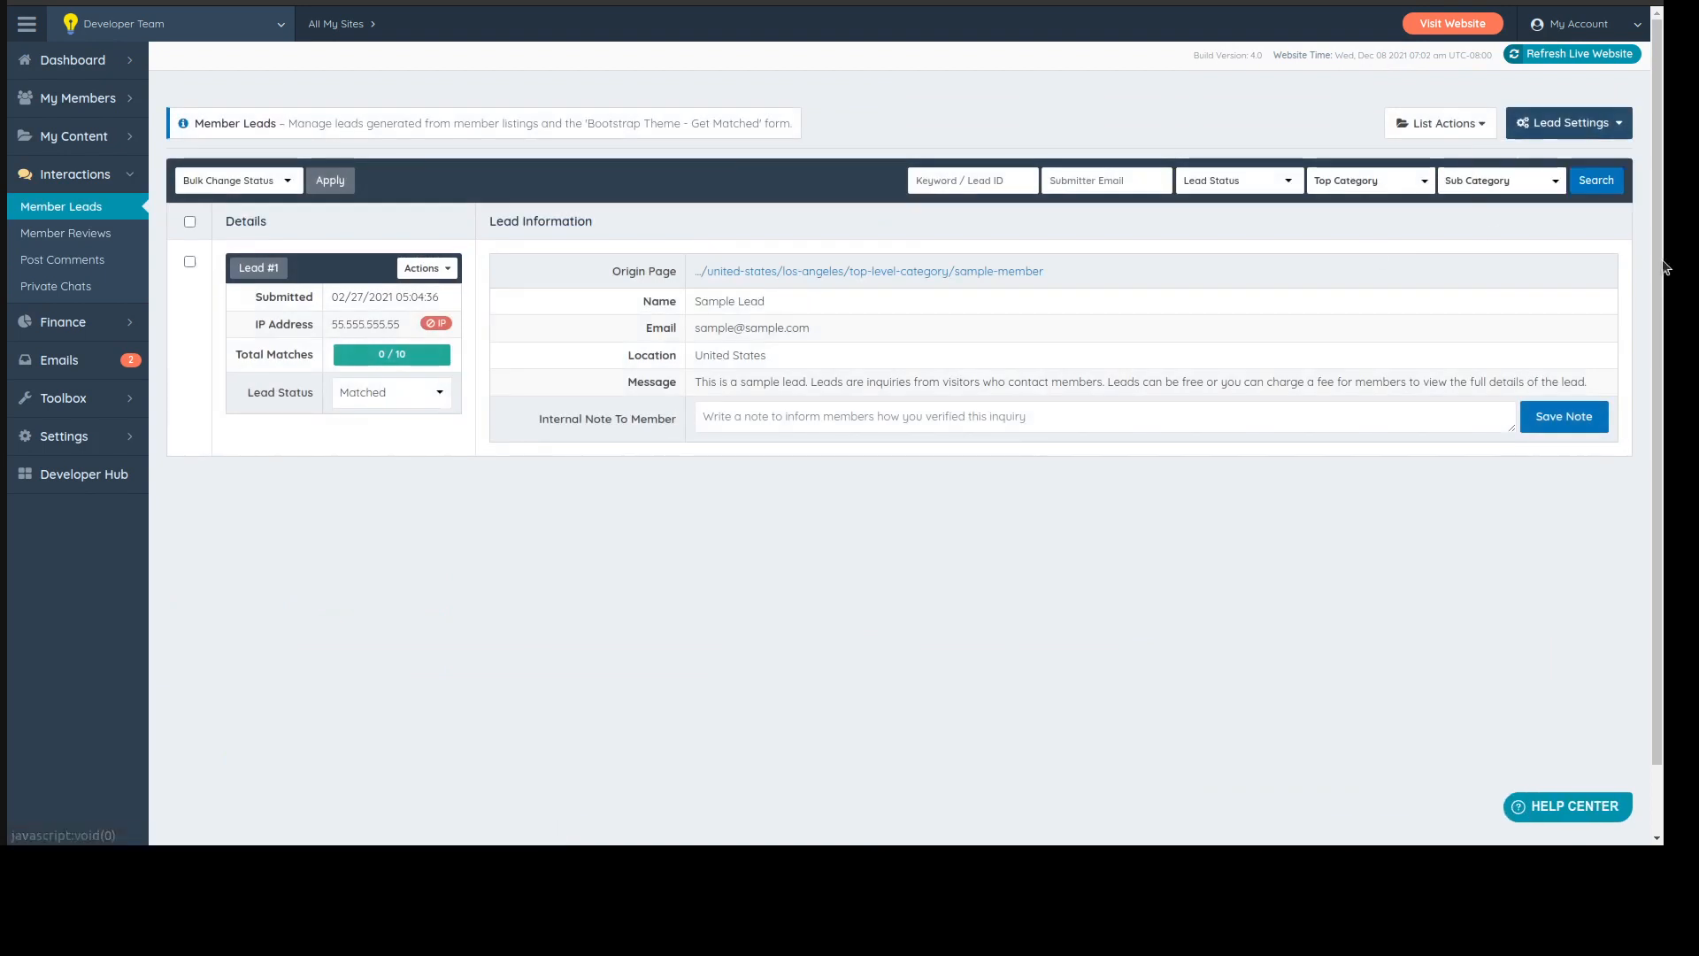
{"action": "mouse_move", "coordinate": [1577, 116]}
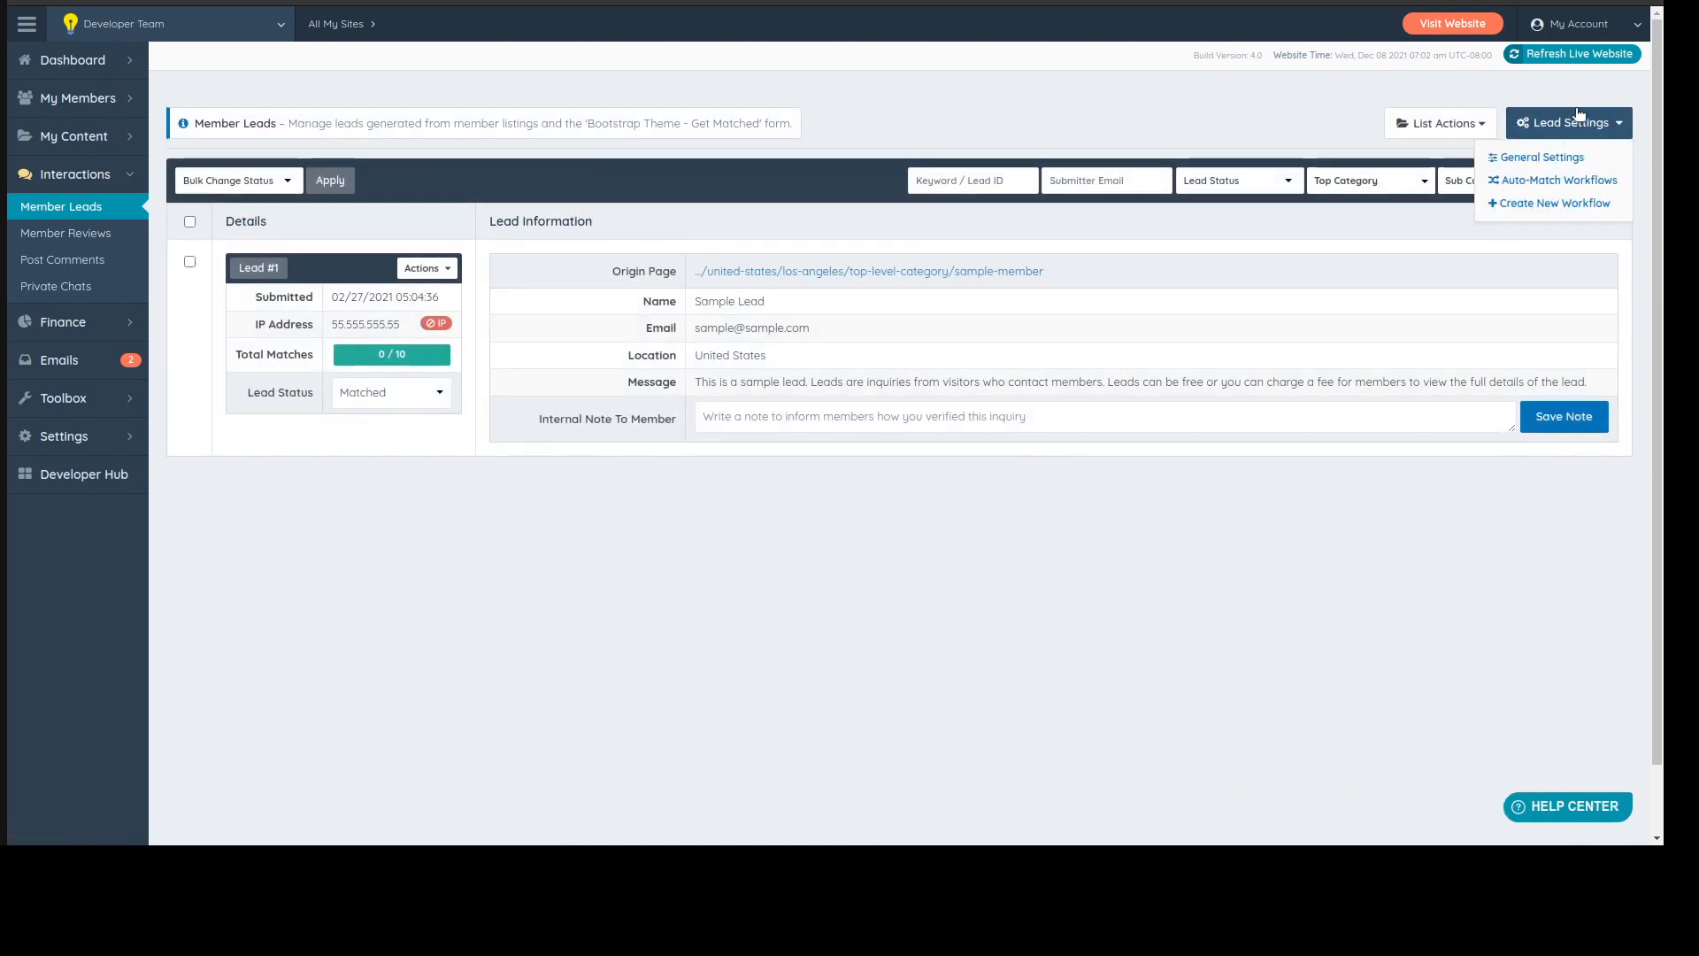
{"action": "left_click", "coordinate": [1537, 206]}
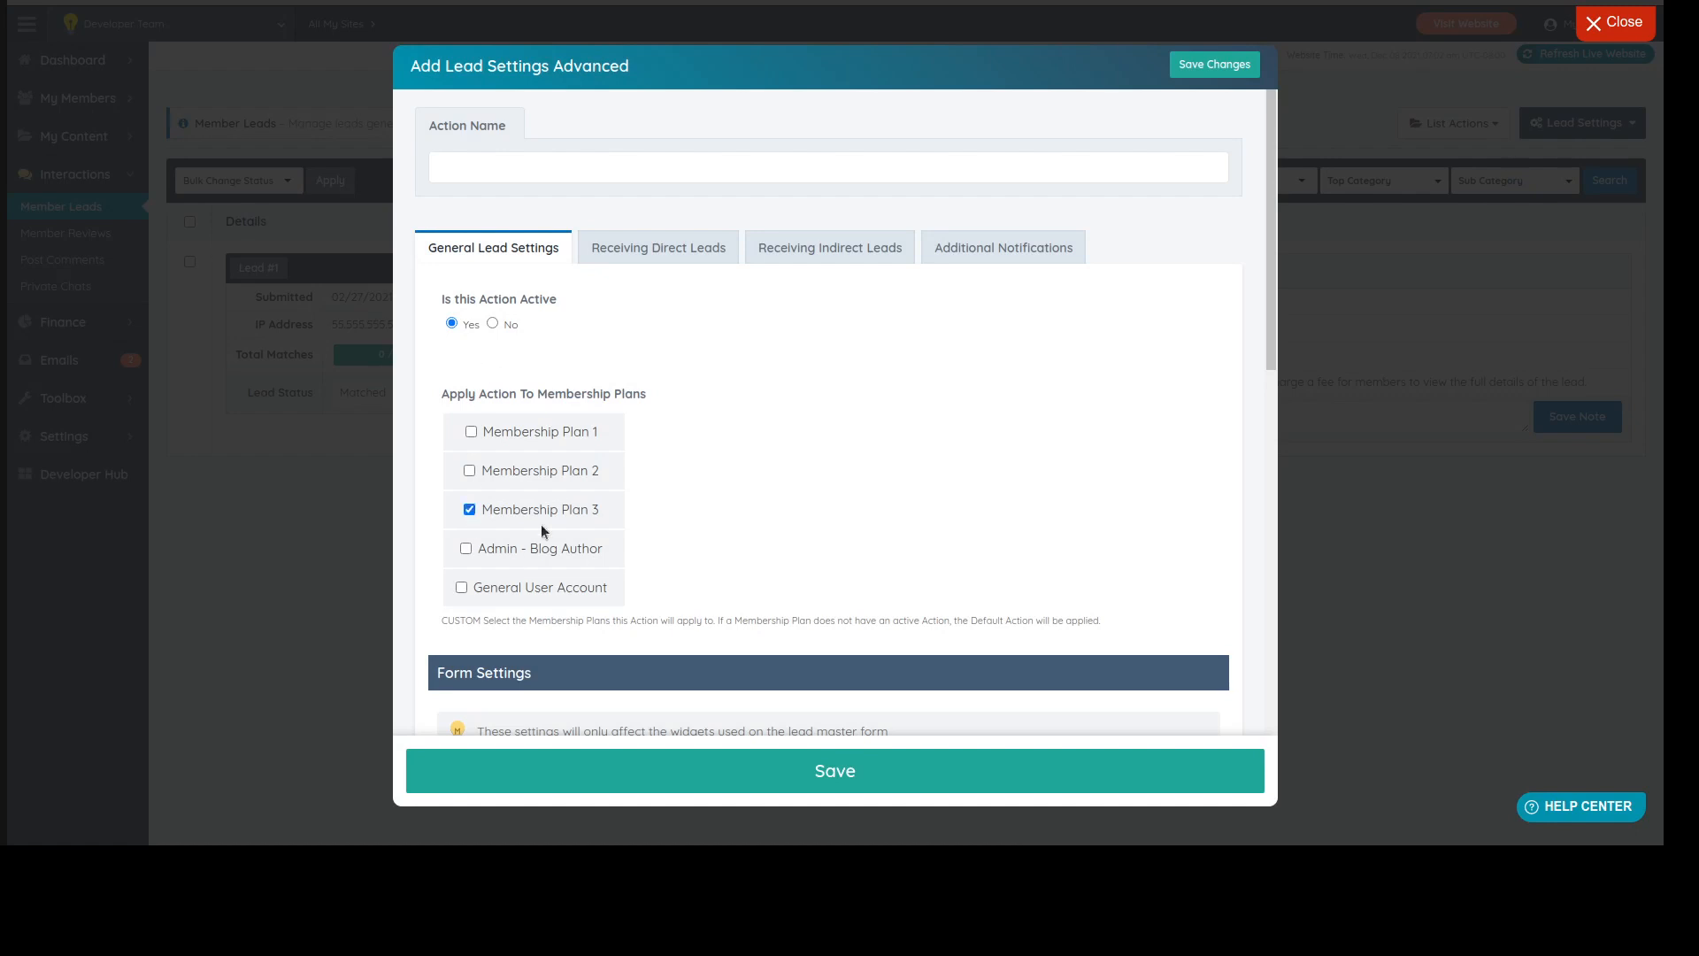
- Turn off Display Location Fields and Make Location Fields Required? in the new workflow's form settings
{"action": "scroll", "coordinate": [762, 475], "scroll_direction": "down", "scroll_amount": 7}
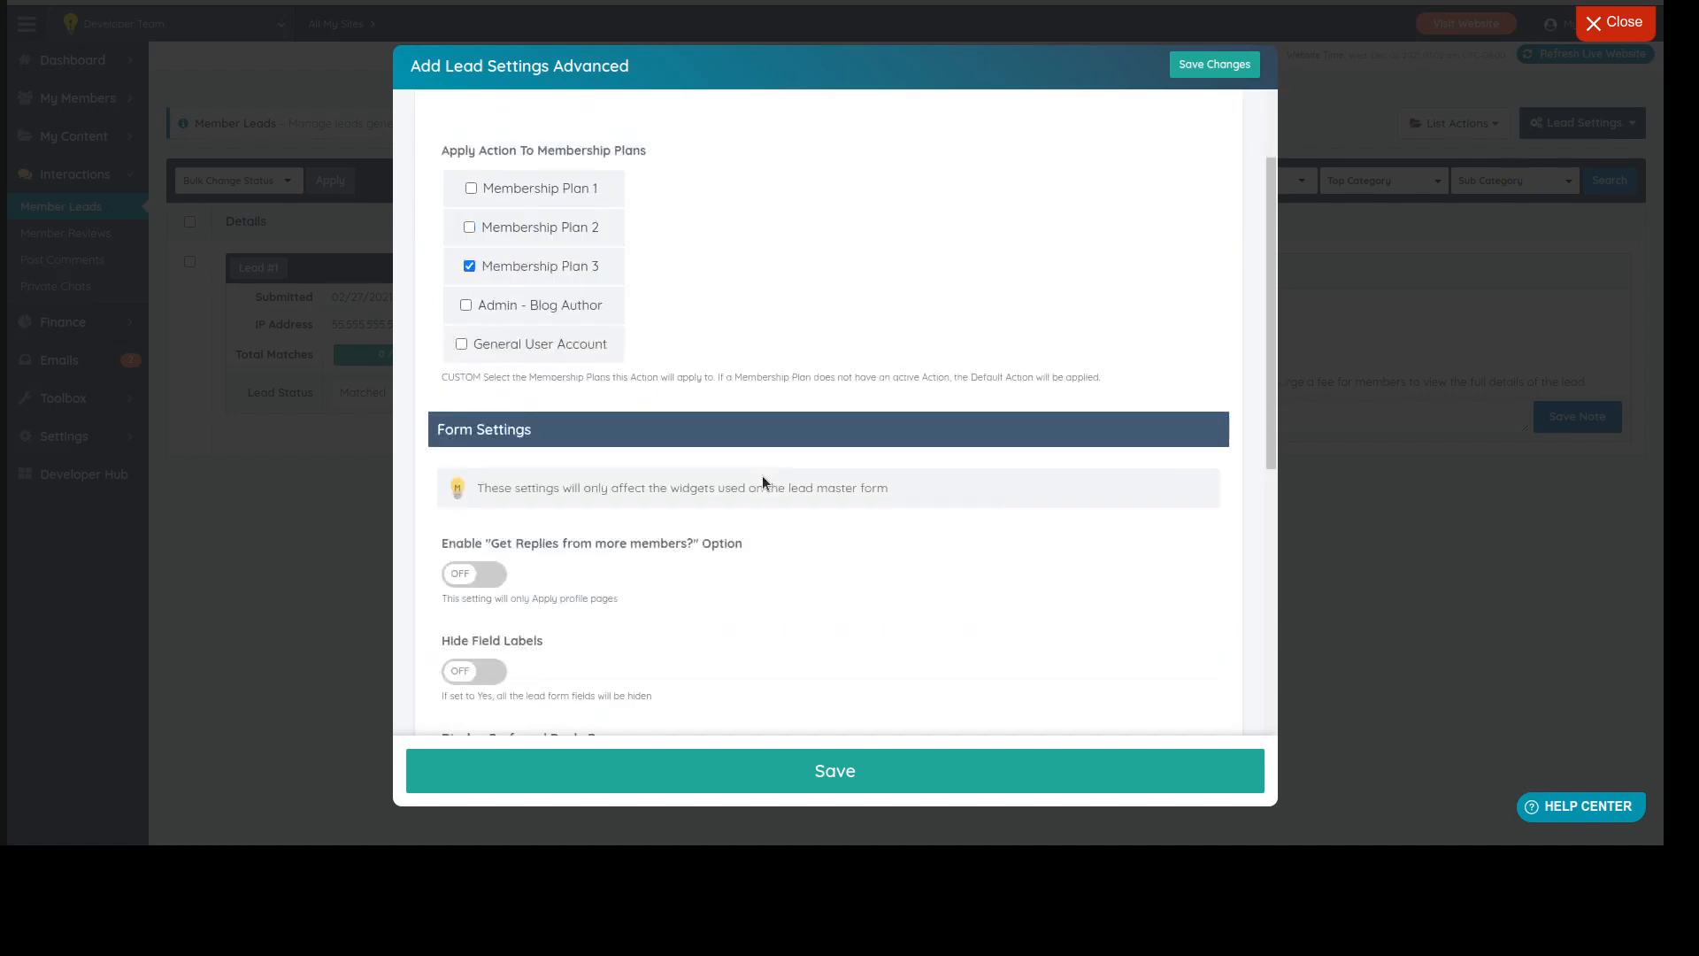
{"action": "scroll", "coordinate": [735, 409], "scroll_direction": "down", "scroll_amount": 2}
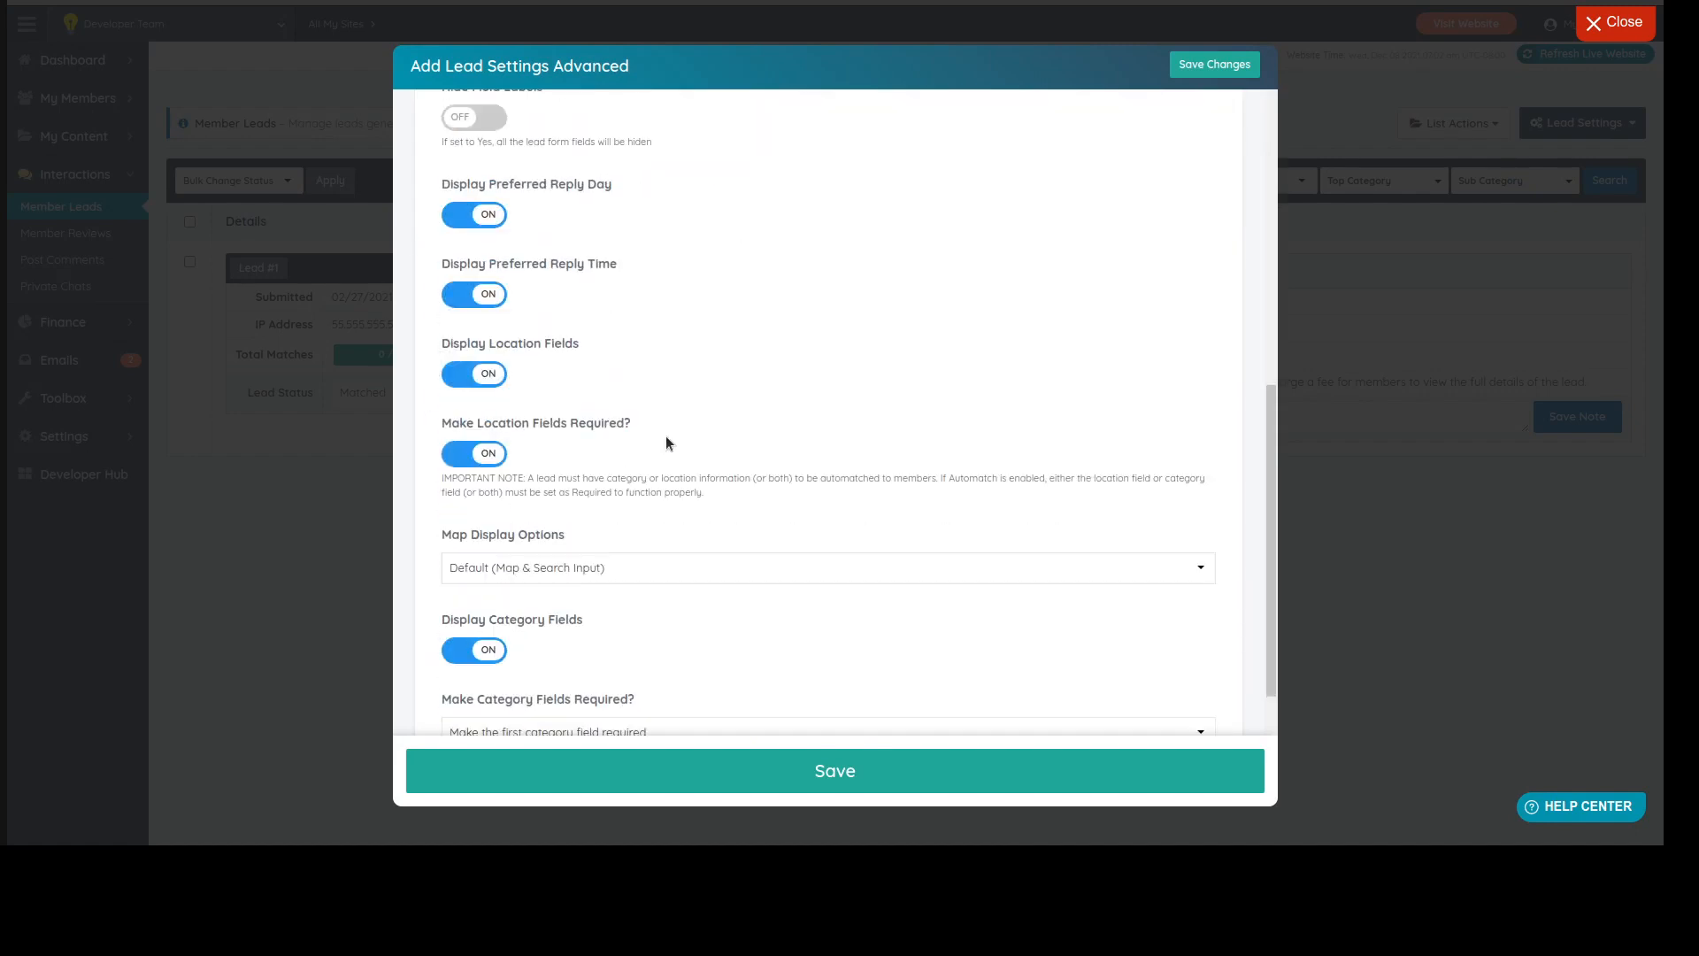
{"action": "left_click", "coordinate": [478, 373]}
{"action": "left_click", "coordinate": [493, 456]}
{"action": "scroll", "coordinate": [786, 385], "scroll_direction": "up", "scroll_amount": 7}
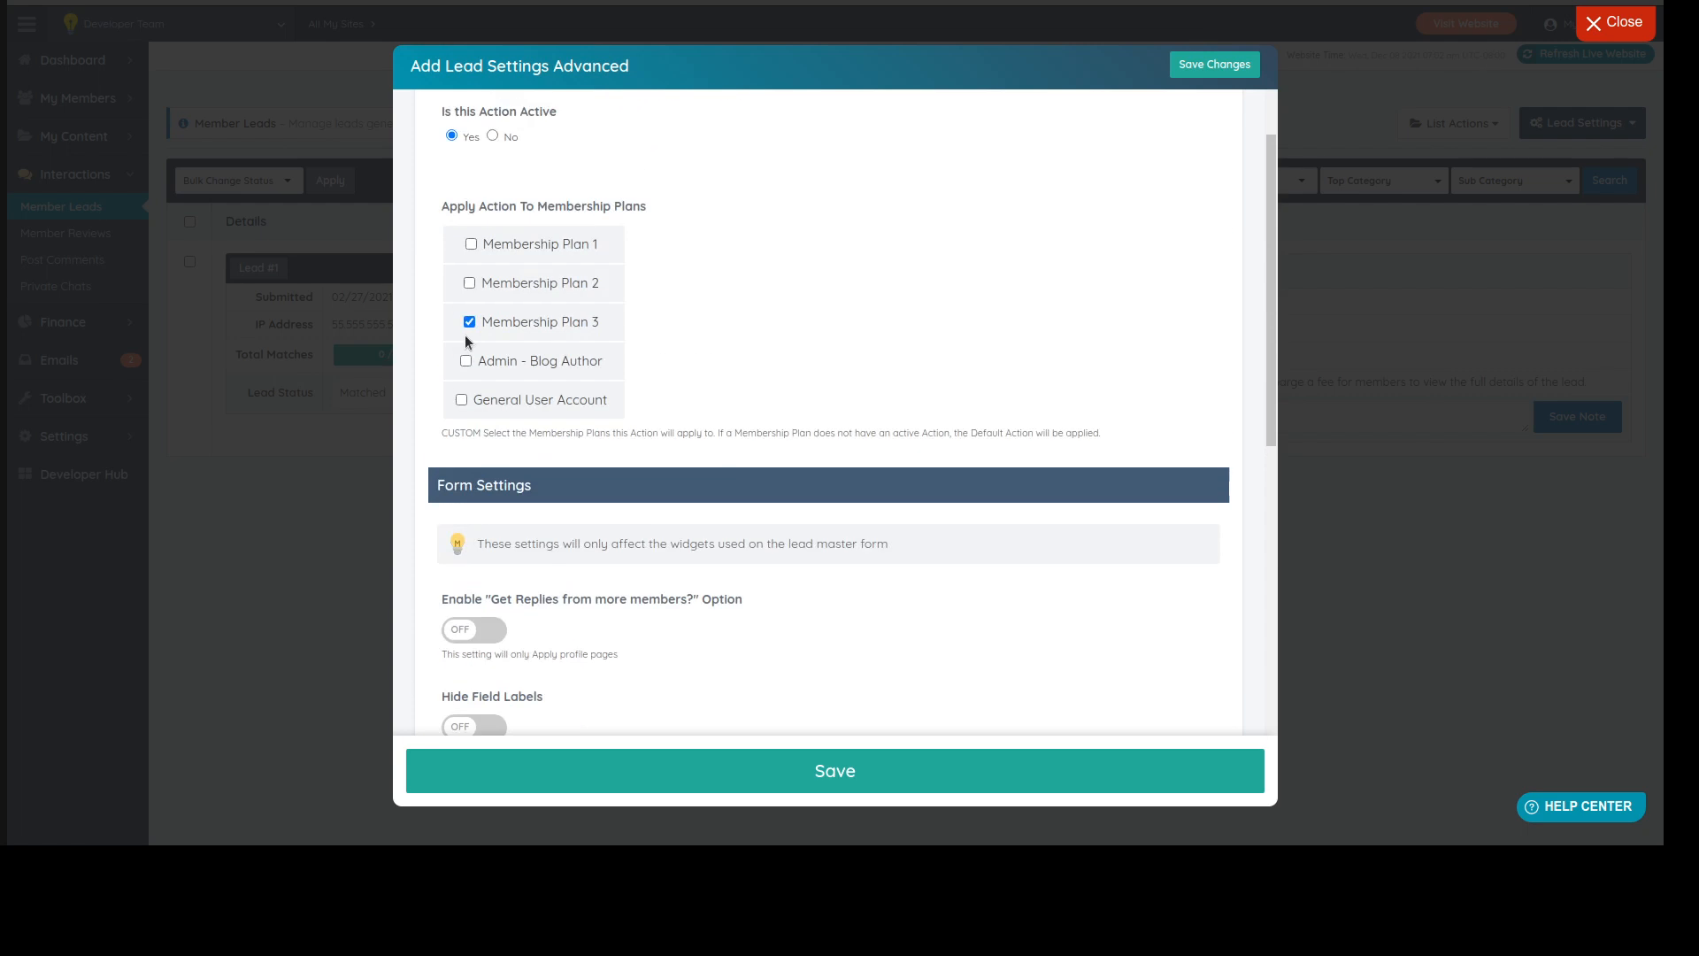
- Turn off Display Preferred Reply Day, Display Preferred Reply Time and Display Category Fields for the workflow's lead form
{"action": "scroll", "coordinate": [729, 382], "scroll_direction": "down", "scroll_amount": 5}
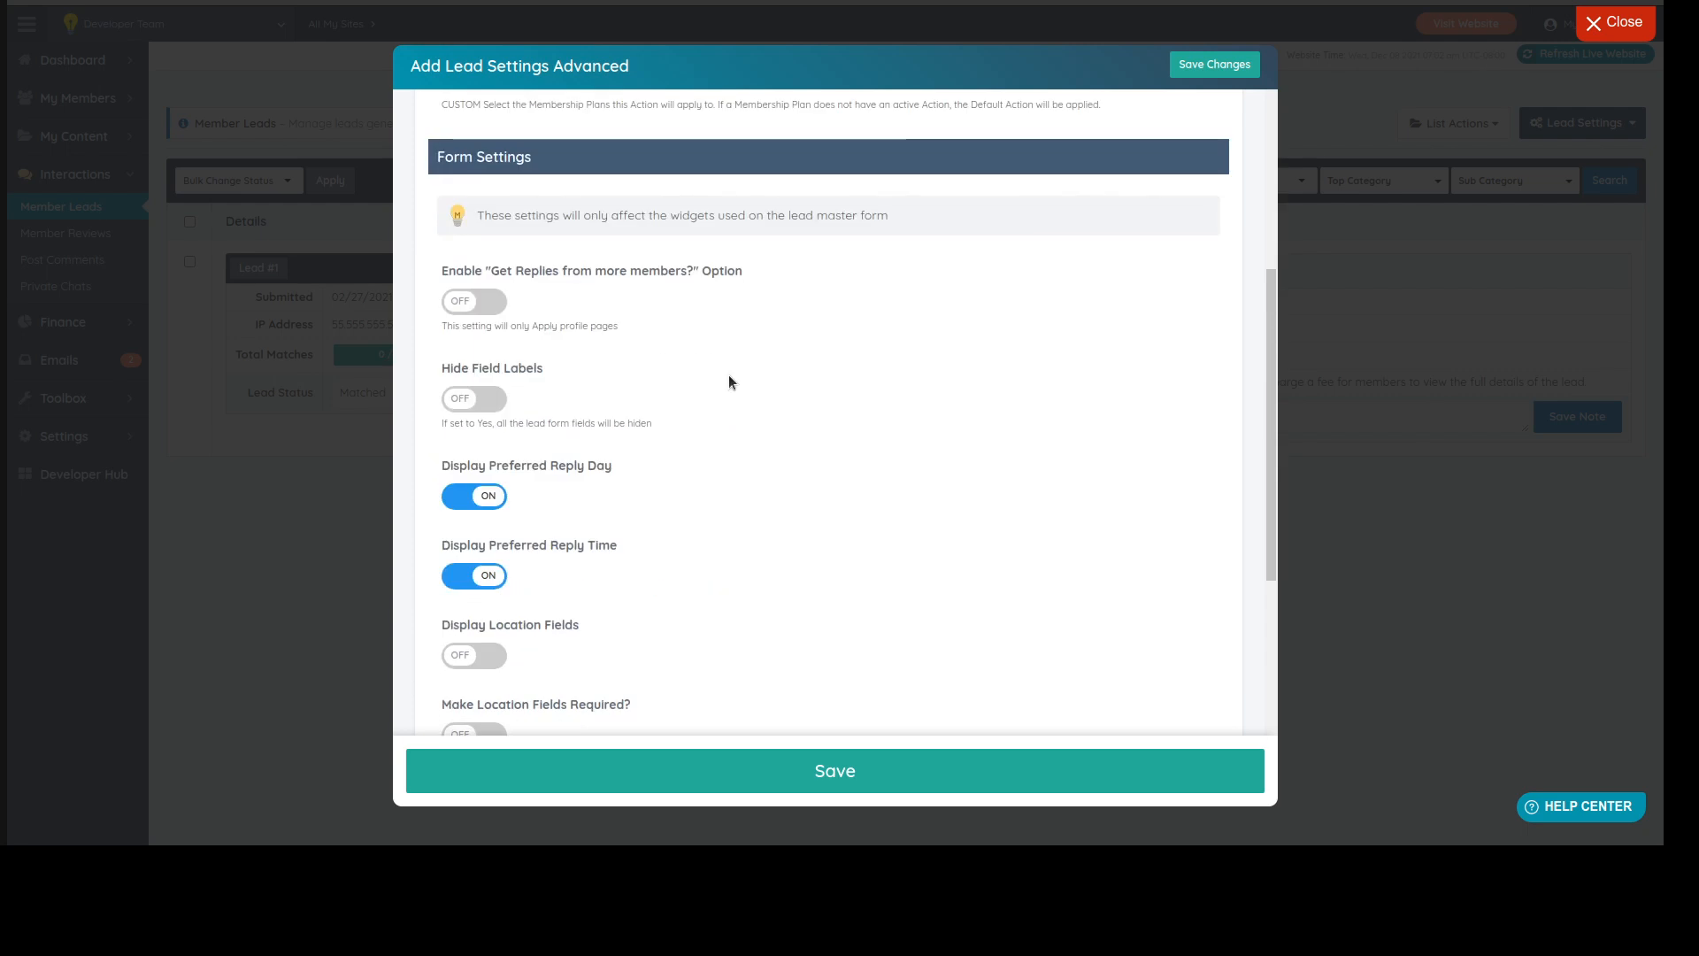
{"action": "left_click", "coordinate": [475, 398]}
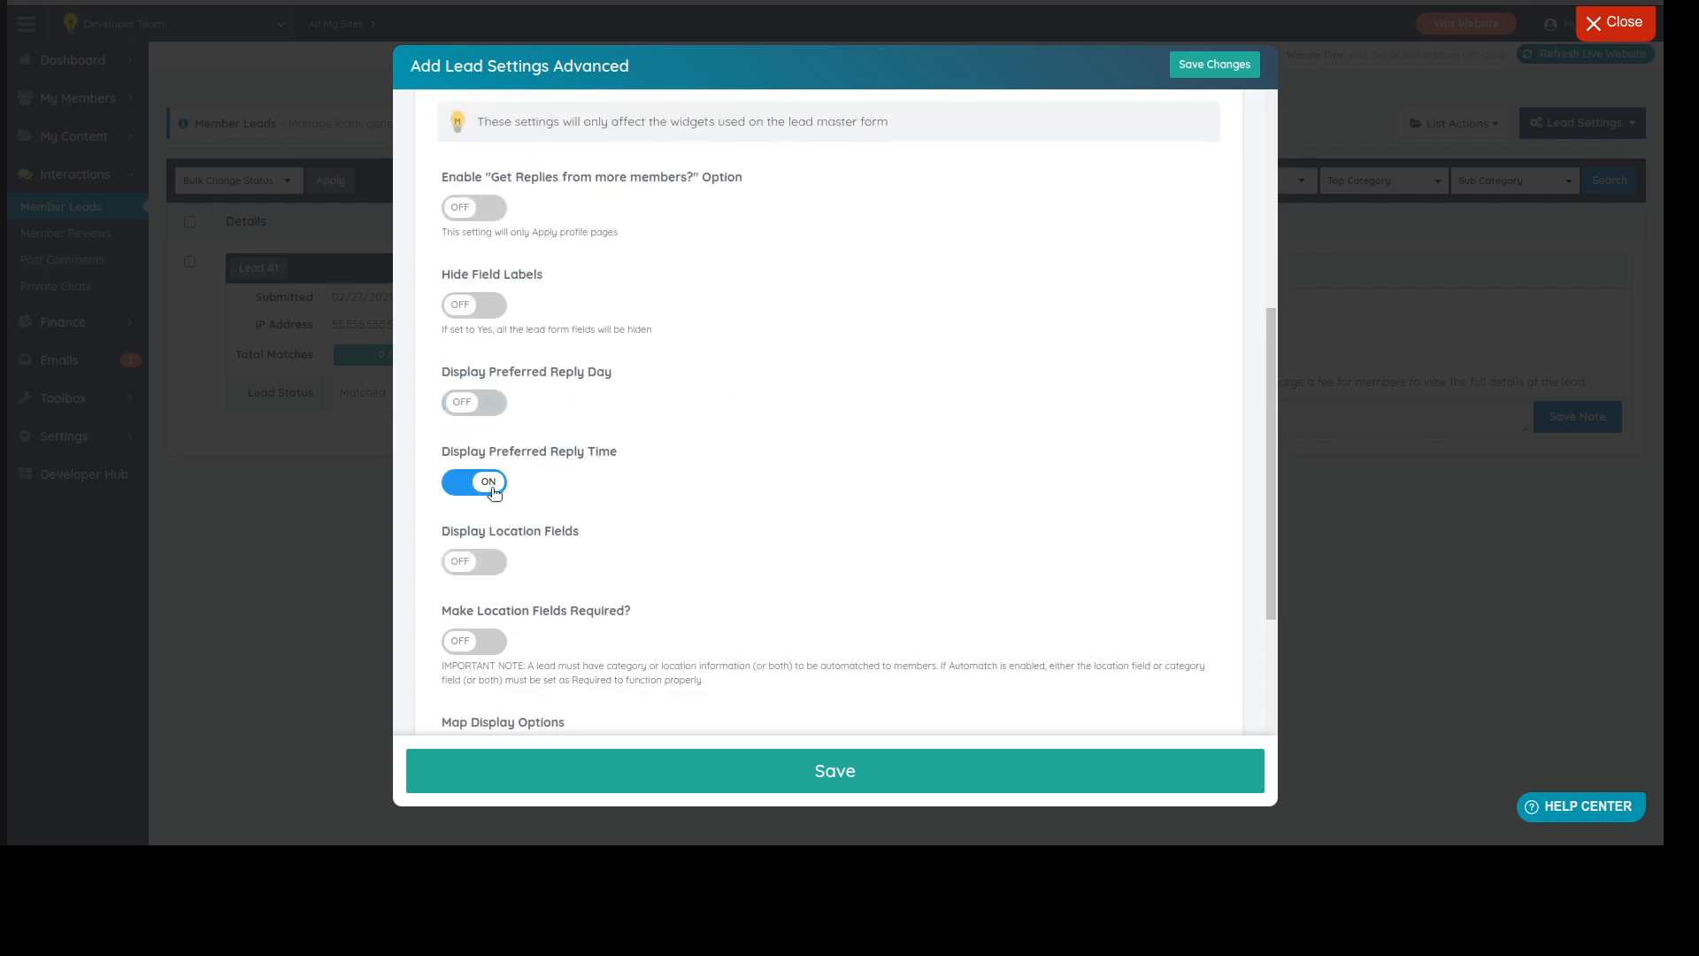
{"action": "left_click", "coordinate": [489, 487]}
{"action": "scroll", "coordinate": [646, 365], "scroll_direction": "down", "scroll_amount": 5}
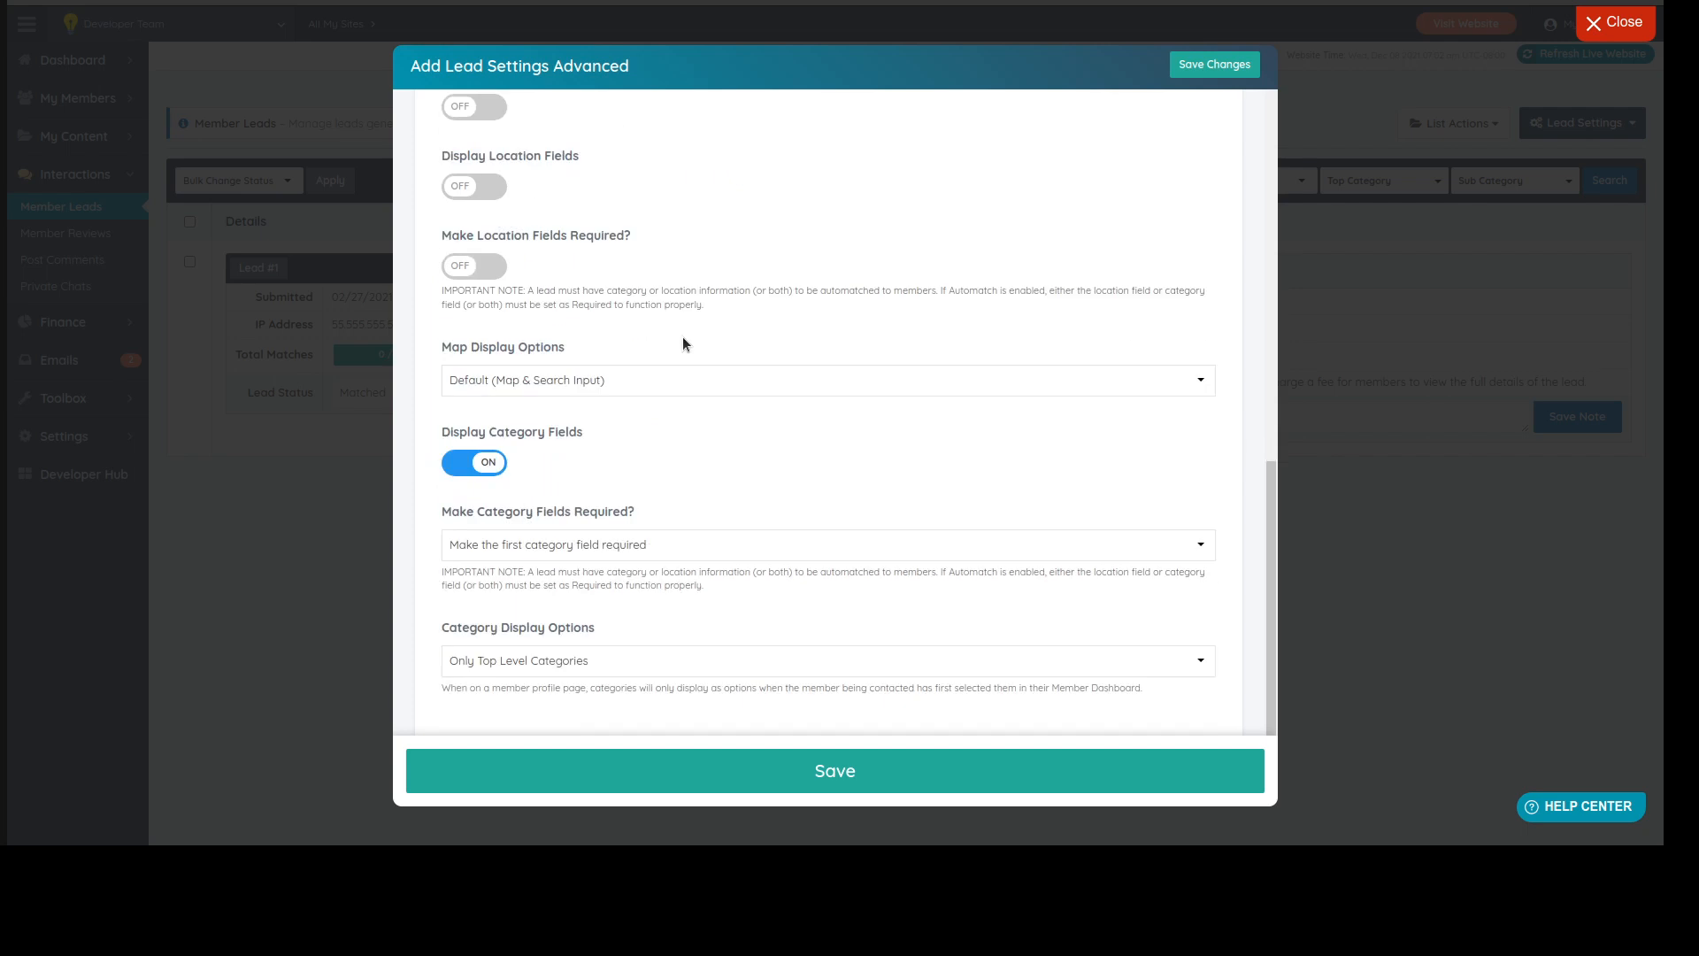
{"action": "left_click", "coordinate": [492, 460]}
{"action": "scroll", "coordinate": [736, 478], "scroll_direction": "up", "scroll_amount": 12}
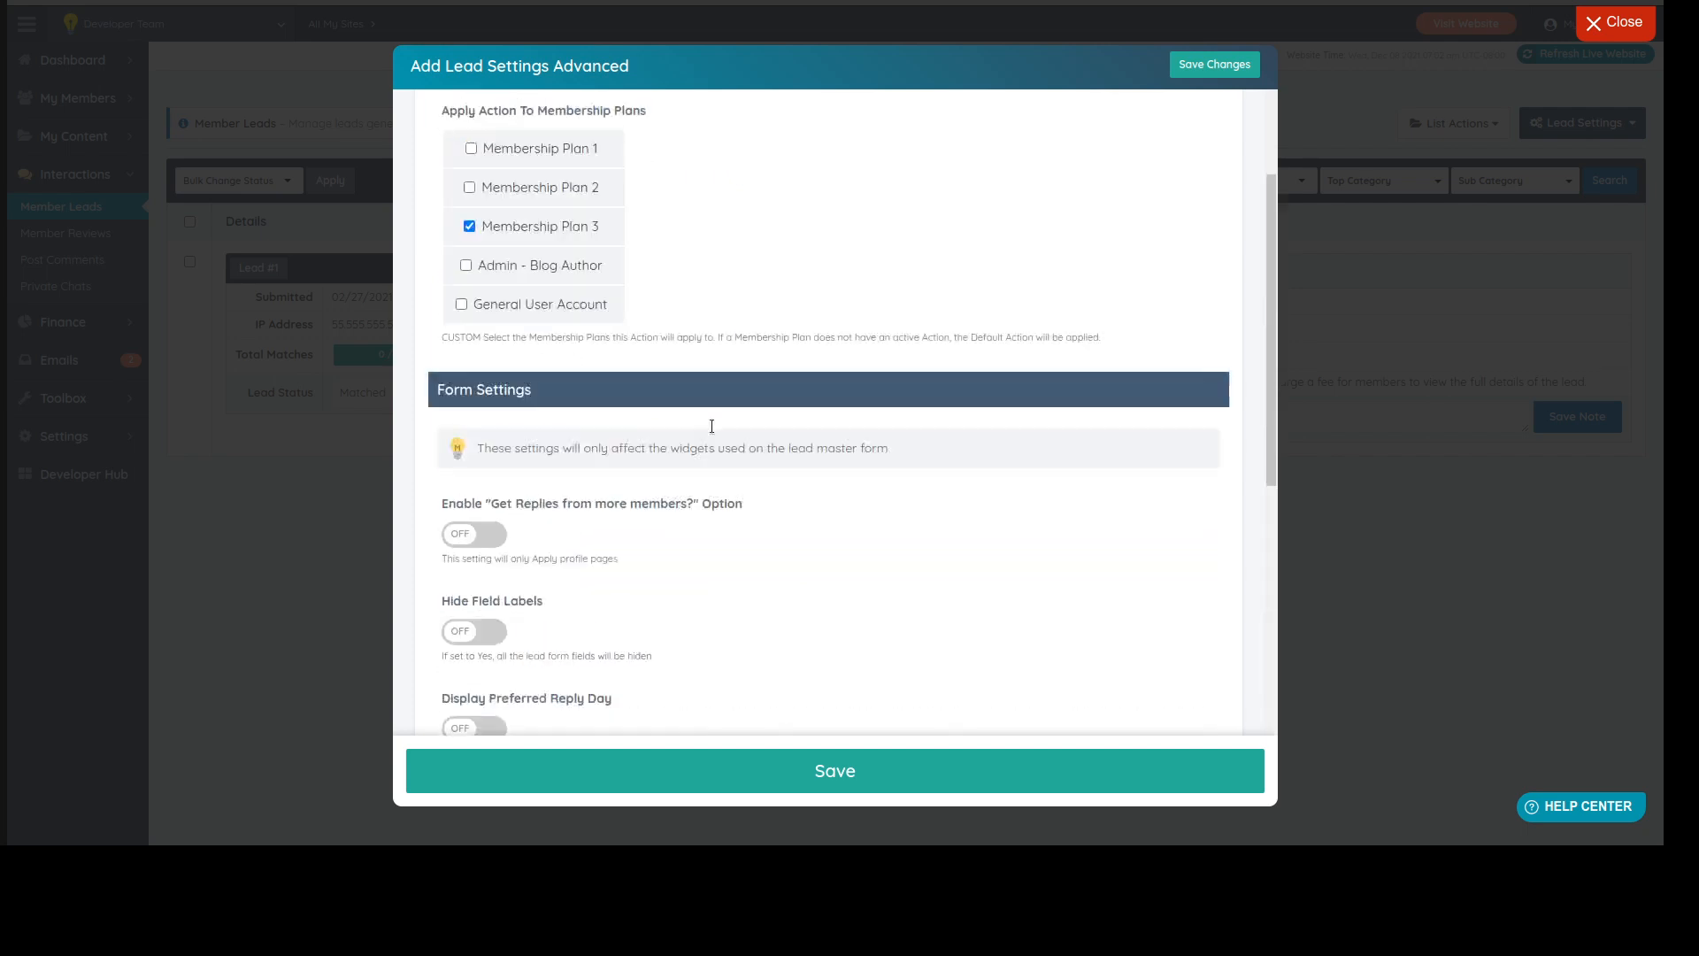
- Set direct leads to reach members immediately with the Complete notification type, and save the new workflow
{"action": "left_click", "coordinate": [630, 252]}
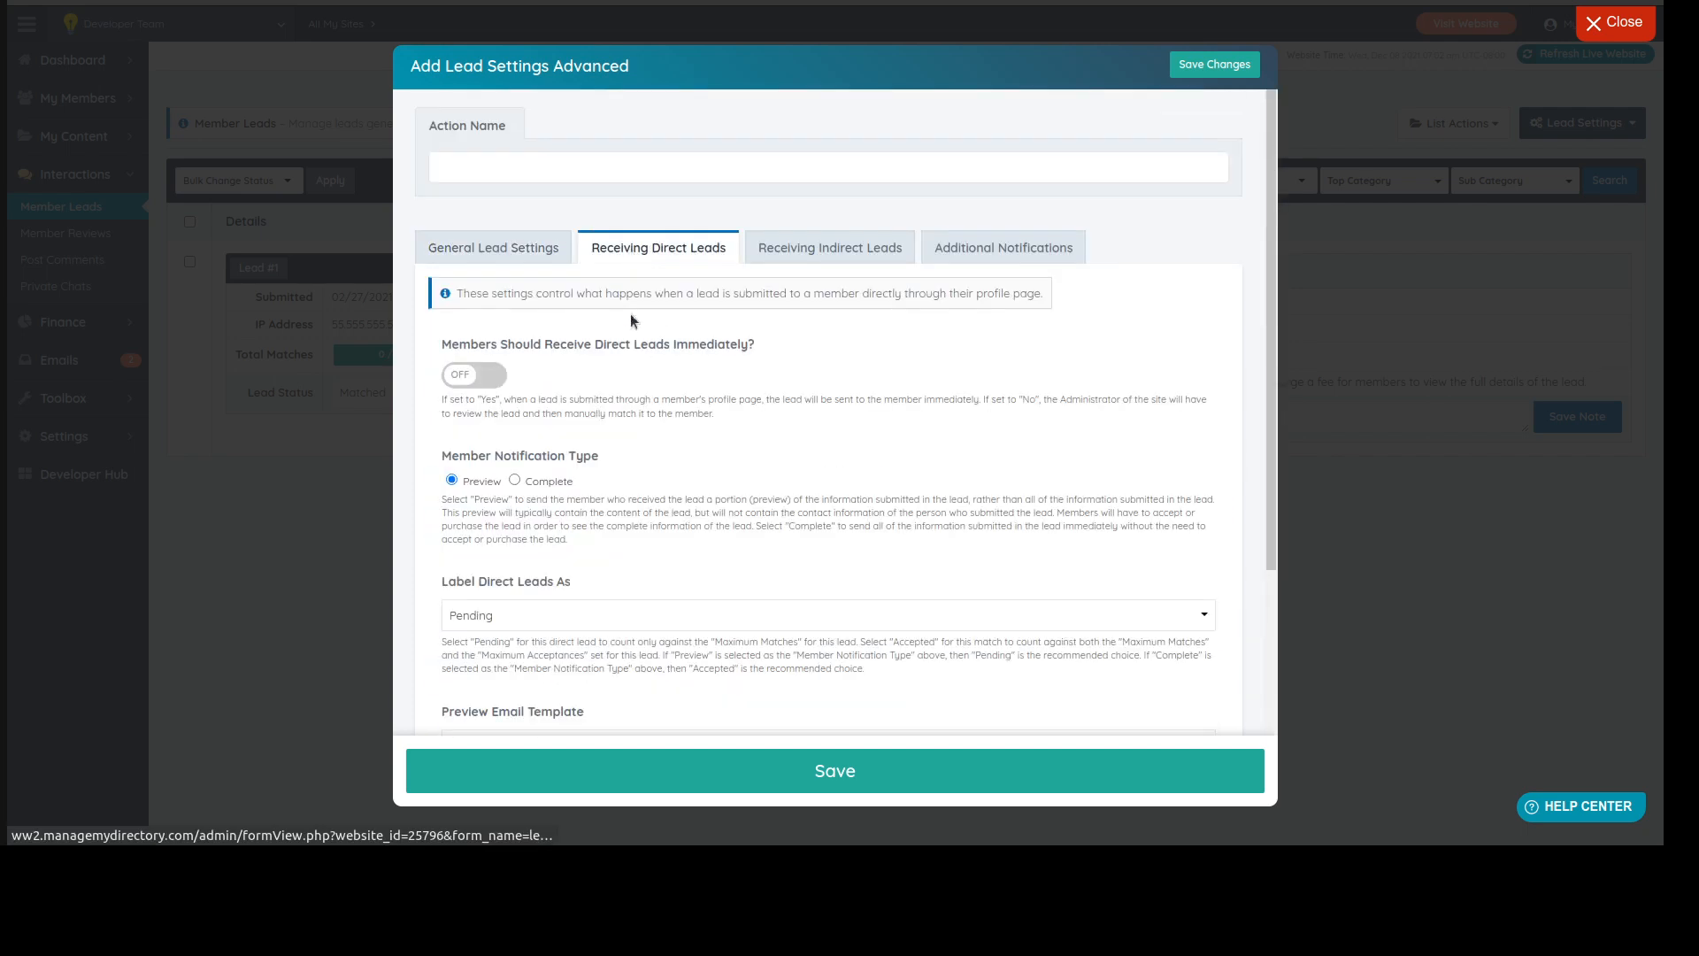
{"action": "left_click", "coordinate": [504, 250]}
{"action": "scroll", "coordinate": [657, 432], "scroll_direction": "down", "scroll_amount": 2}
{"action": "scroll", "coordinate": [656, 432], "scroll_direction": "down", "scroll_amount": 2}
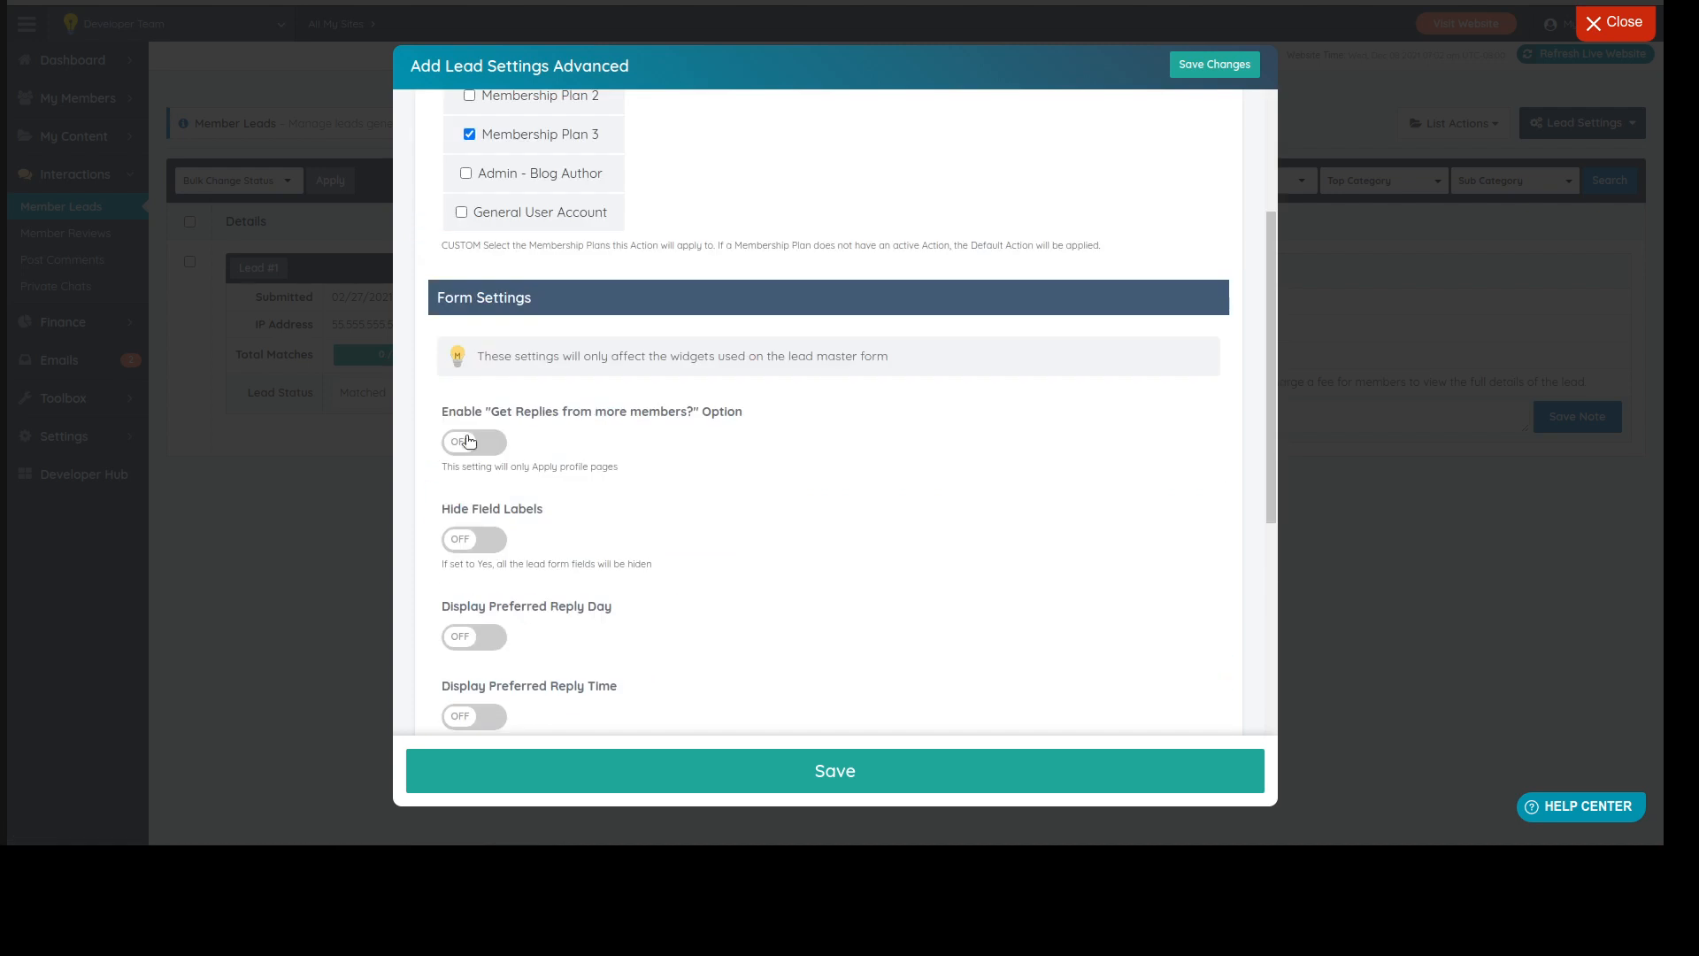
{"action": "scroll", "coordinate": [672, 213], "scroll_direction": "up", "scroll_amount": 4}
{"action": "left_click", "coordinate": [670, 209]}
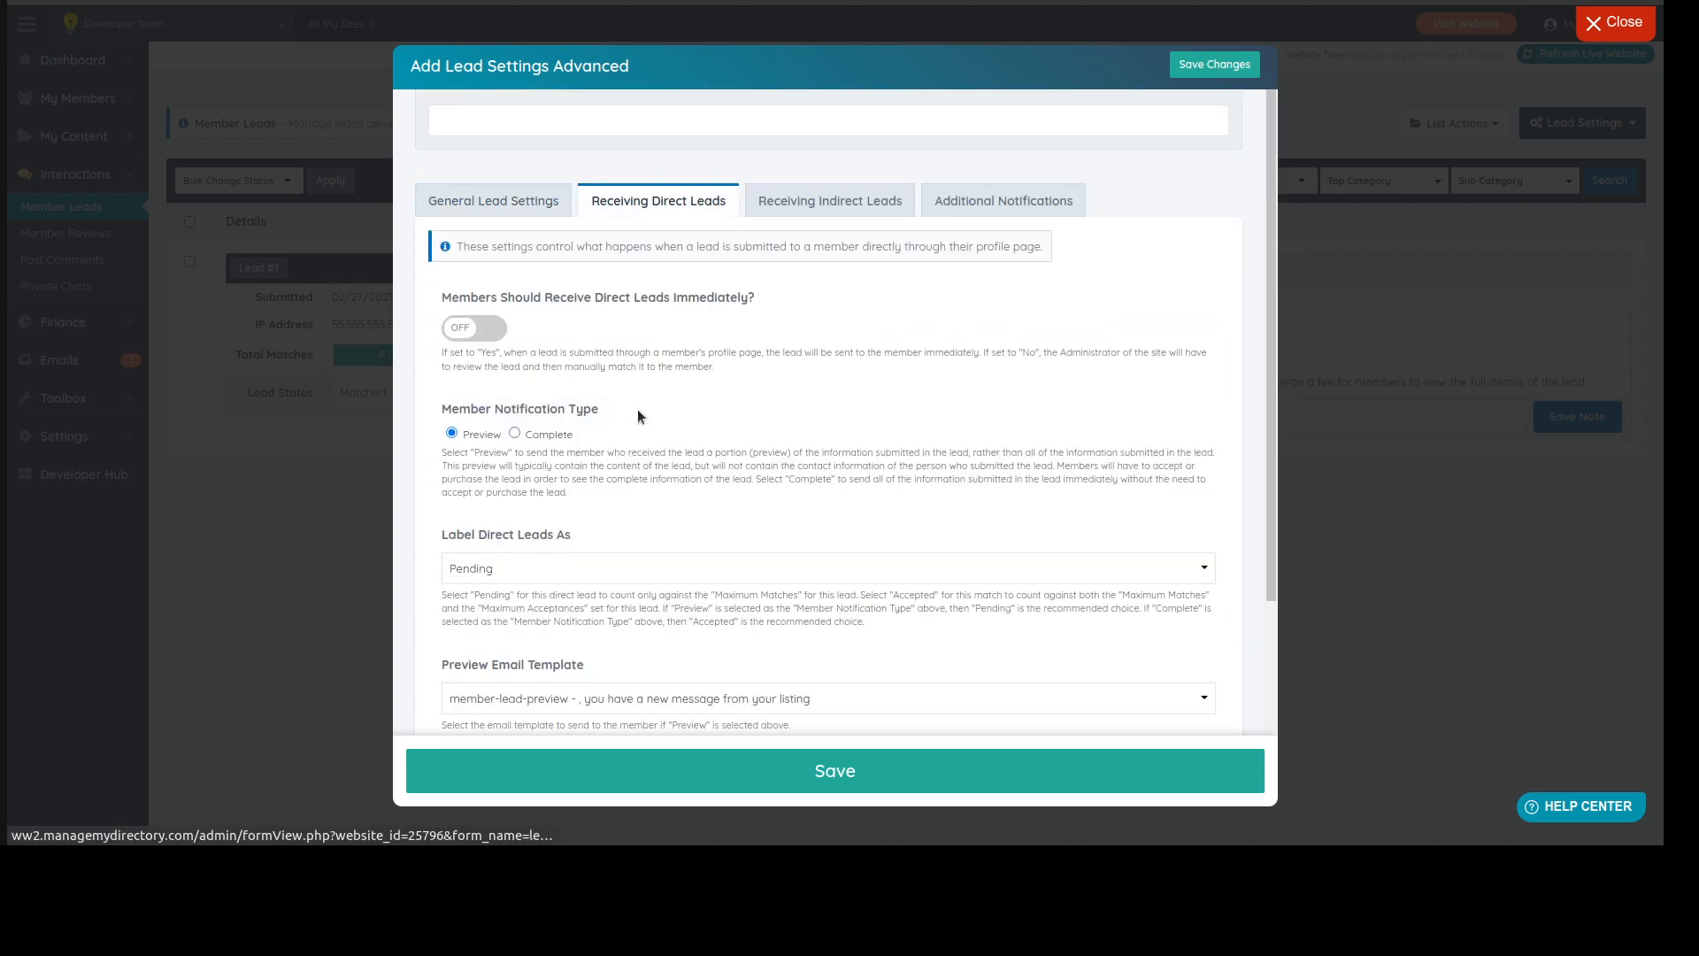
{"action": "left_click", "coordinate": [455, 325]}
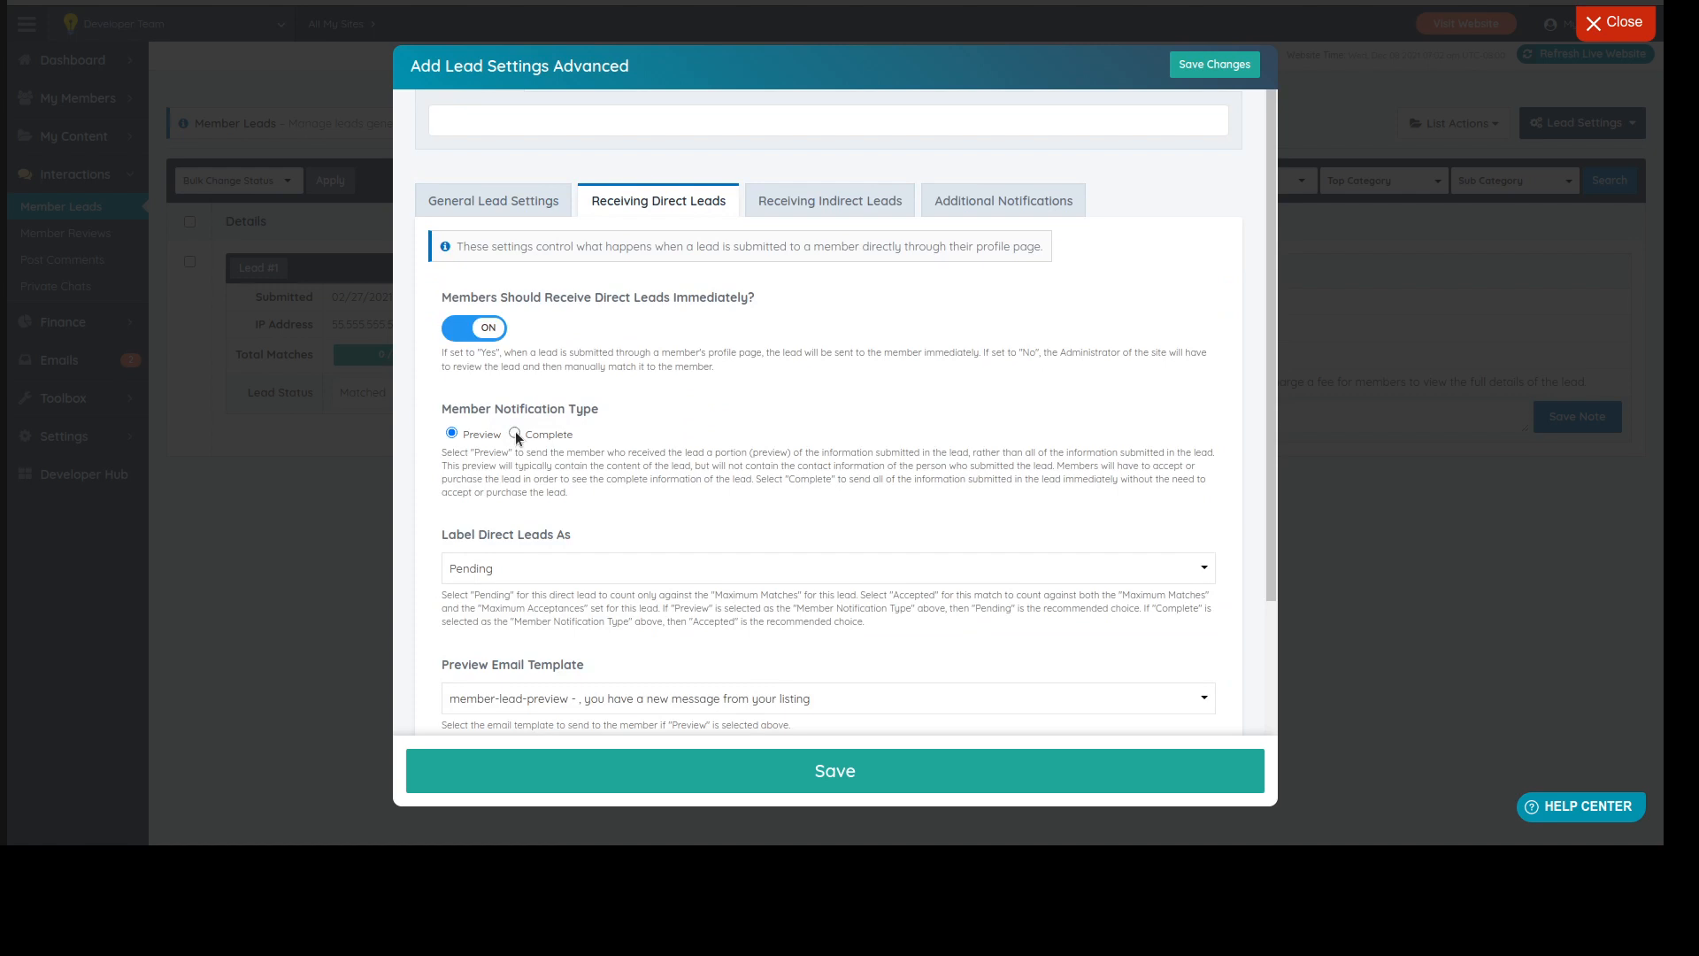
{"action": "left_click", "coordinate": [515, 434]}
{"action": "left_click", "coordinate": [819, 777]}
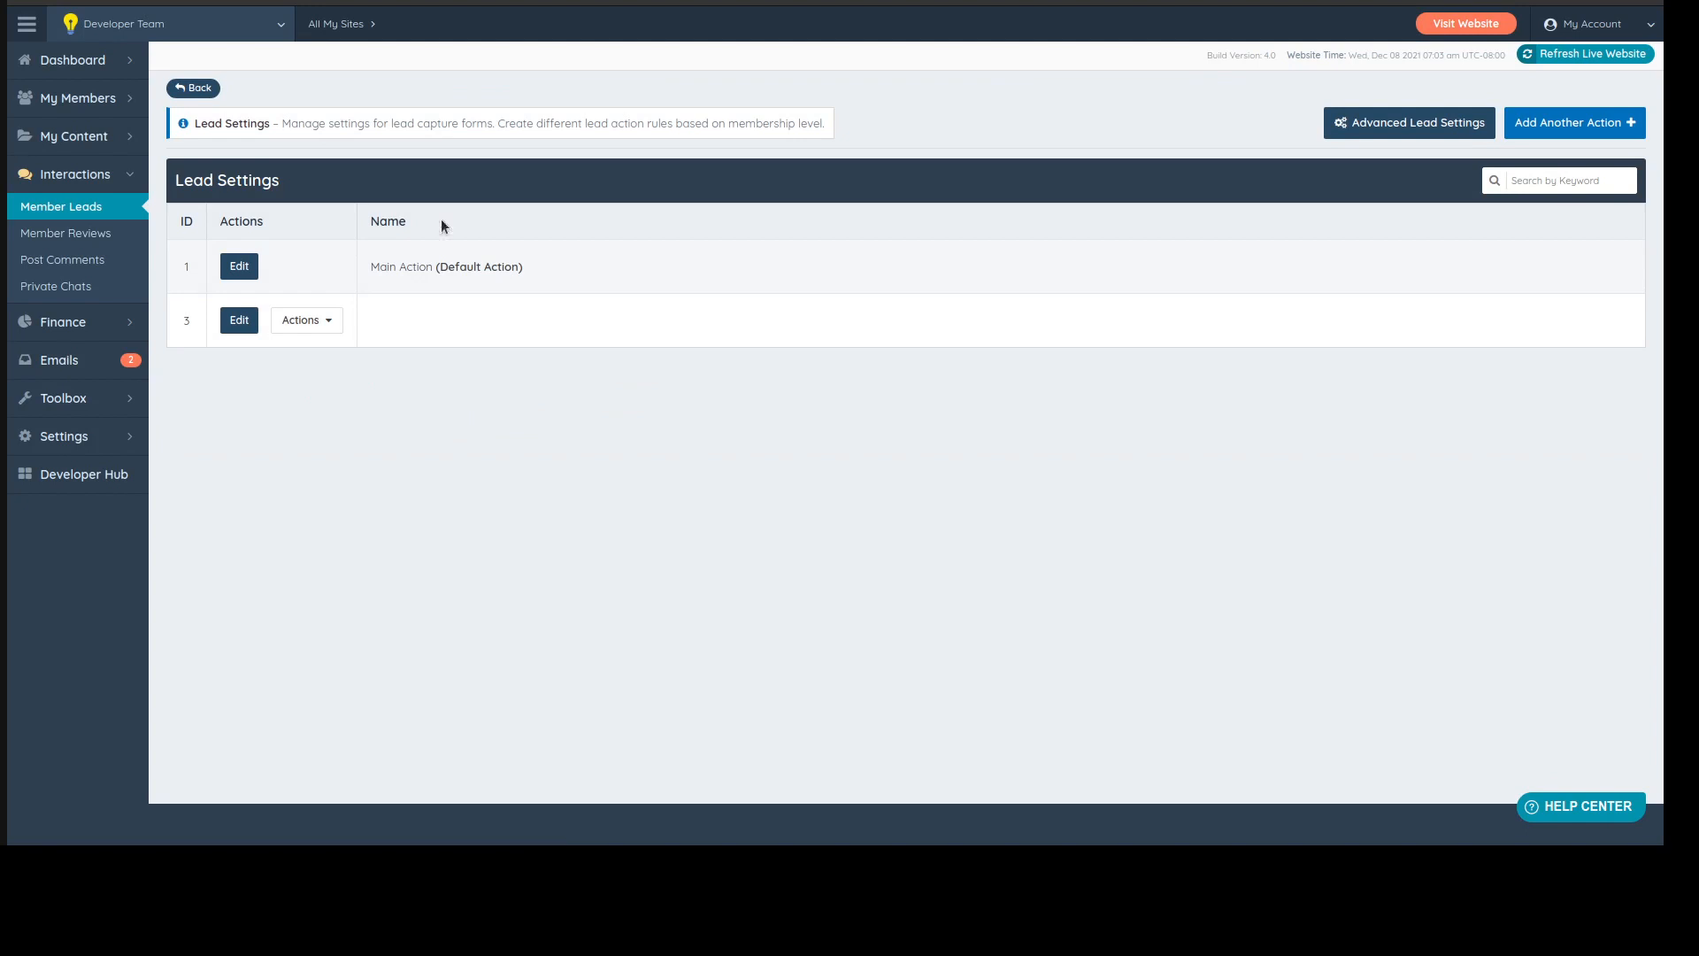
- Name the unnamed lead action "Premium Member 3" and save the changes
{"action": "left_click", "coordinate": [281, 266]}
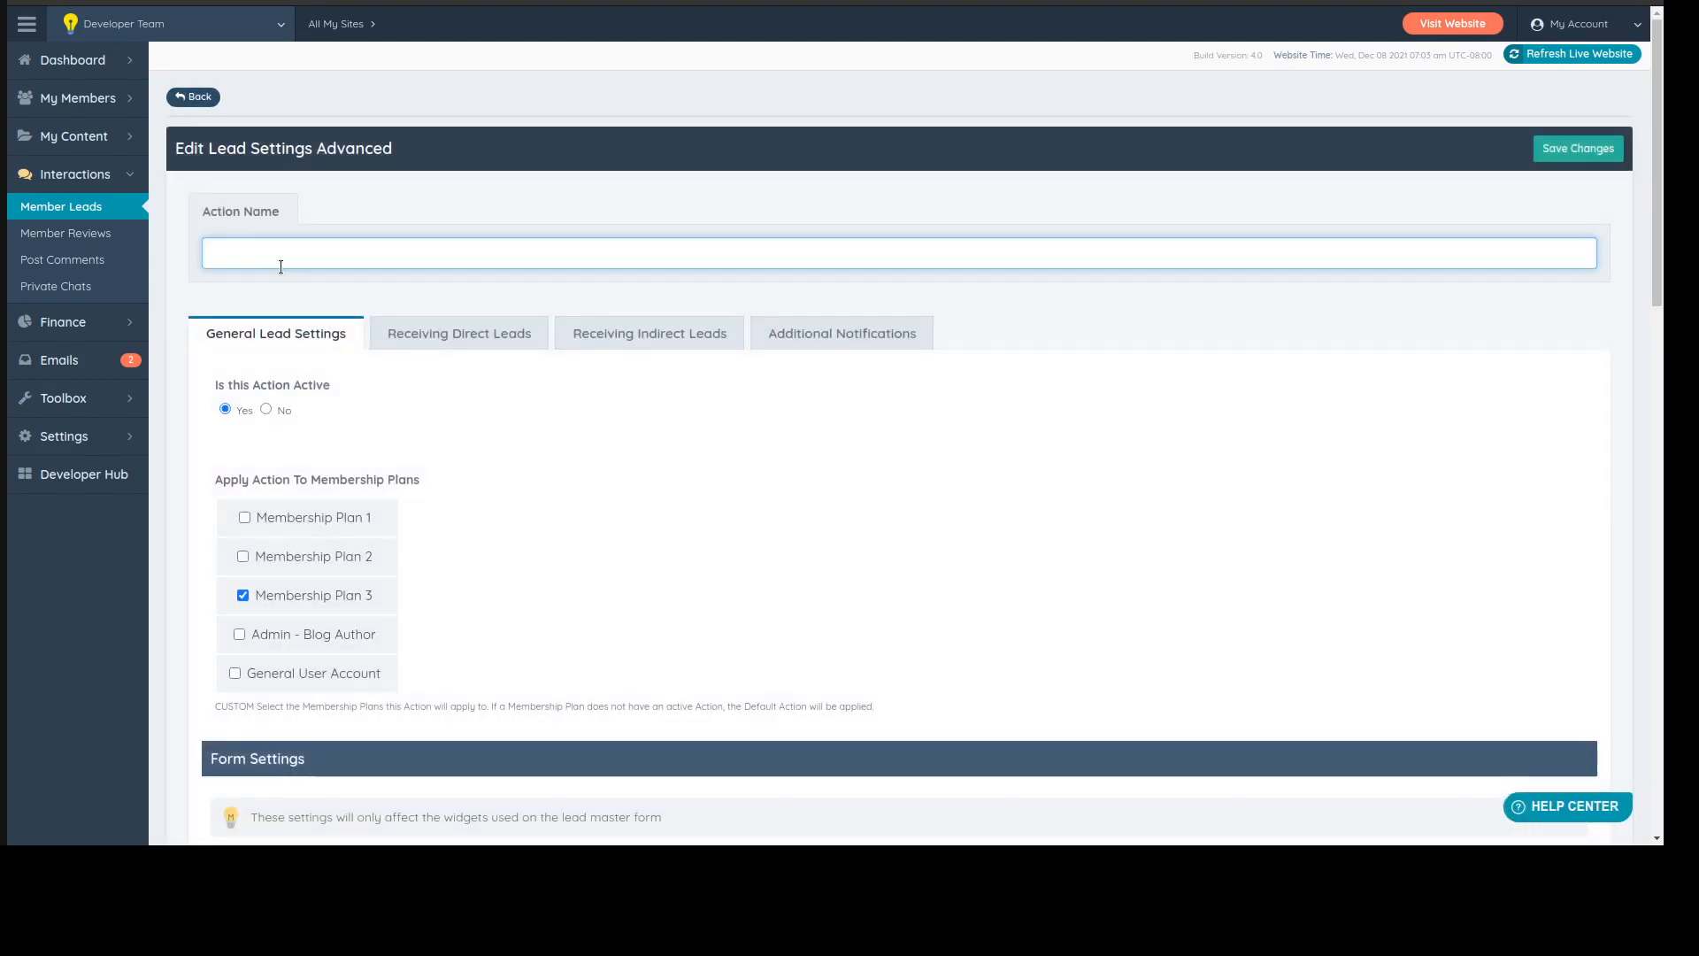
{"action": "type", "text": "Premium "}
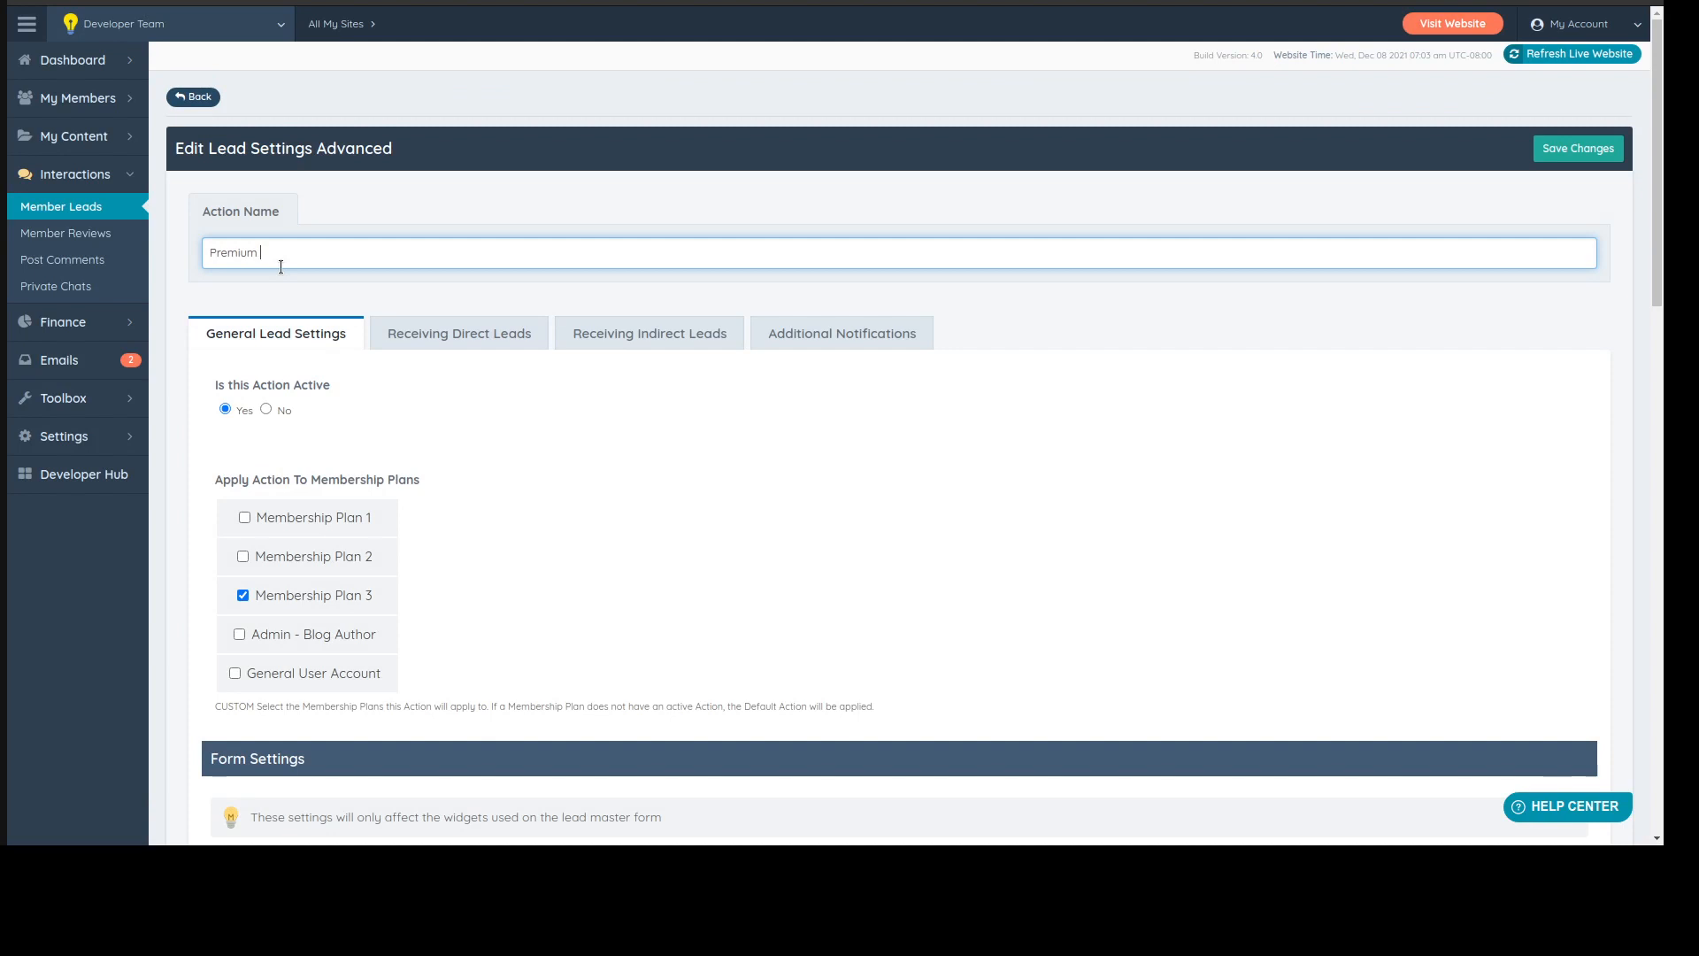
{"action": "type", "text": "Member 3"}
{"action": "left_click", "coordinate": [1582, 150]}
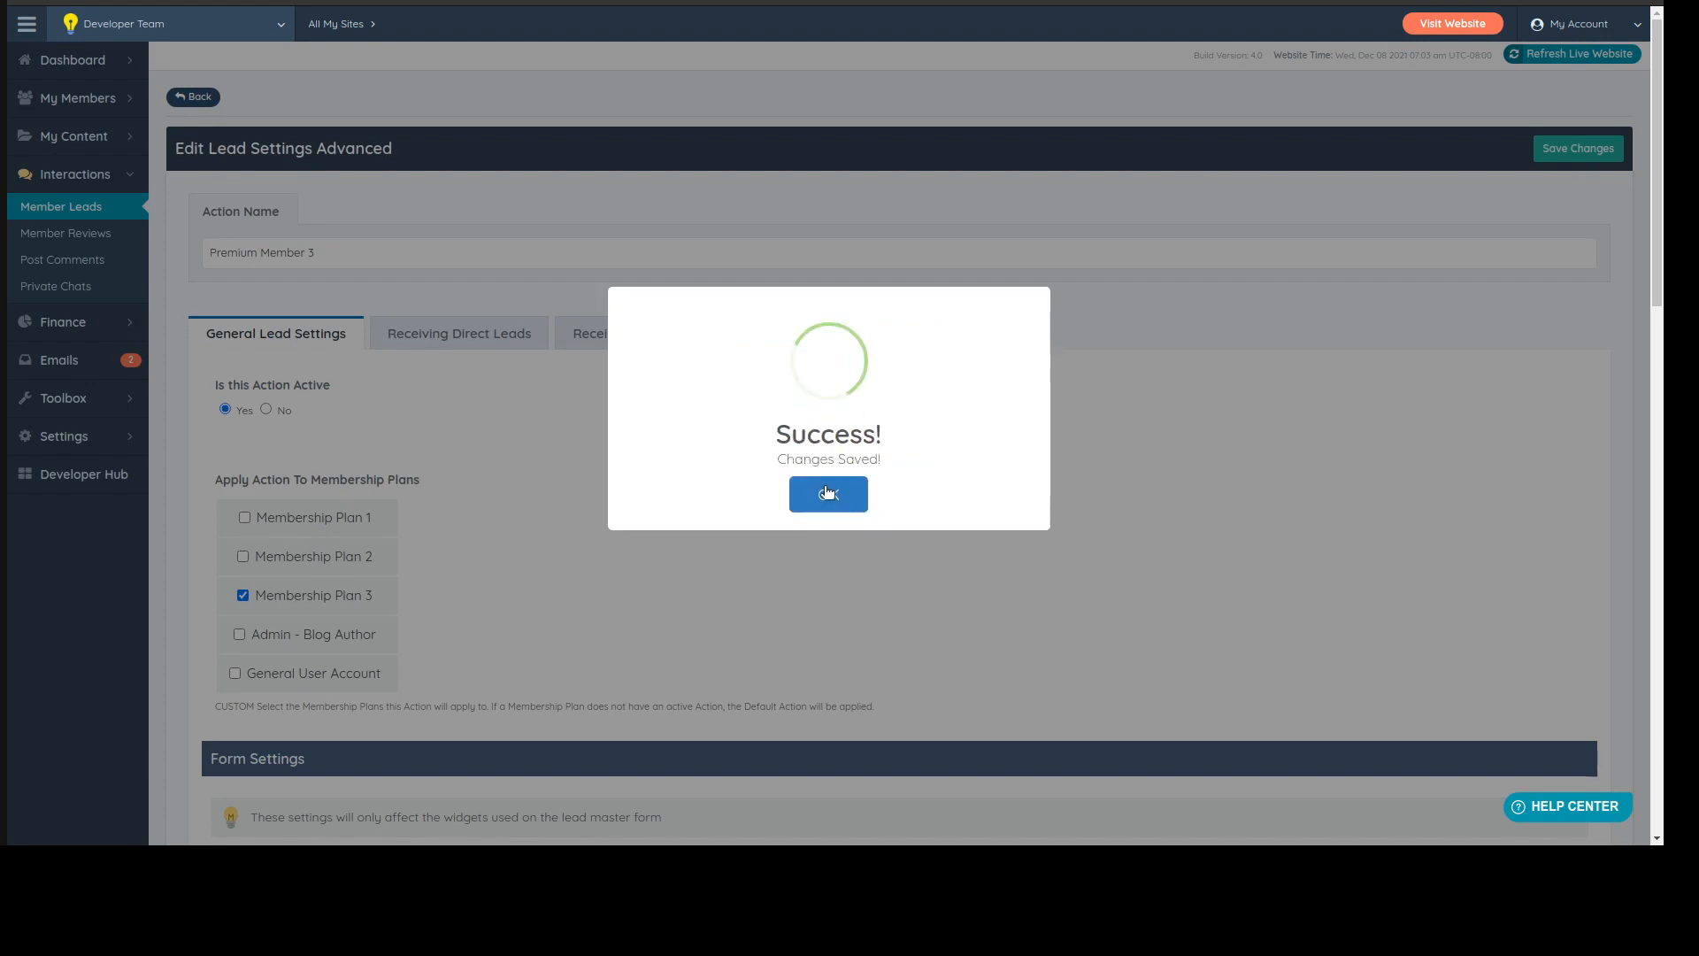
{"action": "left_click", "coordinate": [826, 491]}
- Review the Premium Member 3 action's direct lead settings and its form option for getting replies from more members
{"action": "left_click", "coordinate": [486, 345]}
{"action": "scroll", "coordinate": [607, 447], "scroll_direction": "down", "scroll_amount": 3}
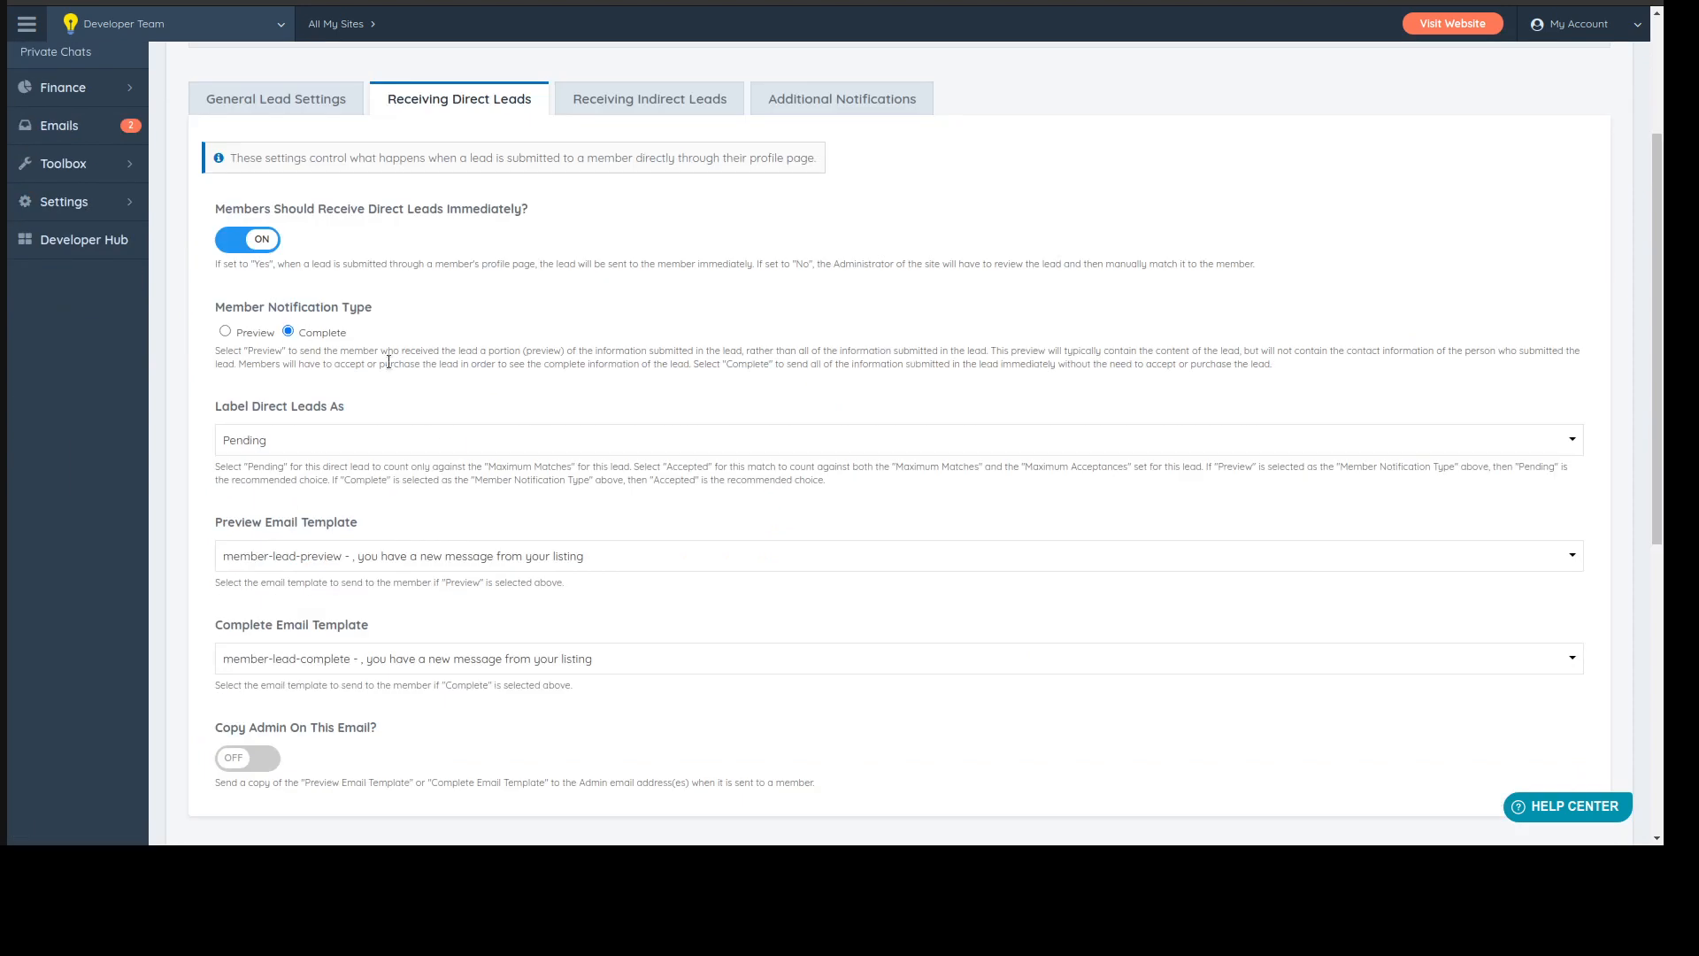
{"action": "scroll", "coordinate": [312, 222], "scroll_direction": "up", "scroll_amount": 1}
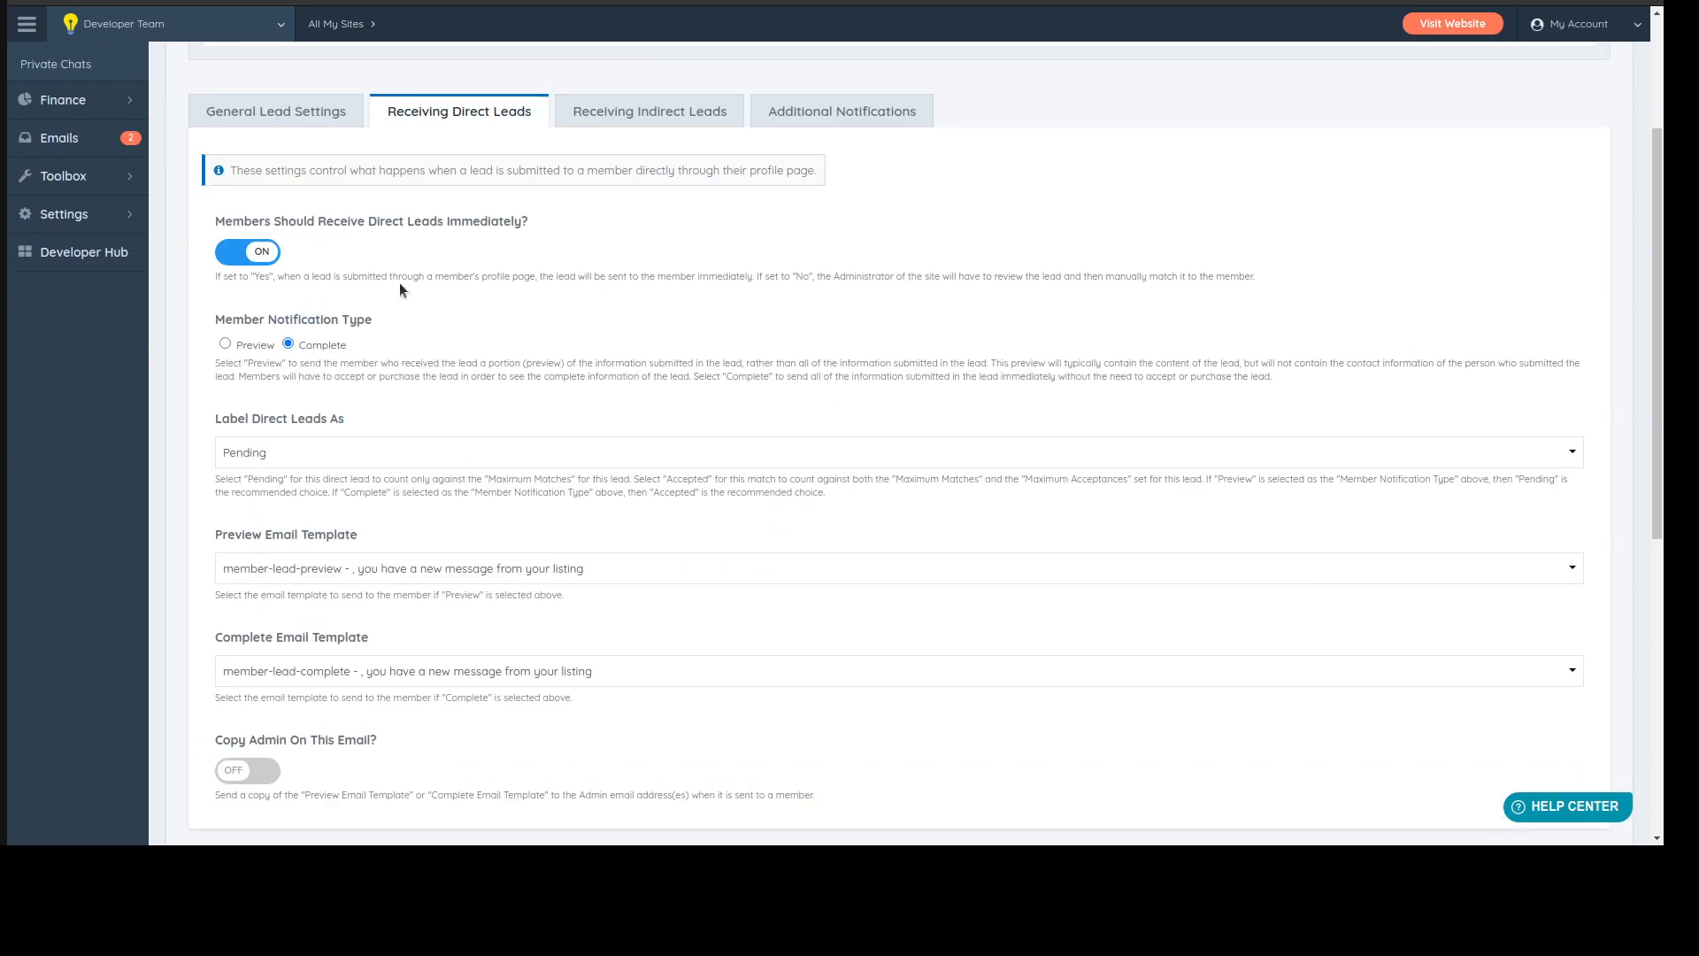
{"action": "left_click", "coordinate": [287, 196]}
{"action": "scroll", "coordinate": [236, 500], "scroll_direction": "down", "scroll_amount": 4}
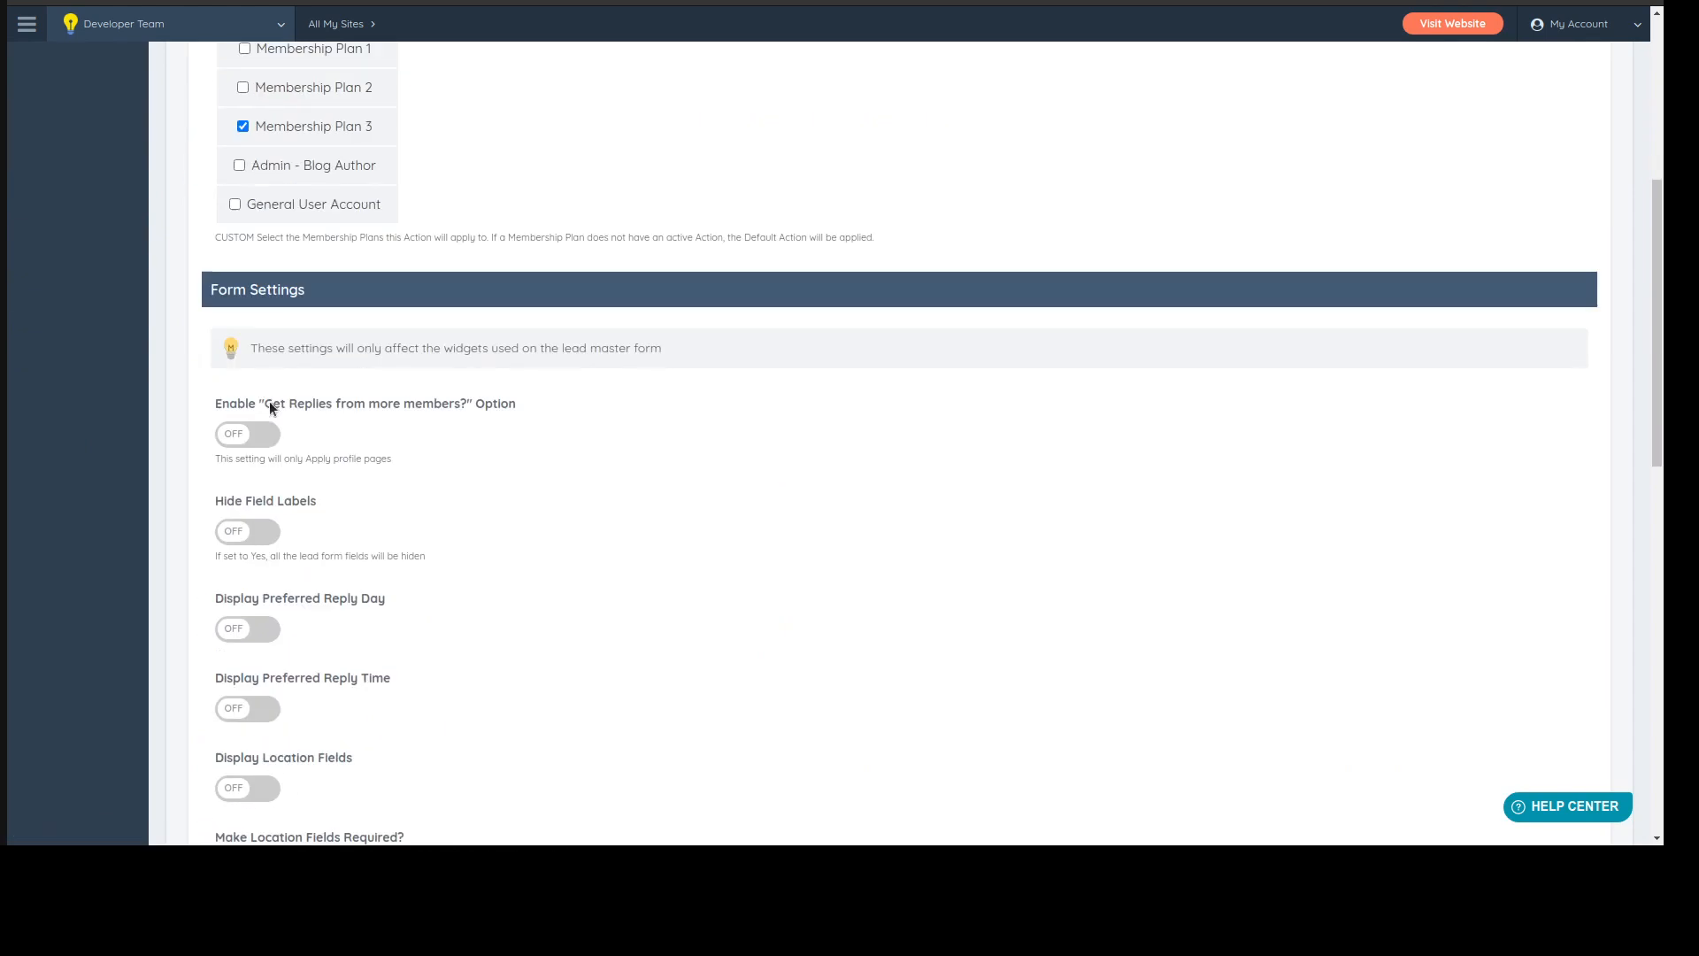
{"action": "left_click_drag", "start_coordinate": [262, 400], "coordinate": [530, 410]}
{"action": "scroll", "coordinate": [655, 469], "scroll_direction": "up", "scroll_amount": 3}
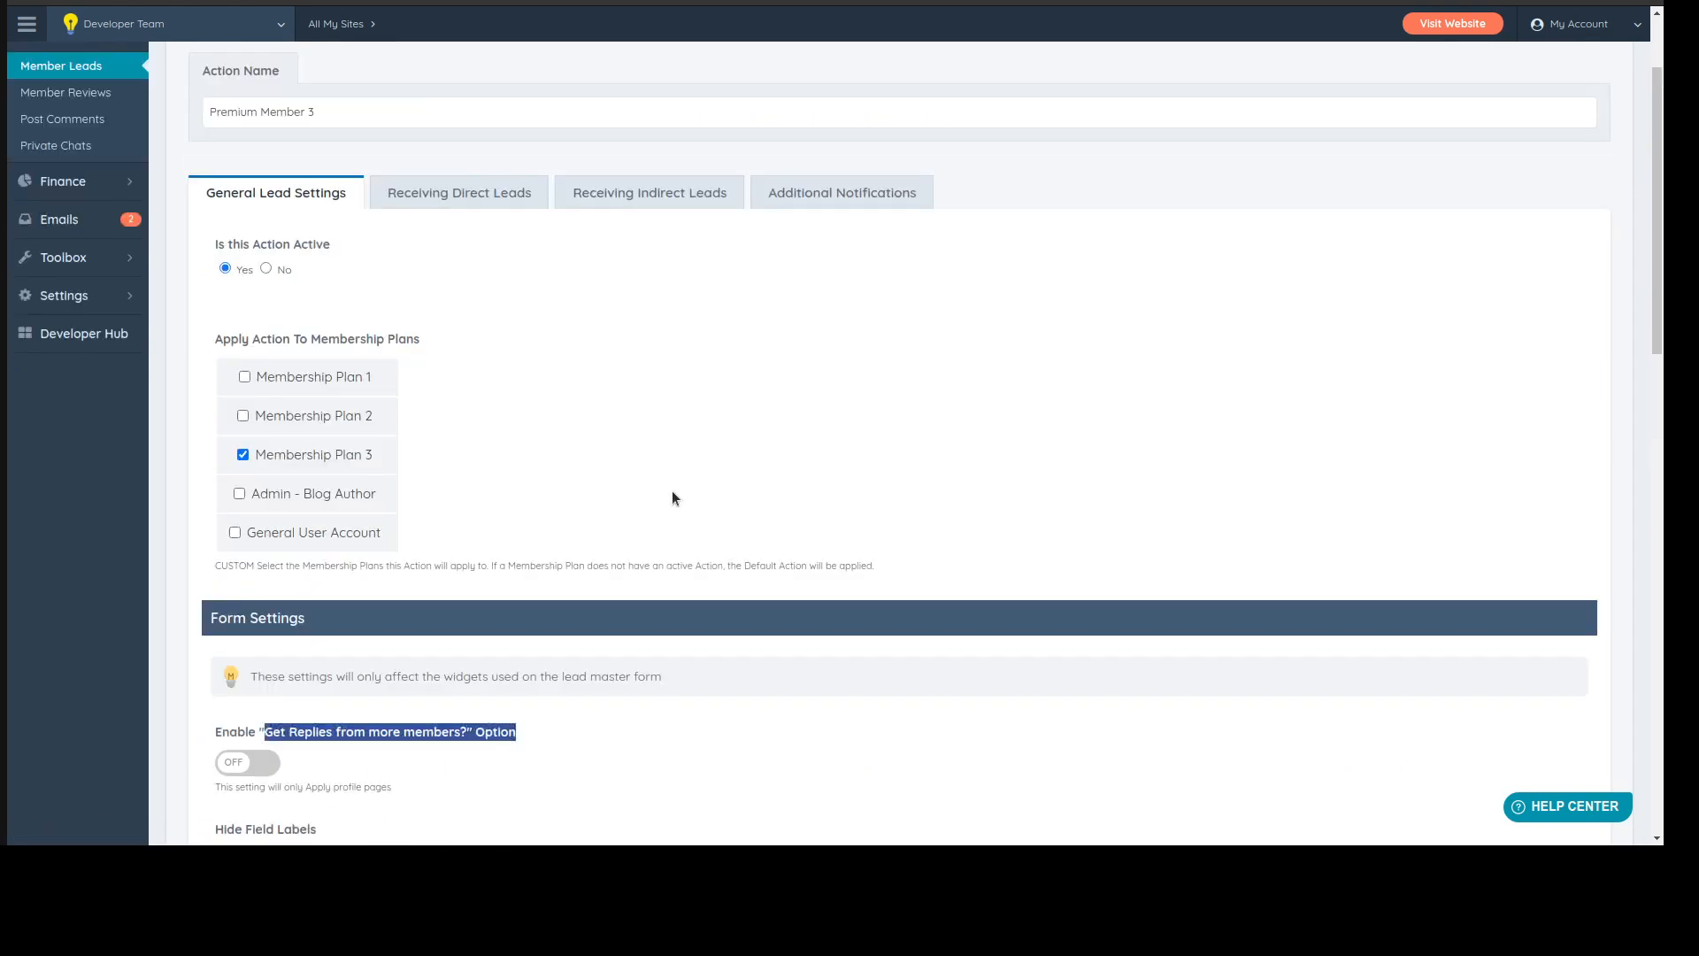
{"action": "left_click", "coordinate": [672, 489]}
{"action": "scroll", "coordinate": [706, 413], "scroll_direction": "up", "scroll_amount": 2}
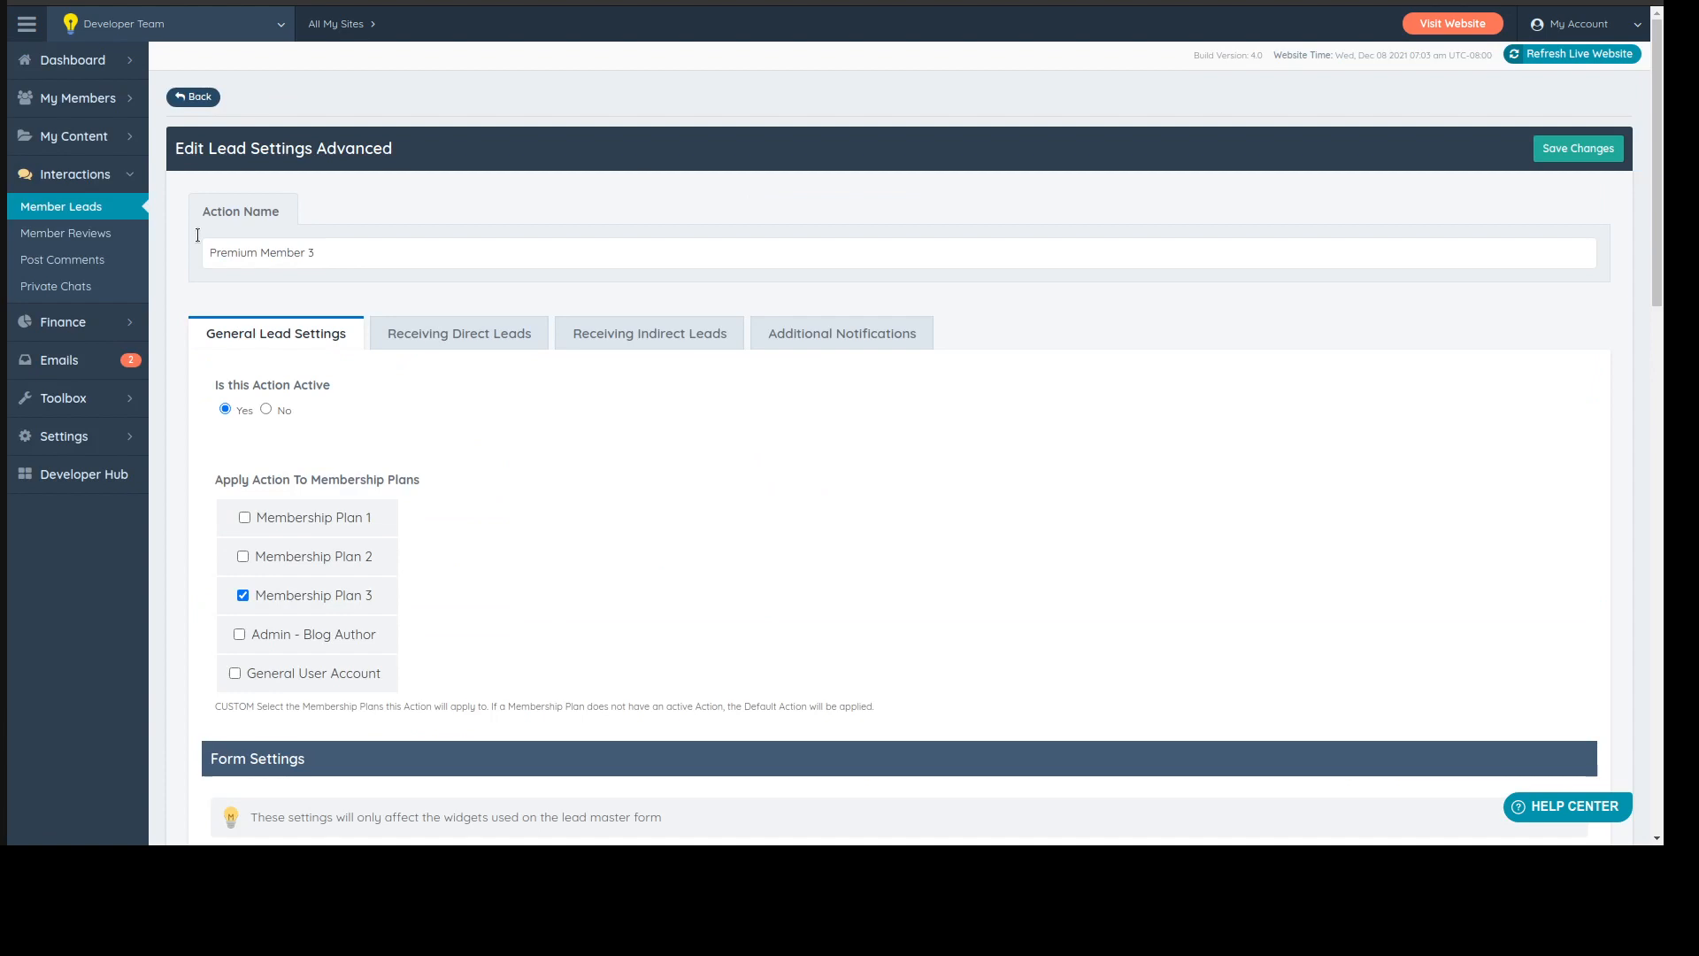
- Open the Sample Member profile from the members list and inspect the Get Replies from more members option in its contact form
{"action": "left_click", "coordinate": [84, 208]}
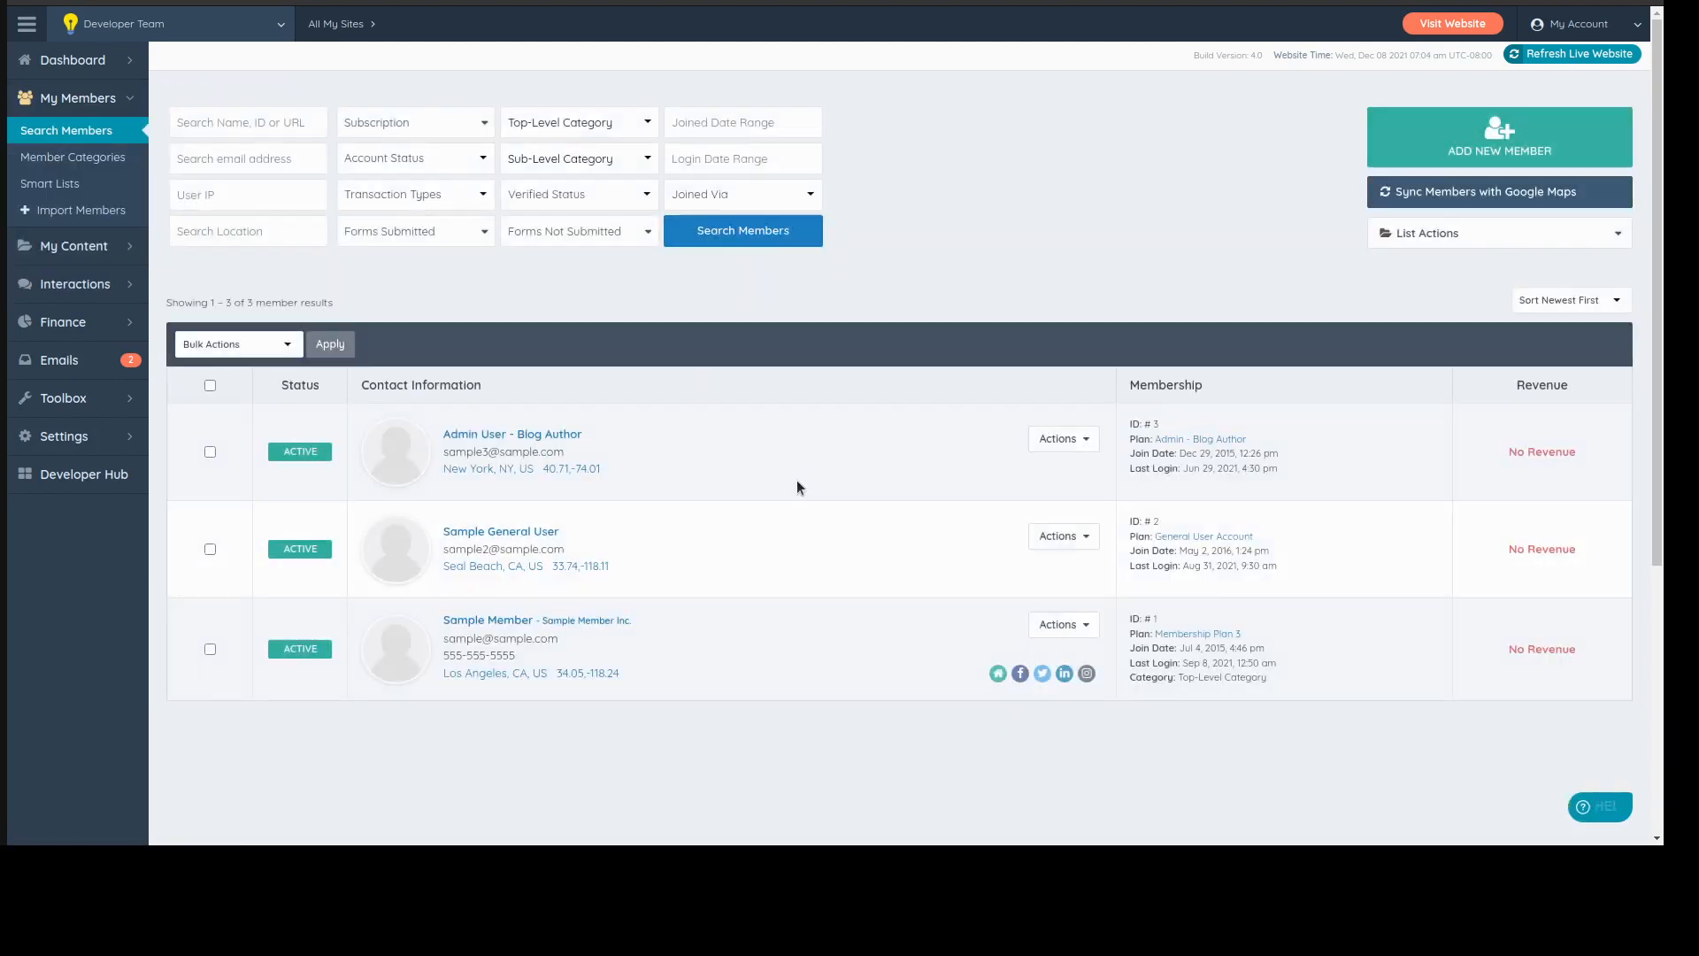
{"action": "scroll", "coordinate": [796, 480], "scroll_direction": "down", "scroll_amount": 1}
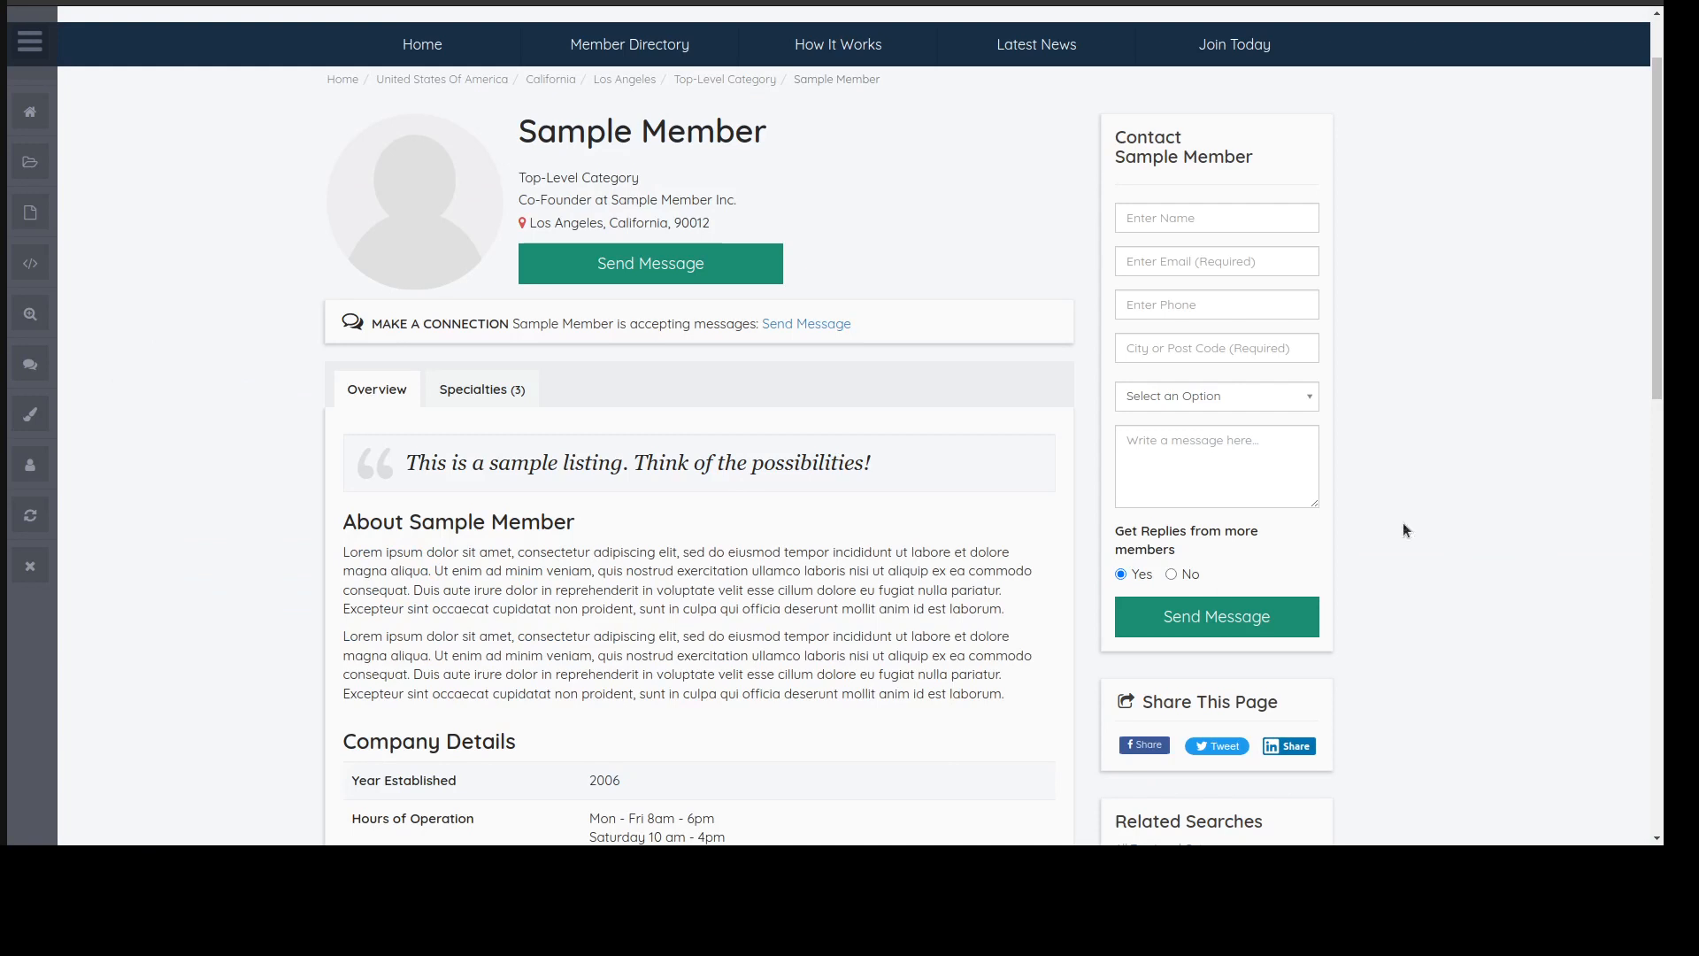
{"action": "left_click_drag", "start_coordinate": [1116, 531], "coordinate": [1187, 547]}
{"action": "left_click", "coordinate": [1331, 401]}
{"action": "left_click_drag", "start_coordinate": [1114, 531], "coordinate": [1190, 545]}
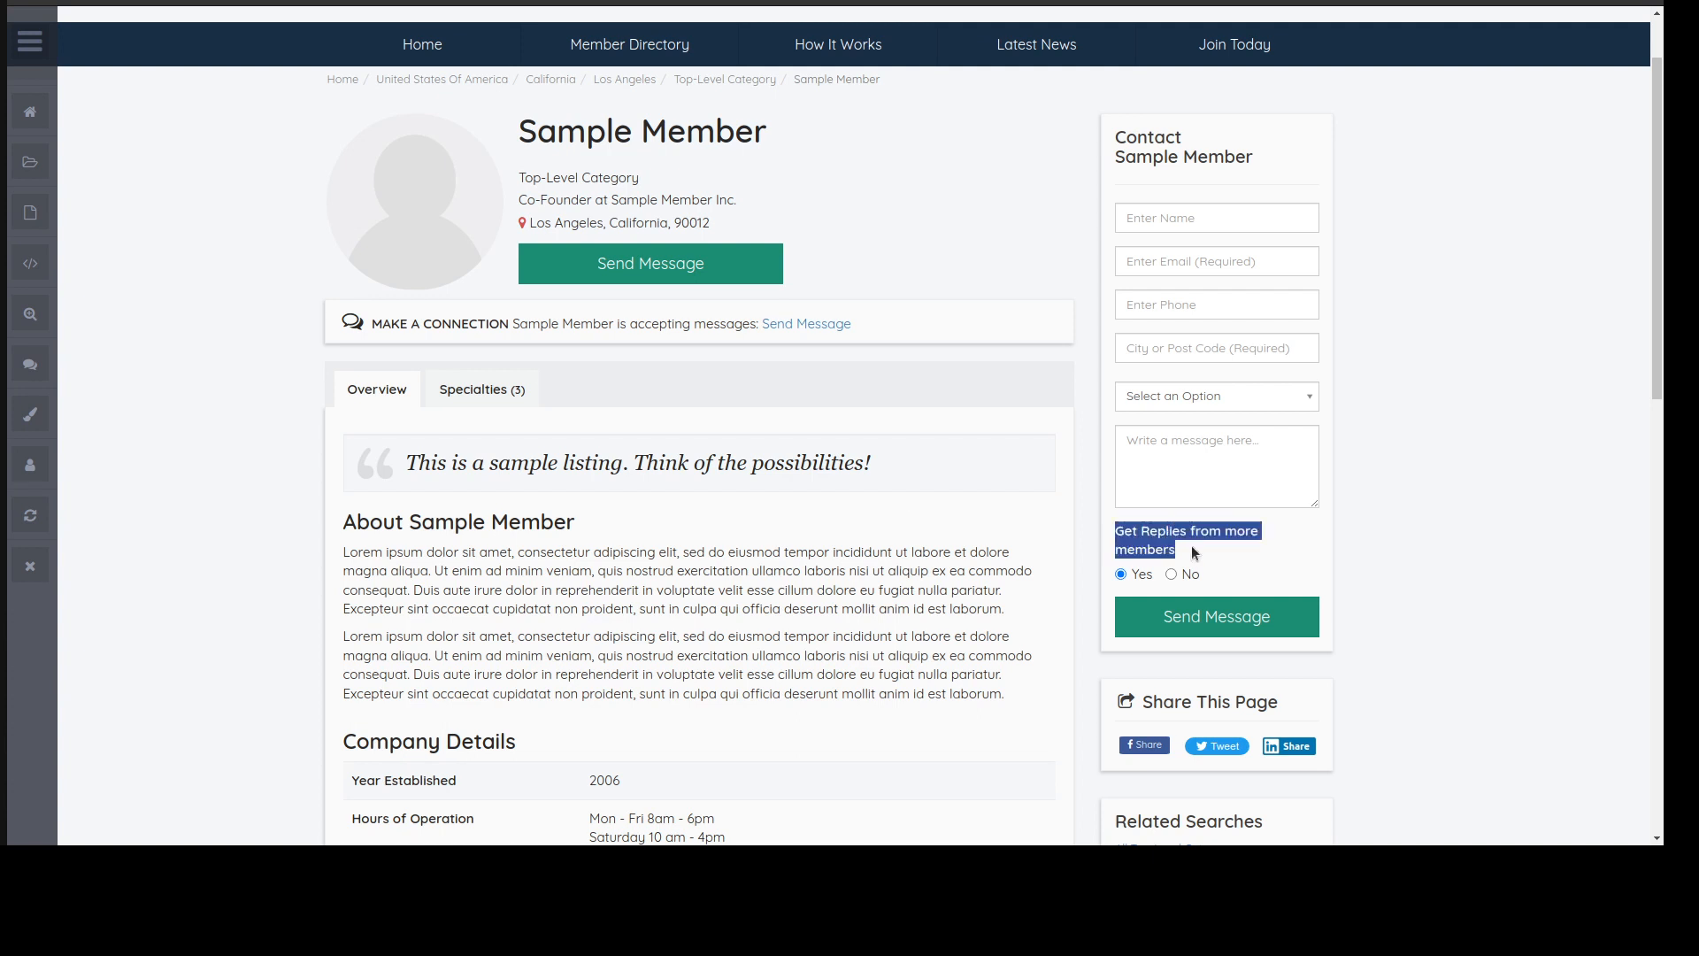
{"action": "left_click", "coordinate": [1191, 545]}
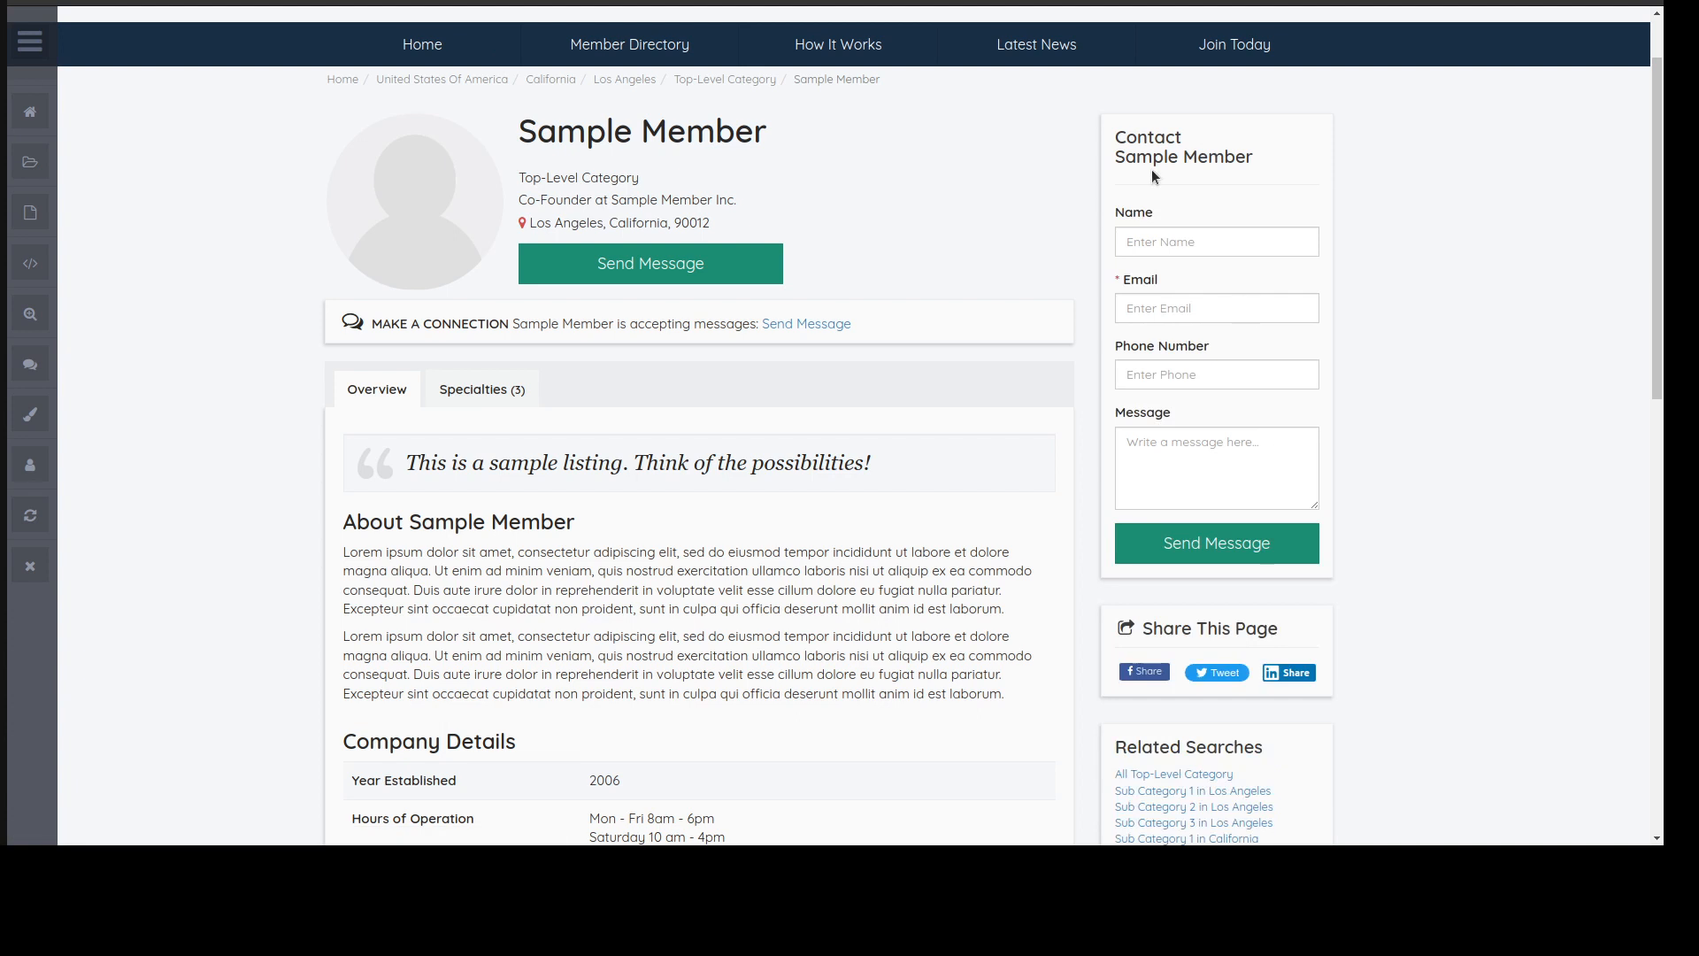
- Examine the updated contact form on the Sample Member profile, checking its Name, Email, Phone Number and Message fields
{"action": "left_click_drag", "start_coordinate": [1117, 138], "coordinate": [1264, 467]}
{"action": "left_click", "coordinate": [1252, 469]}
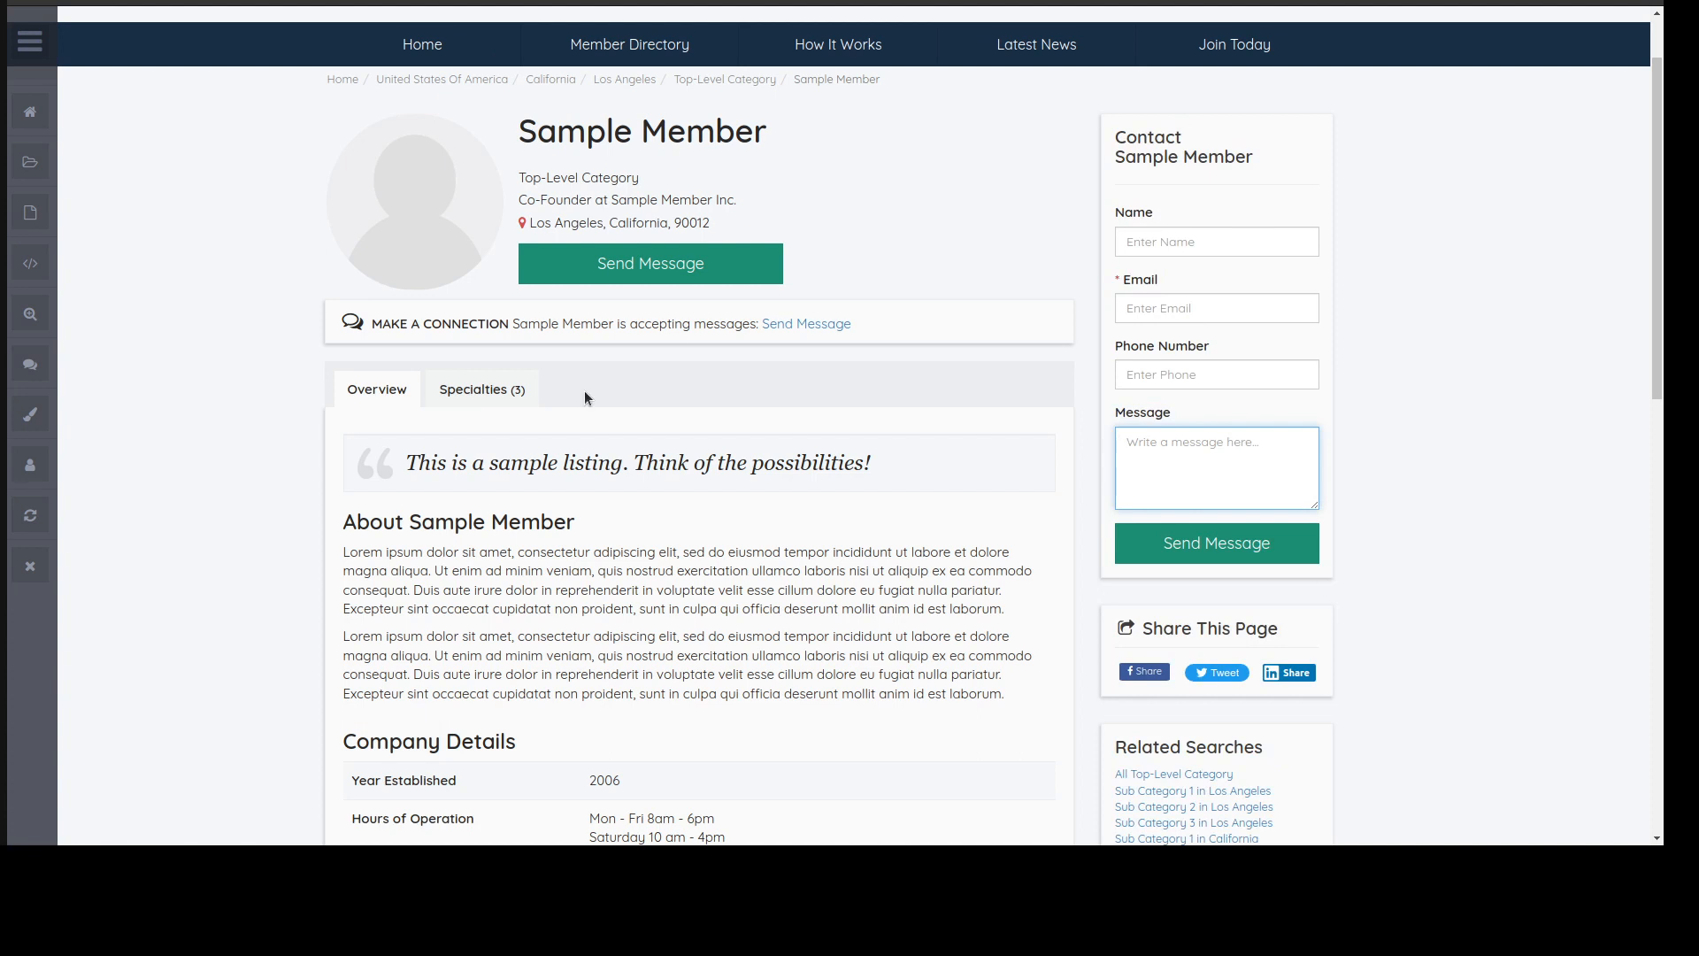
{"action": "left_click", "coordinate": [1192, 237]}
{"action": "left_click", "coordinate": [1162, 306]}
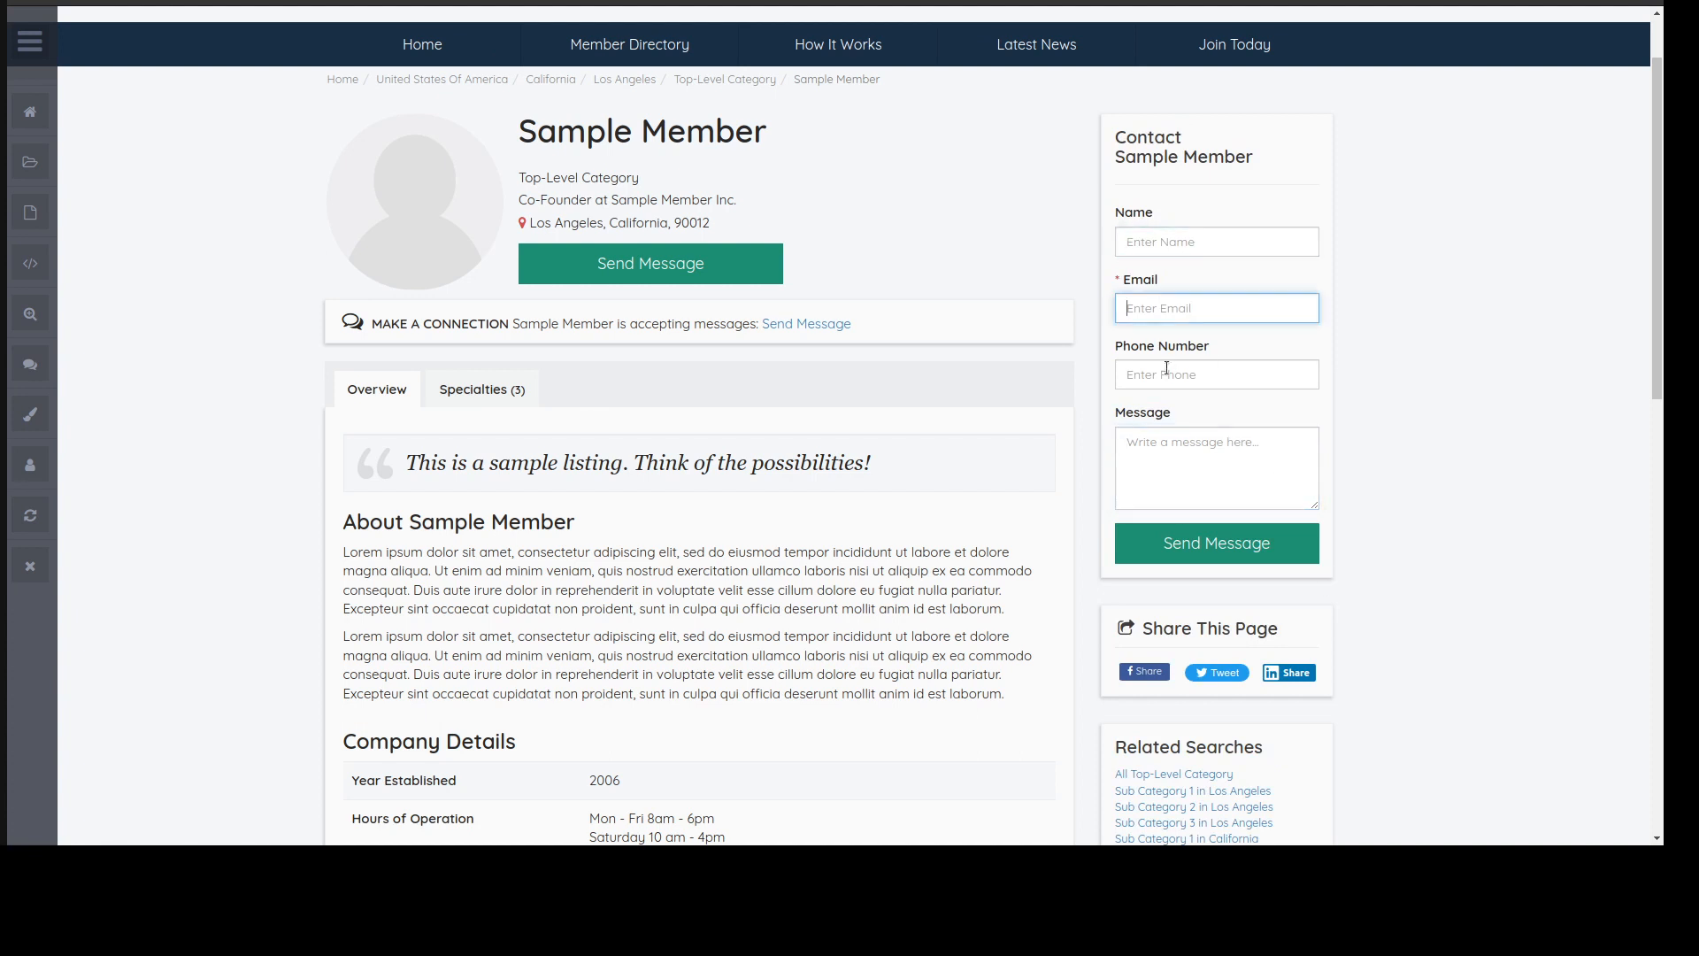
{"action": "left_click", "coordinate": [1168, 374]}
{"action": "left_click", "coordinate": [1171, 449]}
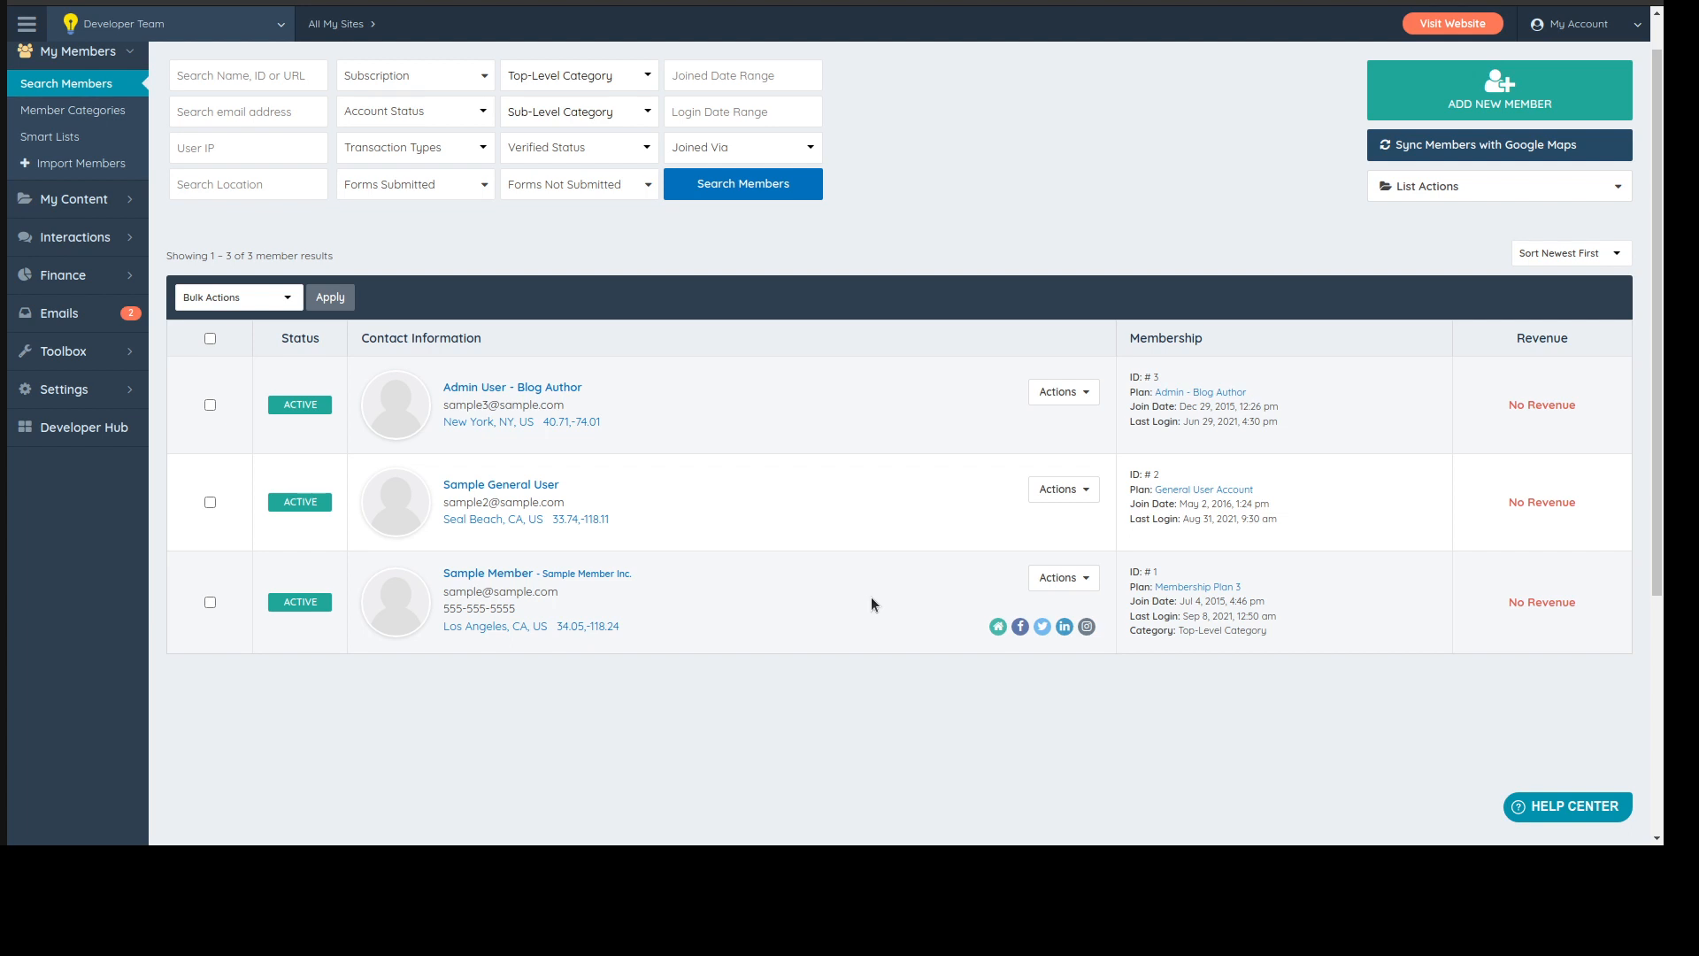
{"action": "left_click", "coordinate": [850, 3]}
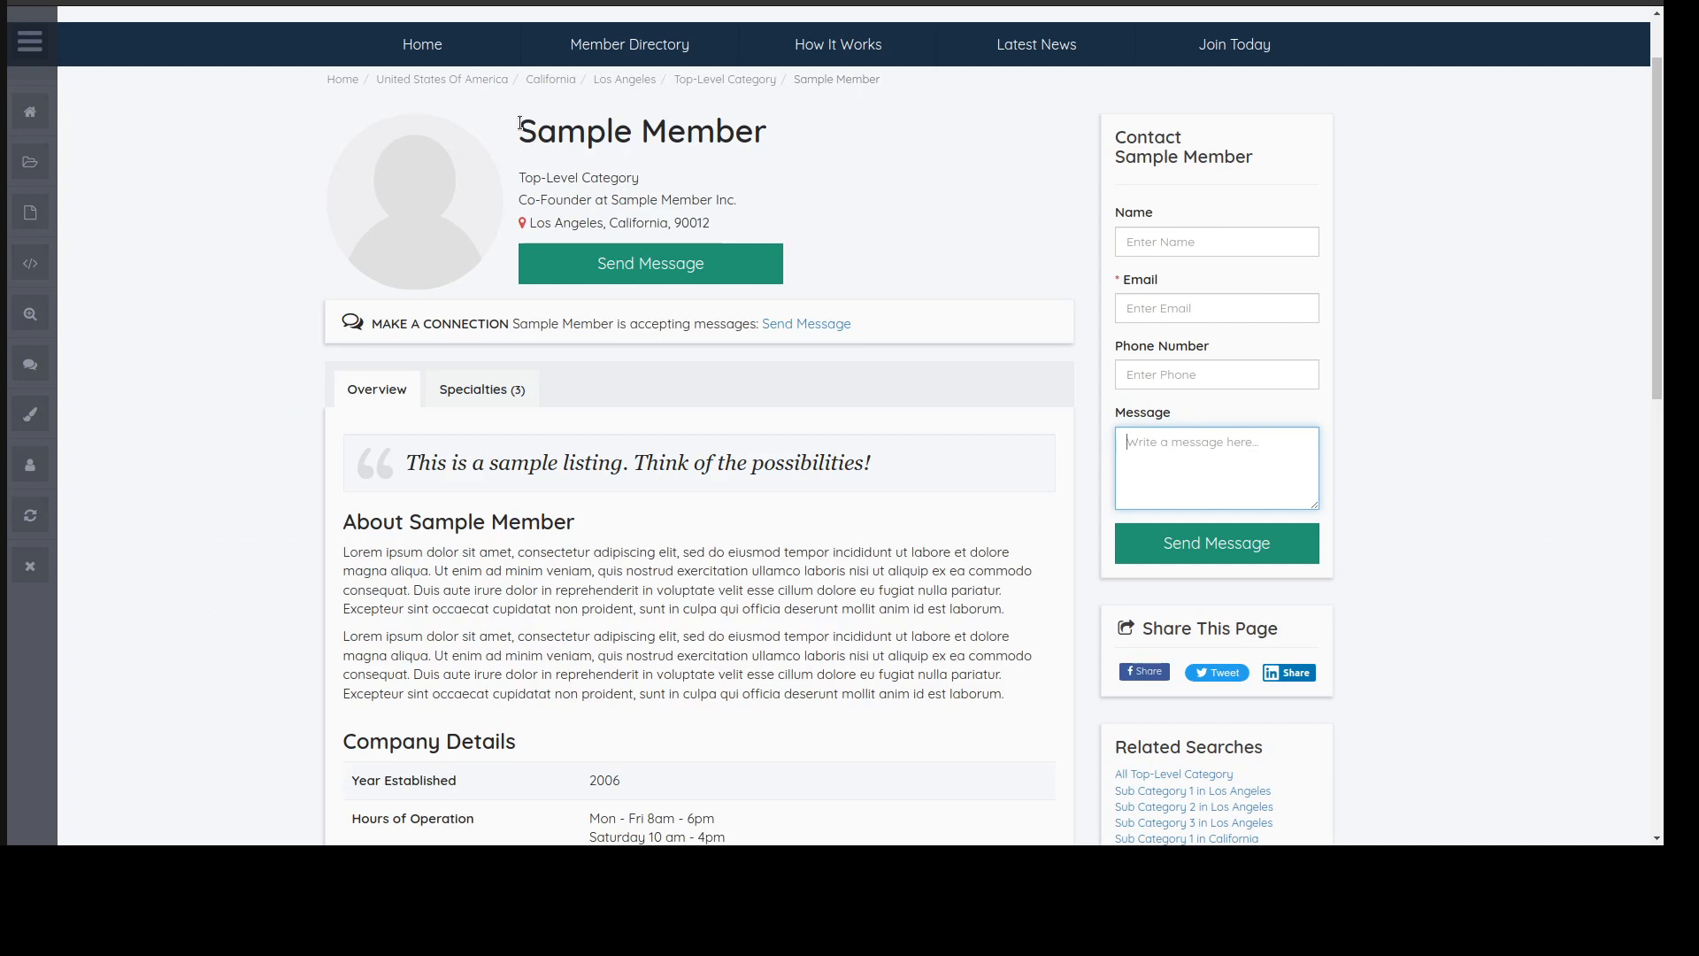
{"action": "left_click_drag", "start_coordinate": [519, 123], "coordinate": [962, 172]}
{"action": "left_click", "coordinate": [963, 171]}
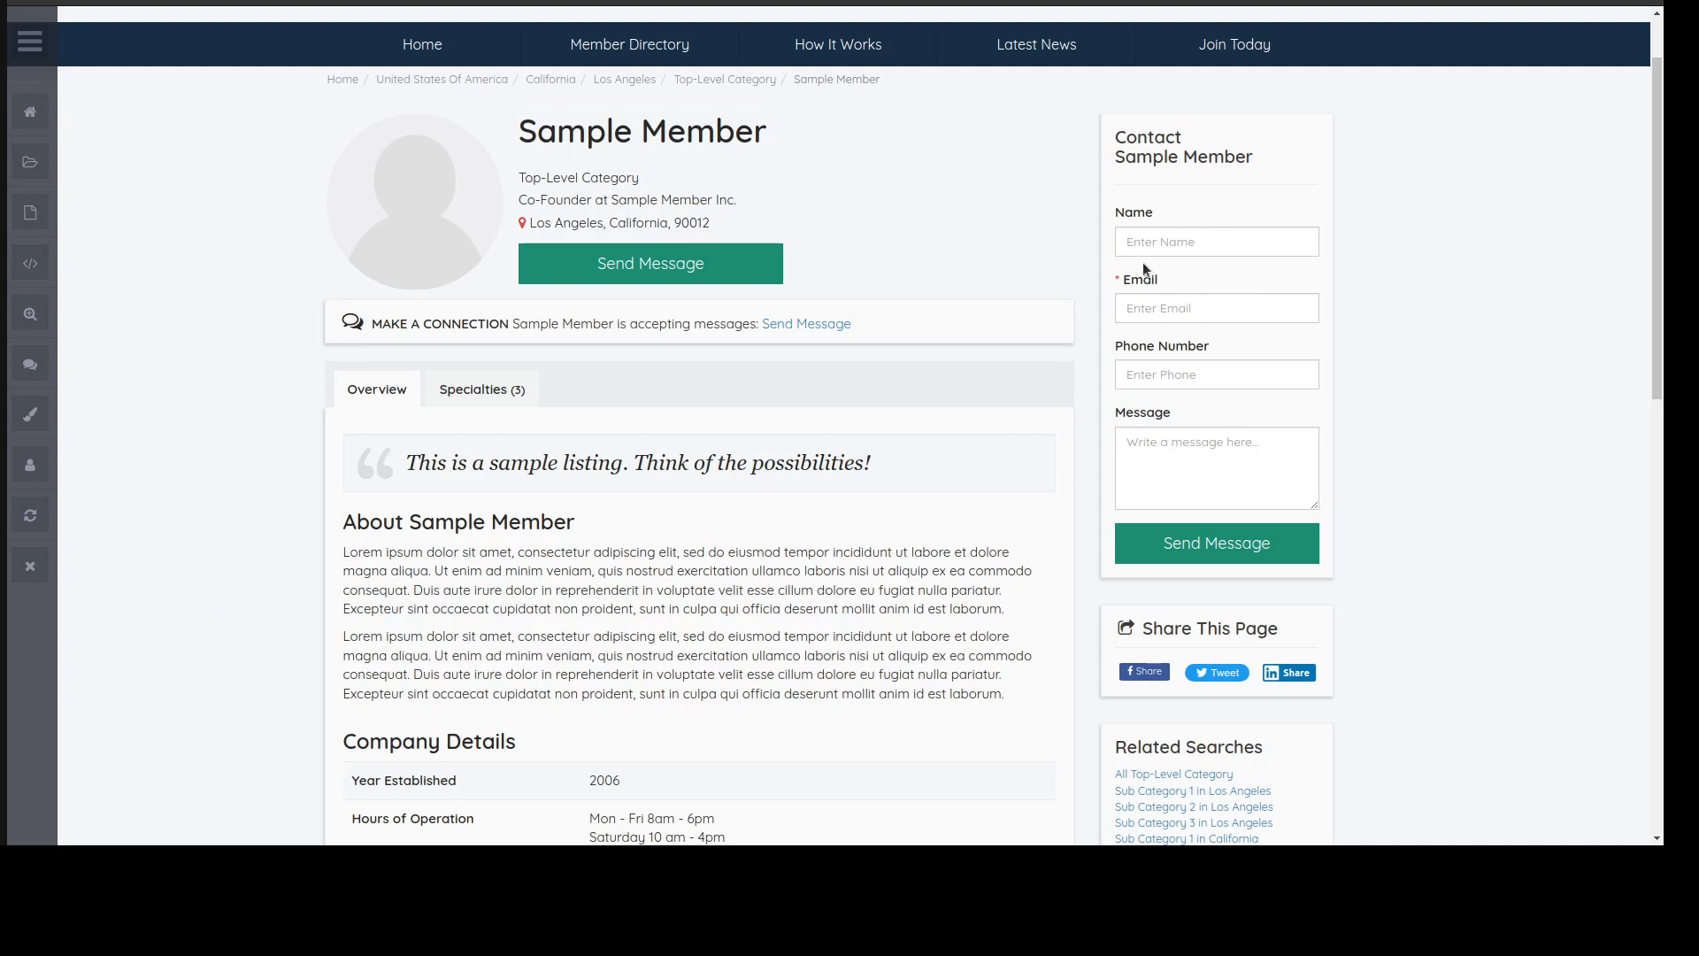
{"action": "left_click", "coordinate": [1172, 451]}
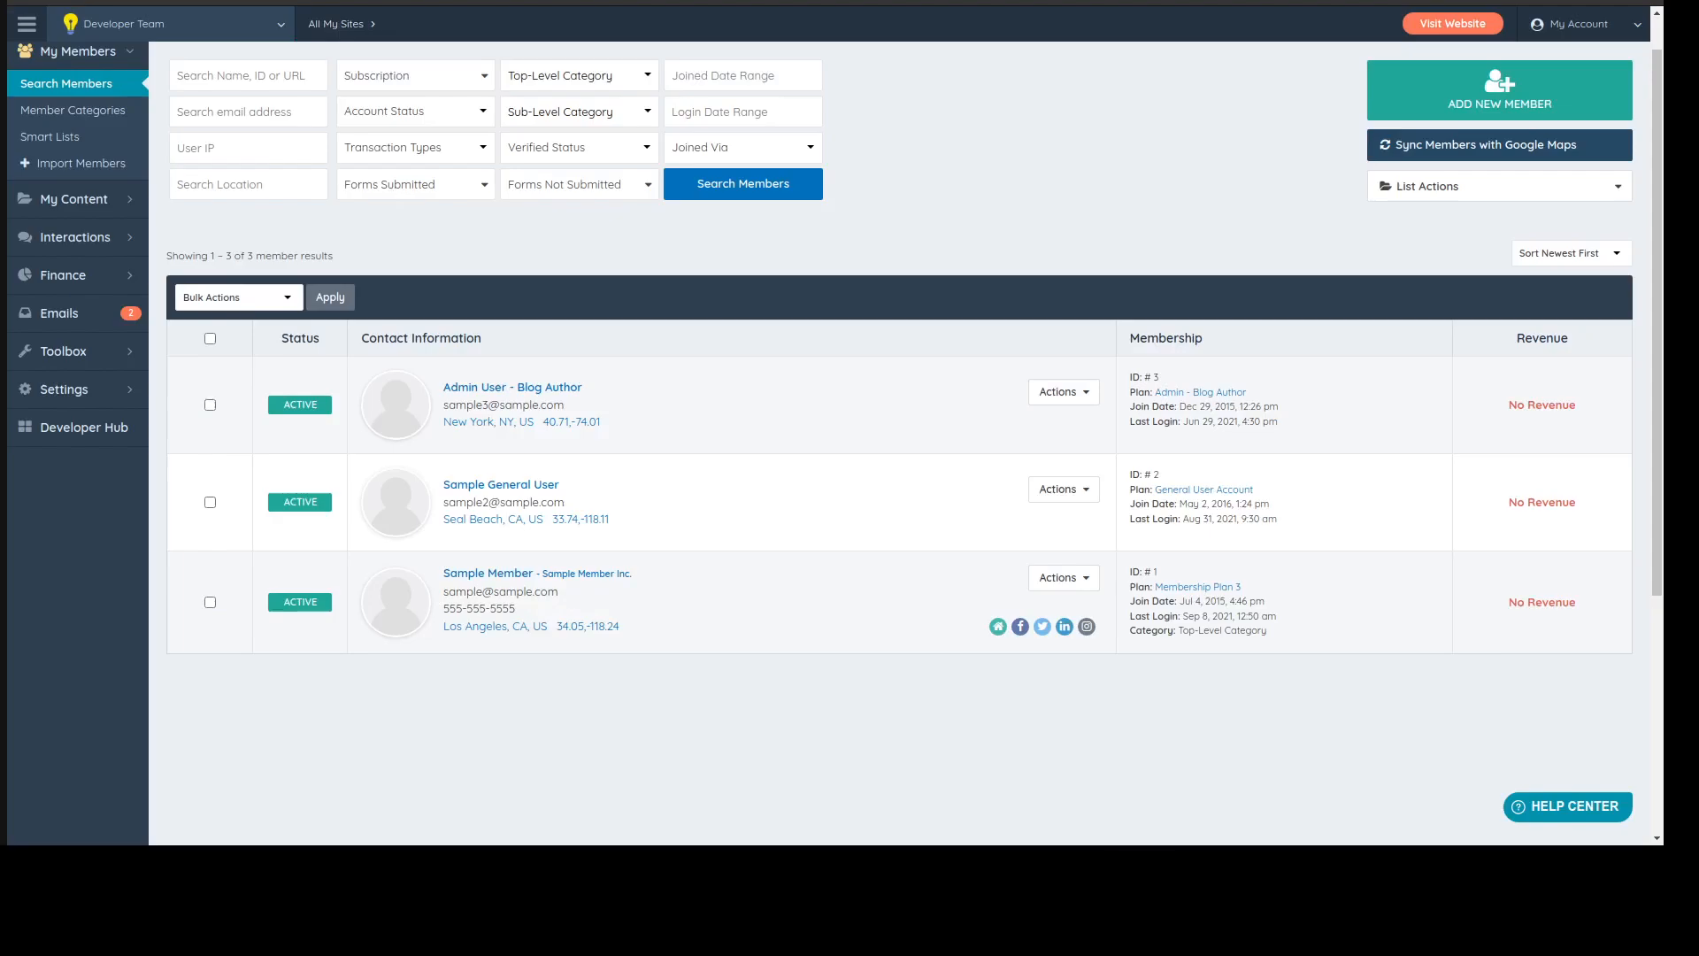
- Return to the member leads and open the list of auto-match workflows
{"action": "mouse_move", "coordinate": [97, 204]}
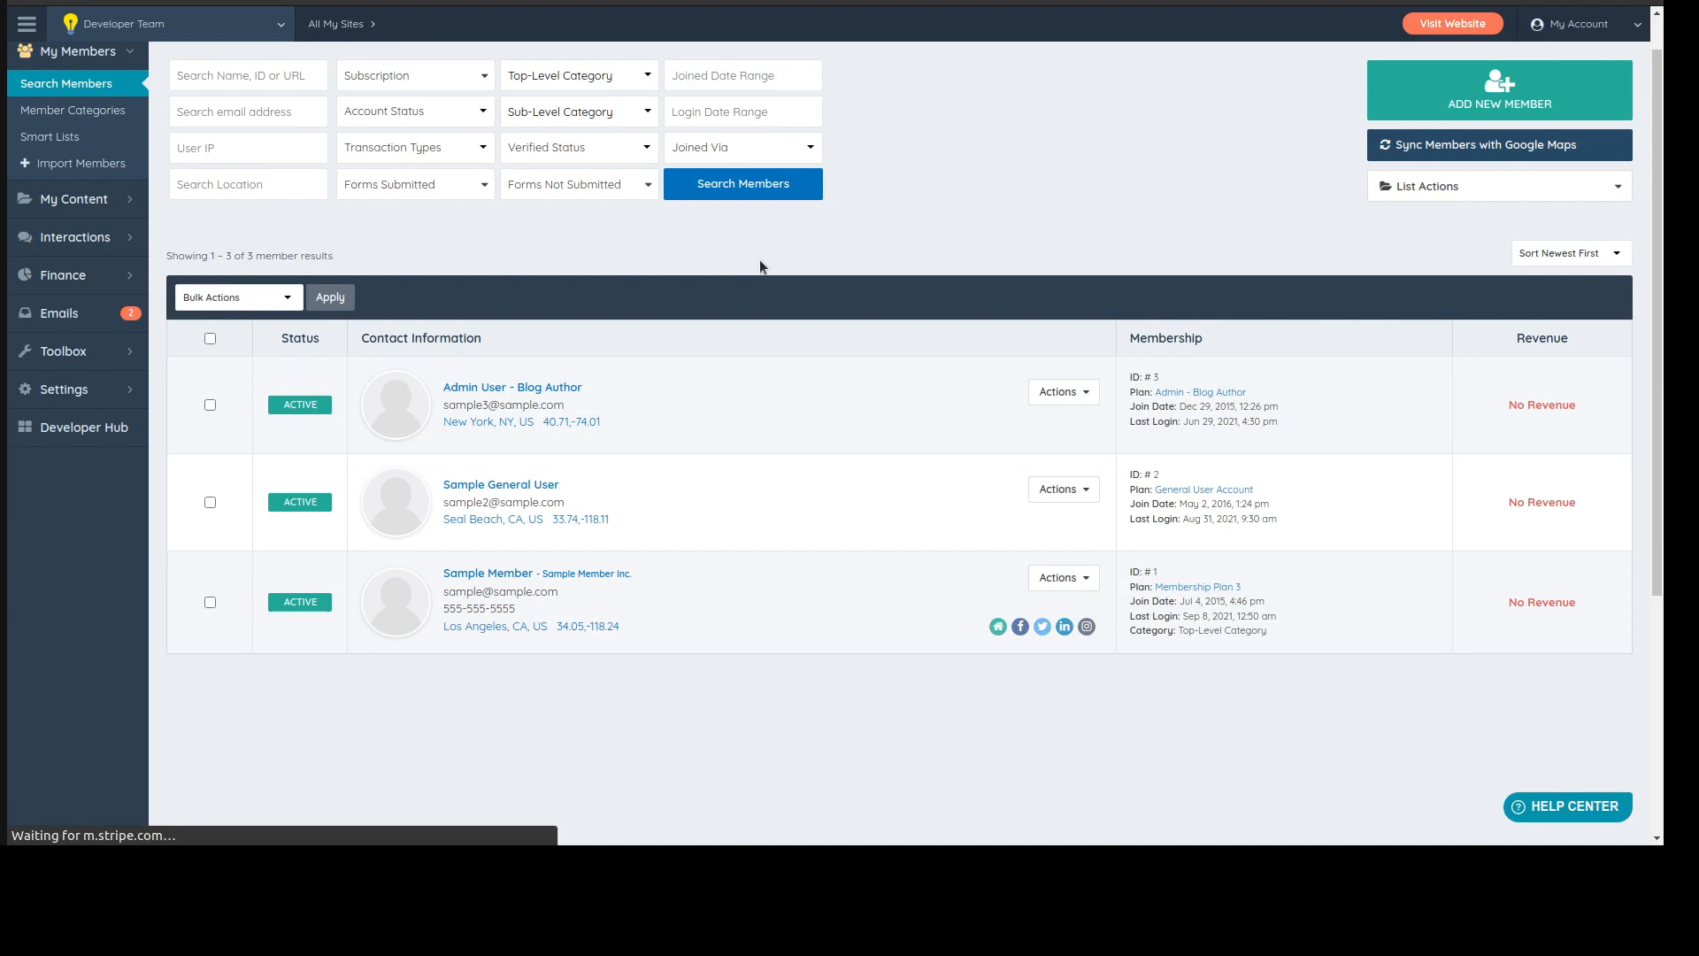
{"action": "left_click", "coordinate": [1569, 123]}
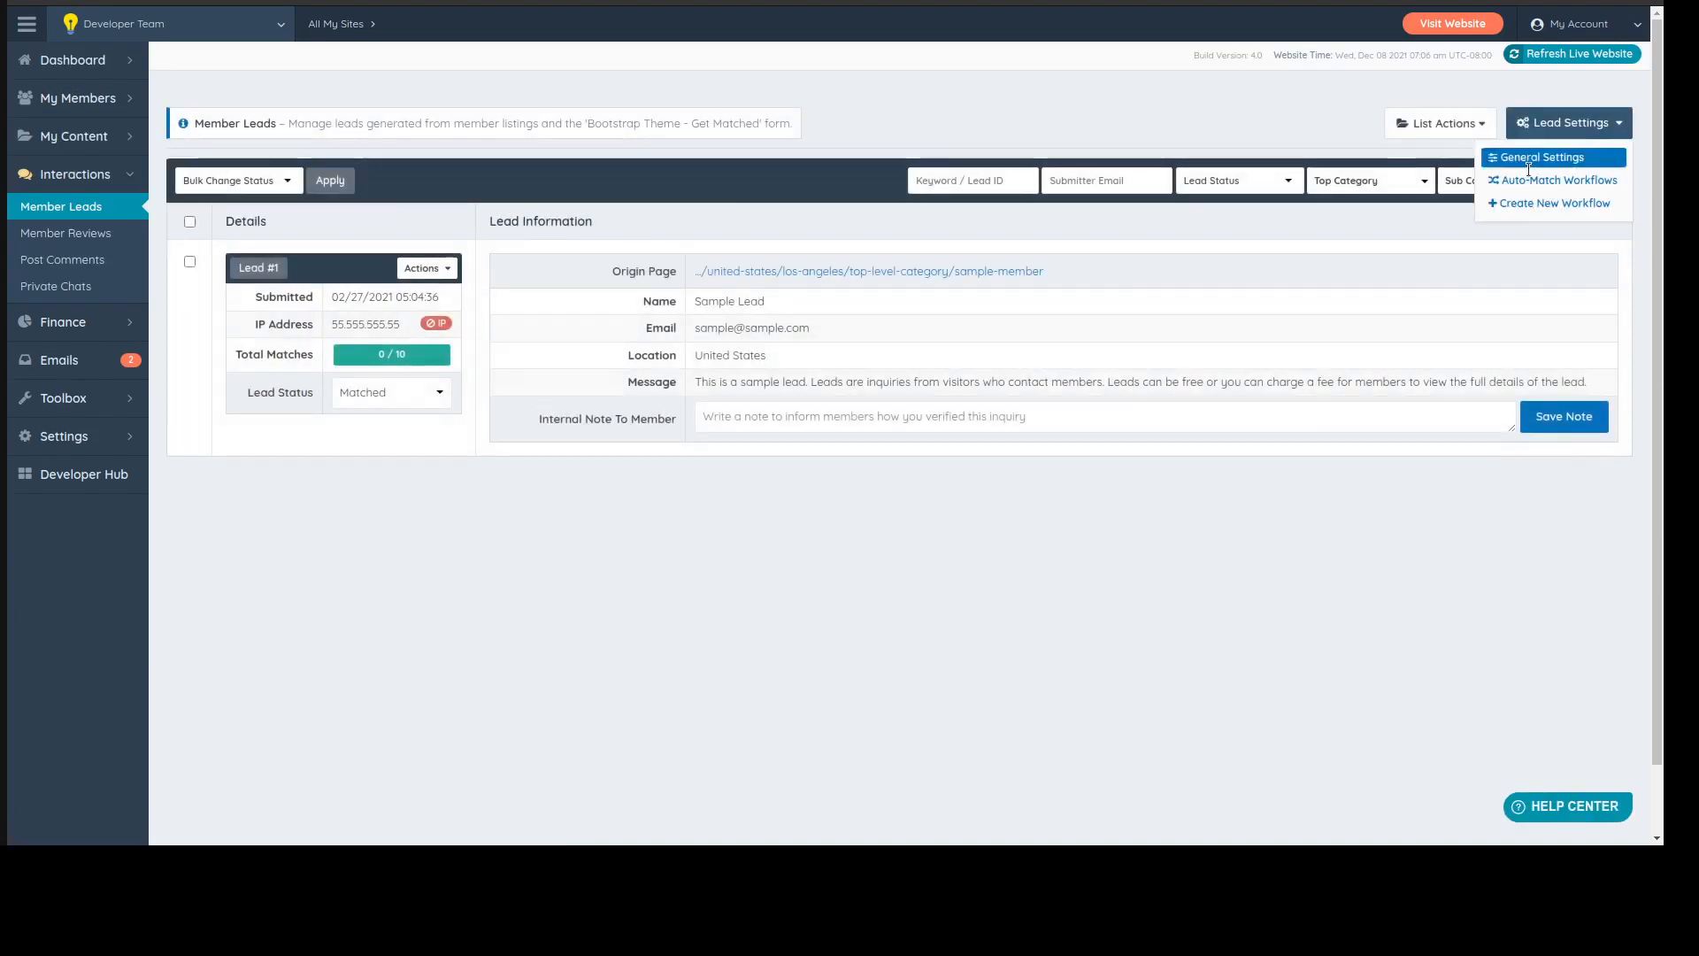
{"action": "left_click", "coordinate": [1526, 181]}
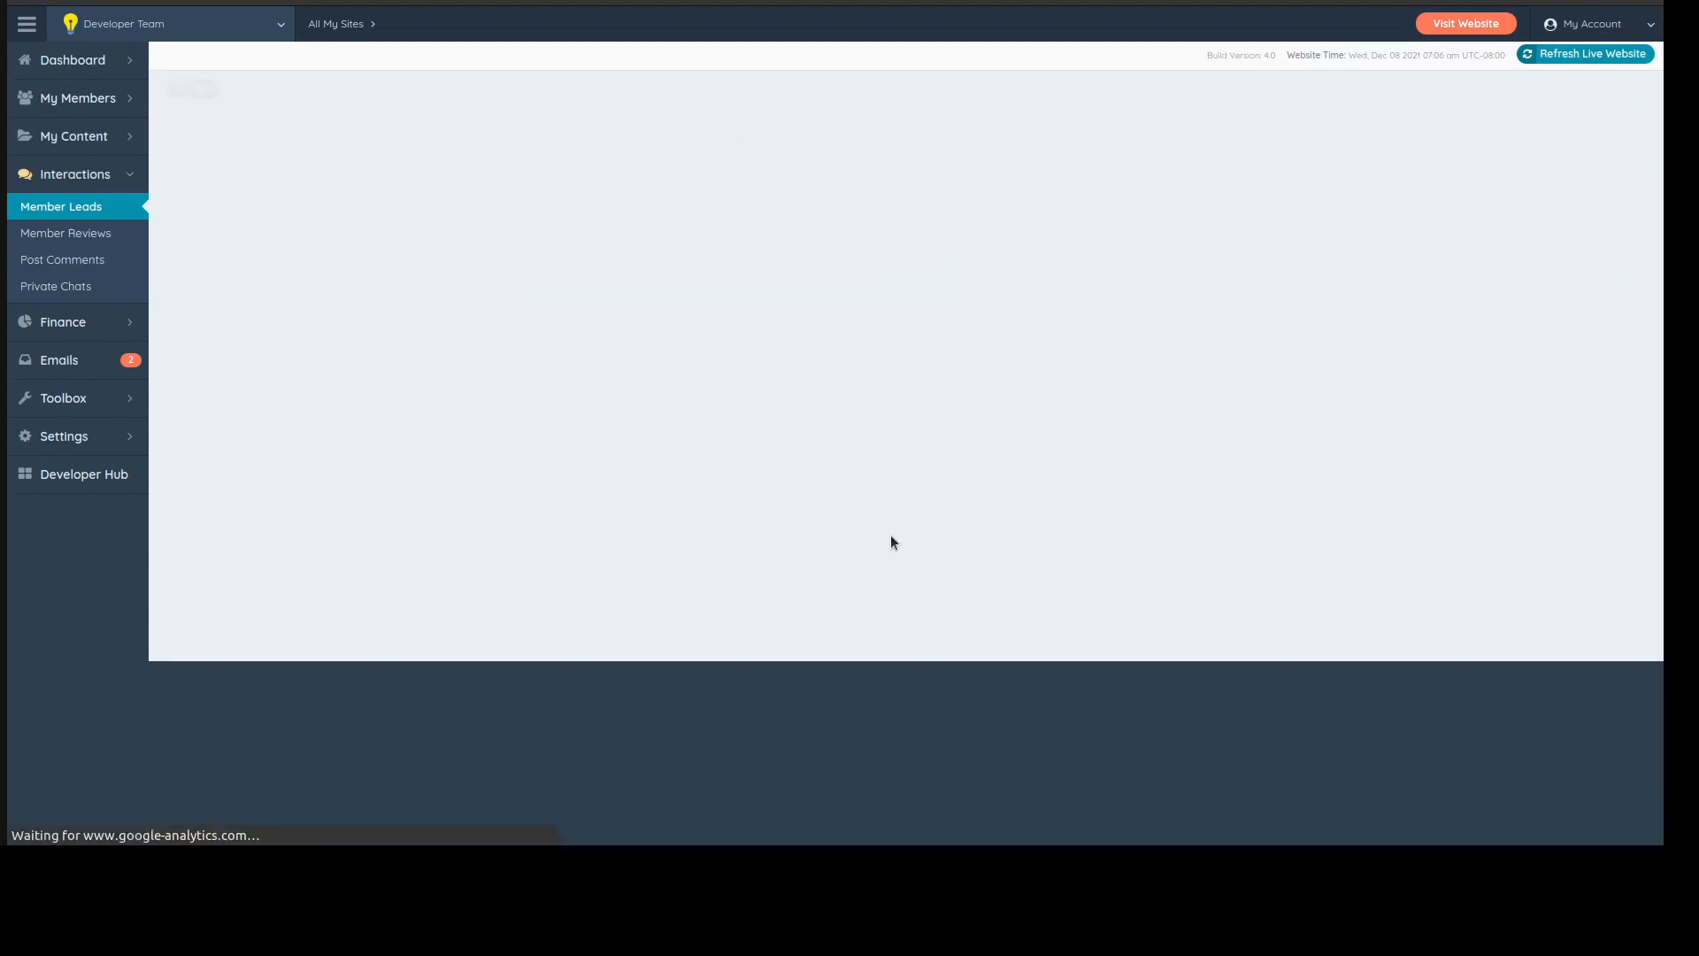
- Compare the Main Action (Default Action) and Premium Member 3 entries in the Lead Settings list
{"action": "left_click_drag", "start_coordinate": [376, 320], "coordinate": [532, 322]}
{"action": "left_click", "coordinate": [533, 323]}
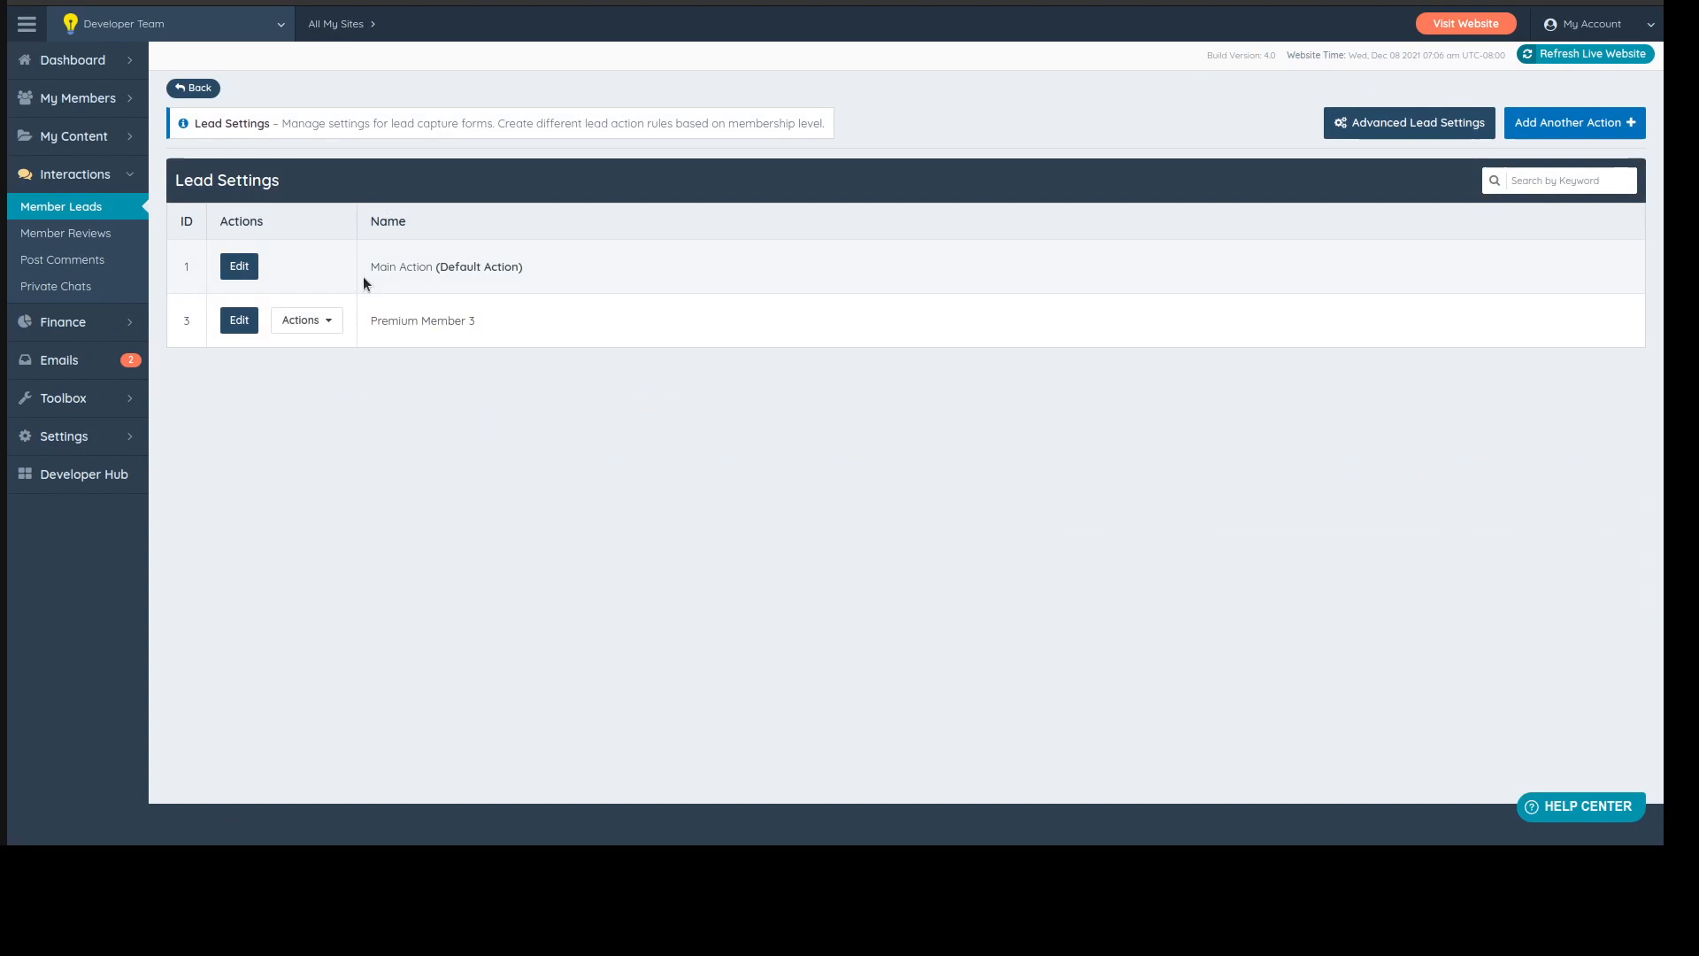
{"action": "left_click_drag", "start_coordinate": [372, 267], "coordinate": [550, 265]}
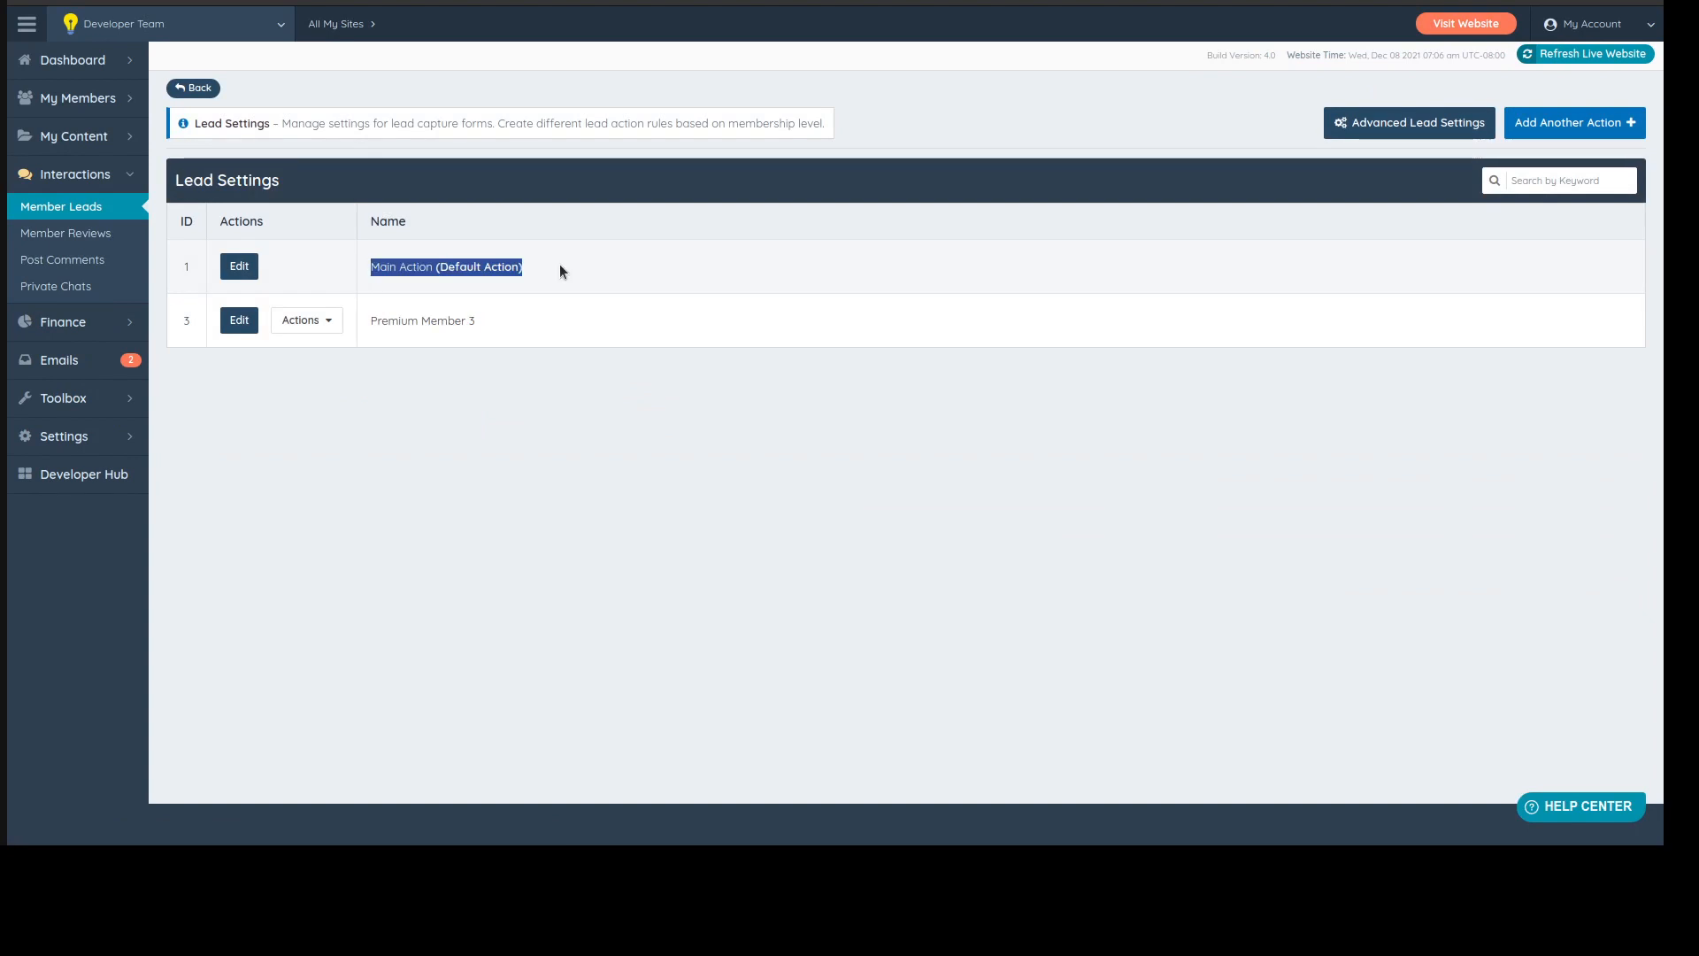
{"action": "left_click", "coordinate": [559, 266]}
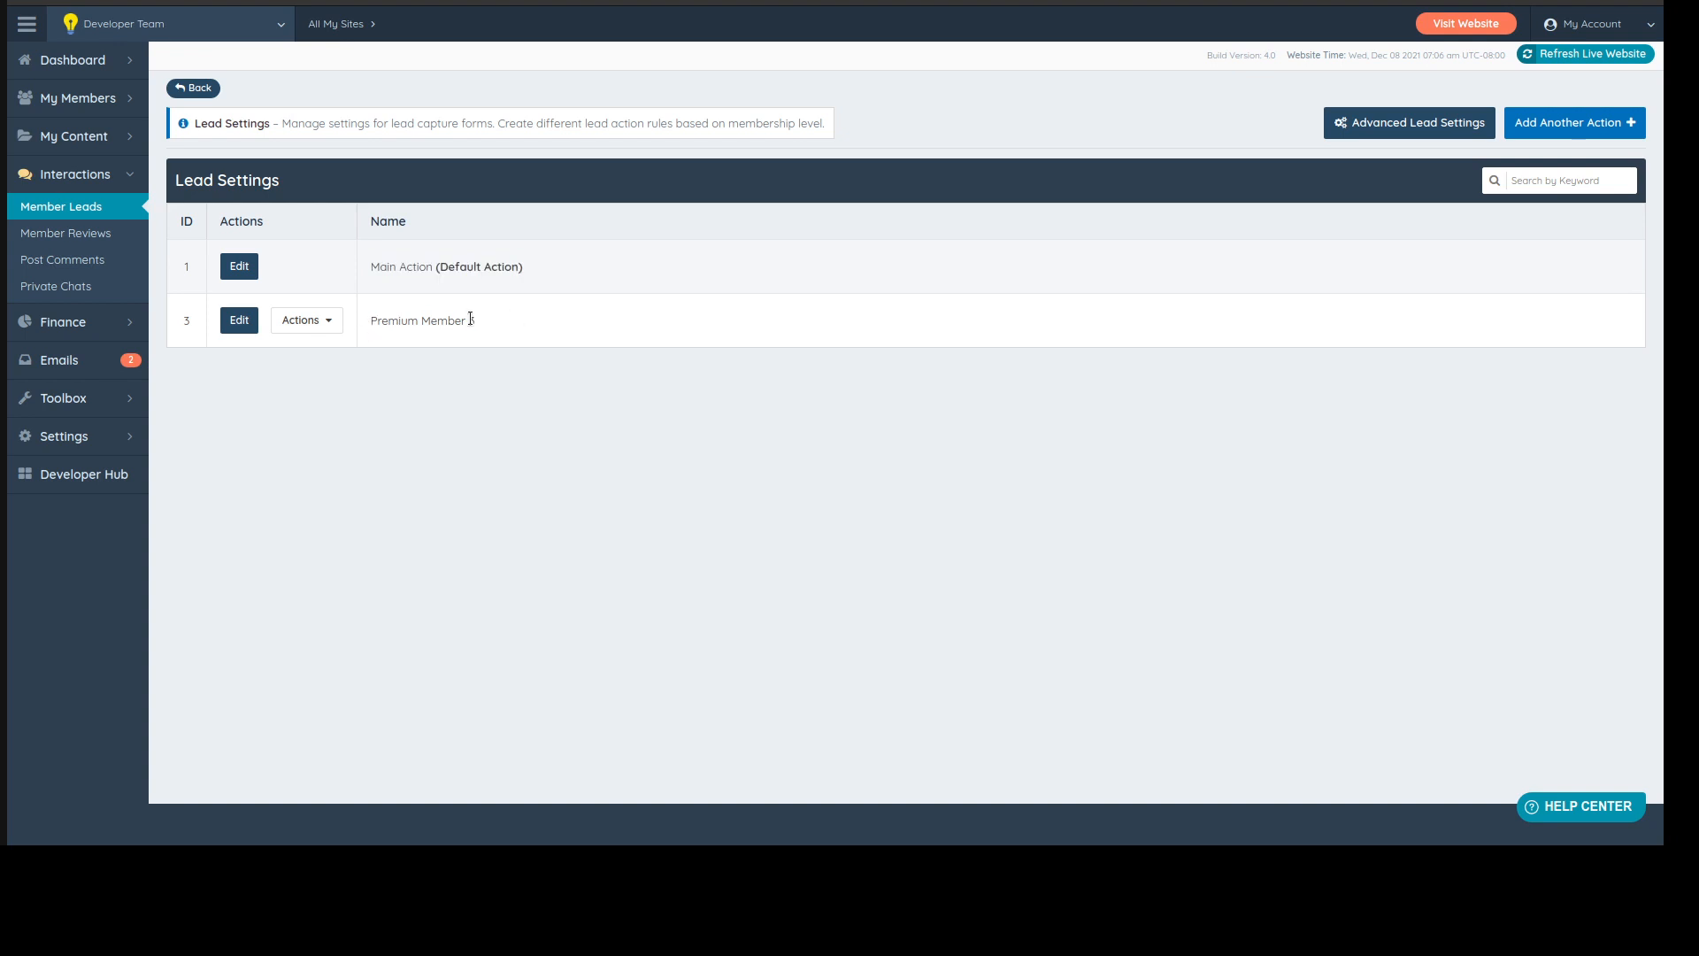
{"action": "left_click_drag", "start_coordinate": [480, 320], "coordinate": [575, 284]}
{"action": "left_click", "coordinate": [386, 288]}
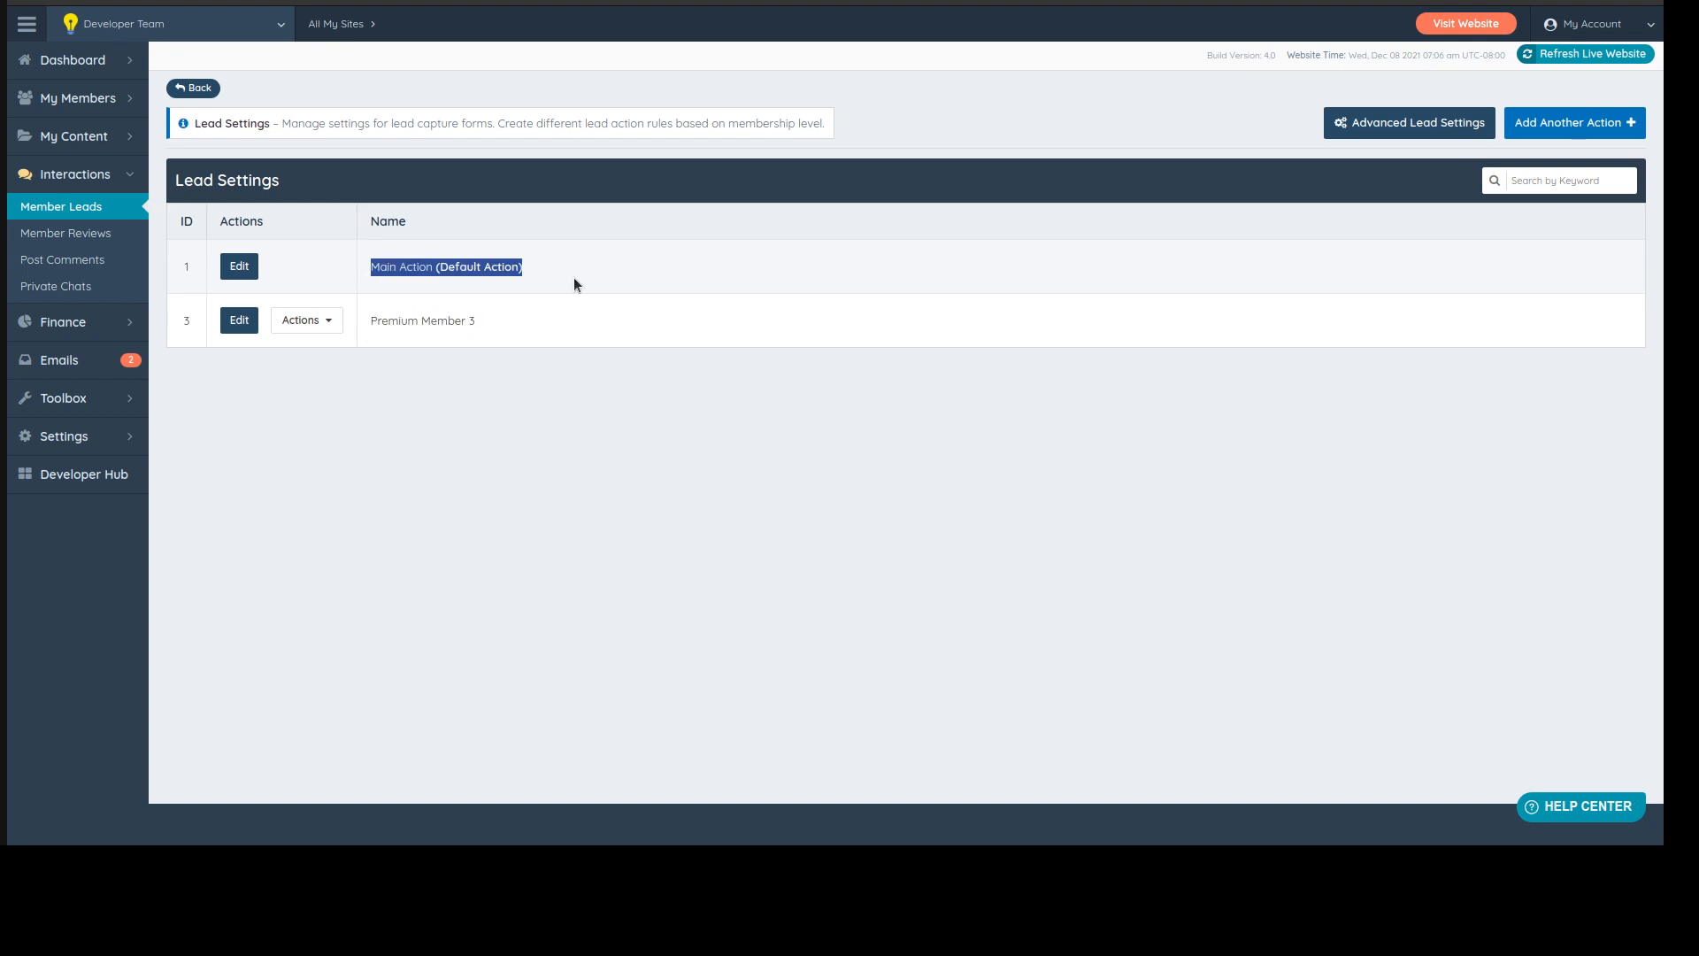
{"action": "left_click", "coordinate": [399, 330]}
{"action": "left_click_drag", "start_coordinate": [369, 321], "coordinate": [506, 333]}
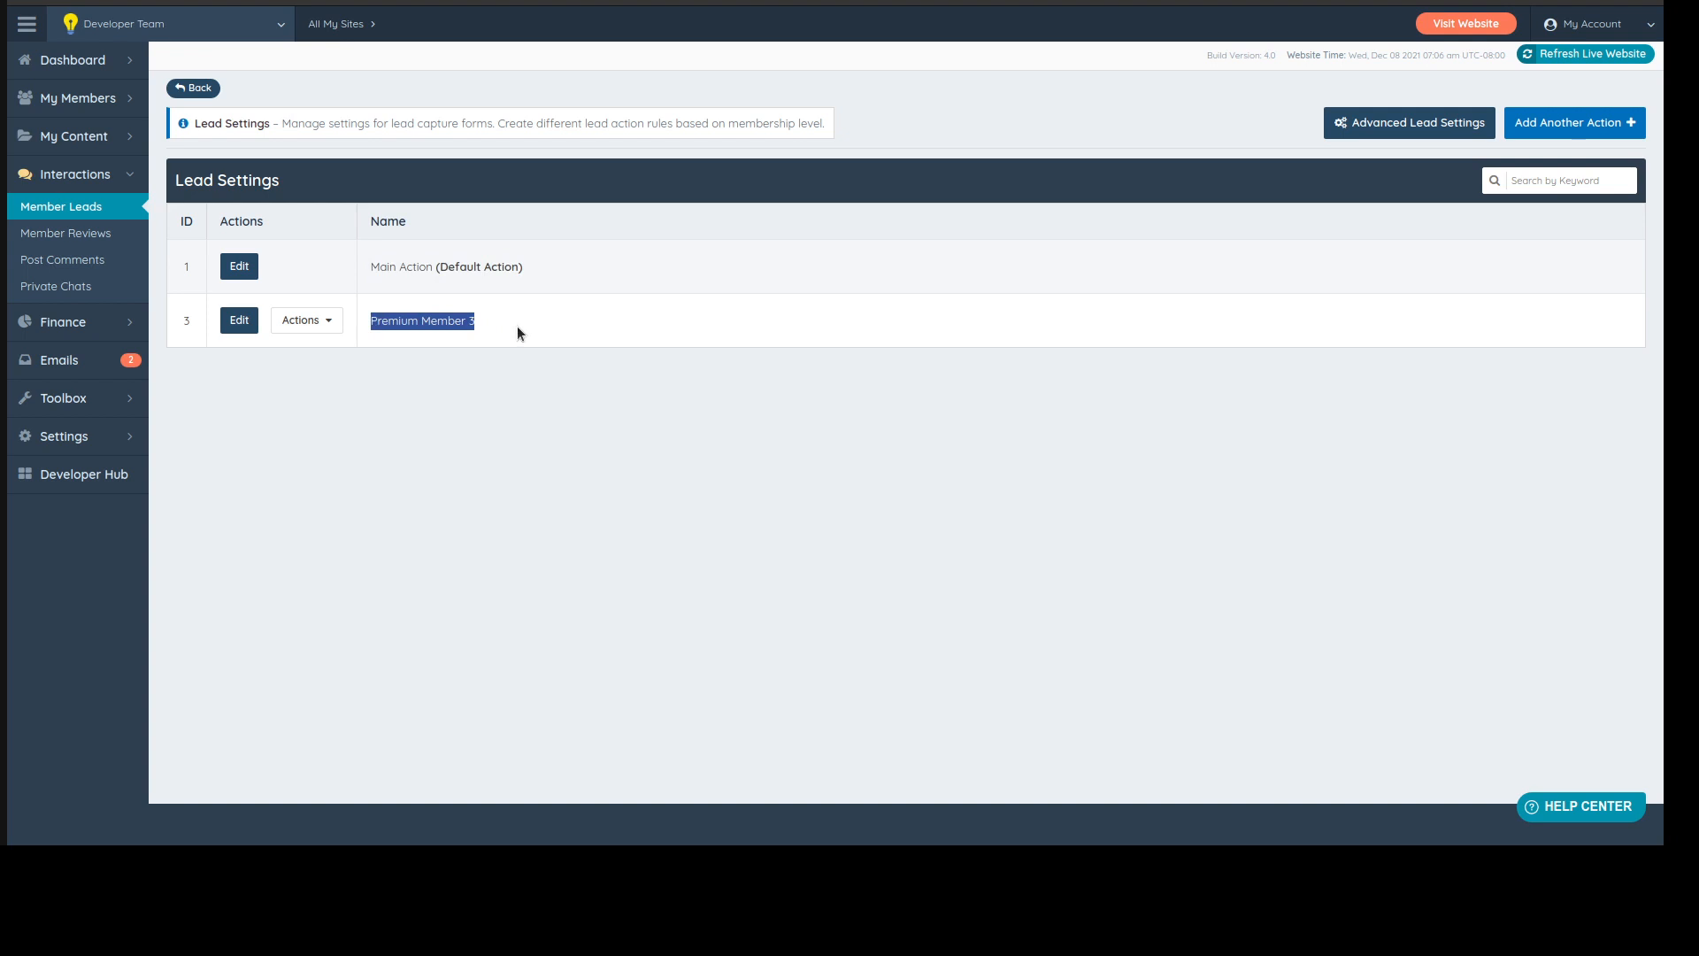
{"action": "left_click", "coordinate": [518, 328]}
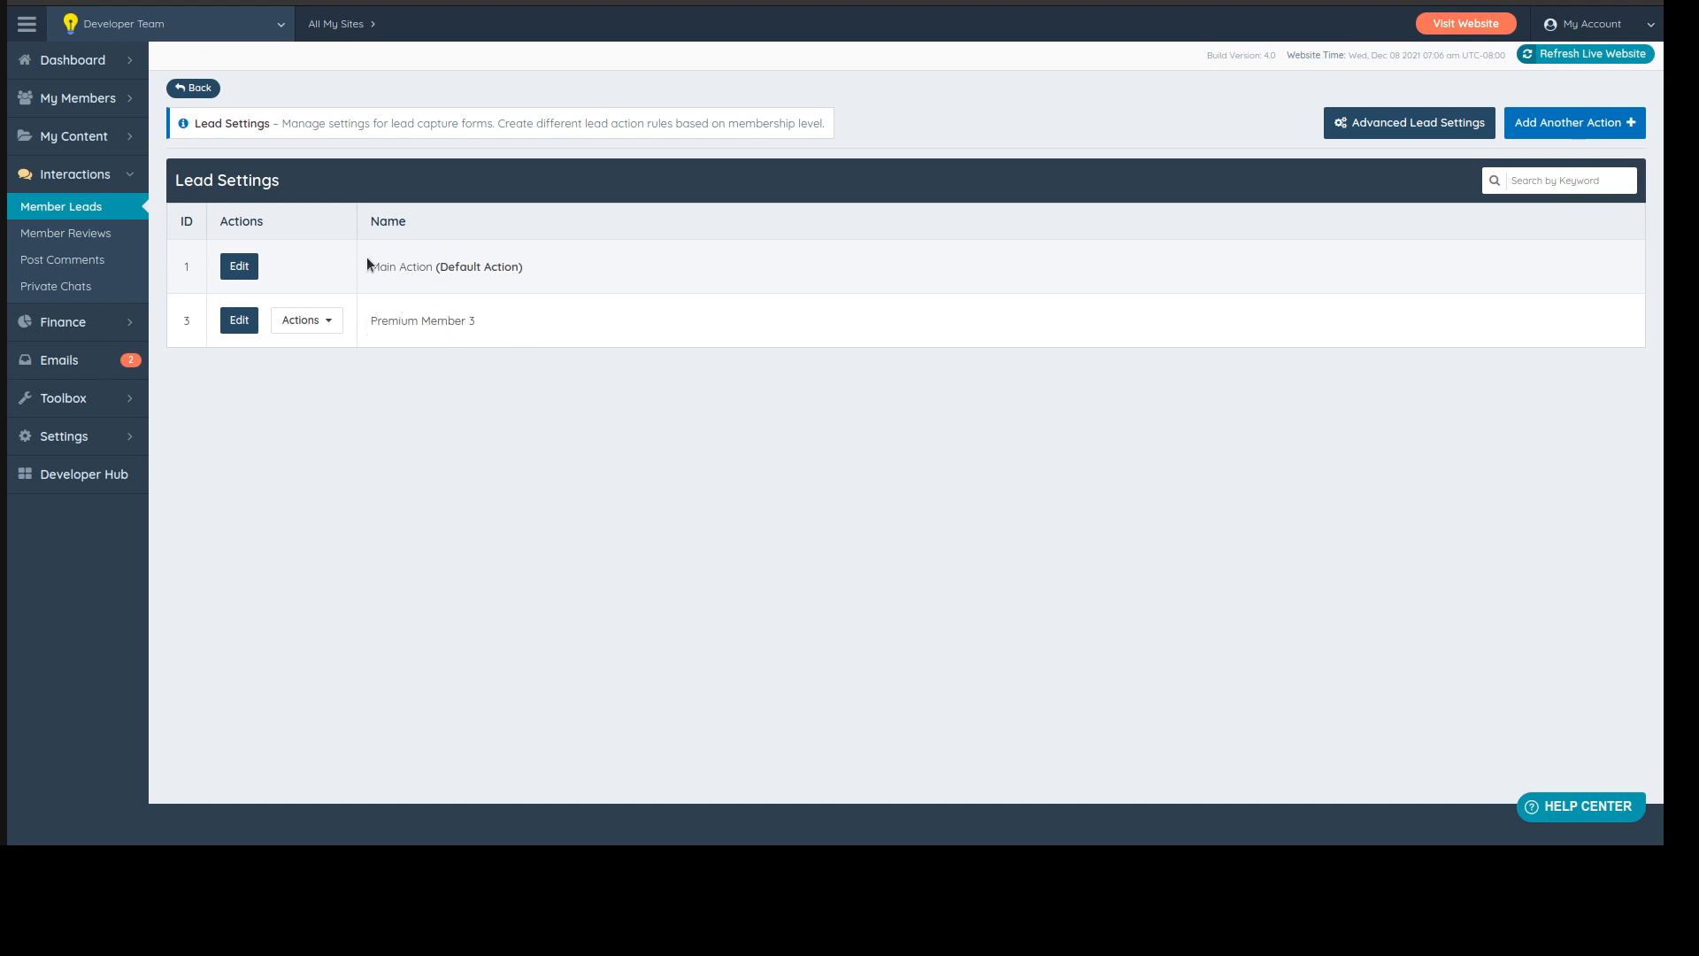
{"action": "left_click_drag", "start_coordinate": [367, 258], "coordinate": [531, 264]}
{"action": "left_click", "coordinate": [504, 338]}
- Set Maximum Matches to 5 in the advanced lead settings and save the changes
{"action": "left_click", "coordinate": [1407, 123]}
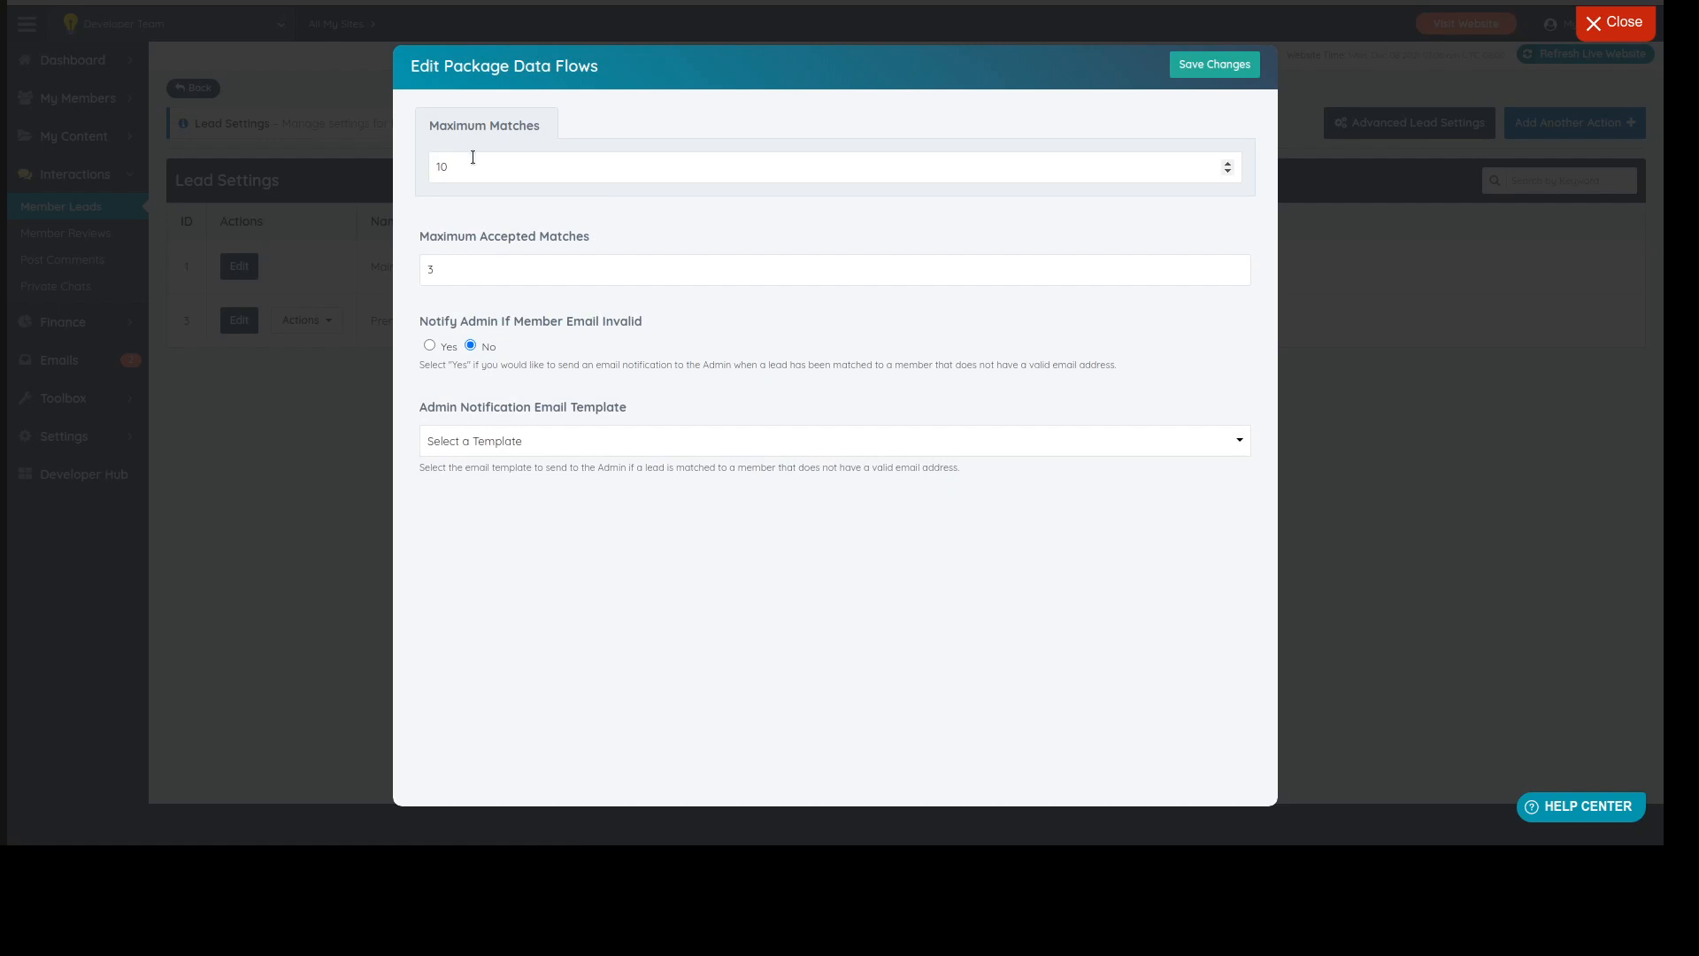
{"action": "left_click", "coordinate": [472, 157]}
{"action": "key", "text": "ctrl+a"}
{"action": "type", "text": "5"}
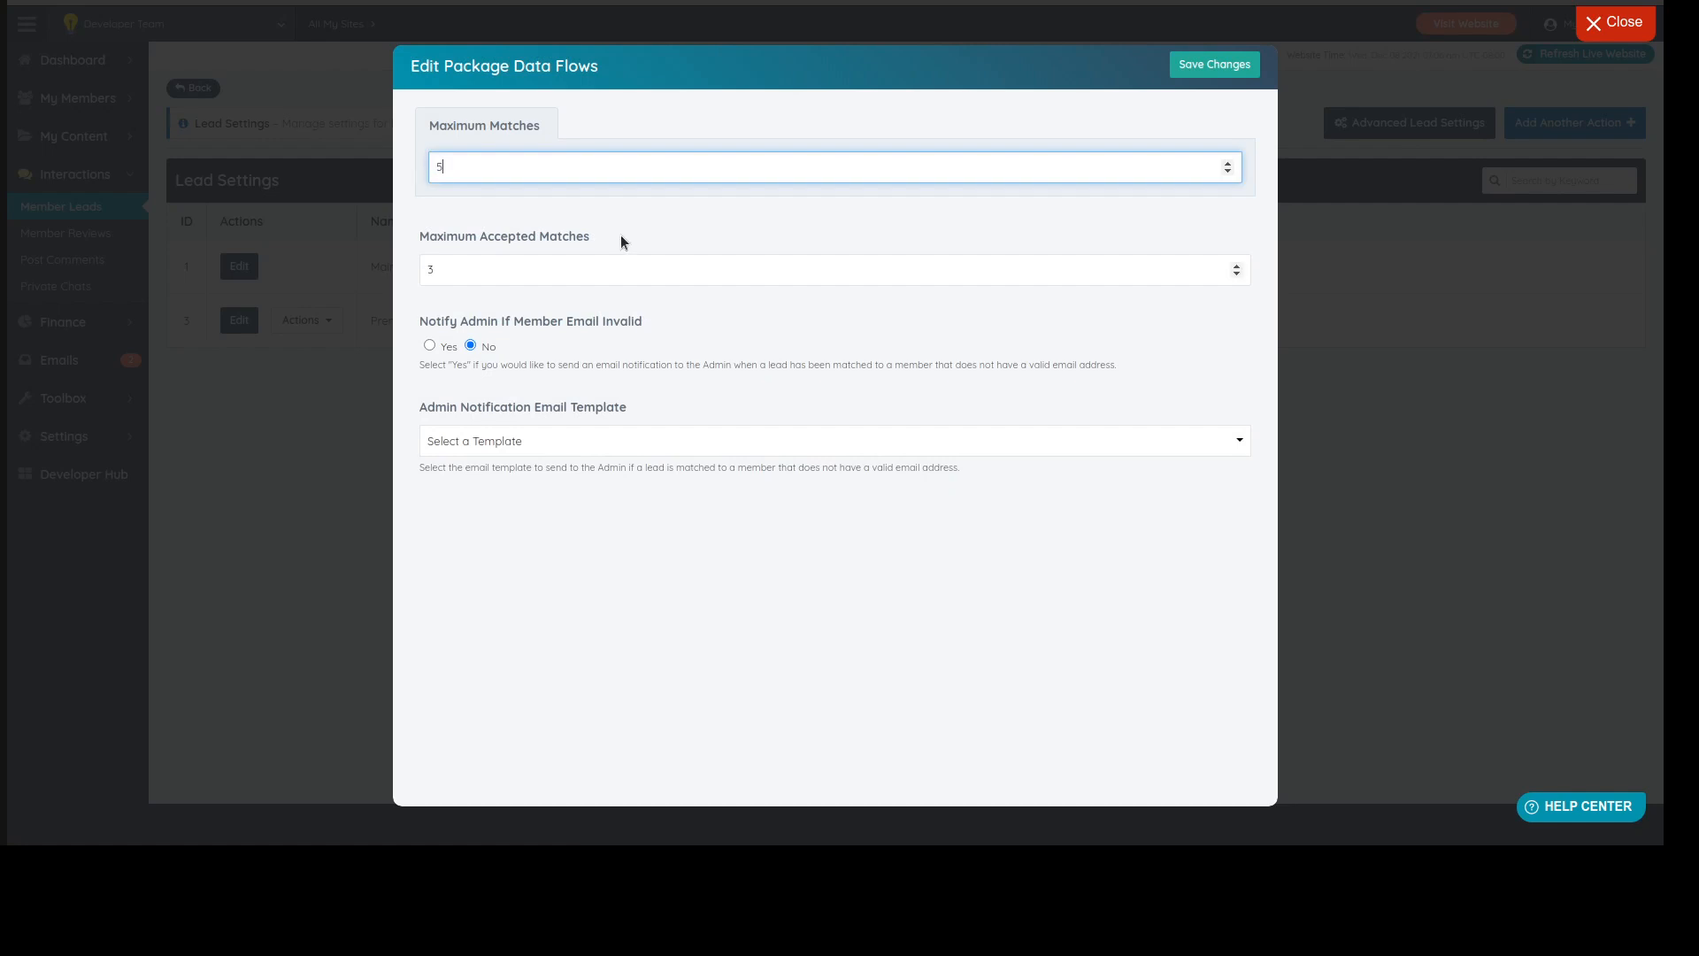
{"action": "left_click", "coordinate": [1216, 66]}
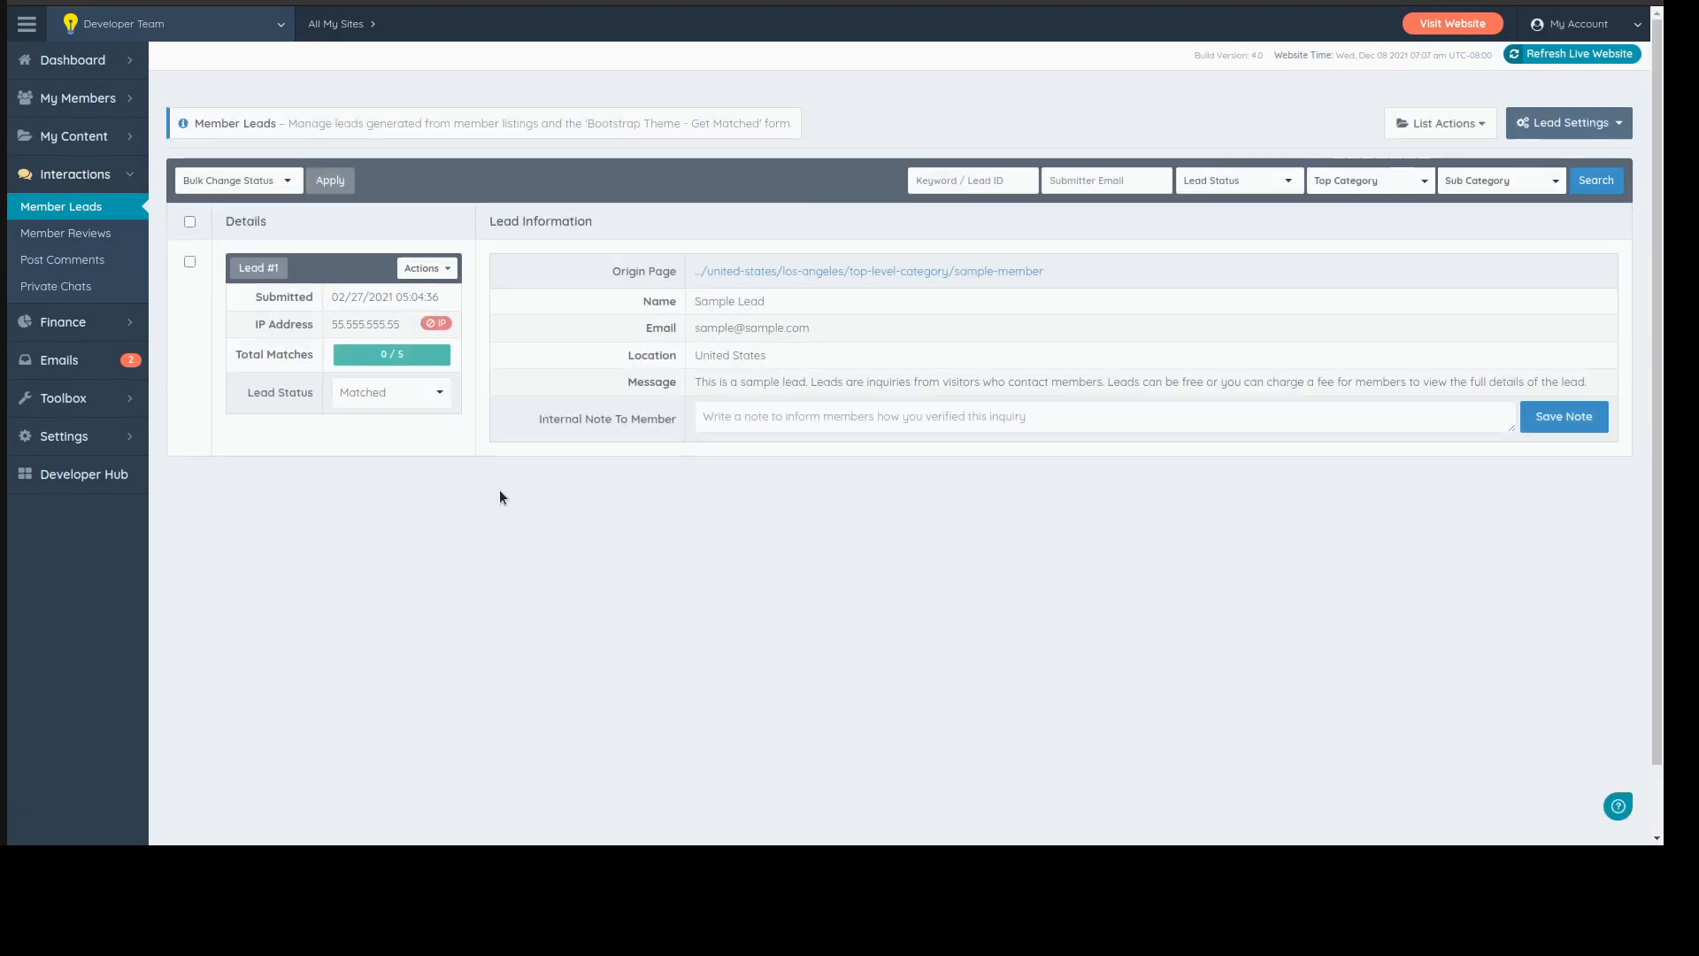
- Check Lead #1's total matches limit and view the Submitter Email, Lead Status and Top Category search filters
{"action": "double_click", "coordinate": [399, 354]}
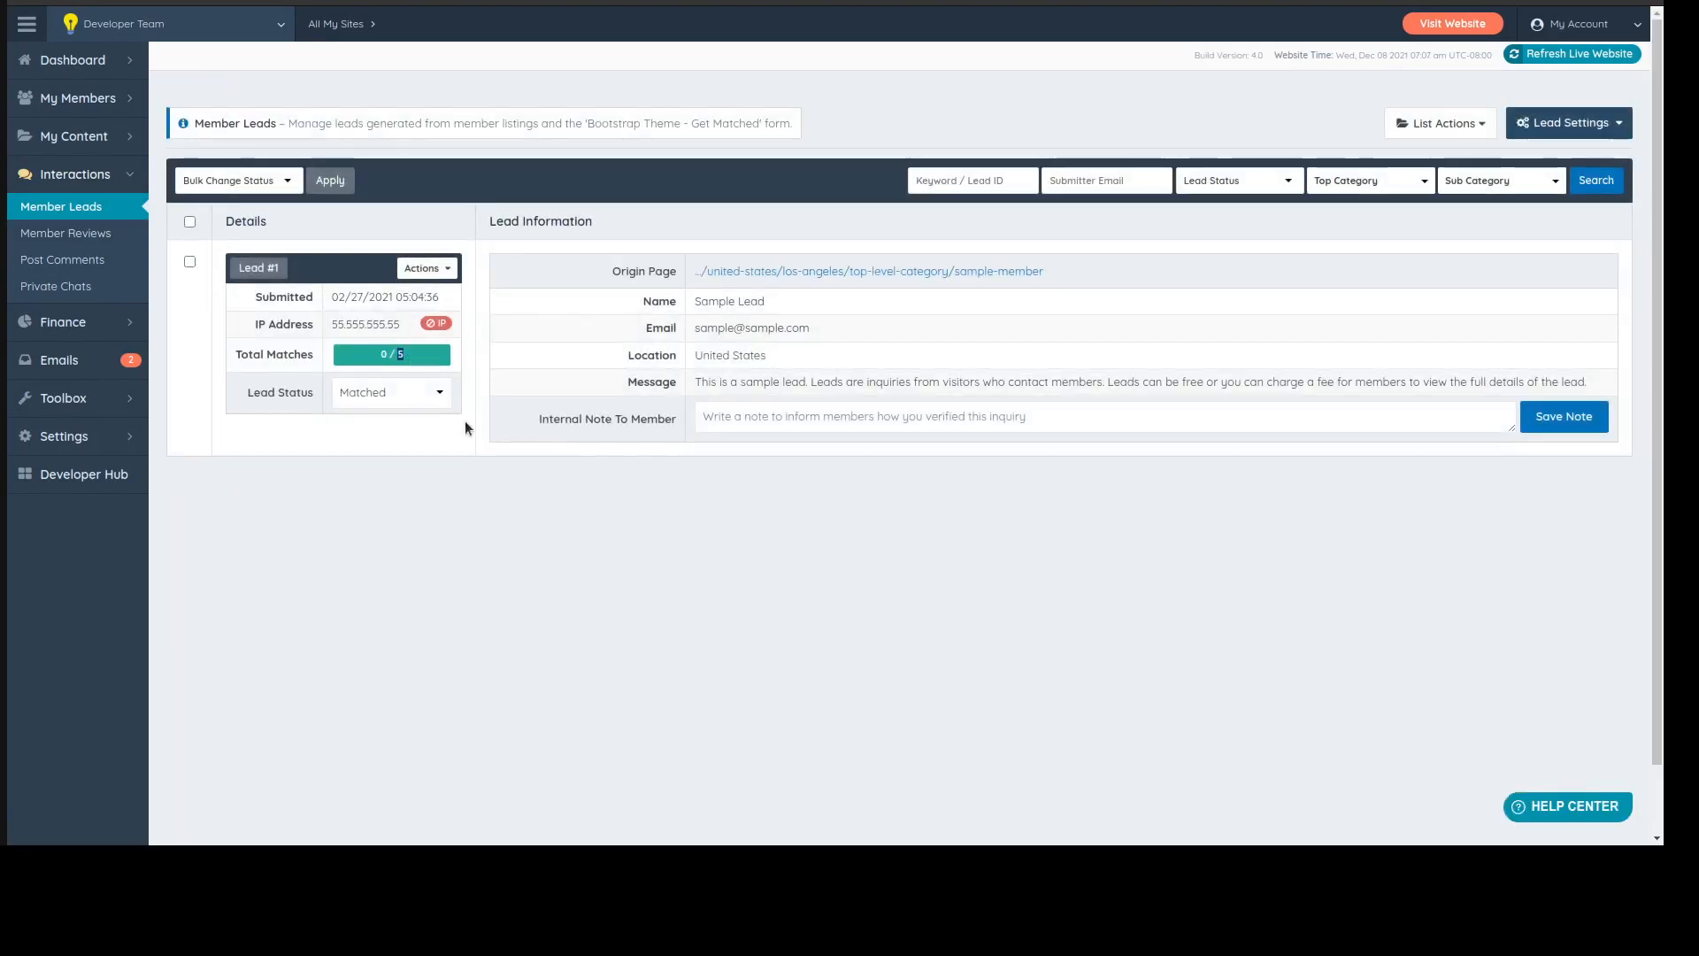
{"action": "left_click", "coordinate": [415, 353]}
{"action": "left_click", "coordinate": [1110, 181]}
{"action": "left_click", "coordinate": [1208, 182]}
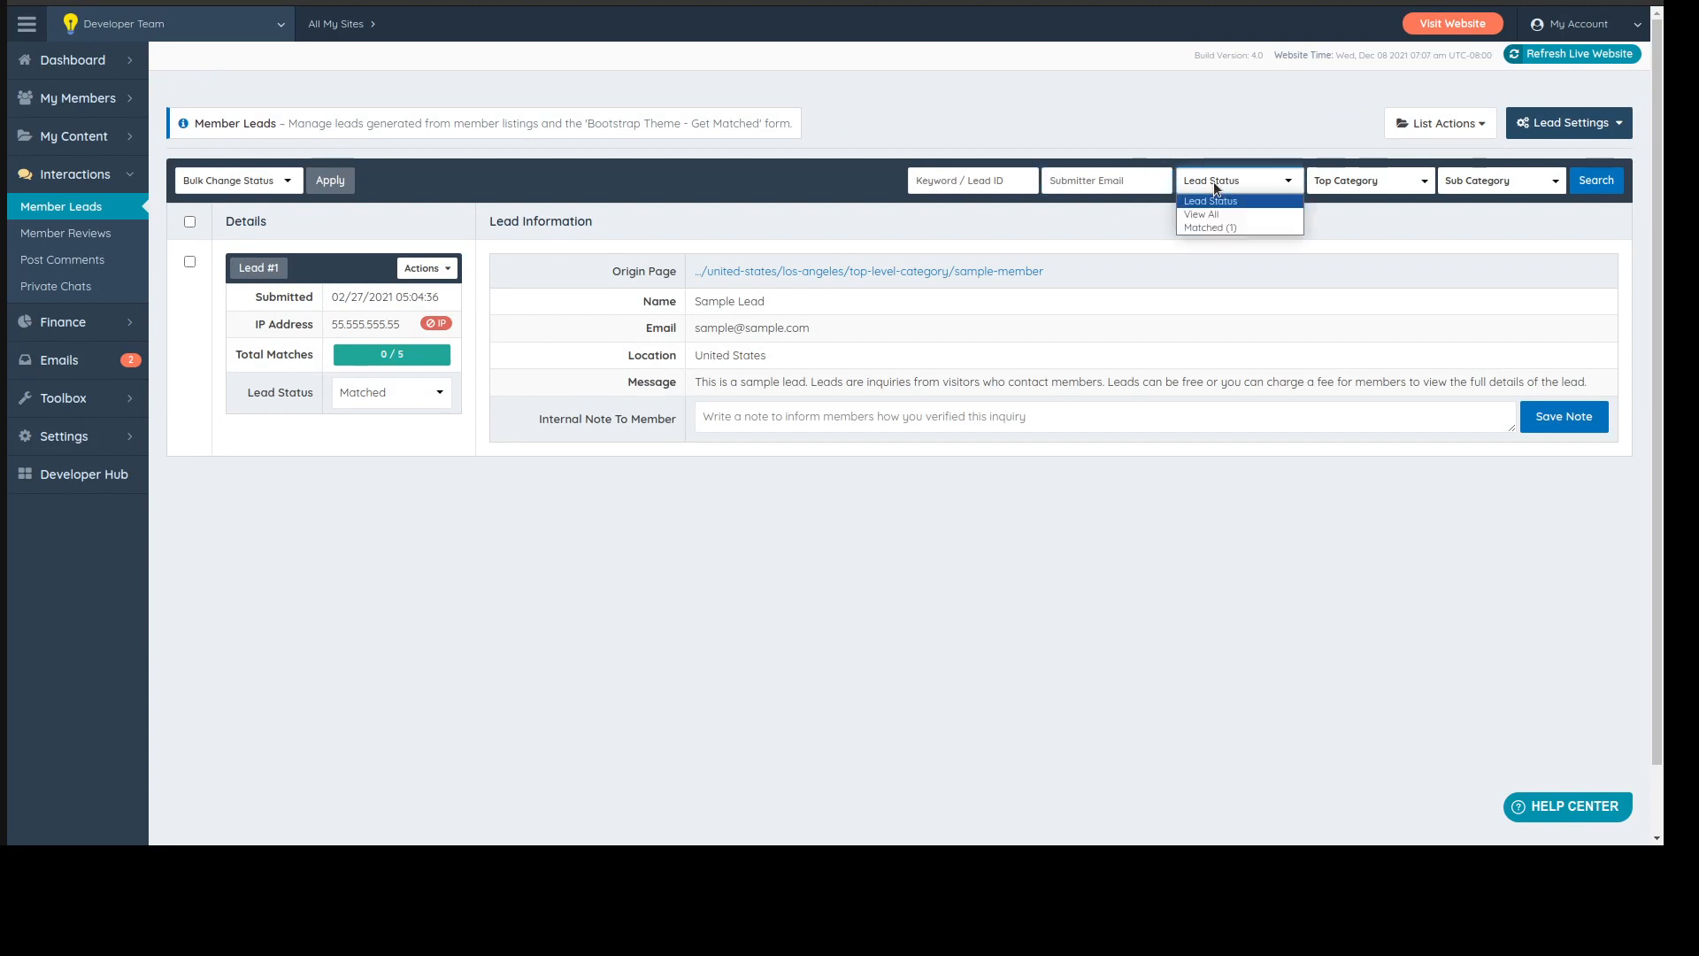
{"action": "left_click", "coordinate": [1362, 203]}
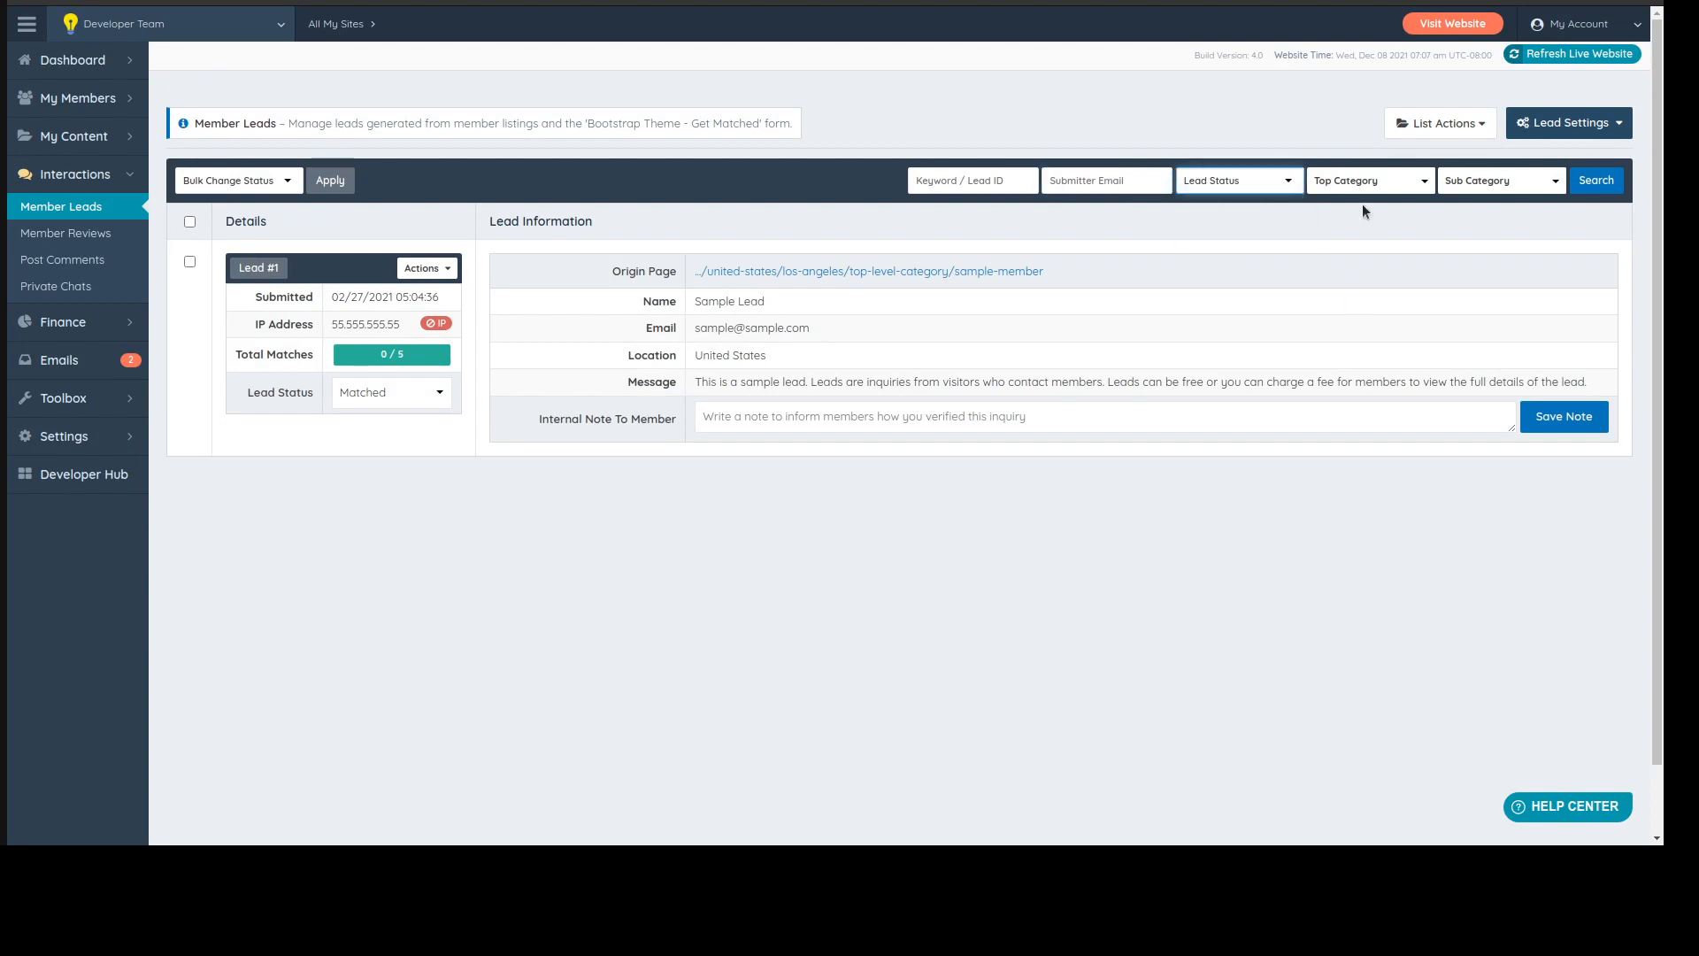
{"action": "left_click", "coordinate": [1362, 182]}
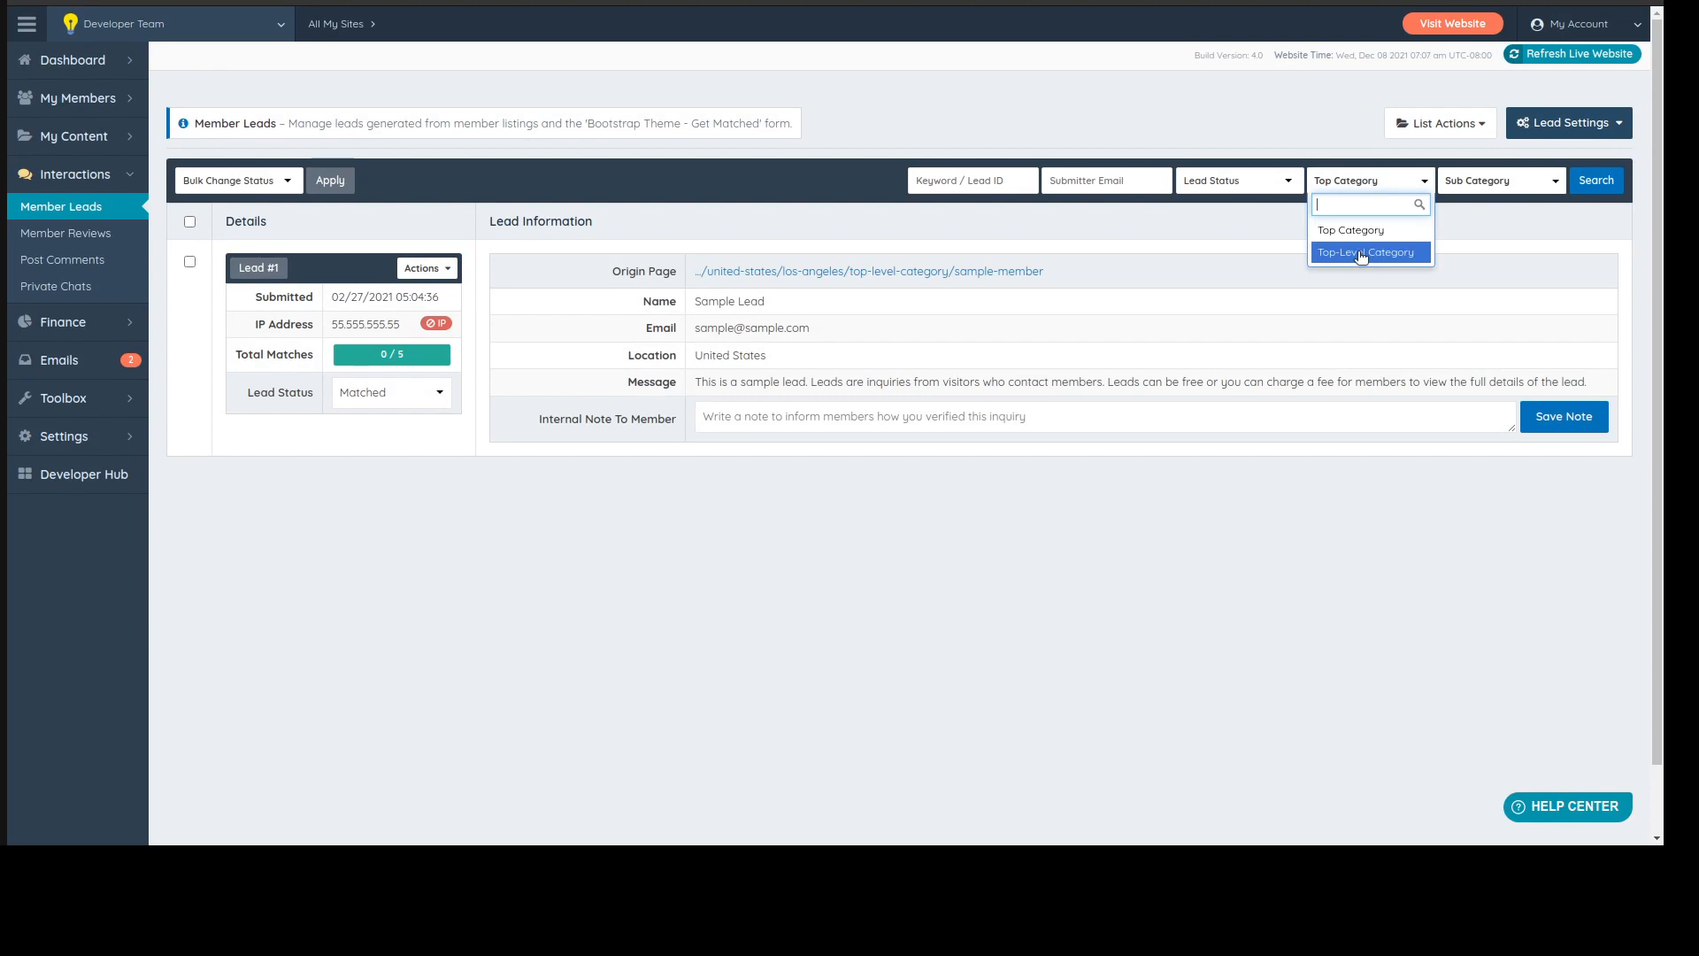
{"action": "left_click", "coordinate": [1339, 362]}
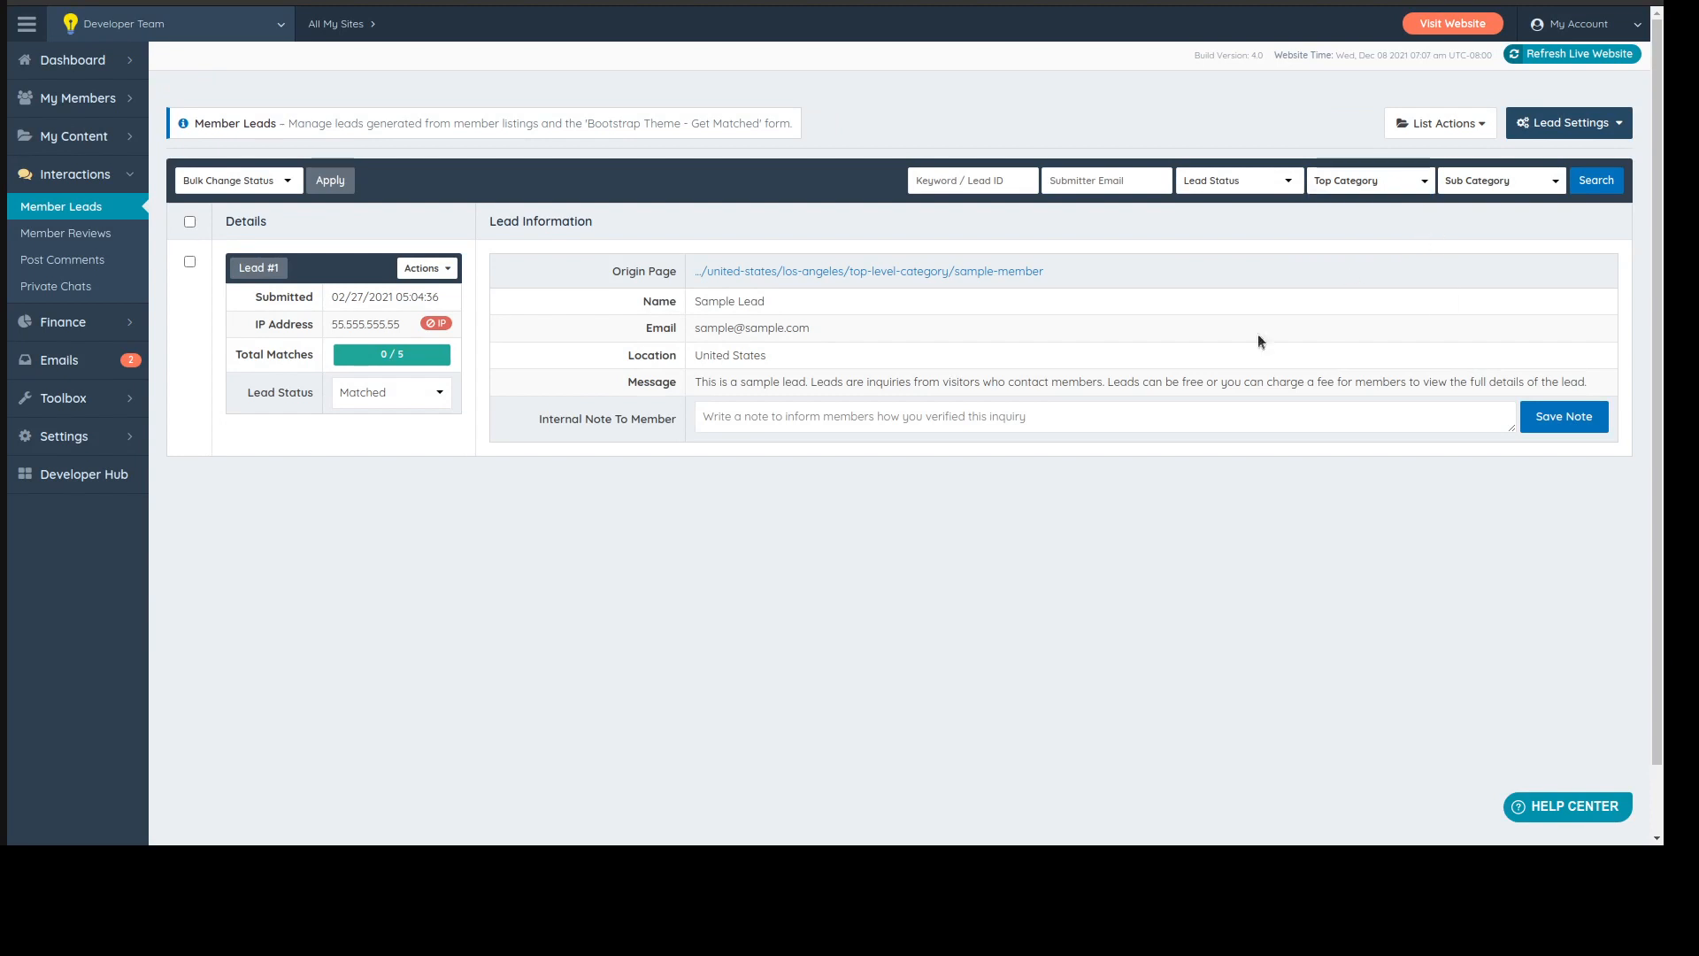